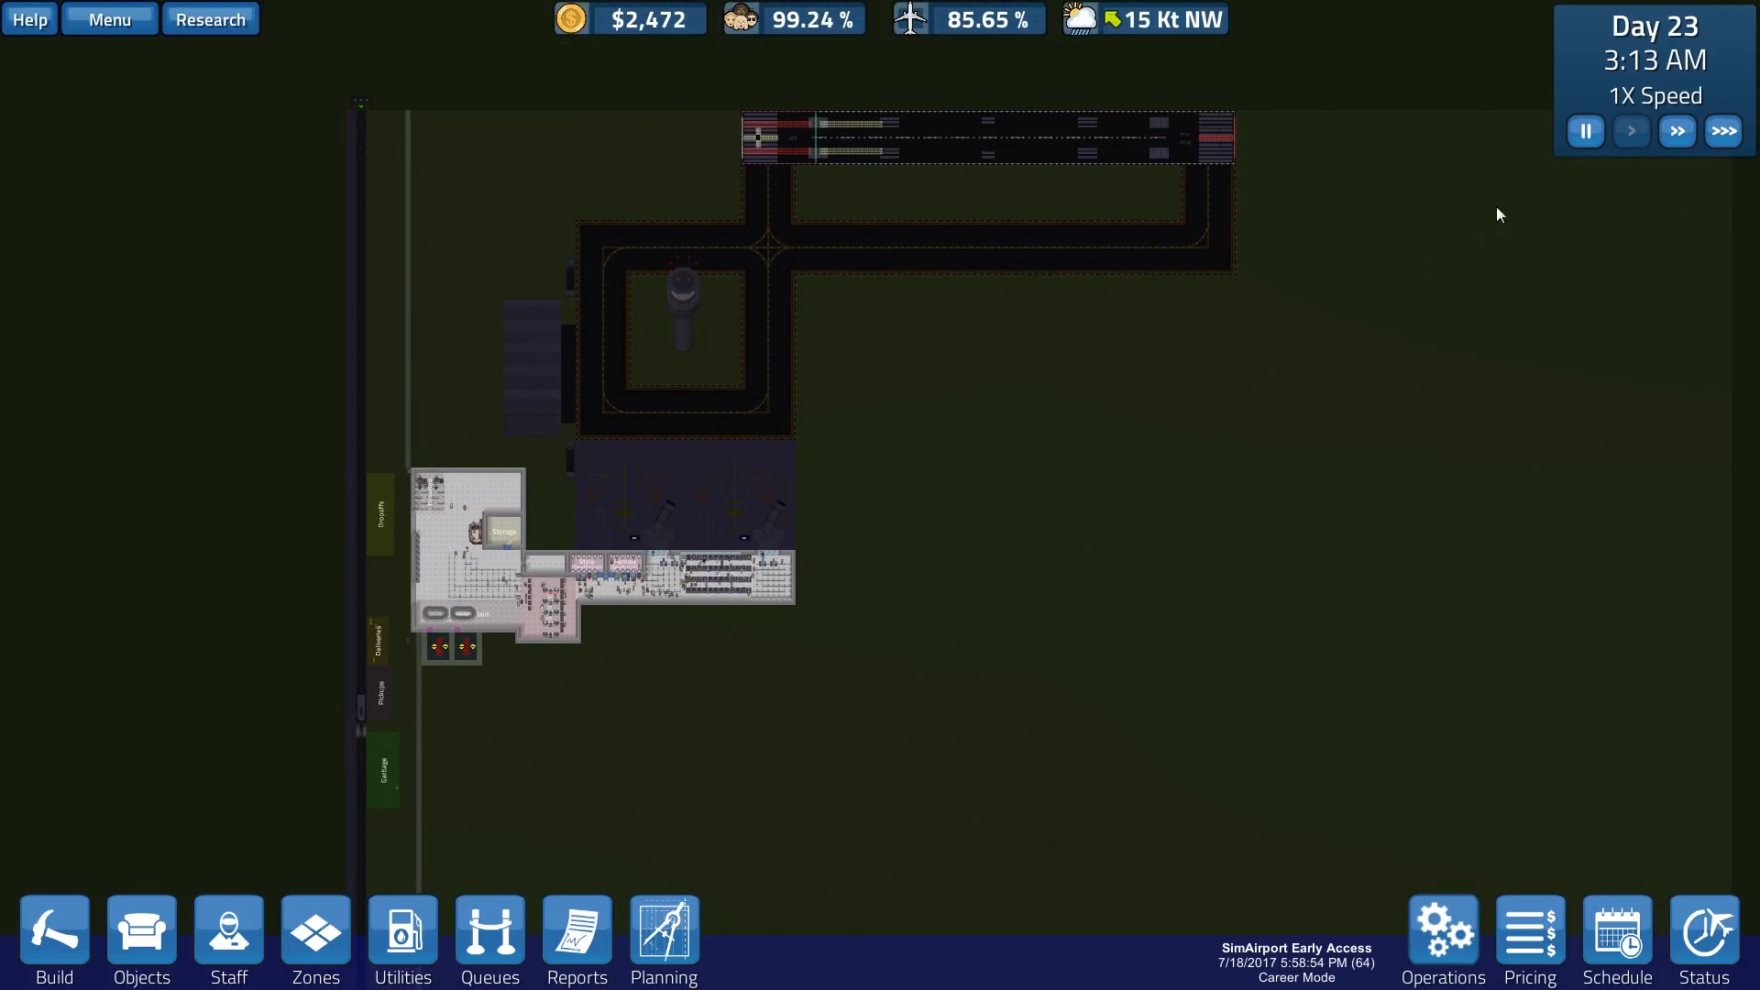
scroll(858, 385, up, 1)
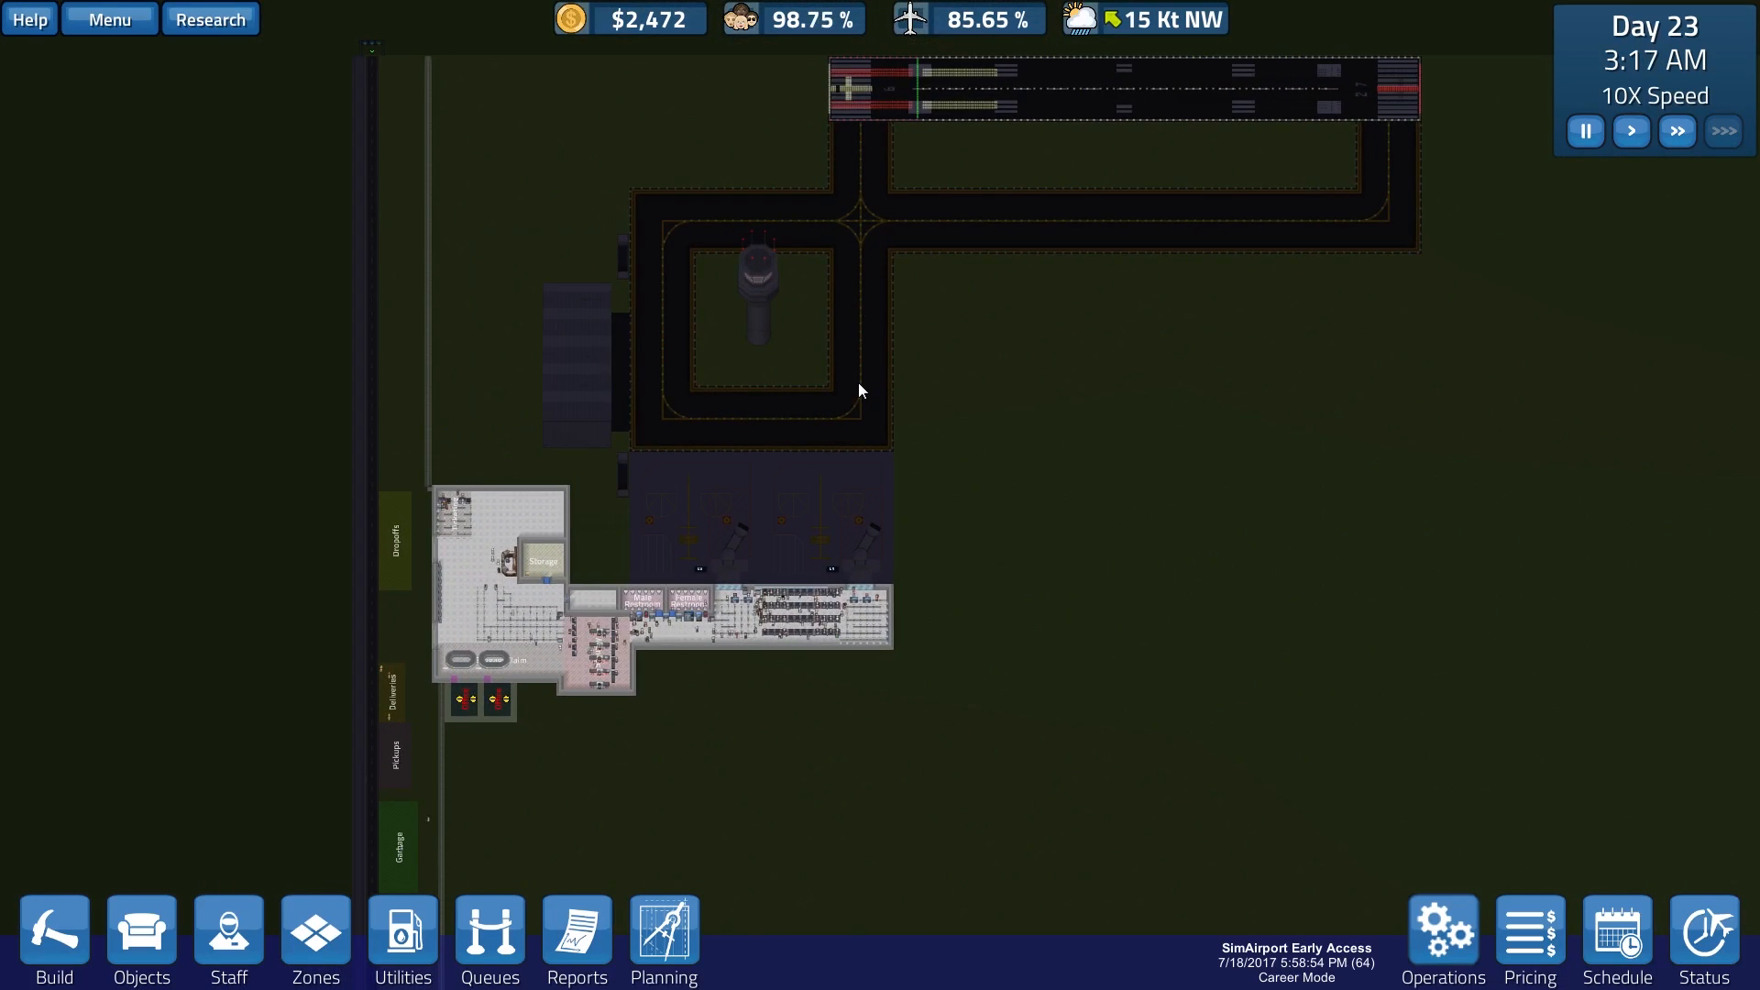
scroll(859, 385, up, 1)
scroll(858, 386, up, 1)
scroll(858, 392, up, 1)
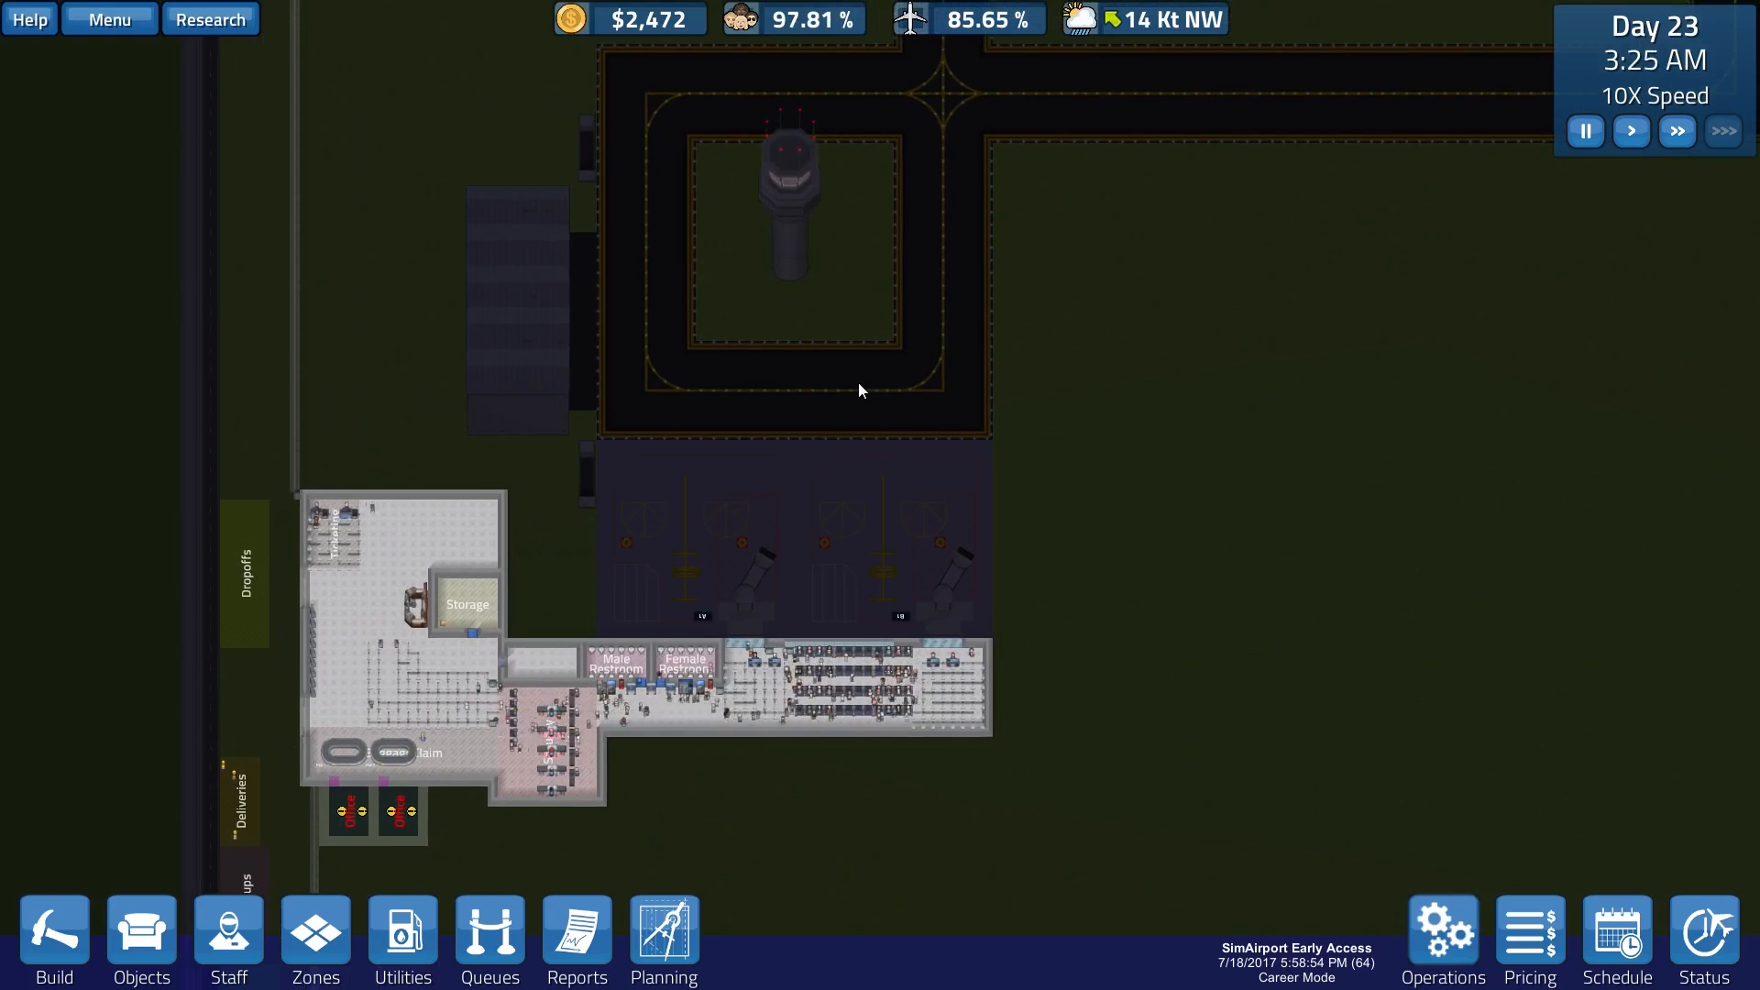
scroll(859, 391, up, 1)
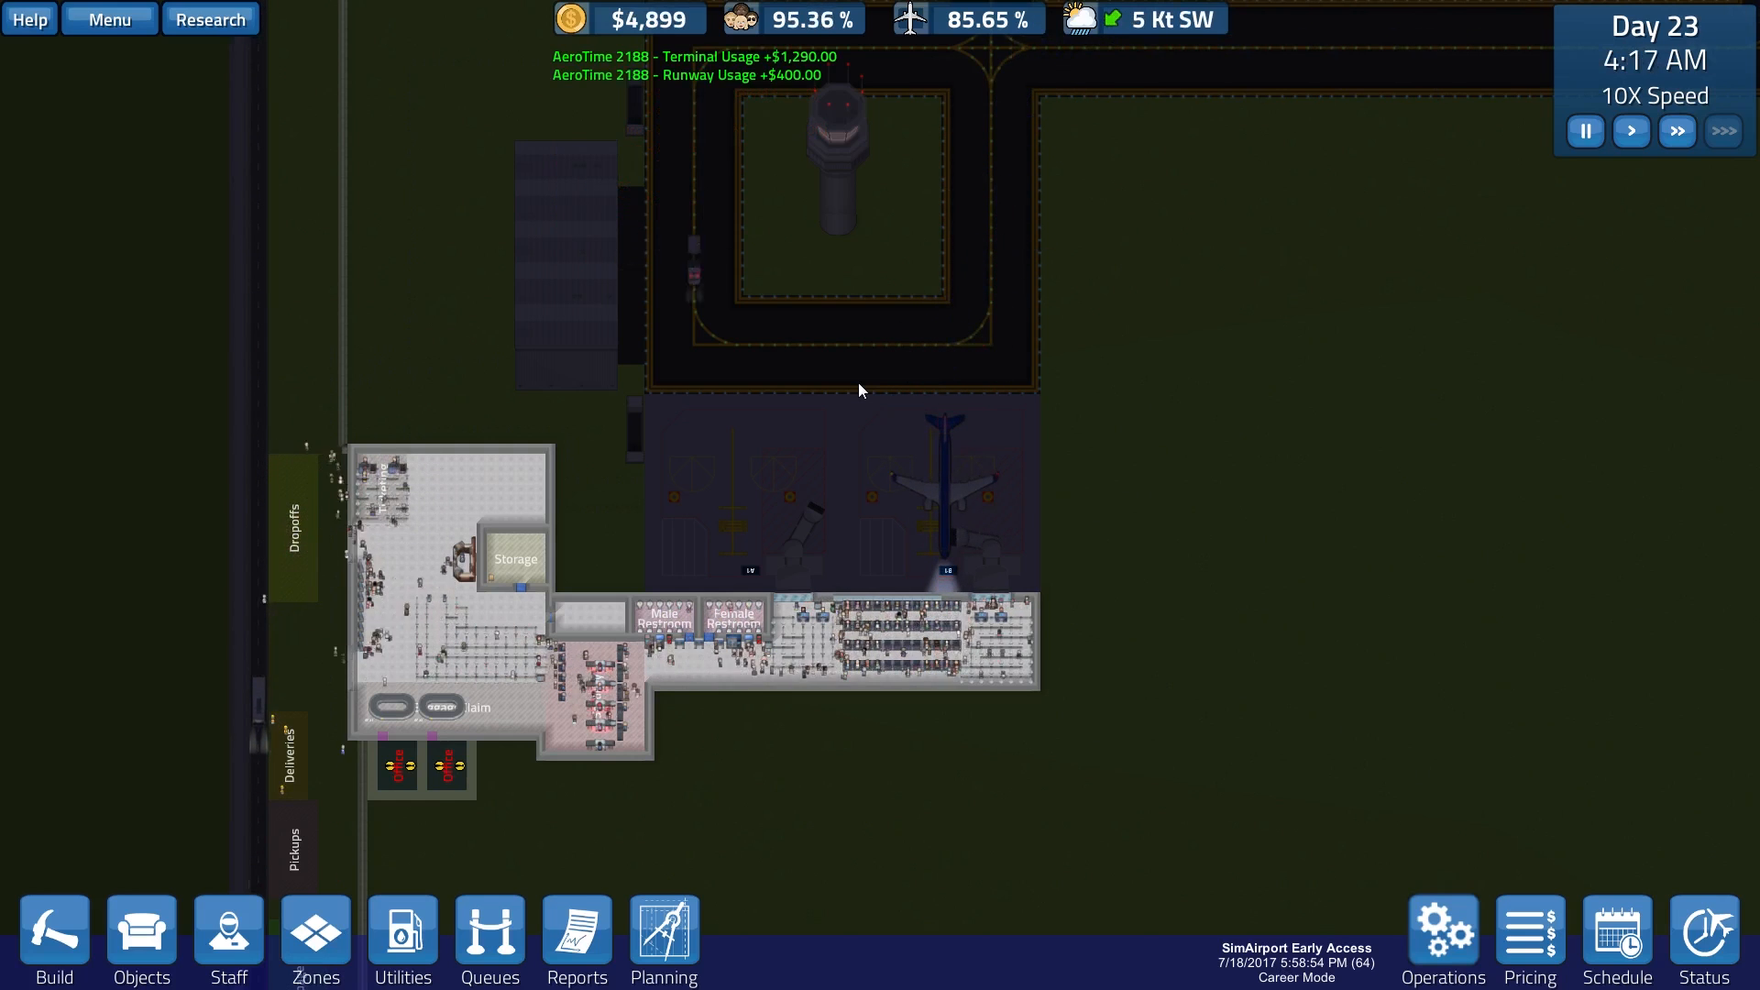
scroll(874, 500, up, 5)
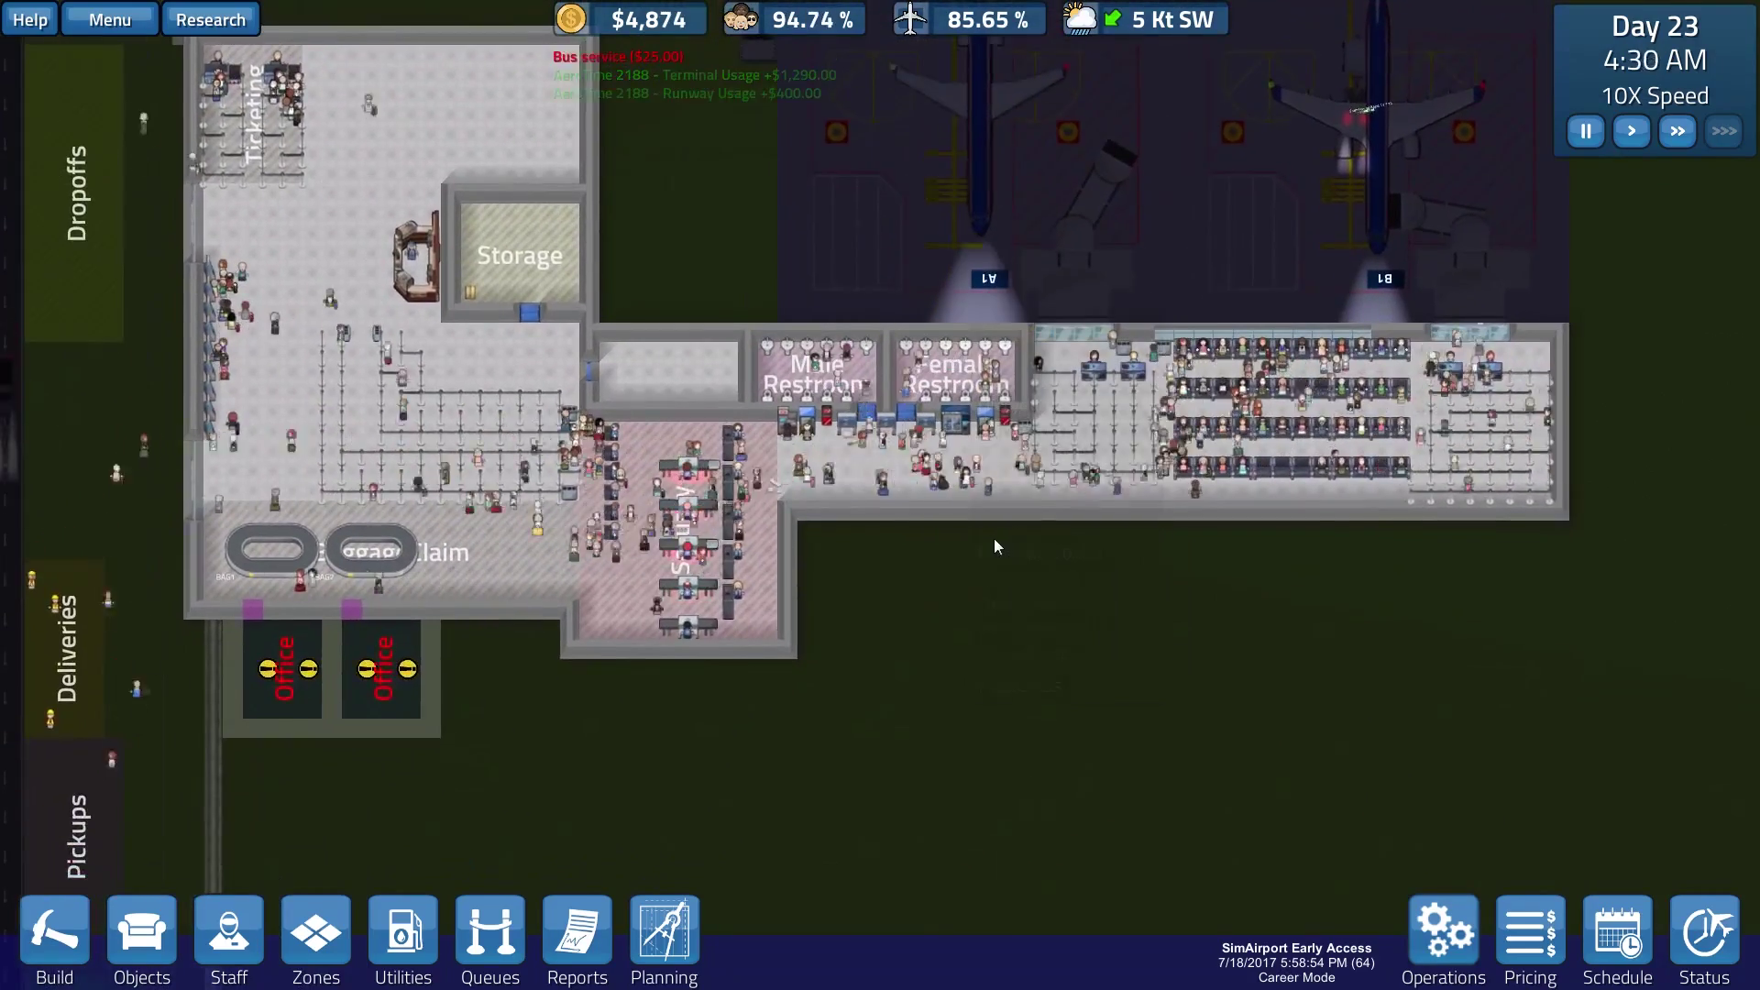
scroll(990, 537, up, 3)
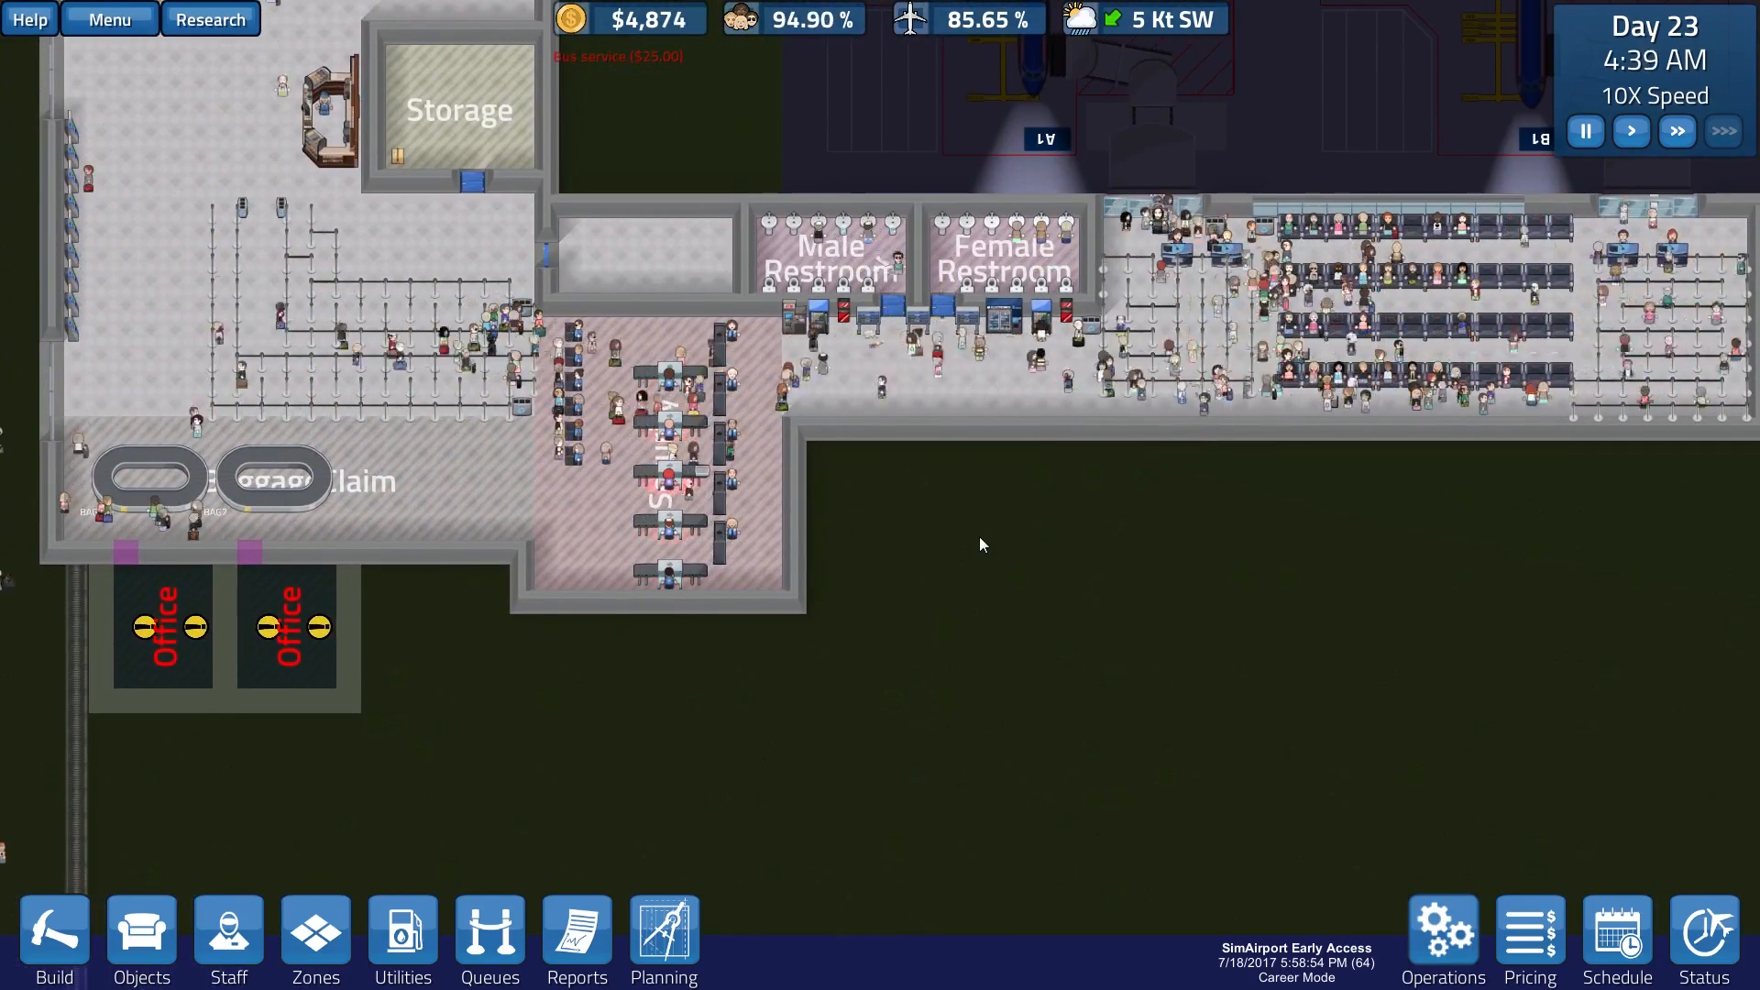
Step: Pan the view across the terminal toward the gates, offices and baggage claim
key(w)
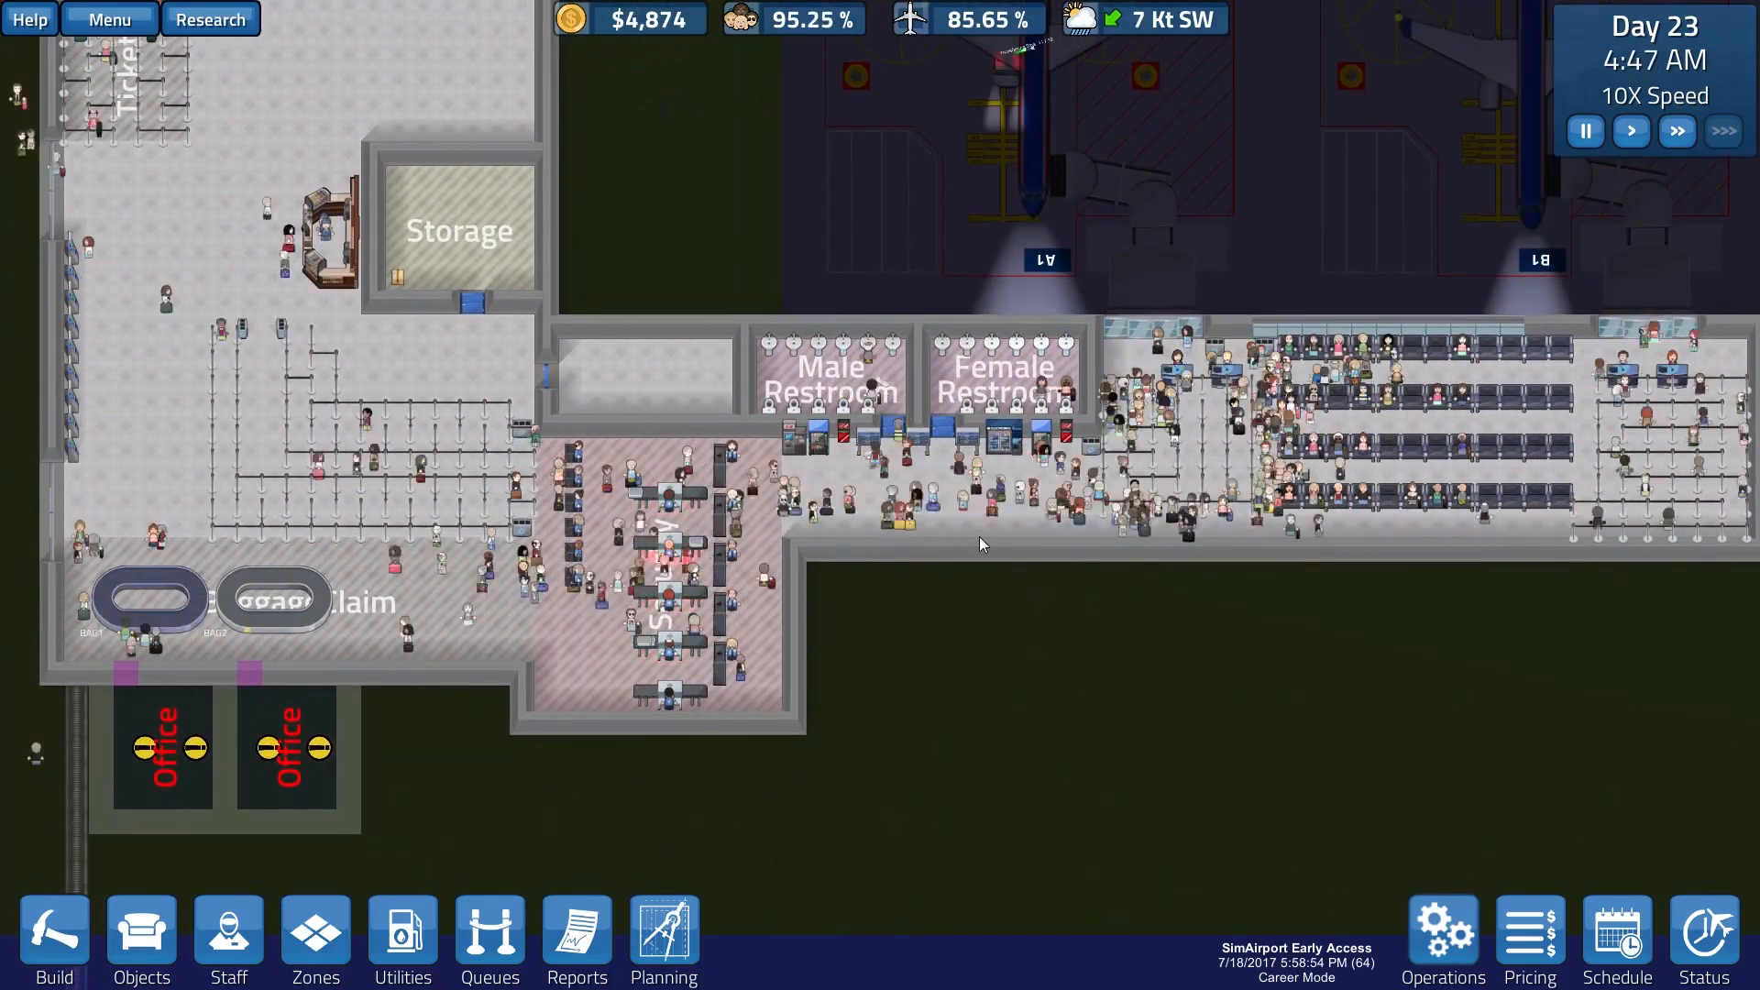
key(w)
key(d)
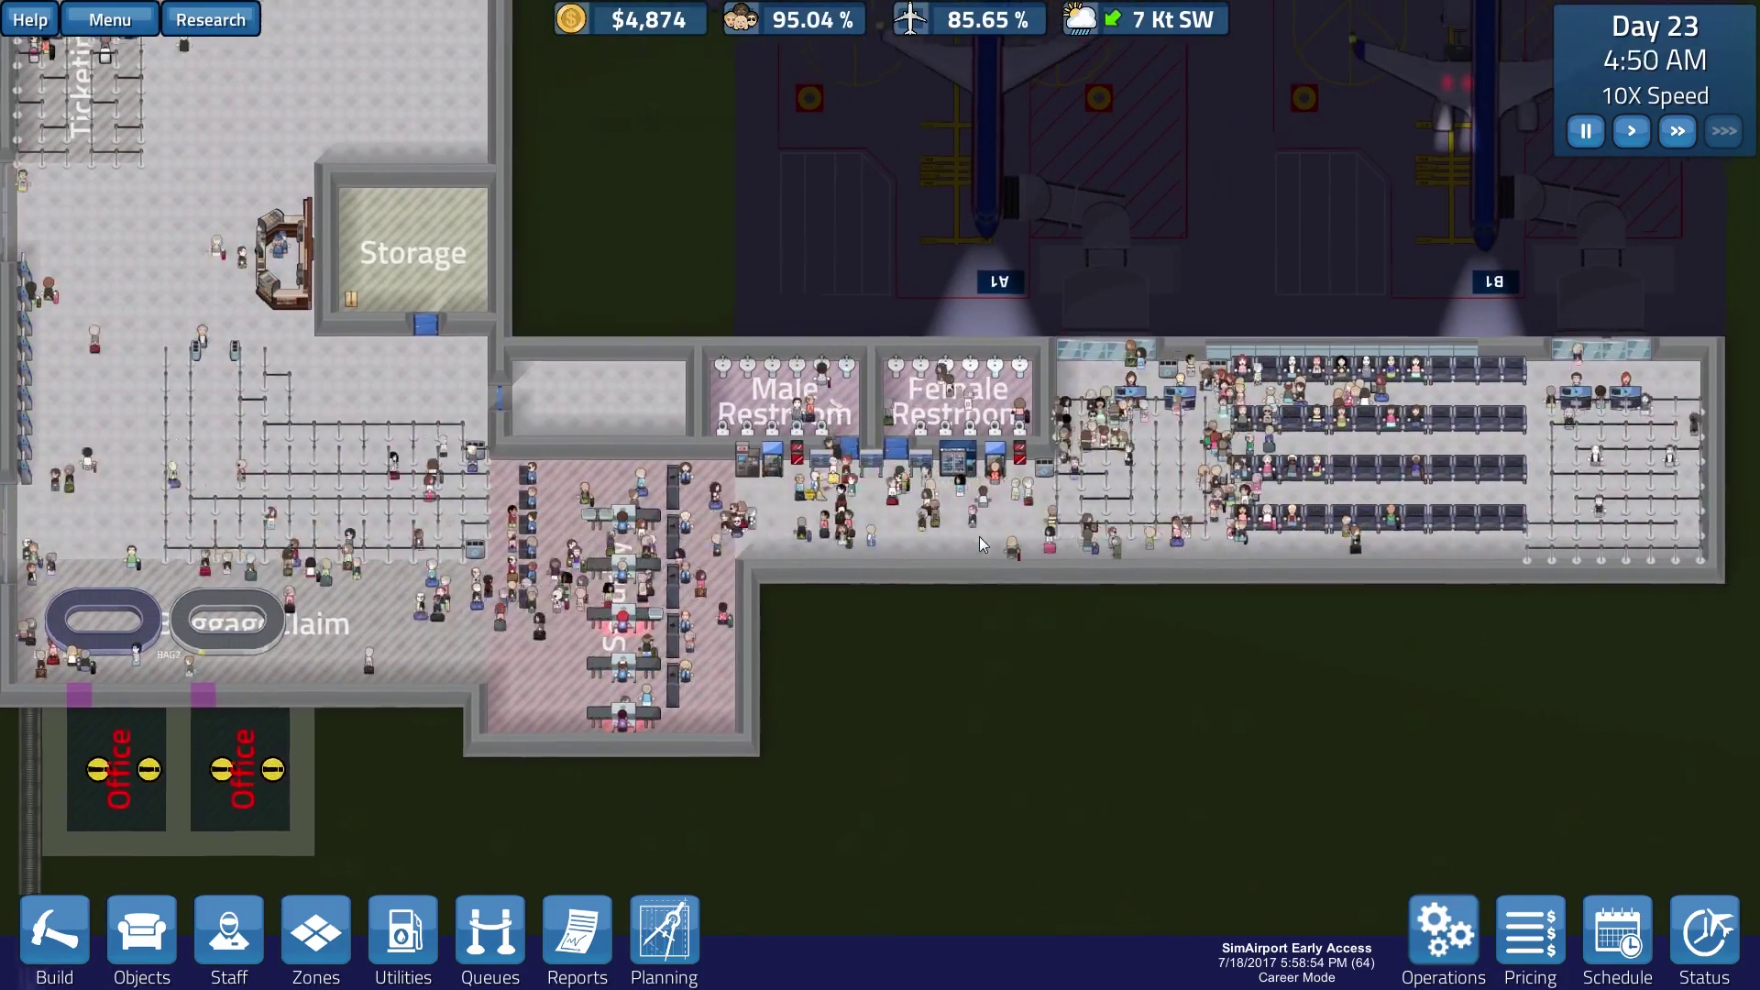
key(w)
key(d)
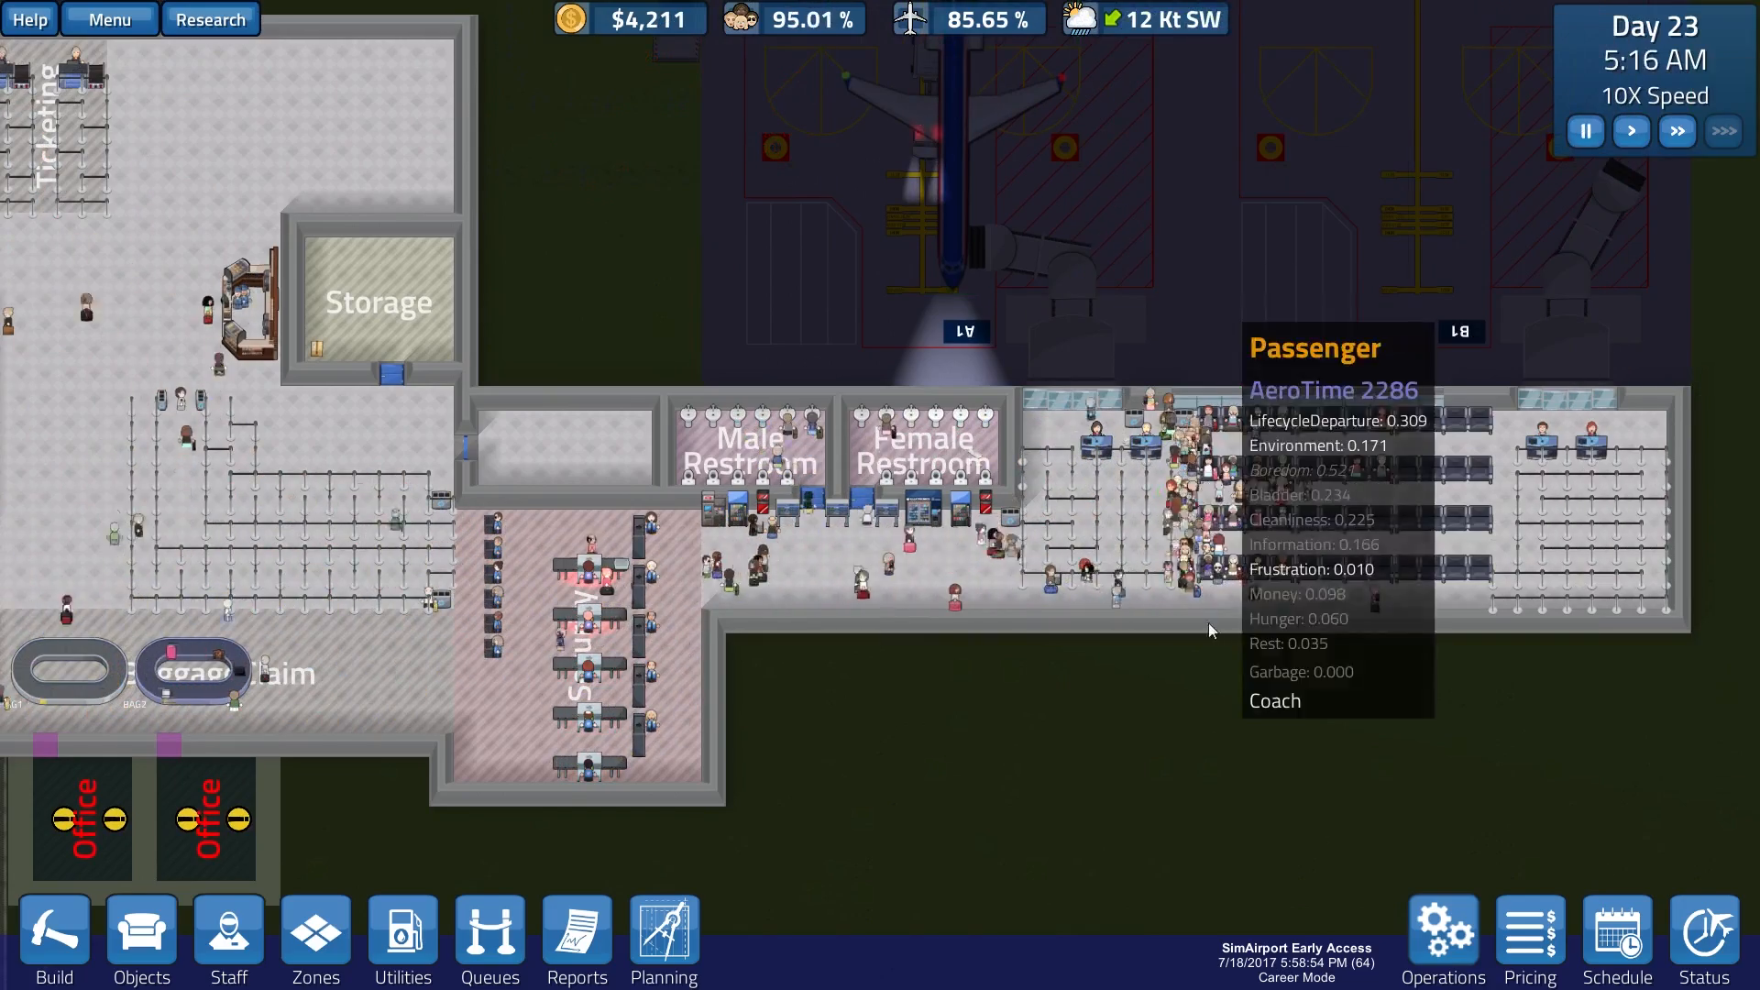
scroll(1220, 671, down, 2)
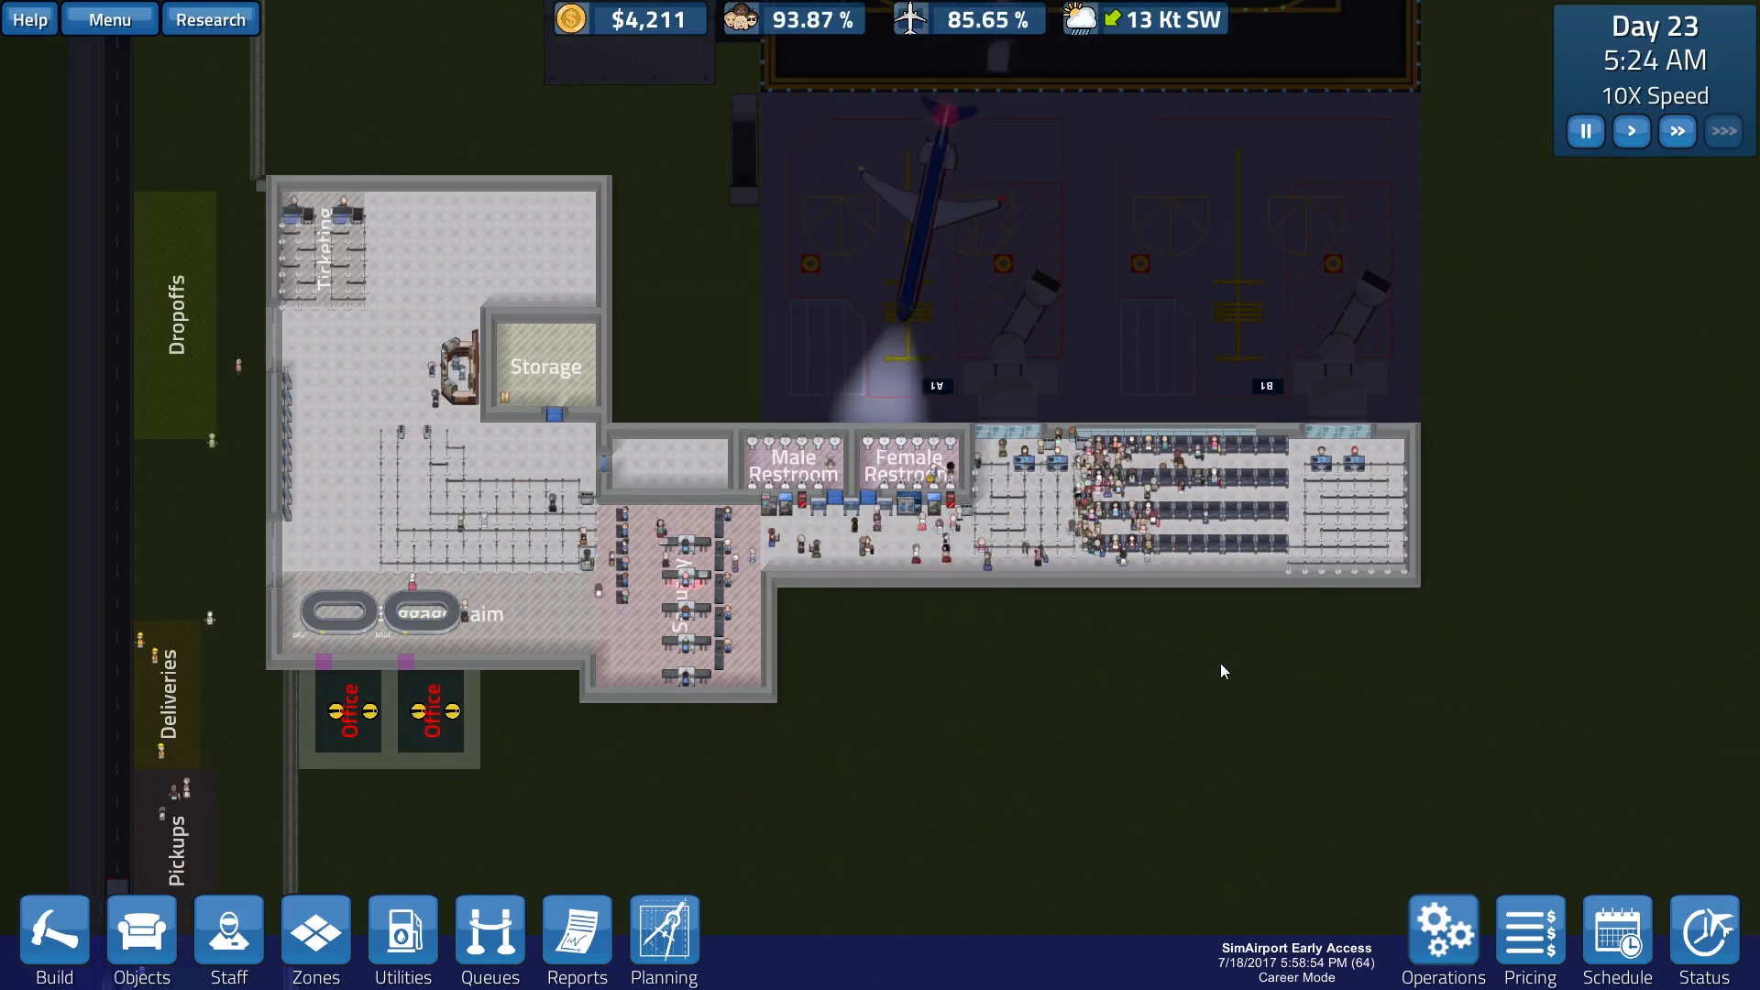
key(Left)
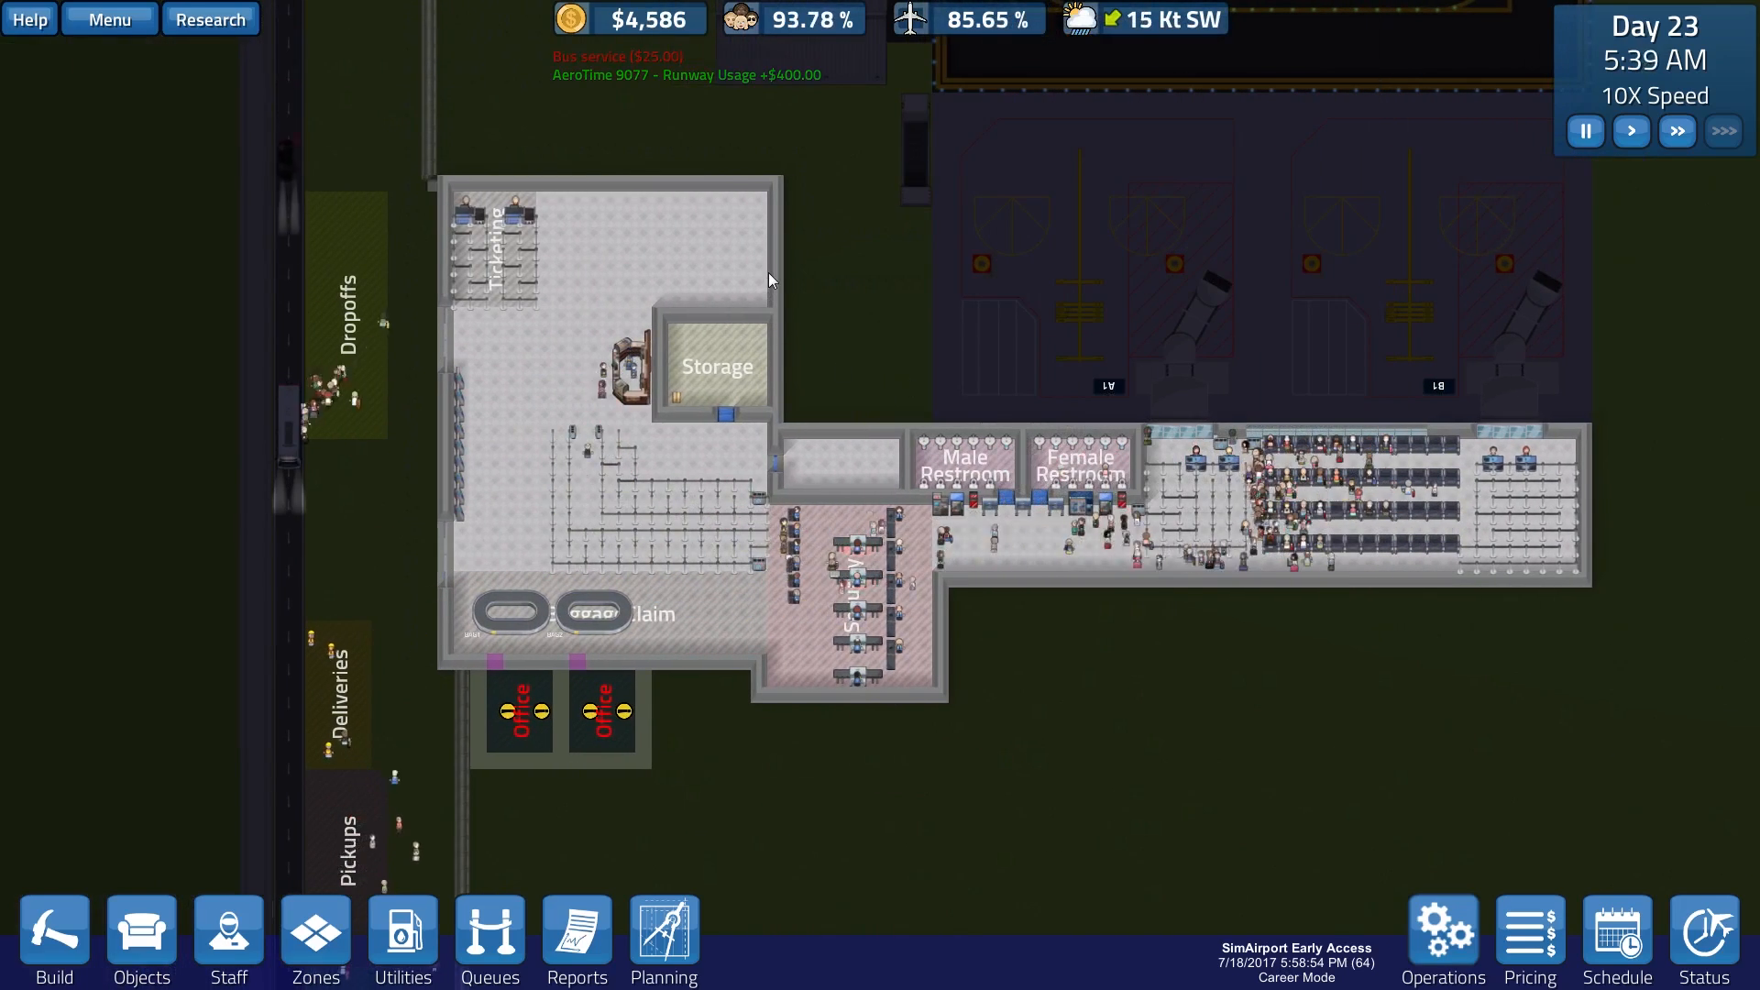
key(Right)
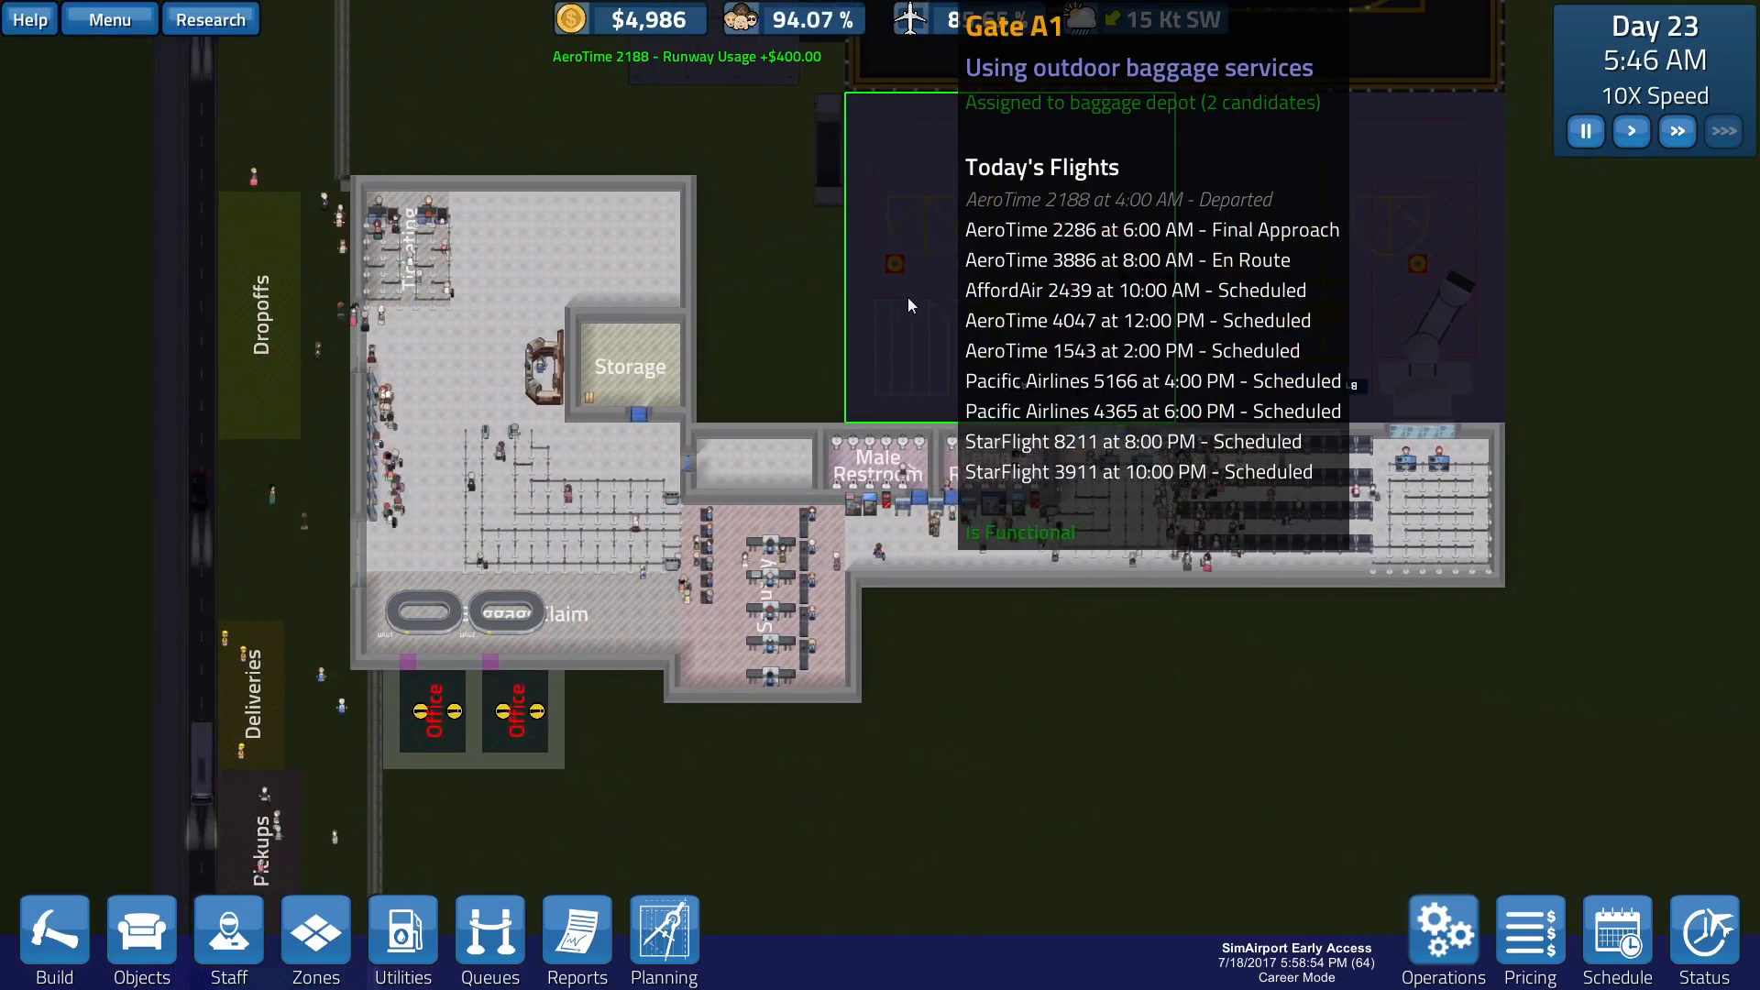
key(Left)
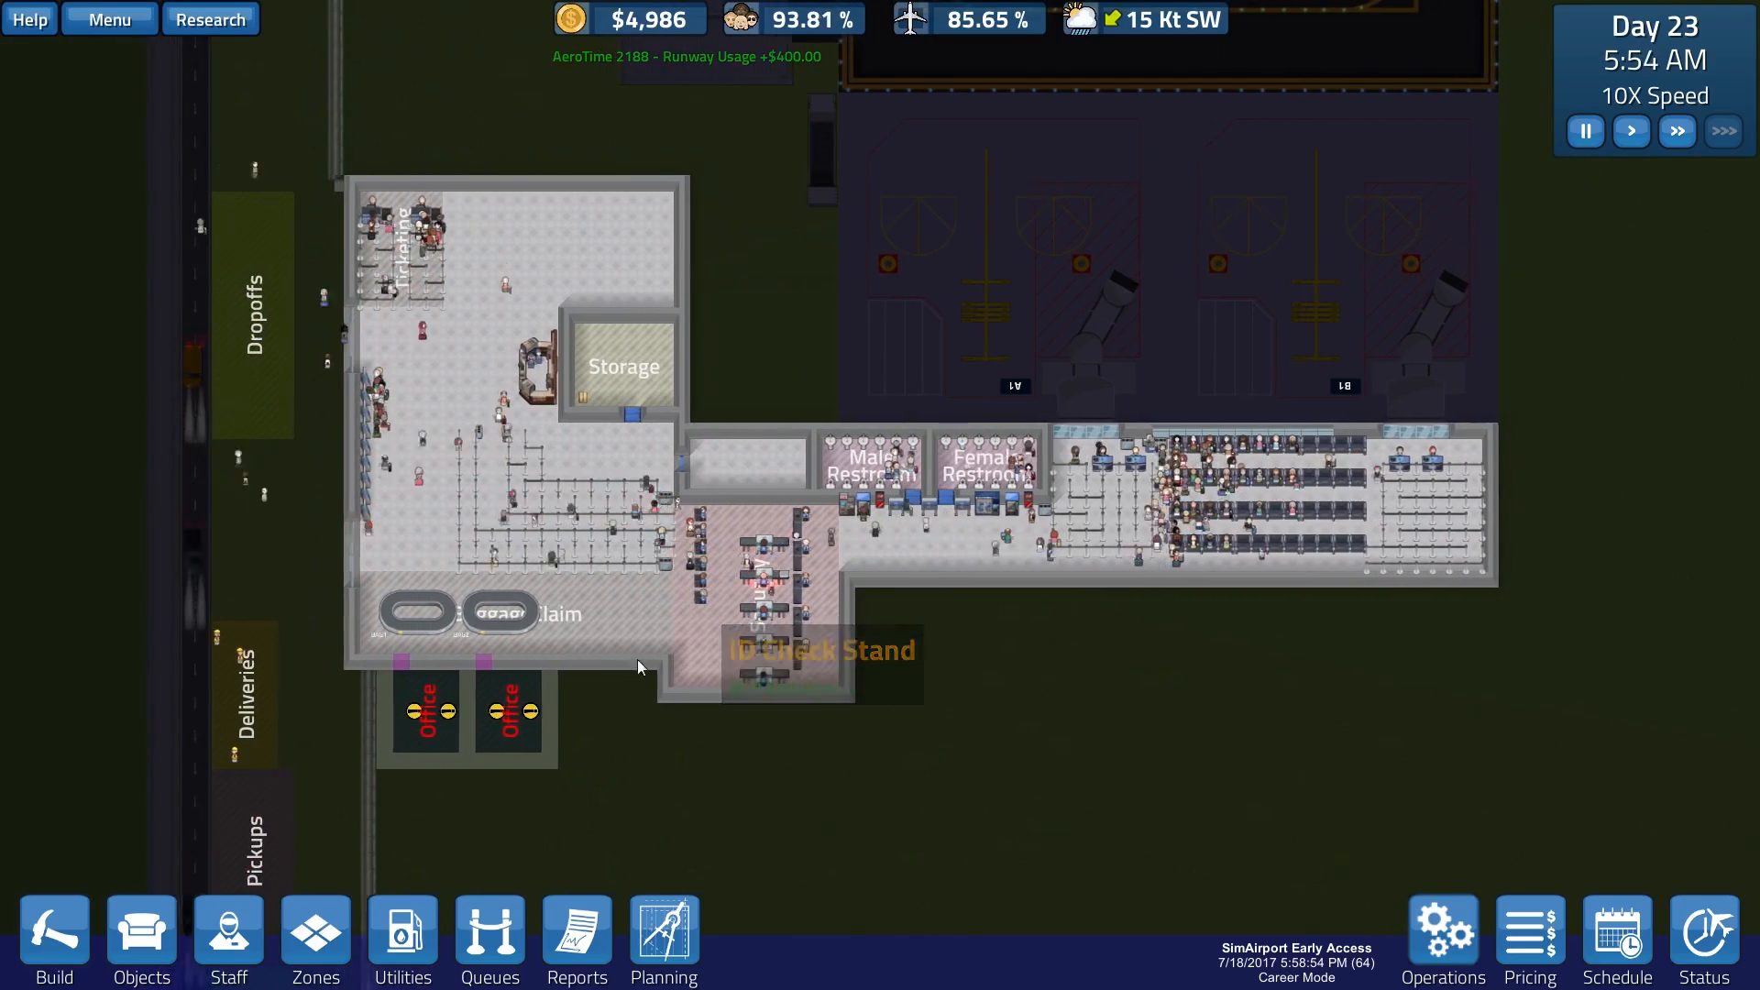
scroll(731, 701, up, 2)
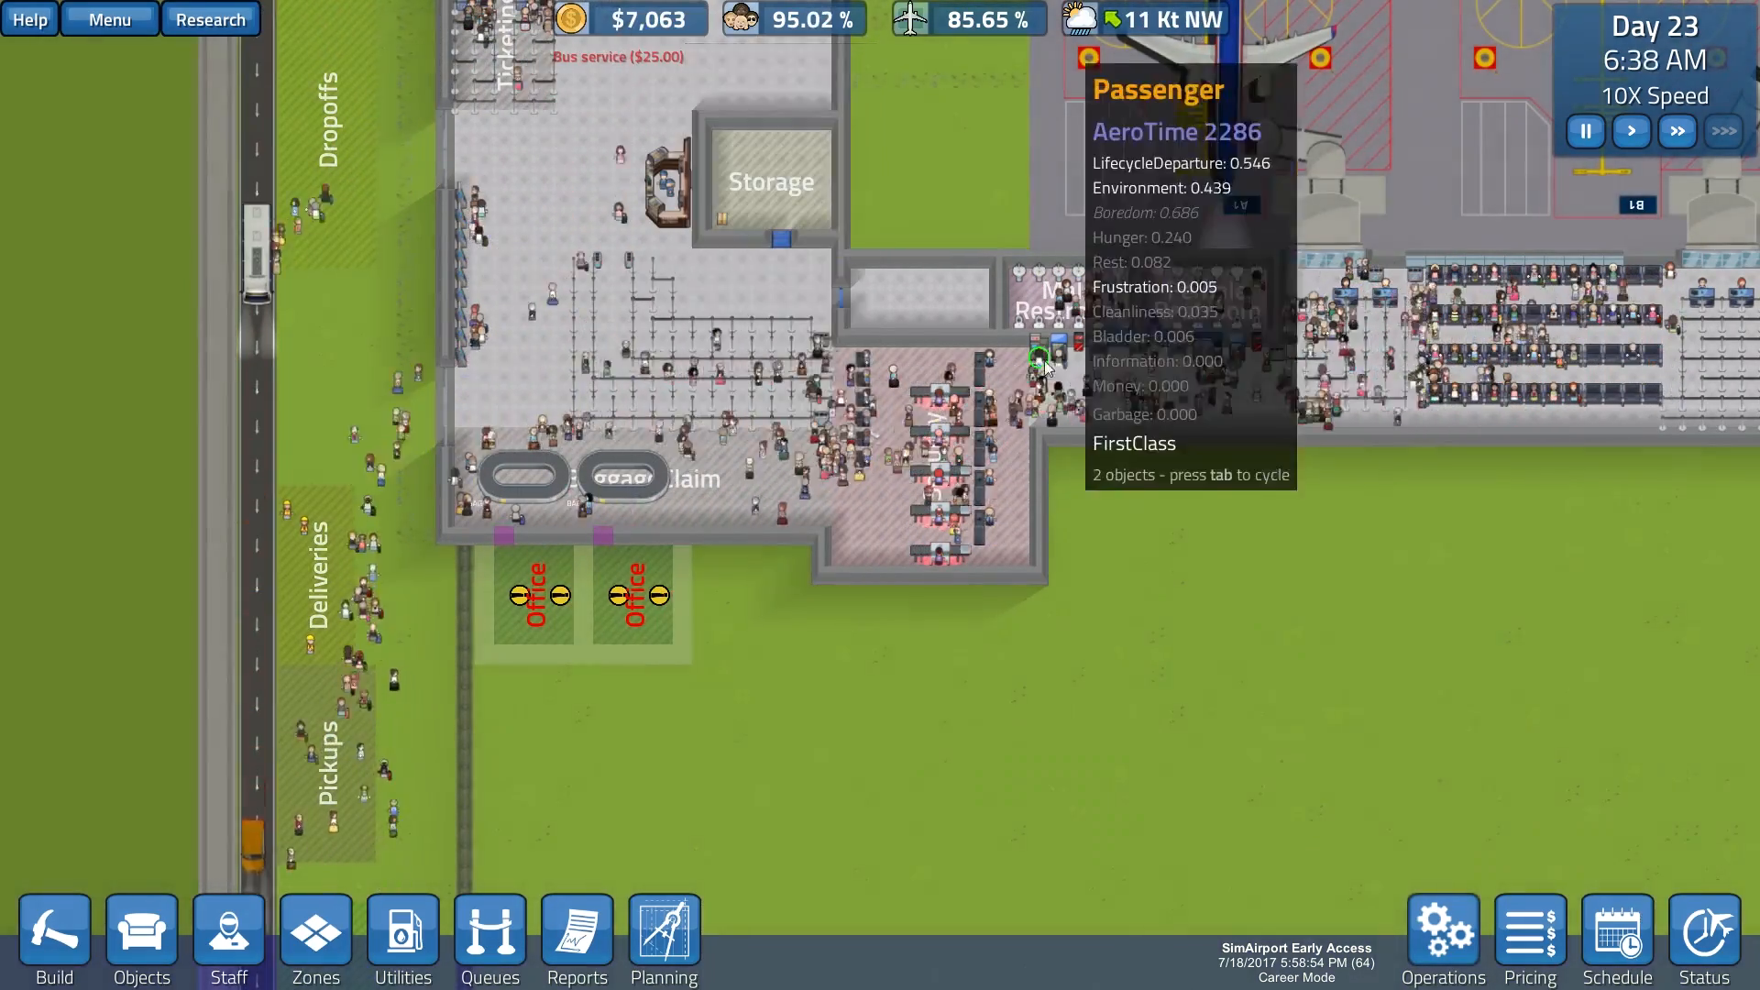
scroll(1180, 508, down, 3)
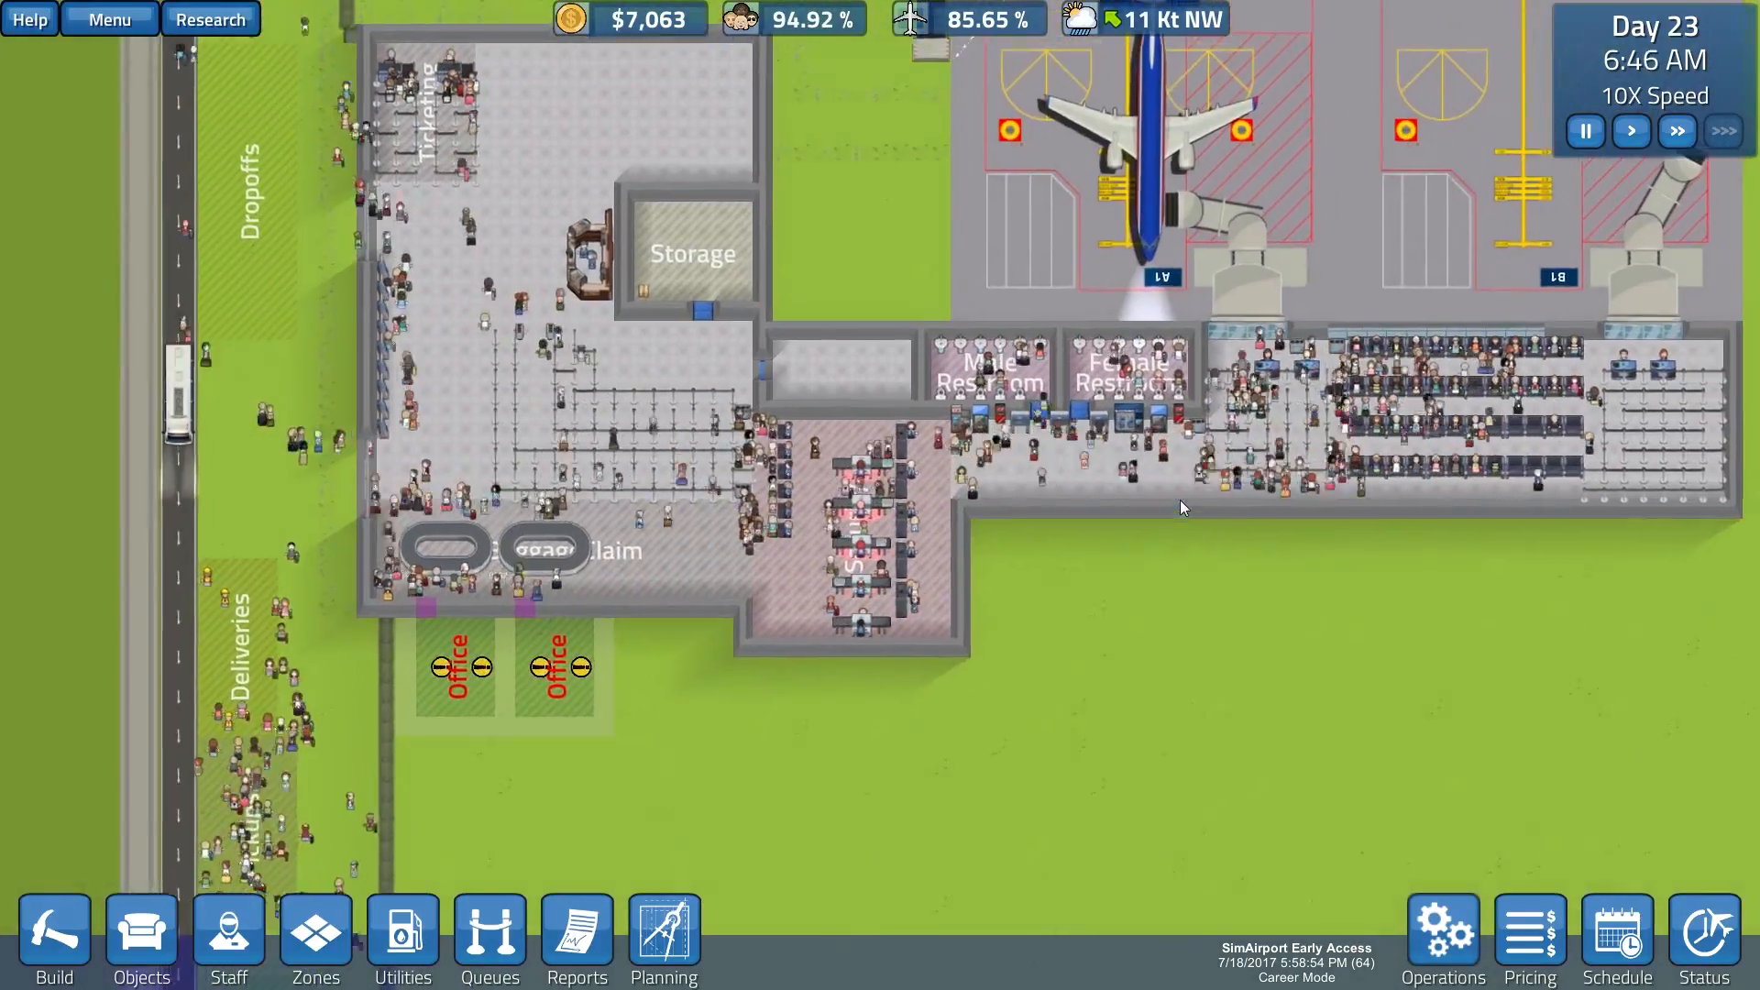
scroll(1271, 491, down, 1)
scroll(1271, 491, down, 1)
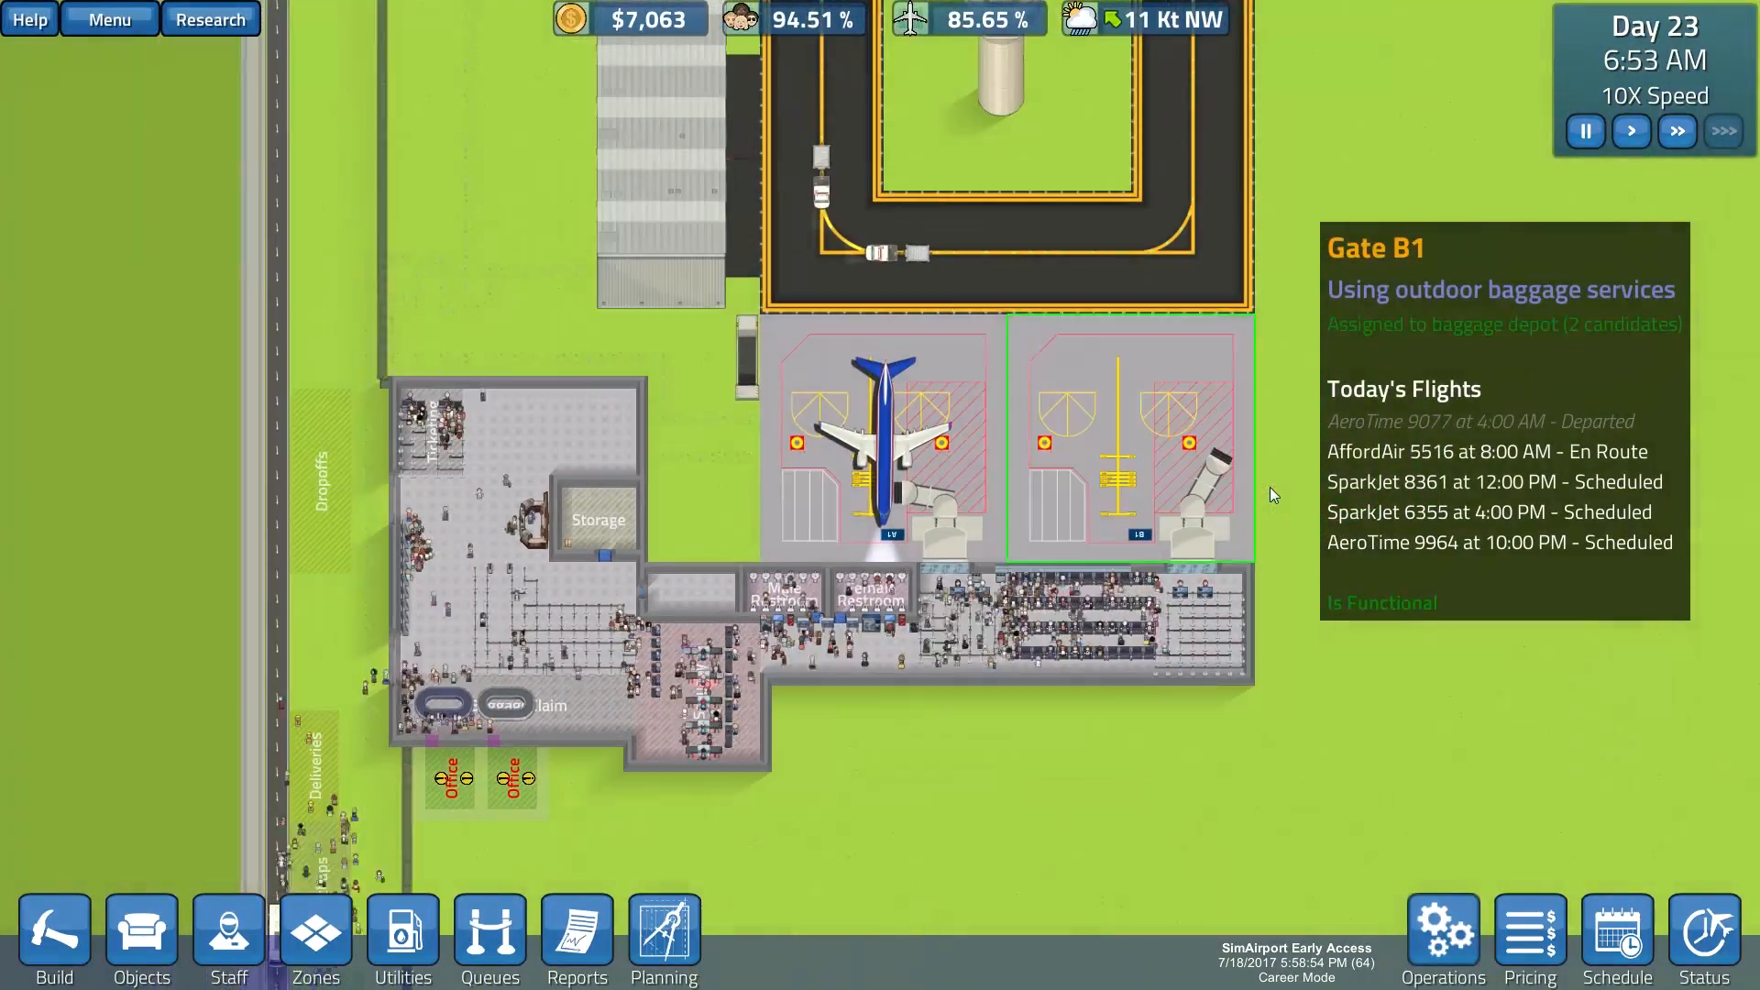
scroll(1270, 491, down, 1)
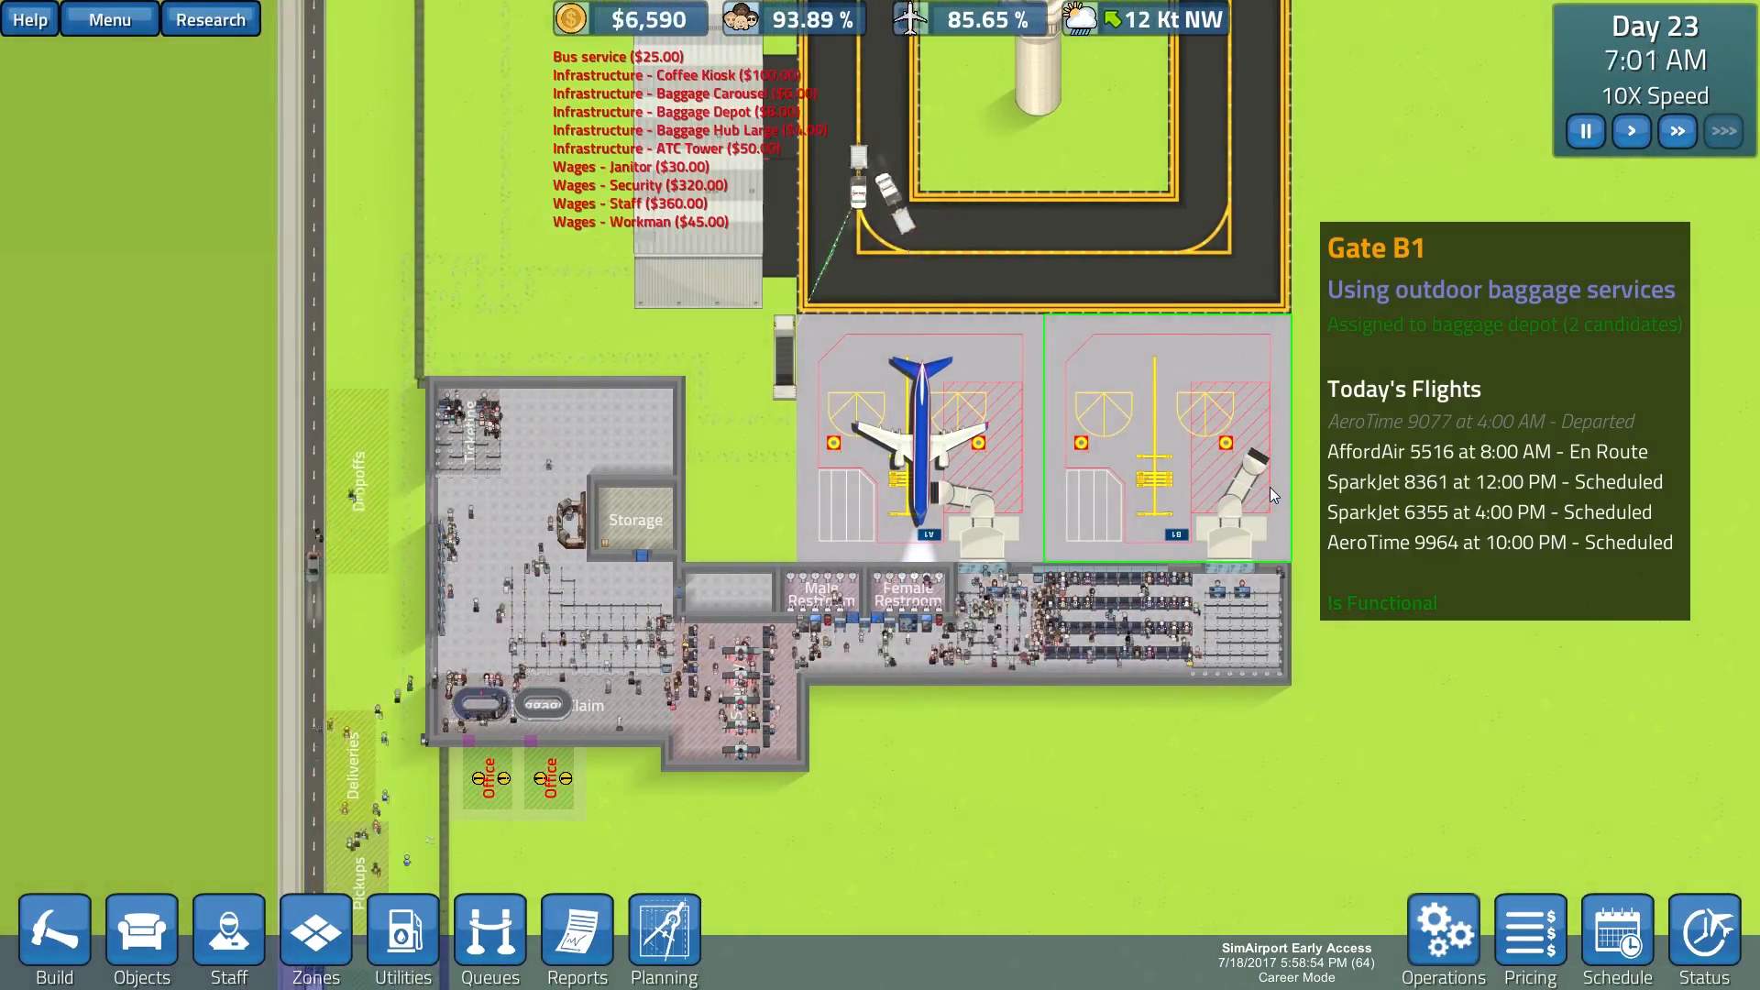
scroll(1270, 488, down, 1)
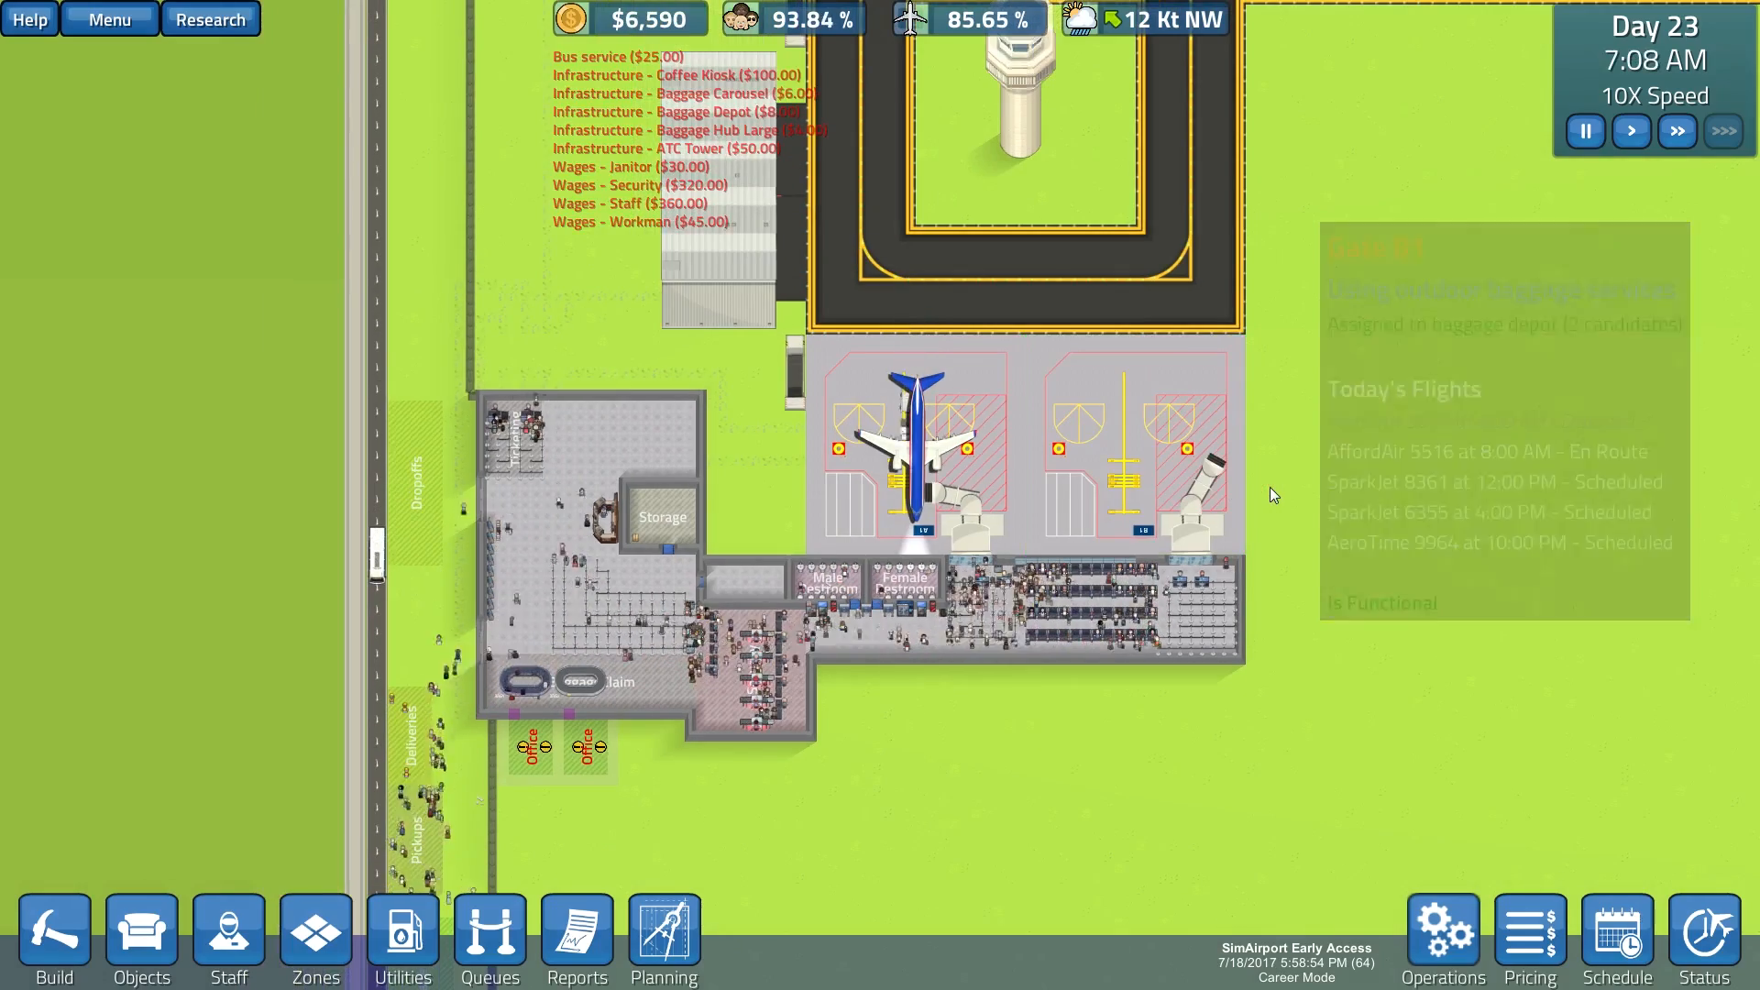
scroll(1106, 519, up, 1)
scroll(1084, 516, up, 1)
scroll(1084, 516, up, 1)
key(a)
key(w)
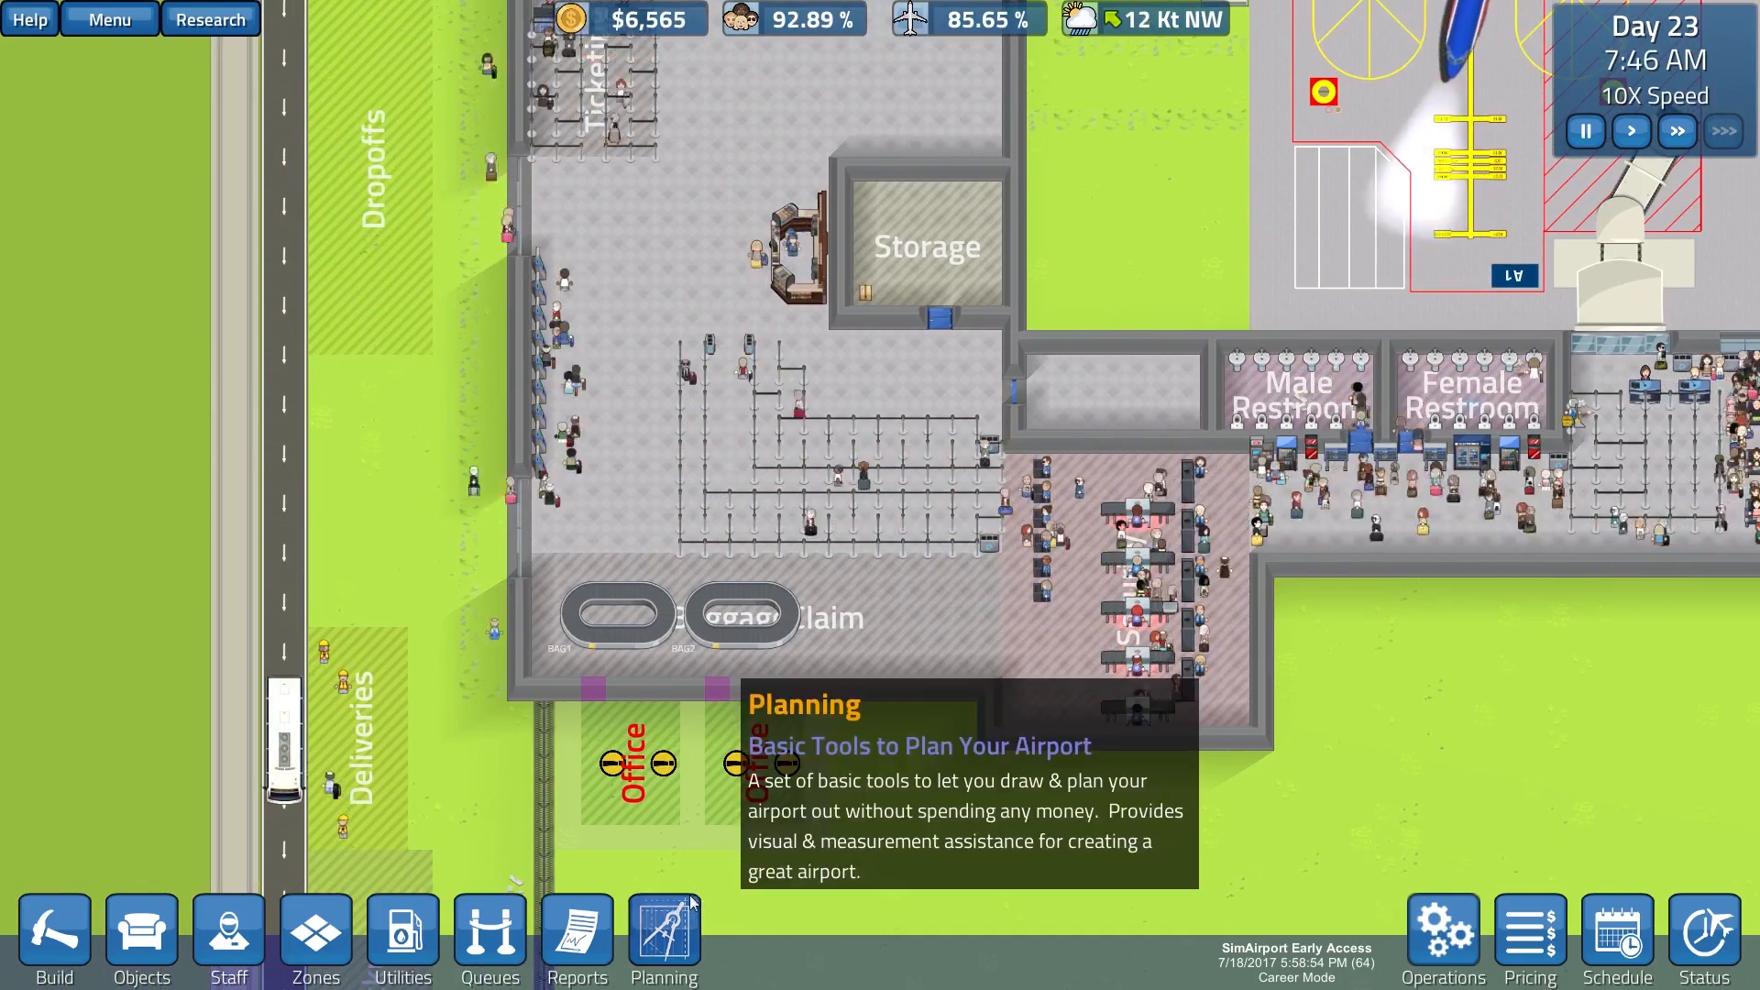
Step: Browse the Objects catalogue, pick the Dessert Kiosk, then cancel placing it
click(168, 949)
click(176, 949)
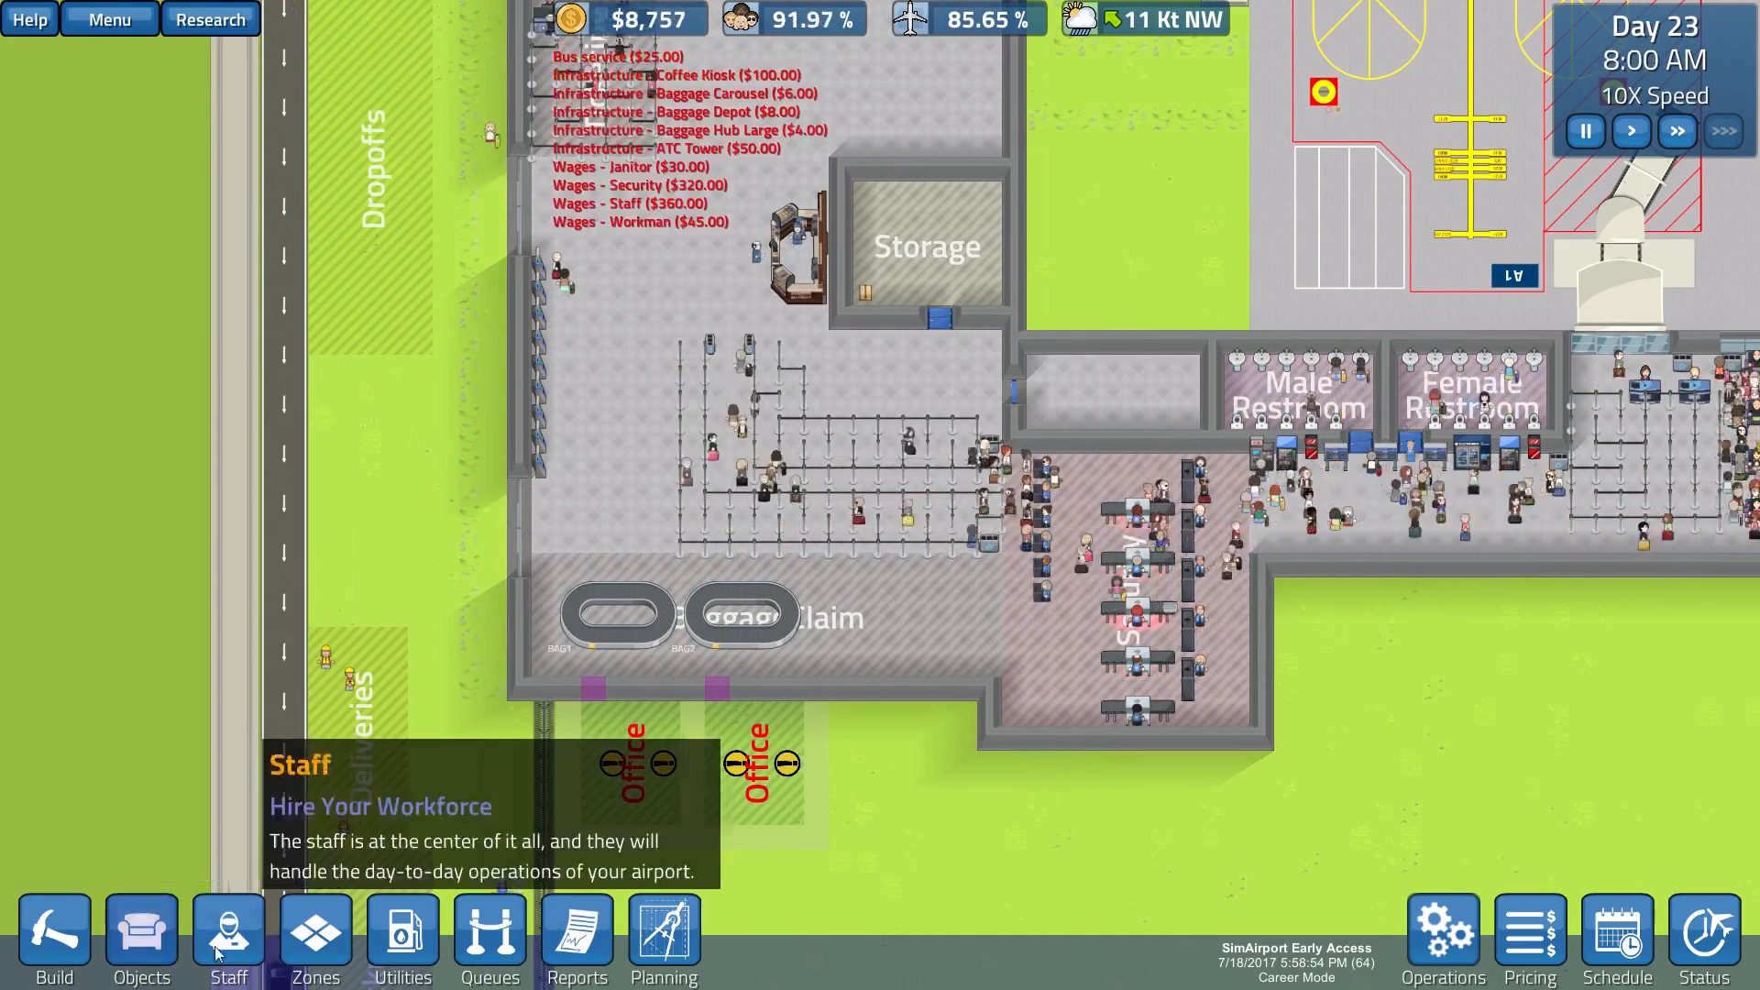
click(142, 935)
scroll(214, 750, down, 3)
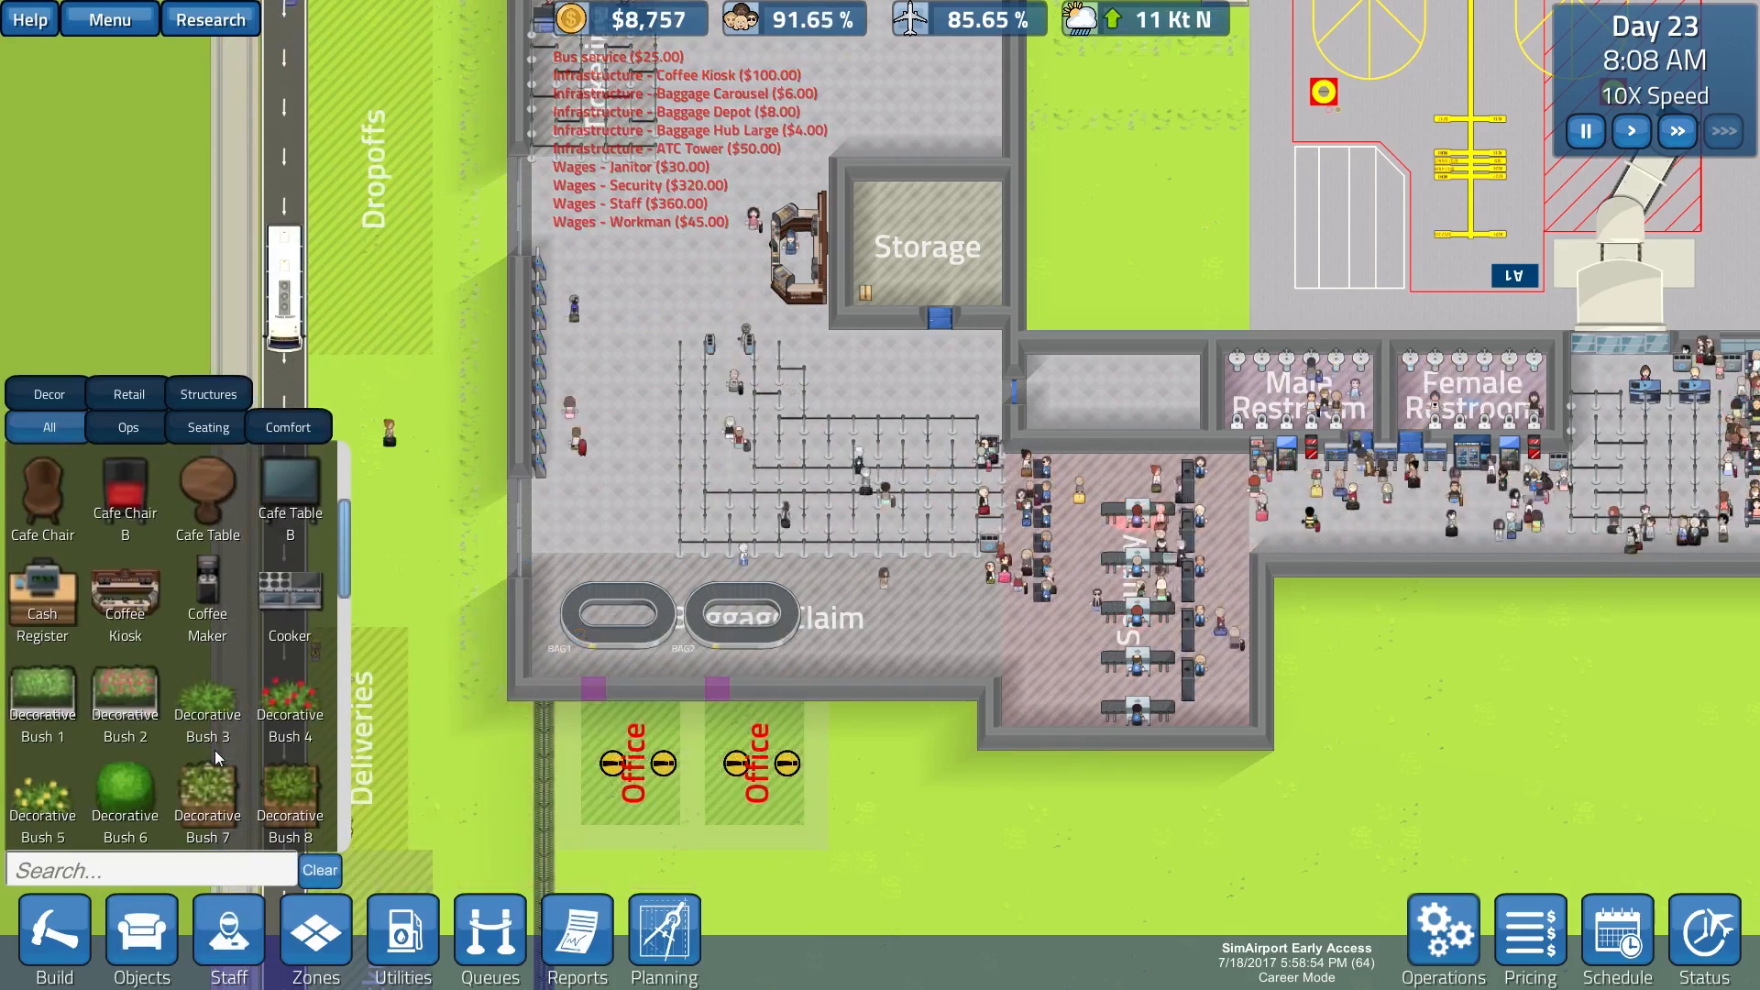
scroll(214, 750, down, 1)
scroll(214, 750, down, 3)
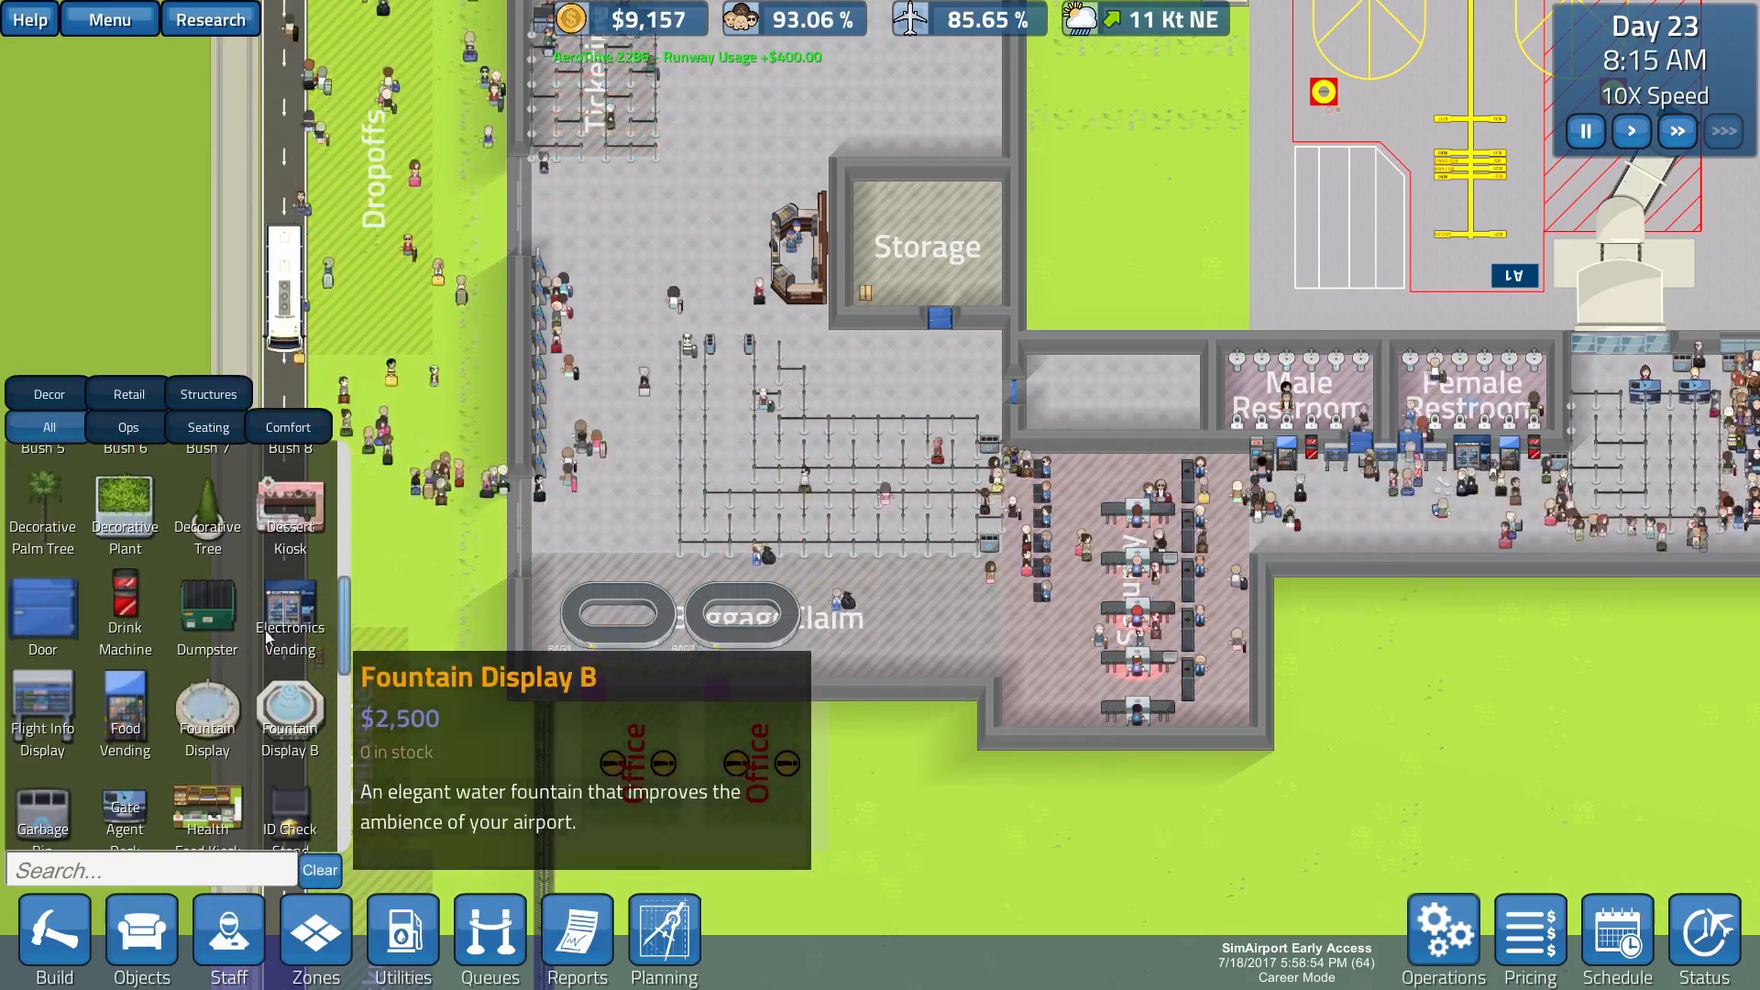
click(290, 509)
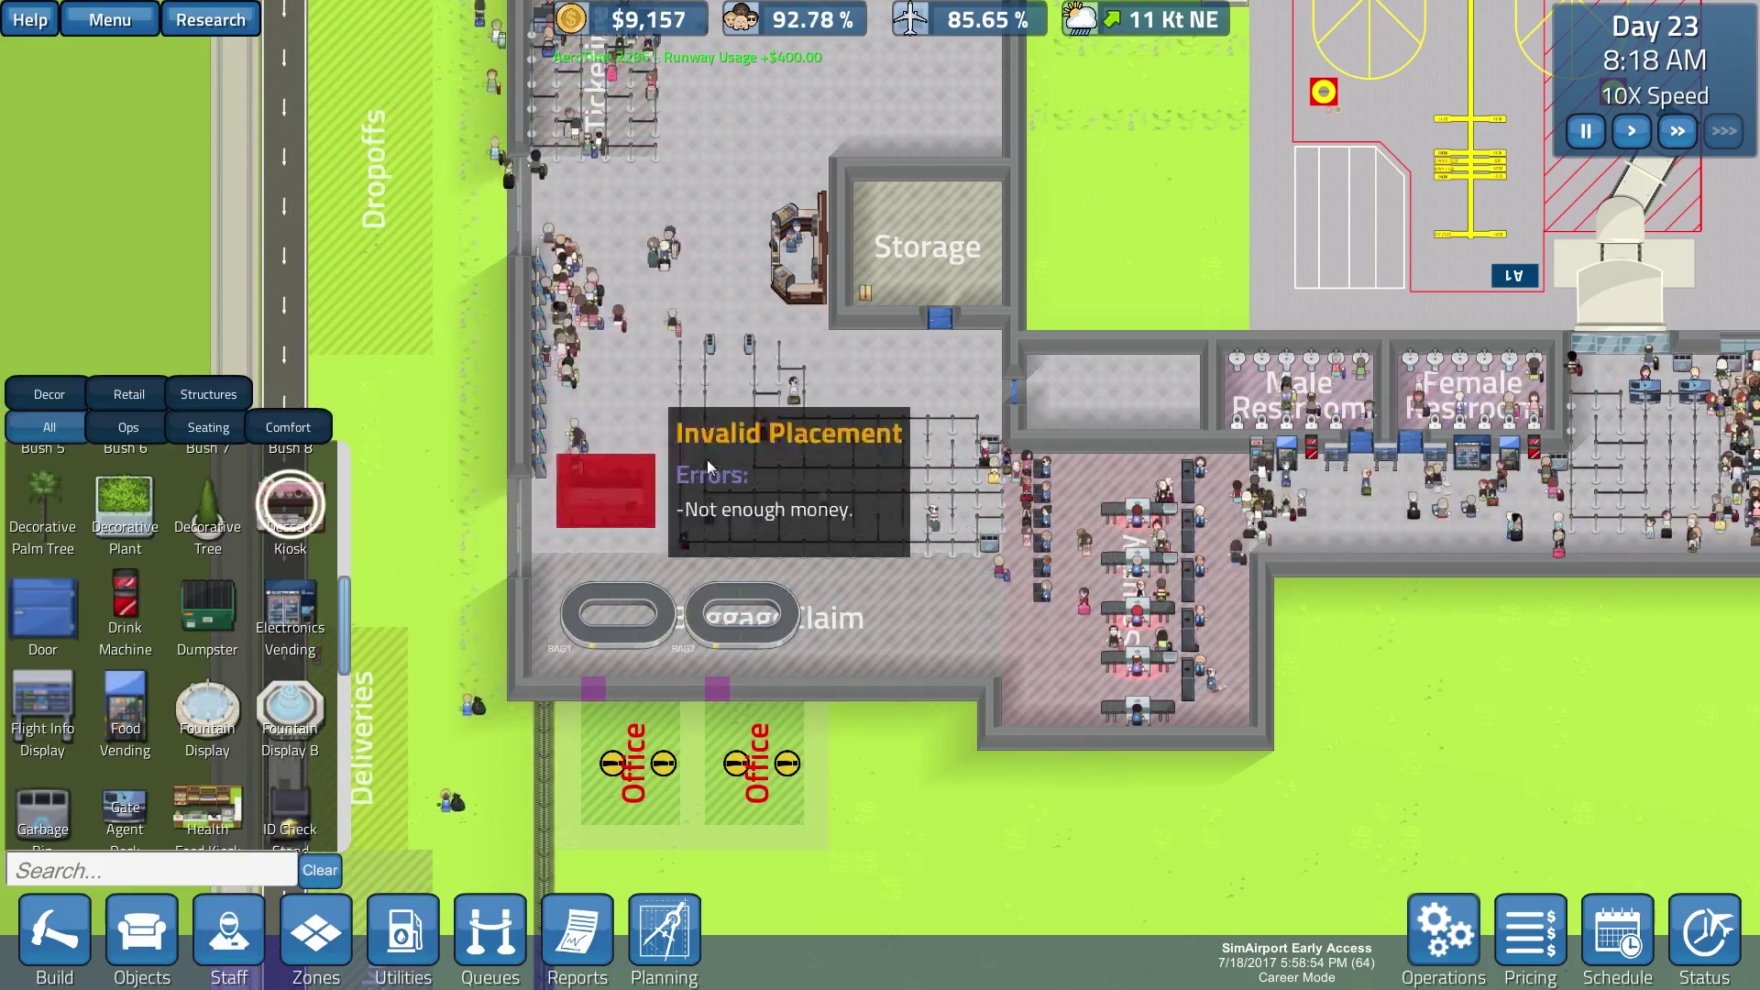
right_click(895, 356)
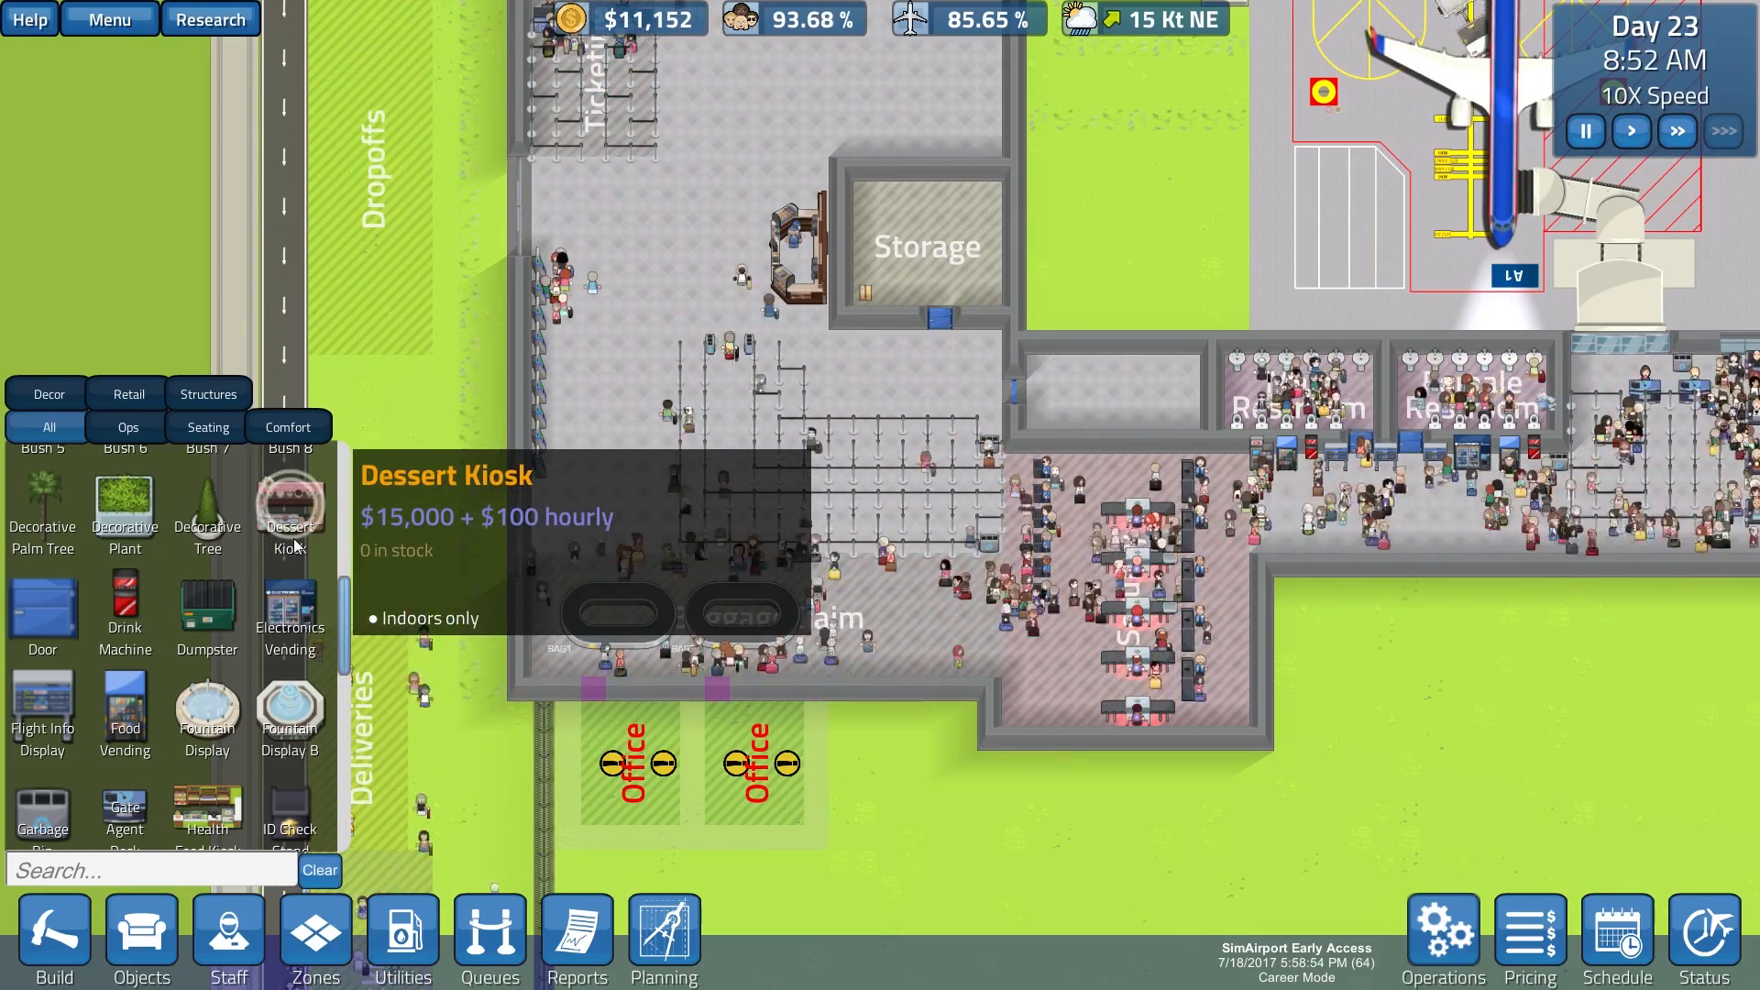
scroll(202, 798, down, 1)
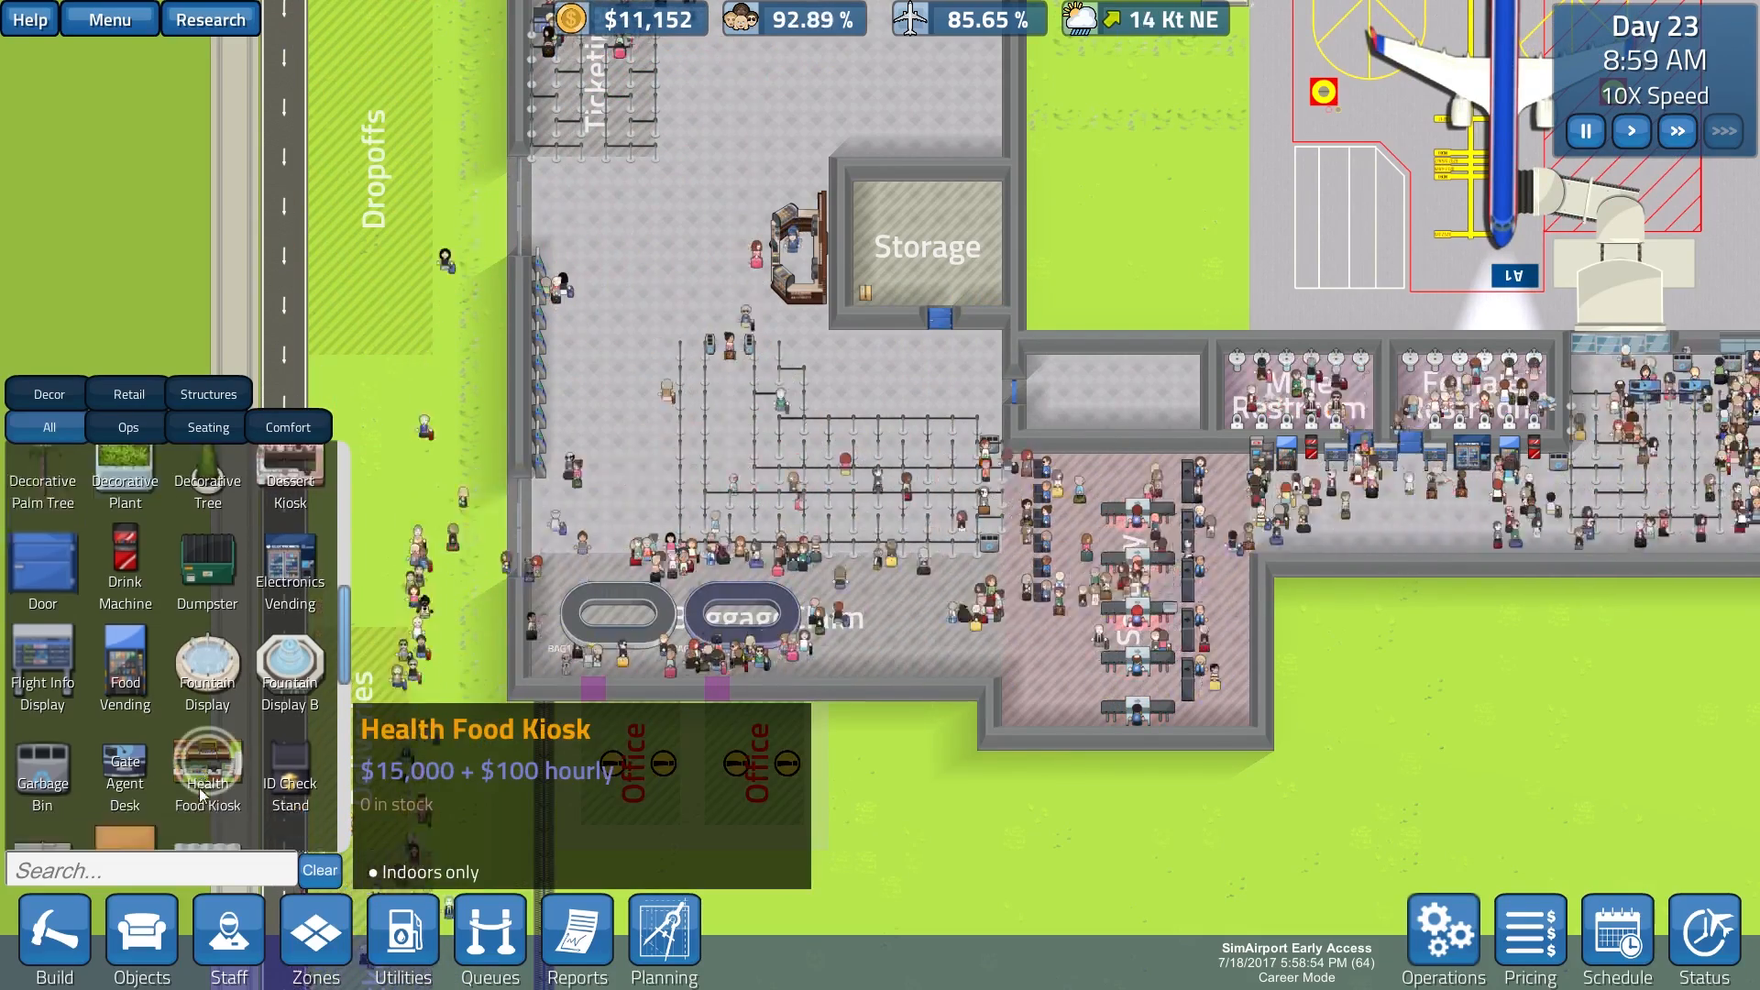
scroll(202, 798, down, 1)
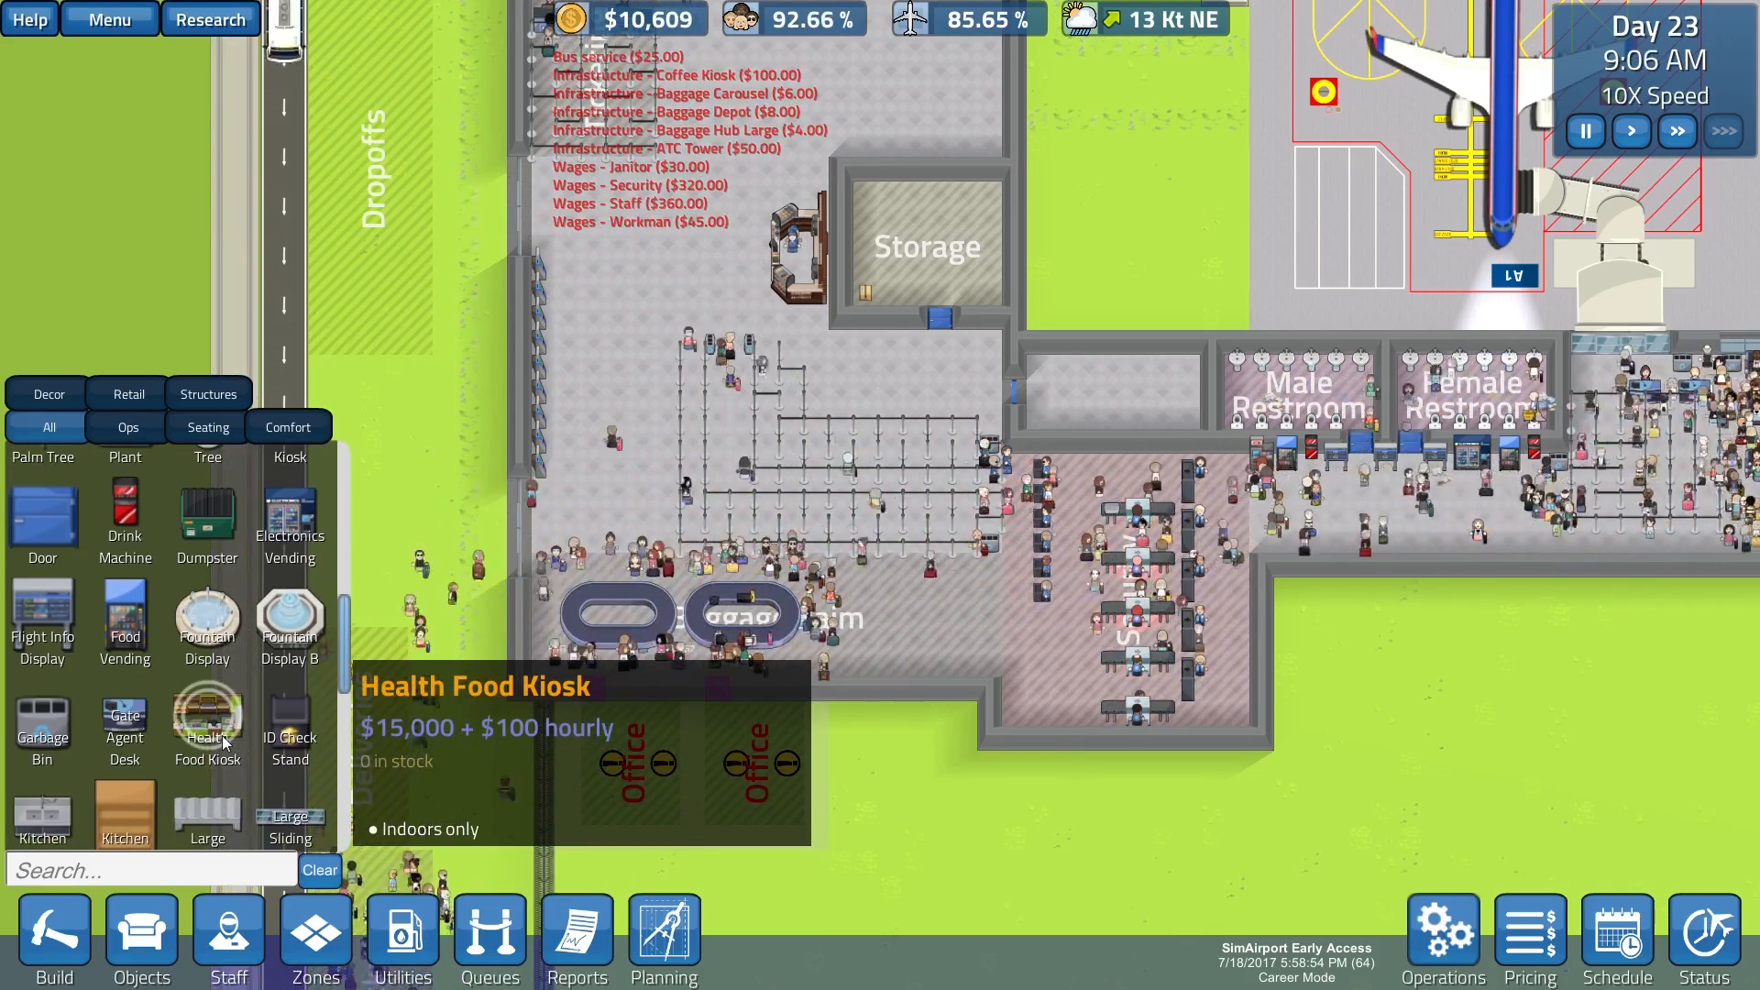
scroll(289, 634, up, 1)
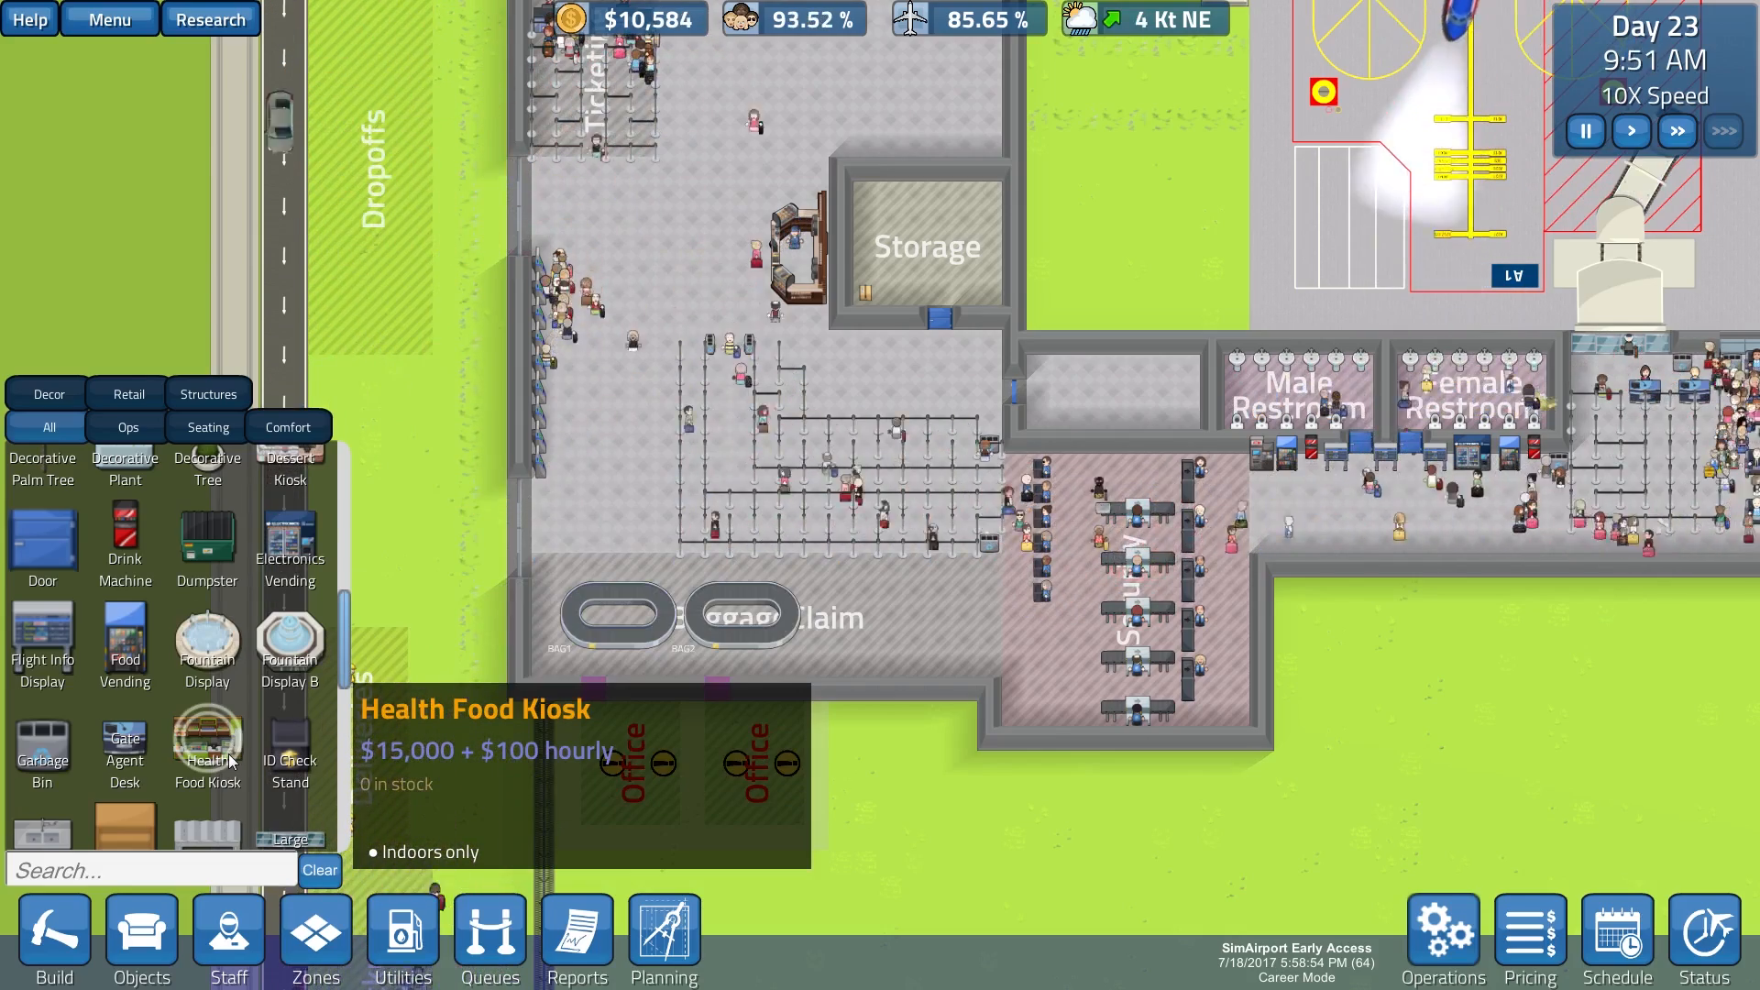
scroll(228, 754, down, 3)
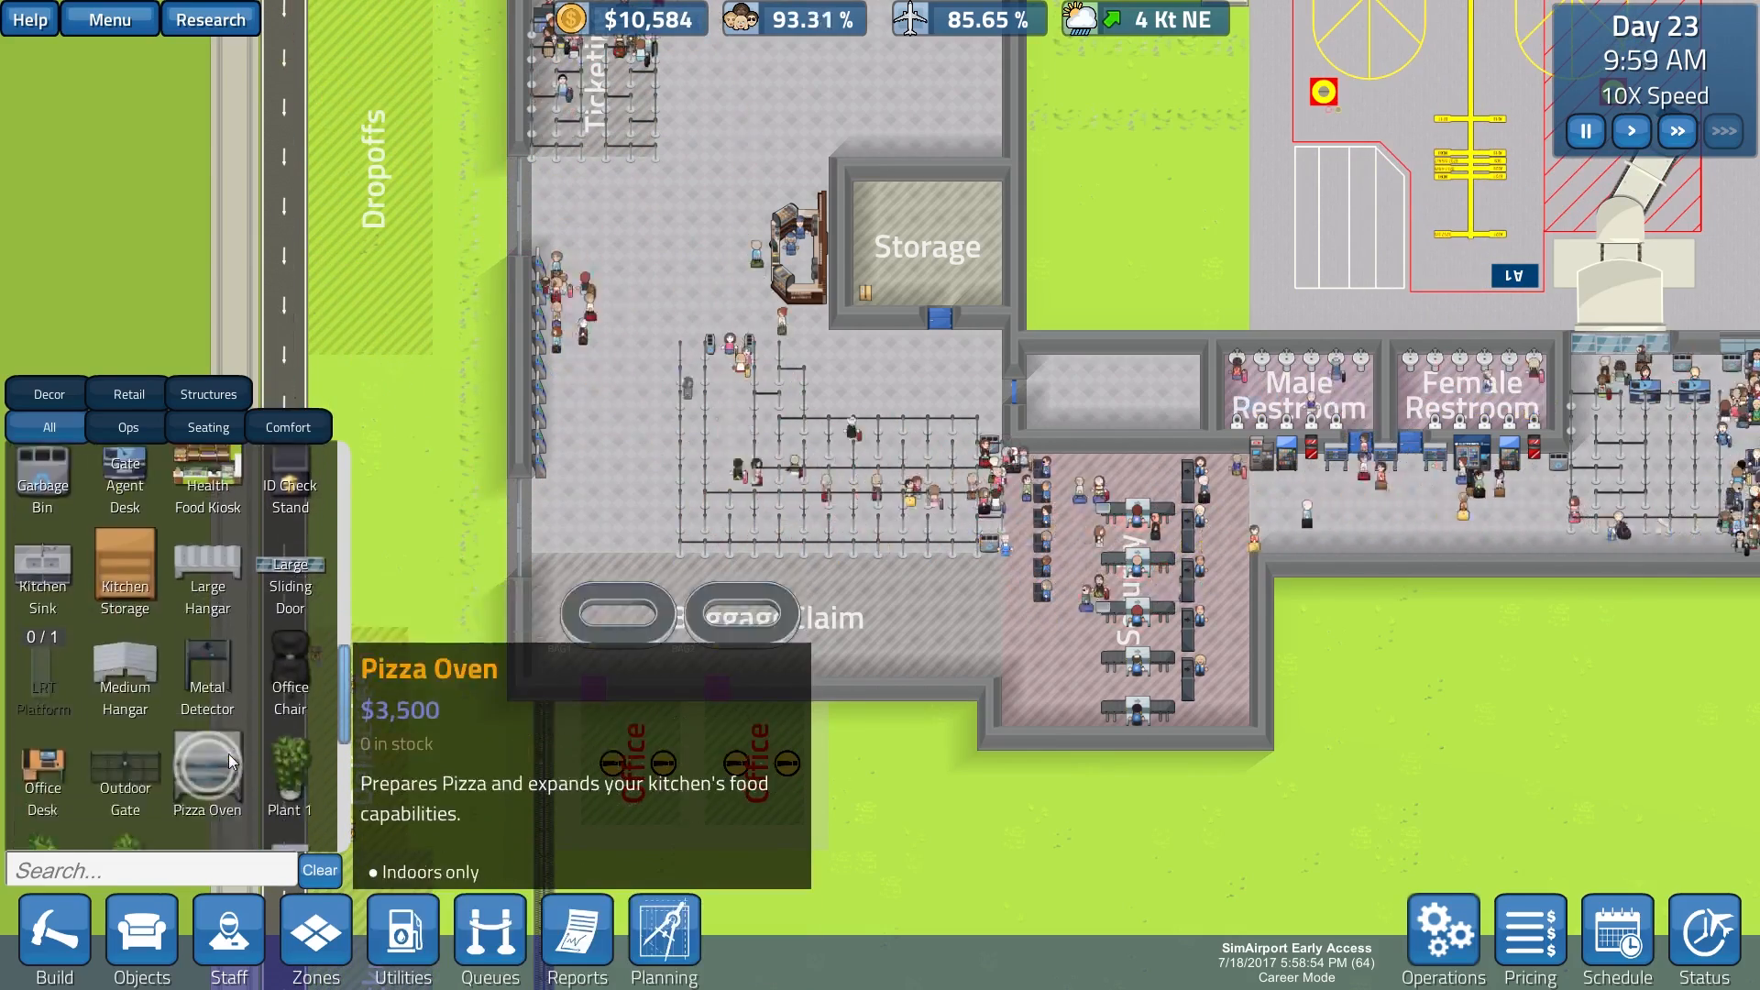
scroll(228, 755, down, 2)
scroll(229, 755, down, 2)
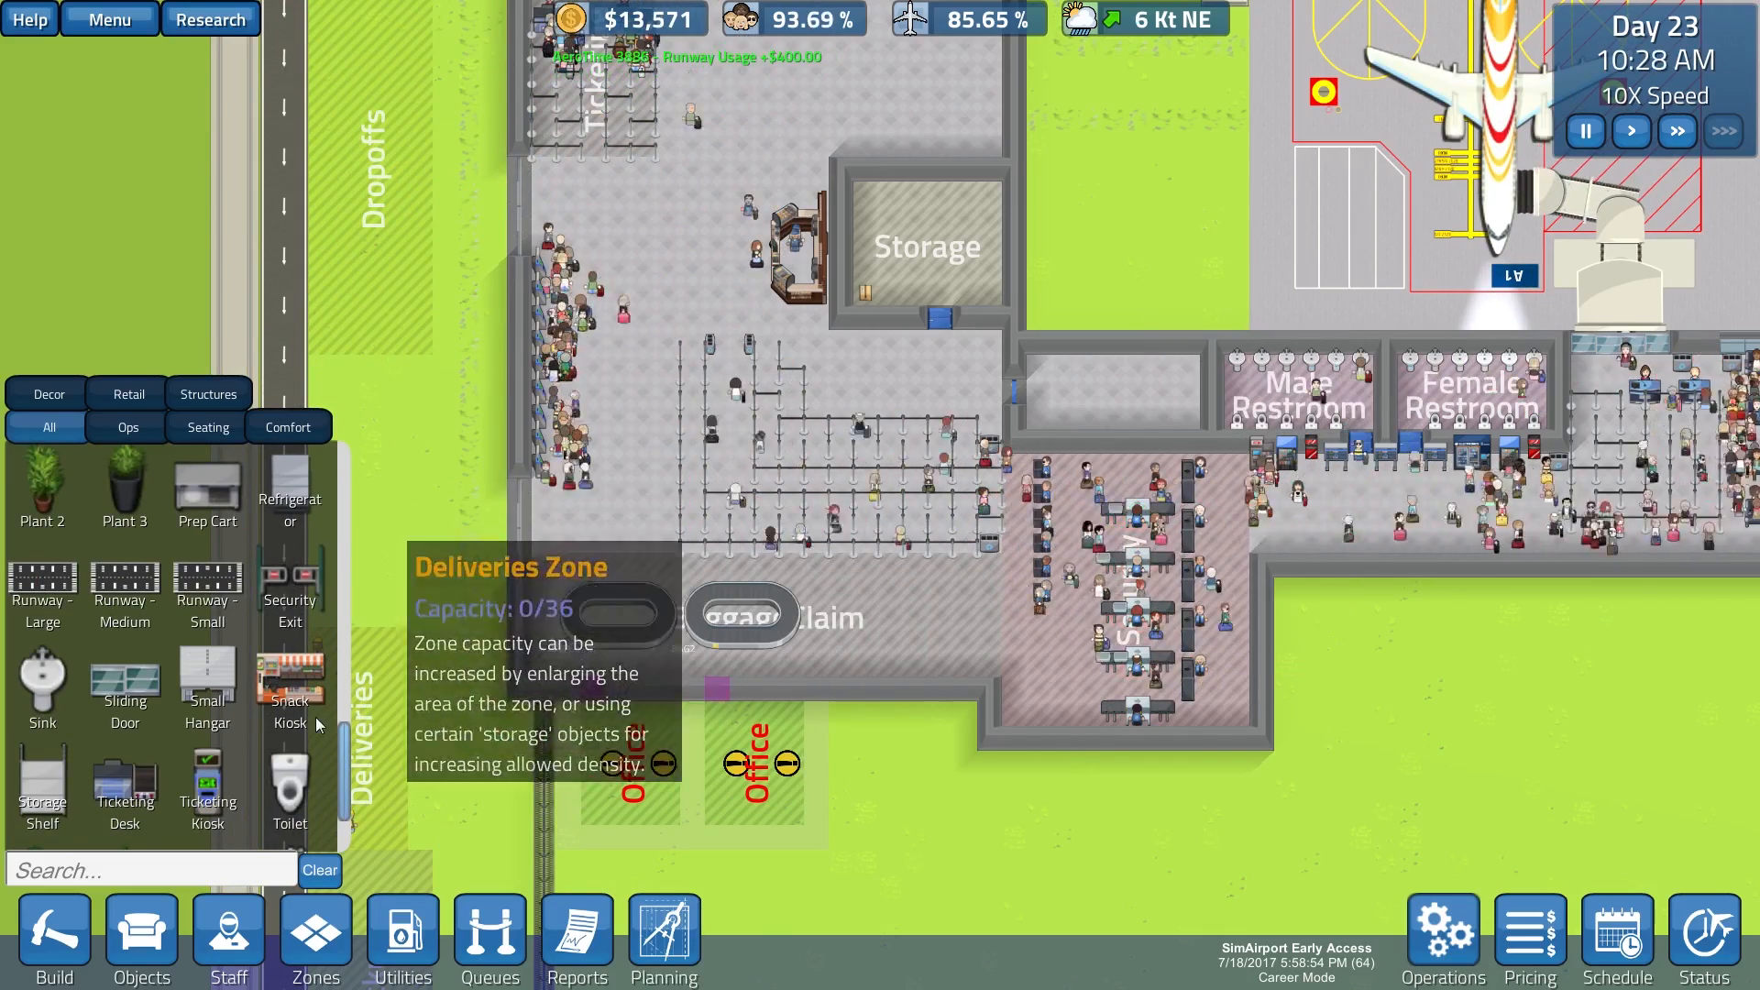
scroll(315, 716, down, 2)
scroll(316, 717, up, 2)
scroll(316, 717, up, 2)
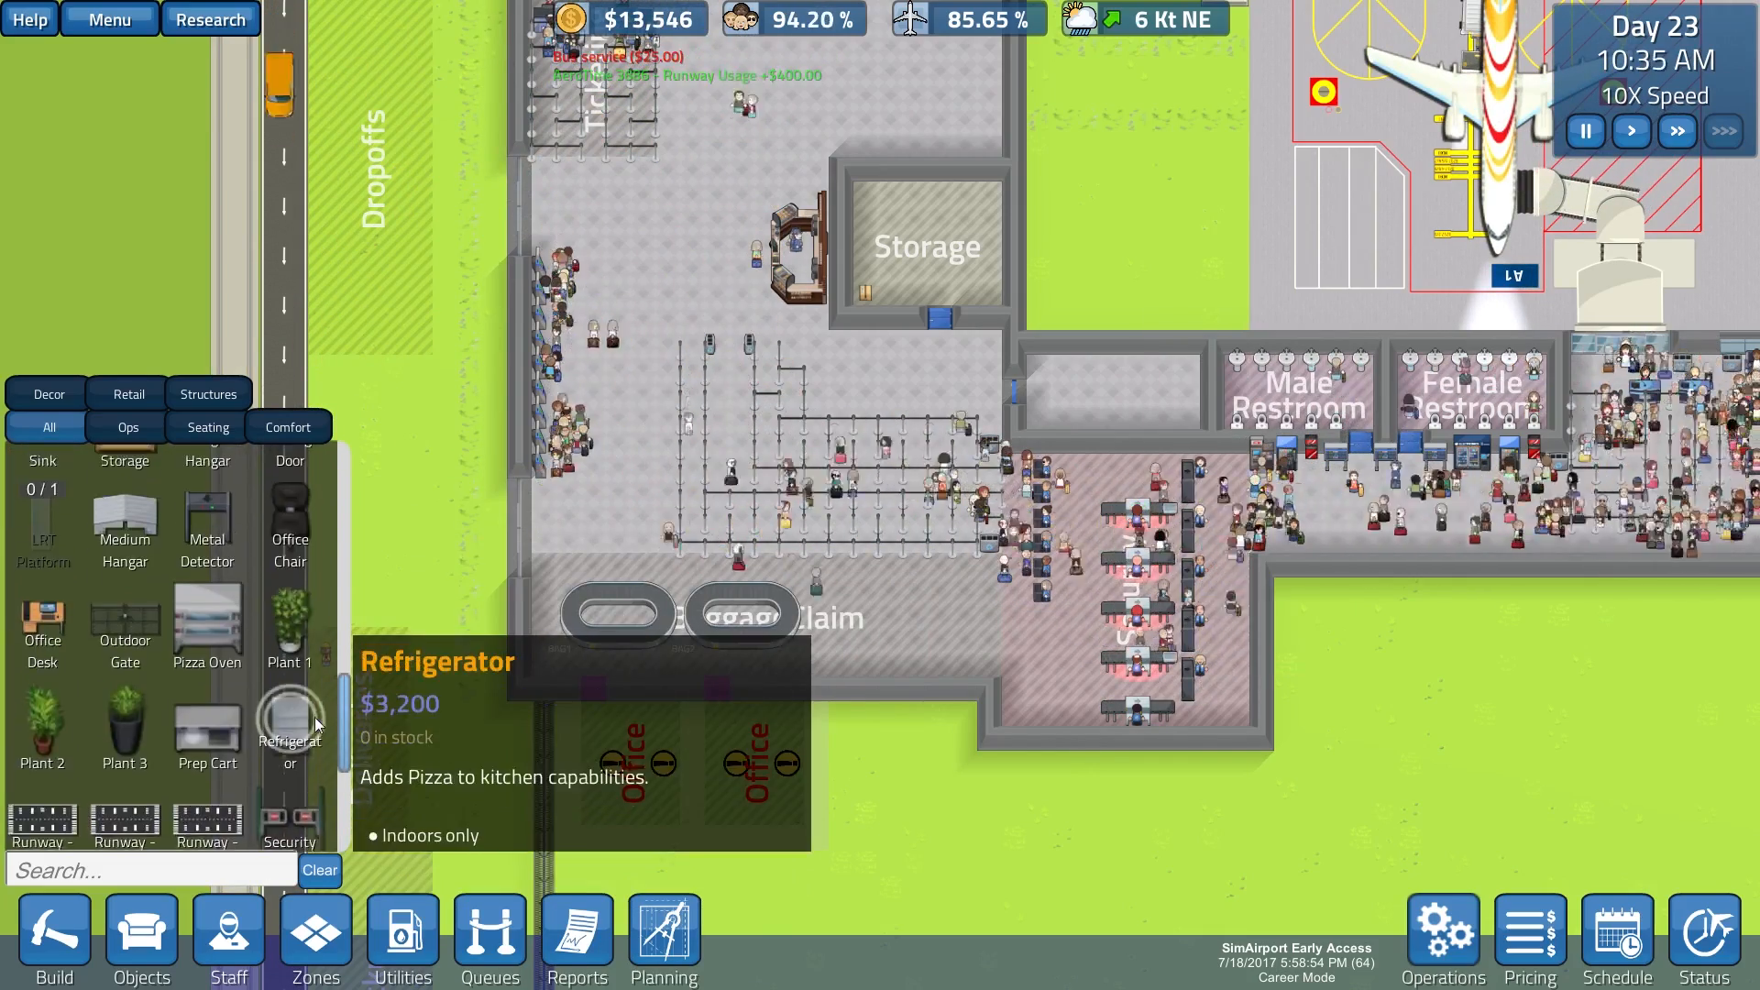
scroll(316, 716, up, 1)
scroll(314, 716, up, 2)
scroll(315, 717, up, 1)
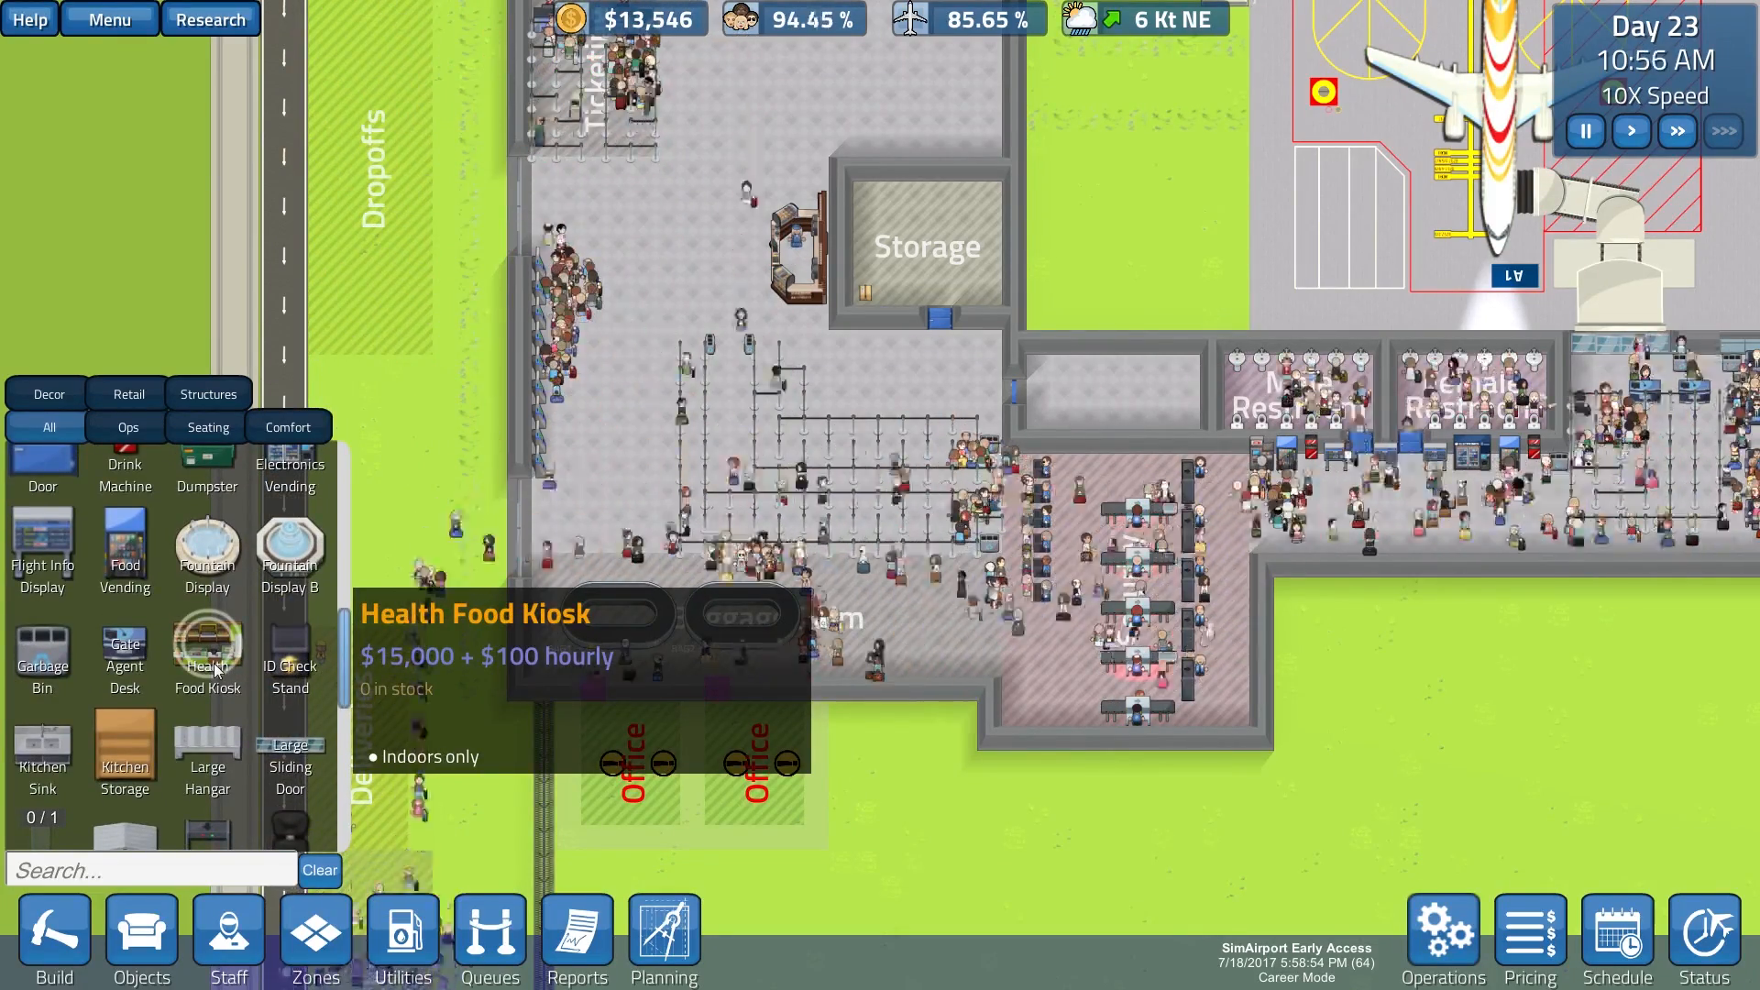
Step: Bring up the Staff roster (16 security, 12 staff, 3 janitors, 3 workmen) while panning toward the offices
key(w)
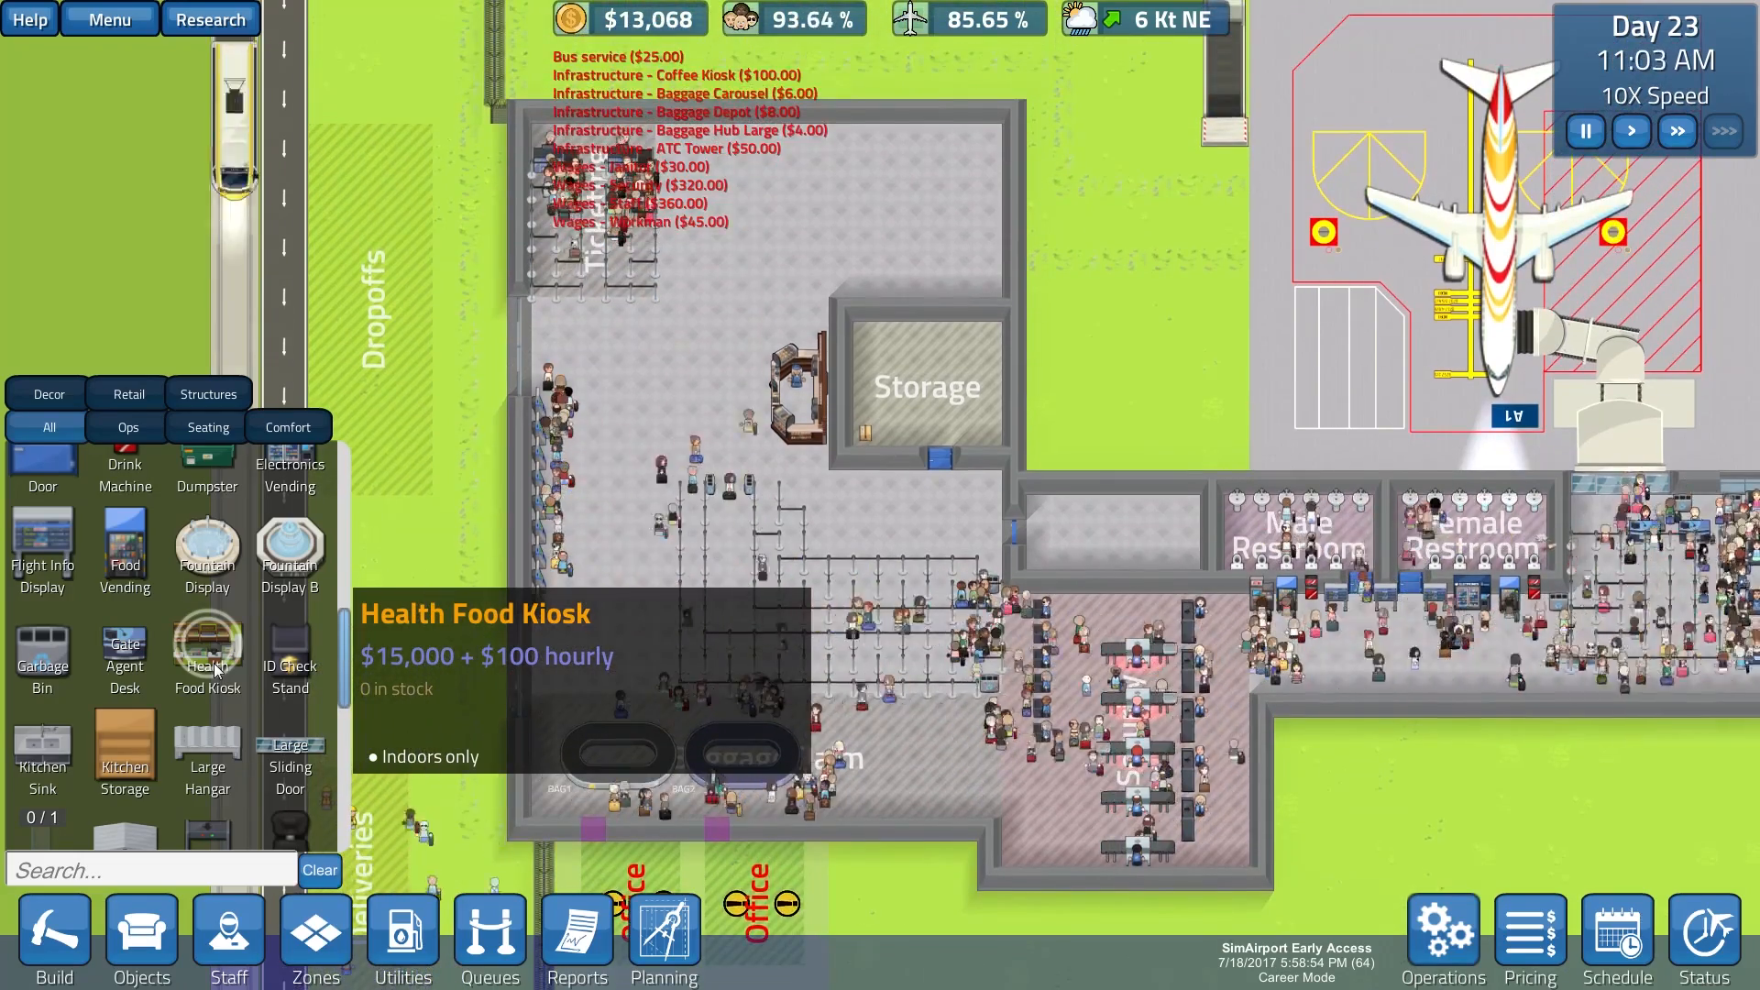
key(s)
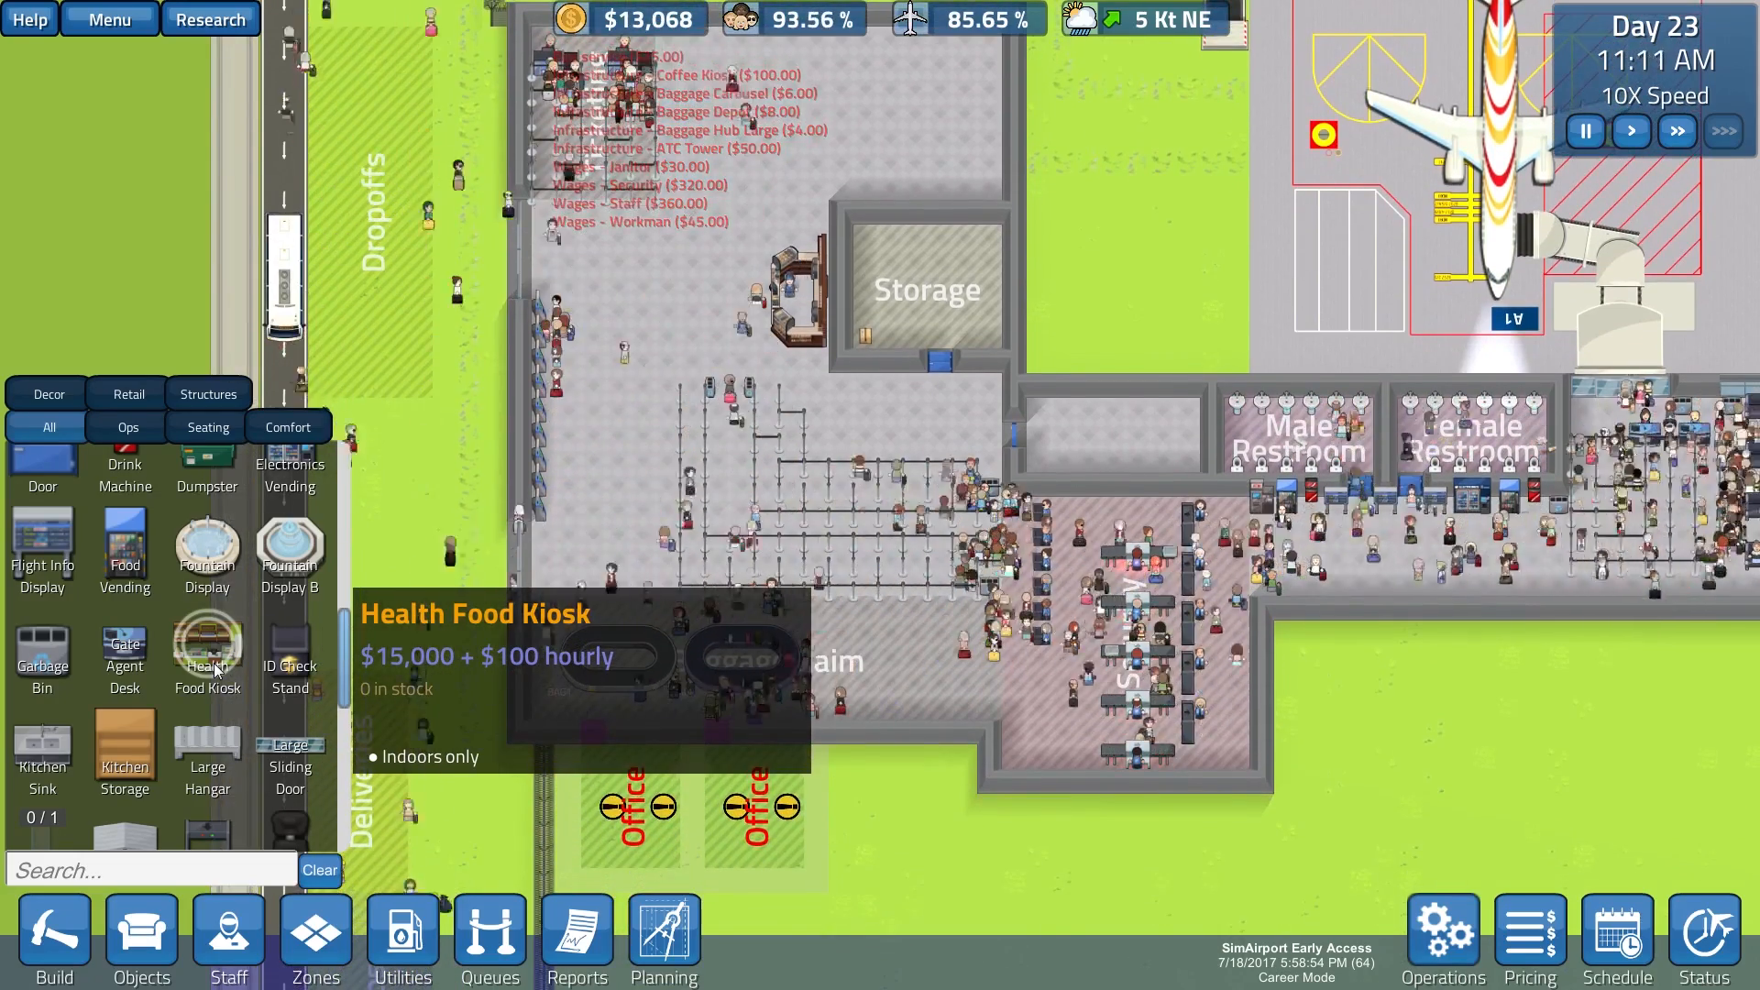
key(d)
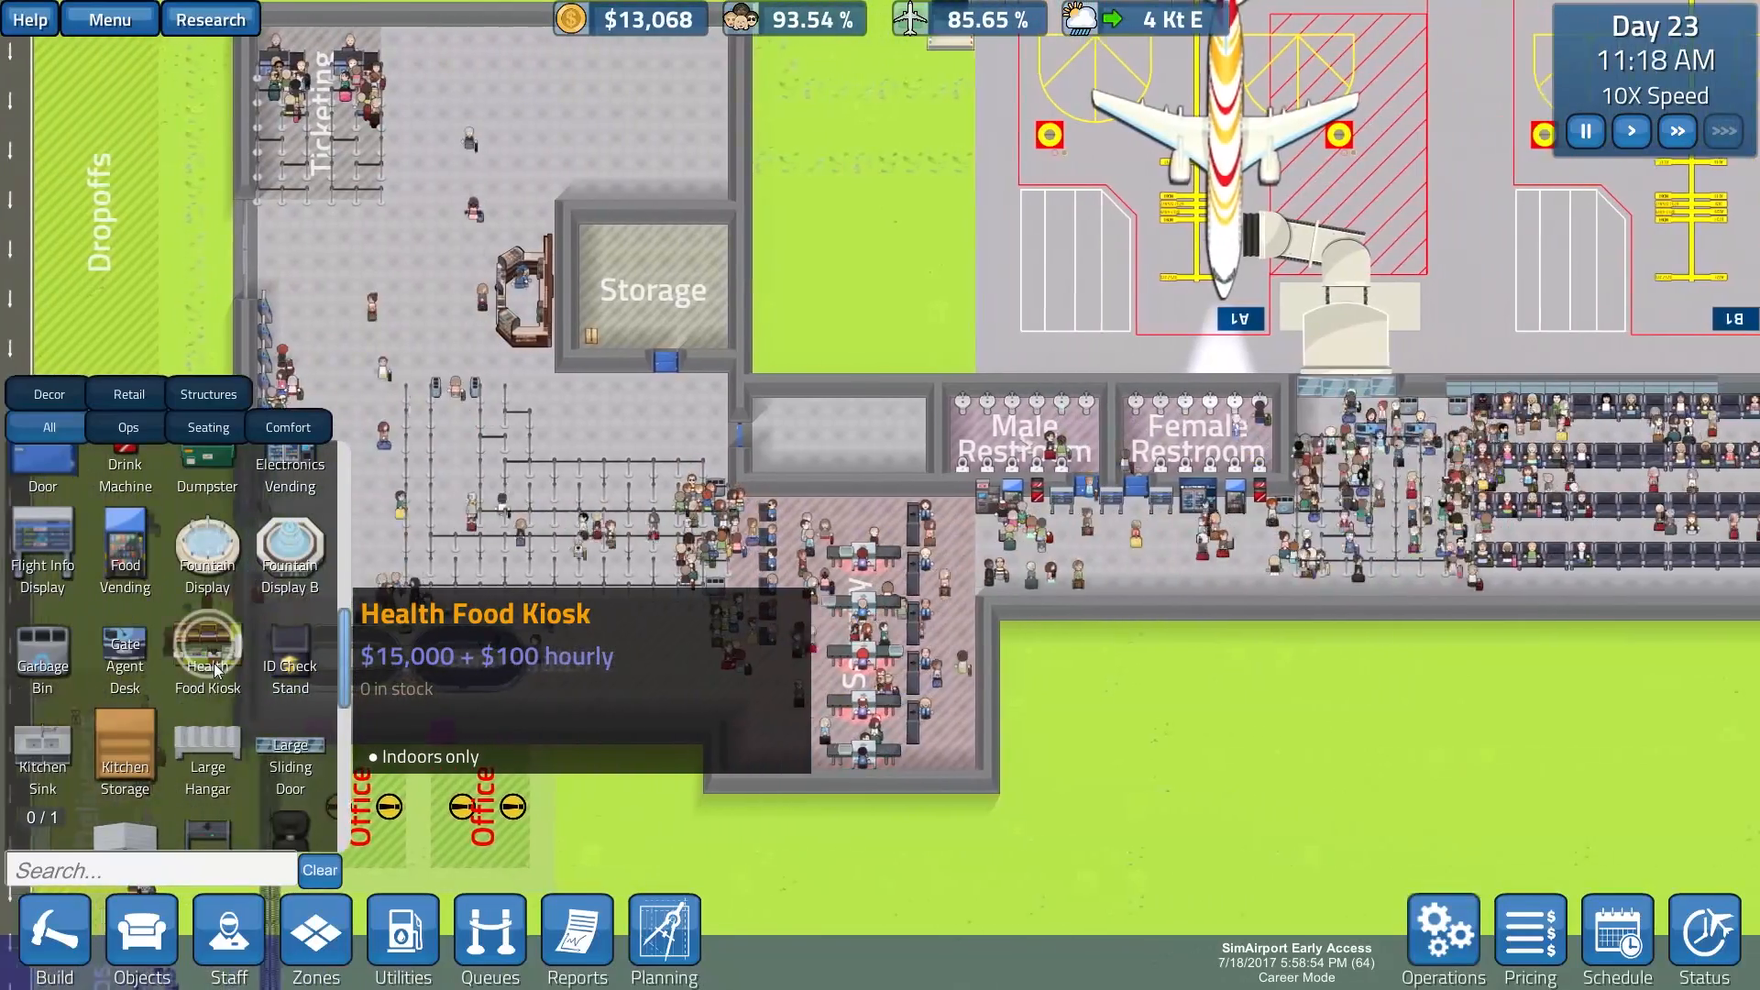
key(a)
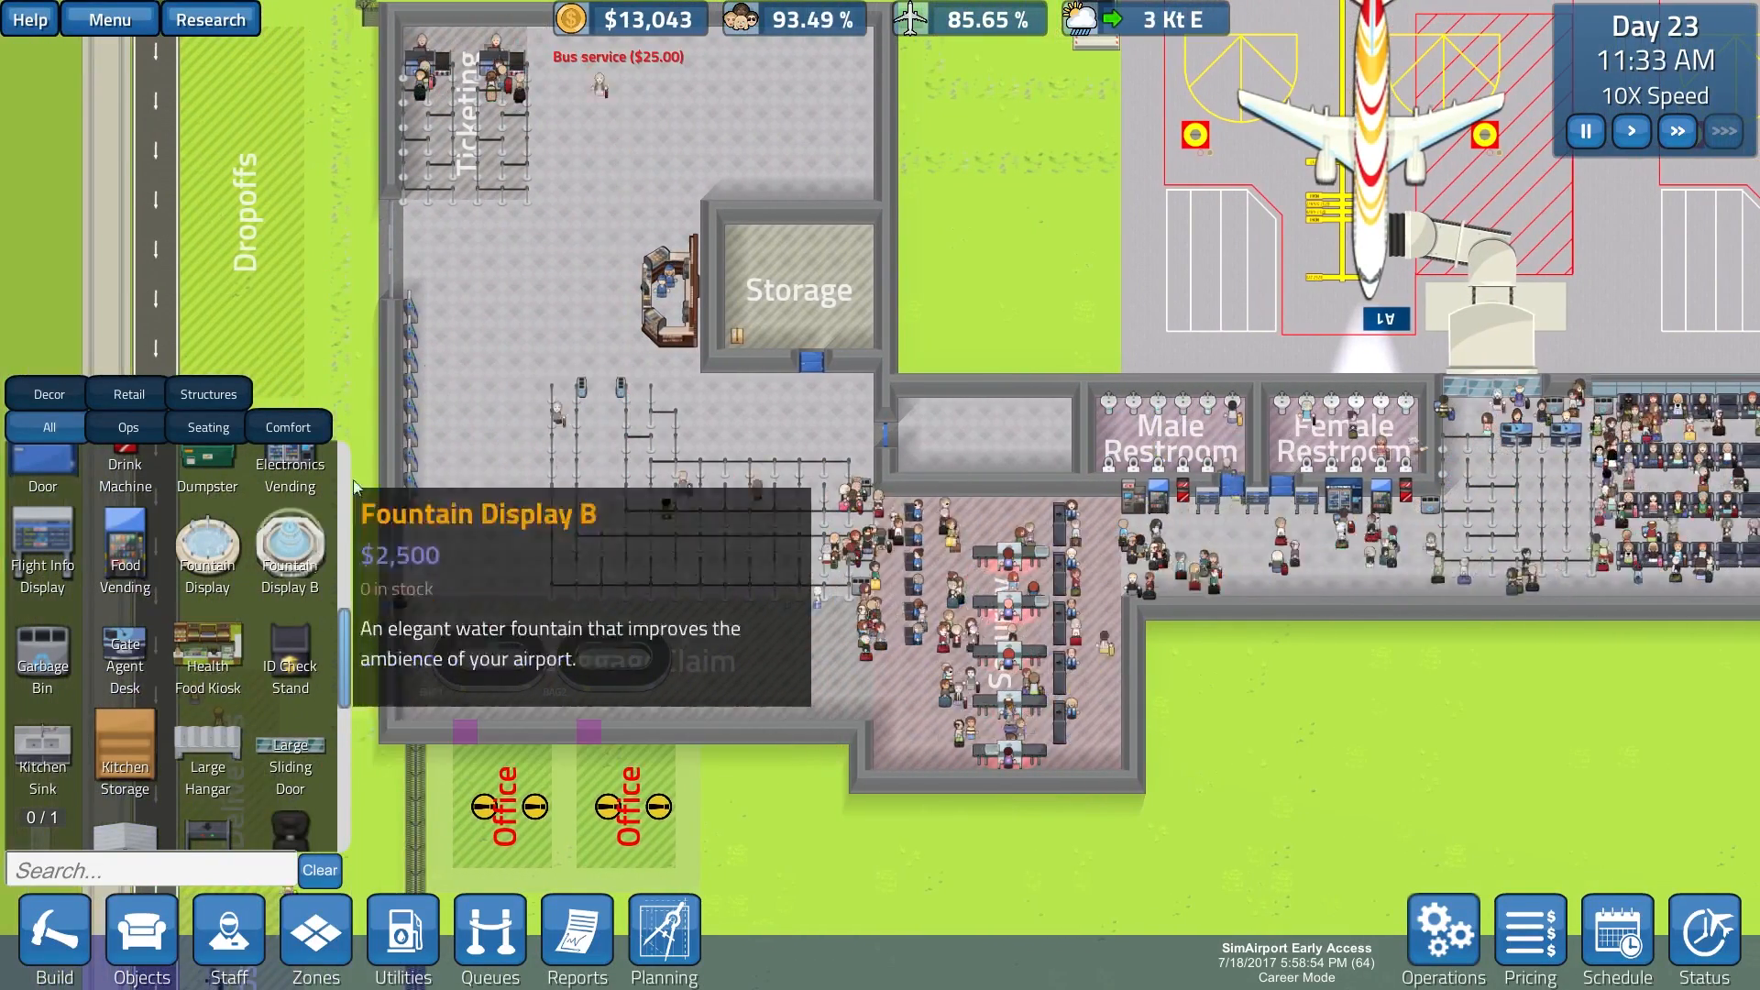
click(248, 941)
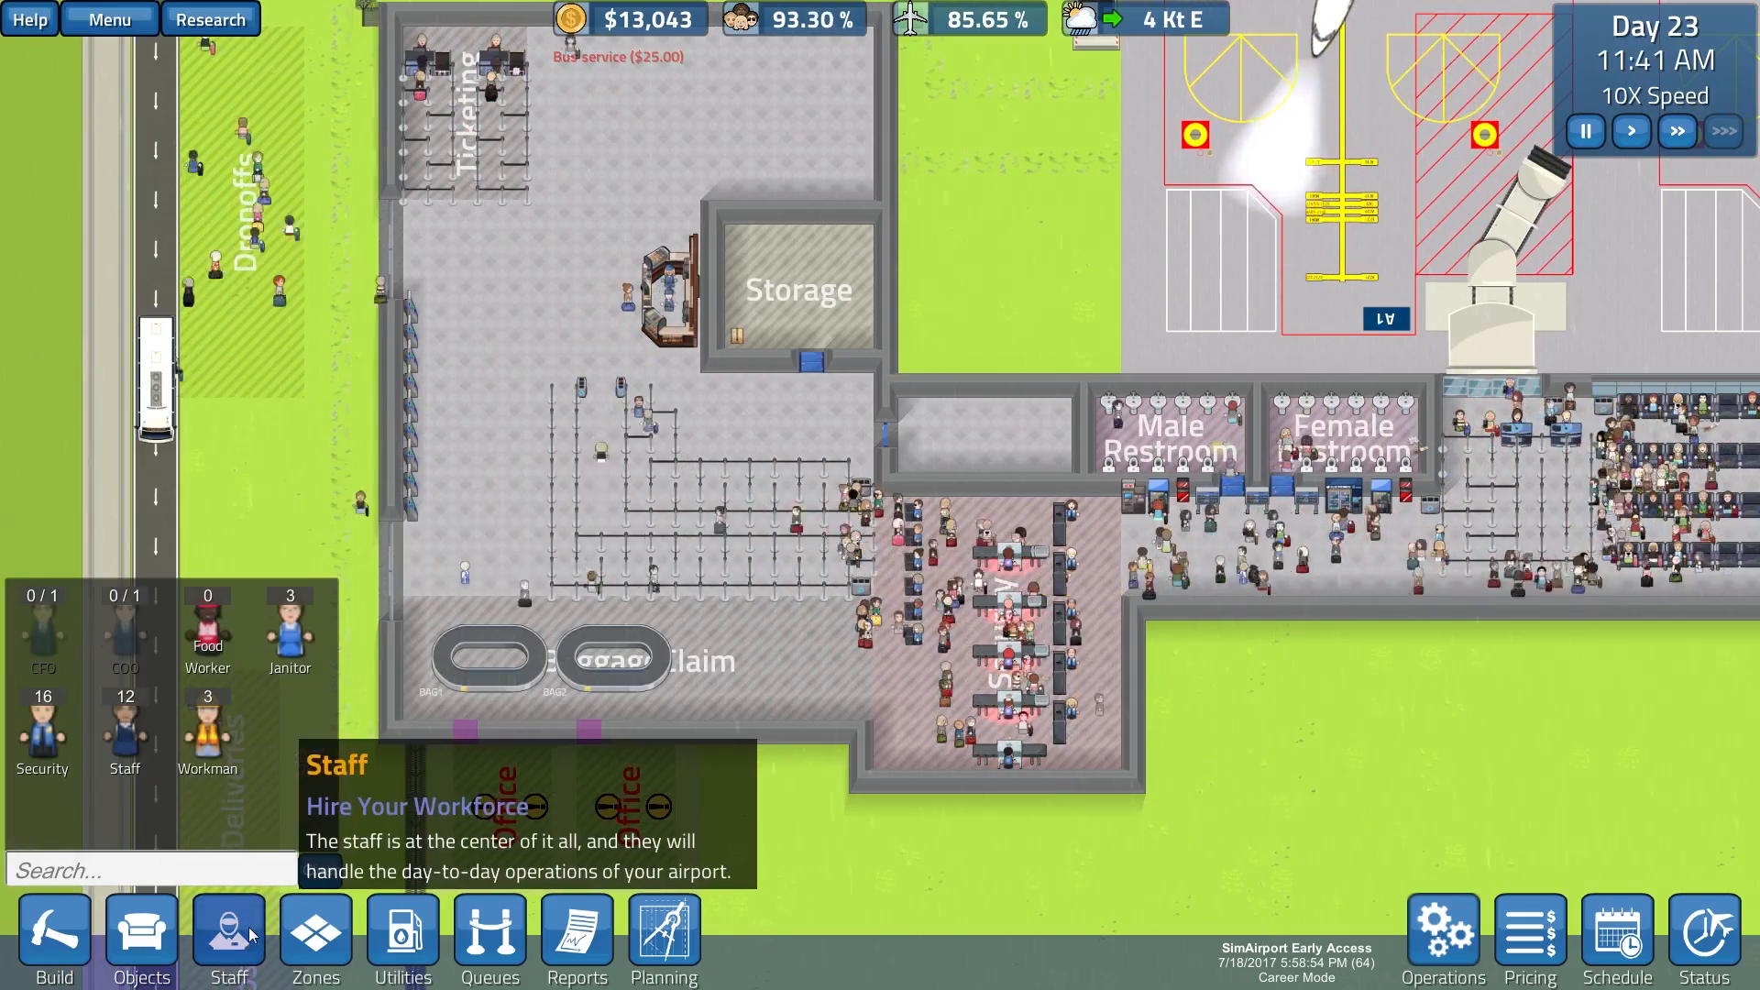
key(s)
key(a)
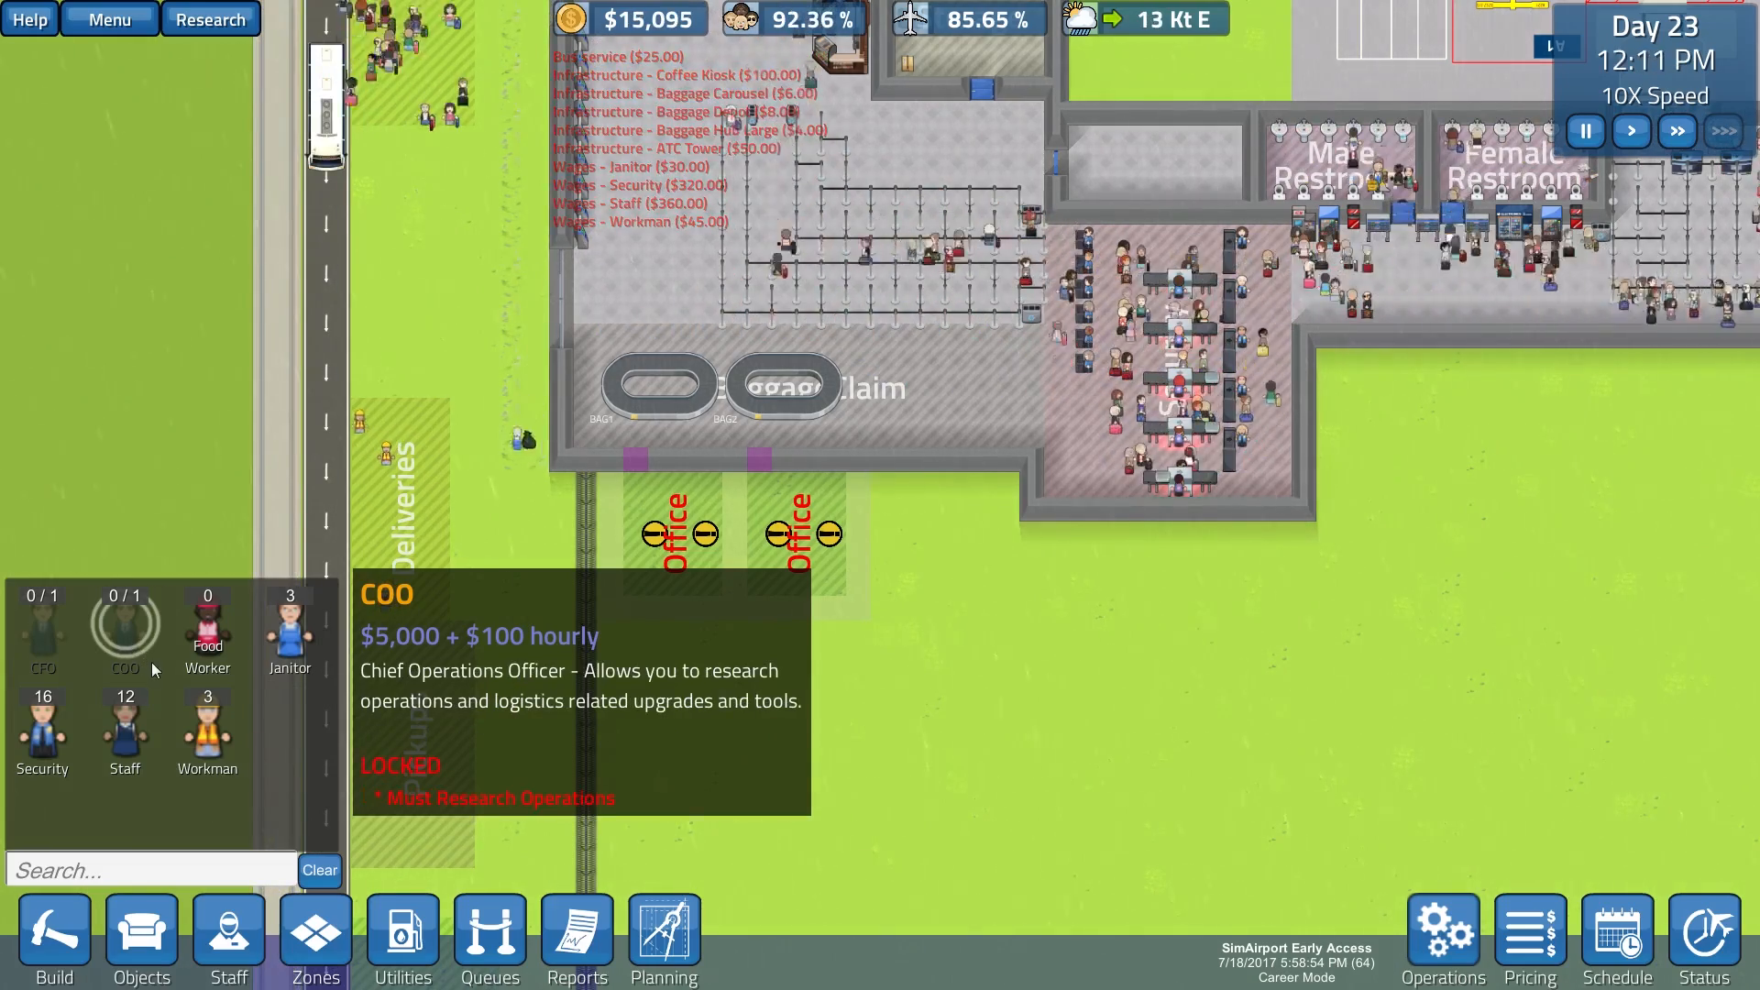
Step: Build a concrete Foundation over the left office plot below Baggage Claim, then attempt a second area
click(75, 926)
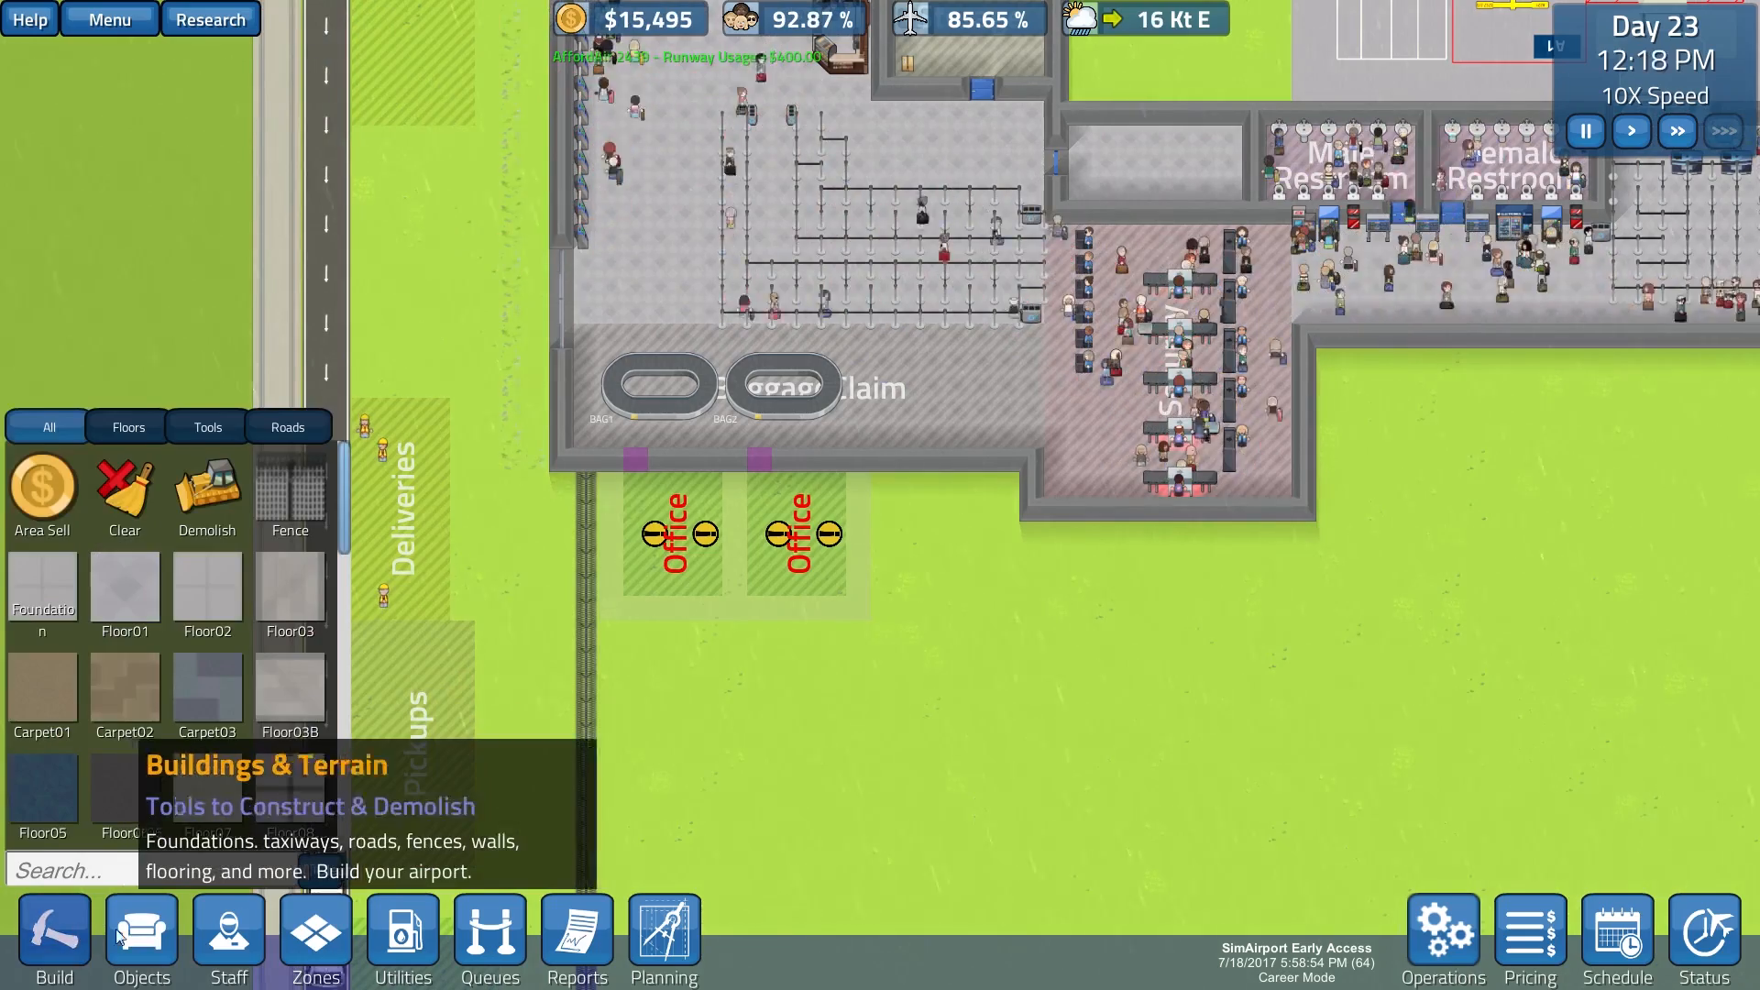
scroll(173, 750, down, 5)
scroll(173, 750, down, 3)
scroll(173, 750, up, 3)
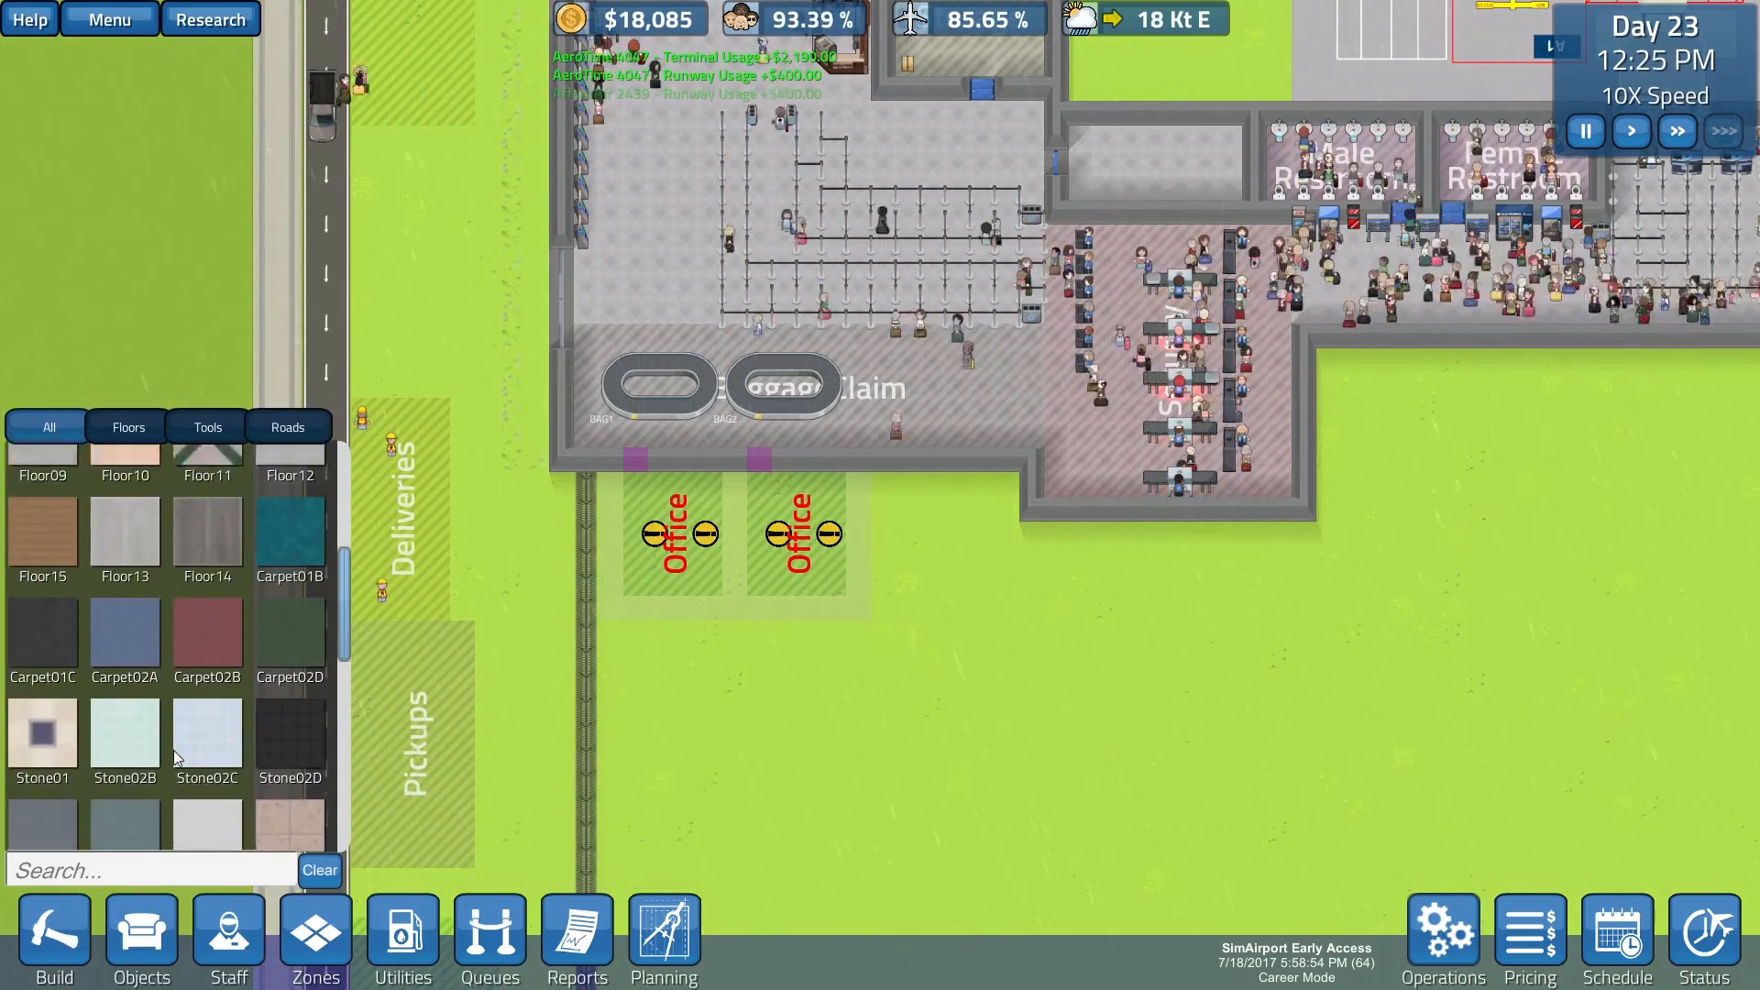
scroll(173, 750, up, 3)
scroll(173, 750, up, 3)
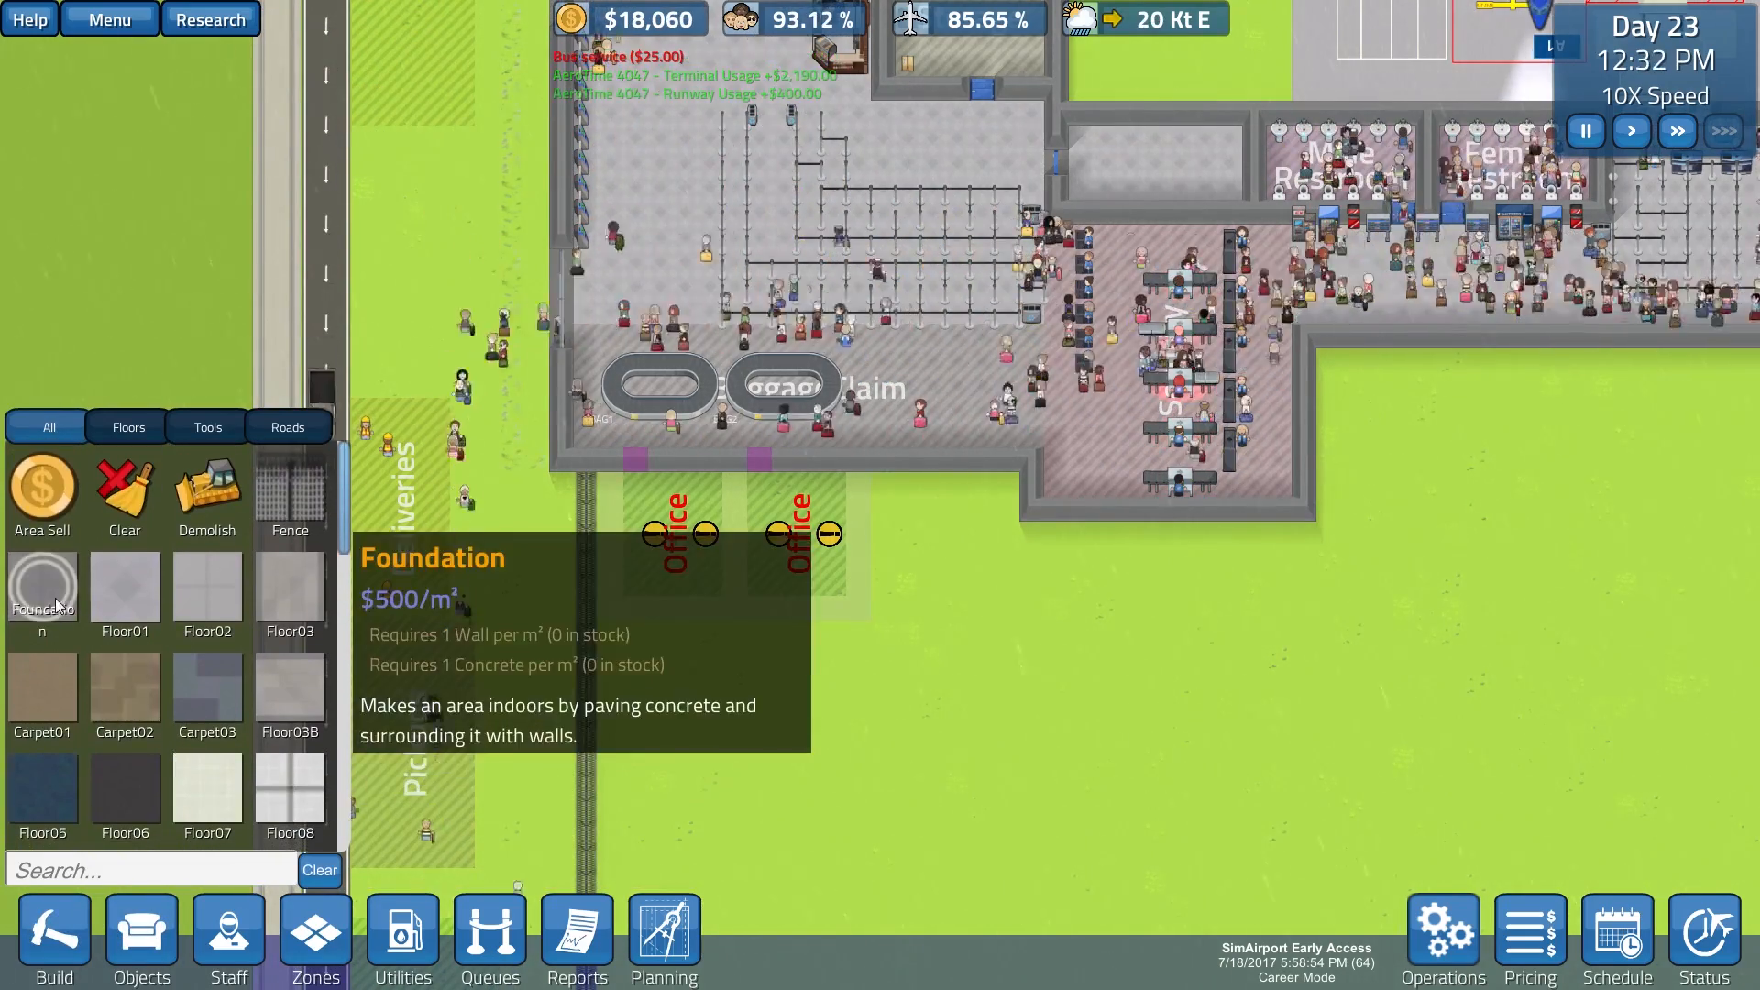
click(55, 598)
drag(615, 484, 738, 612)
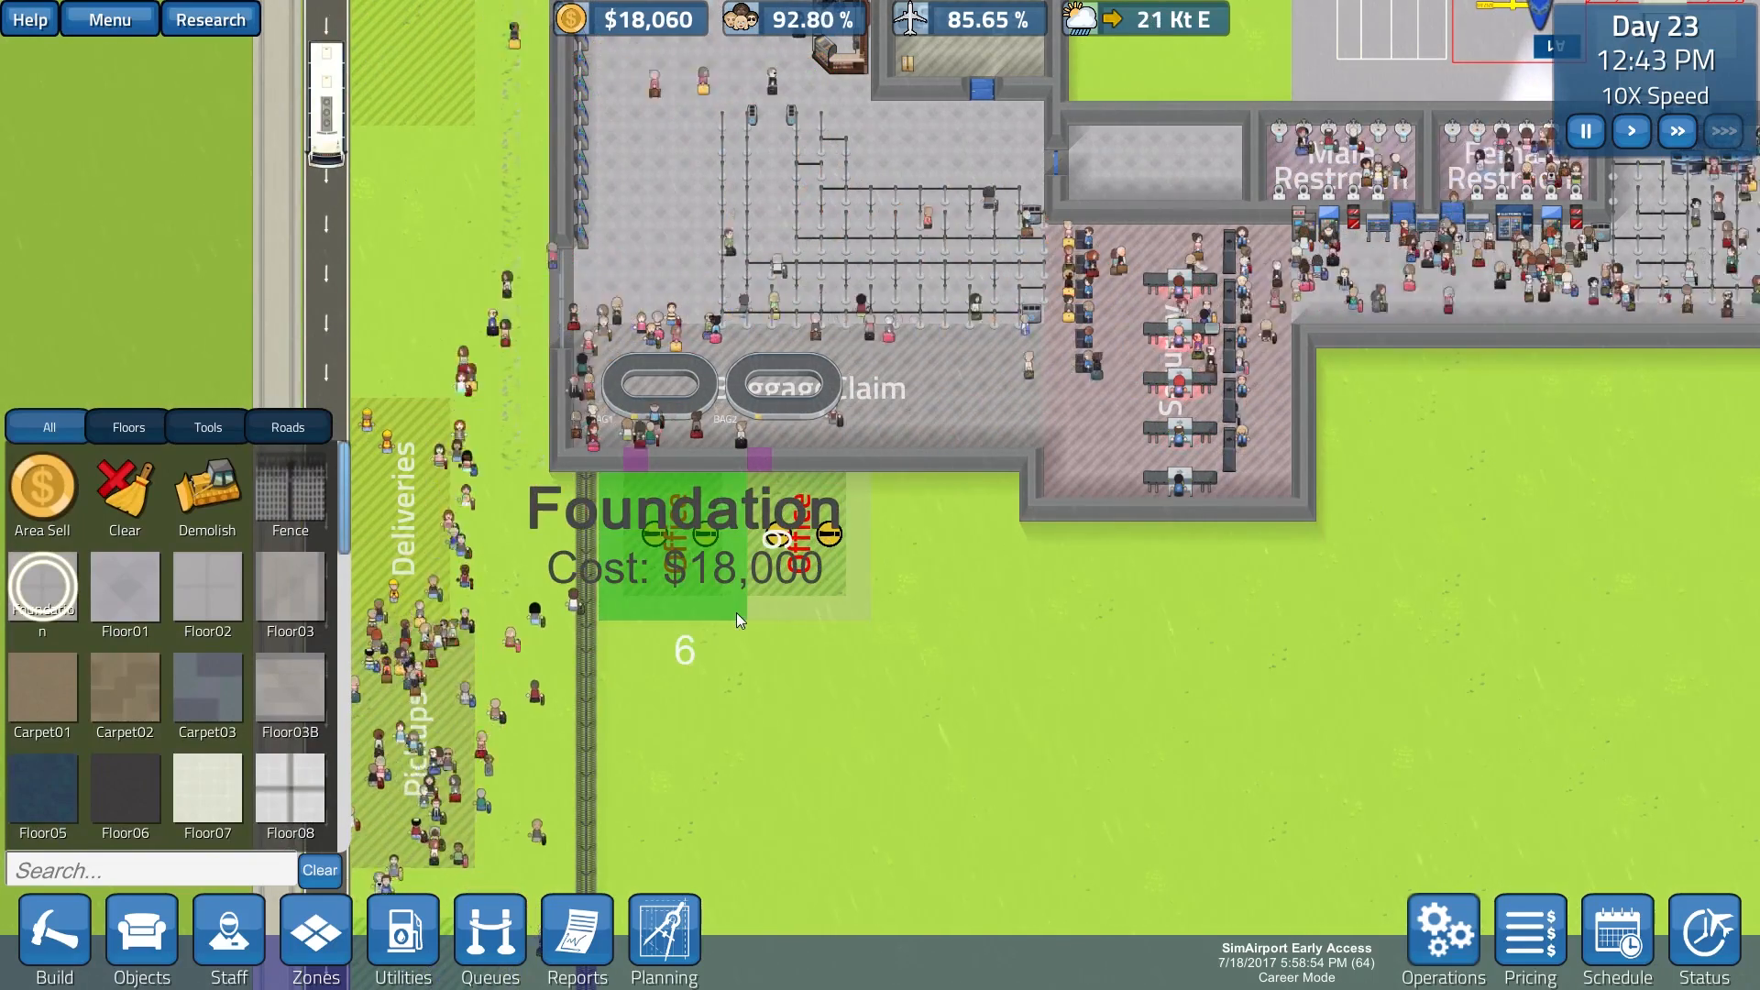
click(736, 613)
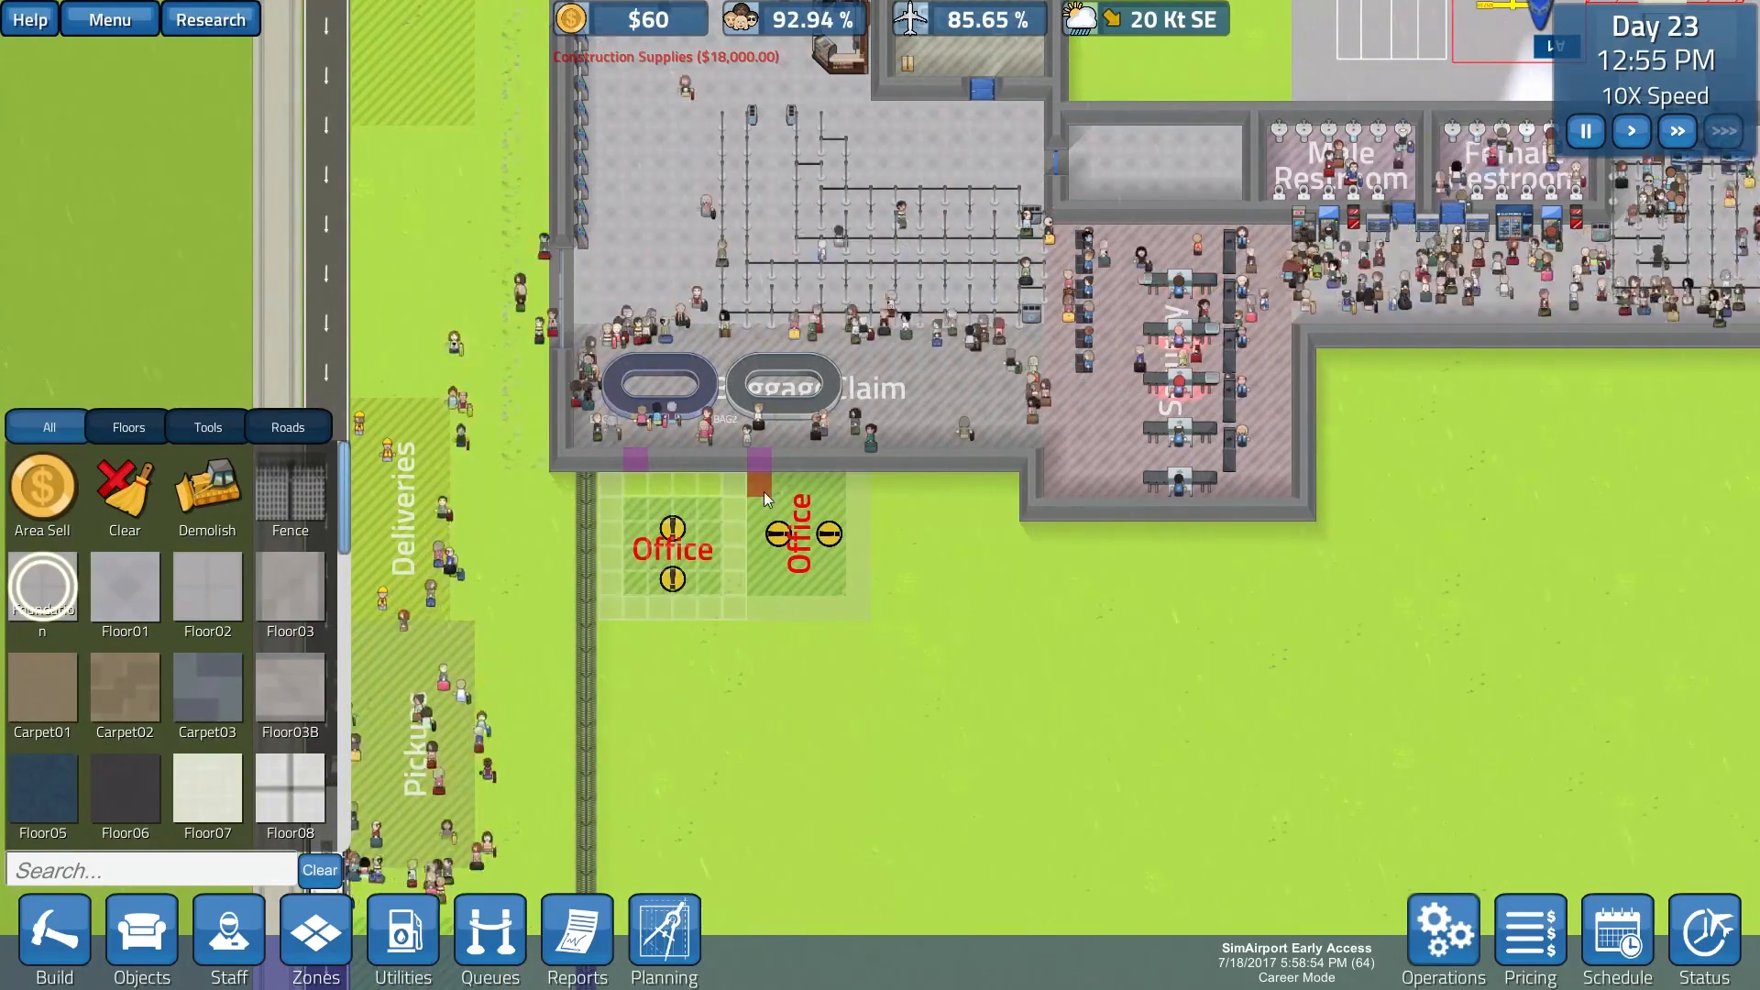
drag(762, 490, 858, 615)
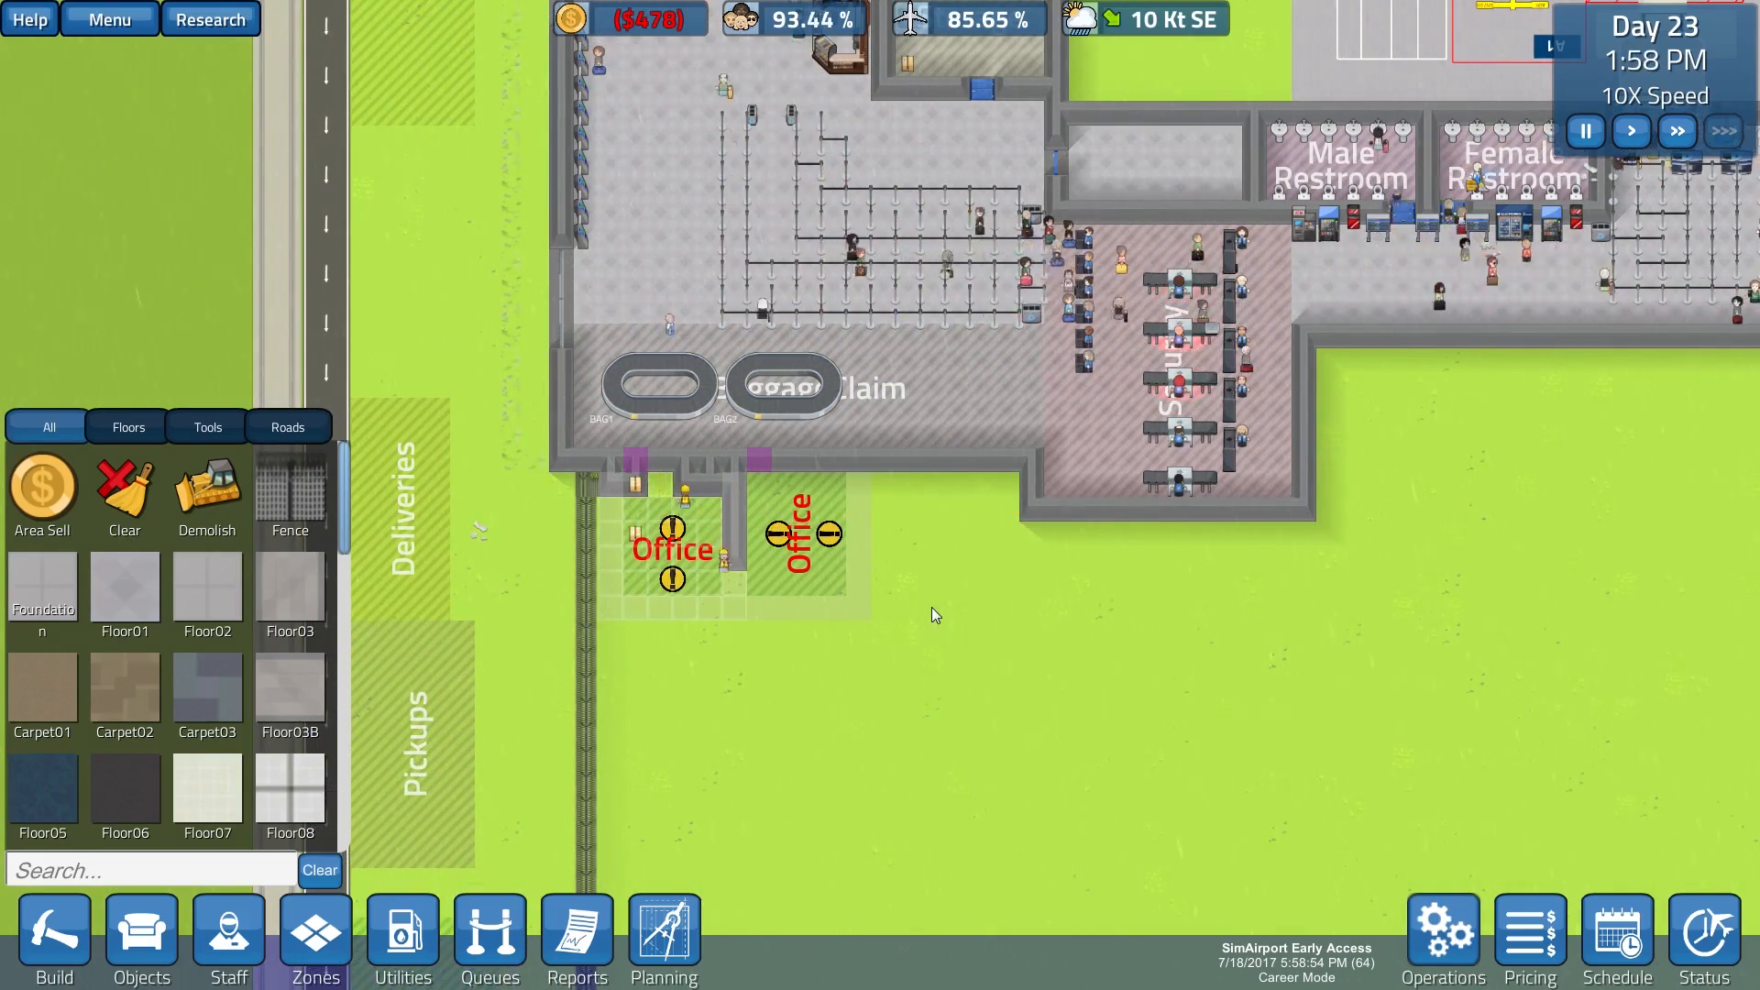
scroll(931, 615, down, 2)
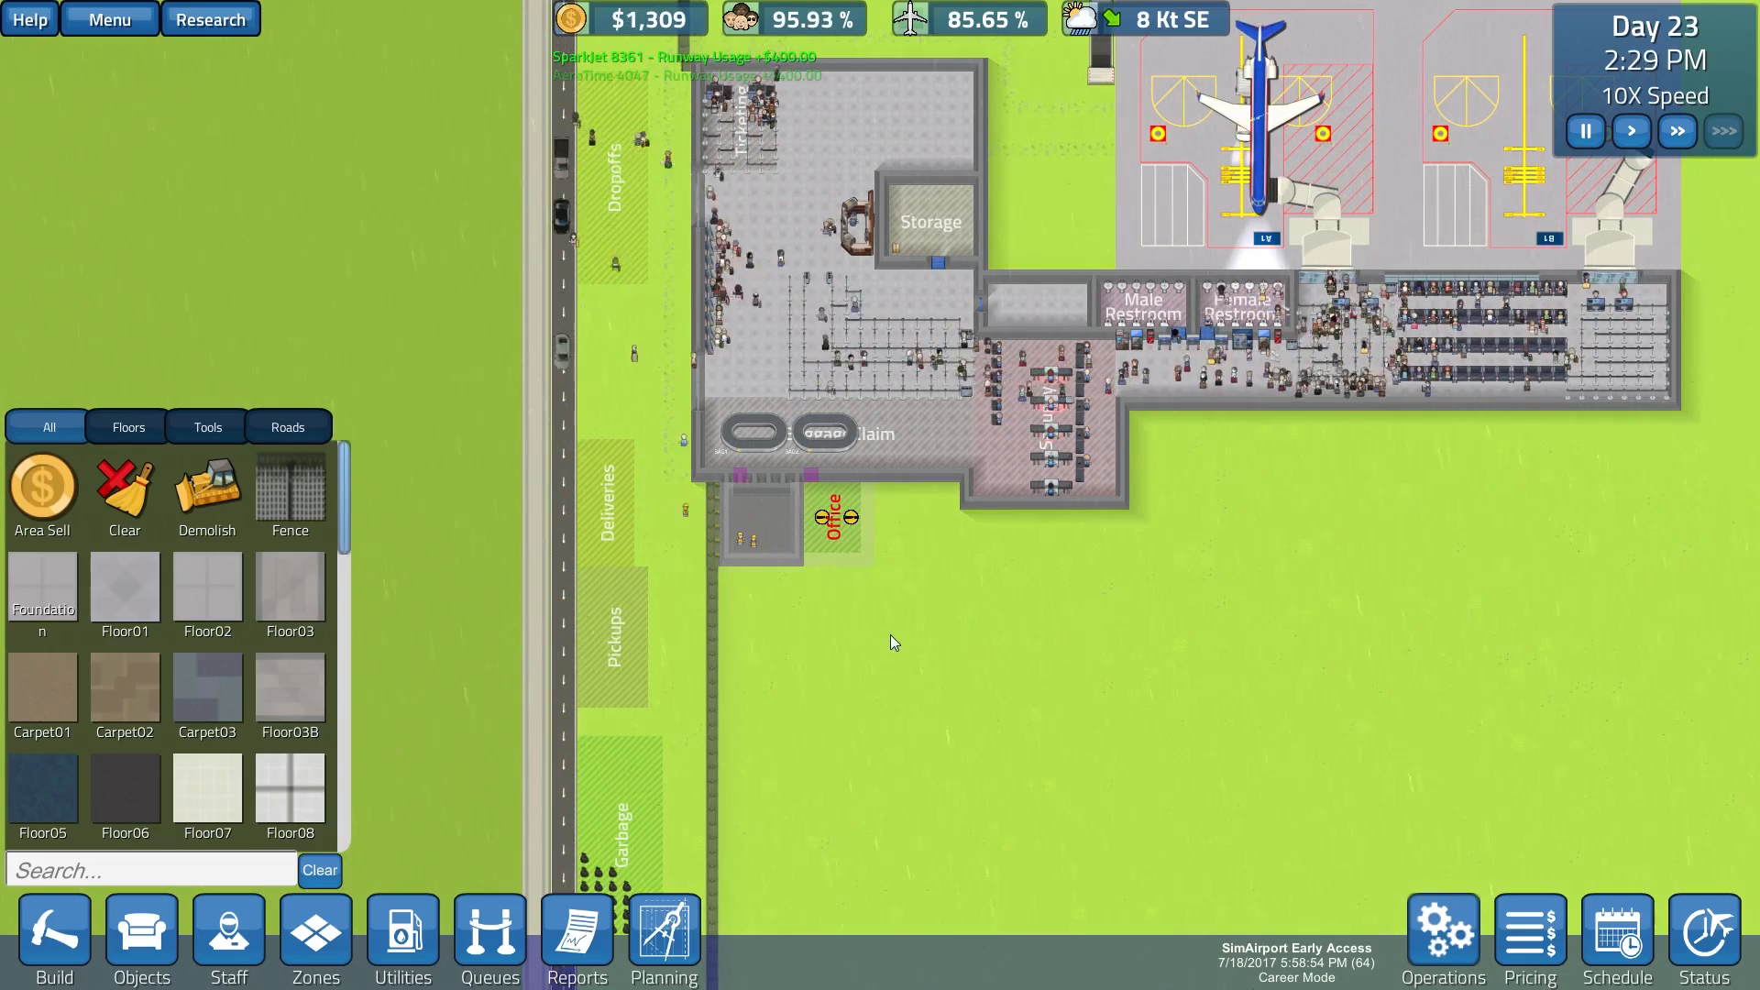
scroll(890, 634, up, 2)
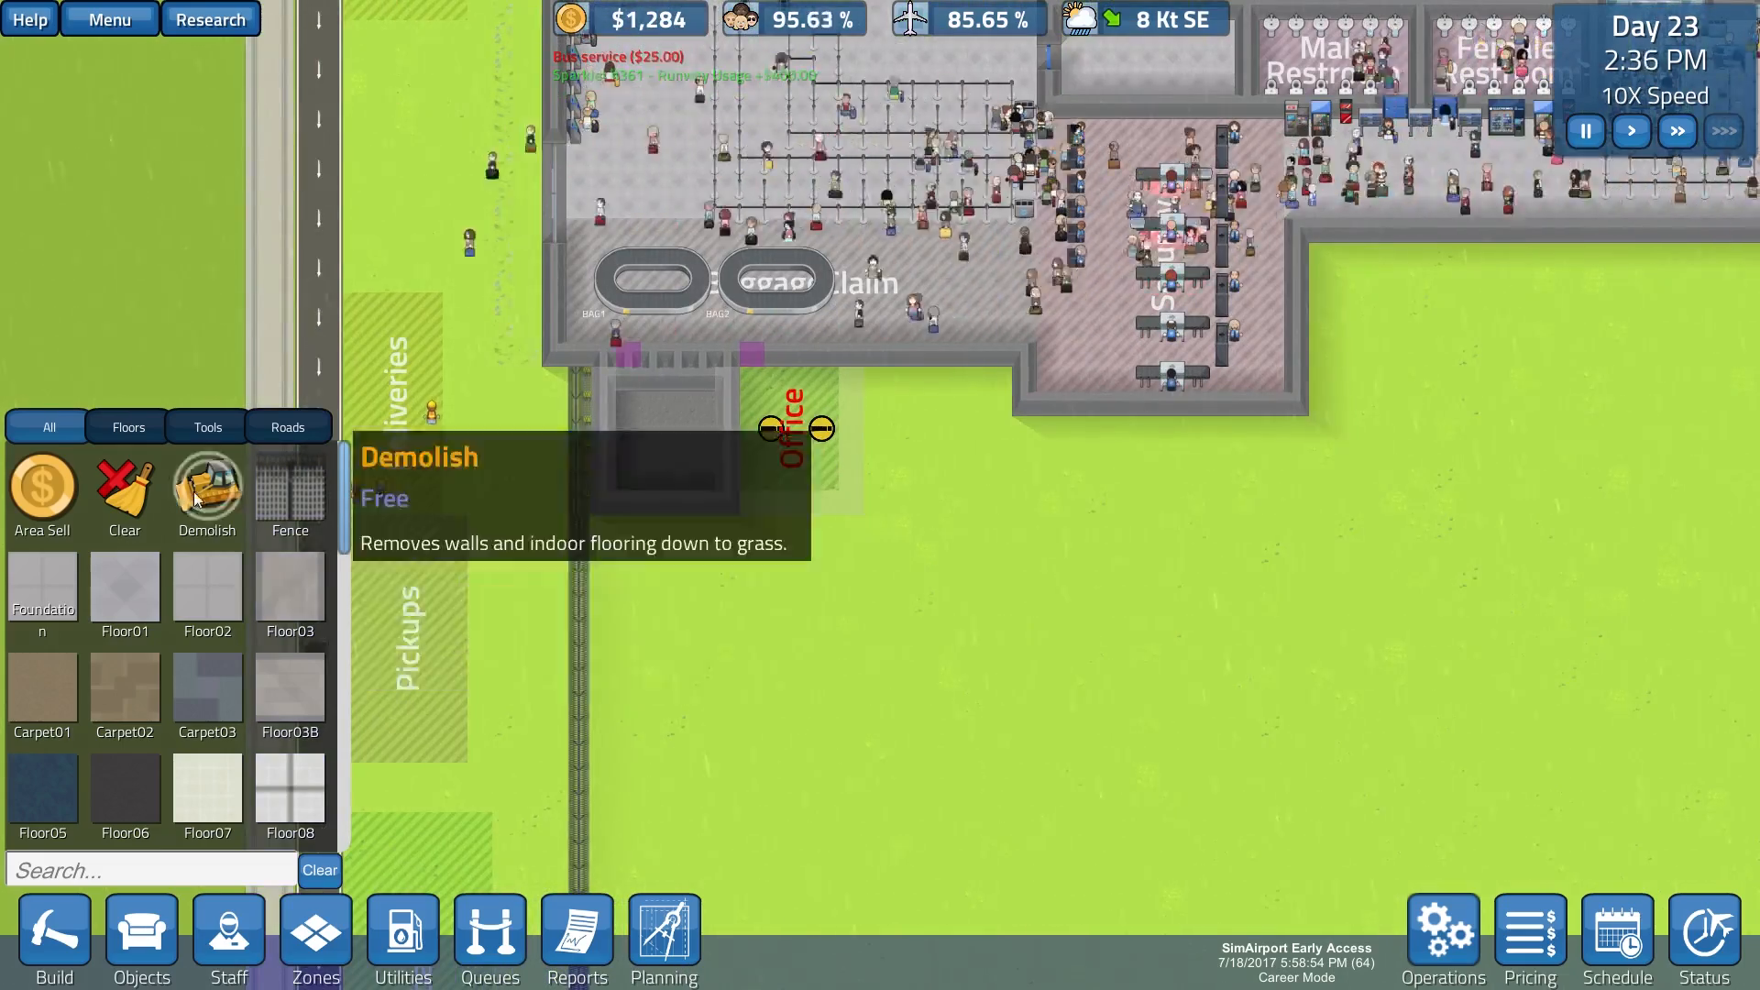
Step: Clear the top row of tiles along the new room's edge
click(124, 488)
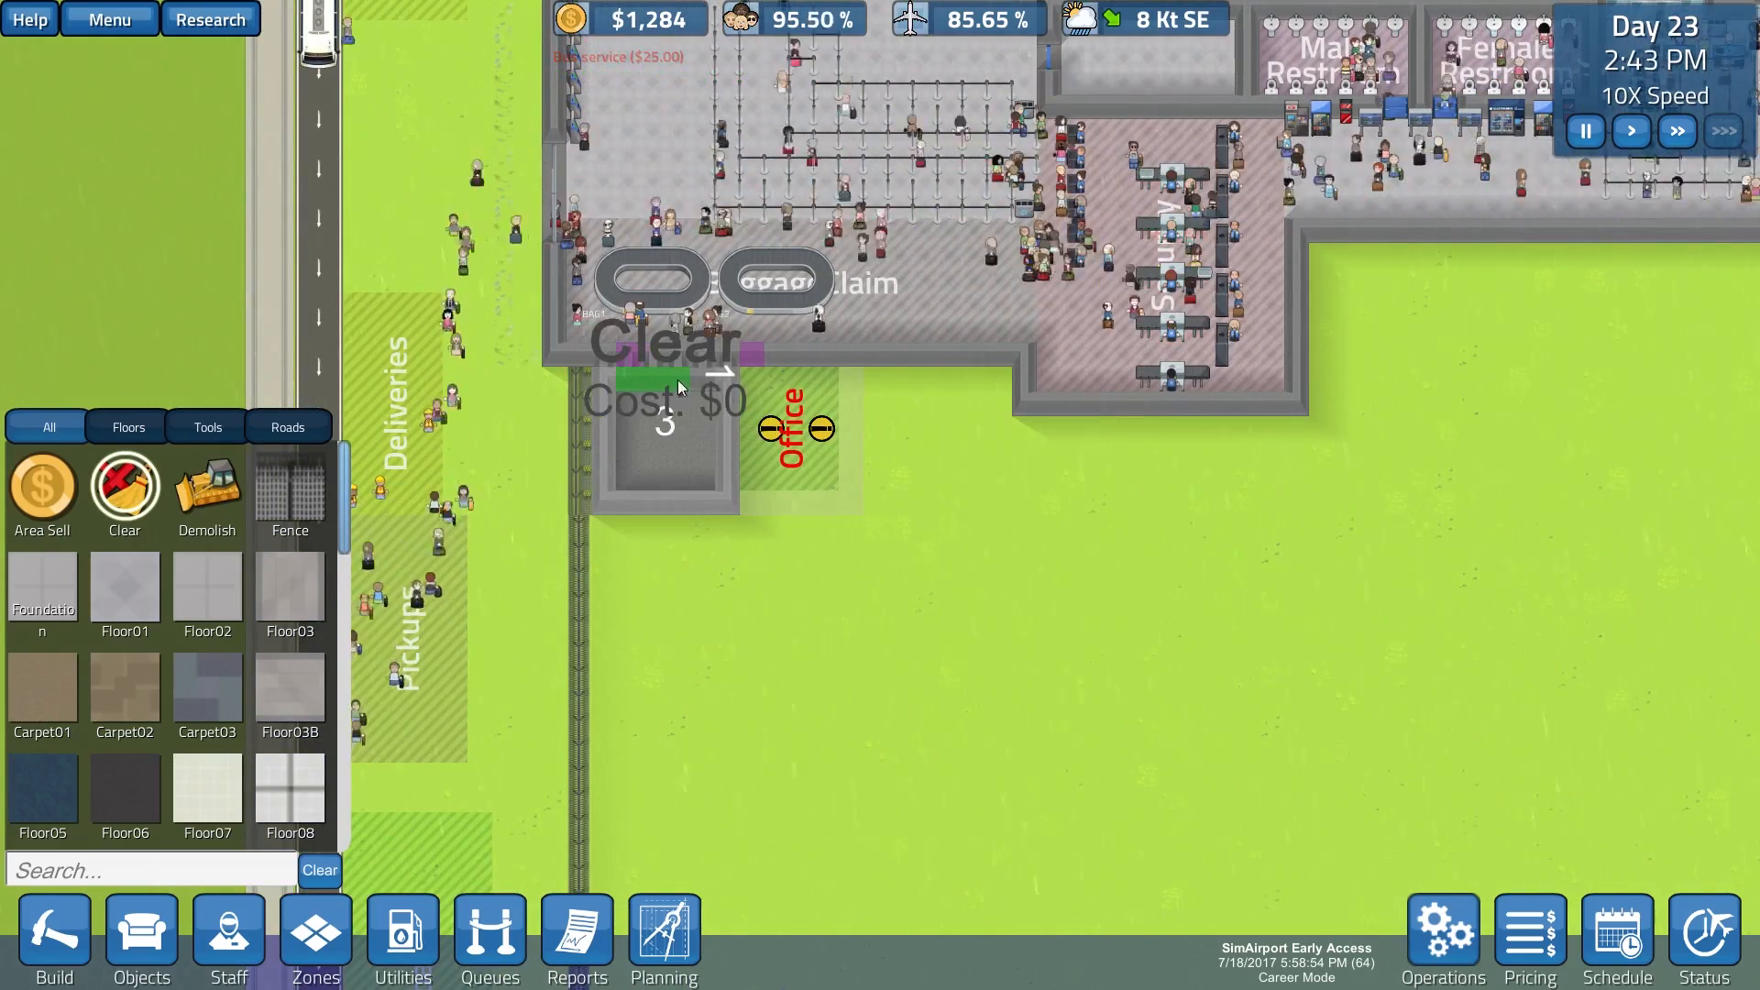
drag(624, 377, 682, 419)
right_click(639, 363)
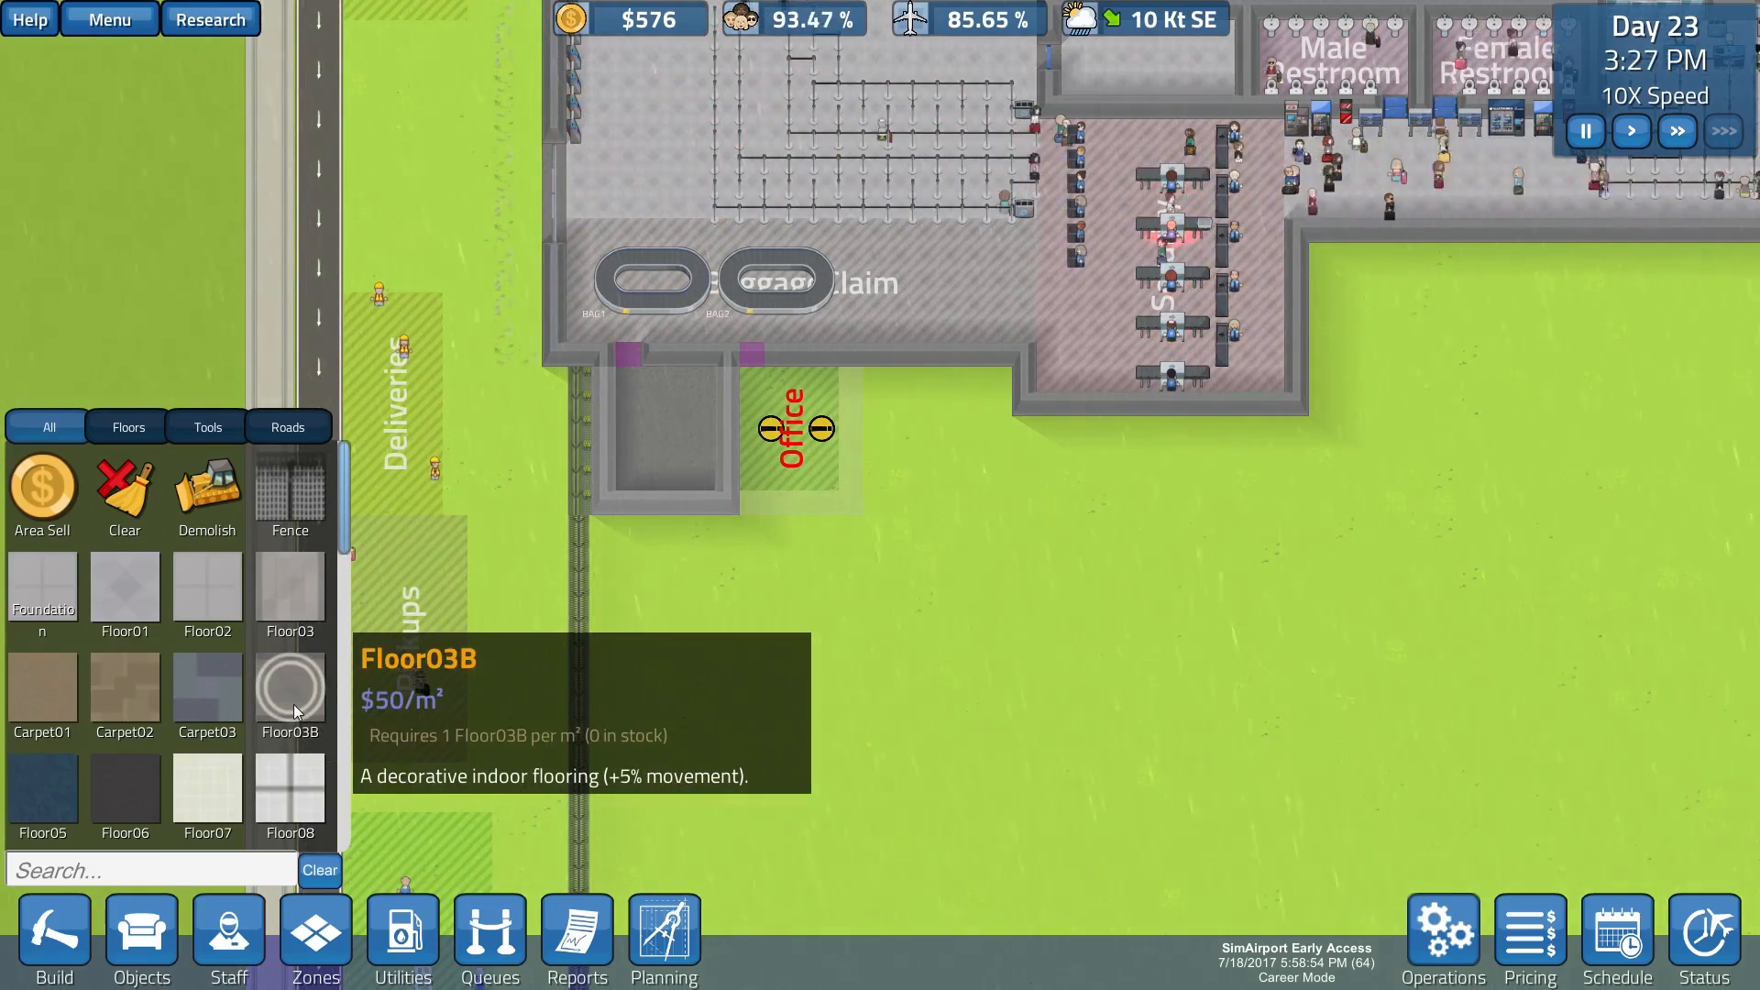
Step: Lay Carpet03 flooring over the new room's floor, fitting the area to the room
click(206, 684)
drag(629, 385, 706, 483)
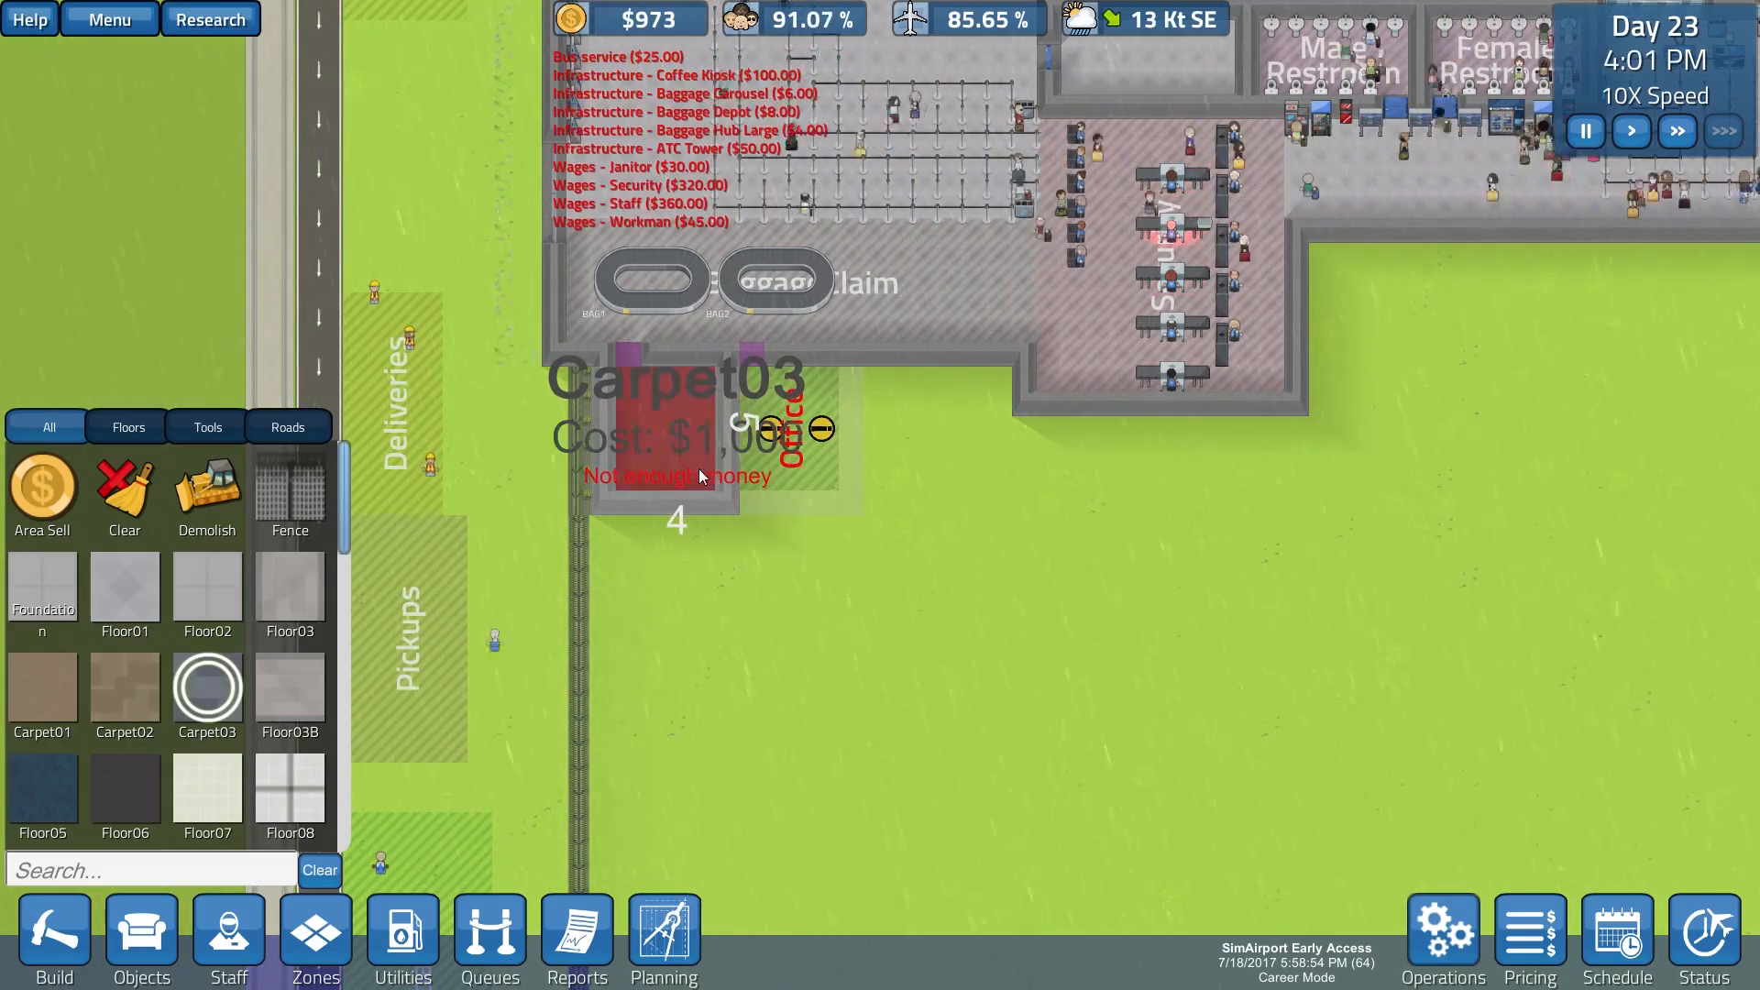
mouse_move(705, 483)
mouse_down()
mouse_move(696, 448)
mouse_move(704, 473)
mouse_up()
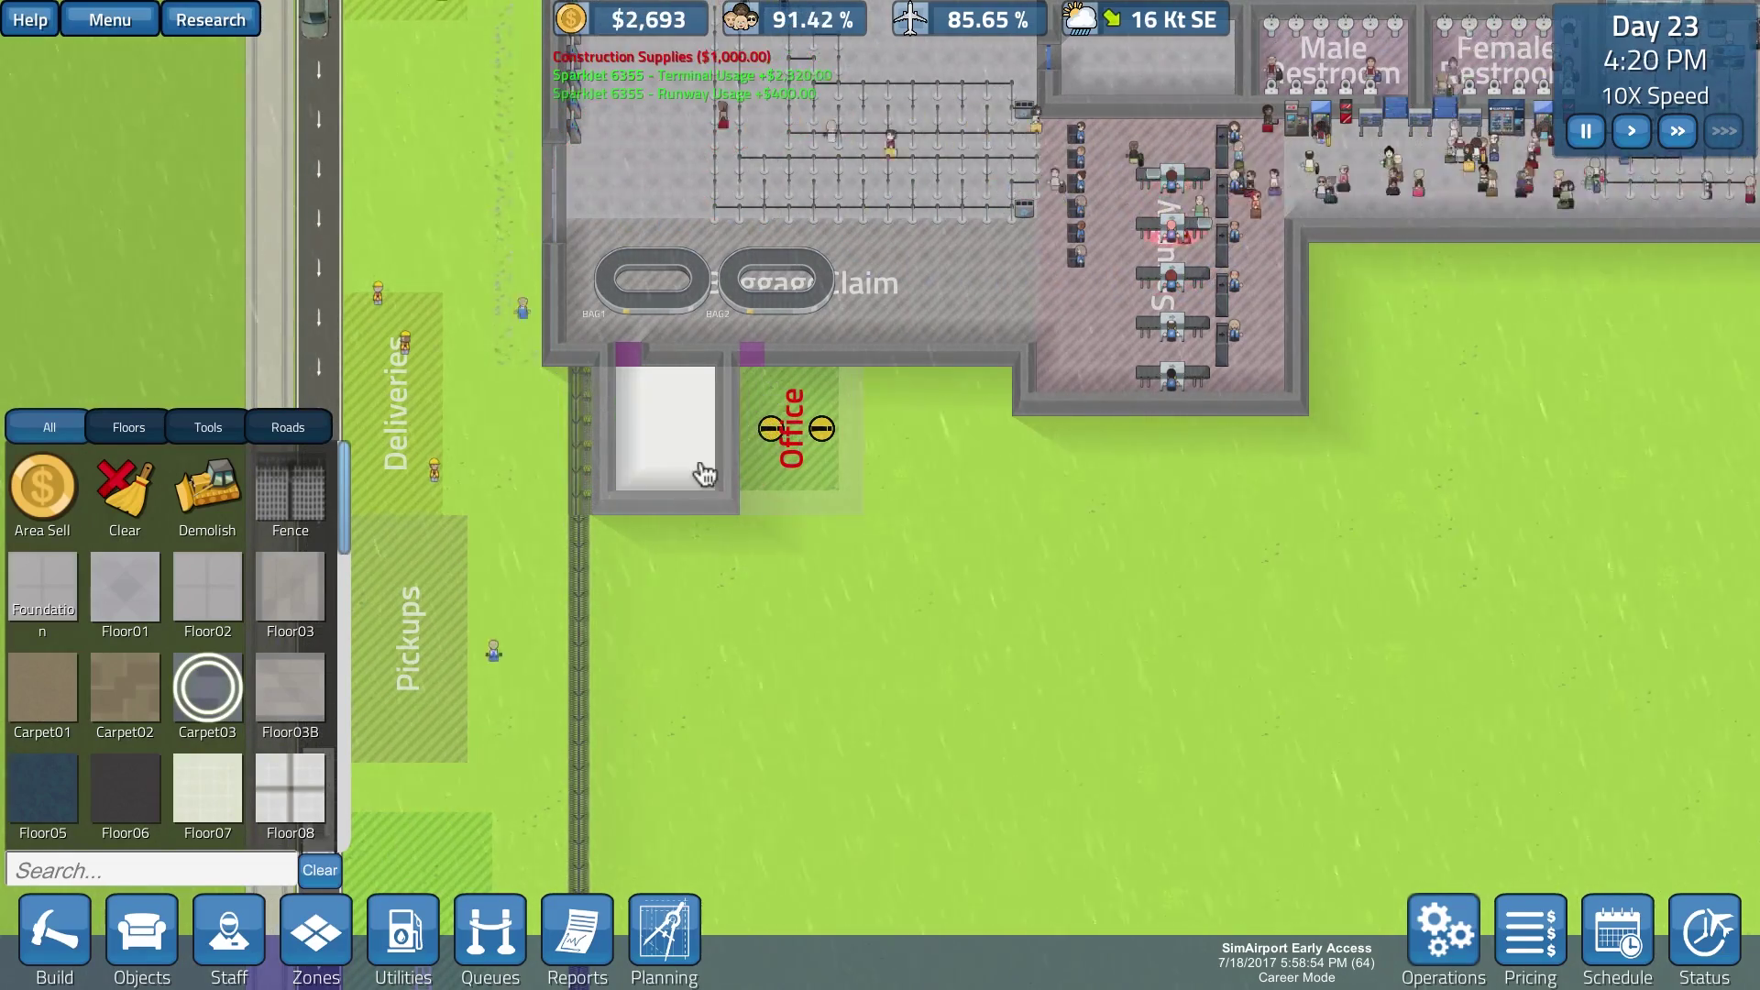
click(255, 915)
click(142, 928)
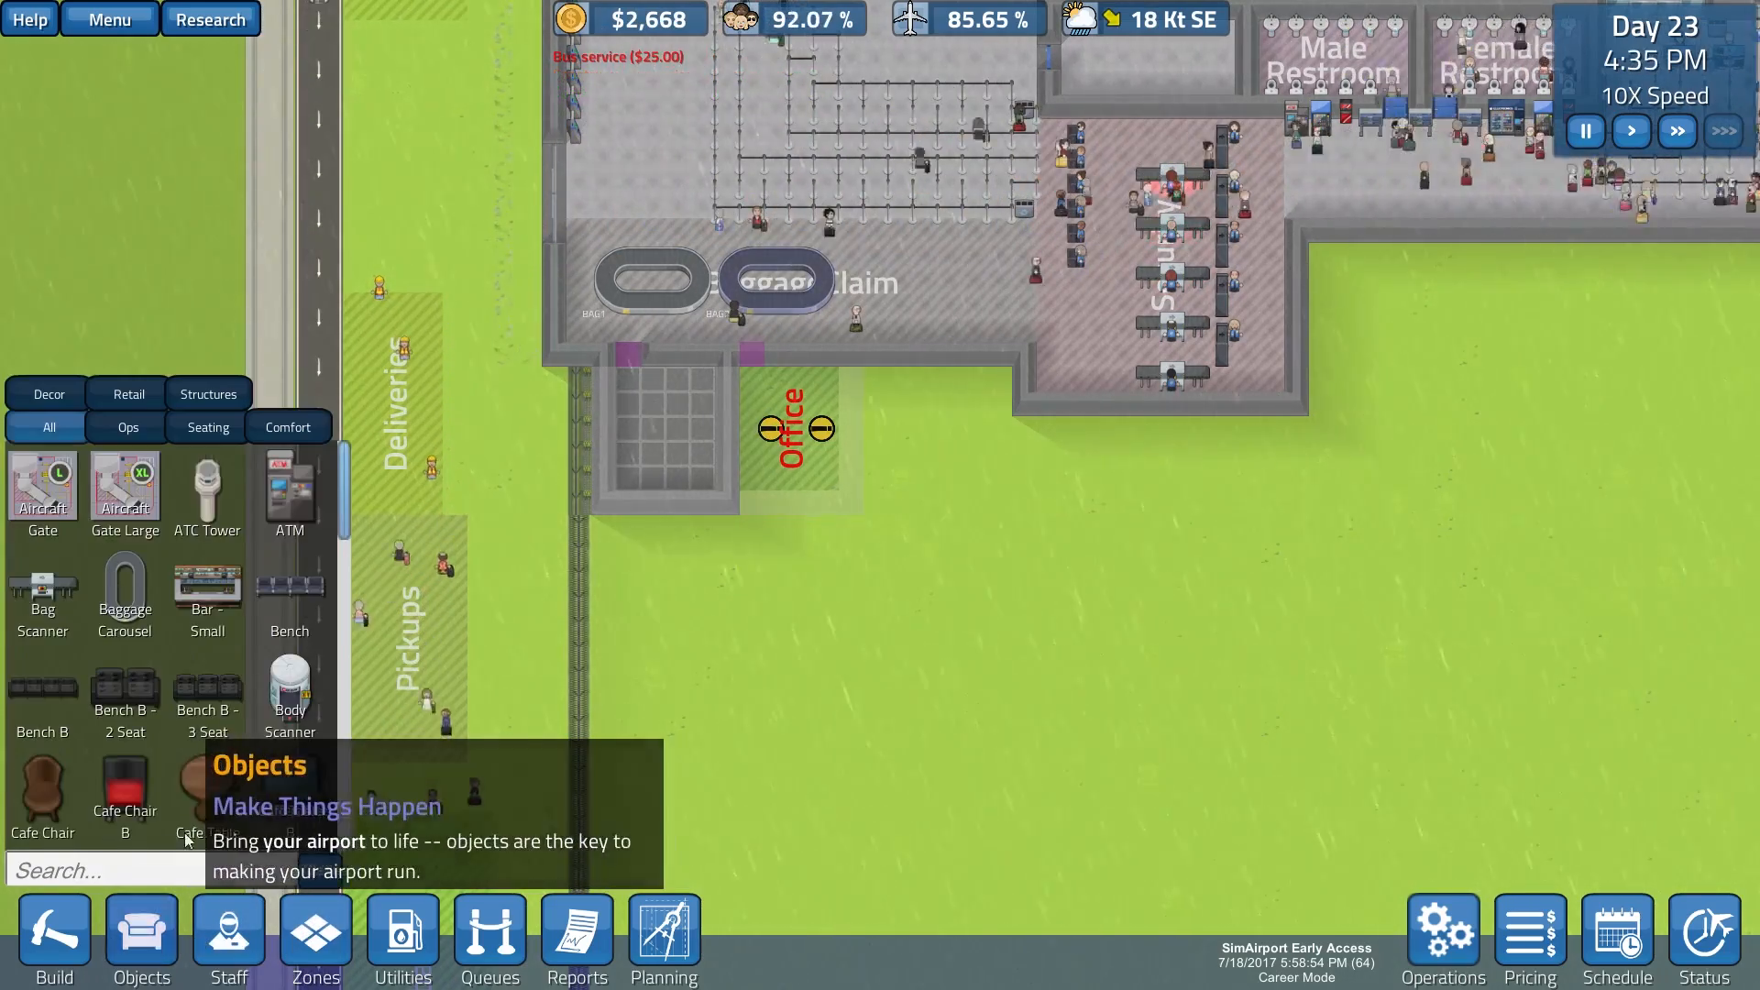
scroll(218, 734, down, 3)
scroll(217, 733, down, 3)
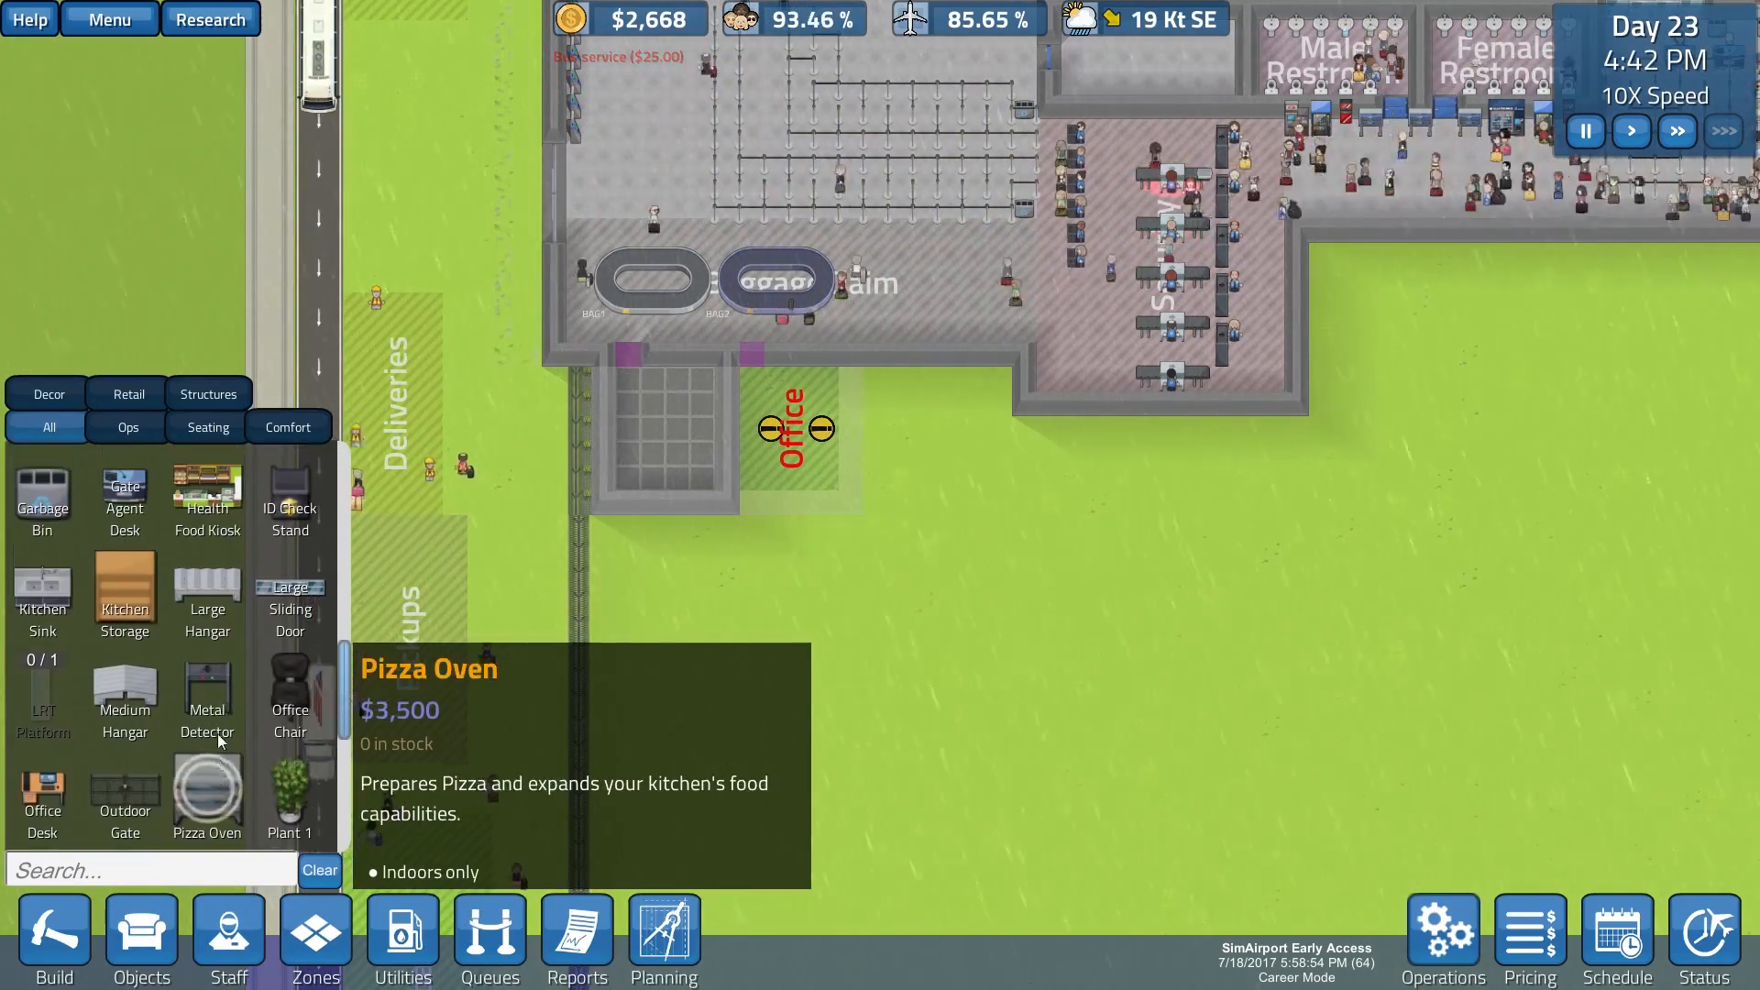
scroll(217, 733, up, 2)
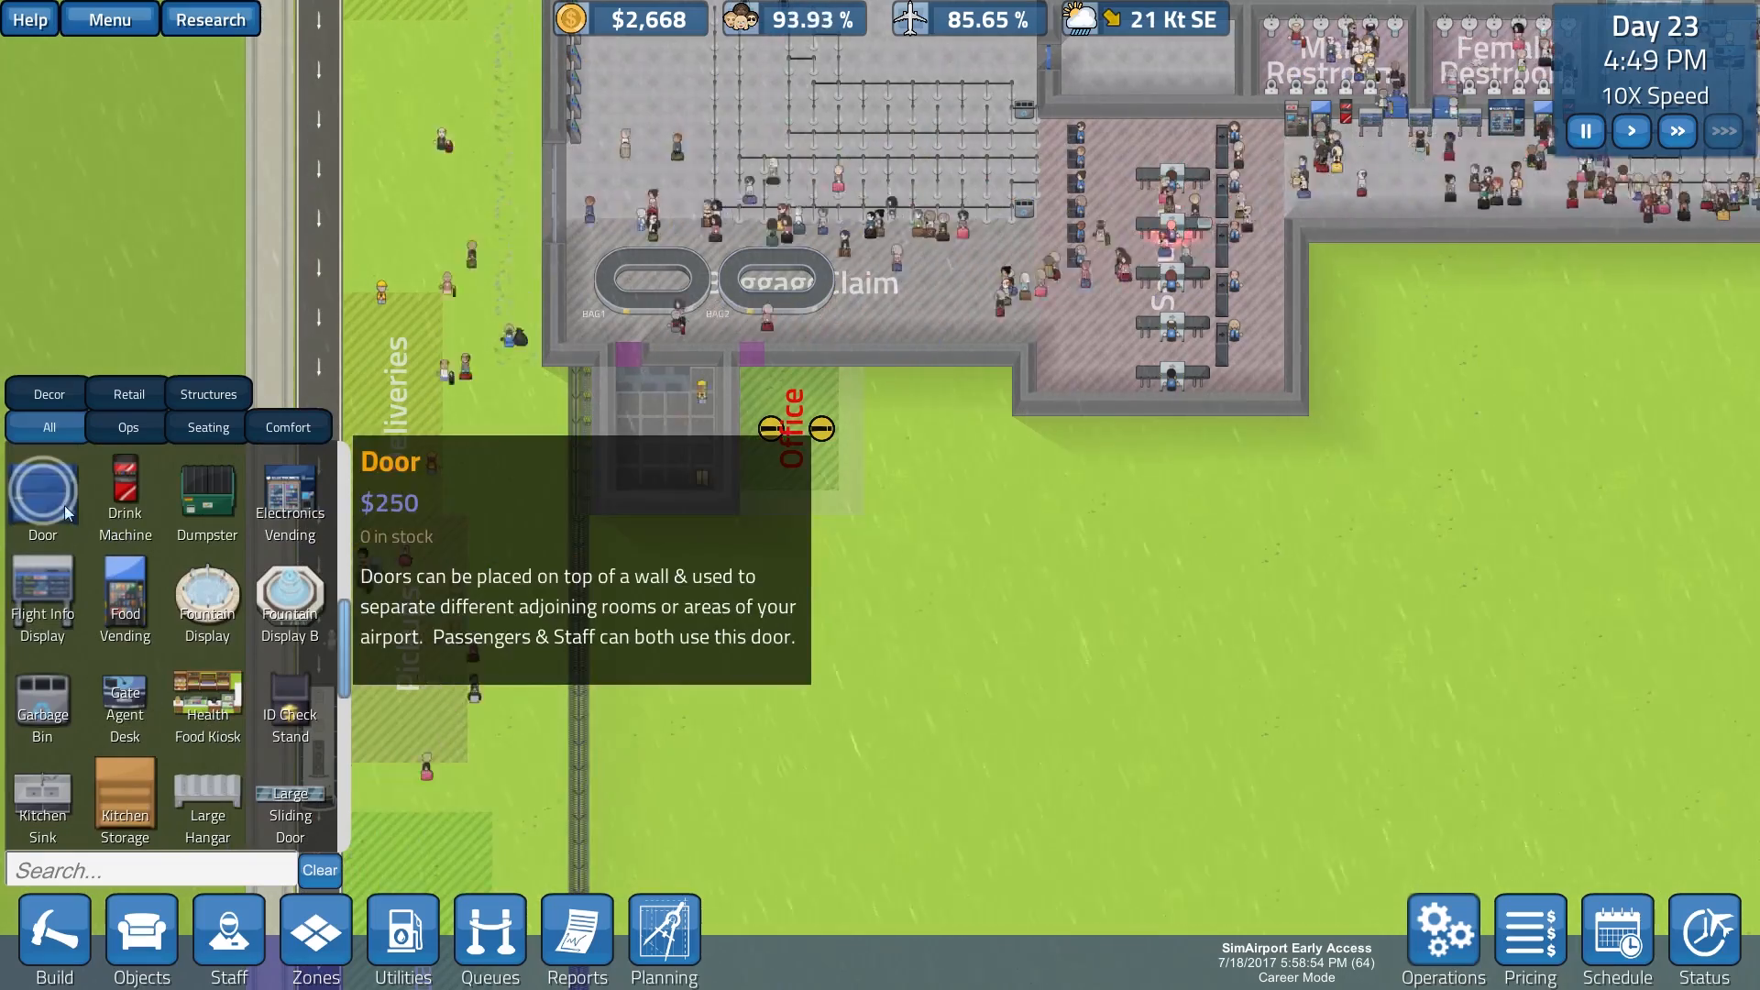
click(65, 509)
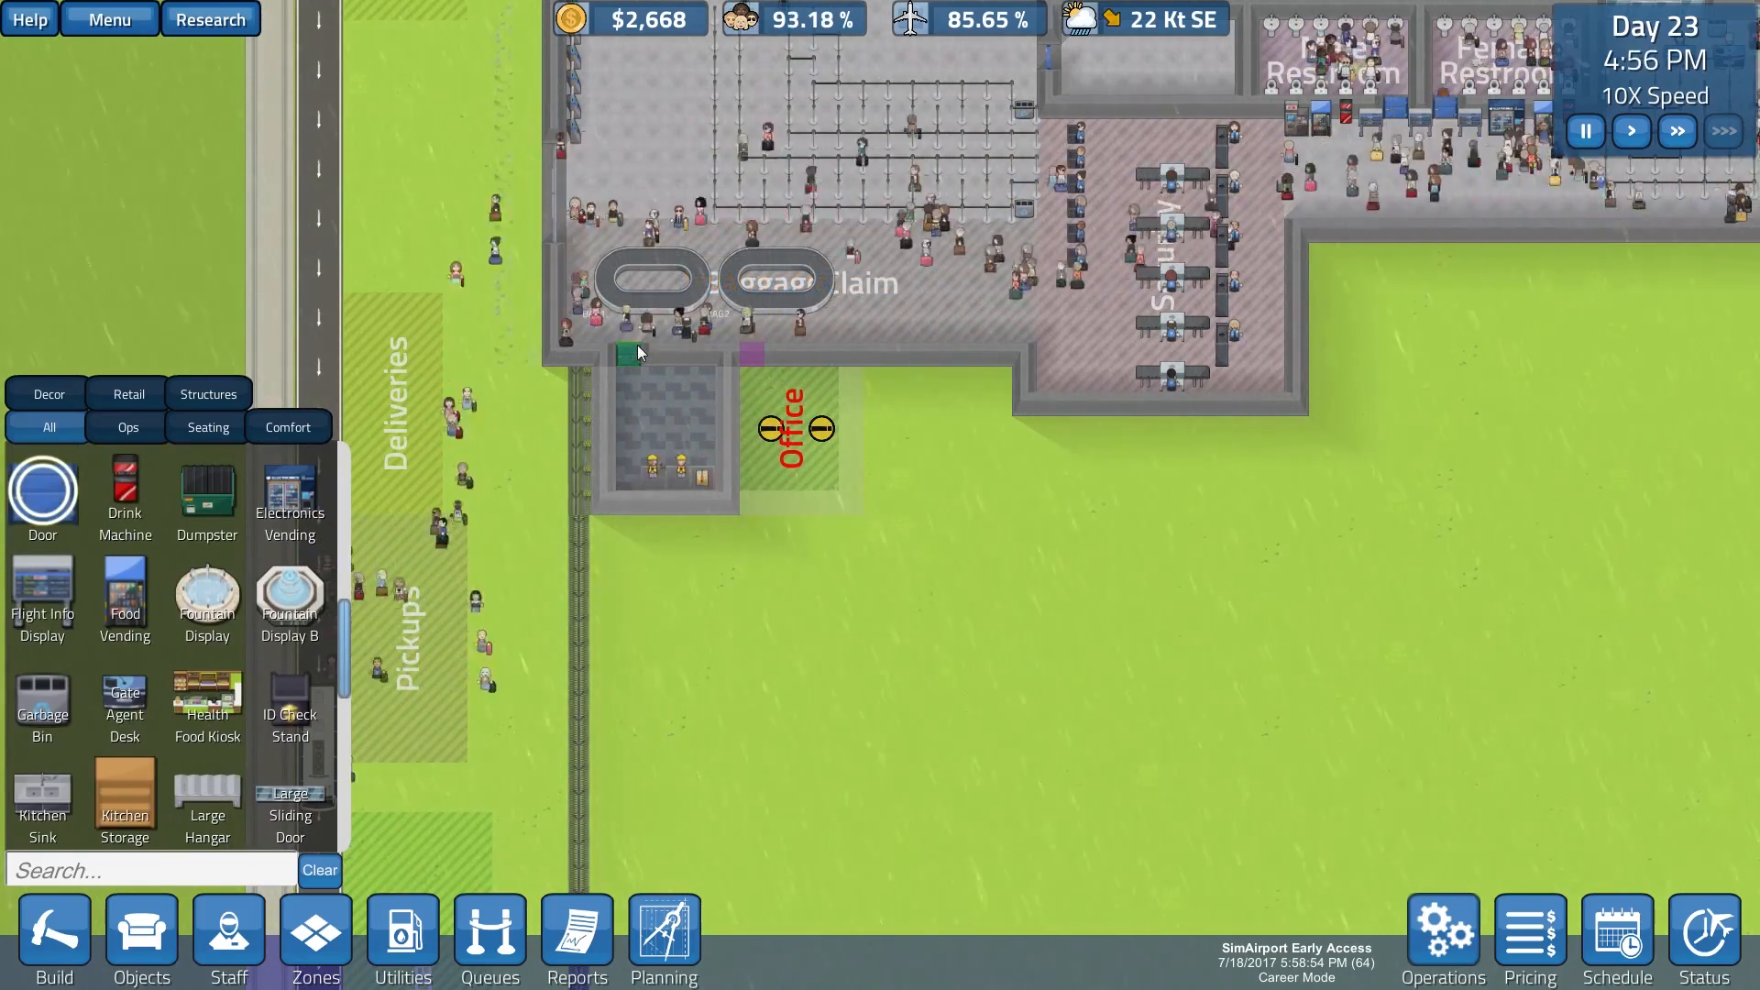
click(634, 355)
right_click(846, 450)
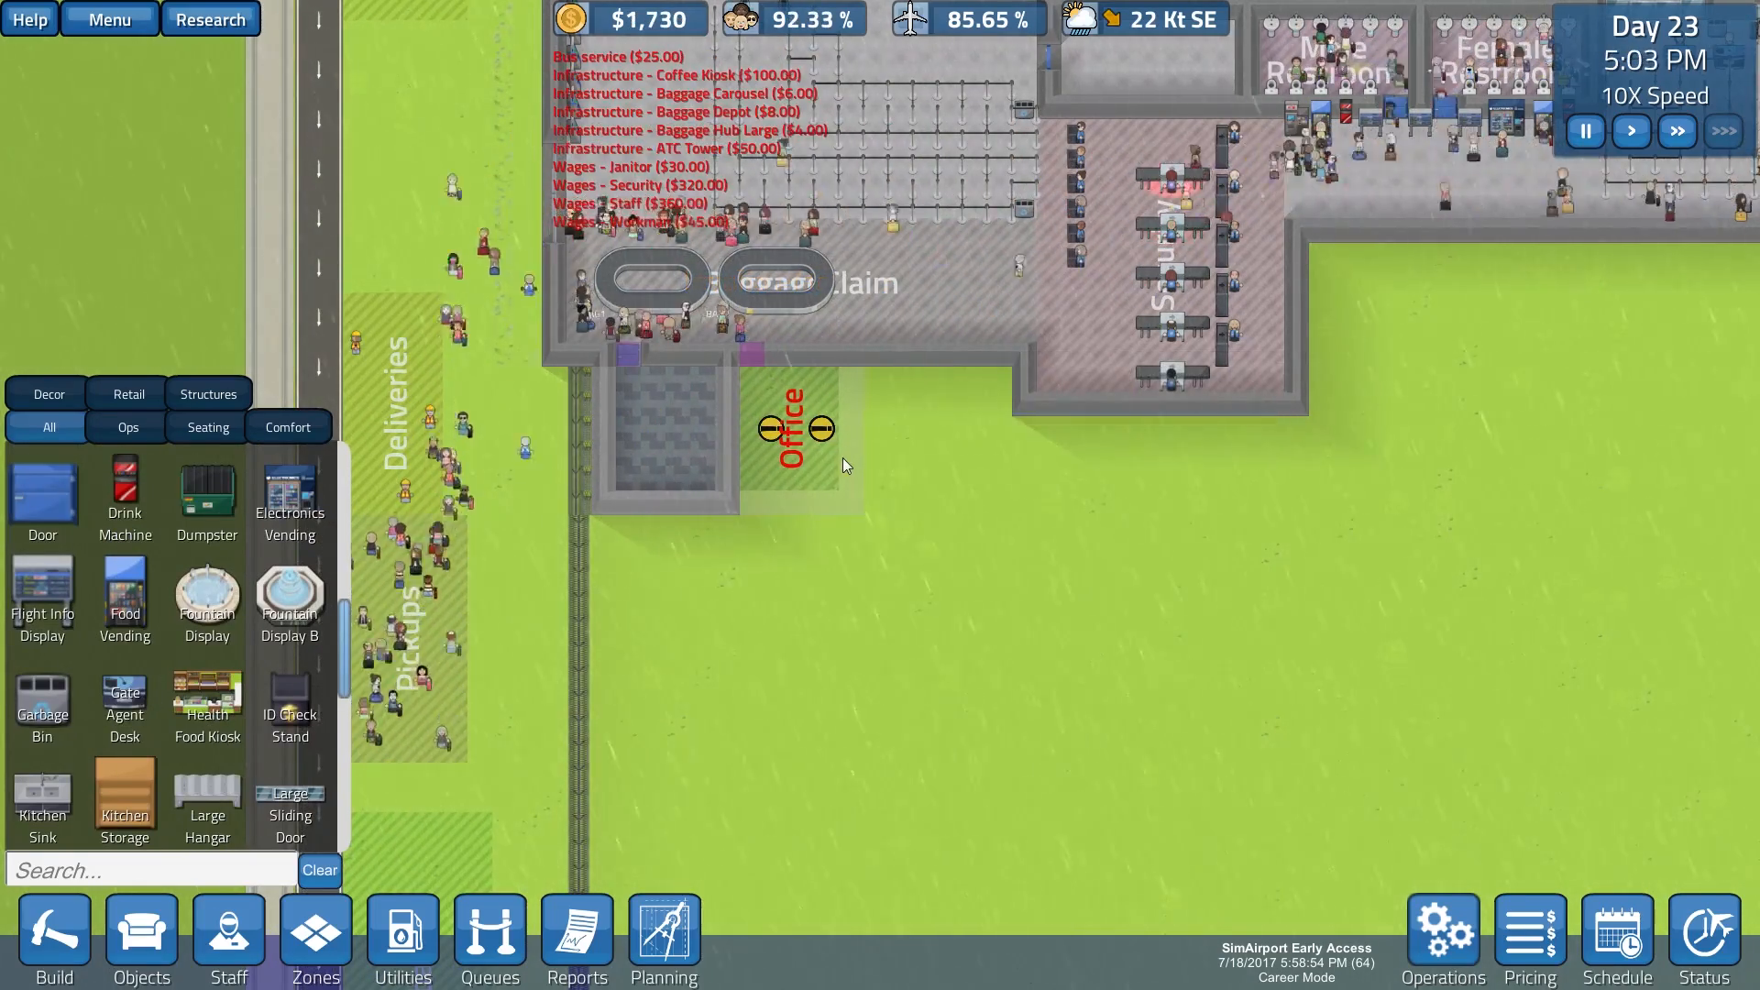
scroll(299, 730, down, 3)
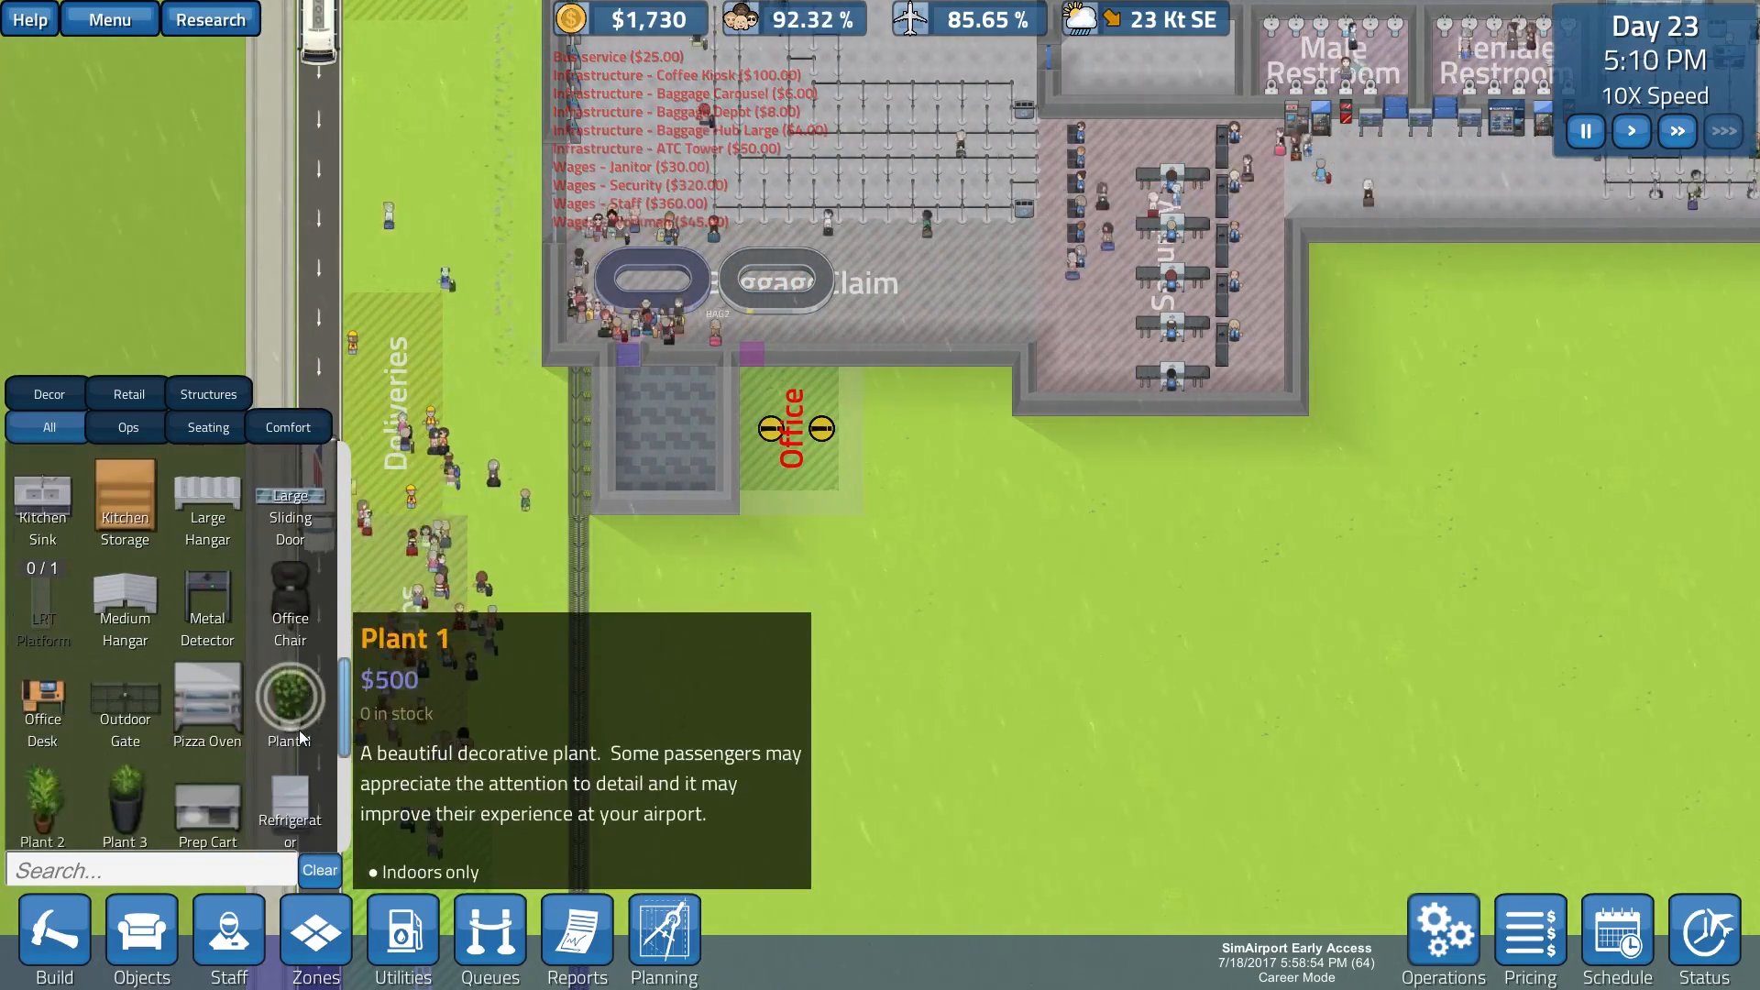
click(42, 654)
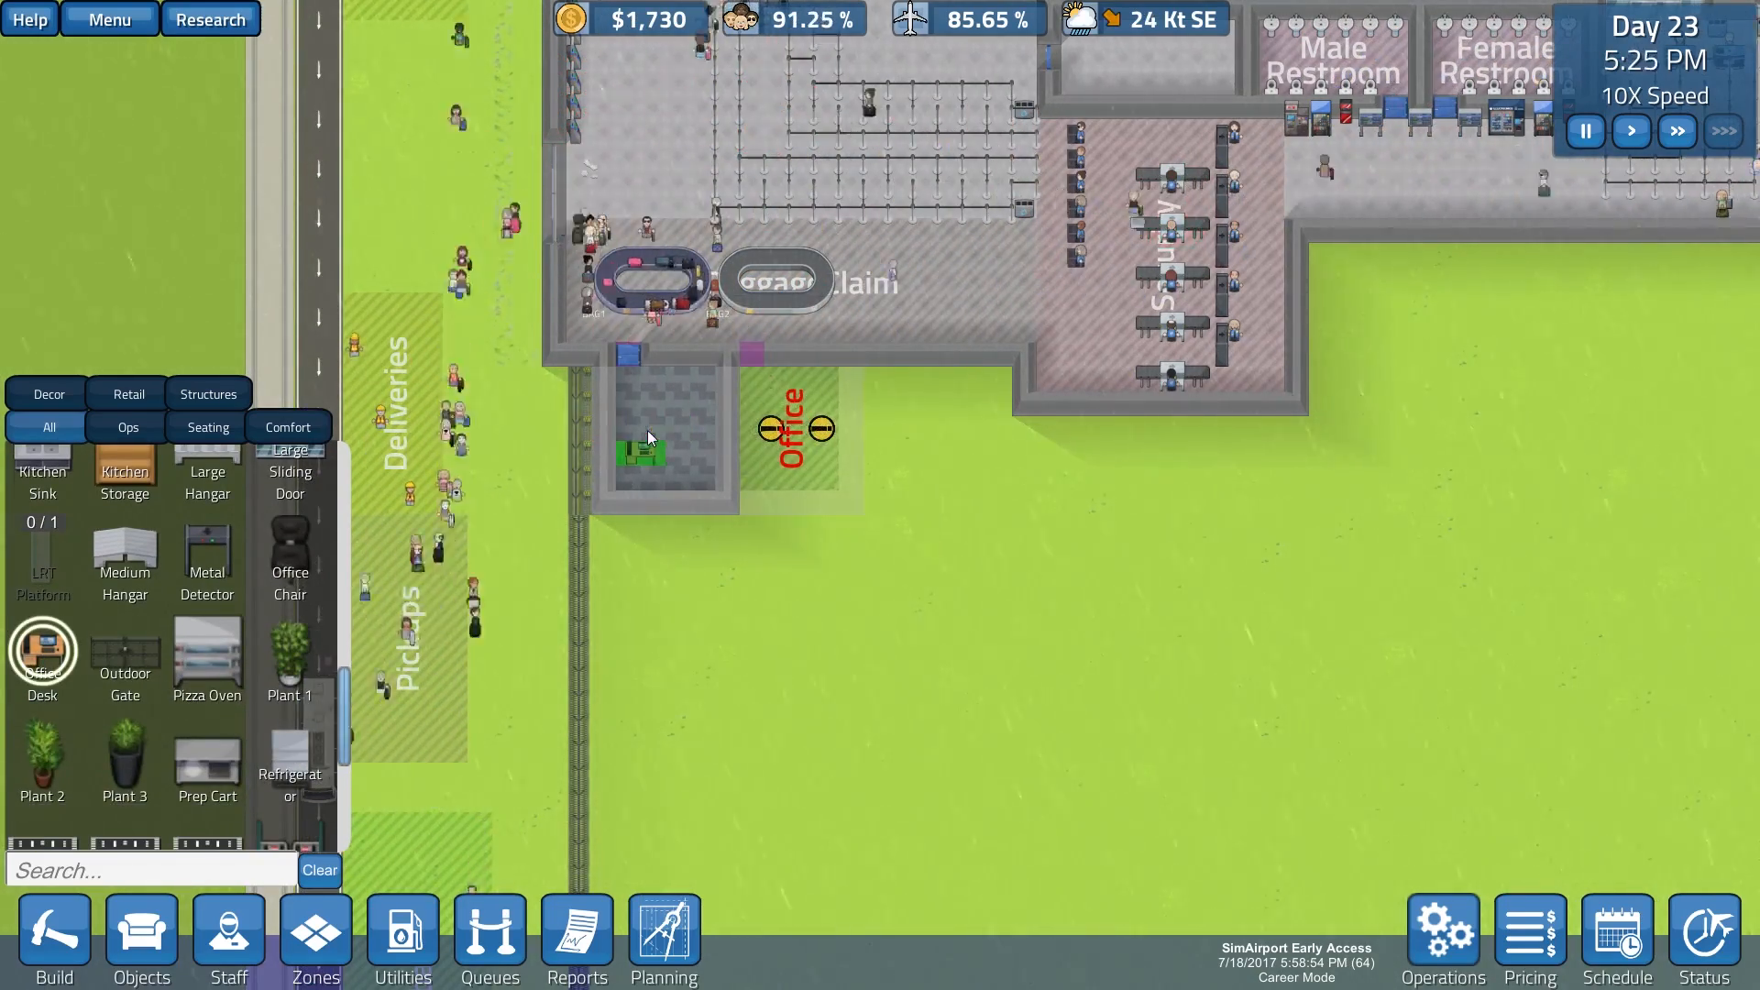
click(650, 429)
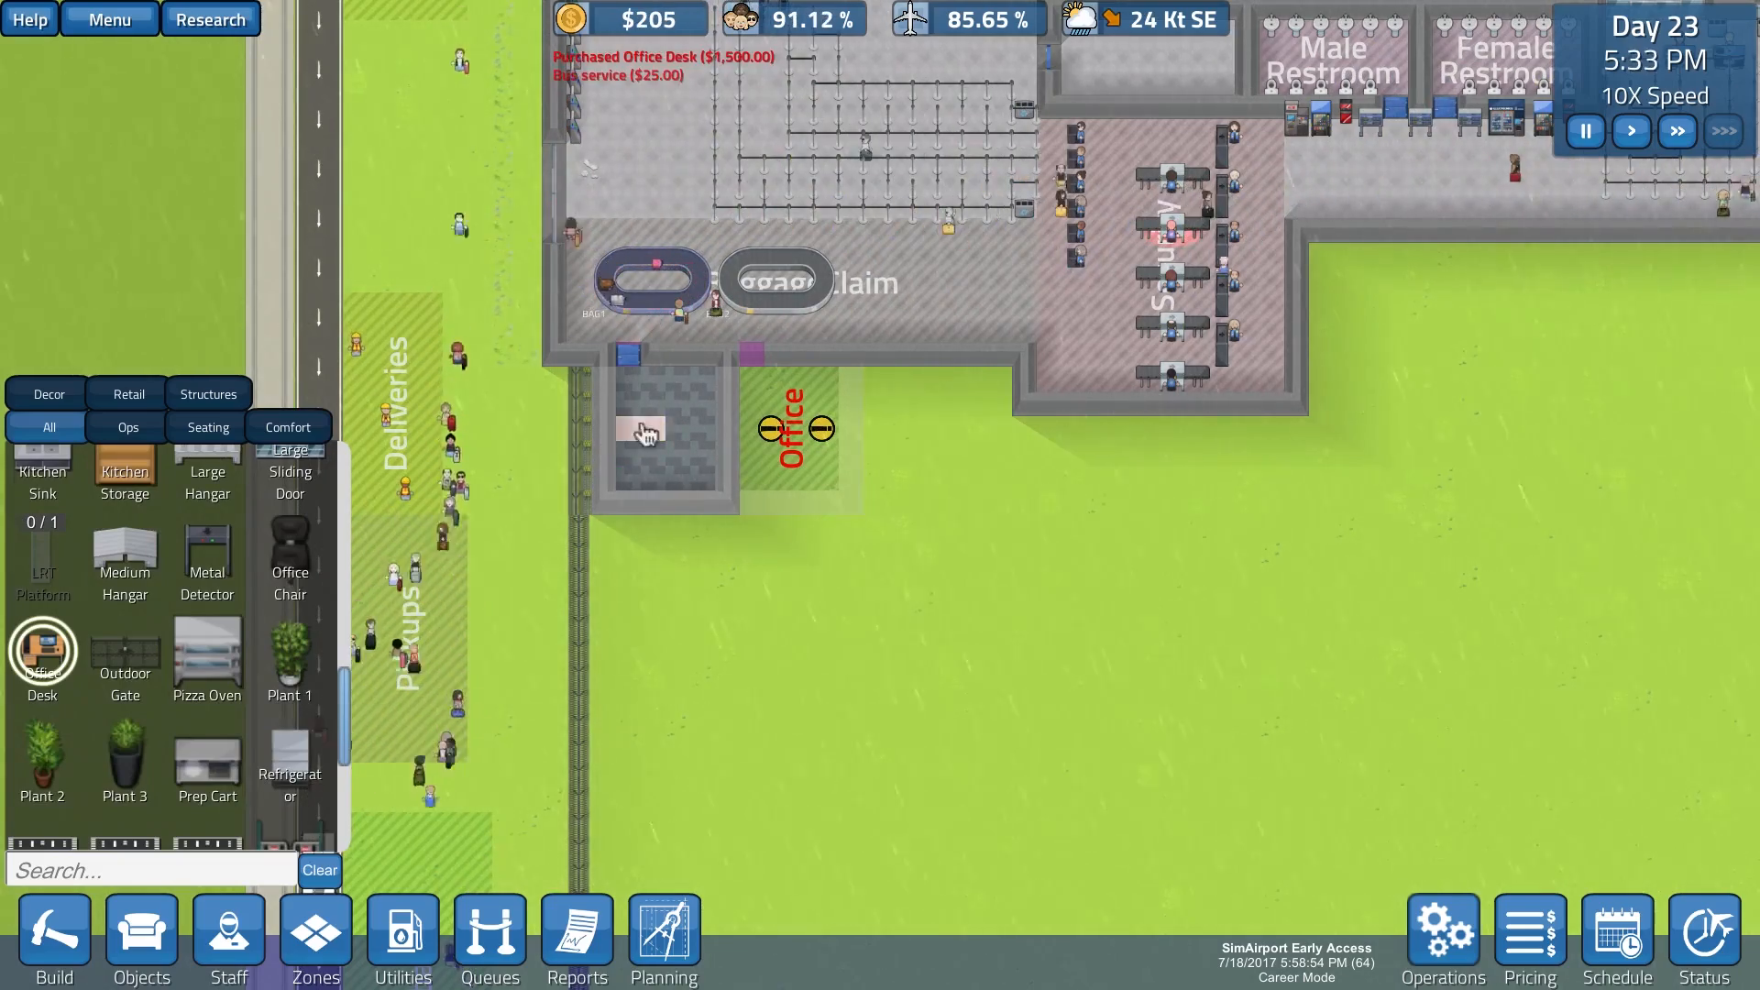
click(304, 546)
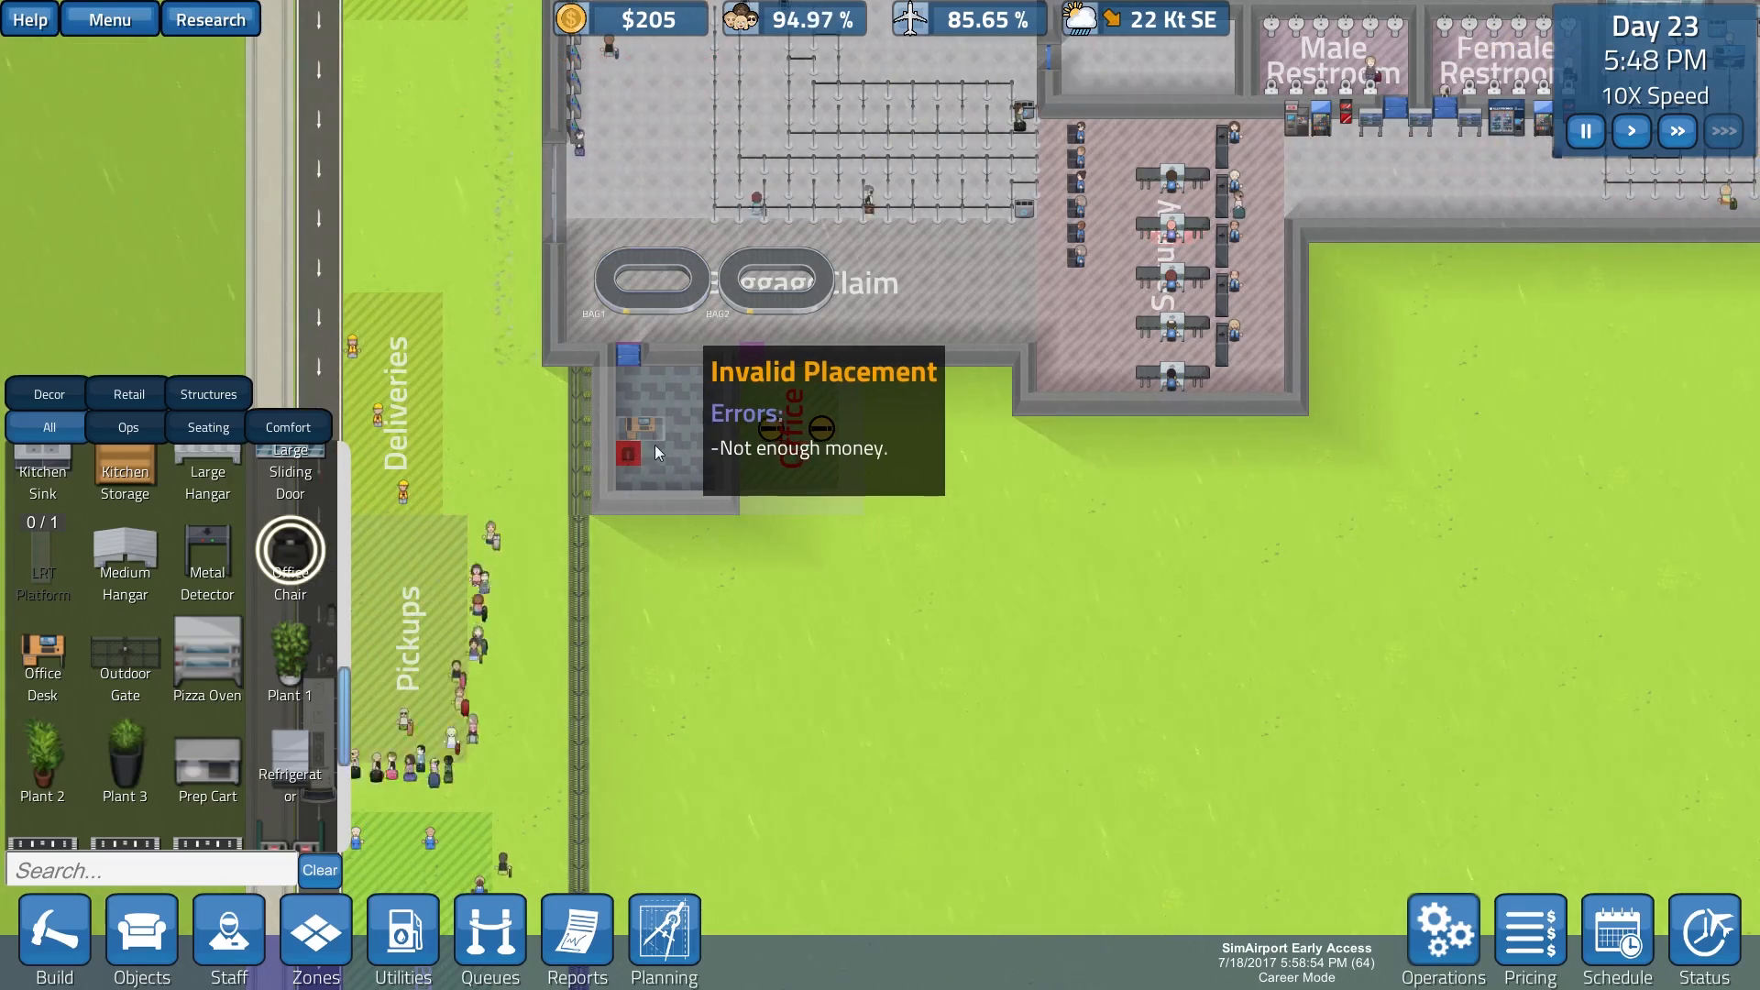
right_click(656, 444)
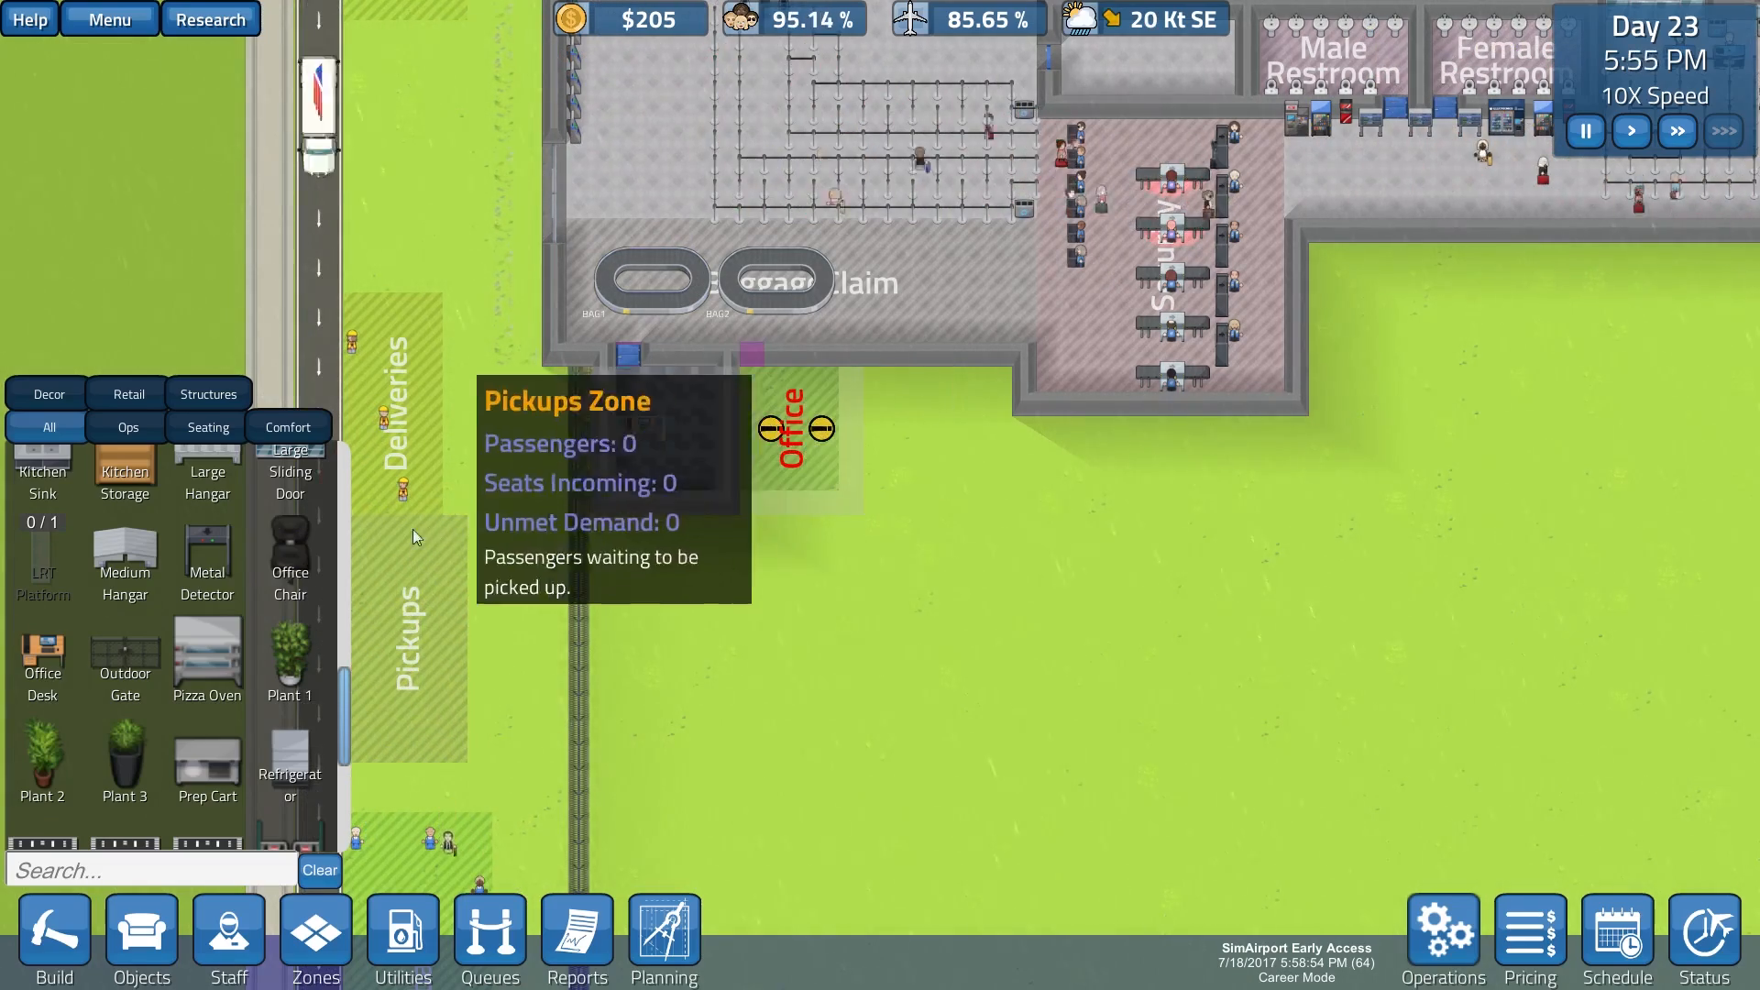
click(290, 550)
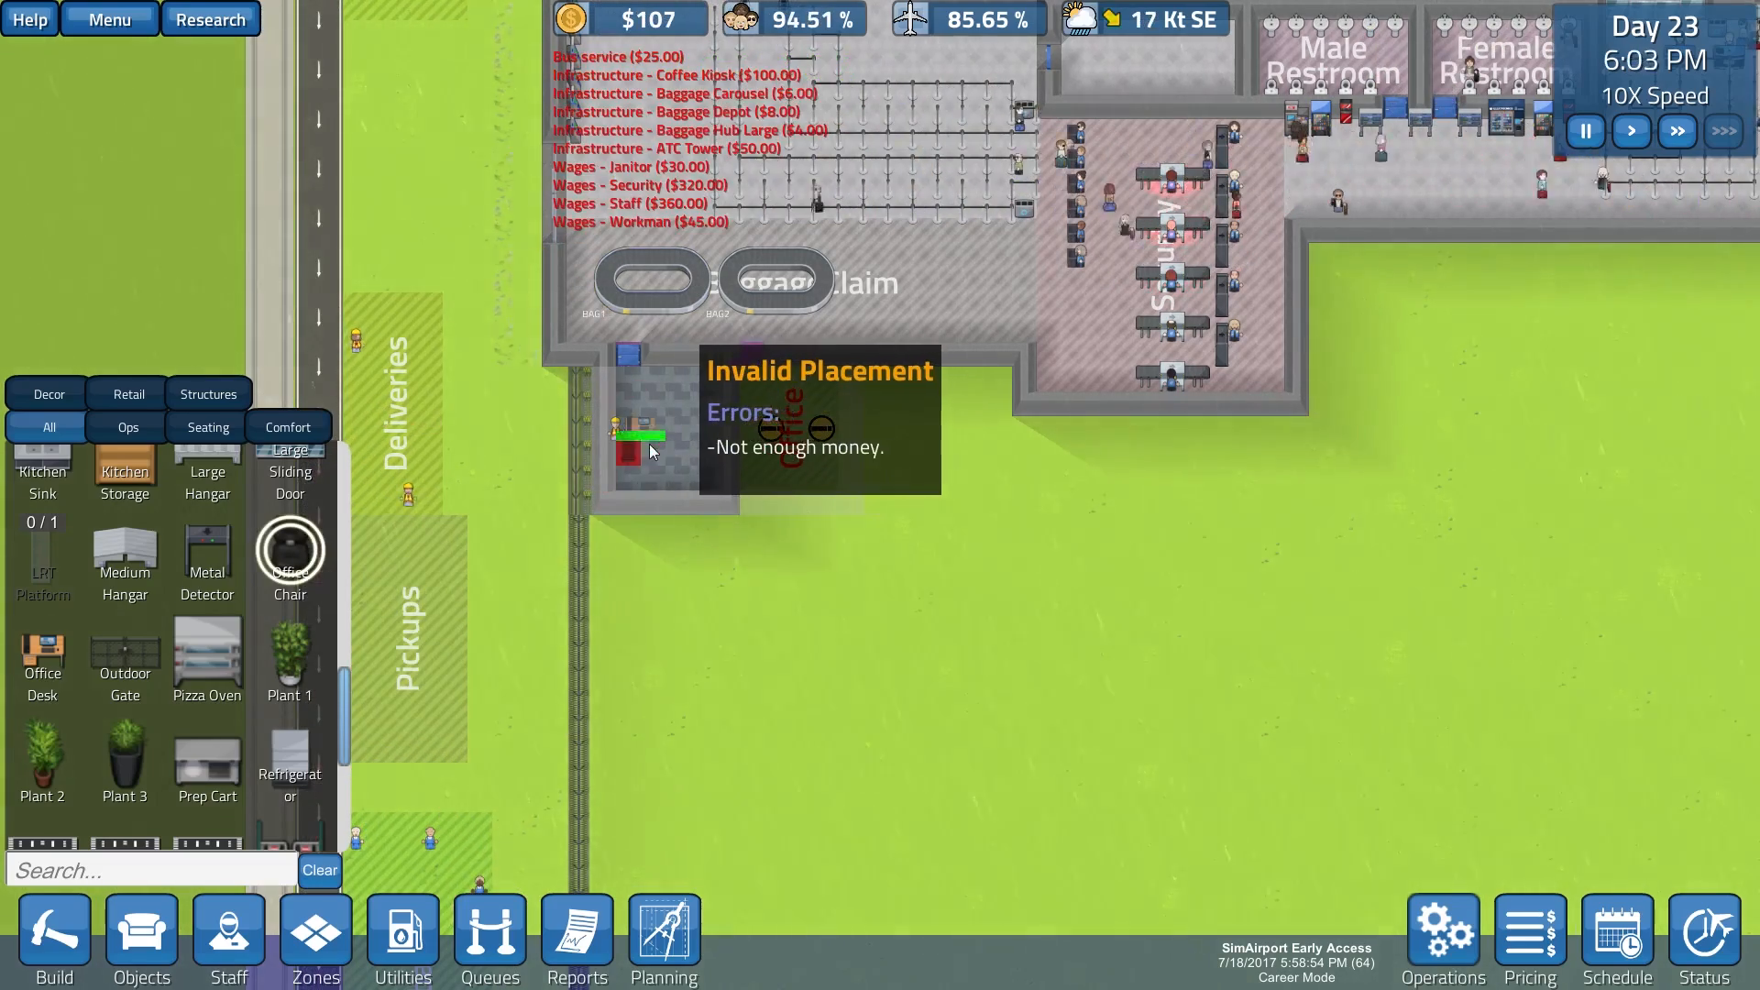
right_click(644, 448)
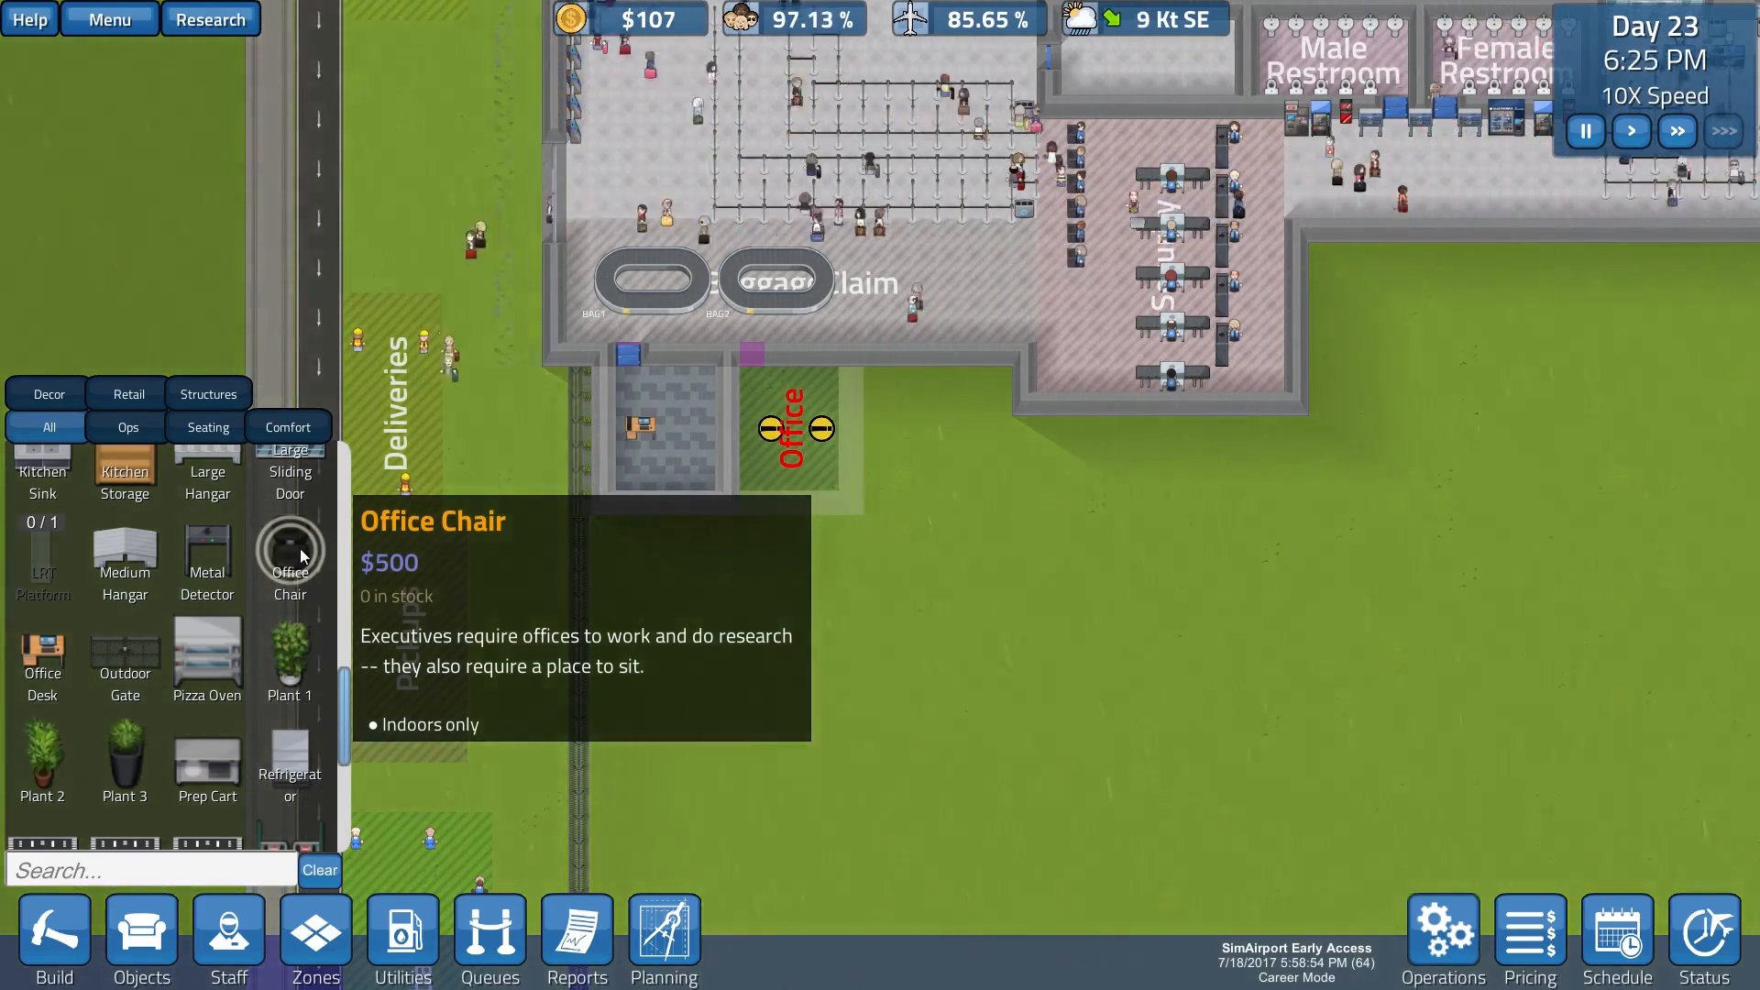
click(300, 549)
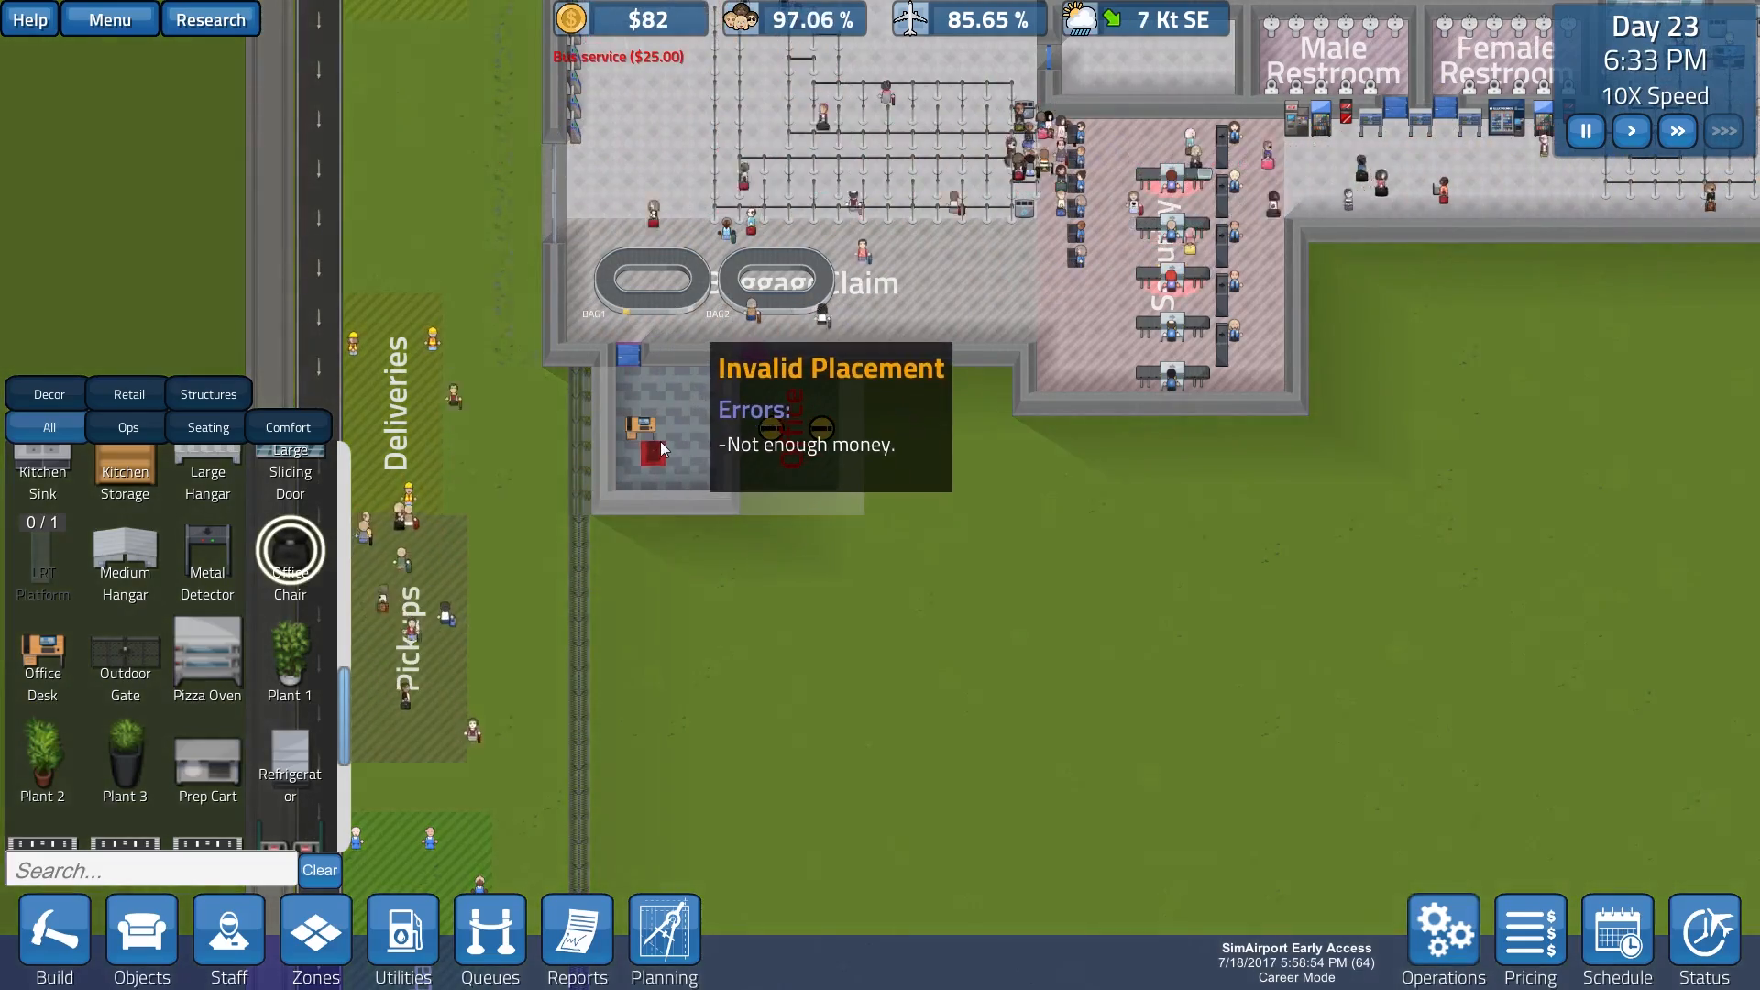
Step: Place an Office Chair beside the desk in the small office room for $500
key(d)
key(w)
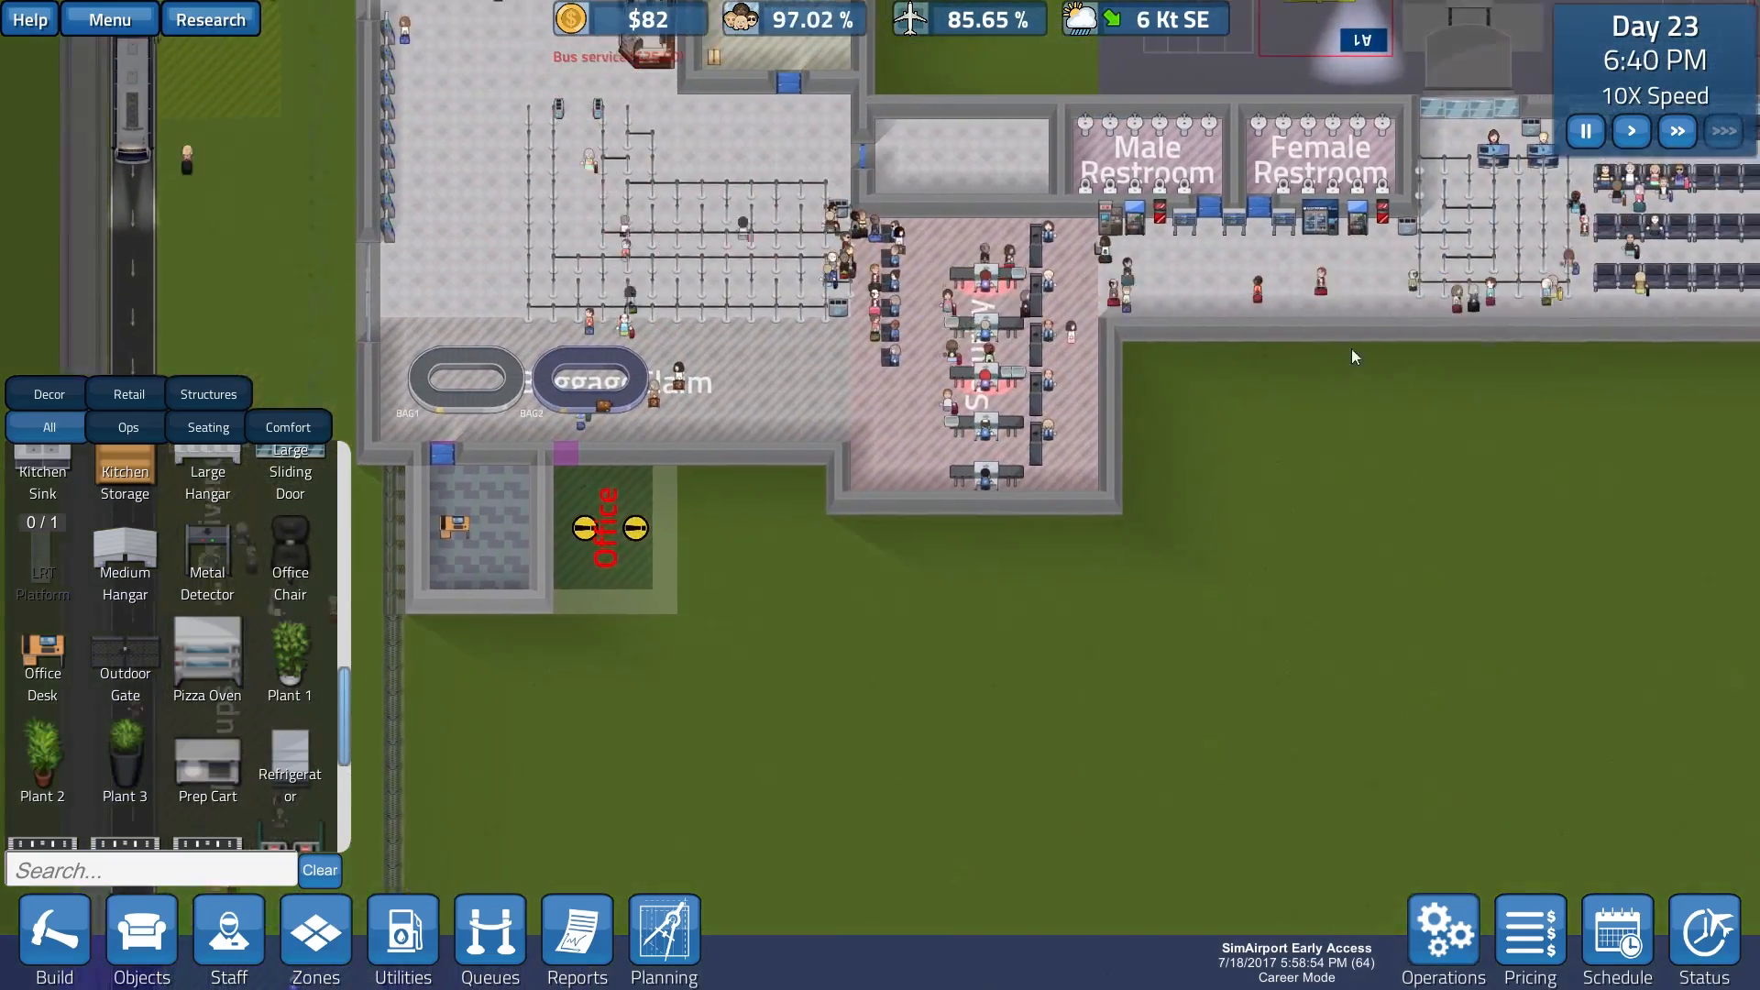
scroll(1132, 497, down, 2)
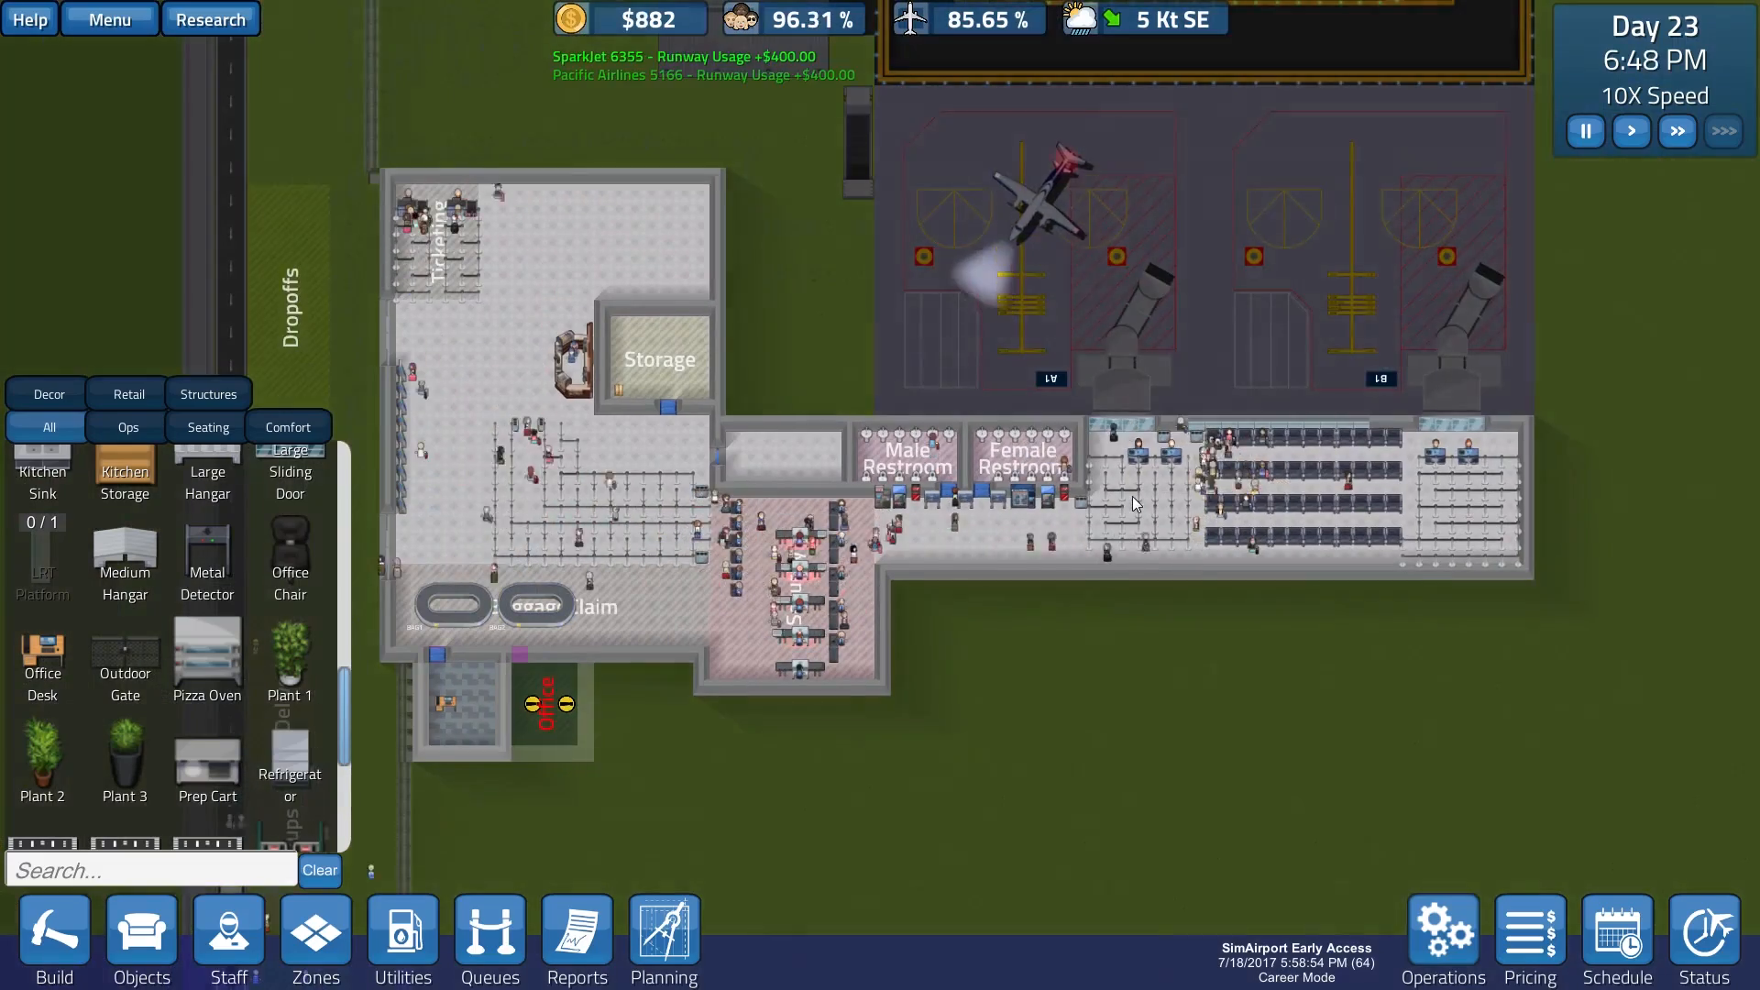
key(a)
key(s)
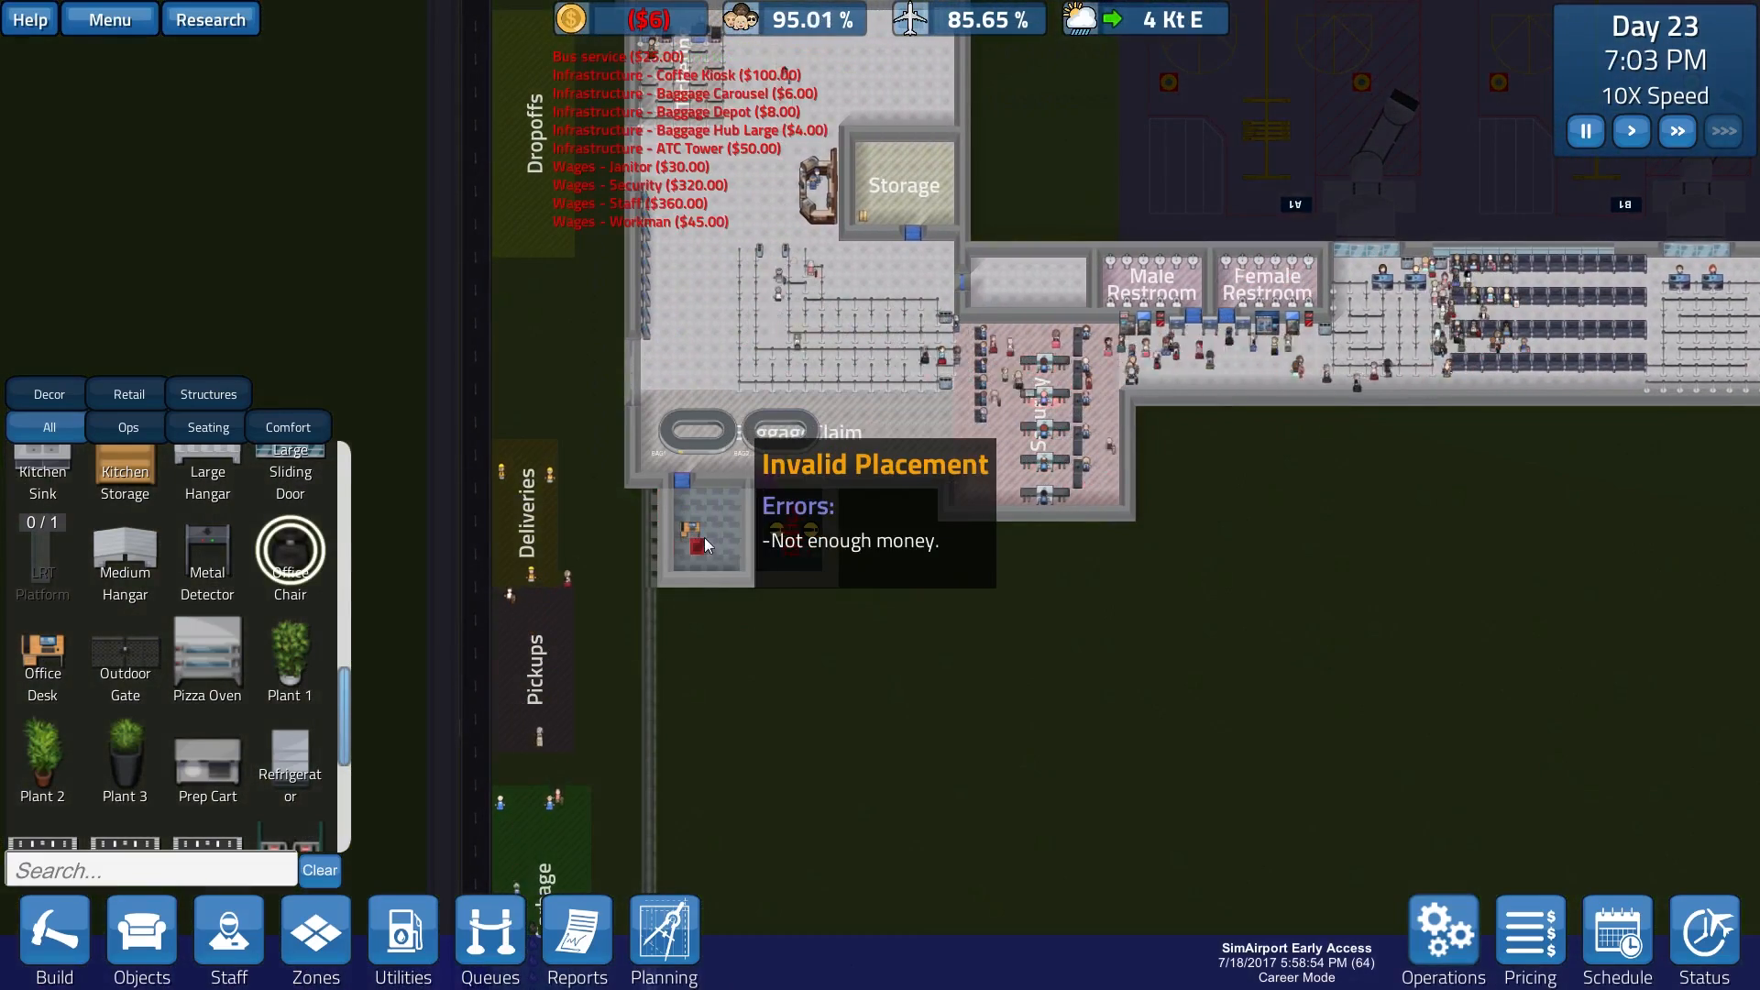
right_click(698, 538)
mouse_move(290, 660)
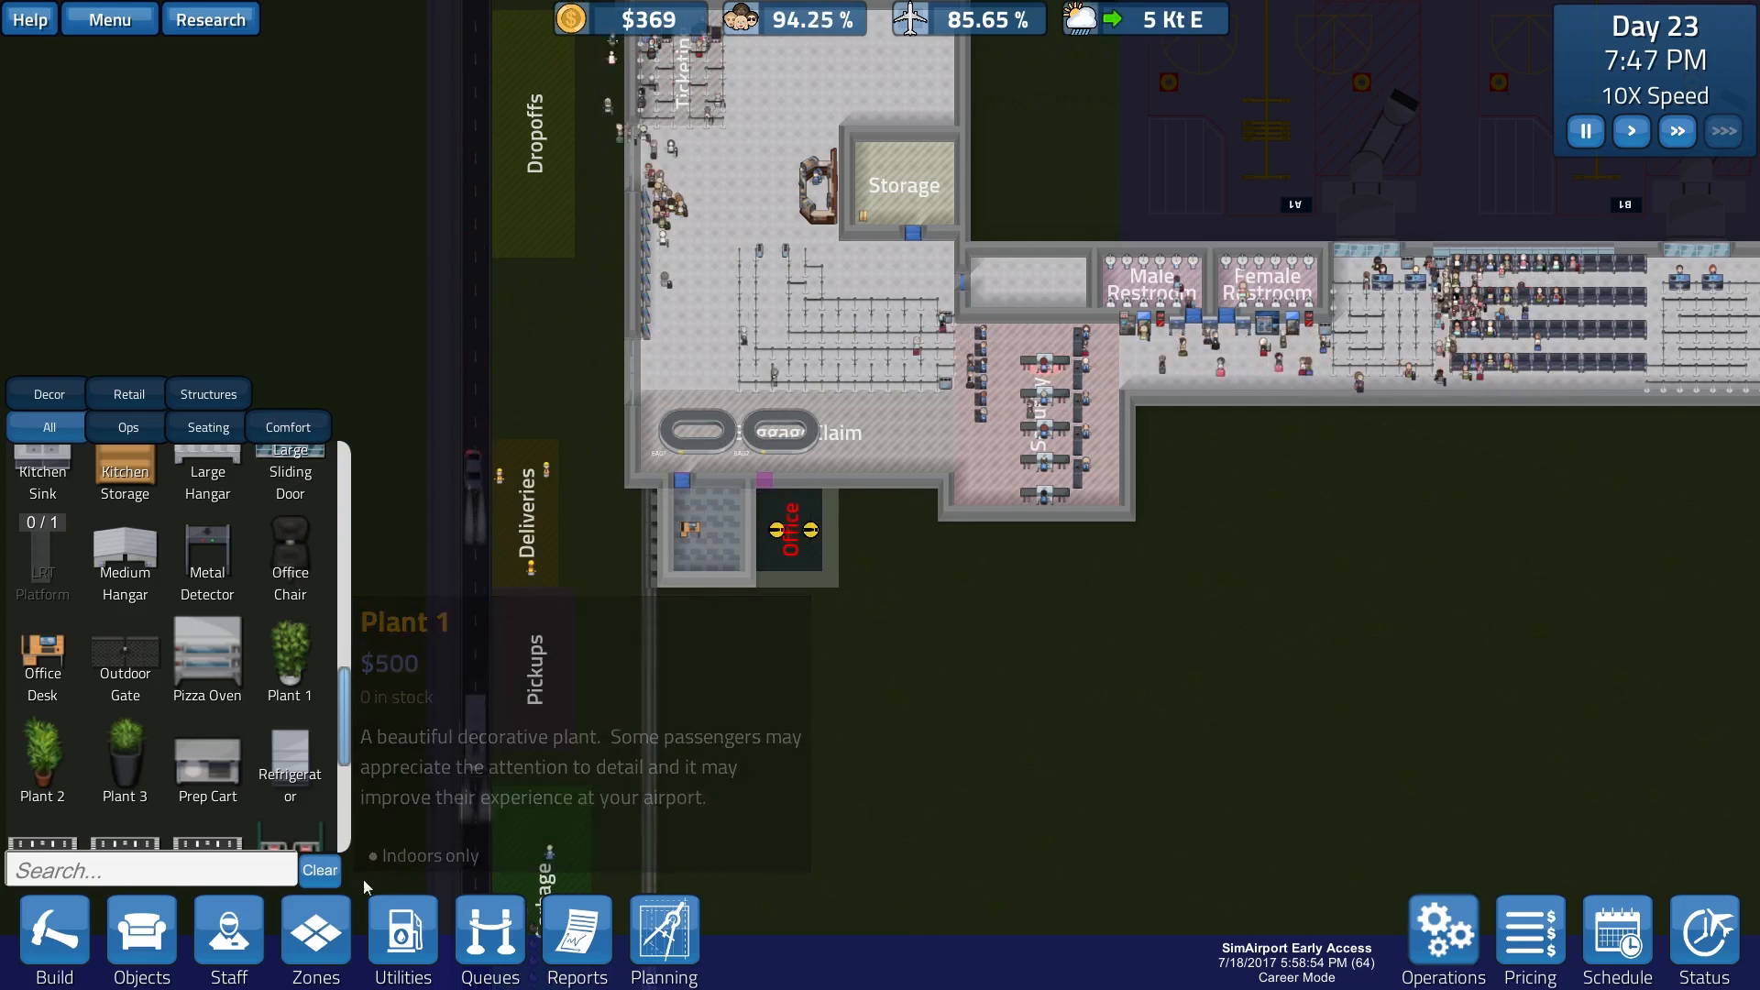
click(291, 573)
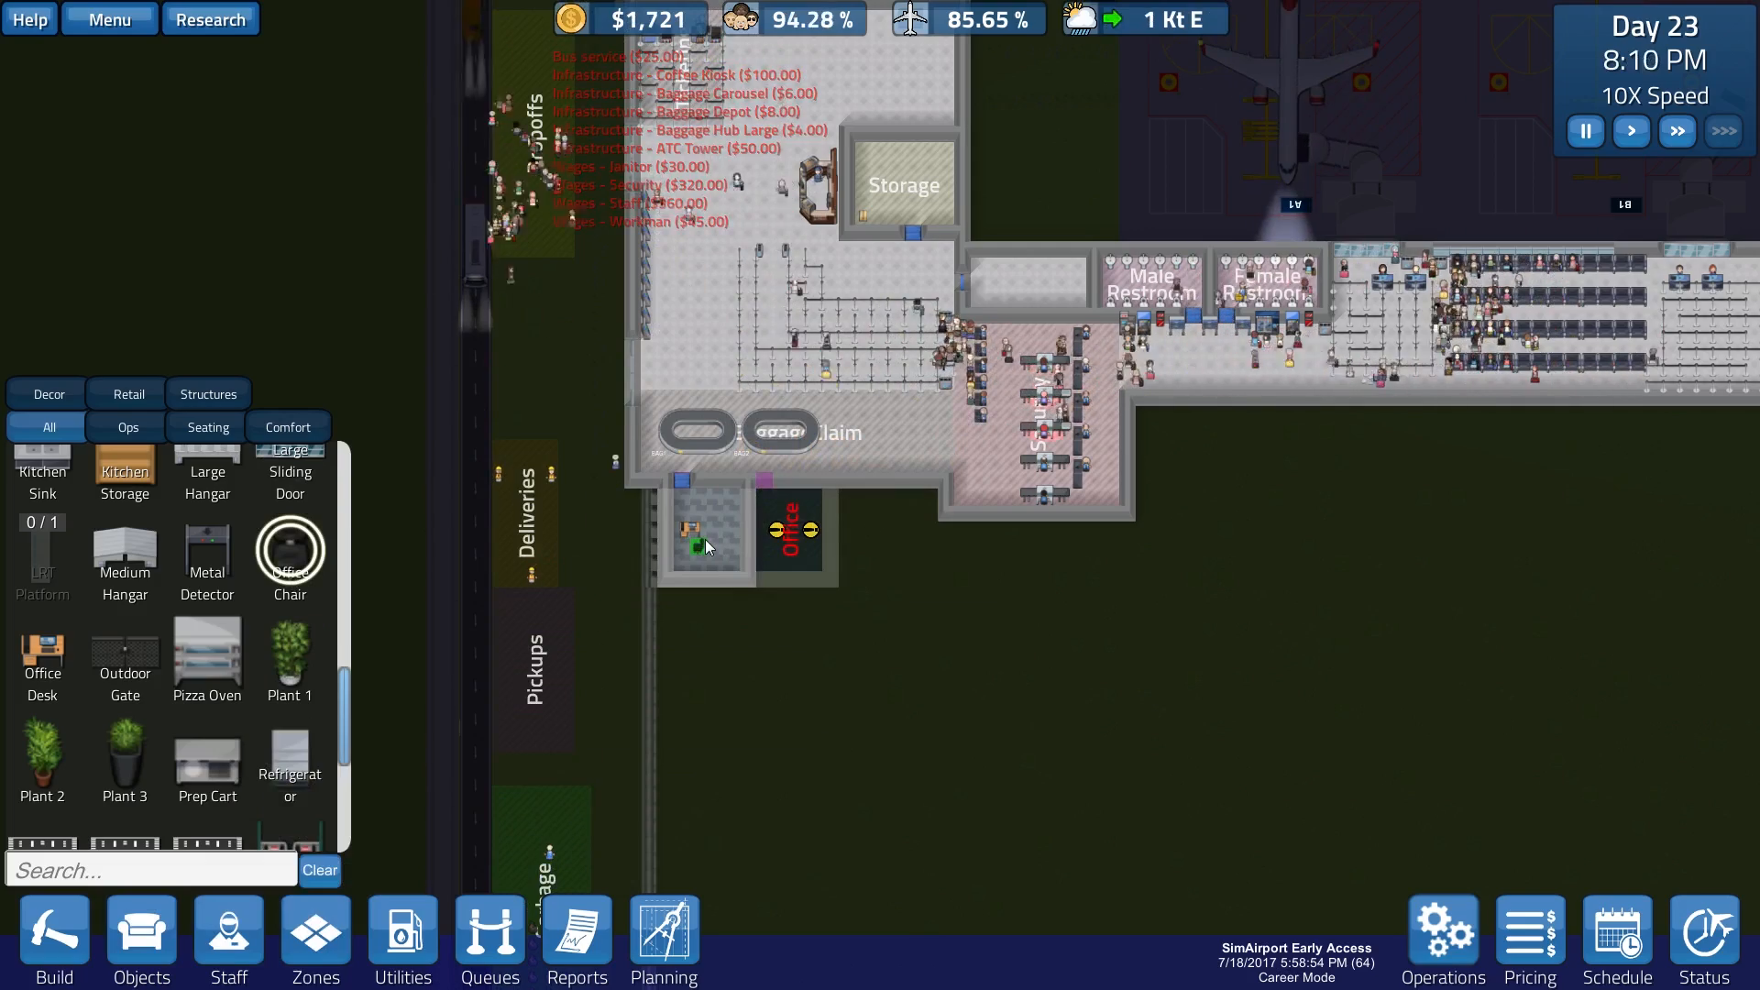
click(704, 539)
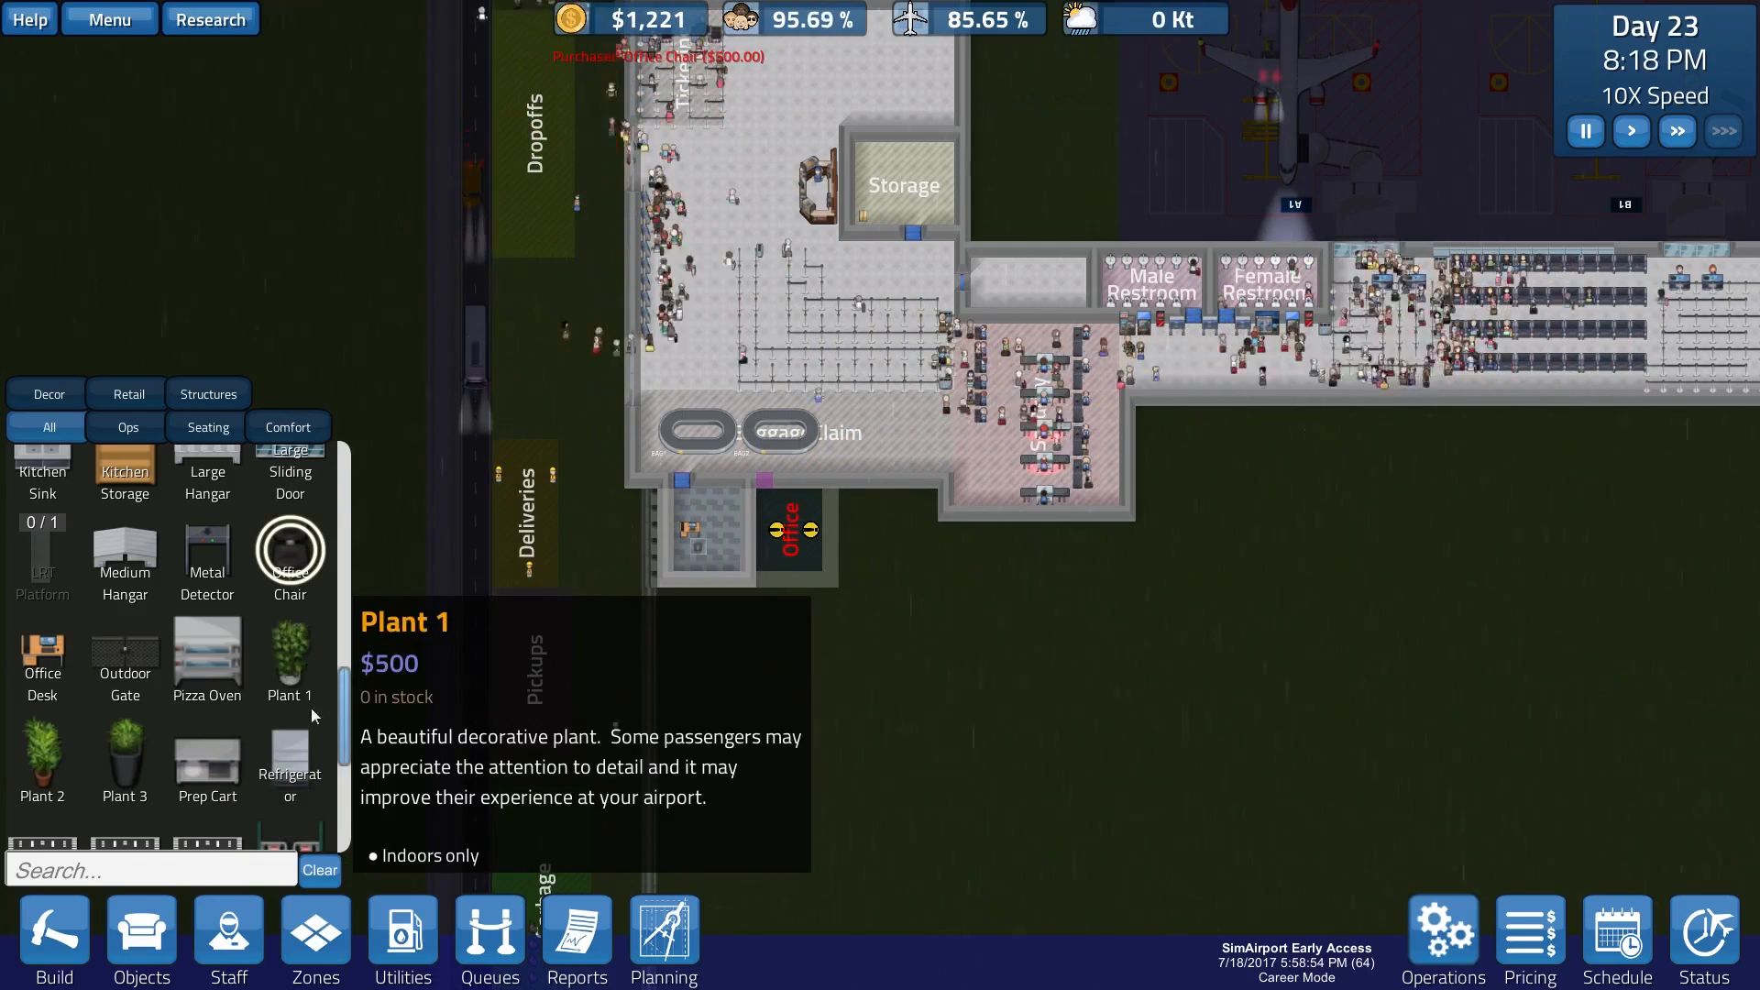
scroll(317, 728, down, 2)
scroll(319, 742, down, 1)
scroll(320, 743, down, 2)
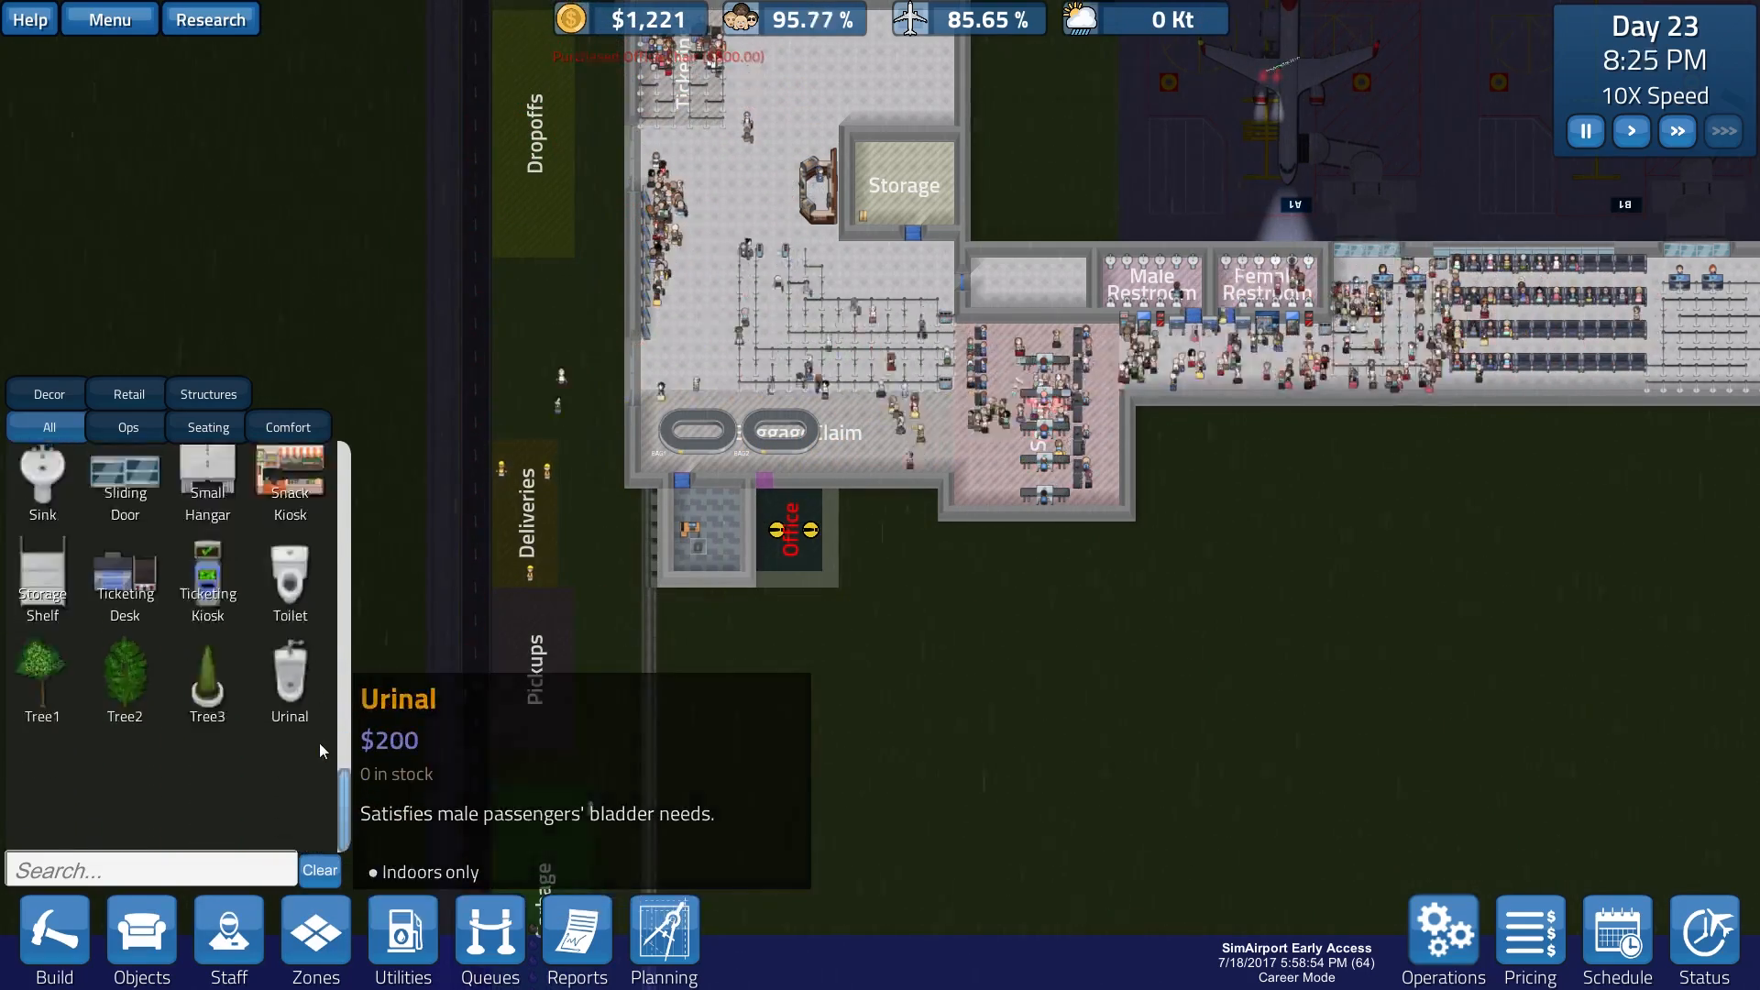
scroll(320, 743, up, 2)
scroll(319, 742, up, 5)
scroll(319, 743, up, 1)
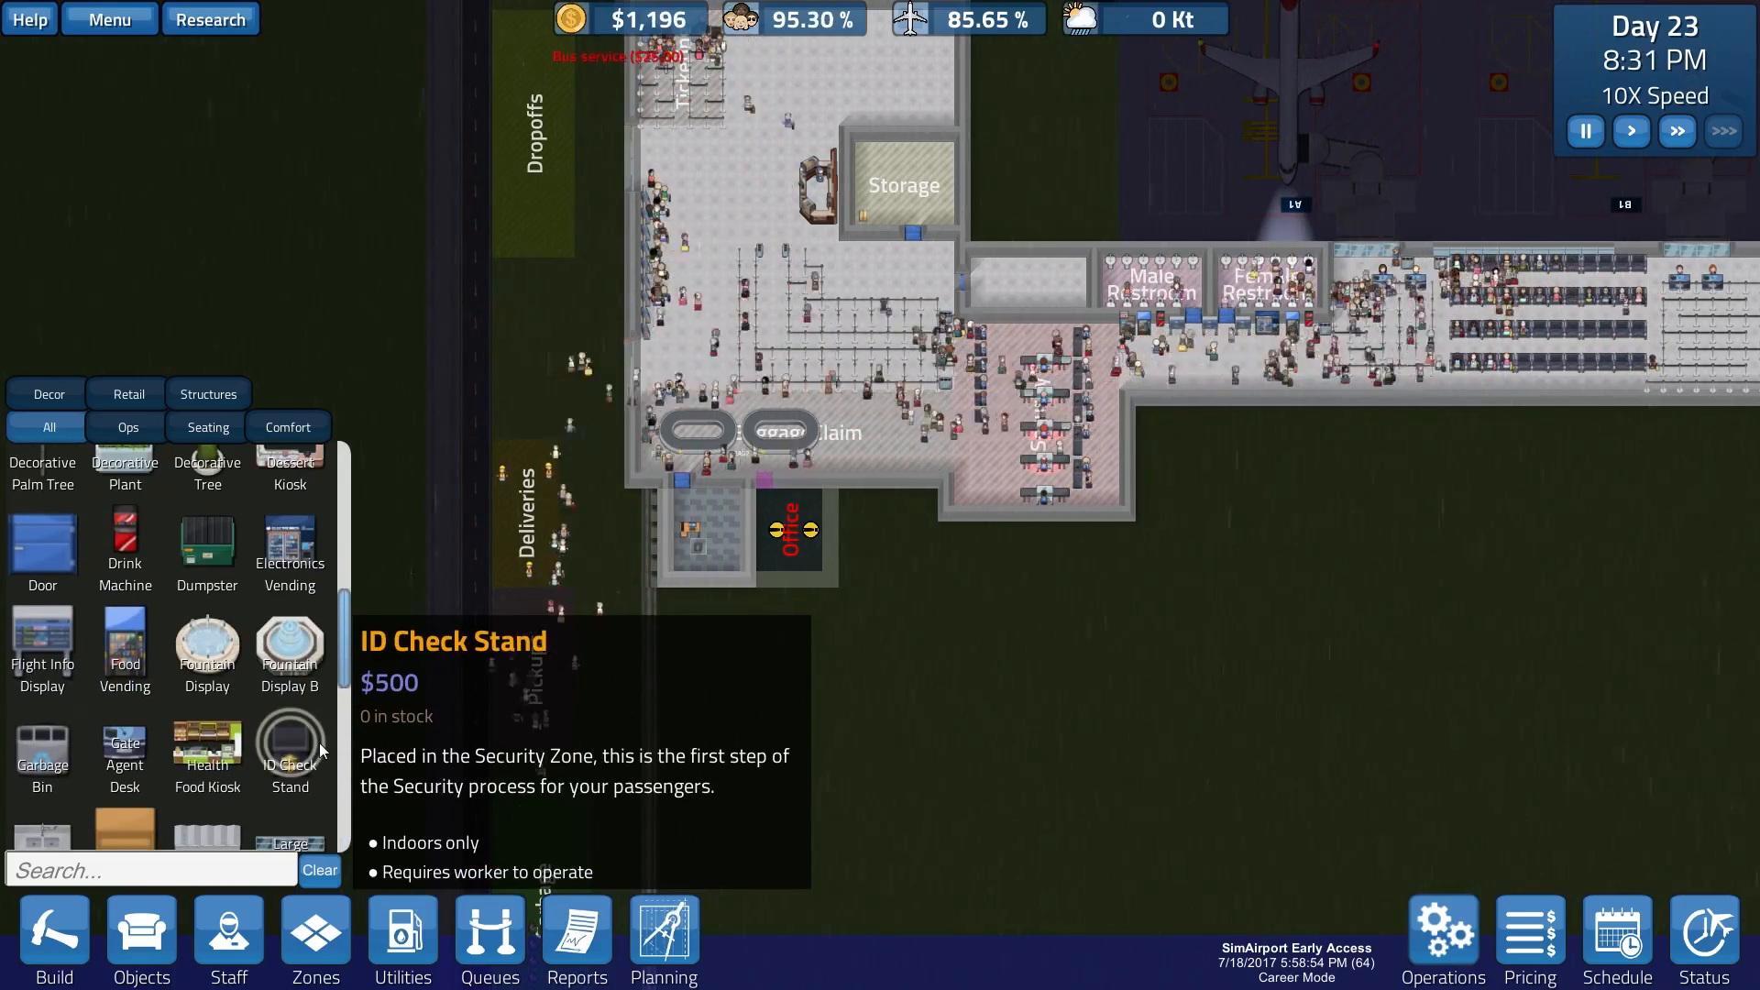
scroll(319, 750, up, 1)
scroll(319, 750, up, 1)
scroll(320, 750, up, 1)
scroll(319, 750, up, 2)
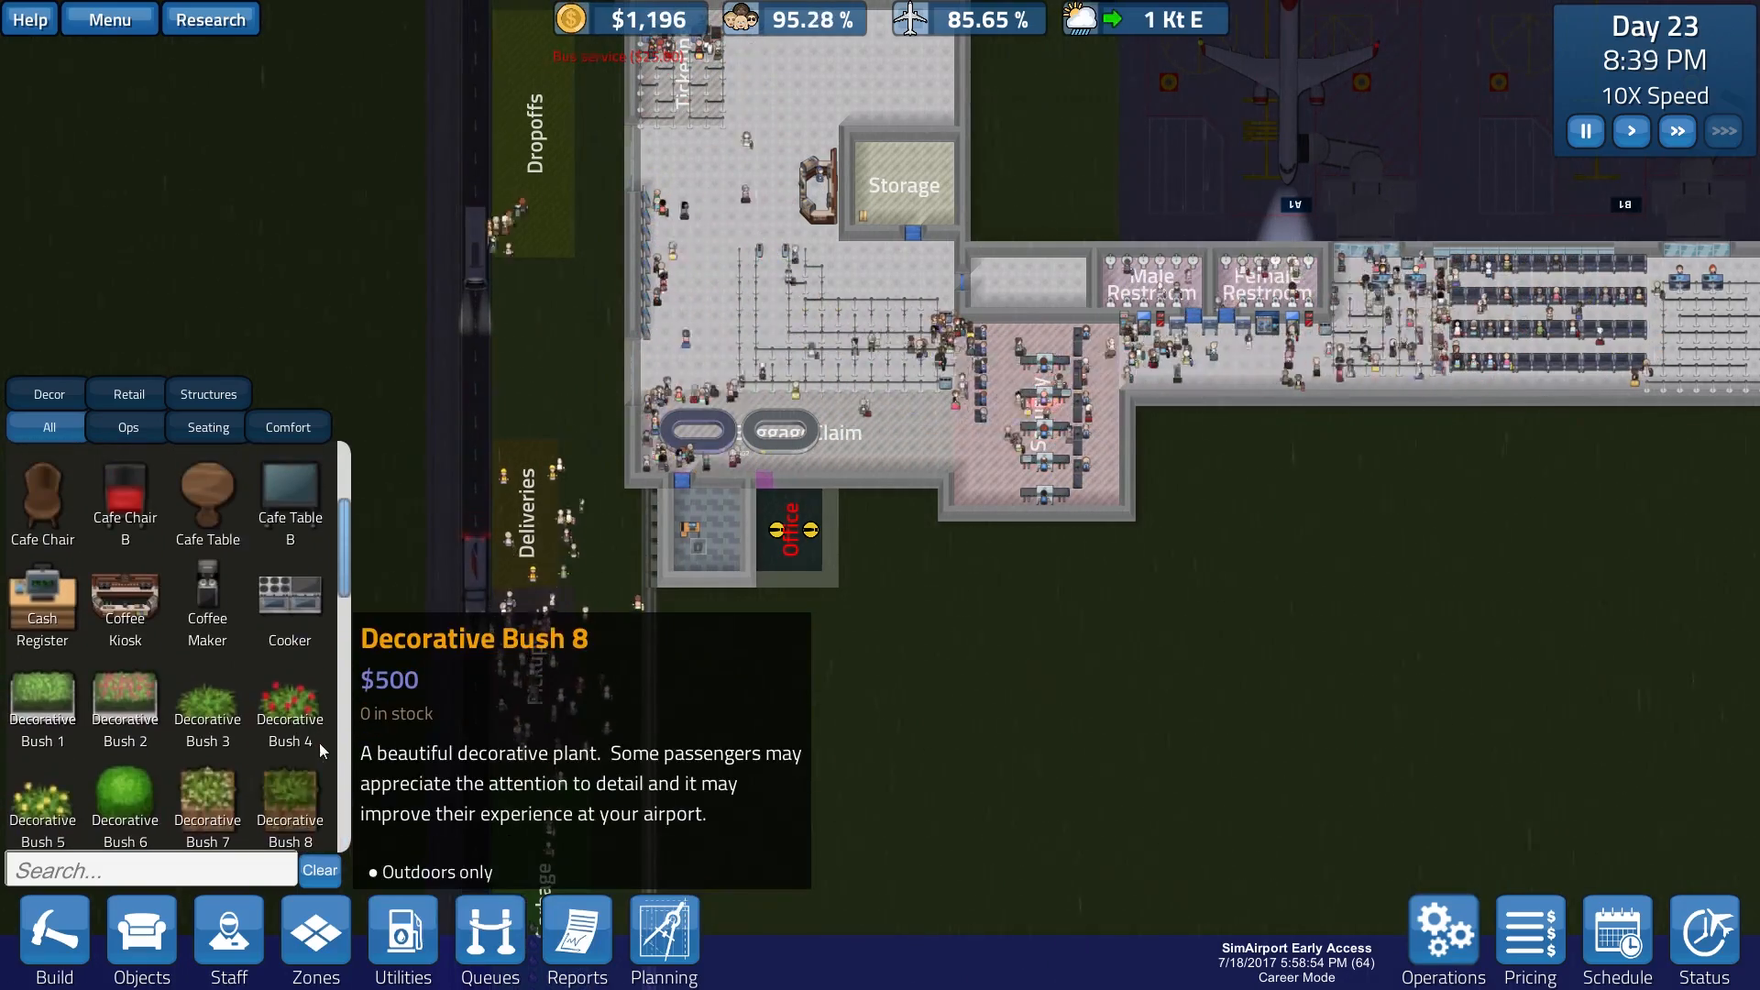
scroll(319, 743, up, 1)
scroll(319, 743, up, 1)
scroll(319, 743, up, 1)
scroll(319, 743, down, 1)
scroll(319, 742, down, 1)
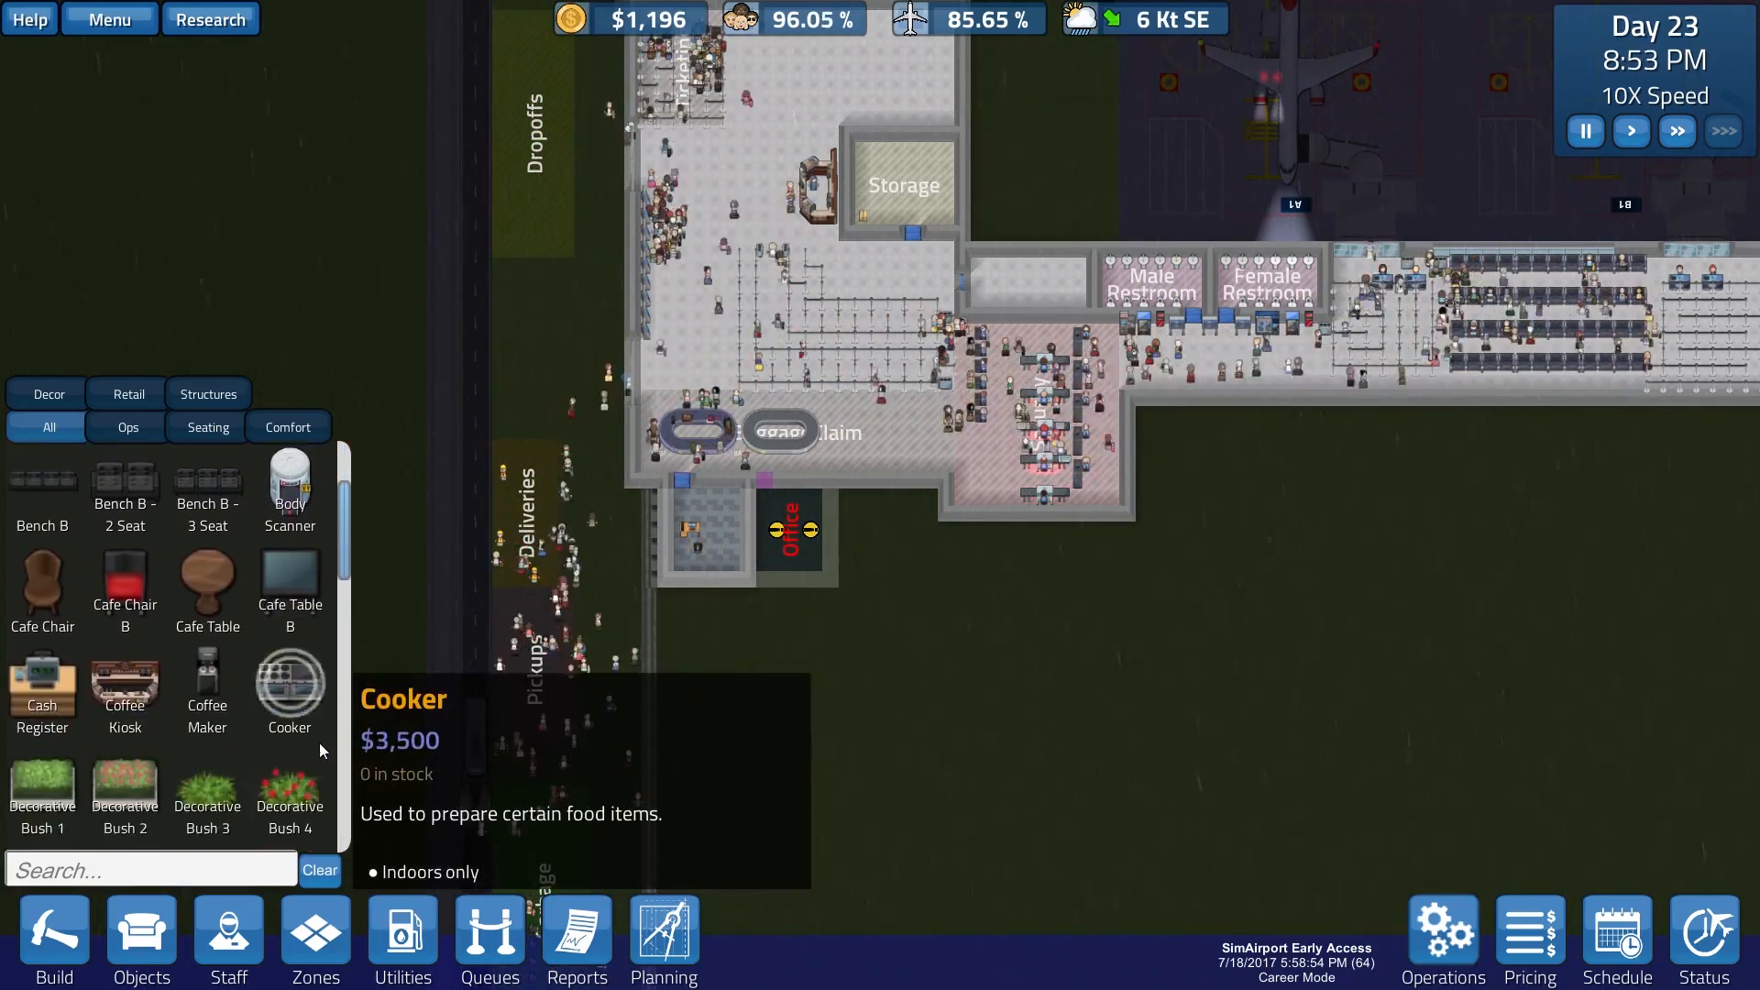
scroll(320, 743, down, 1)
scroll(319, 743, down, 1)
scroll(319, 744, down, 1)
scroll(321, 751, down, 1)
scroll(320, 752, down, 1)
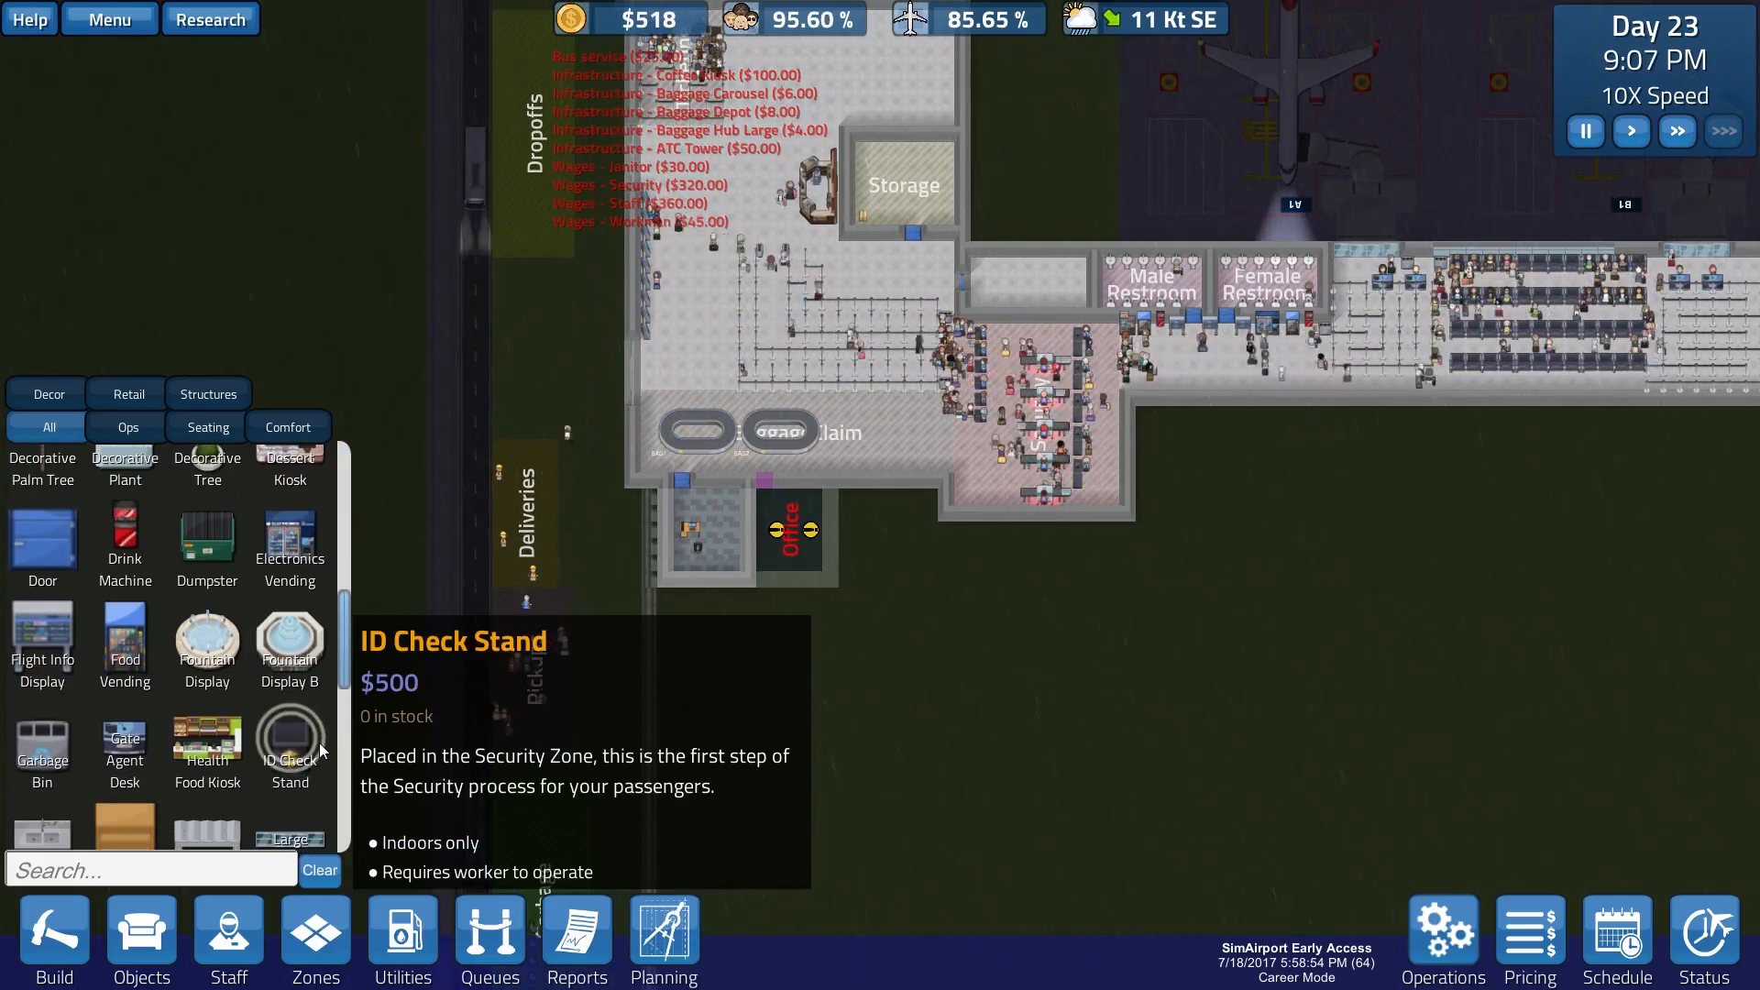
scroll(320, 749, down, 1)
scroll(320, 750, down, 1)
scroll(321, 750, down, 1)
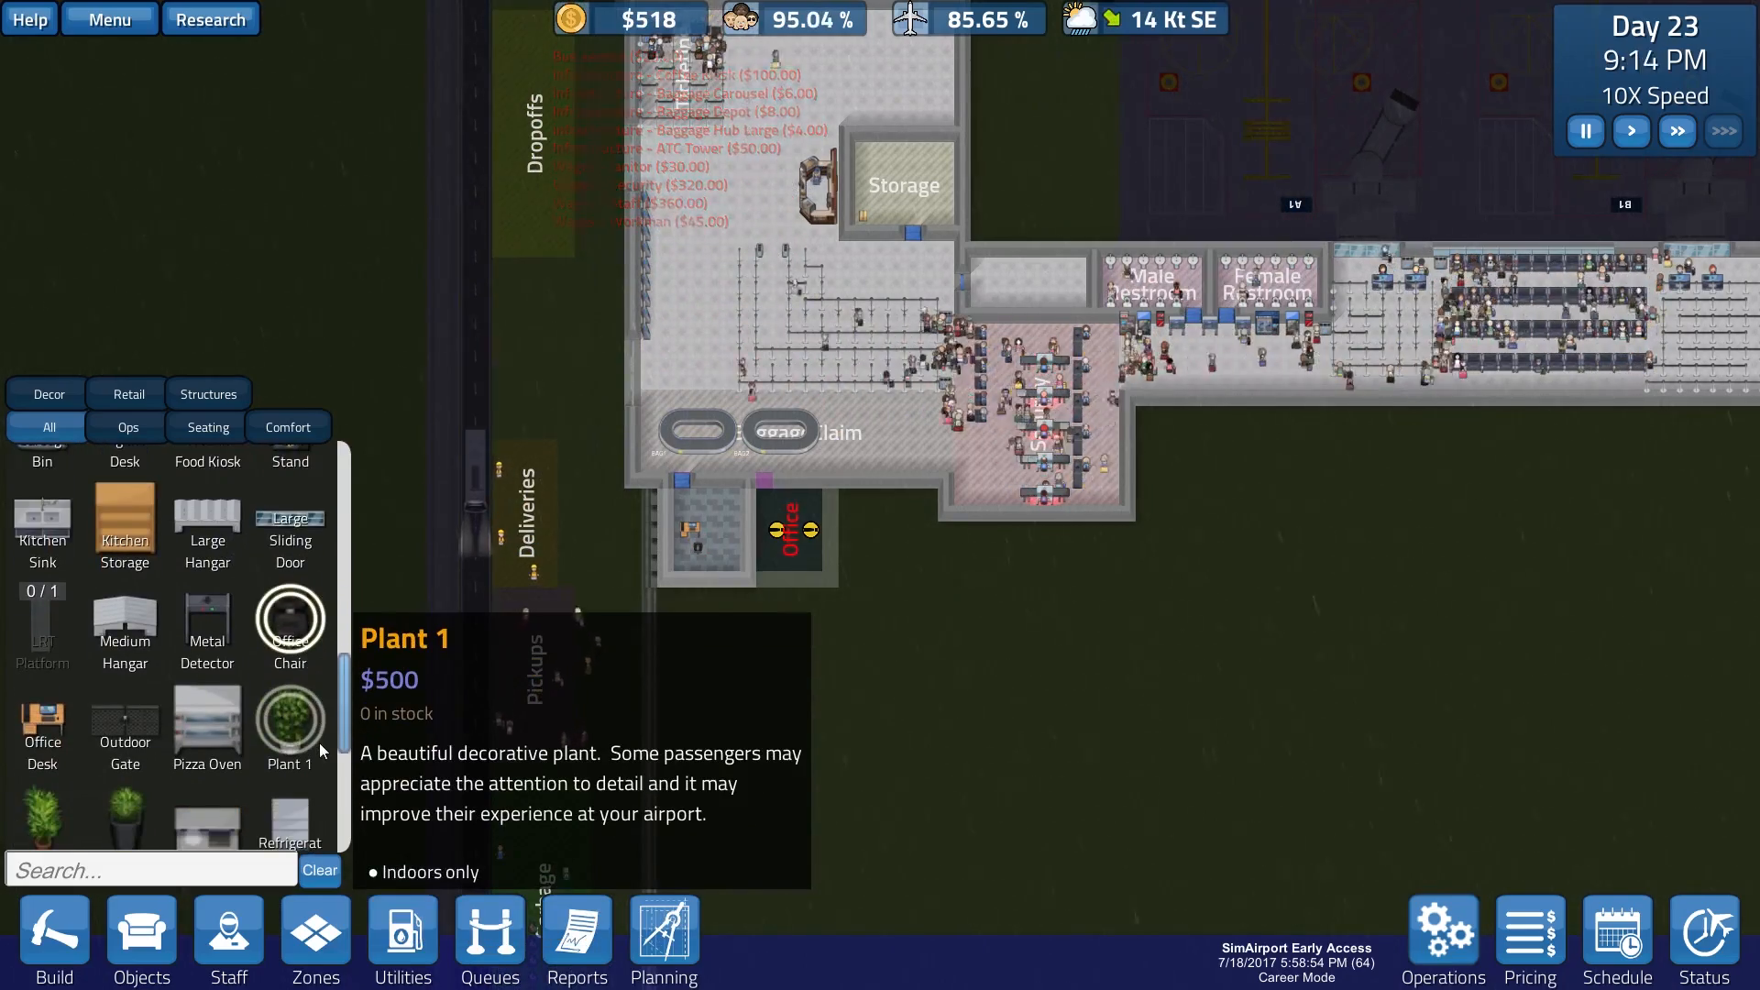
scroll(320, 743, down, 1)
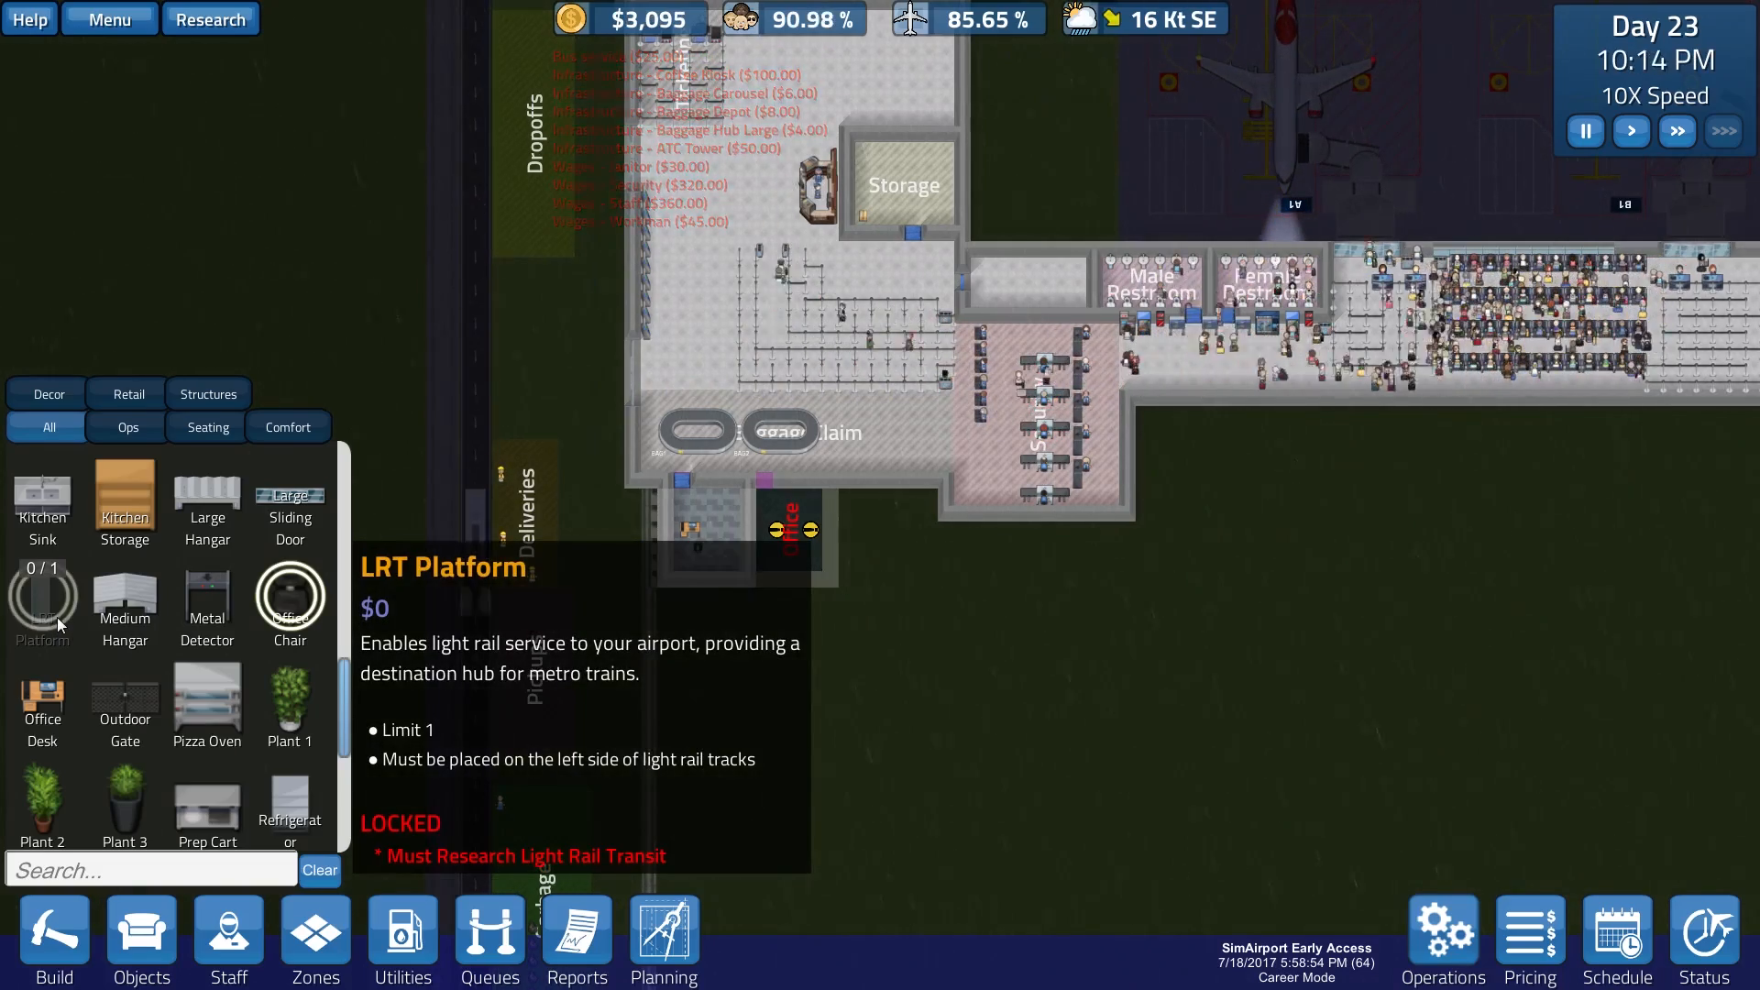
scroll(141, 668, down, 3)
scroll(142, 668, down, 1)
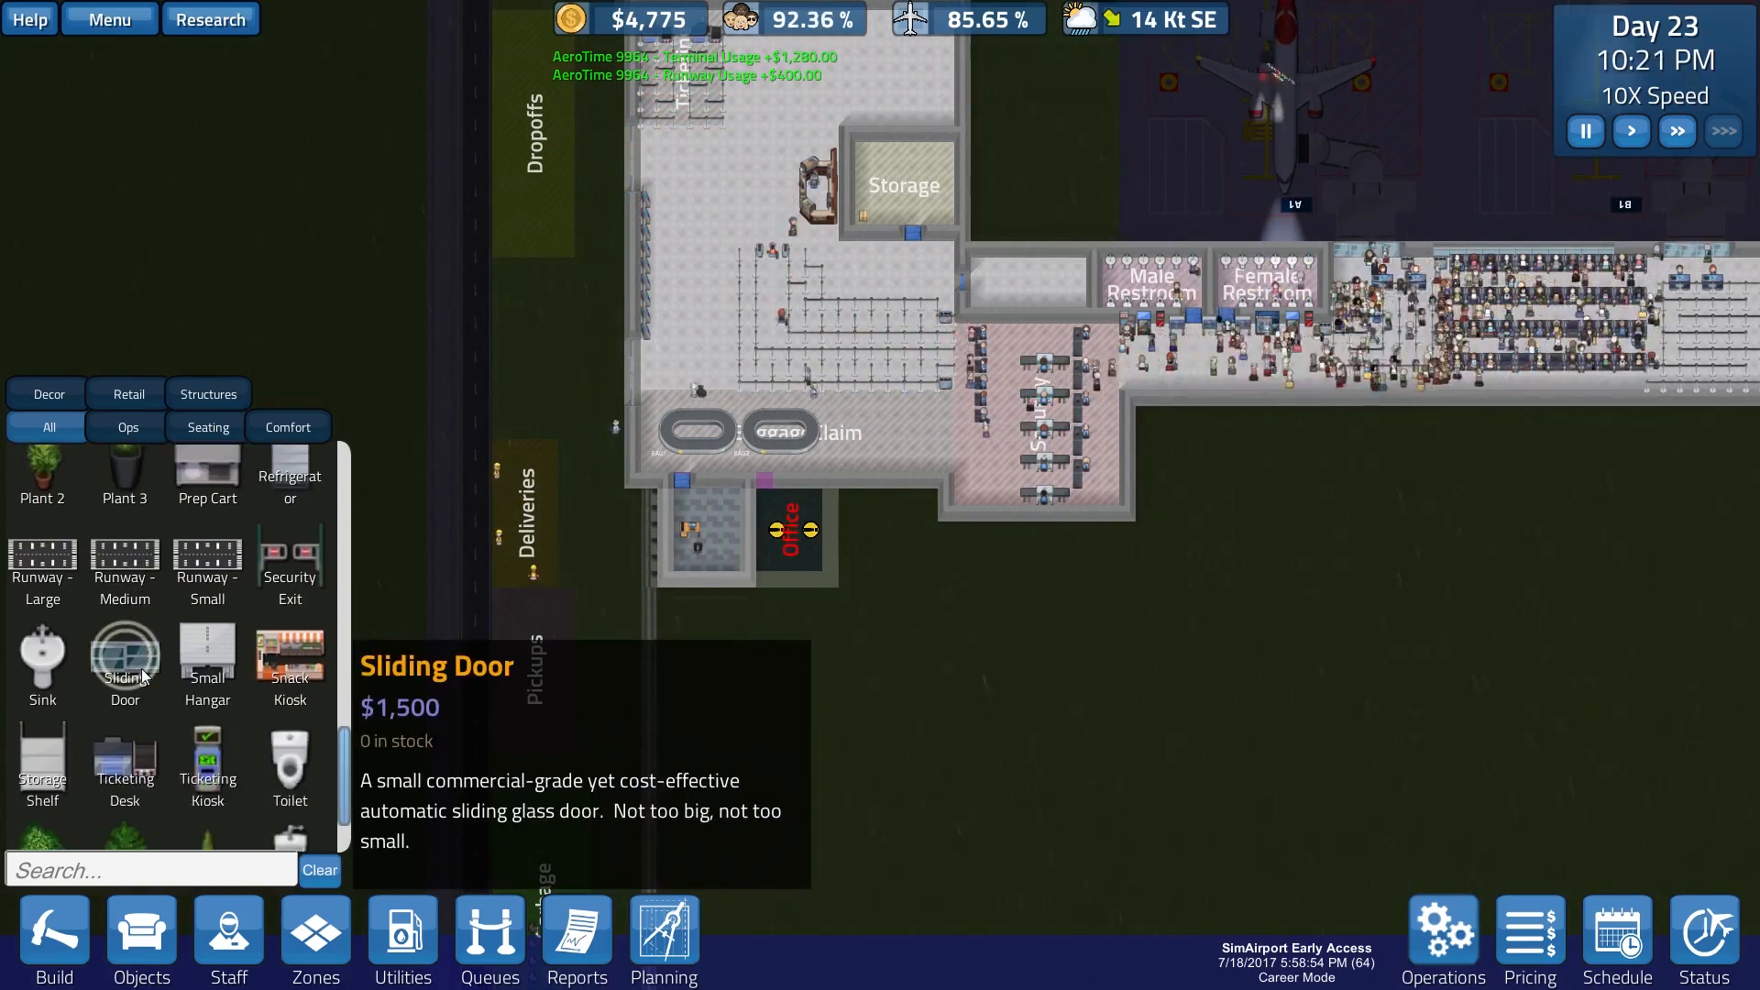
scroll(142, 669, down, 2)
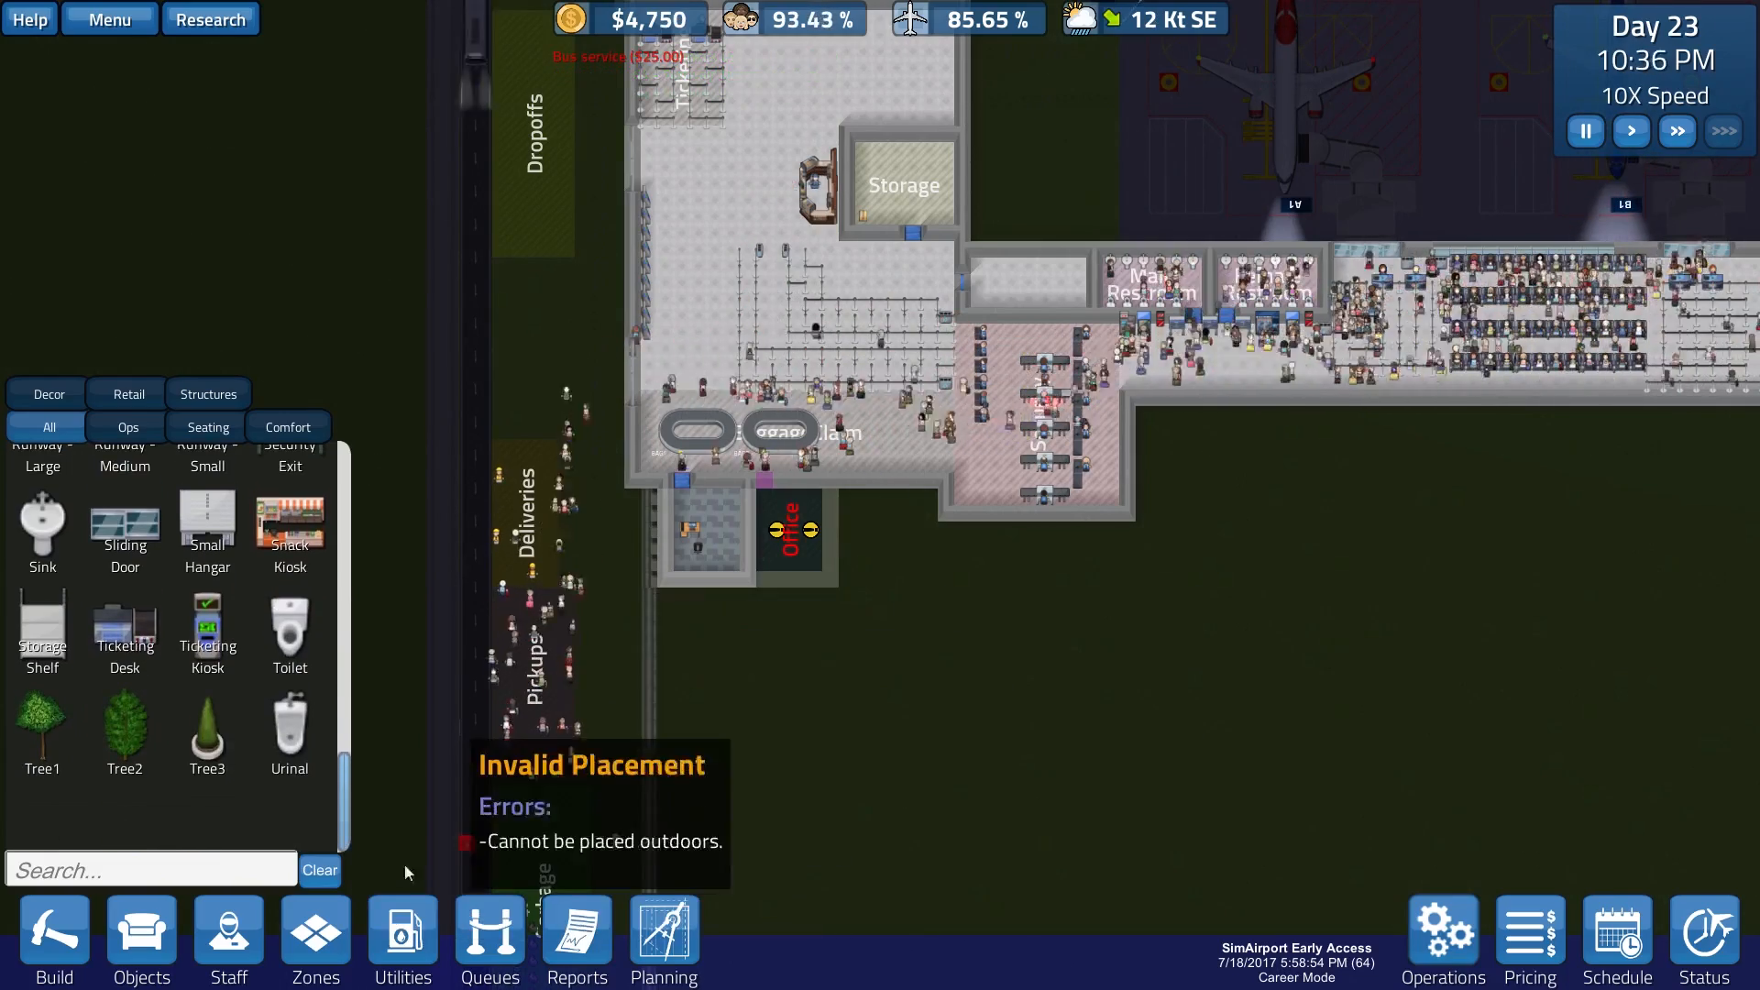
Step: Paint the small room with desk and chair as an Office zone
click(350, 921)
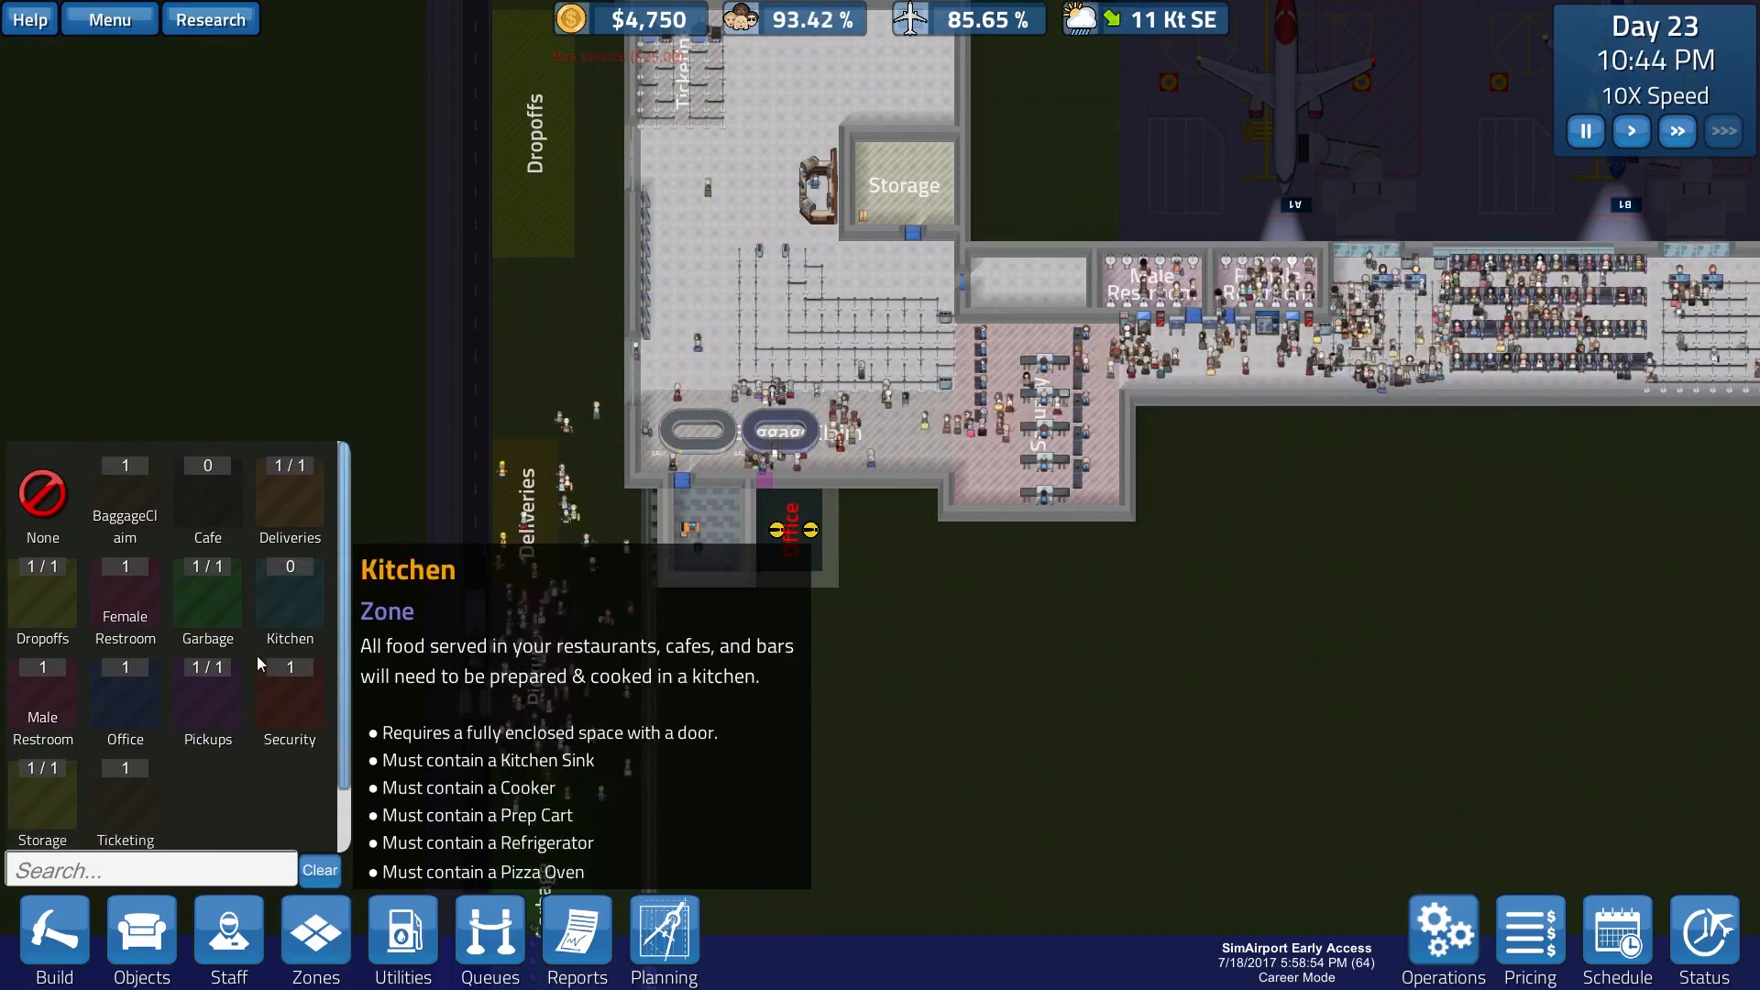
click(126, 691)
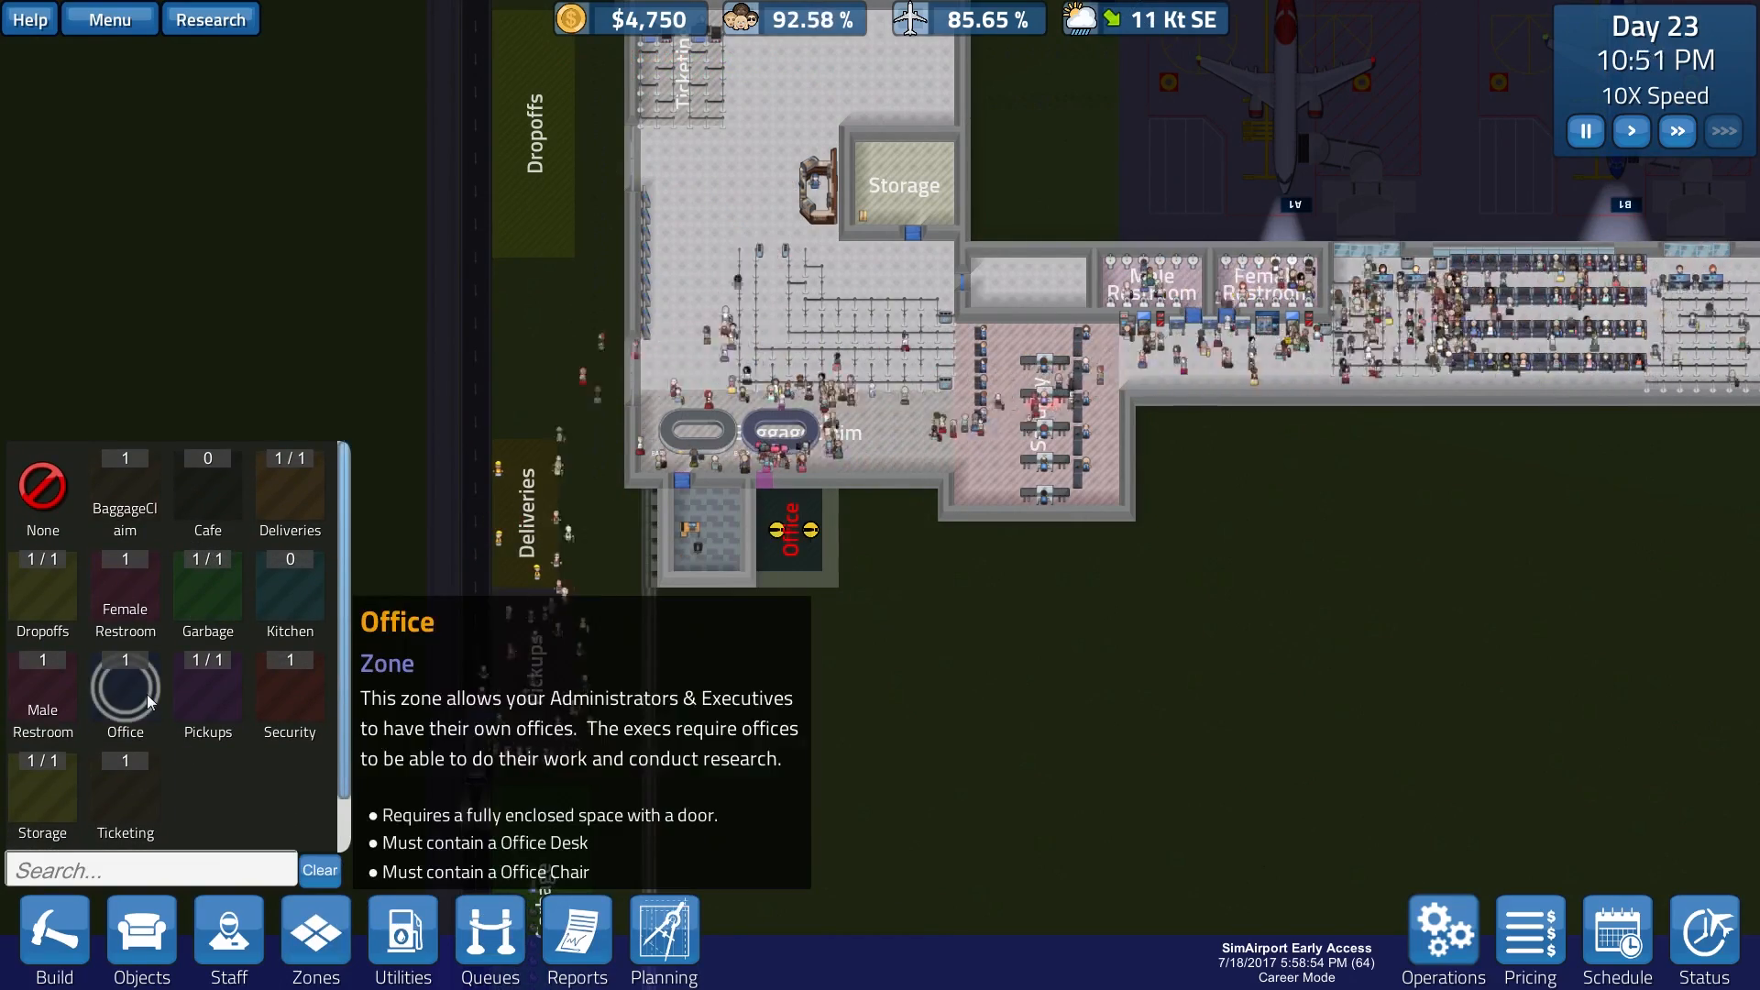
drag(684, 493, 736, 560)
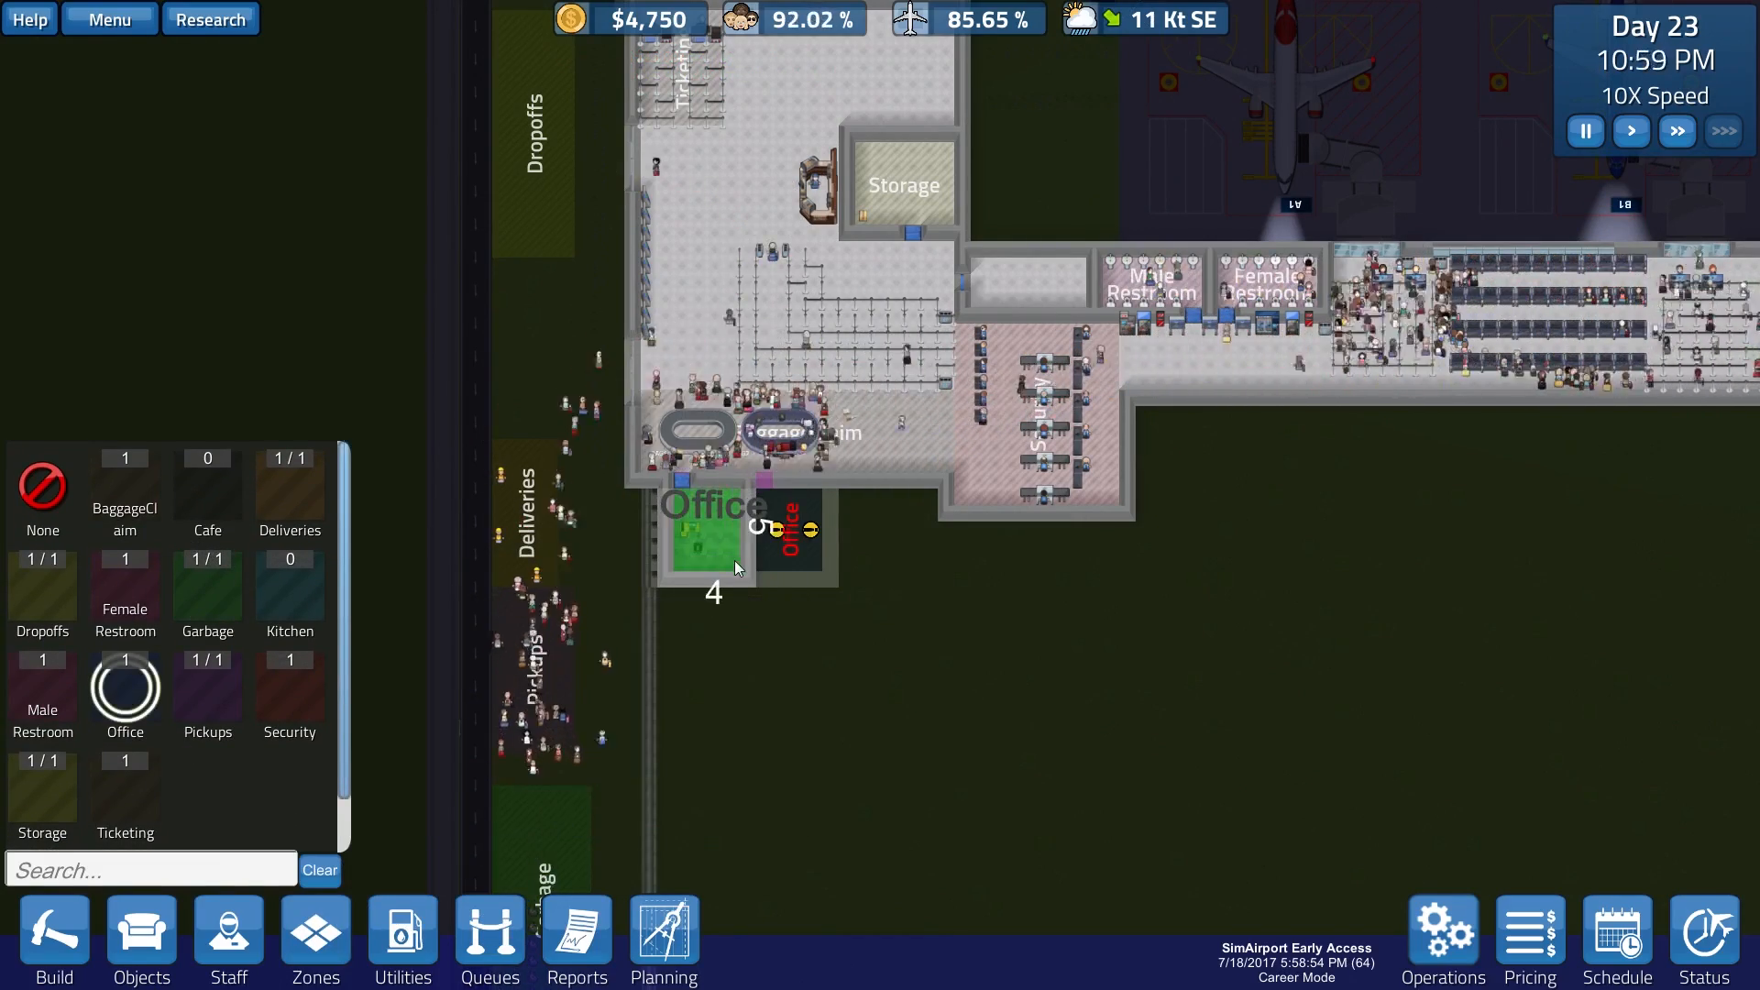
right_click(733, 562)
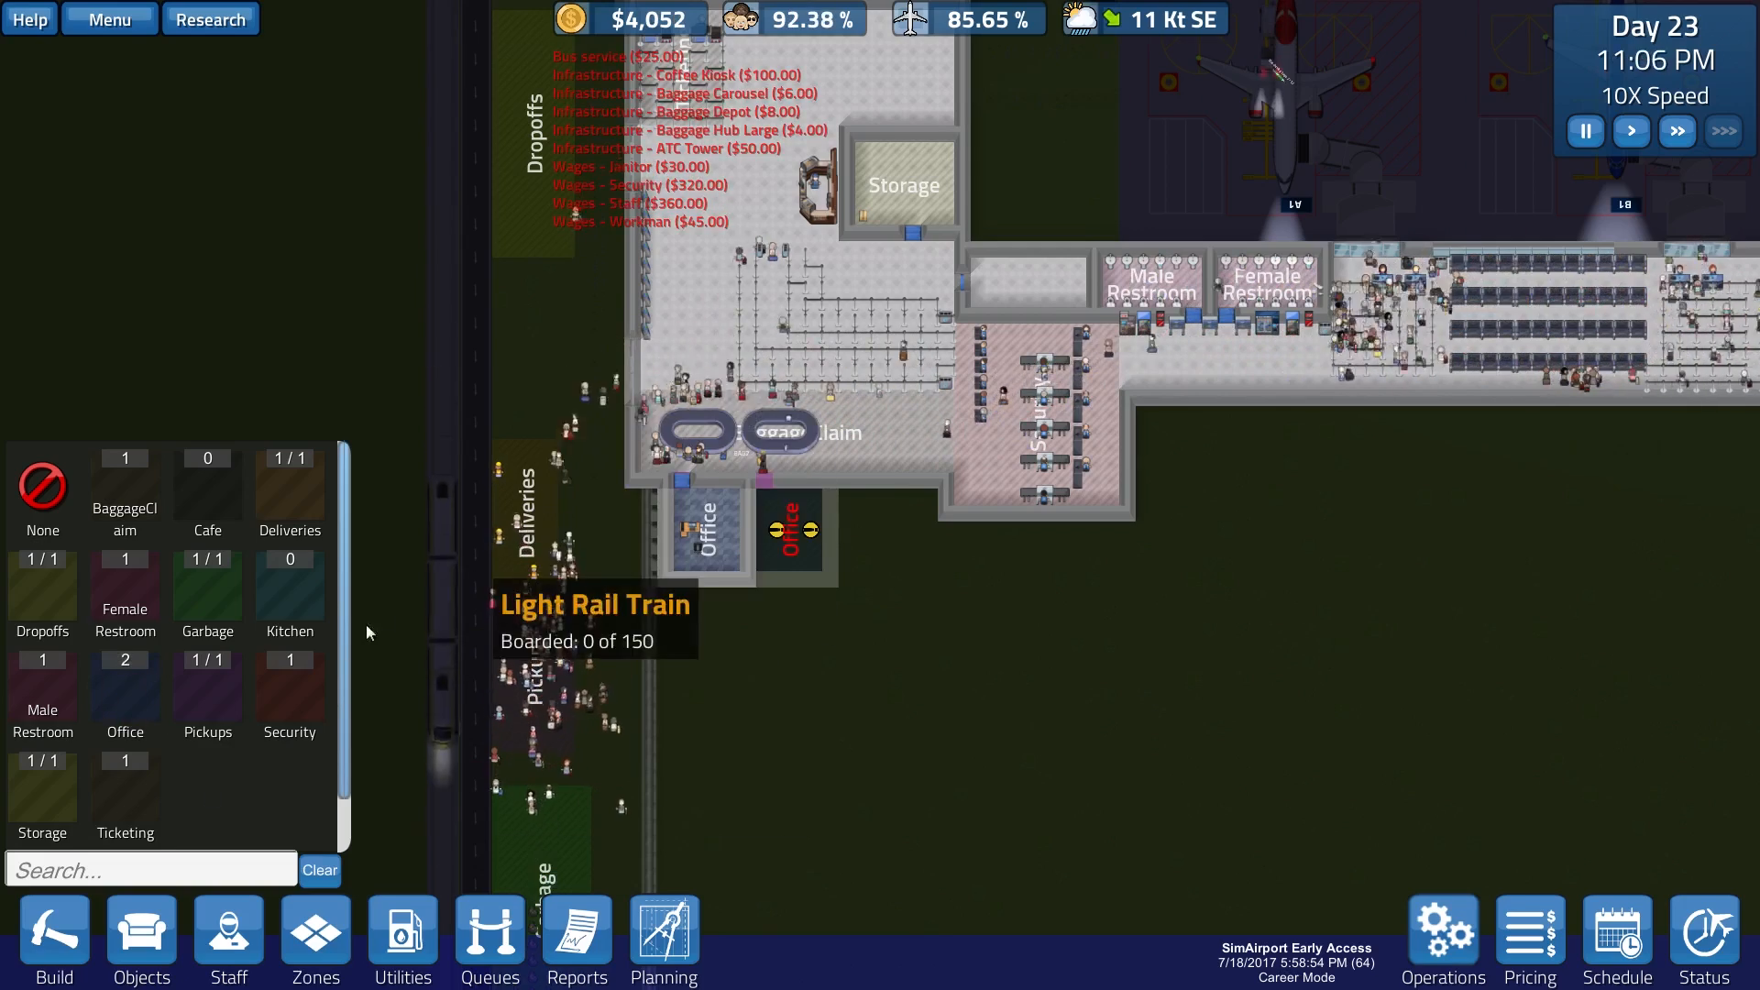
Step: Reset the zone choice and erase planning marks near the pickups area
click(317, 914)
click(317, 915)
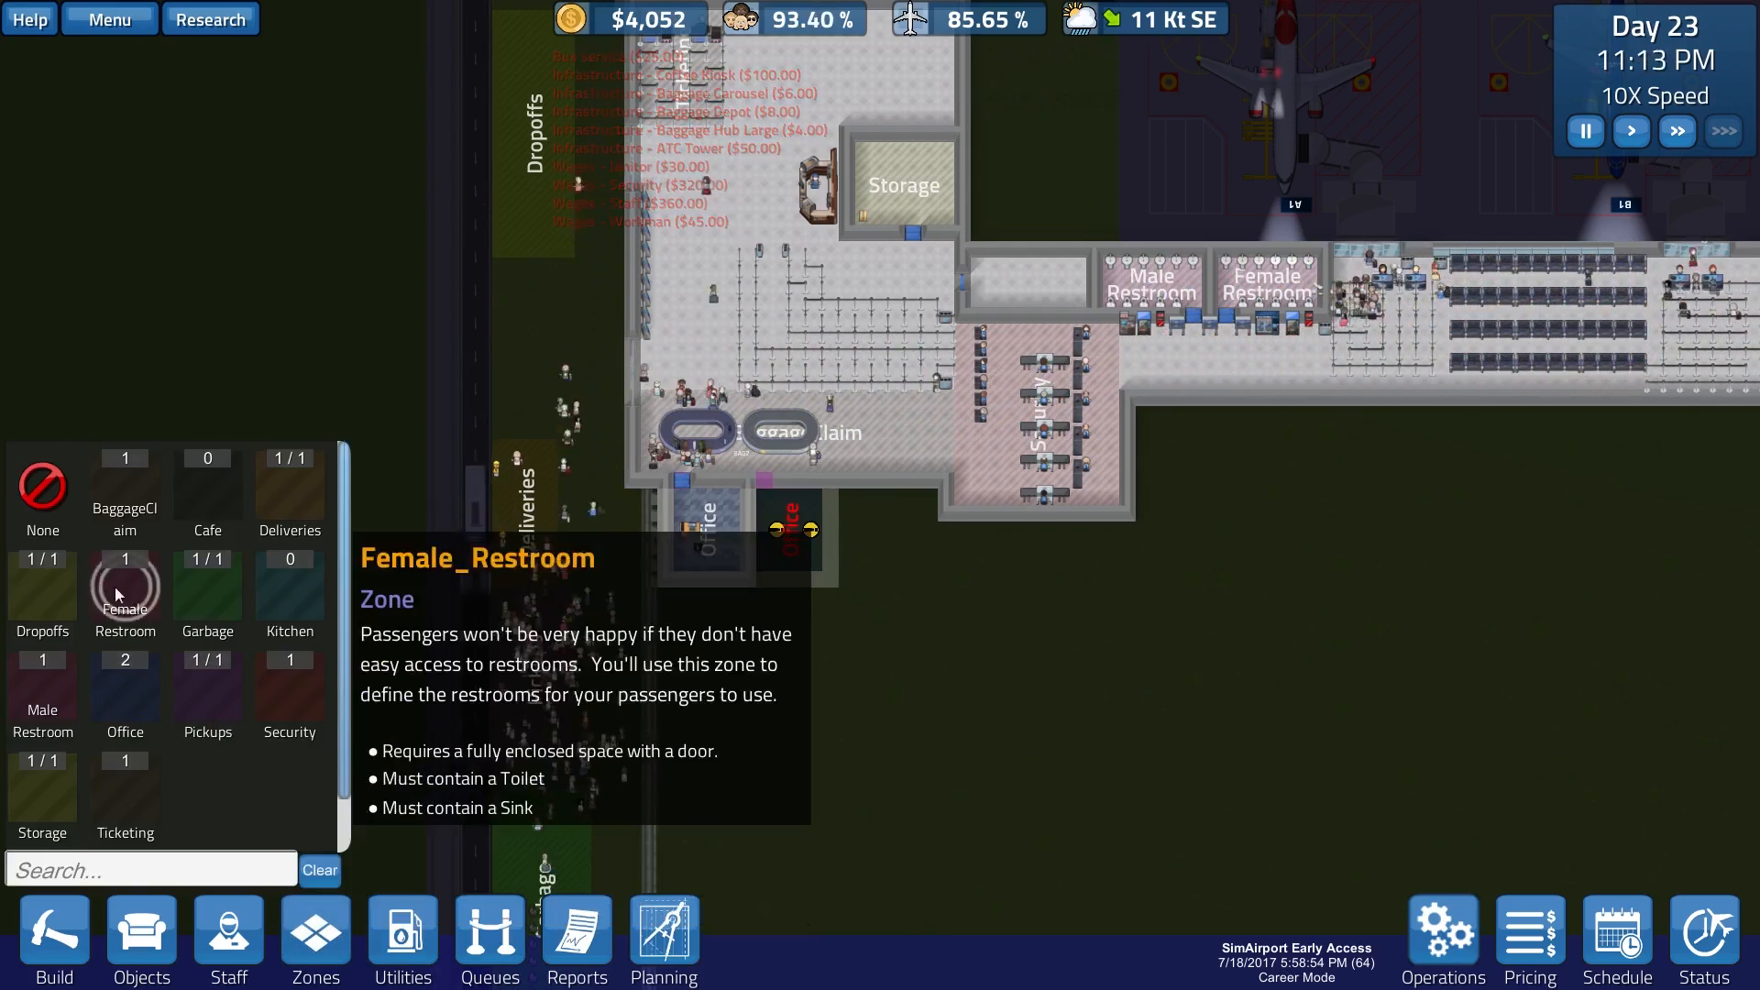
click(657, 932)
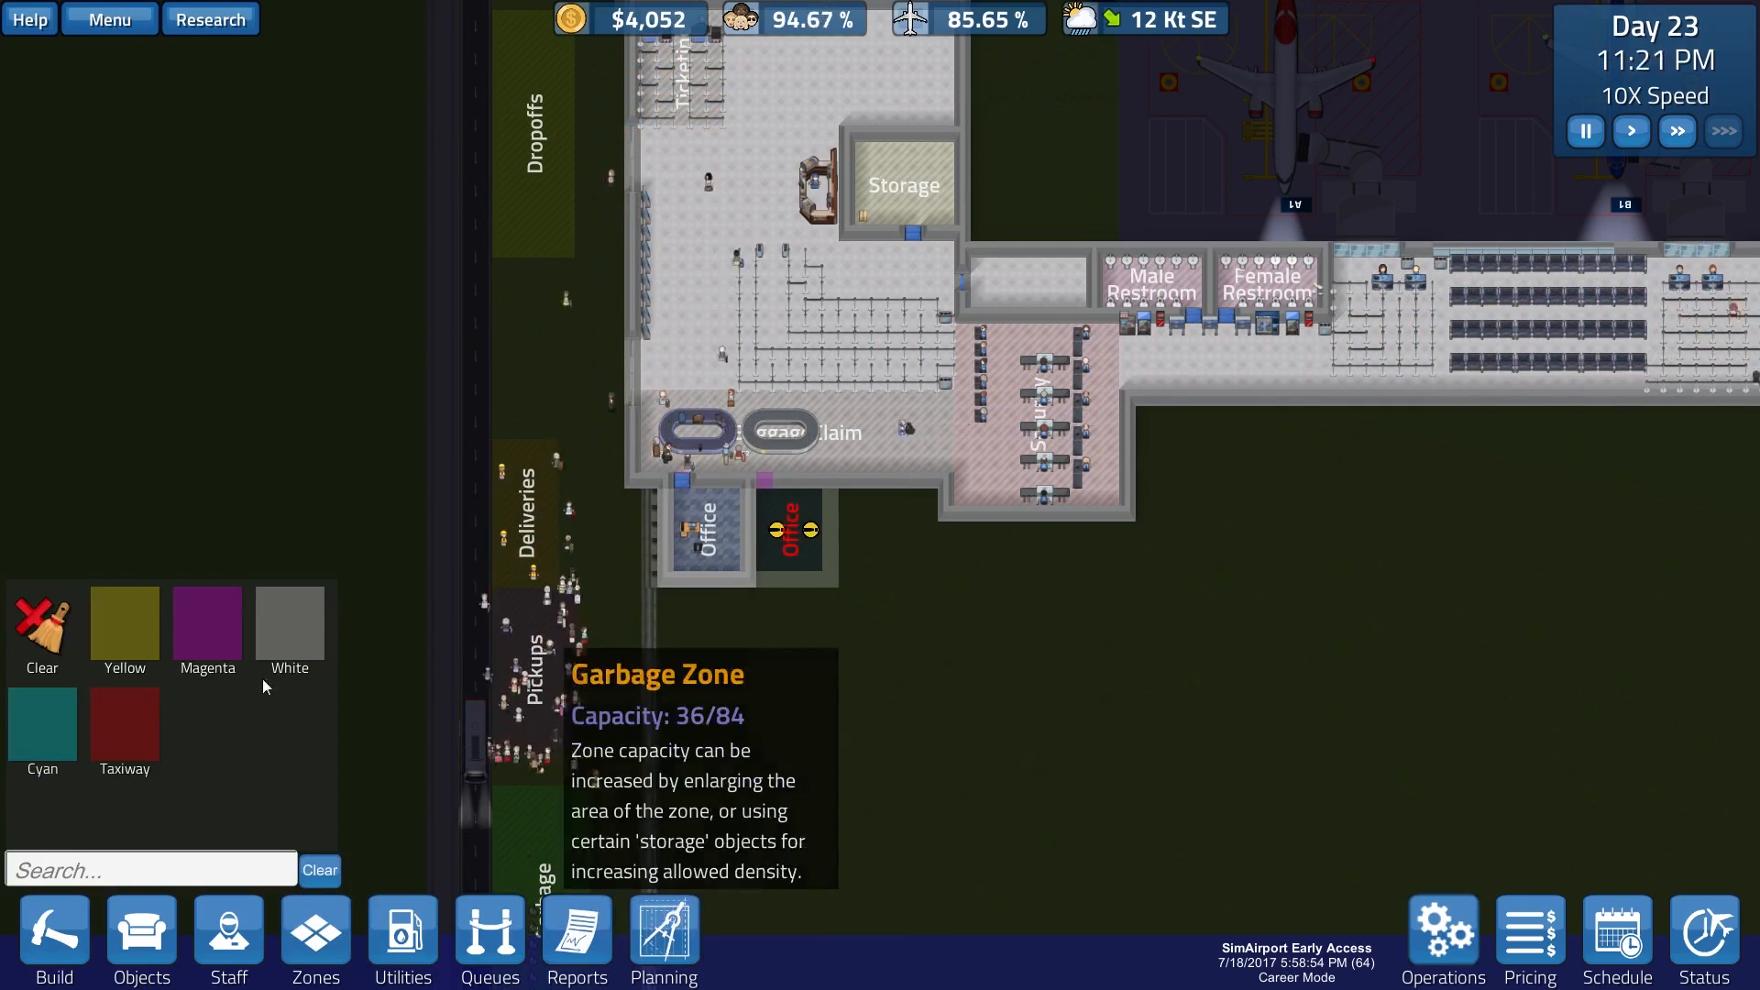
click(49, 626)
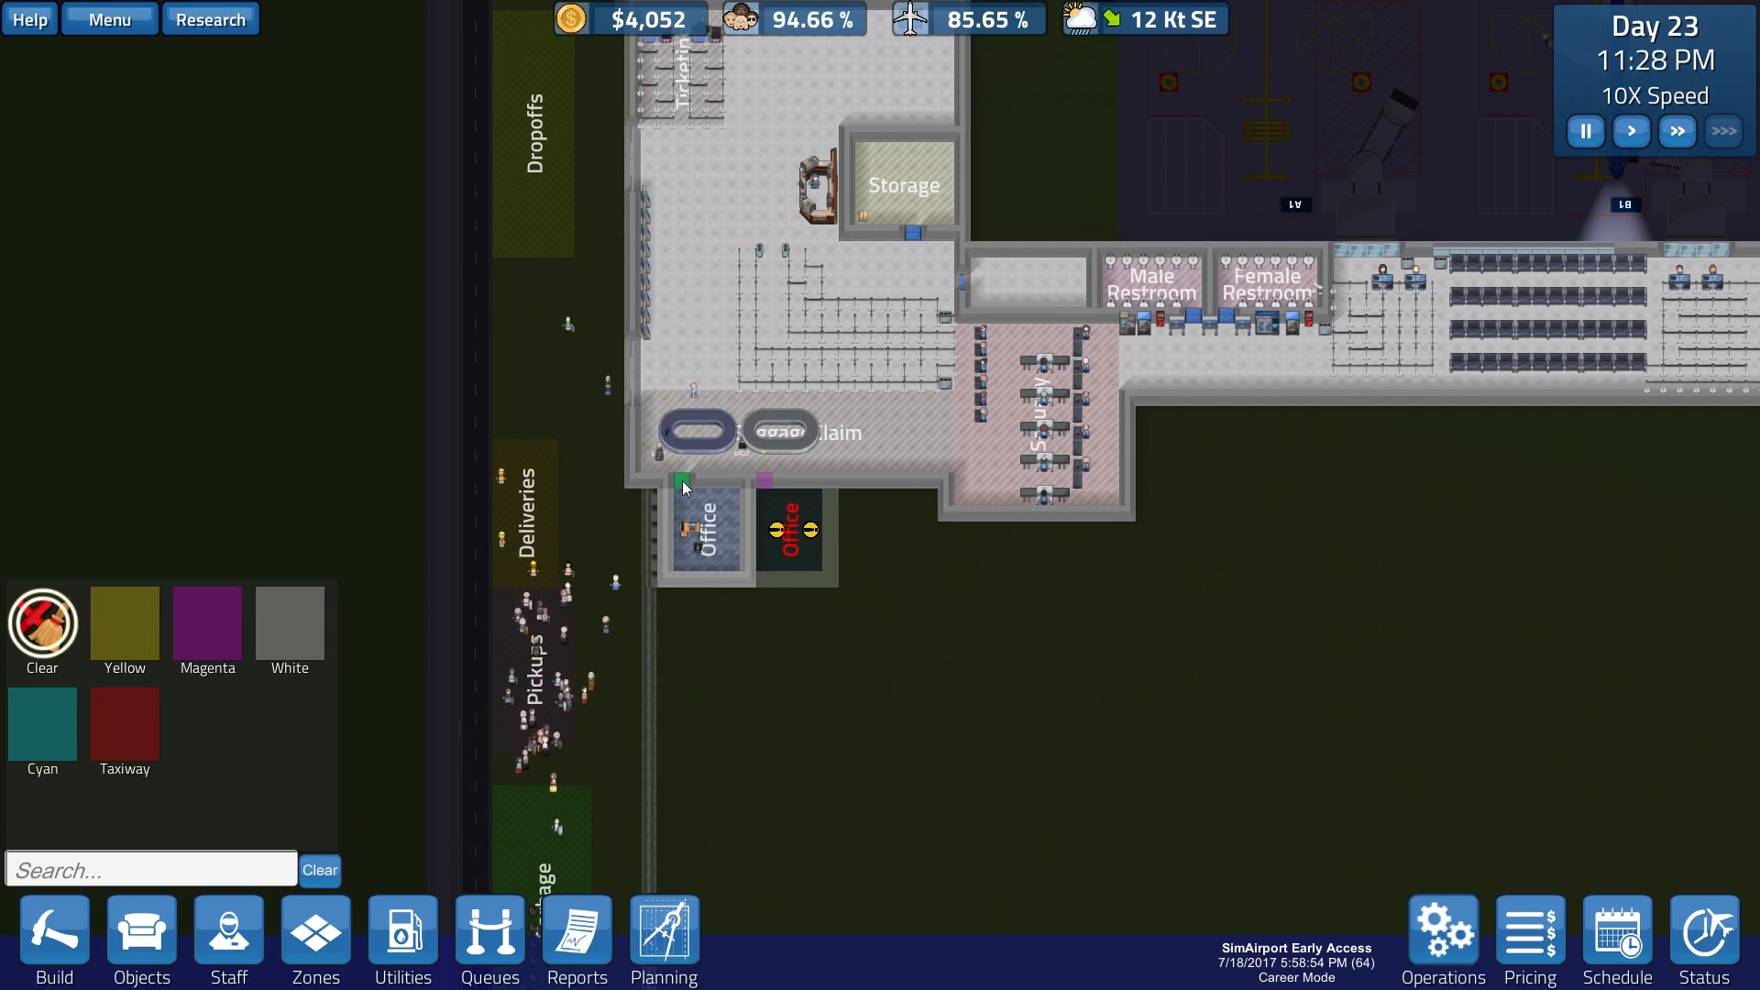
right_click(719, 527)
scroll(743, 700, up, 2)
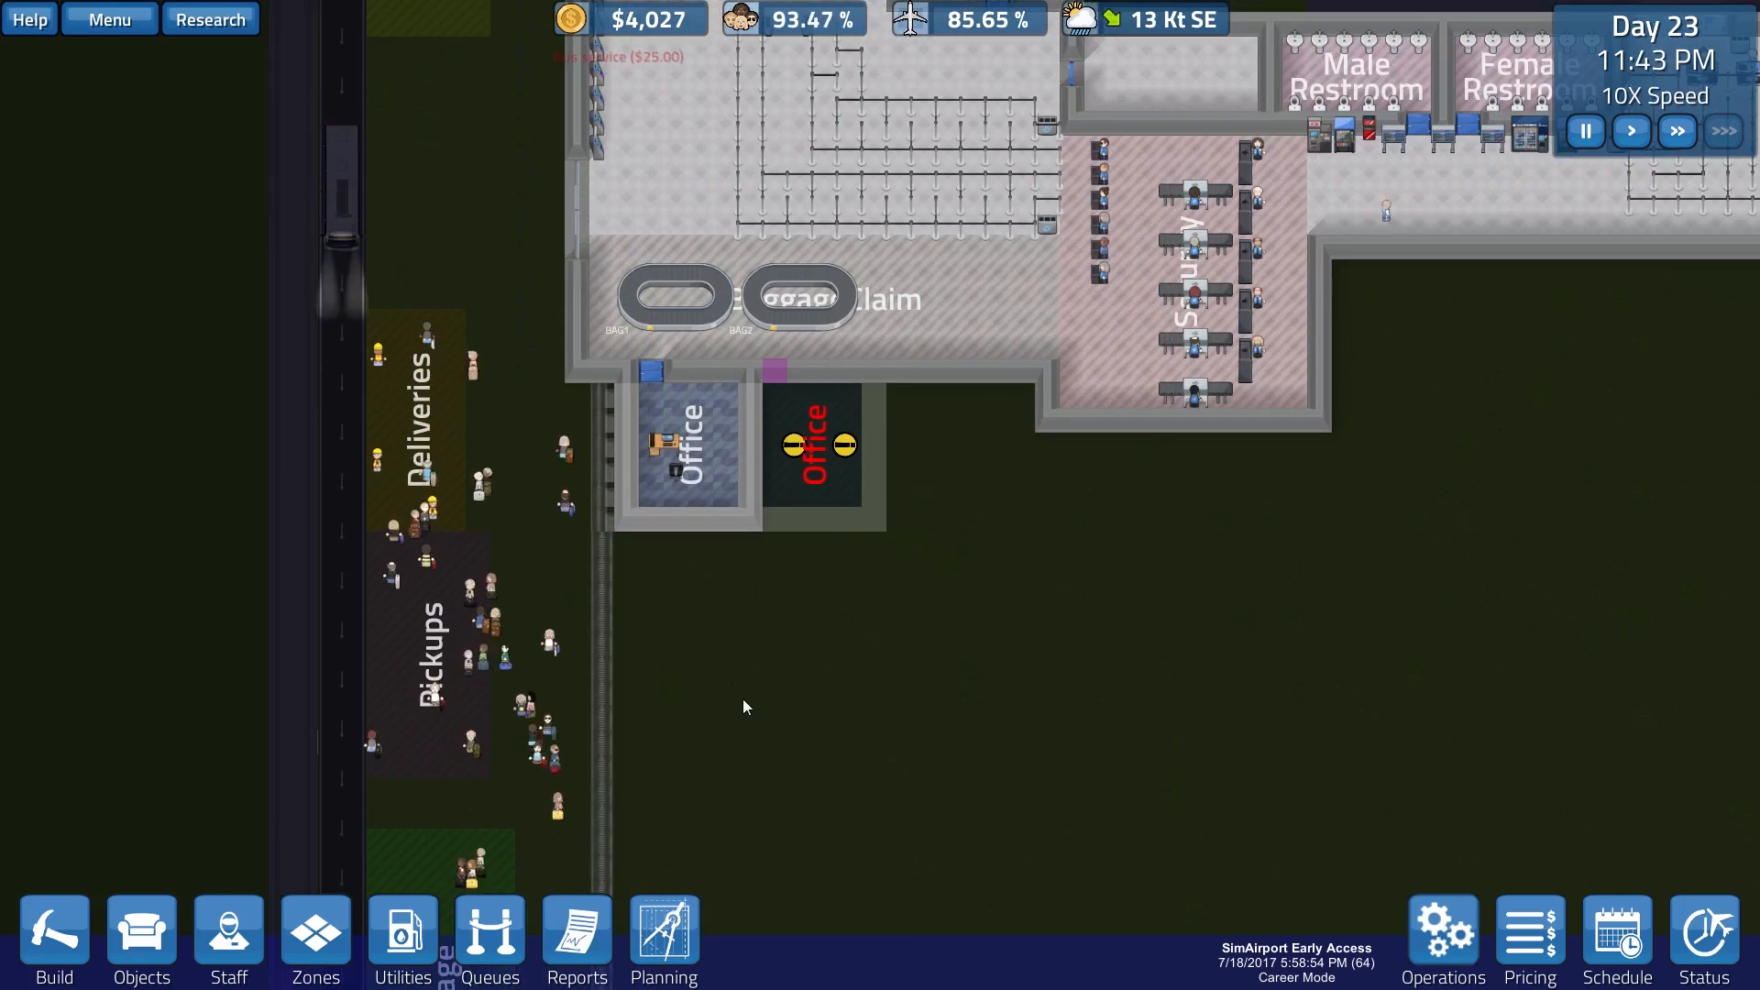
Step: Switch from the Objects catalogue to the Build catalogue of floors and walls
click(230, 940)
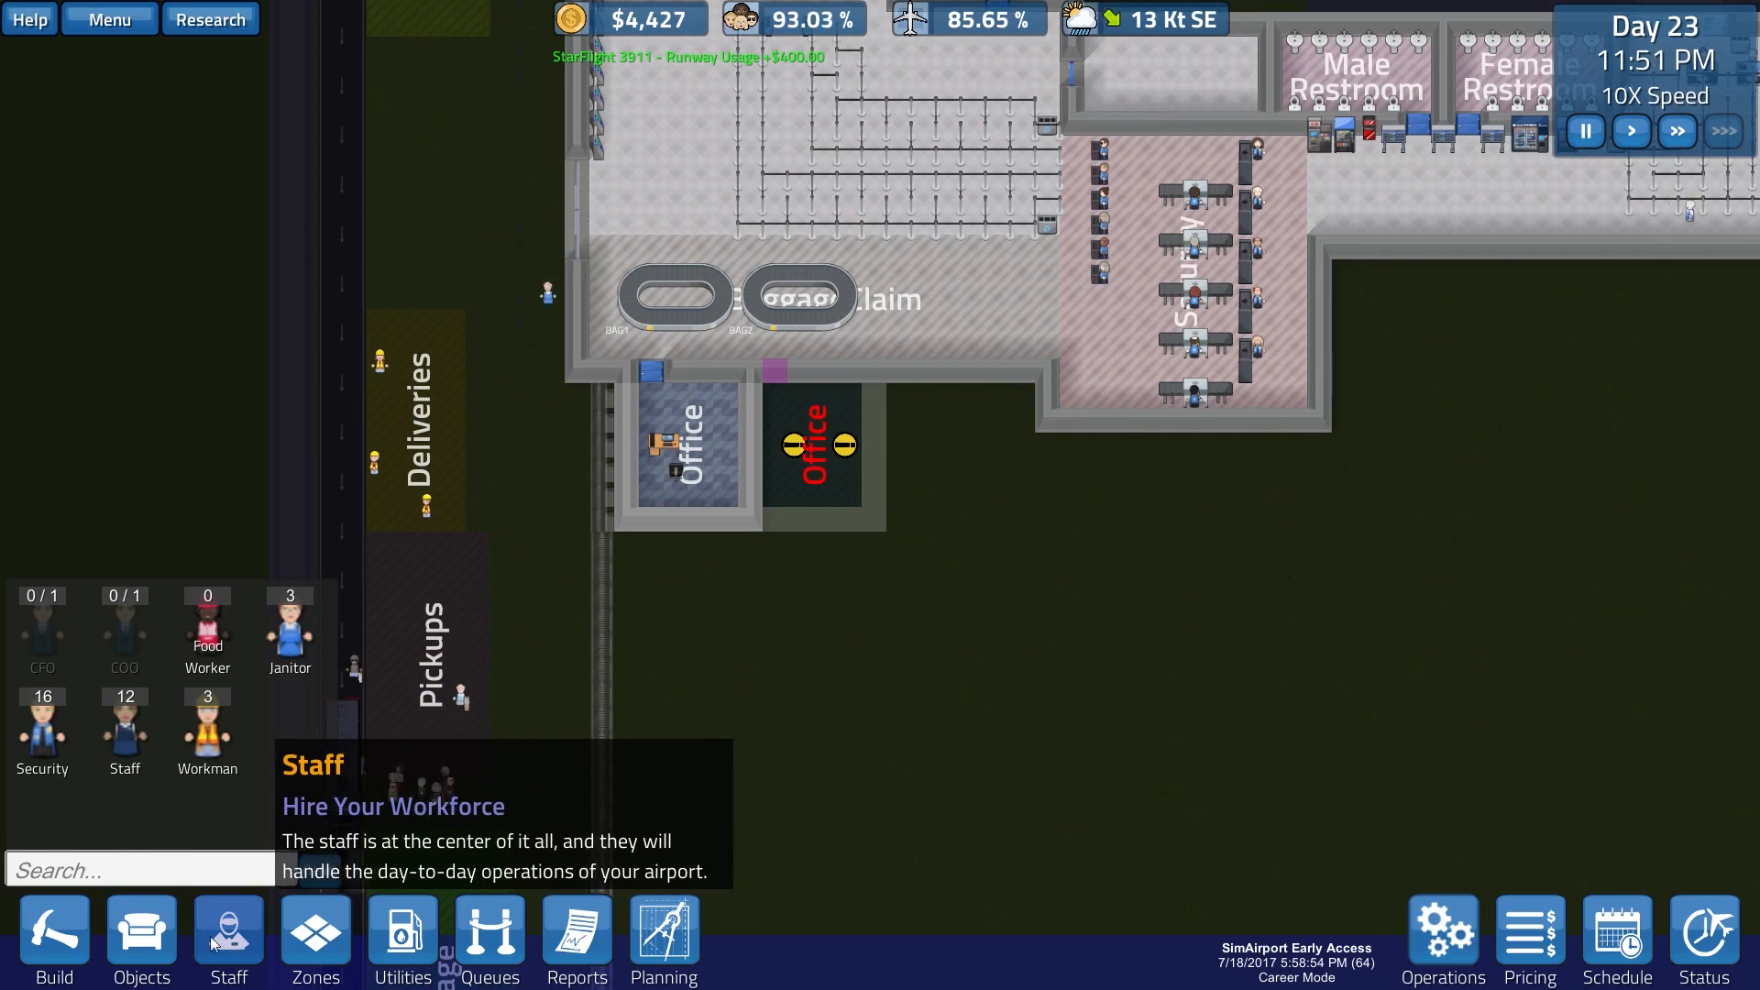
click(169, 952)
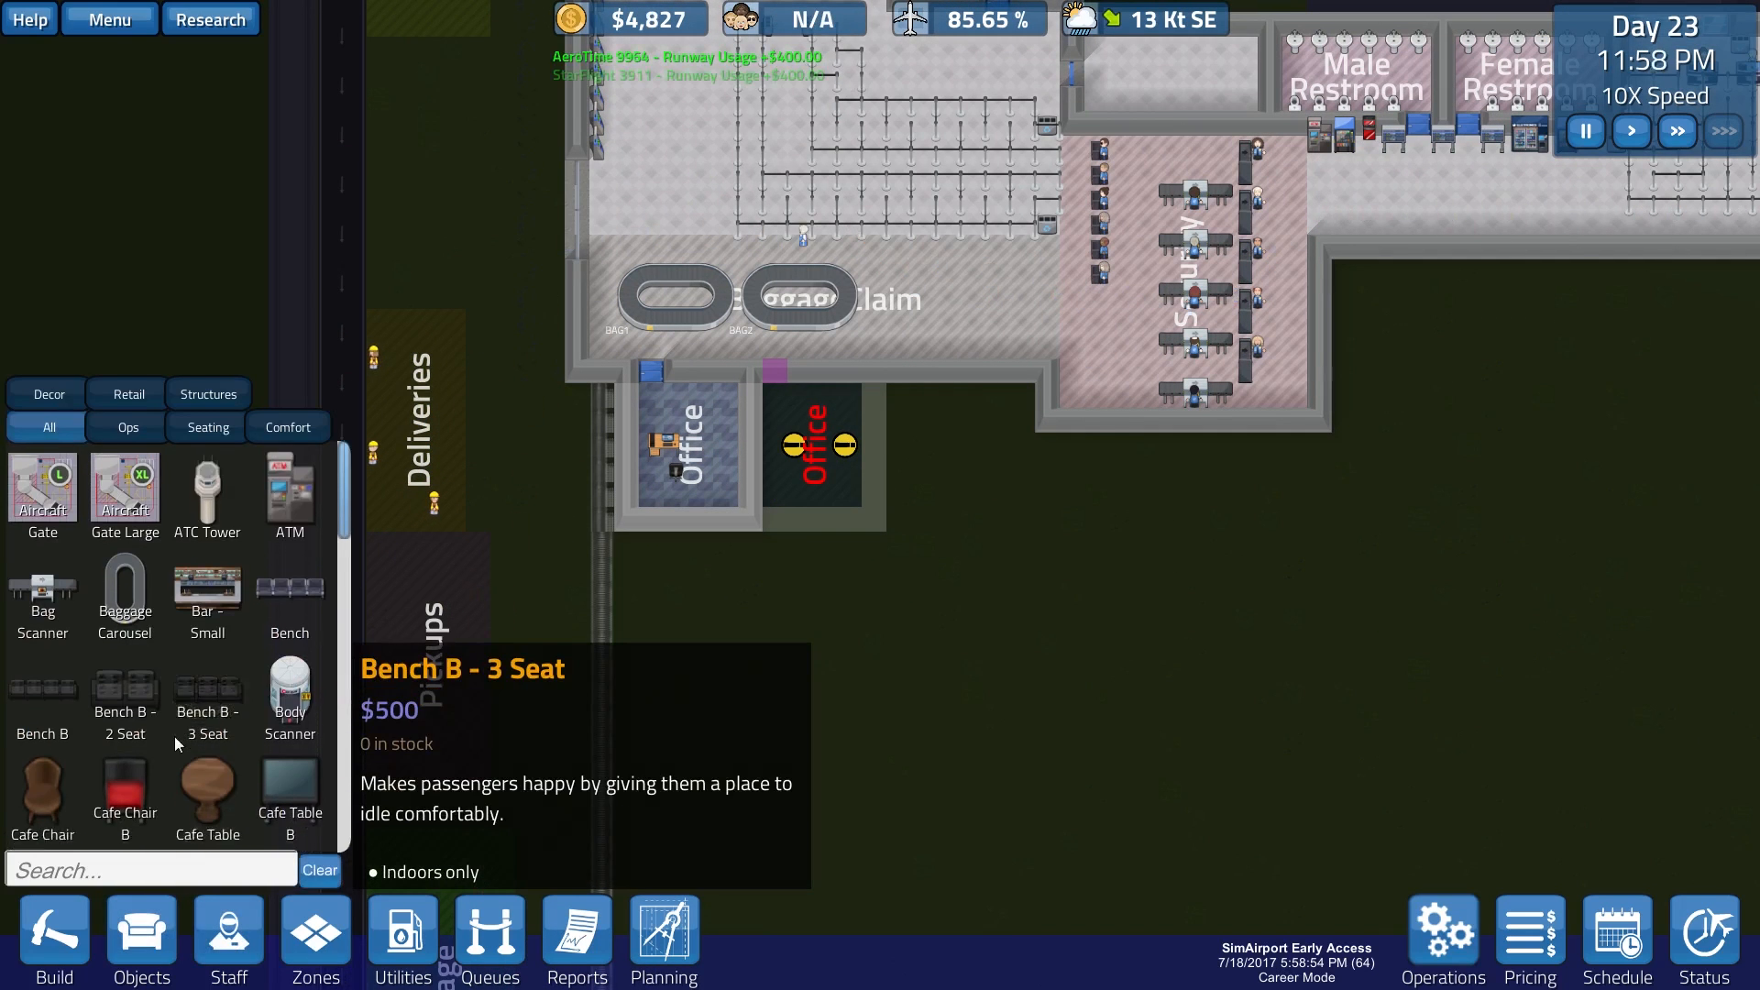
scroll(174, 736, down, 3)
scroll(175, 736, down, 2)
scroll(176, 736, down, 3)
scroll(174, 735, down, 2)
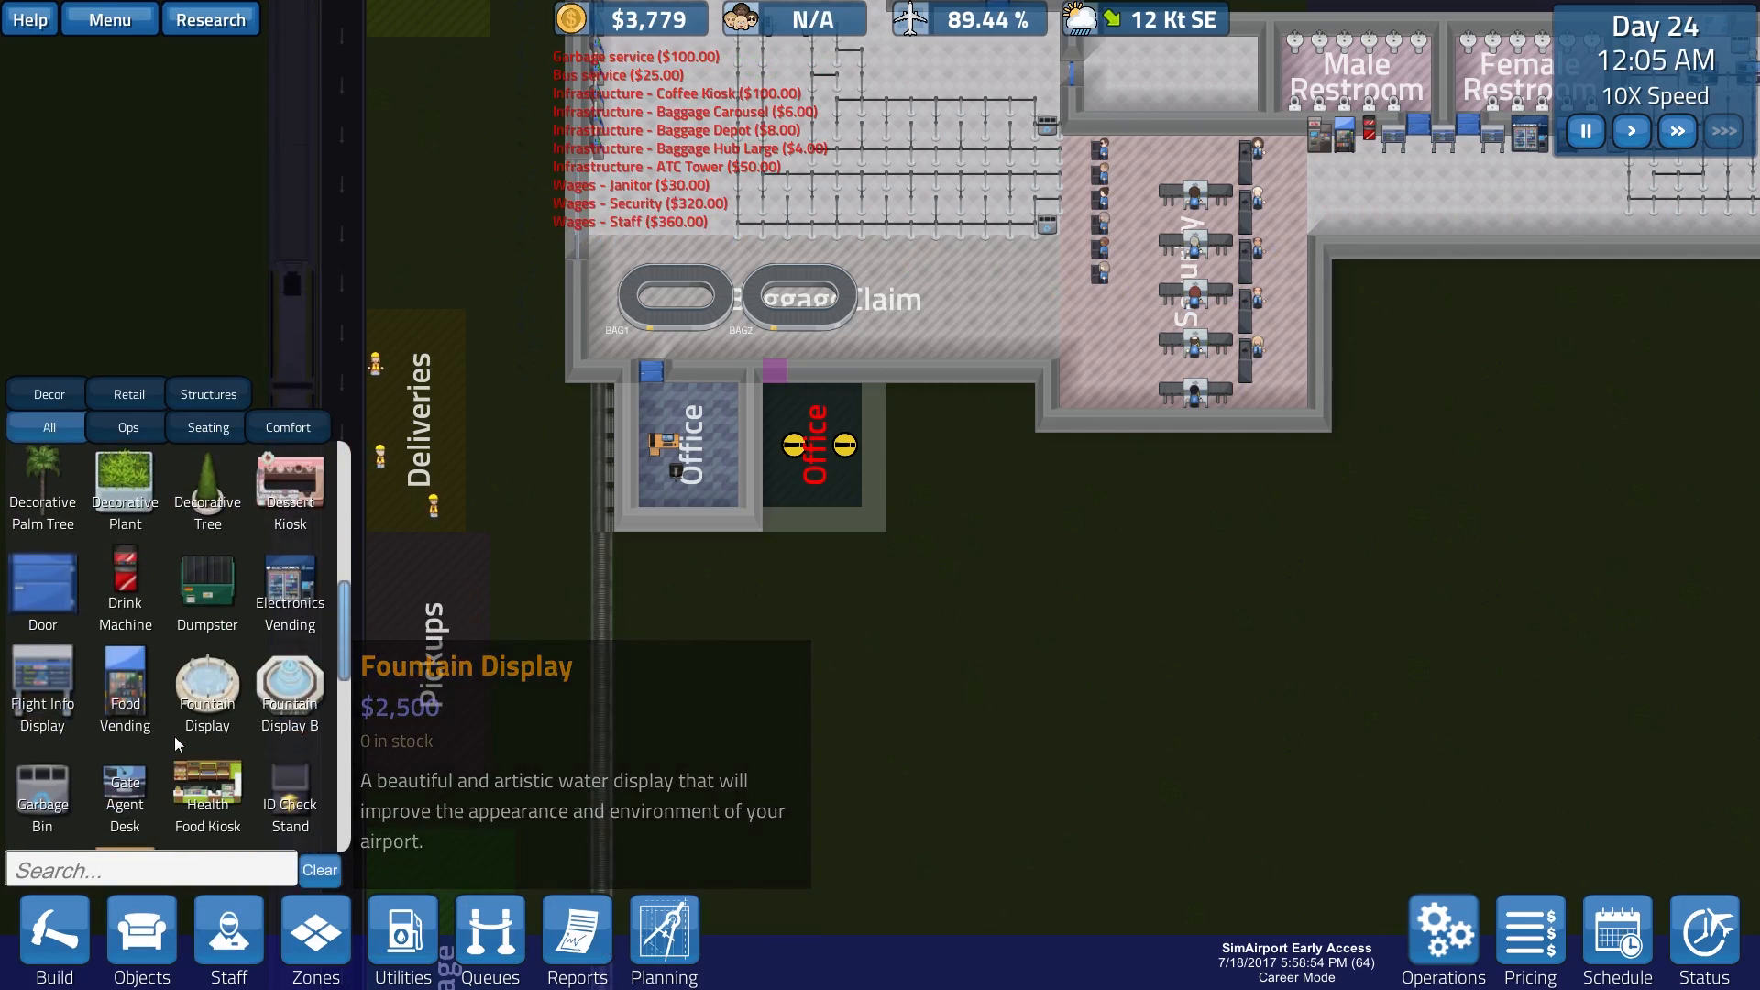
click(131, 939)
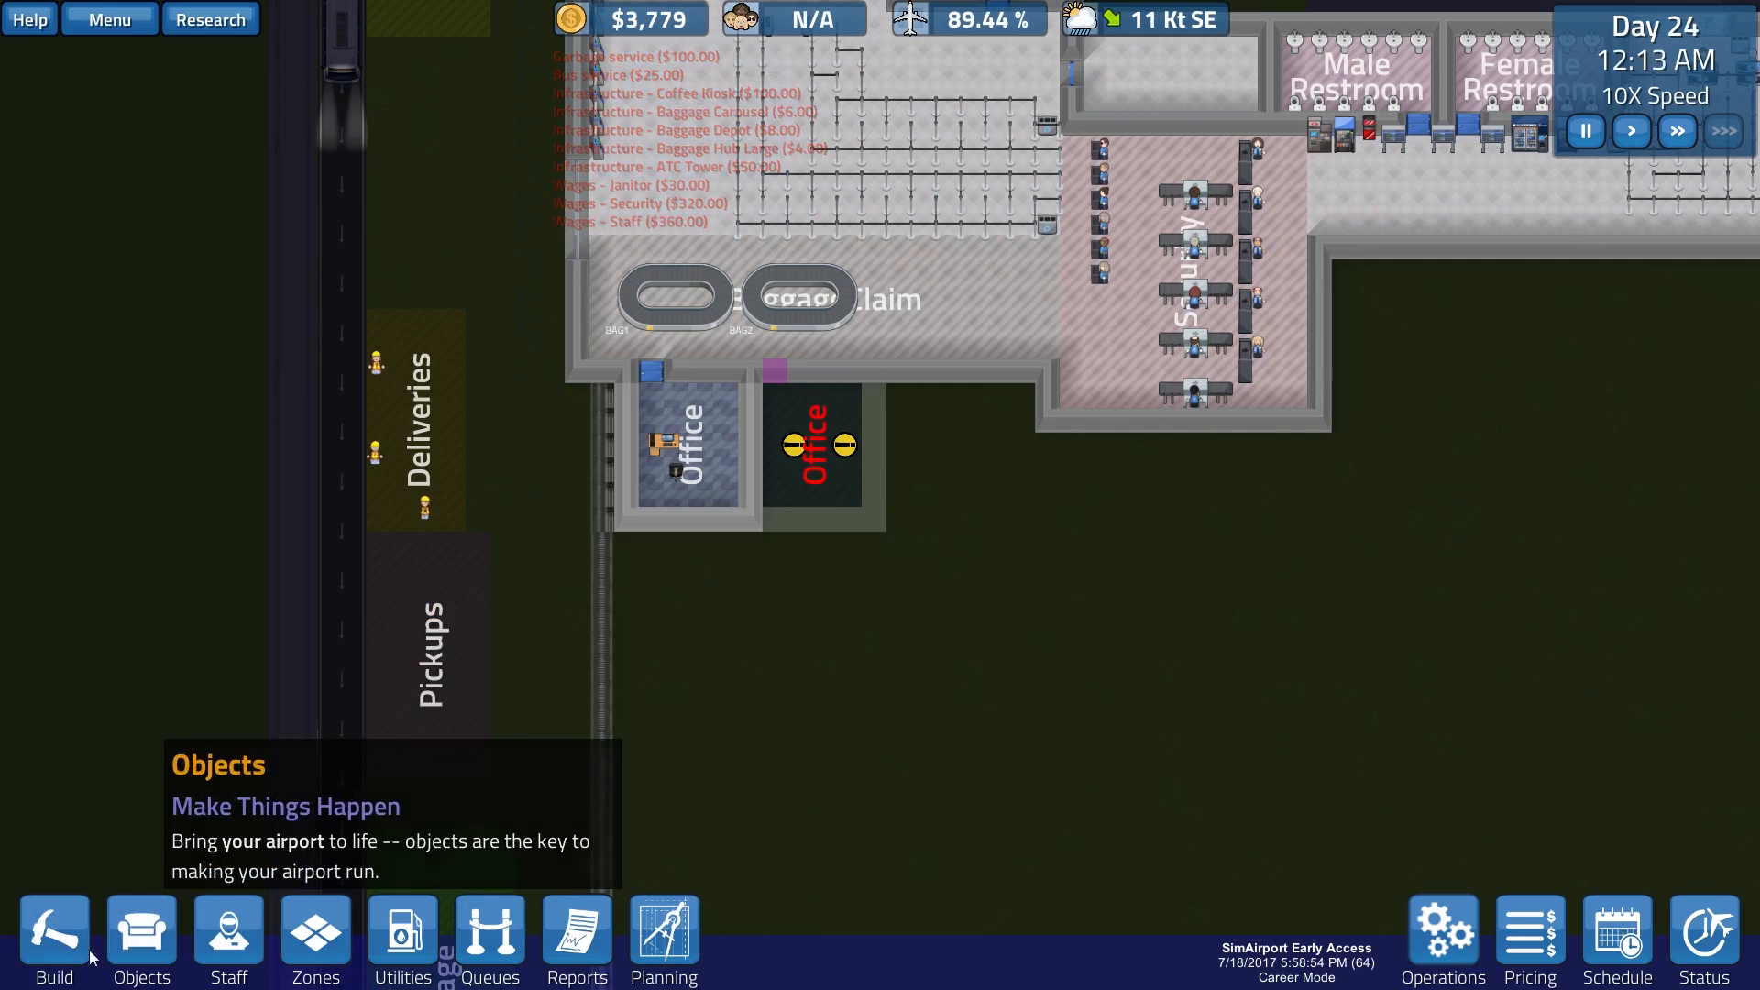
click(125, 940)
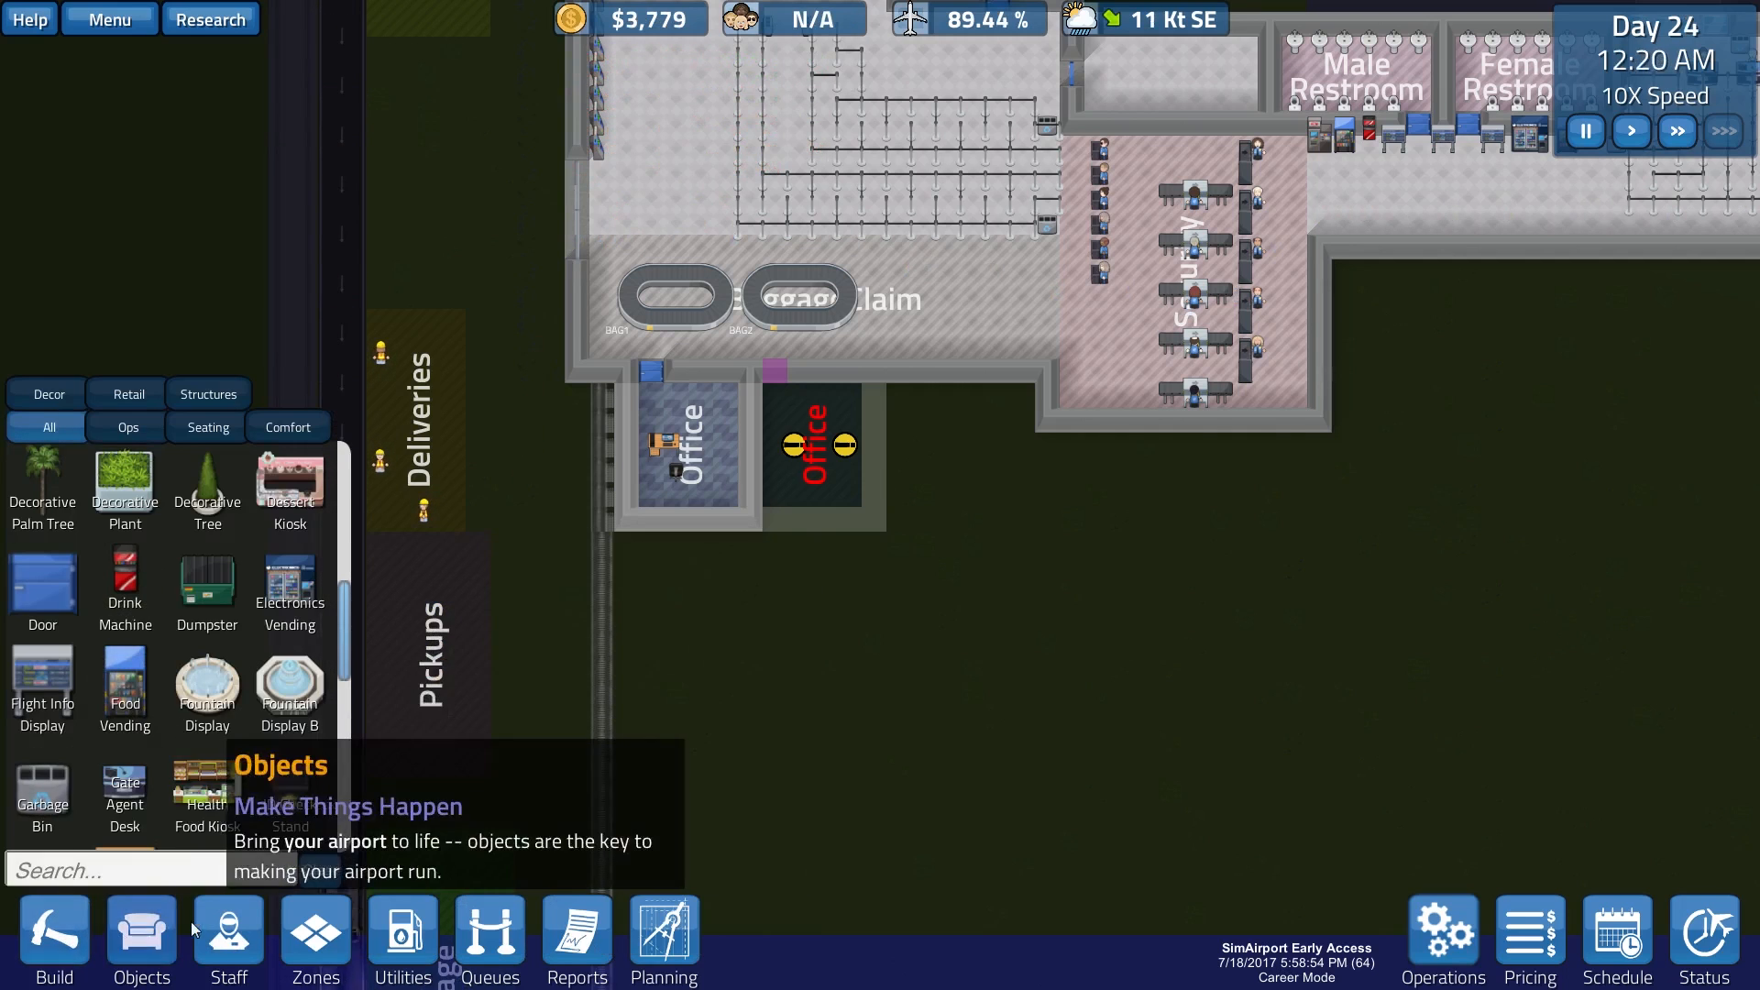
click(79, 929)
scroll(122, 643, up, 2)
scroll(170, 589, up, 3)
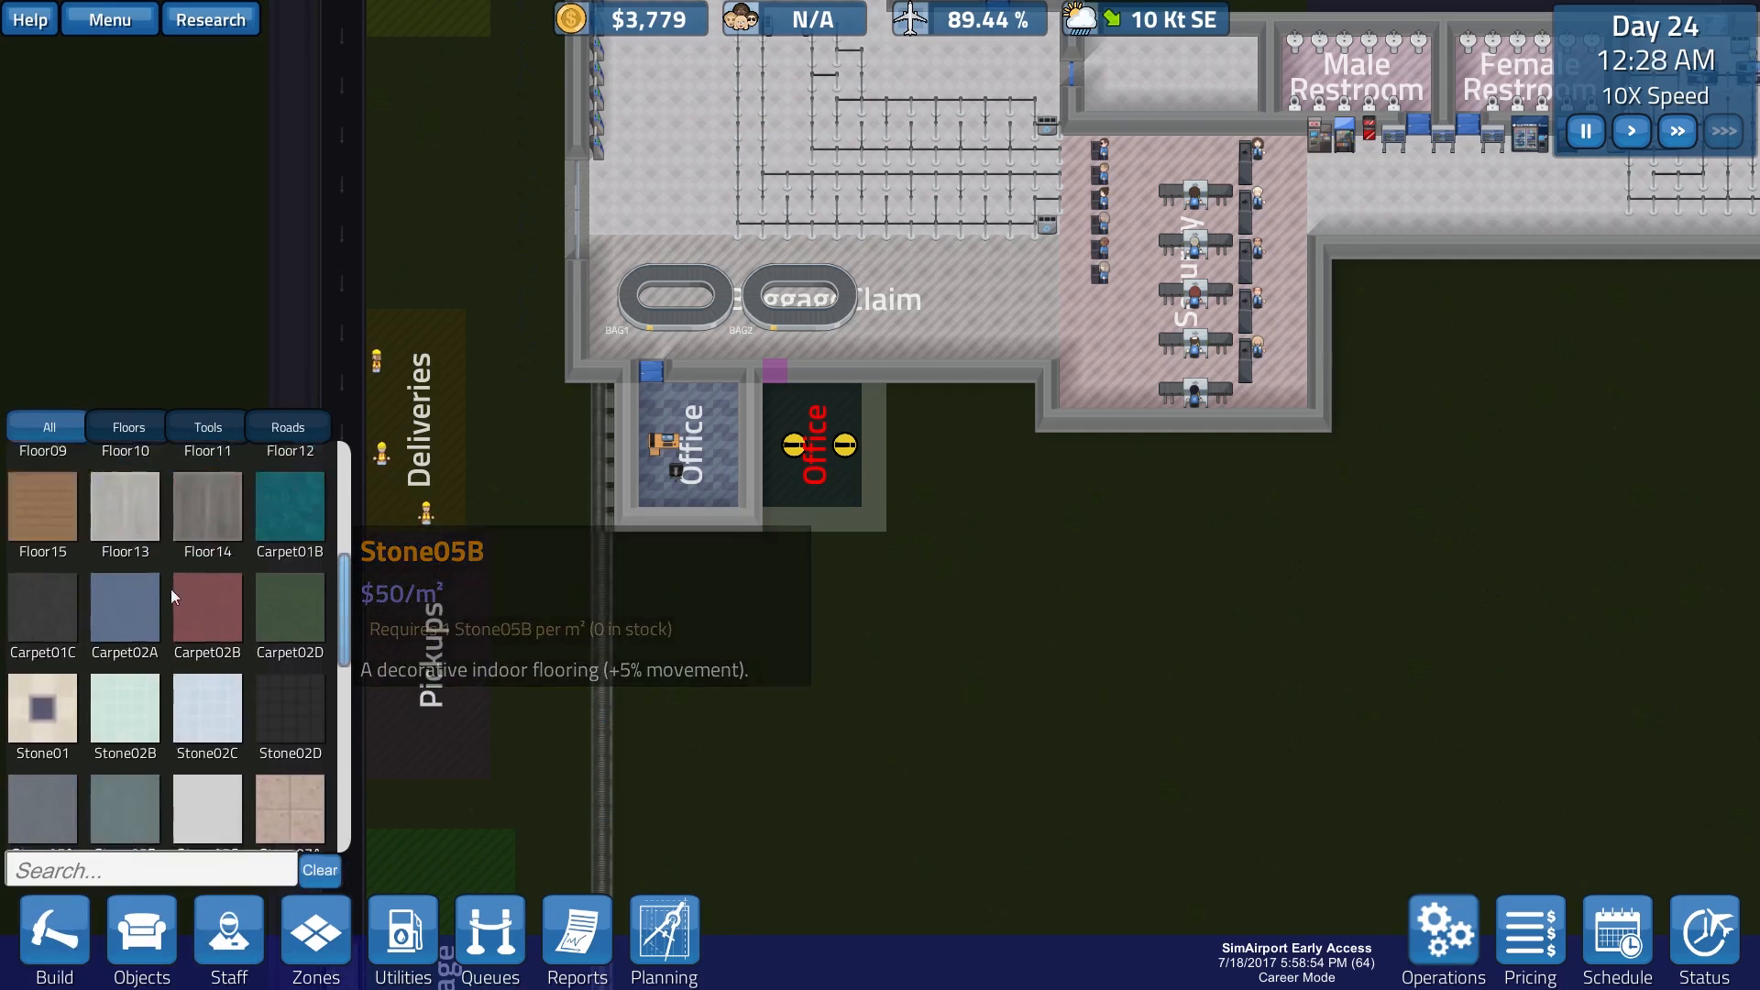
scroll(171, 588, up, 3)
scroll(171, 589, down, 1)
scroll(171, 589, down, 3)
scroll(171, 590, down, 3)
scroll(170, 589, down, 1)
Step: Build a $750 window along the blue office's left wall
click(137, 714)
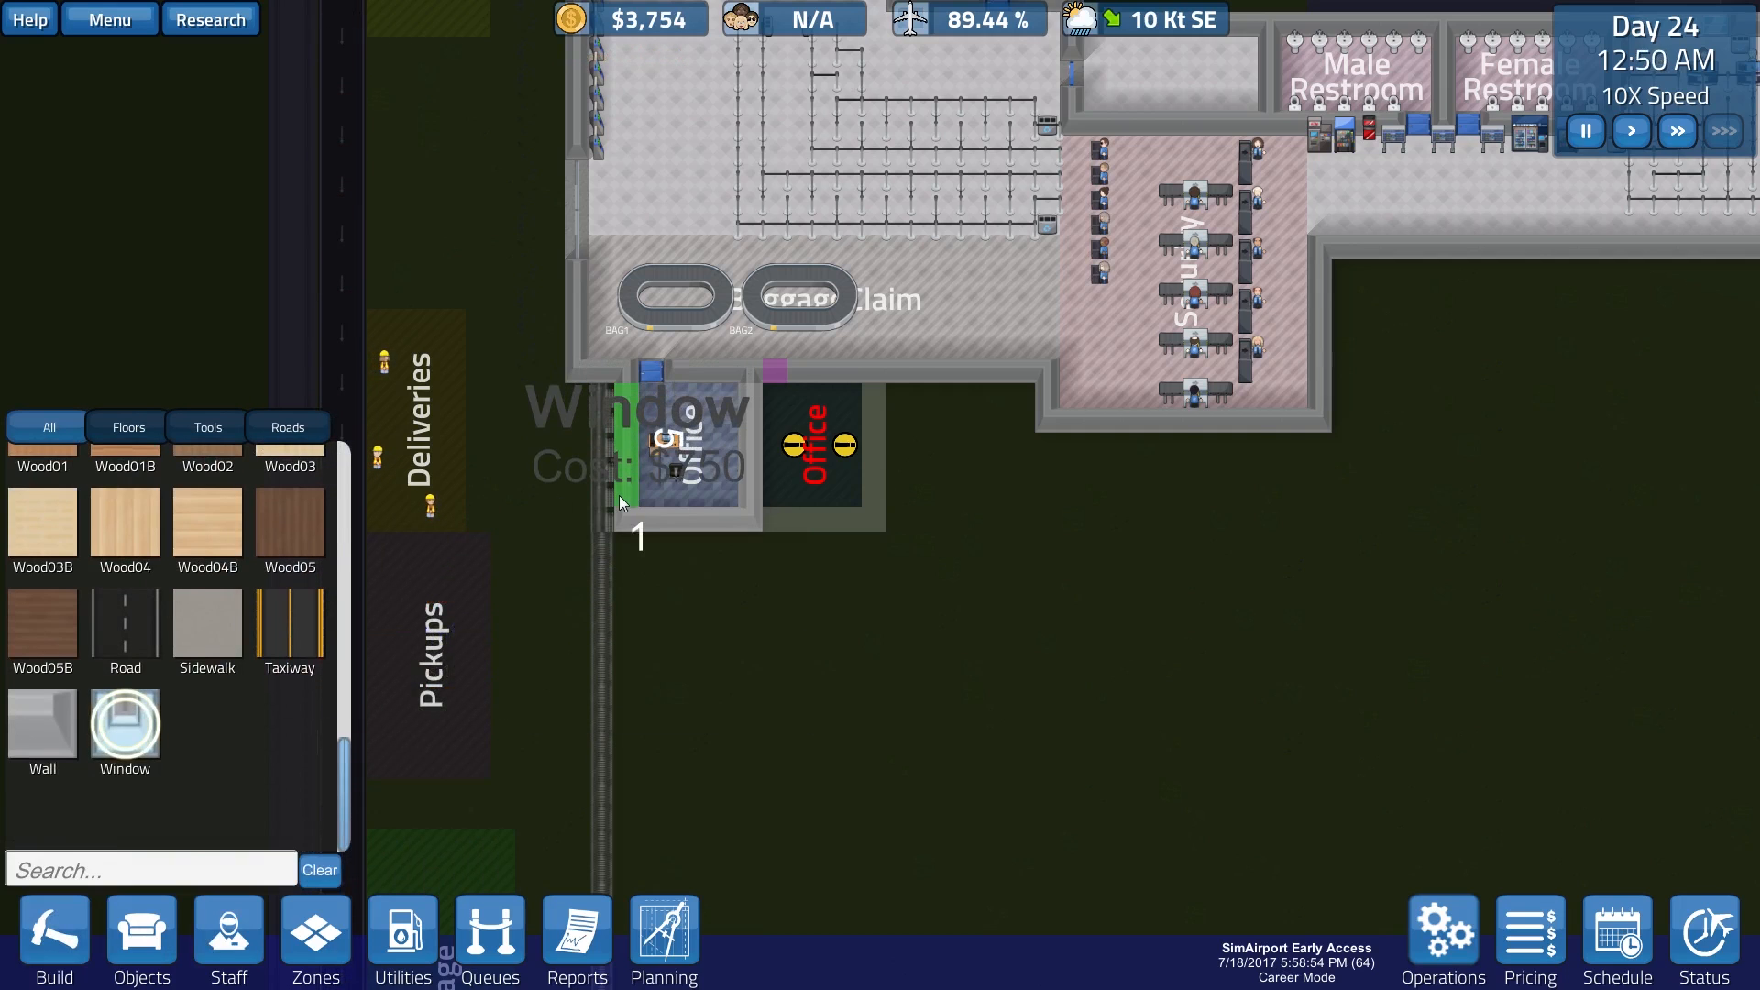
drag(632, 402, 619, 495)
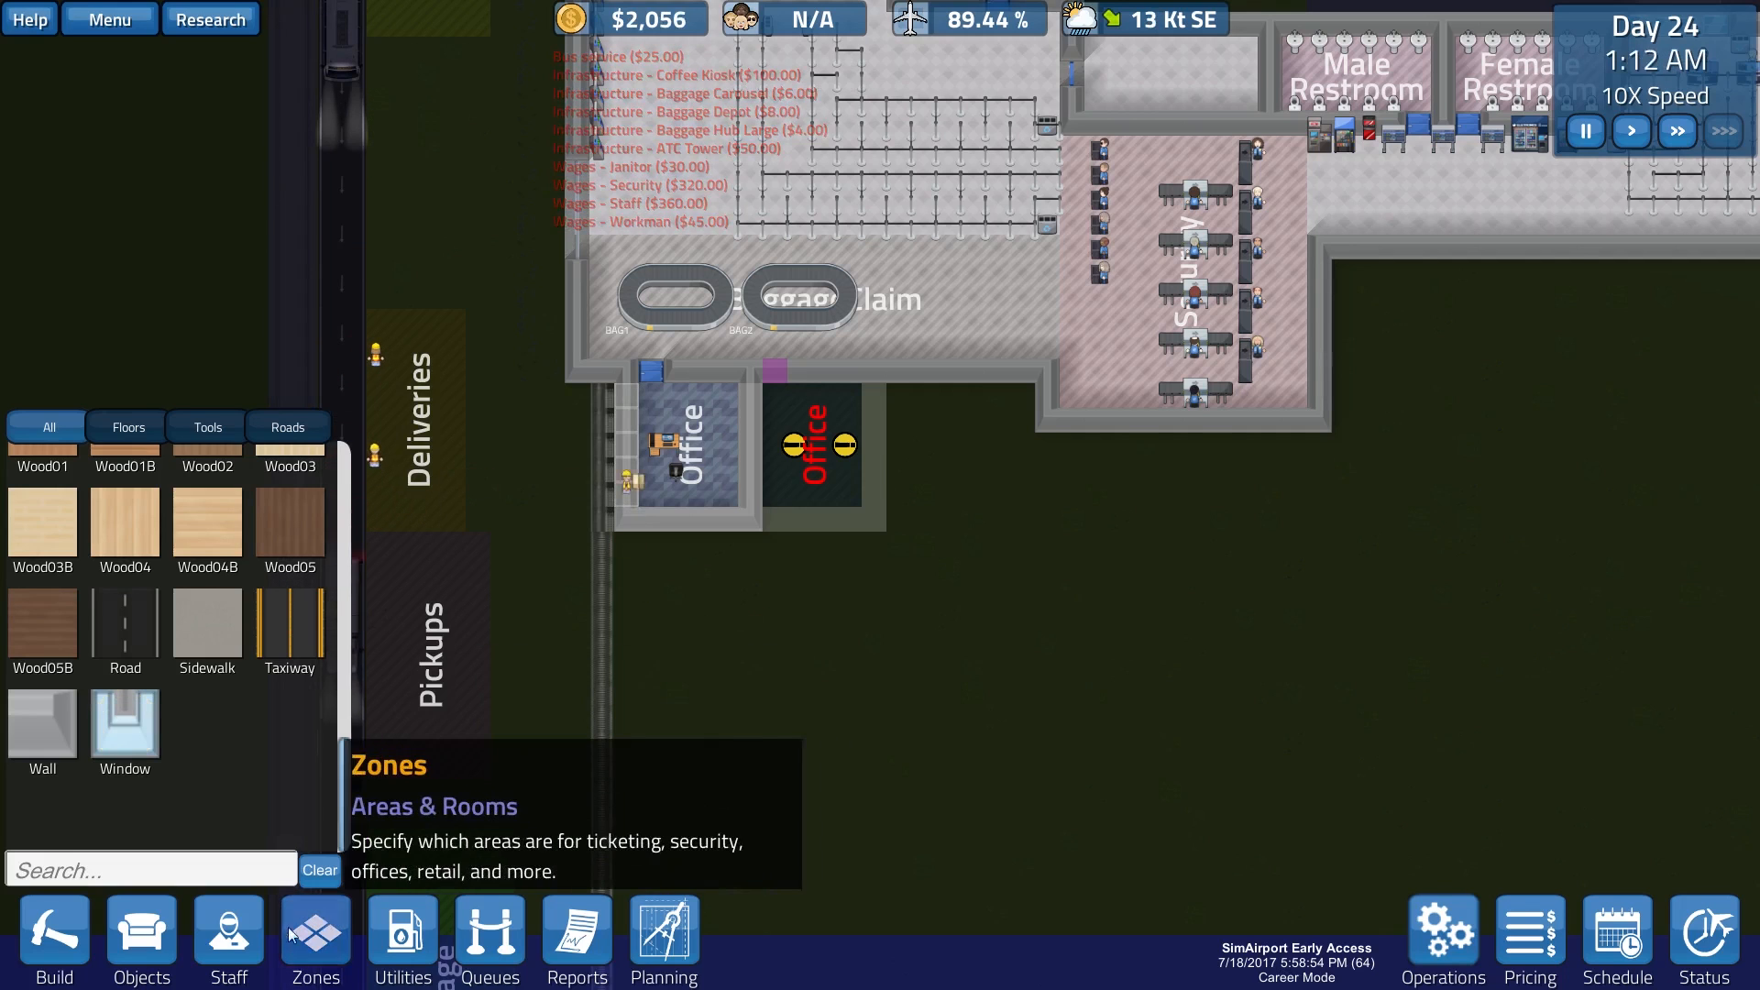
click(249, 928)
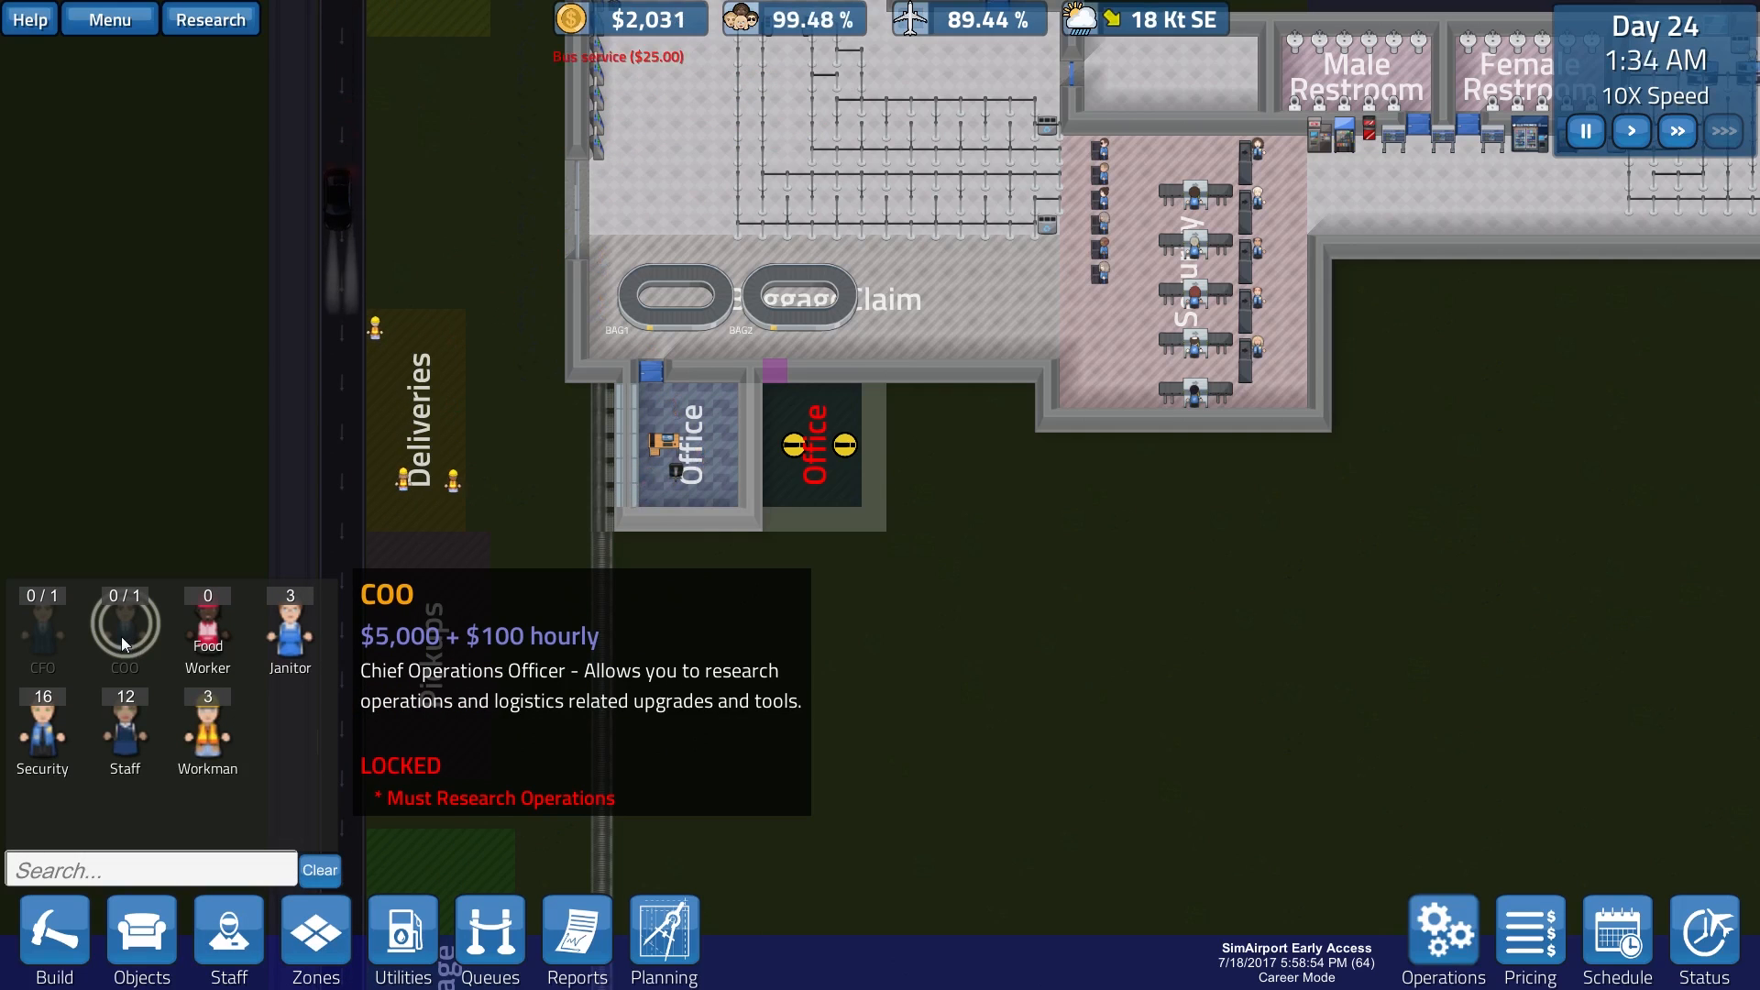
click(239, 28)
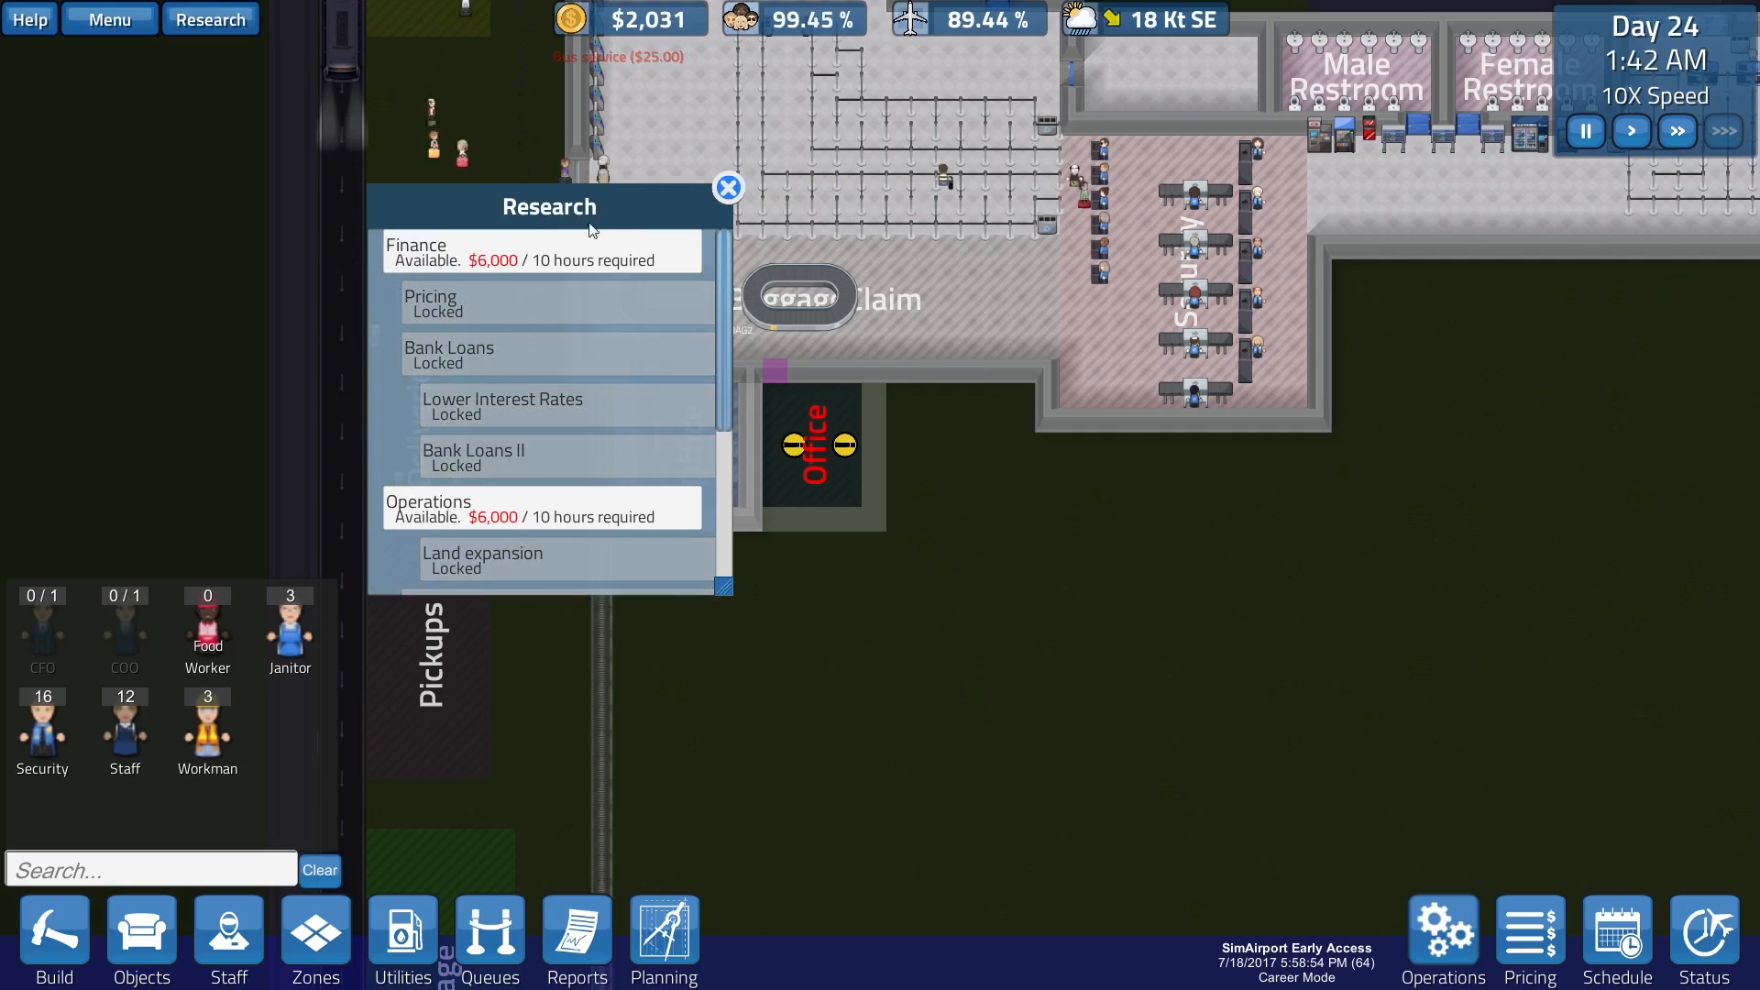
mouse_move(523, 252)
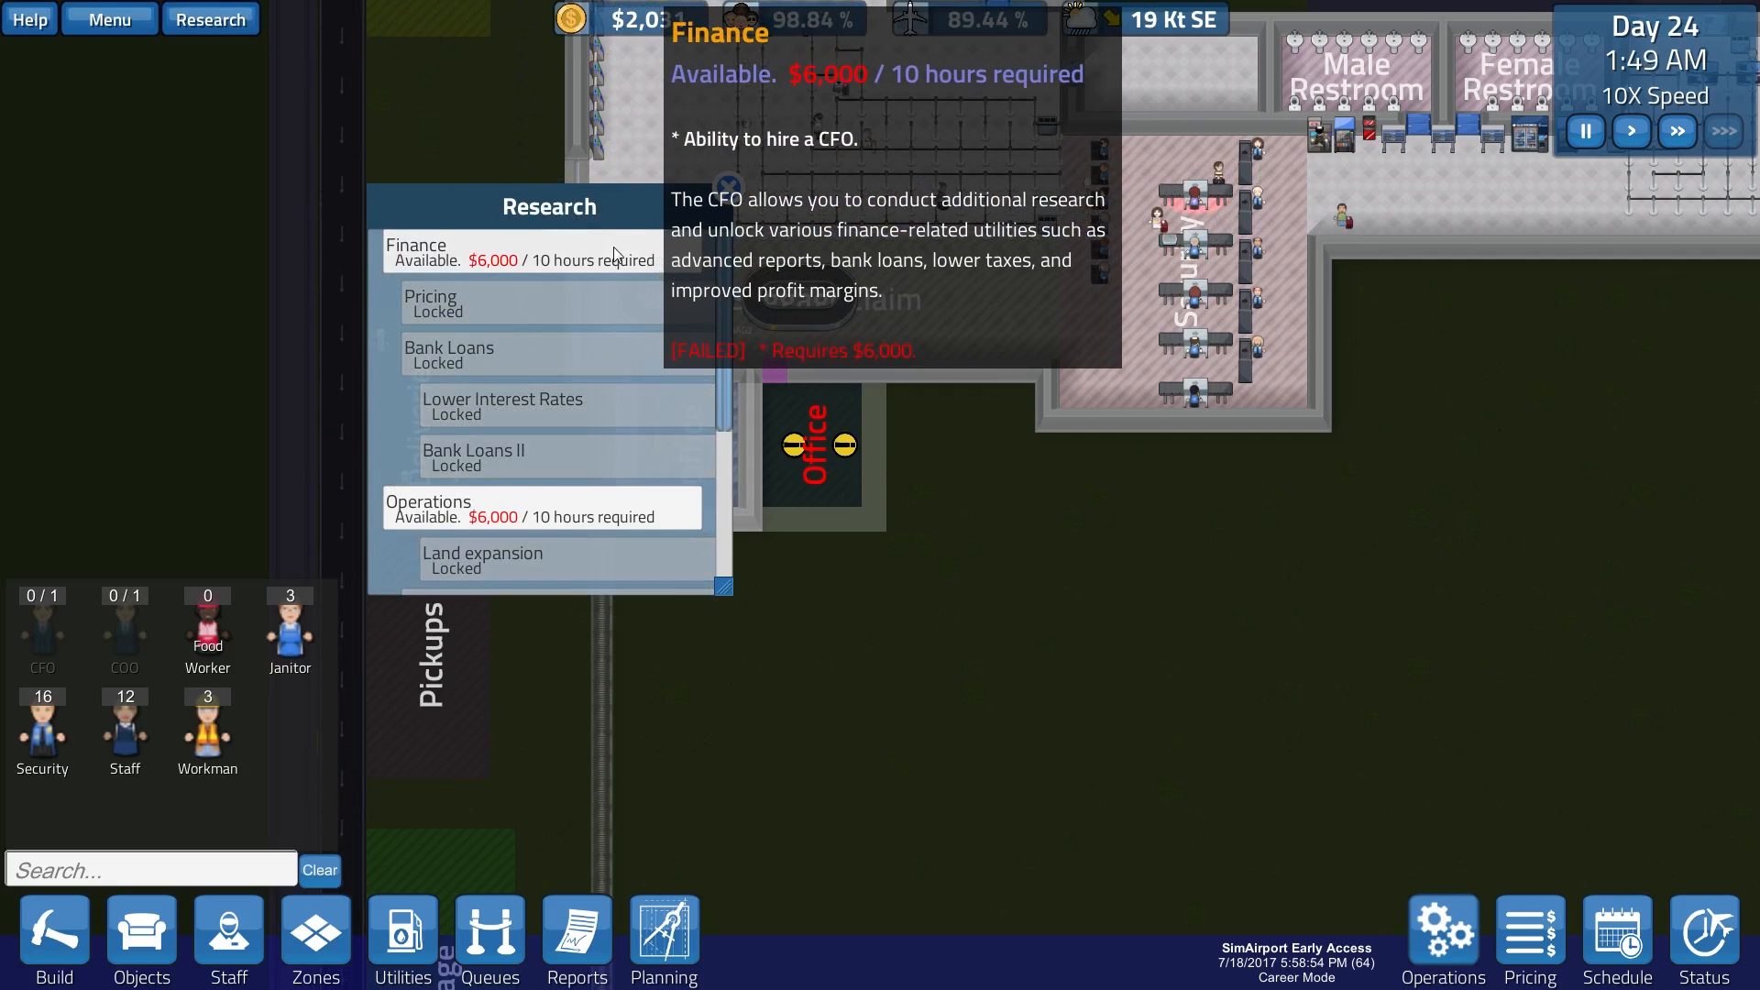
scroll(618, 493, down, 1)
scroll(618, 495, down, 5)
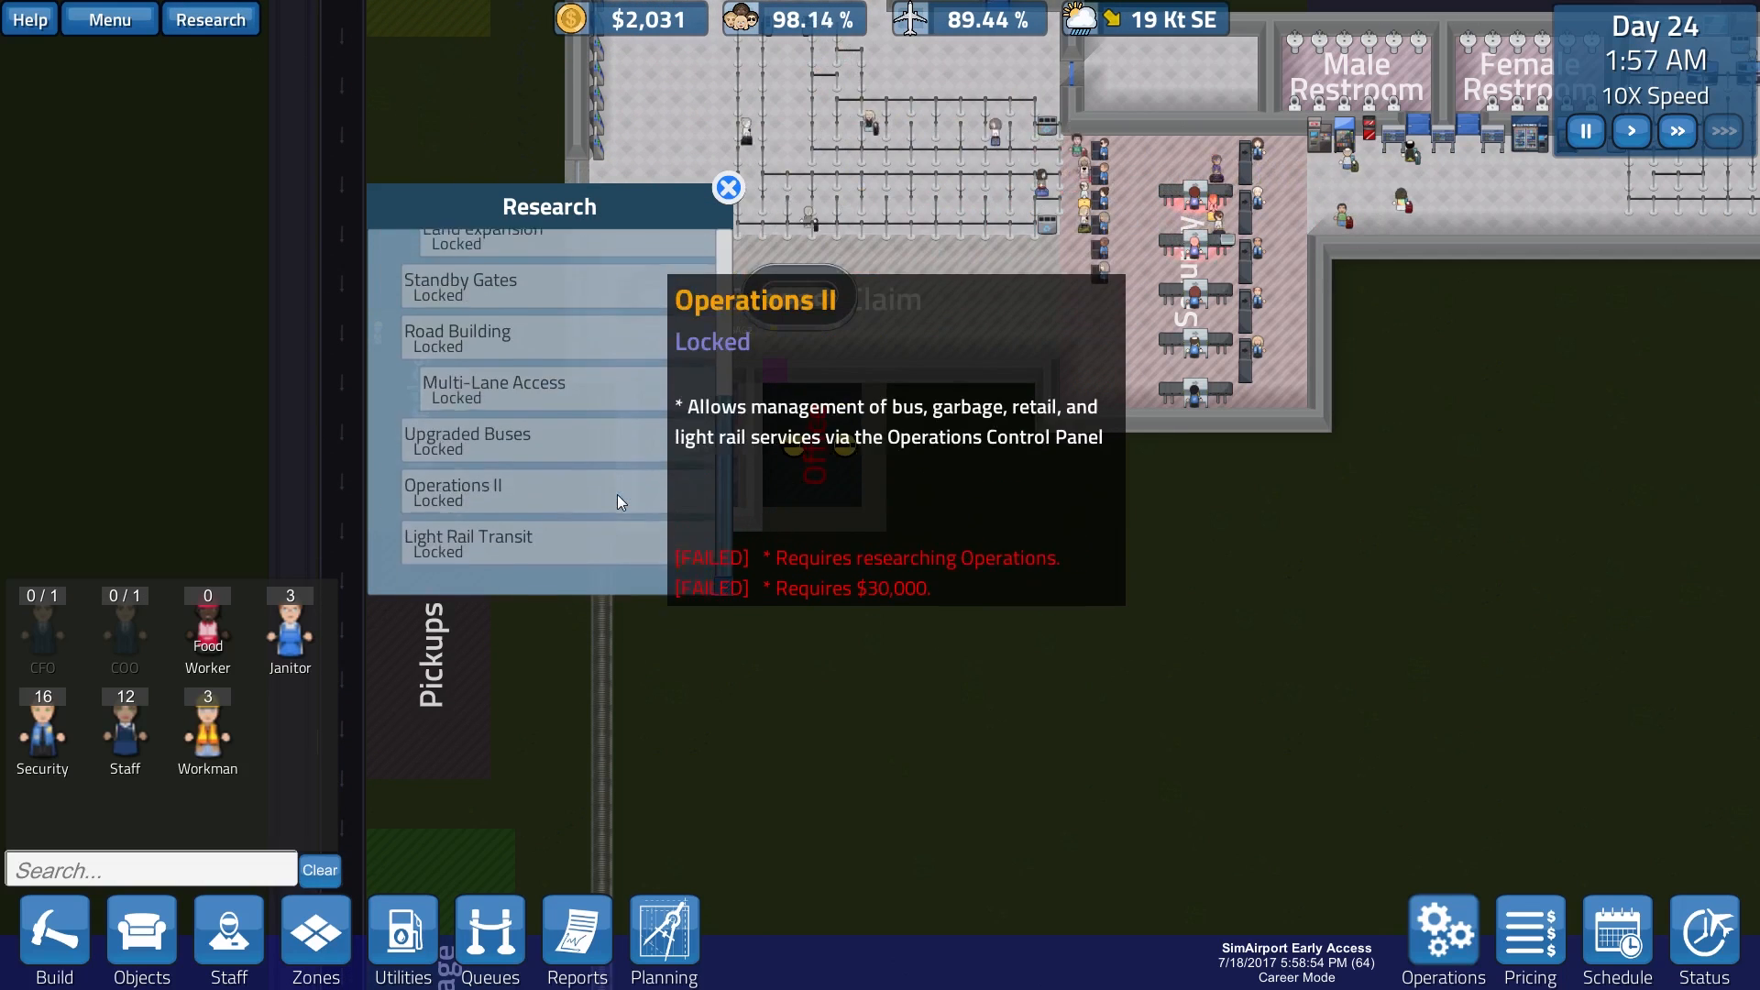
scroll(618, 495, up, 6)
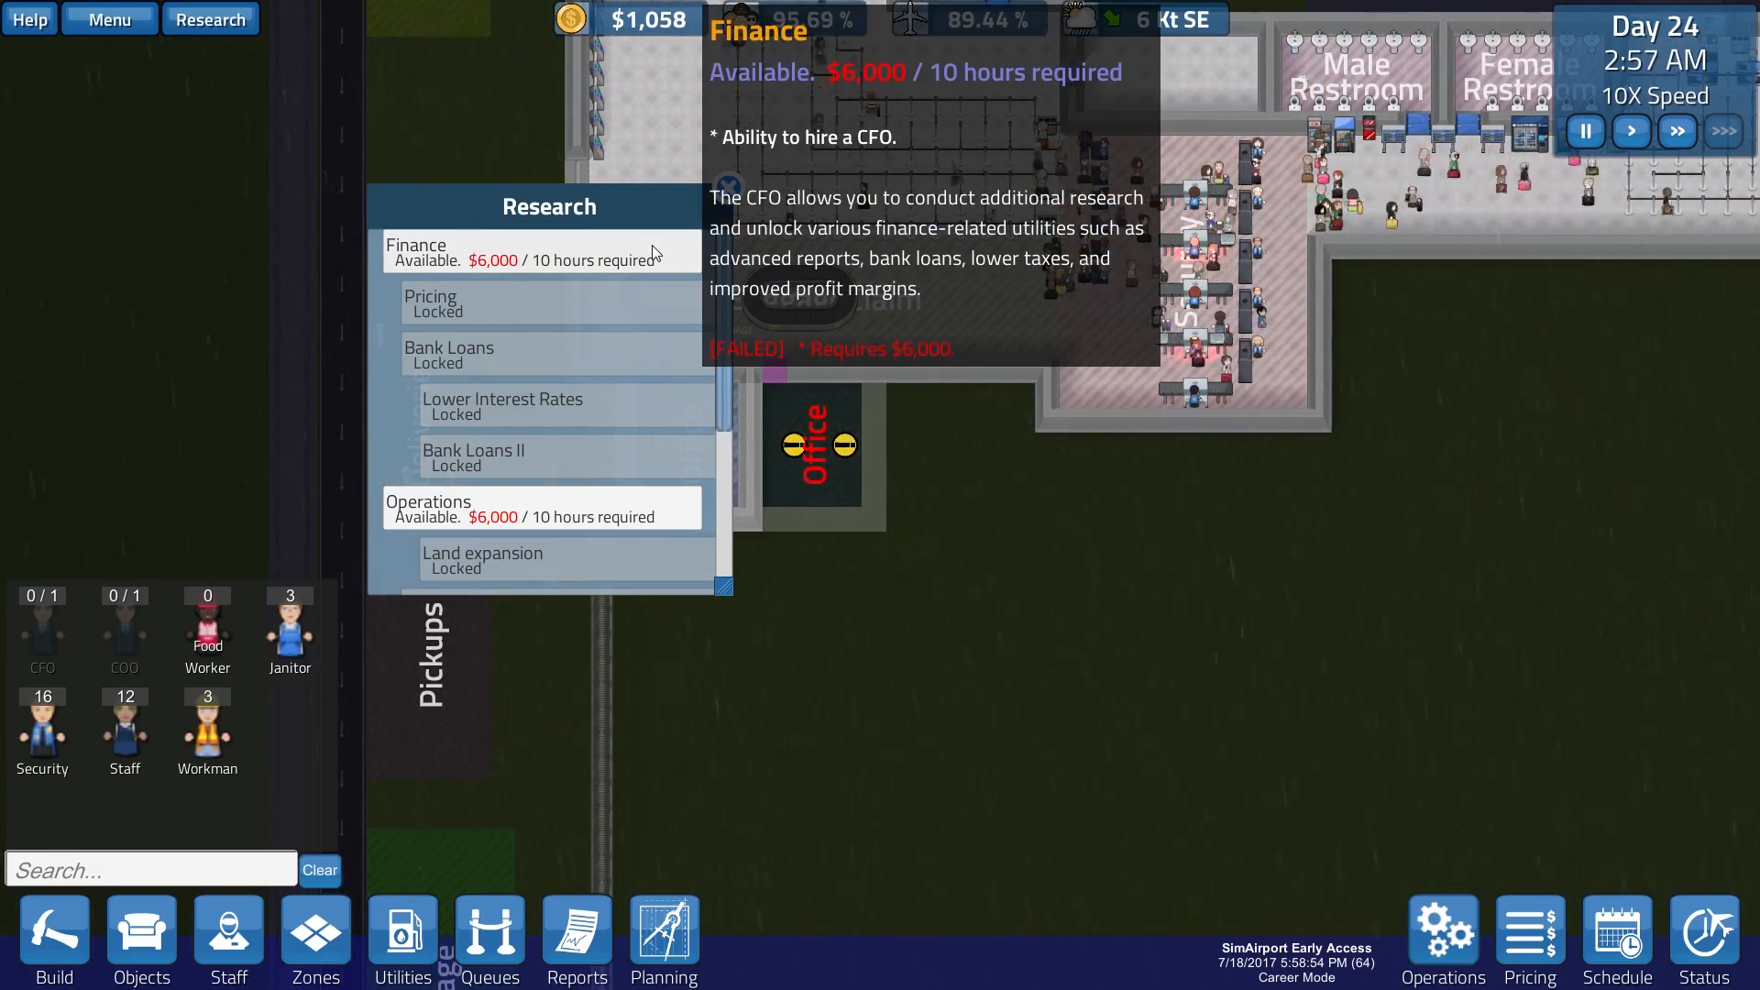
click(736, 202)
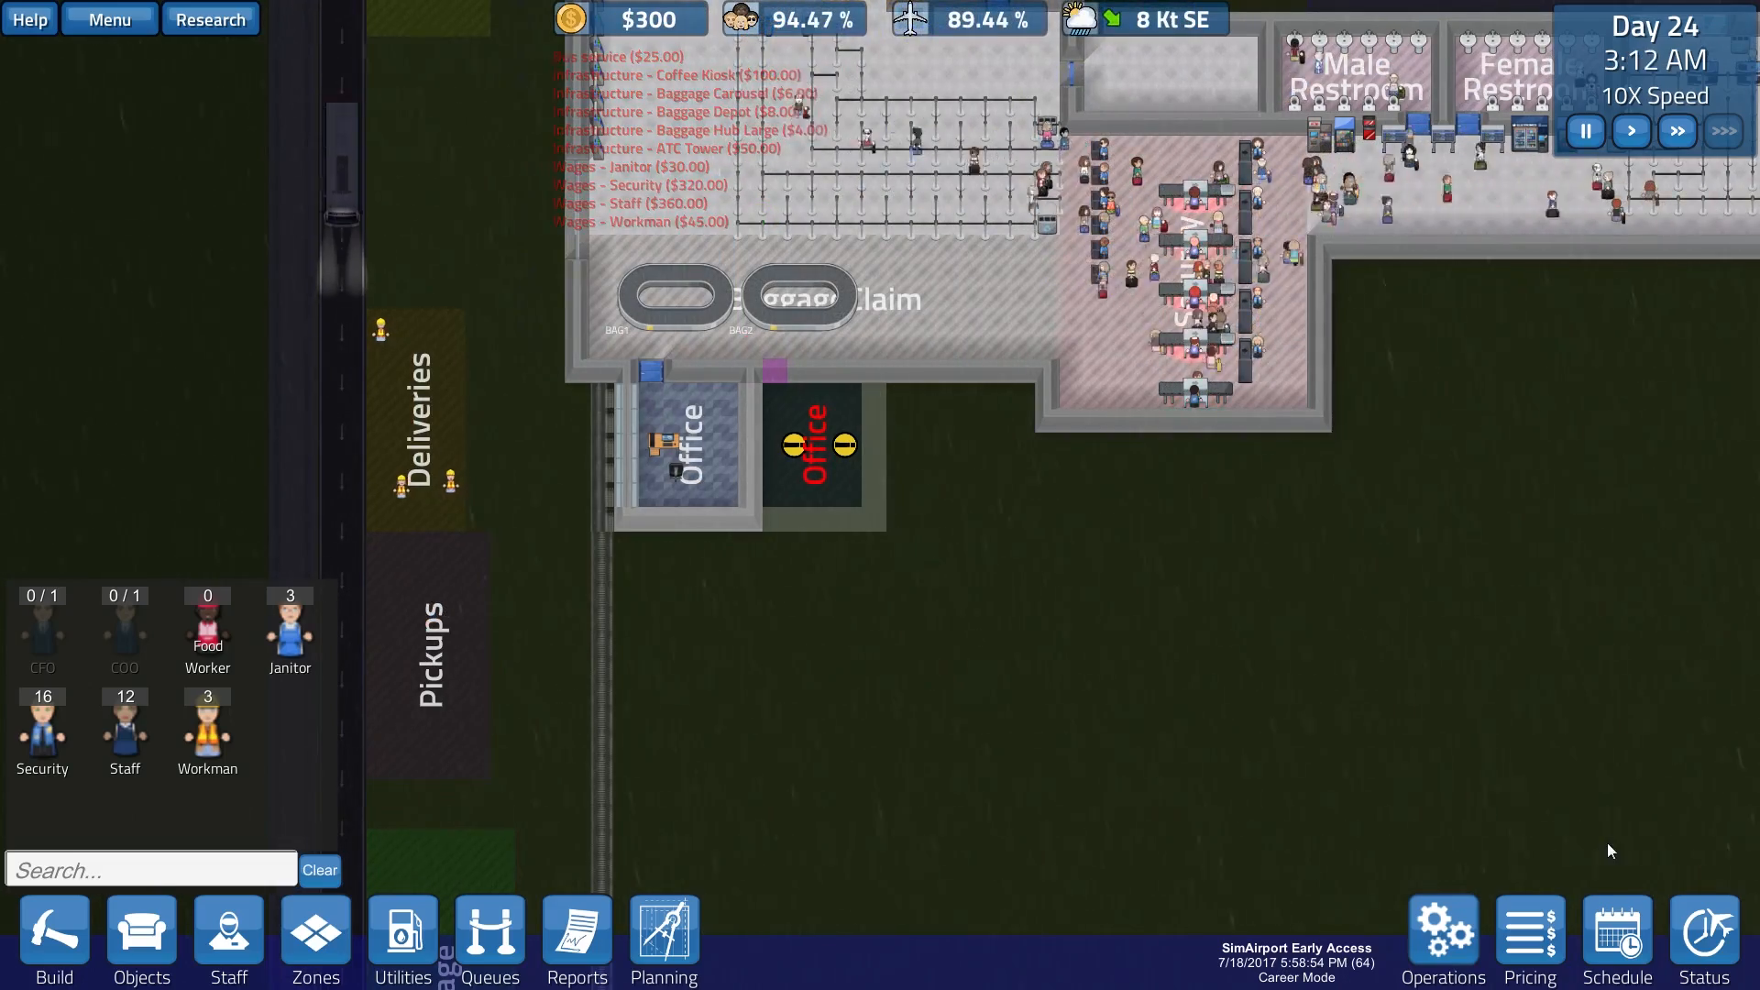
Step: Accept a Night Boeing 737 flight from SparkJet via the Airlines list in the flight schedule
click(1638, 932)
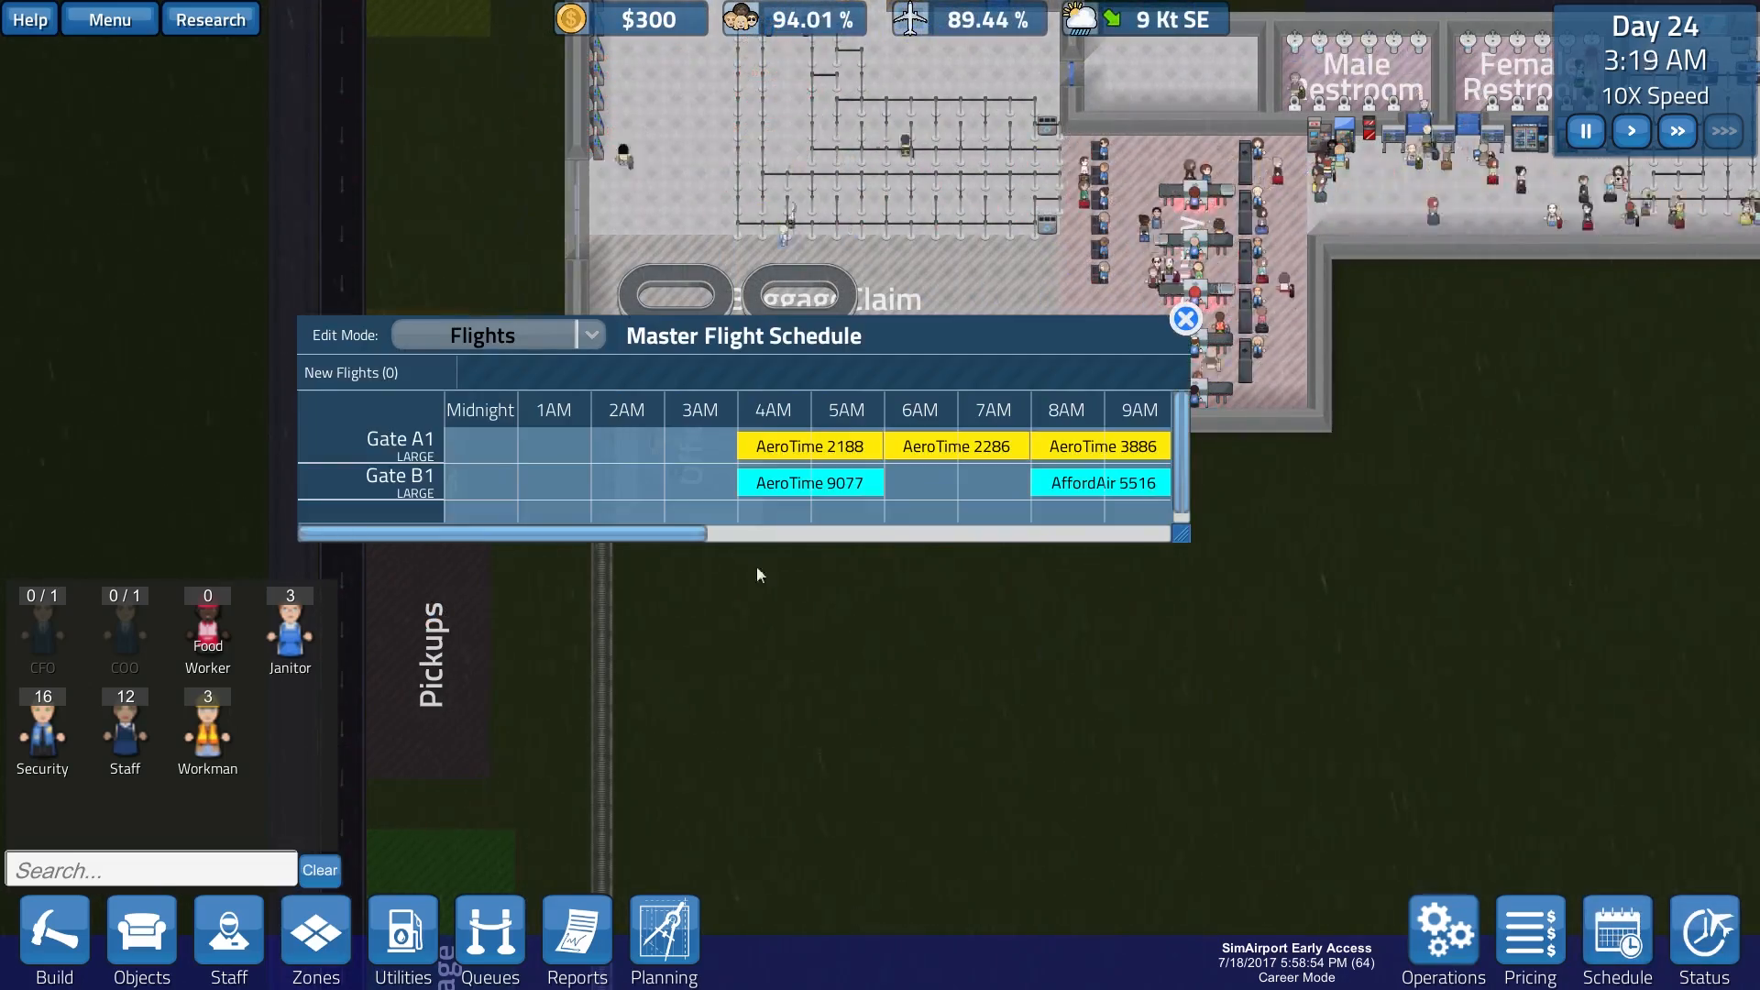
drag(643, 532, 1180, 531)
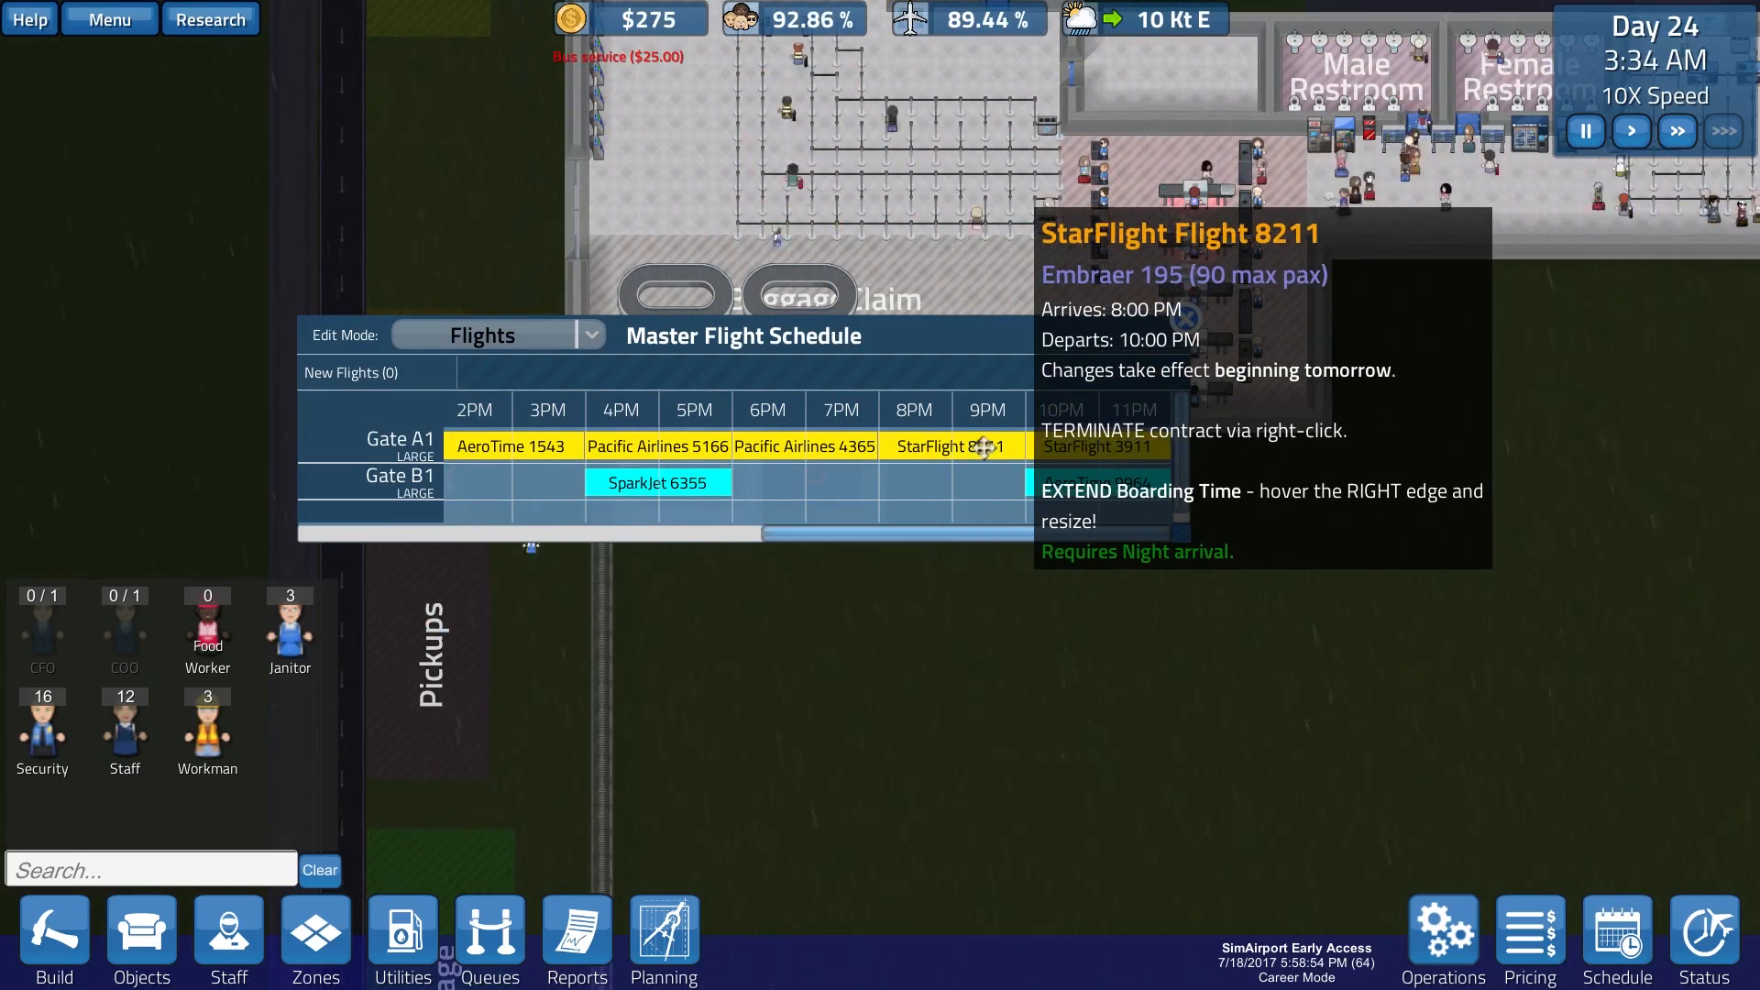
mouse_move(970, 19)
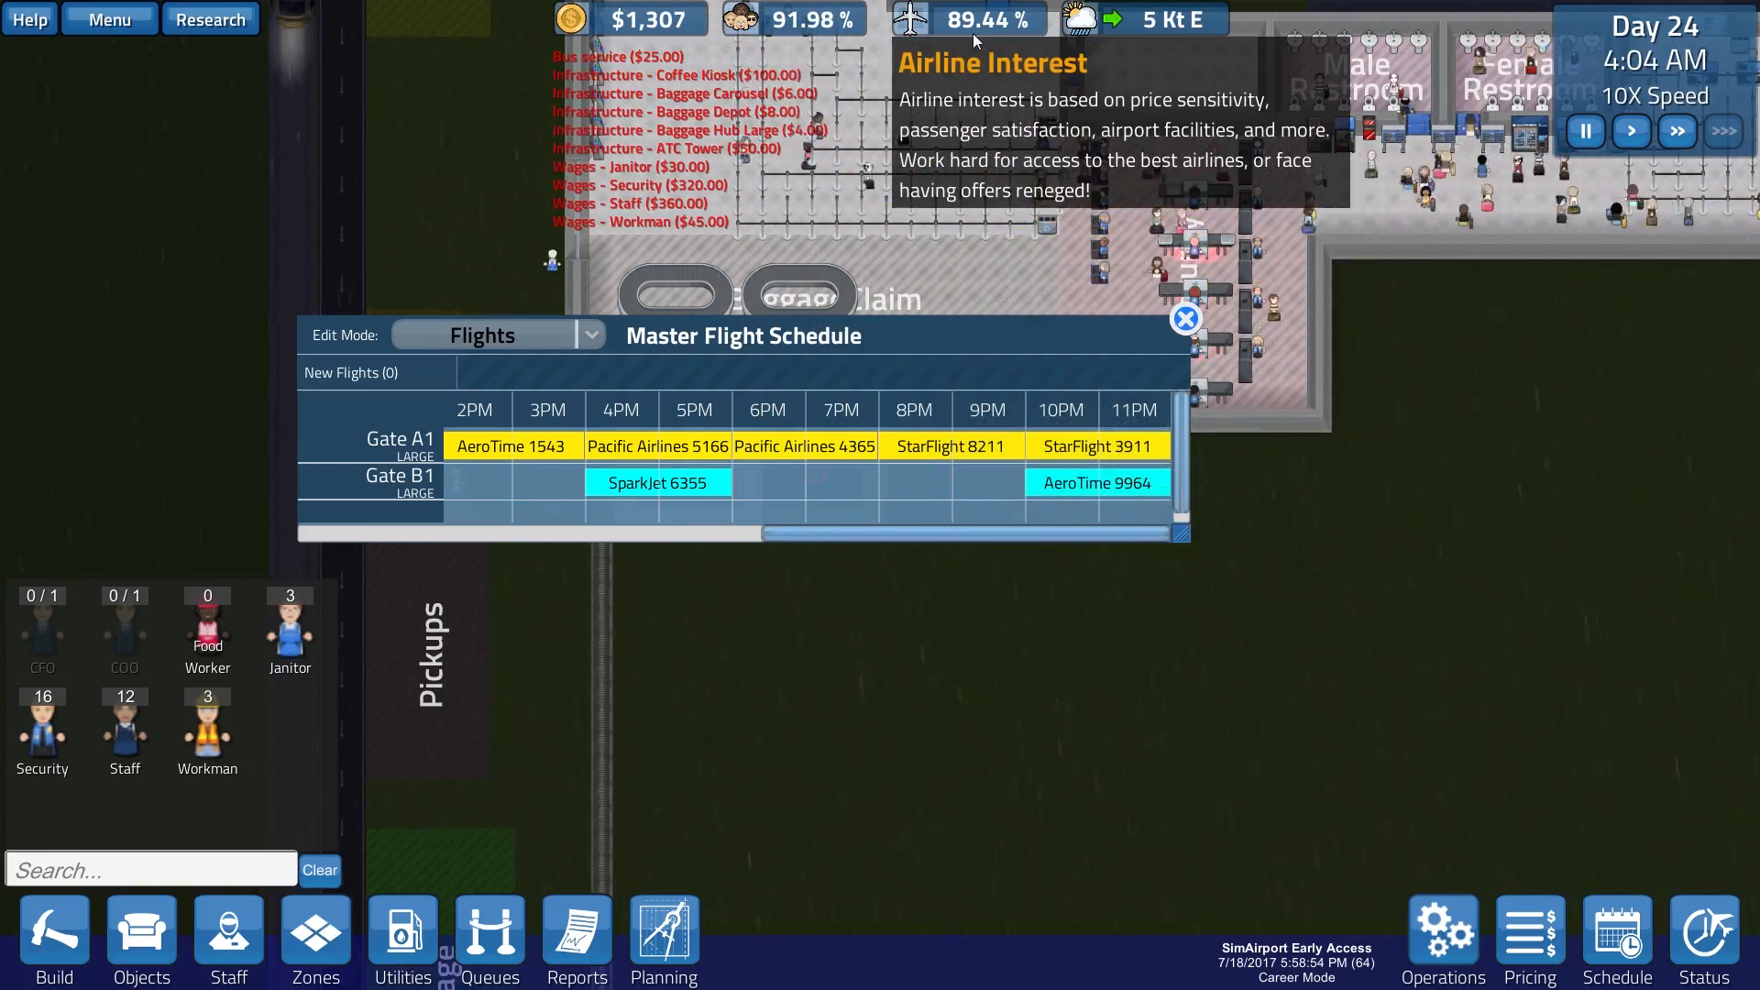
click(972, 33)
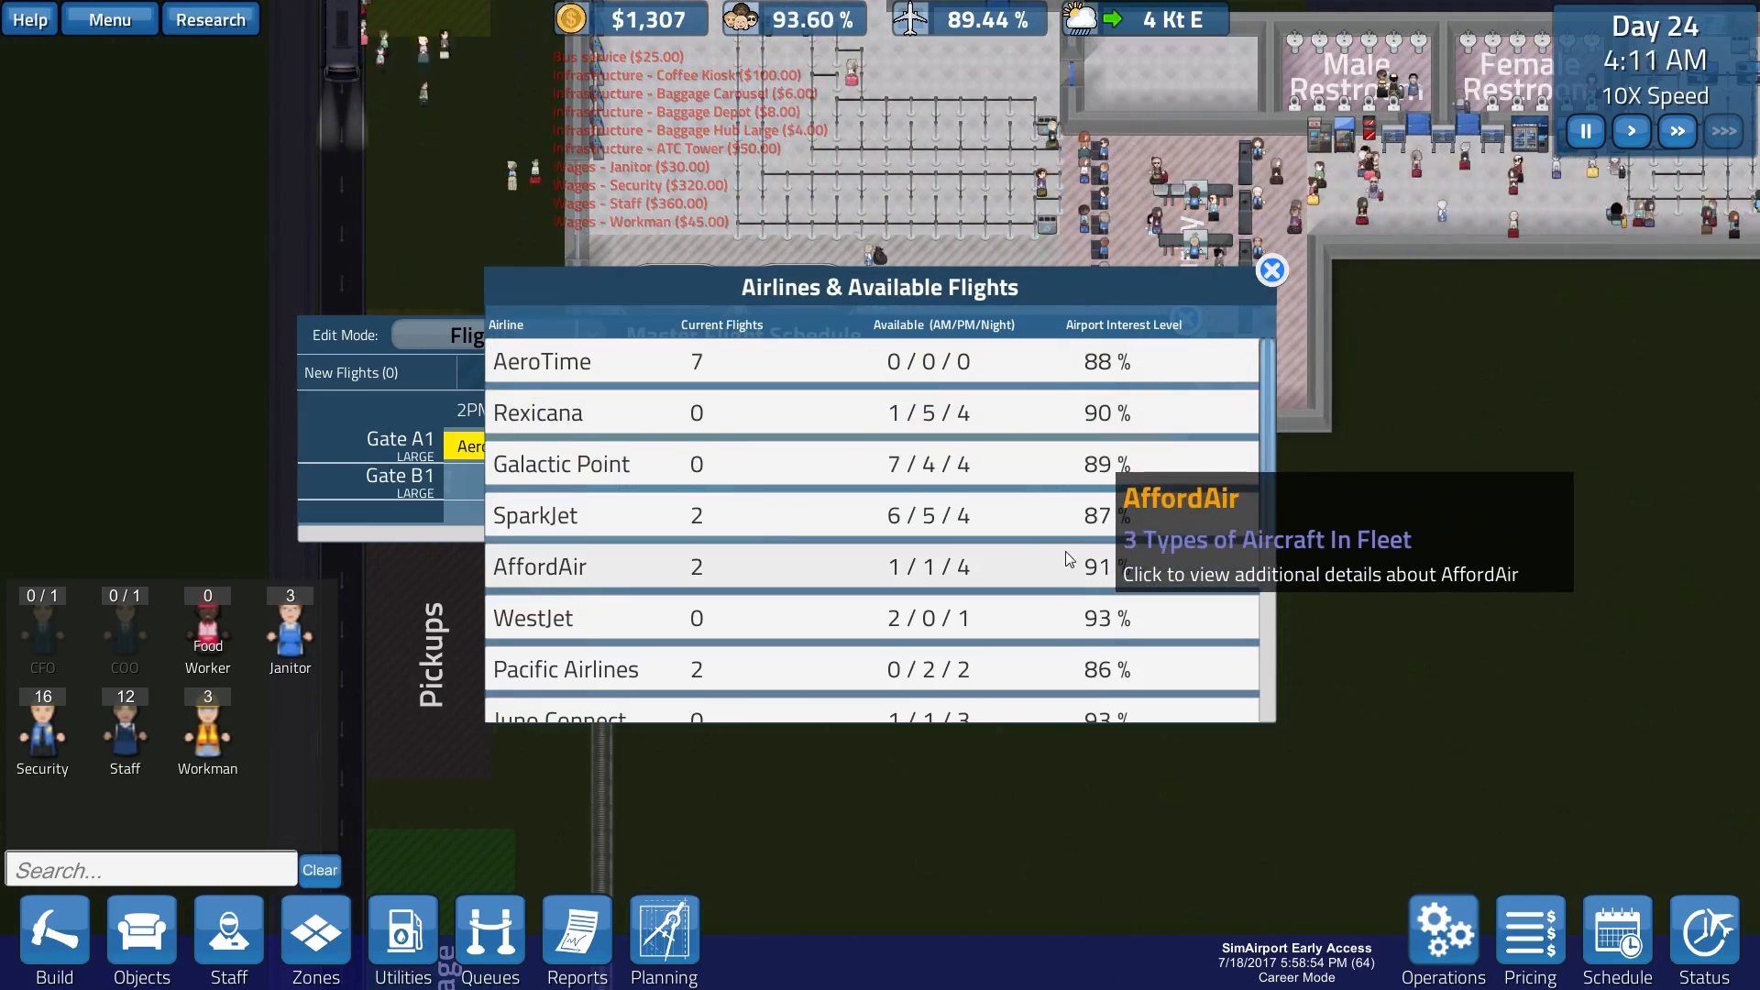
click(1046, 515)
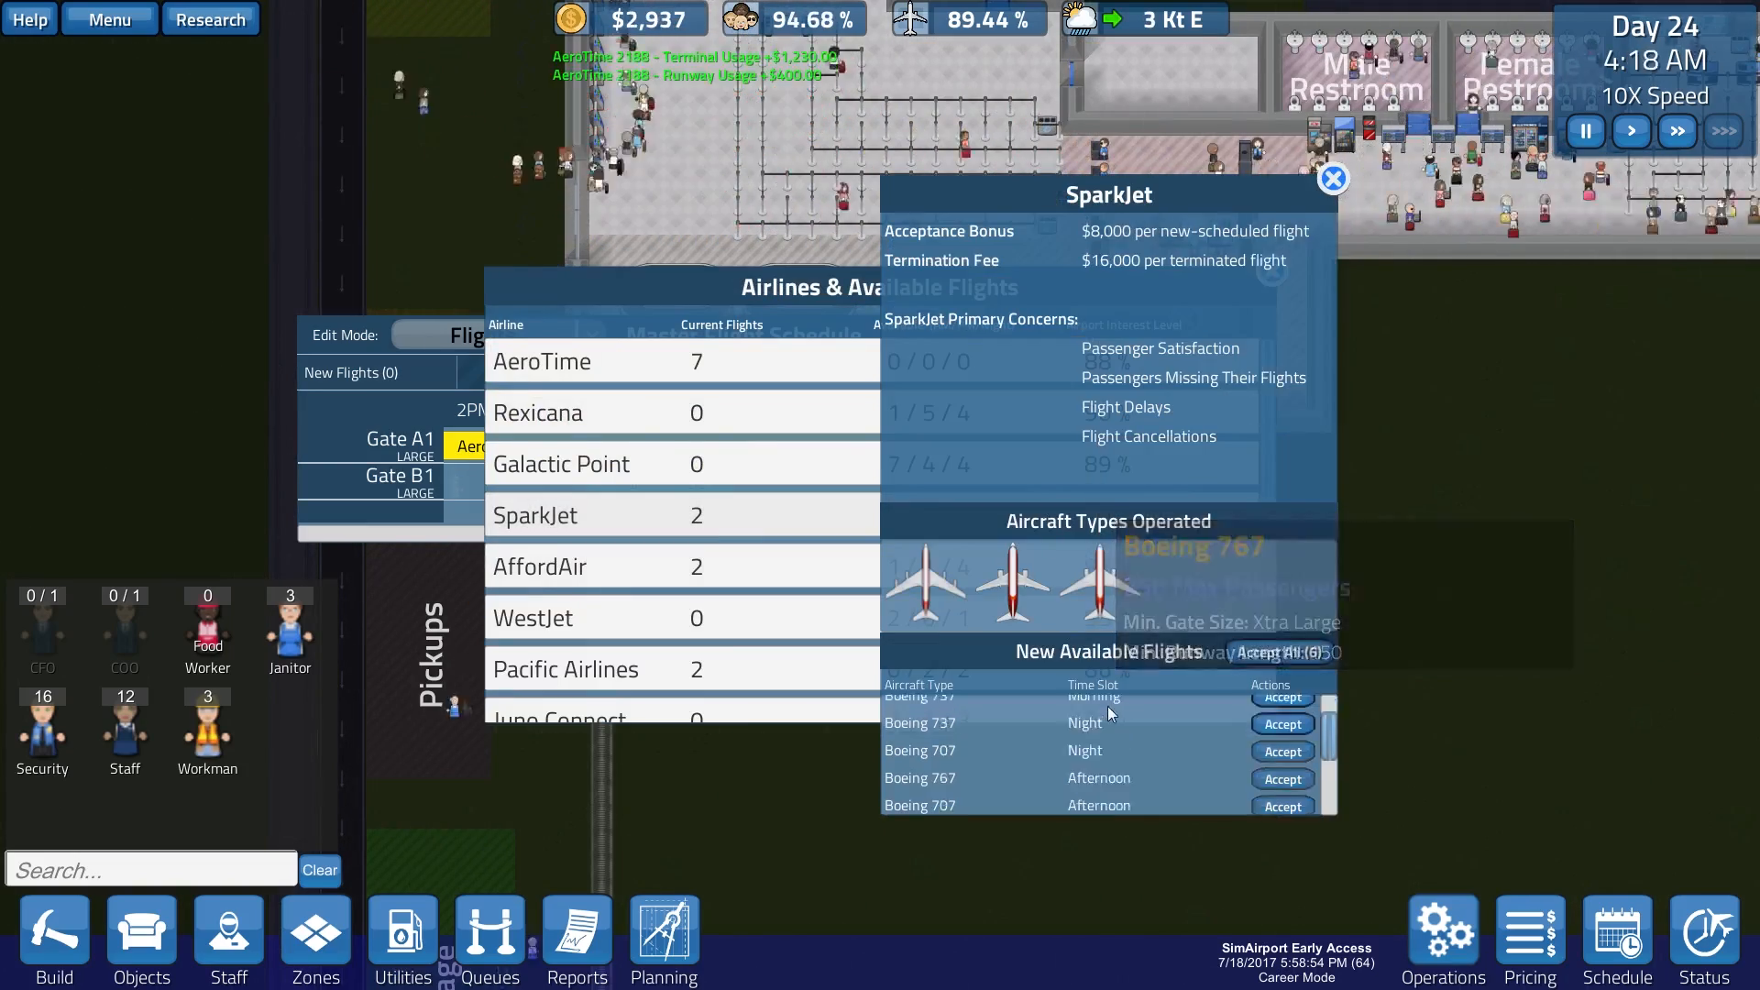
scroll(1187, 717, down, 1)
scroll(1187, 716, down, 1)
scroll(1204, 749, down, 1)
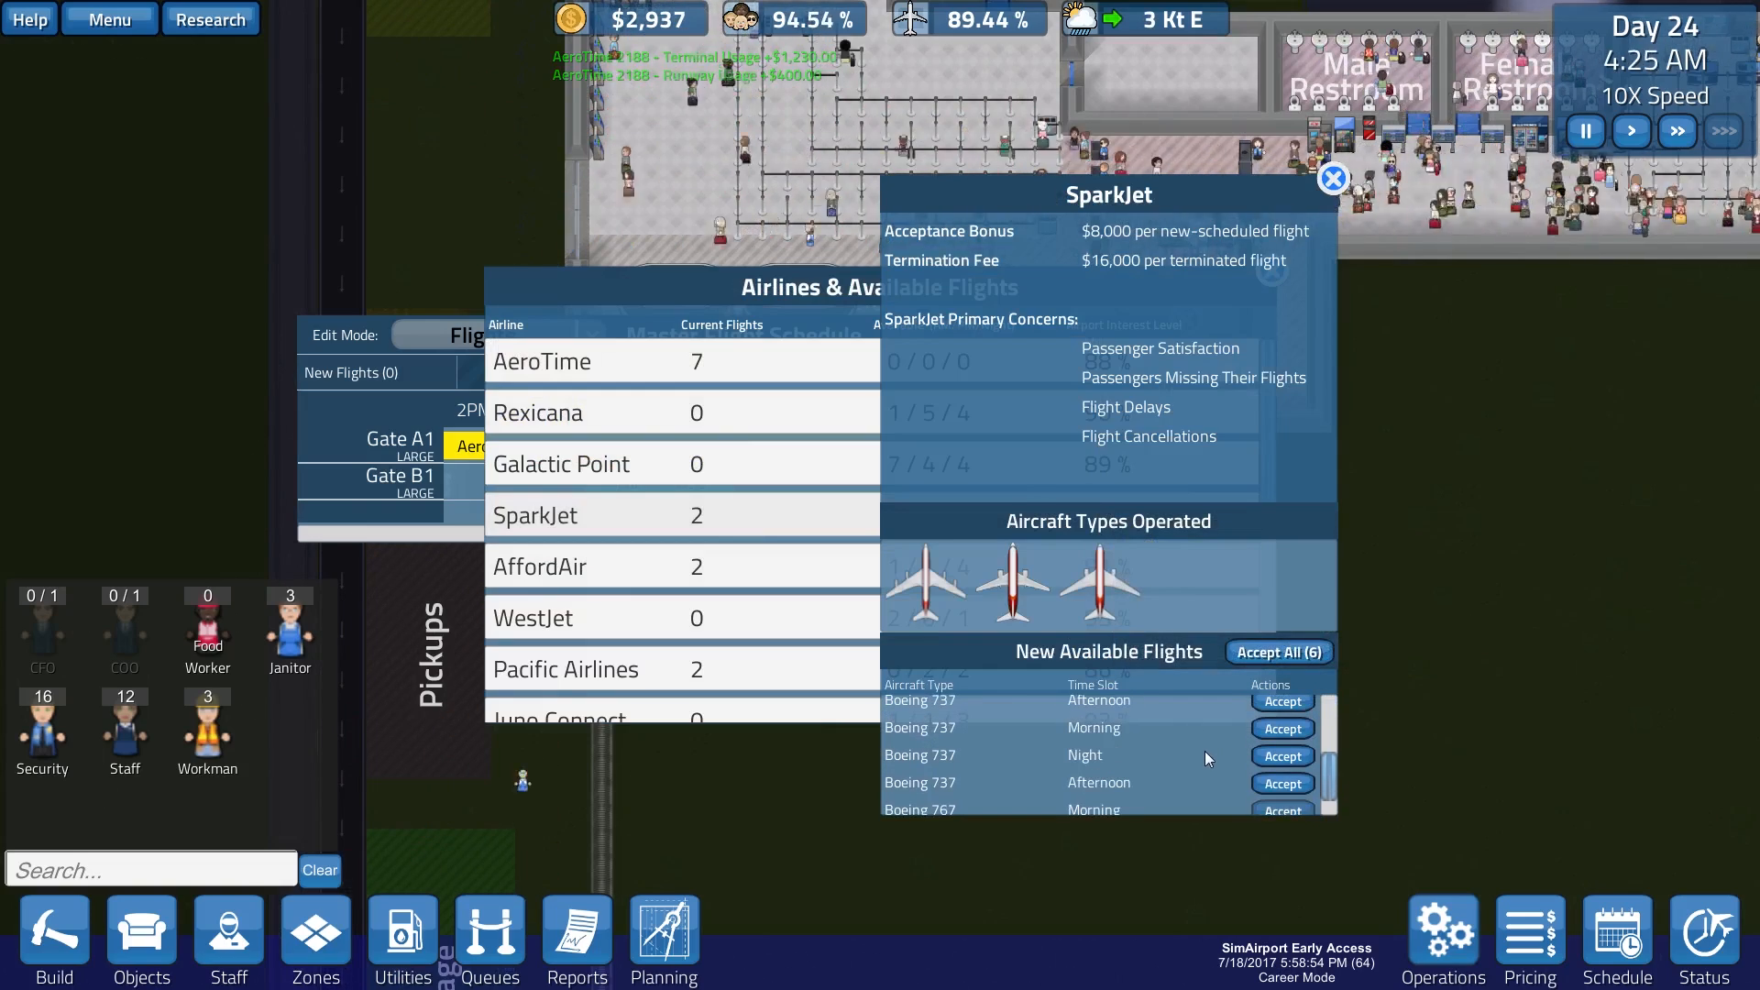
click(1282, 758)
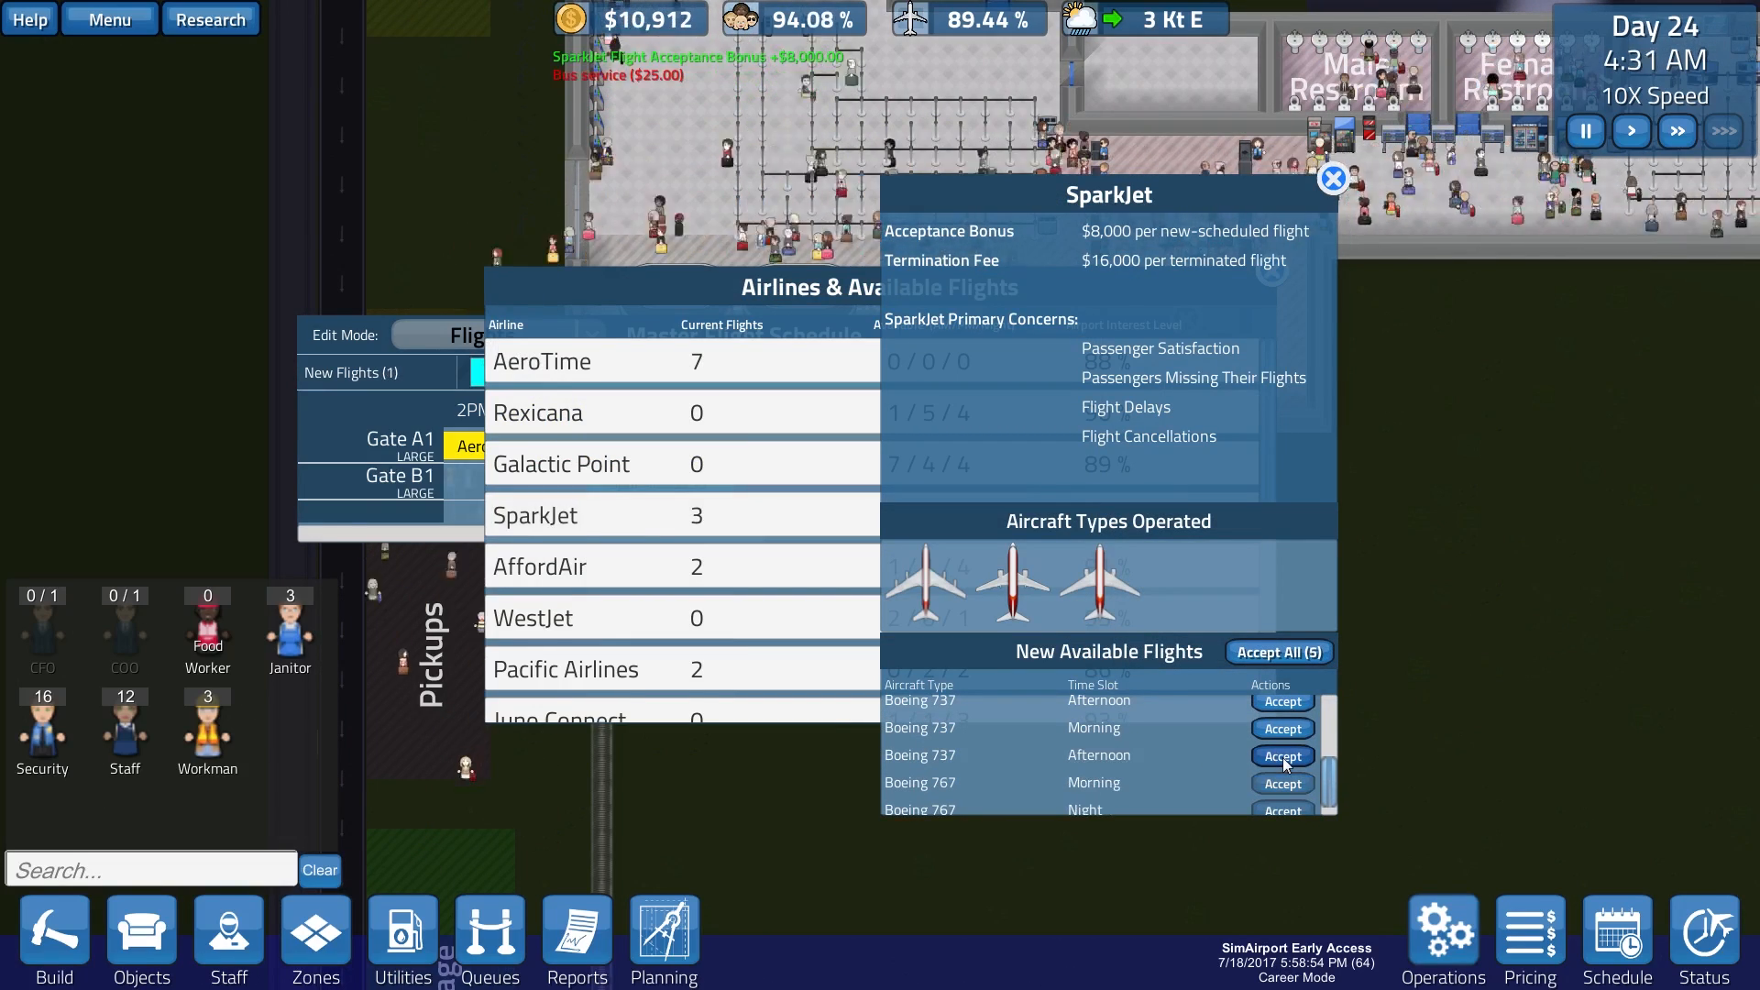
click(1332, 179)
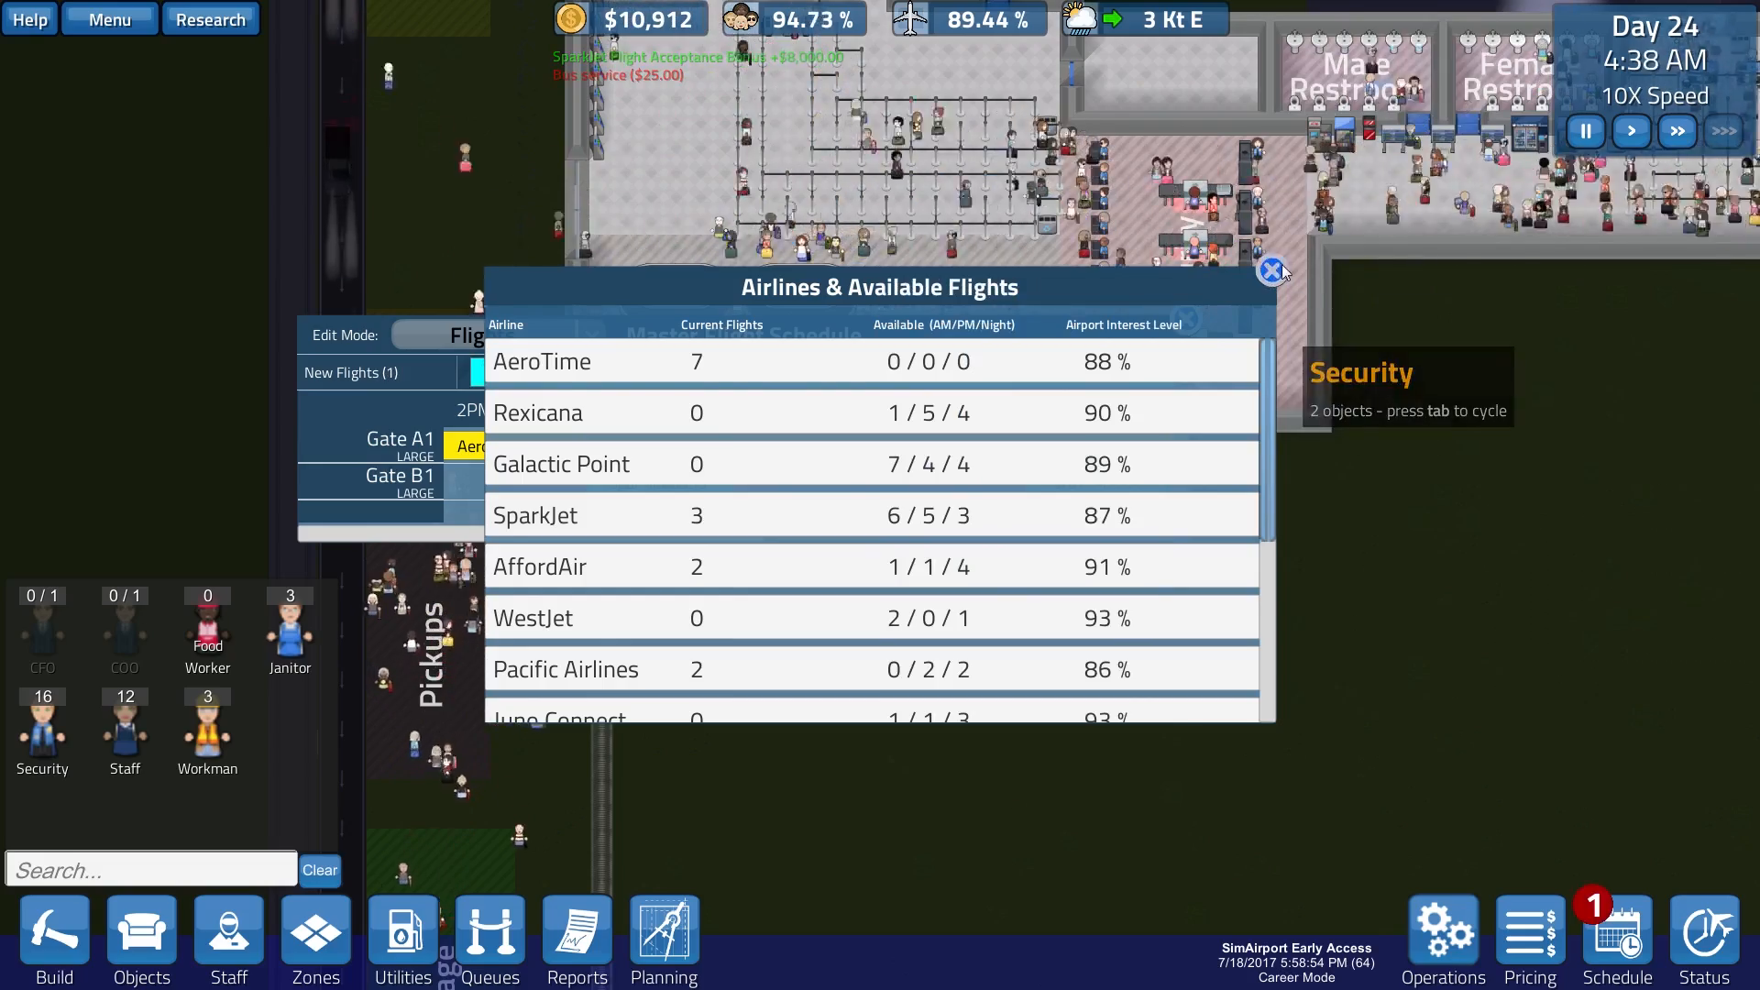
click(1273, 269)
Step: Schedule SparkJet 2418 at Gate B1 arriving around 6 PM
drag(840, 426, 825, 447)
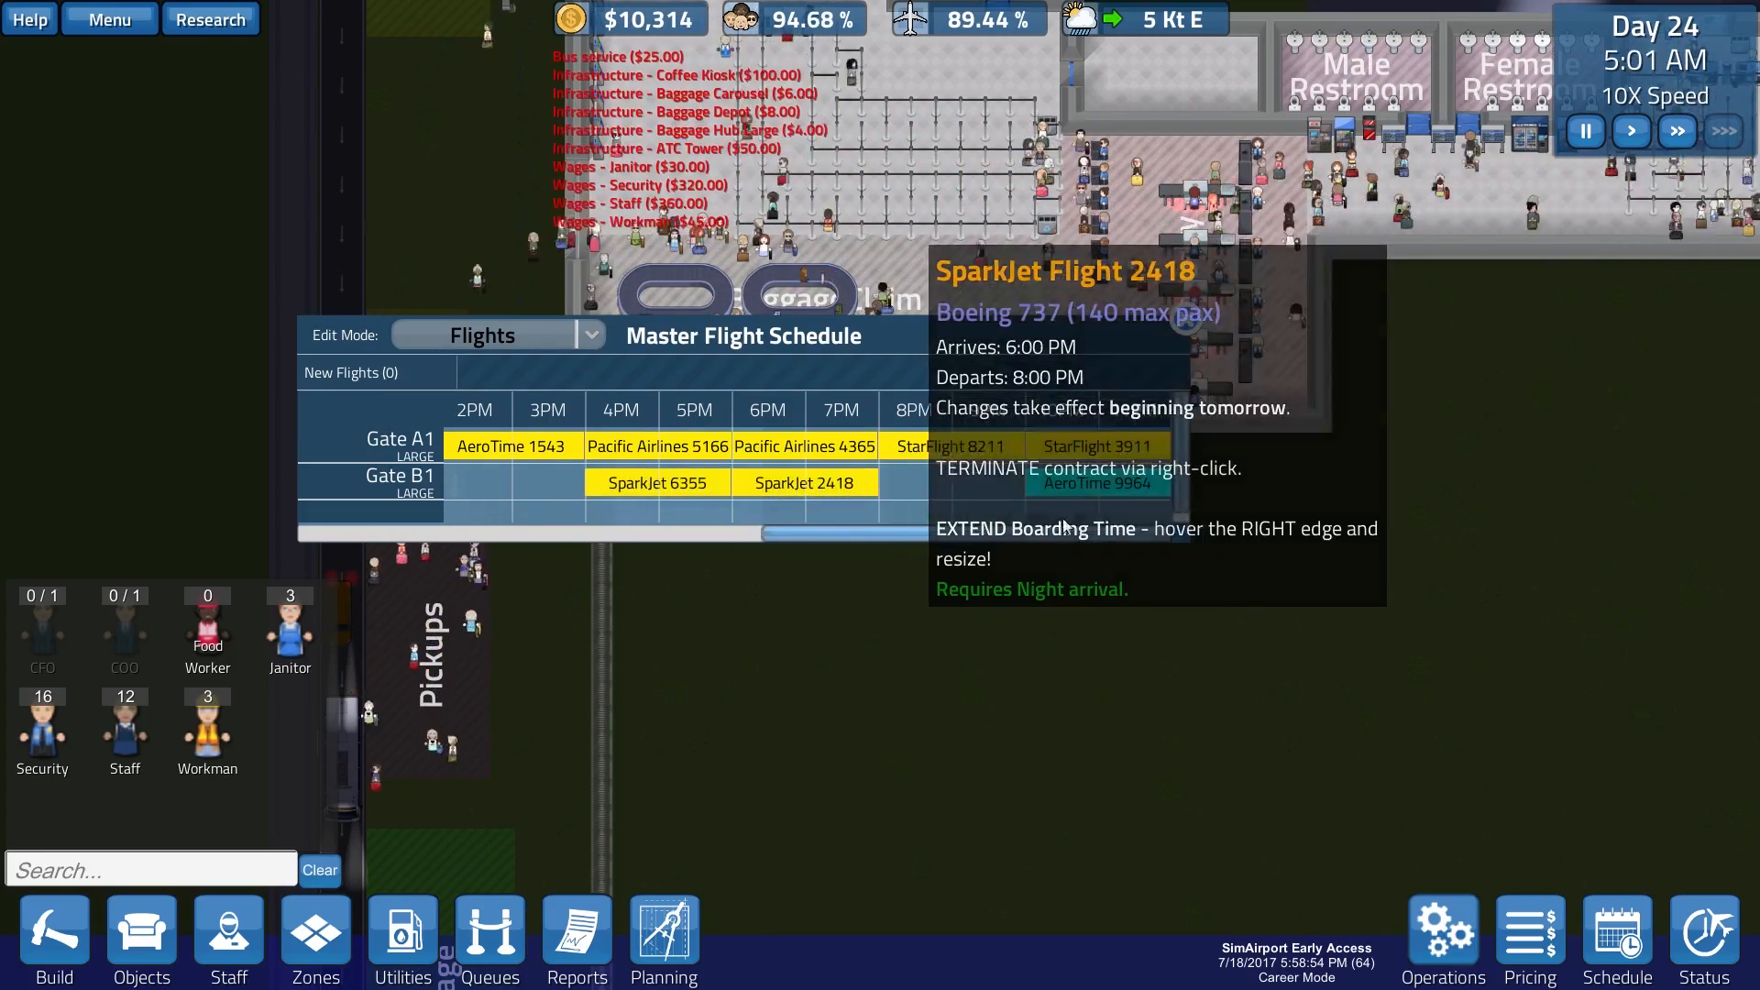
Step: Close the flight schedule and purchase Finance research for $6,000
click(1184, 320)
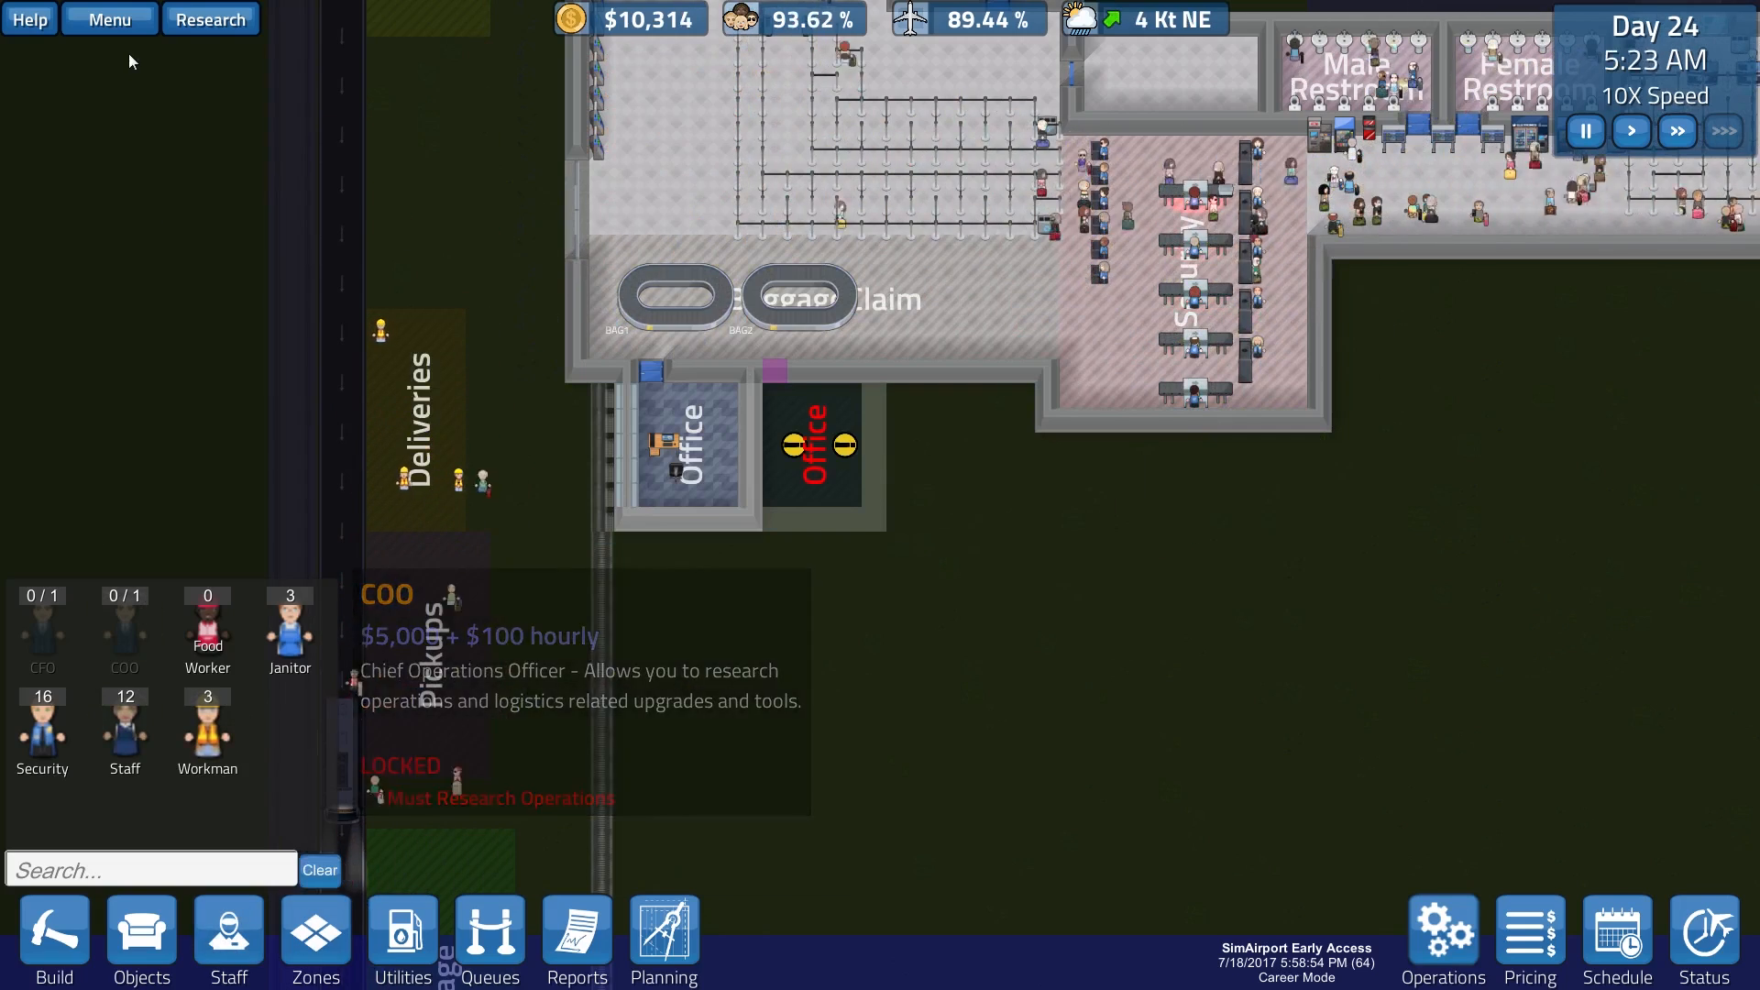
click(193, 24)
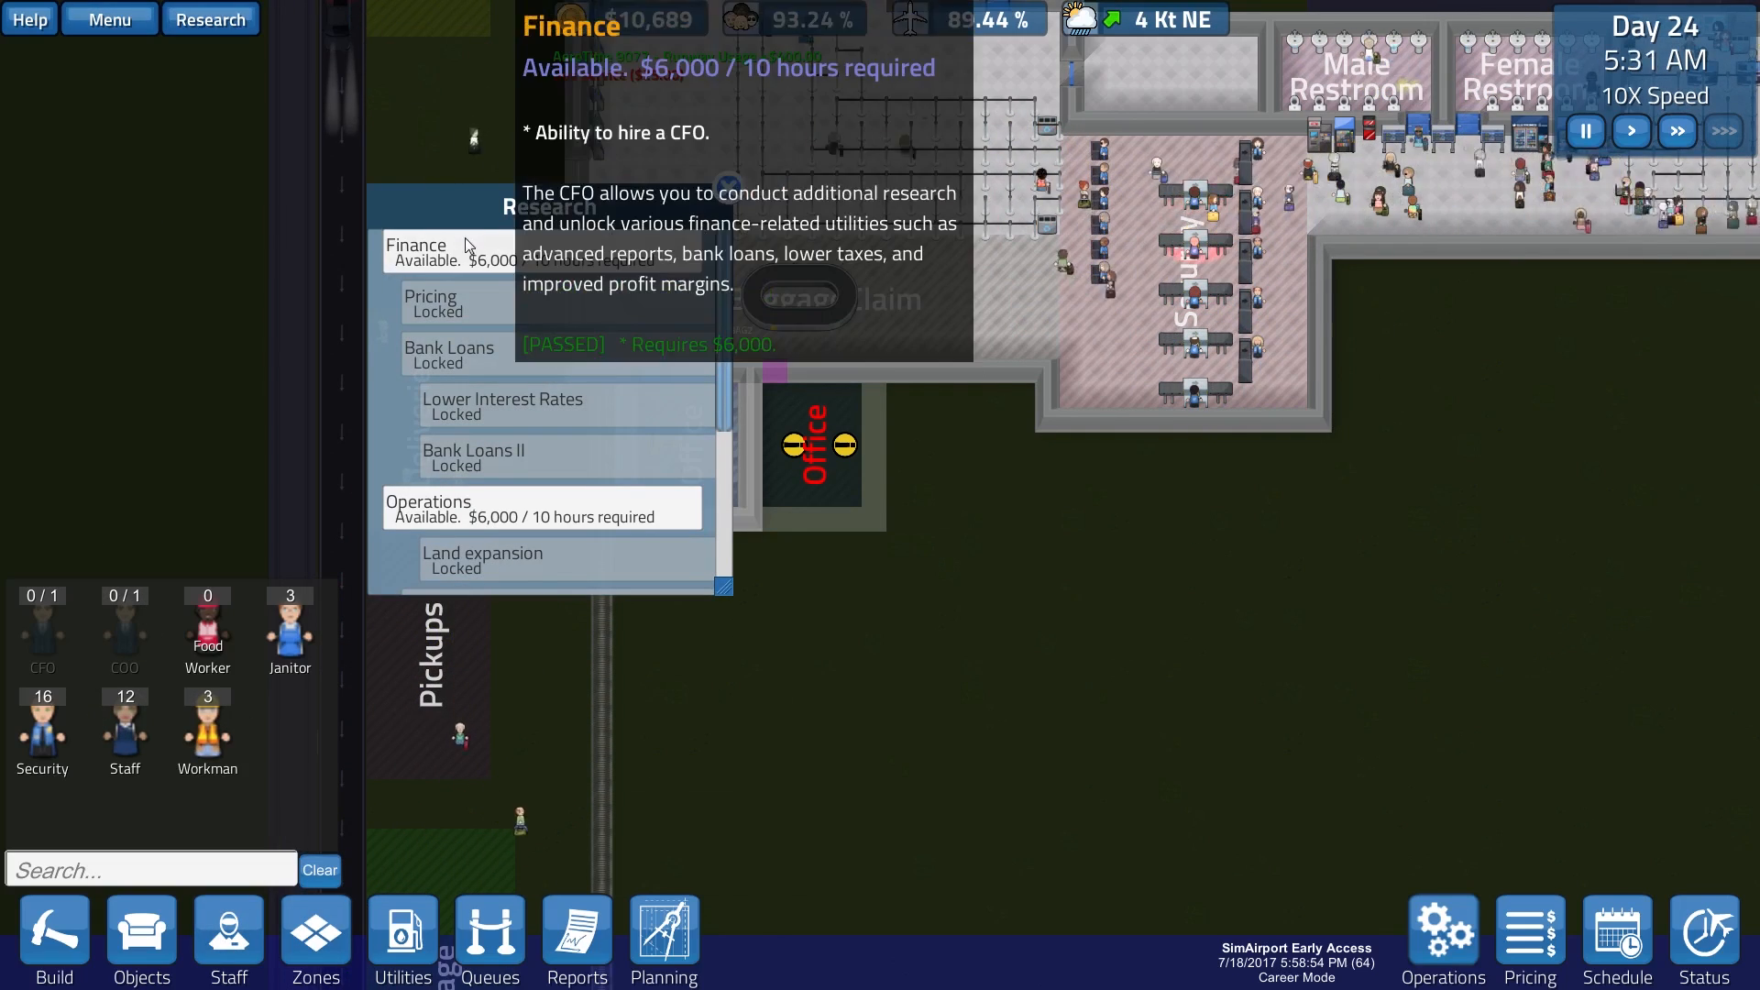
click(465, 241)
click(727, 188)
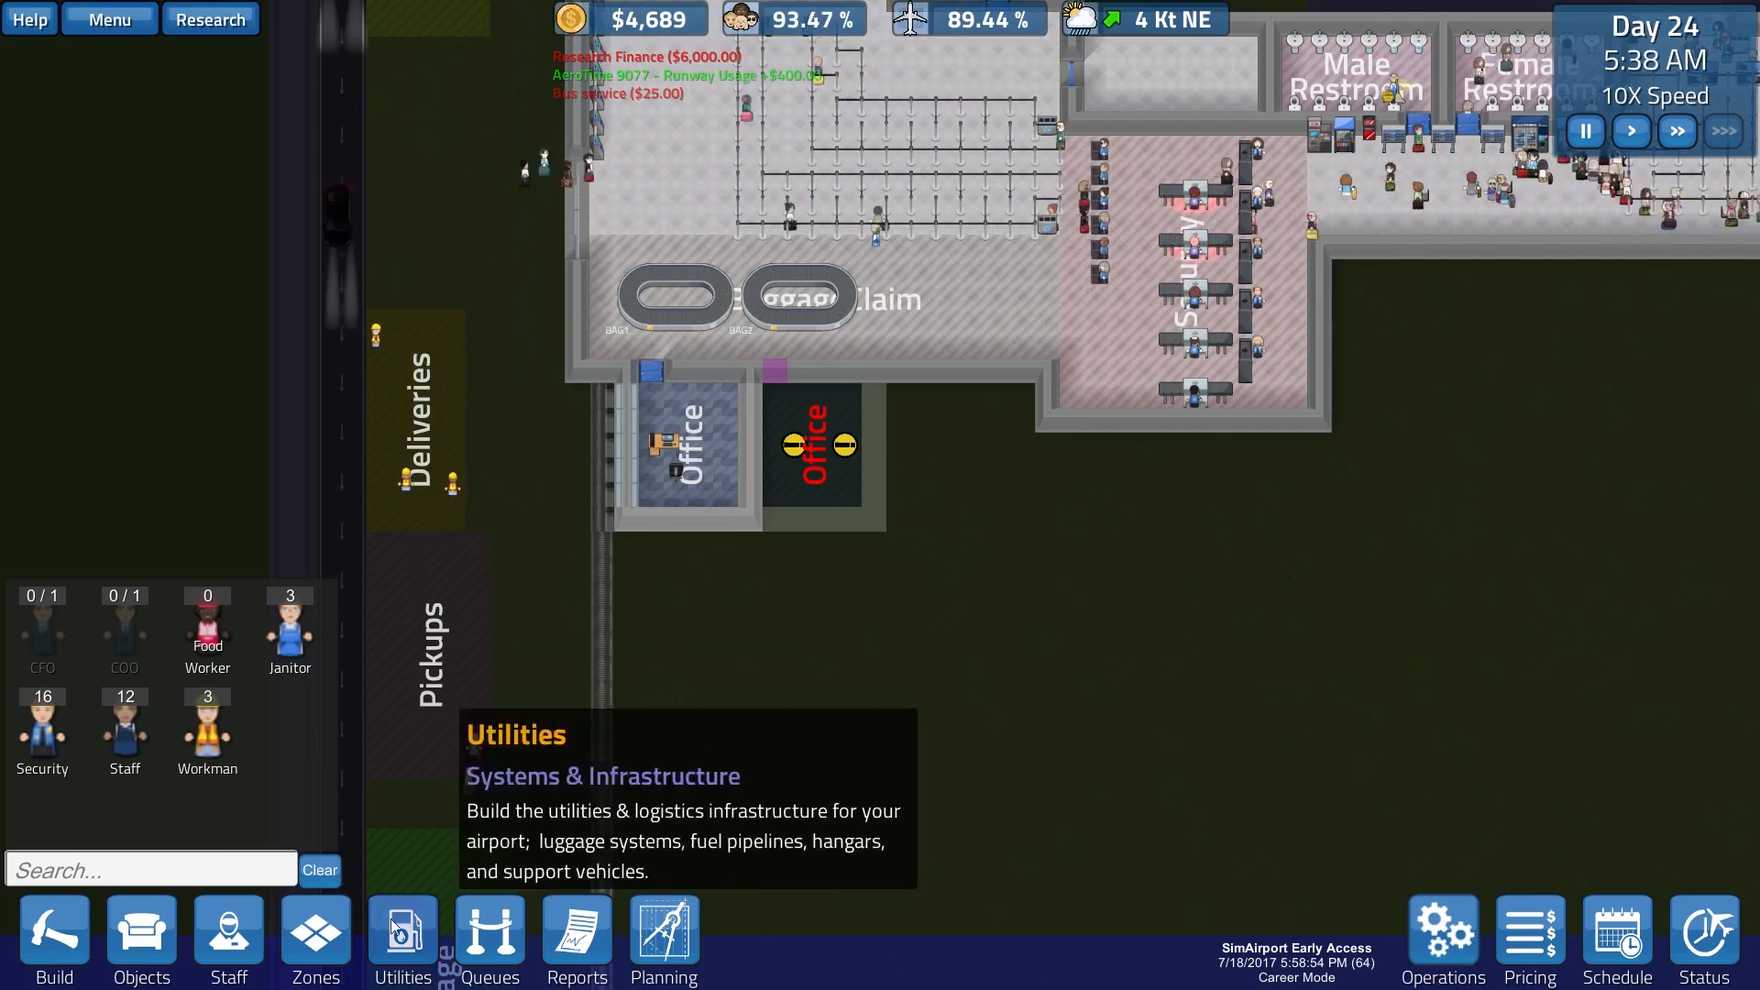
click(138, 949)
click(230, 935)
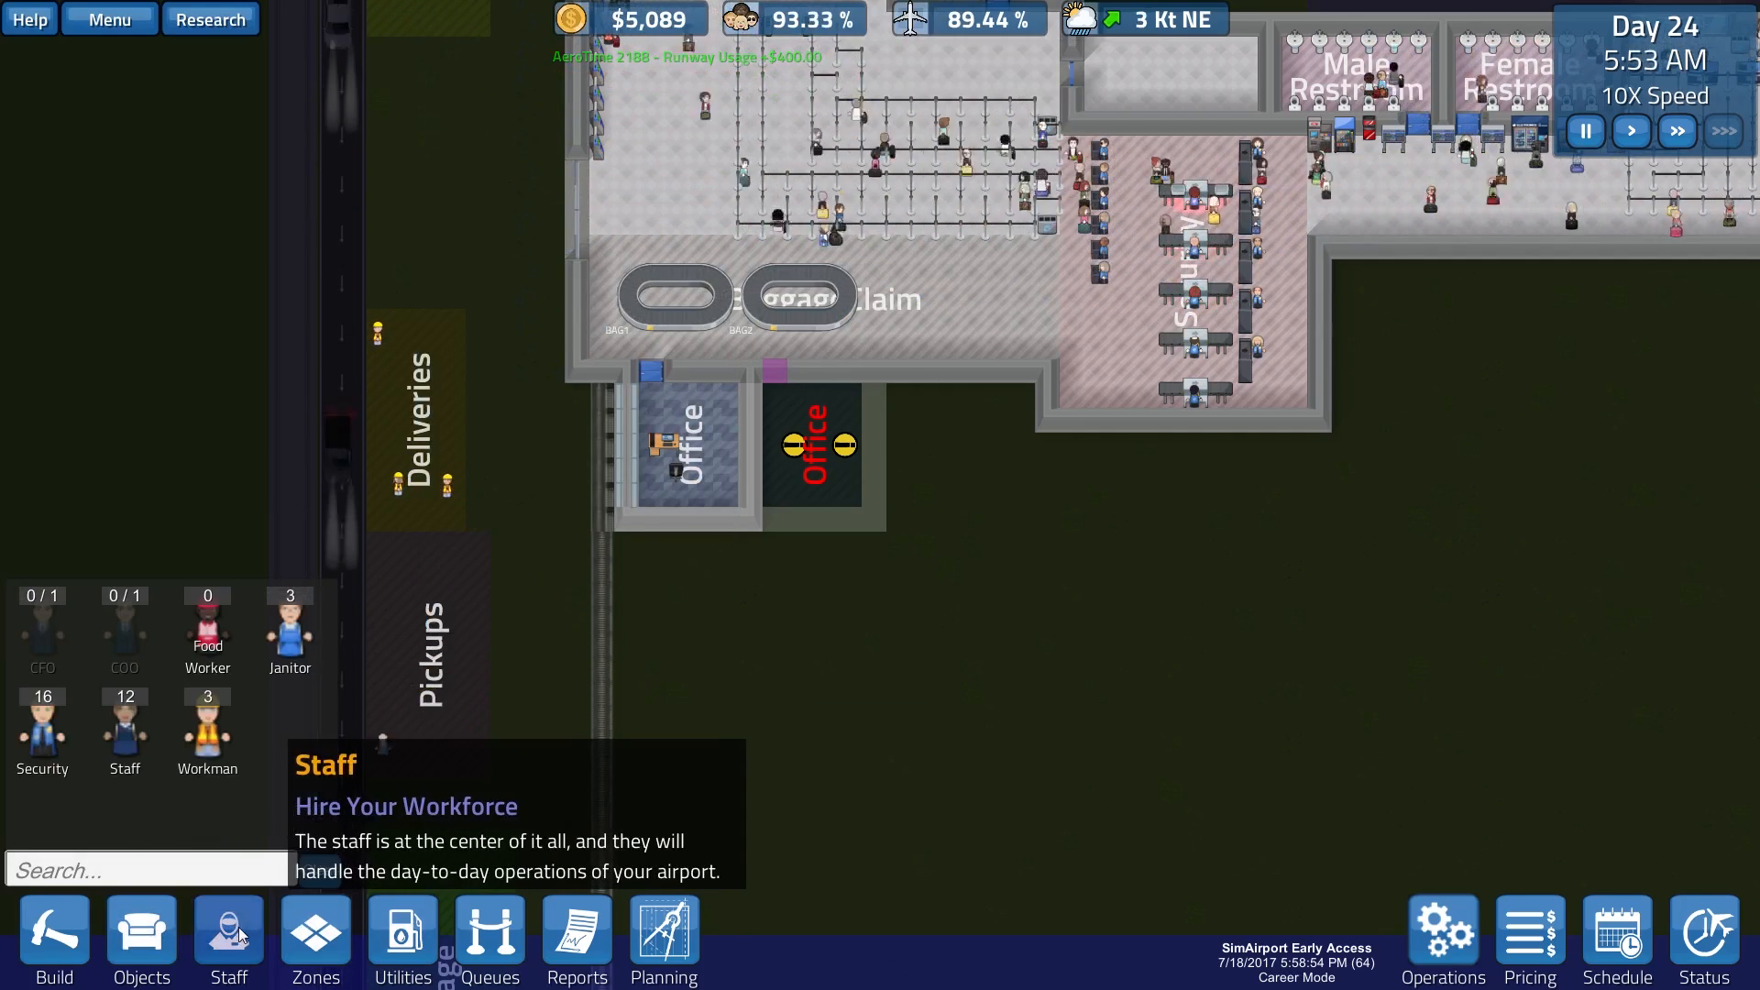
click(142, 935)
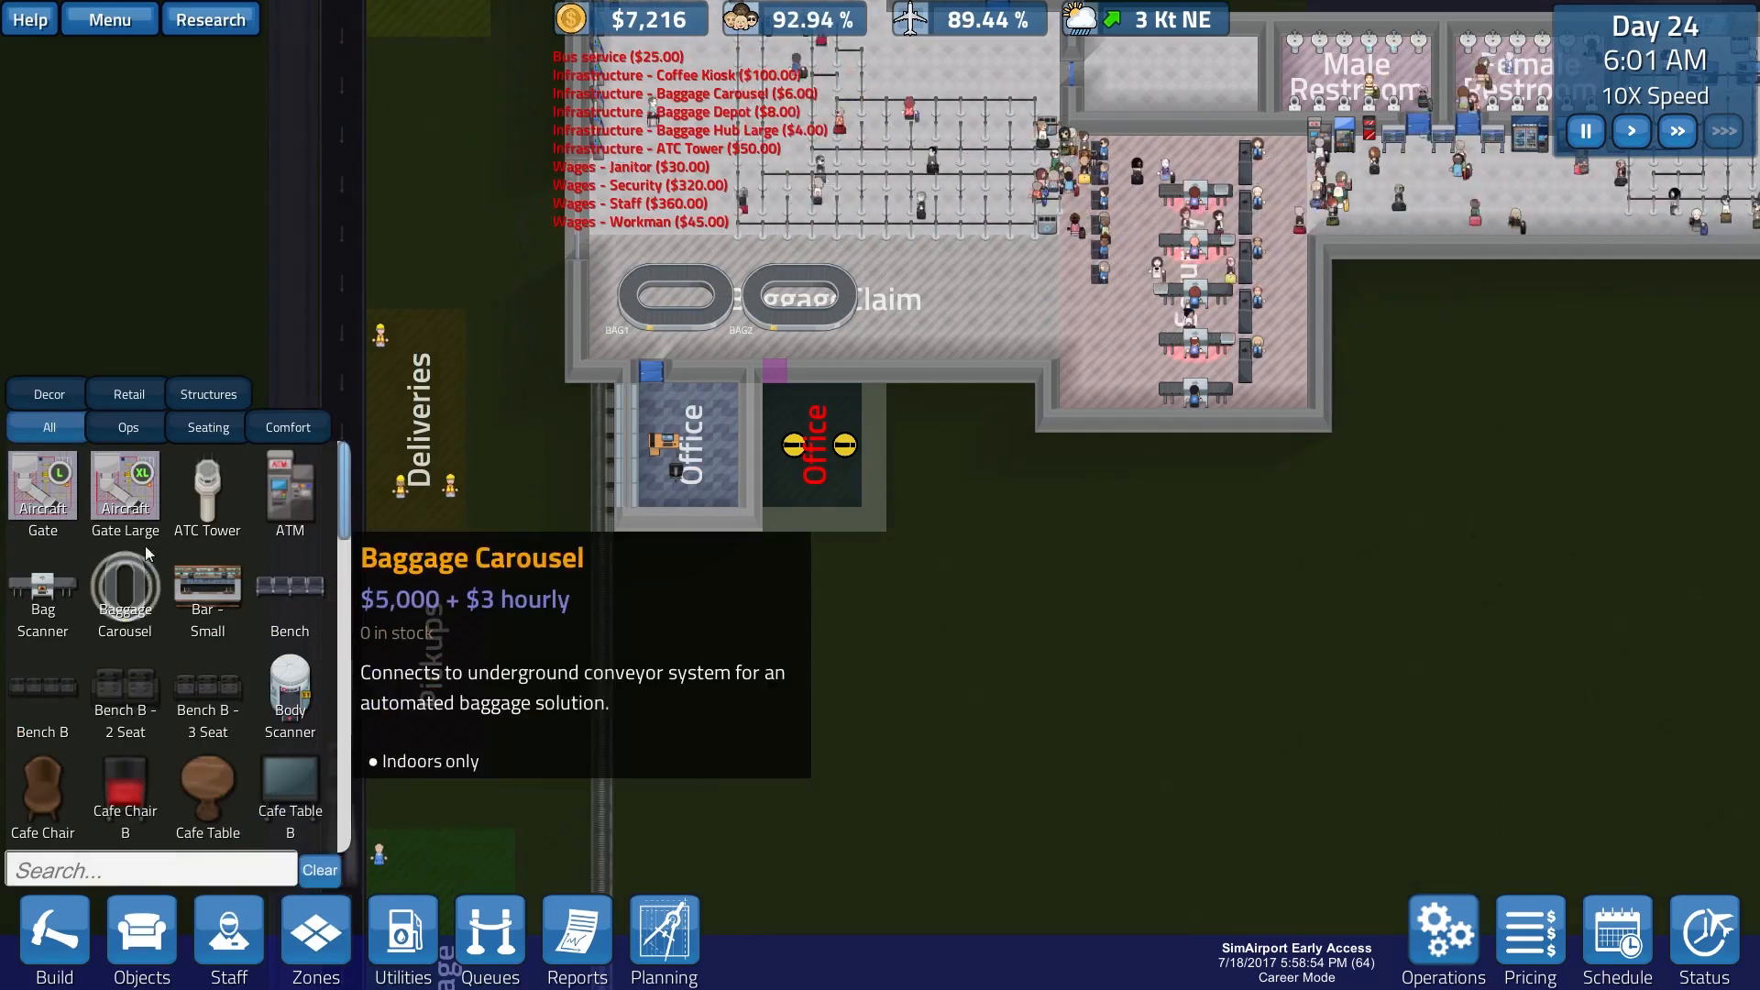
click(56, 908)
scroll(186, 684, down, 3)
scroll(177, 659, down, 3)
scroll(177, 659, down, 3)
click(42, 707)
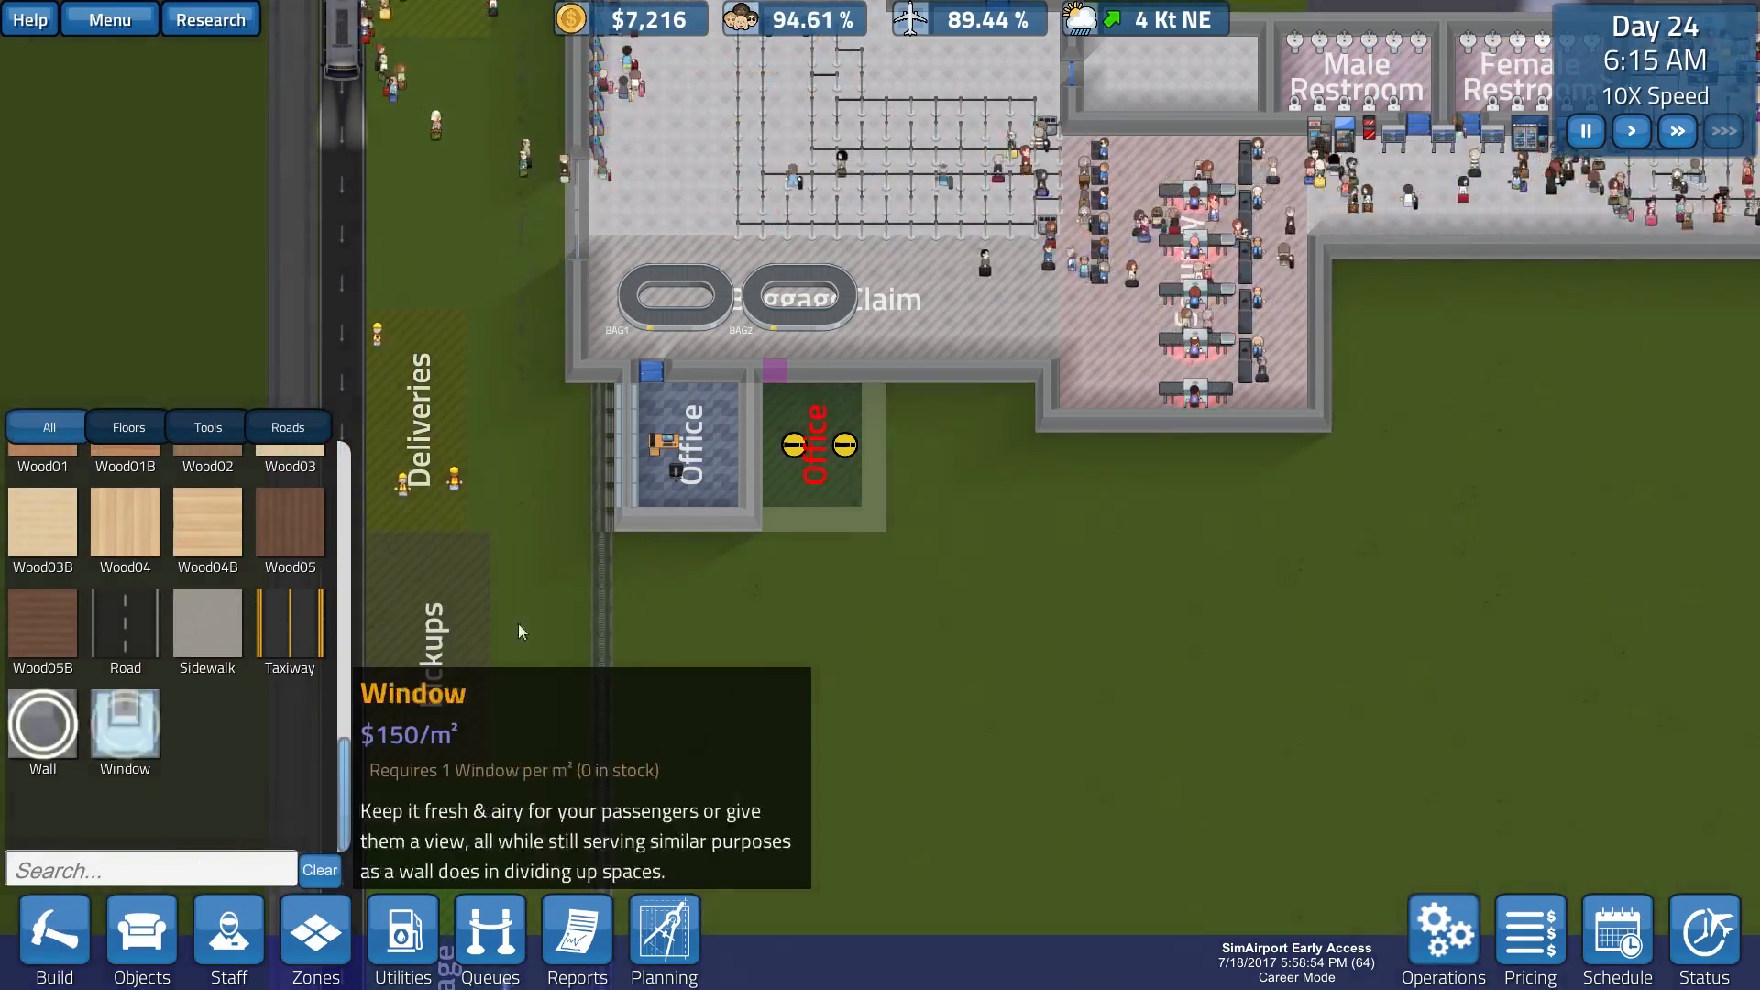
mouse_move(778, 394)
mouse_down()
mouse_move(847, 488)
mouse_move(849, 451)
mouse_up()
scroll(190, 704, up, 1)
scroll(190, 705, up, 3)
scroll(191, 701, up, 3)
scroll(189, 703, up, 3)
scroll(190, 704, up, 3)
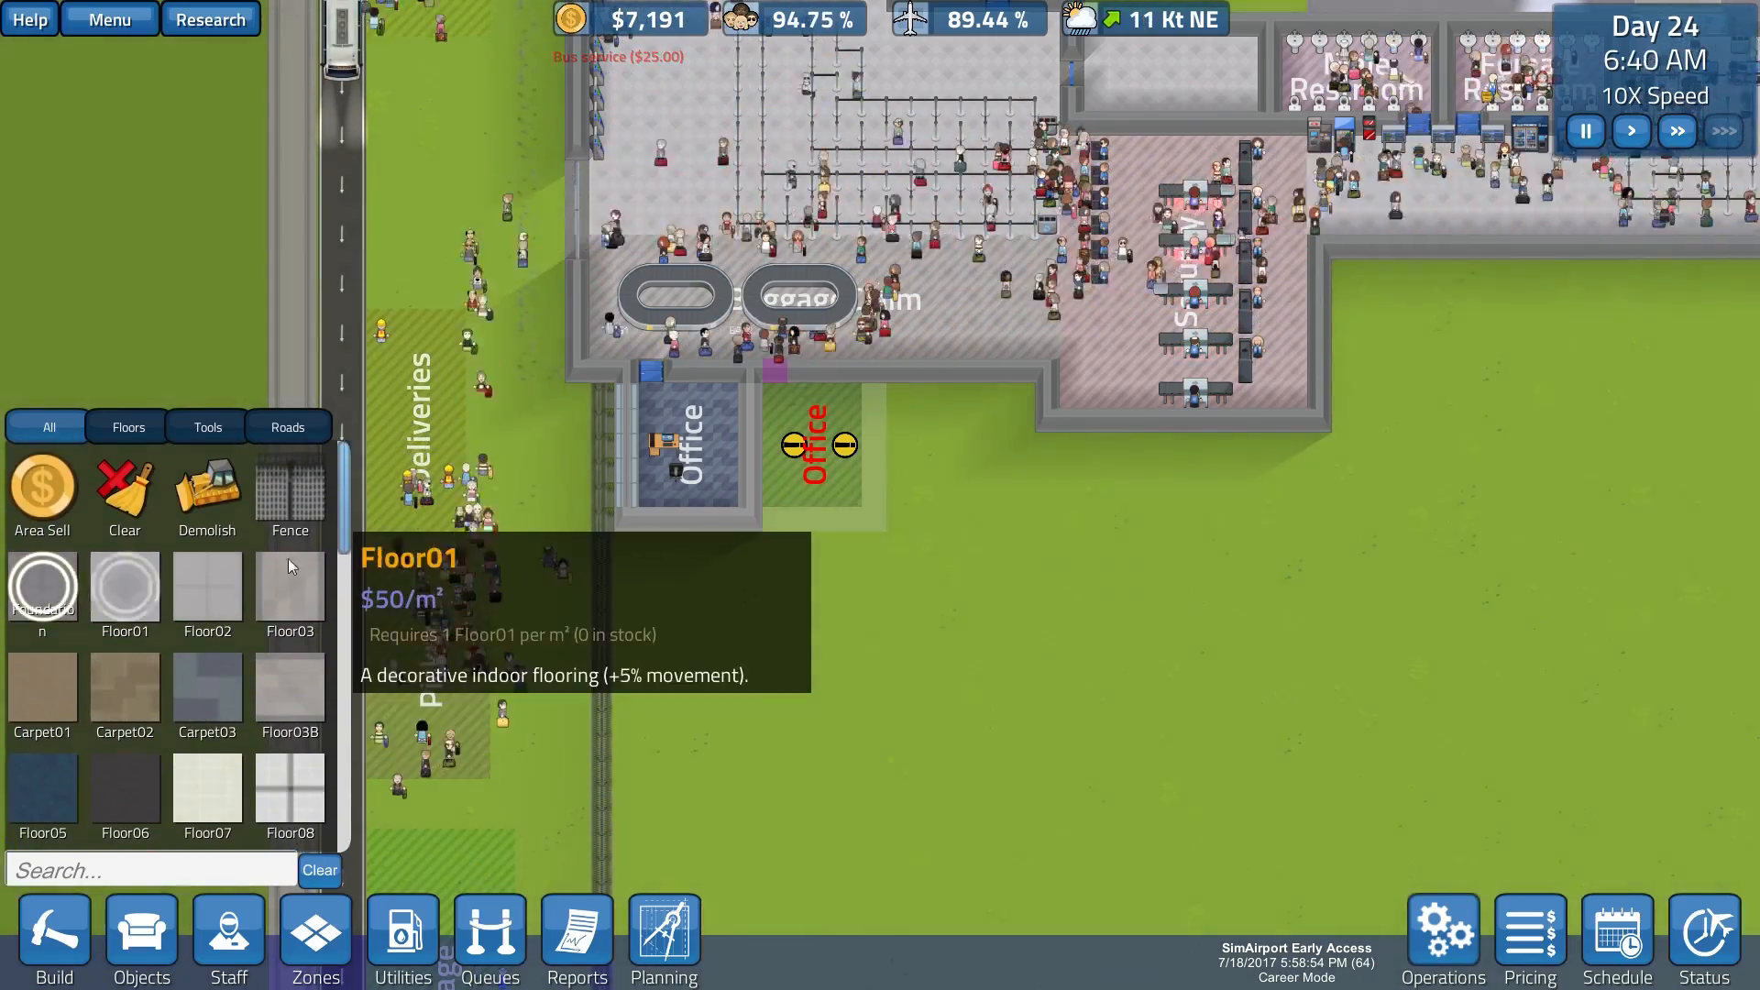
drag(776, 390, 875, 528)
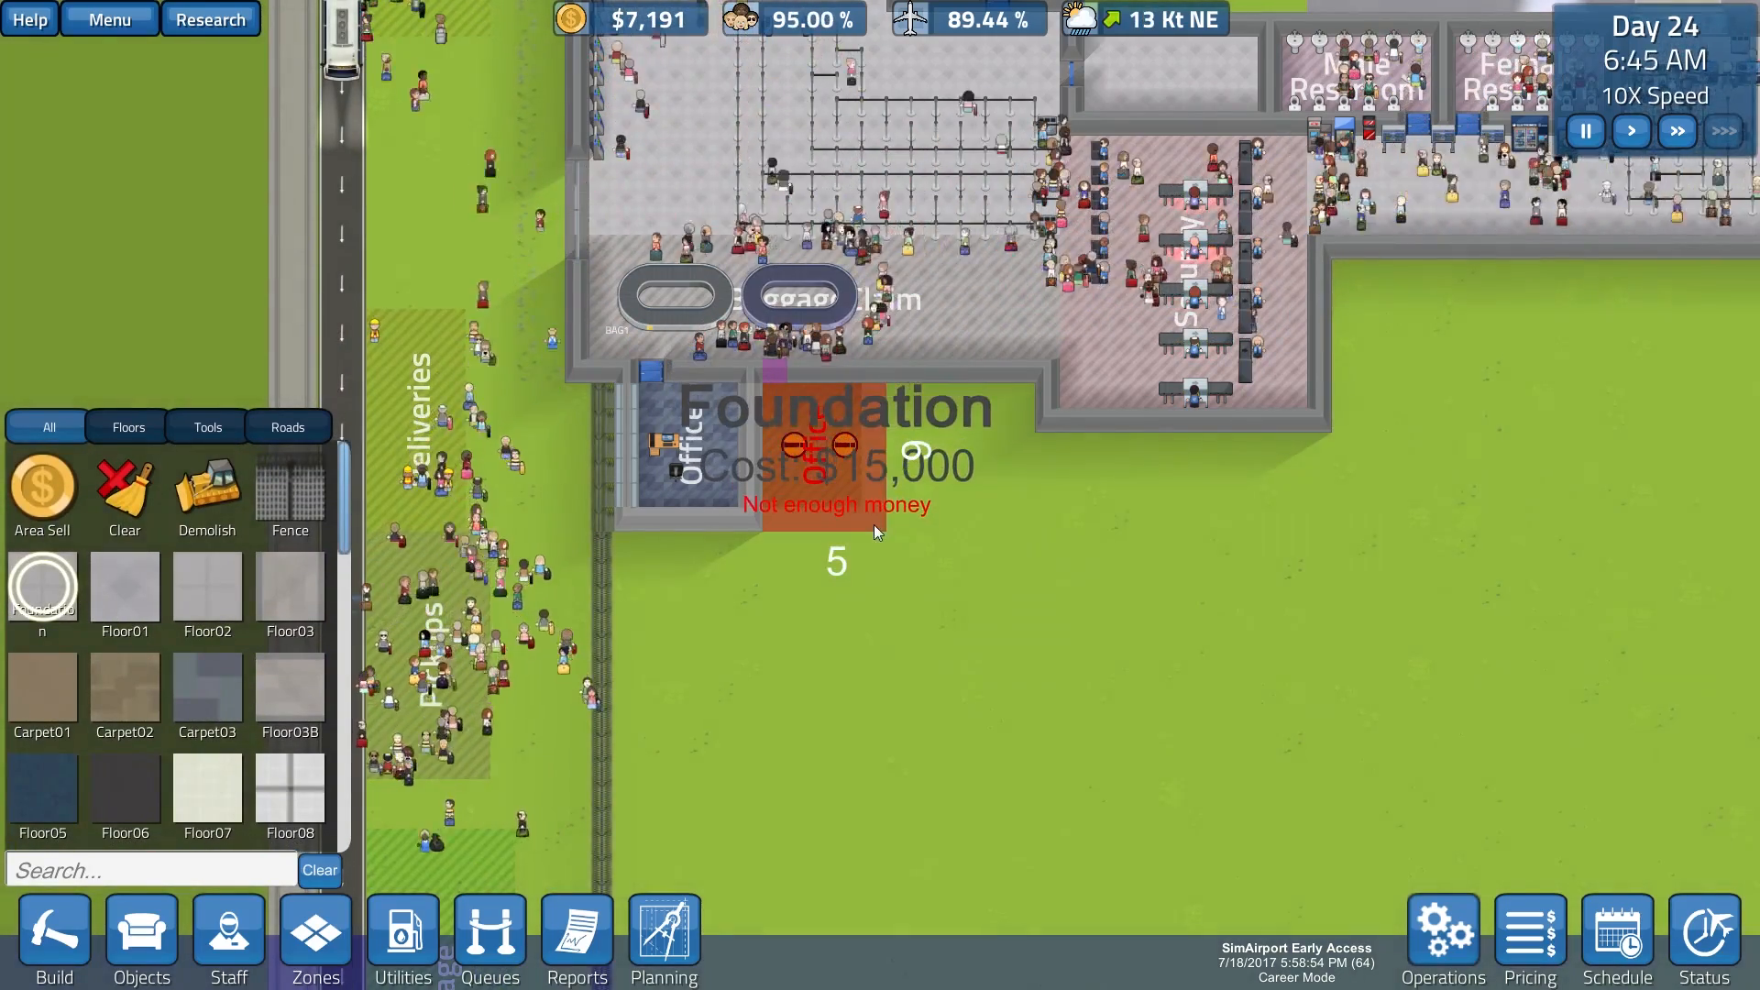
right_click(1224, 548)
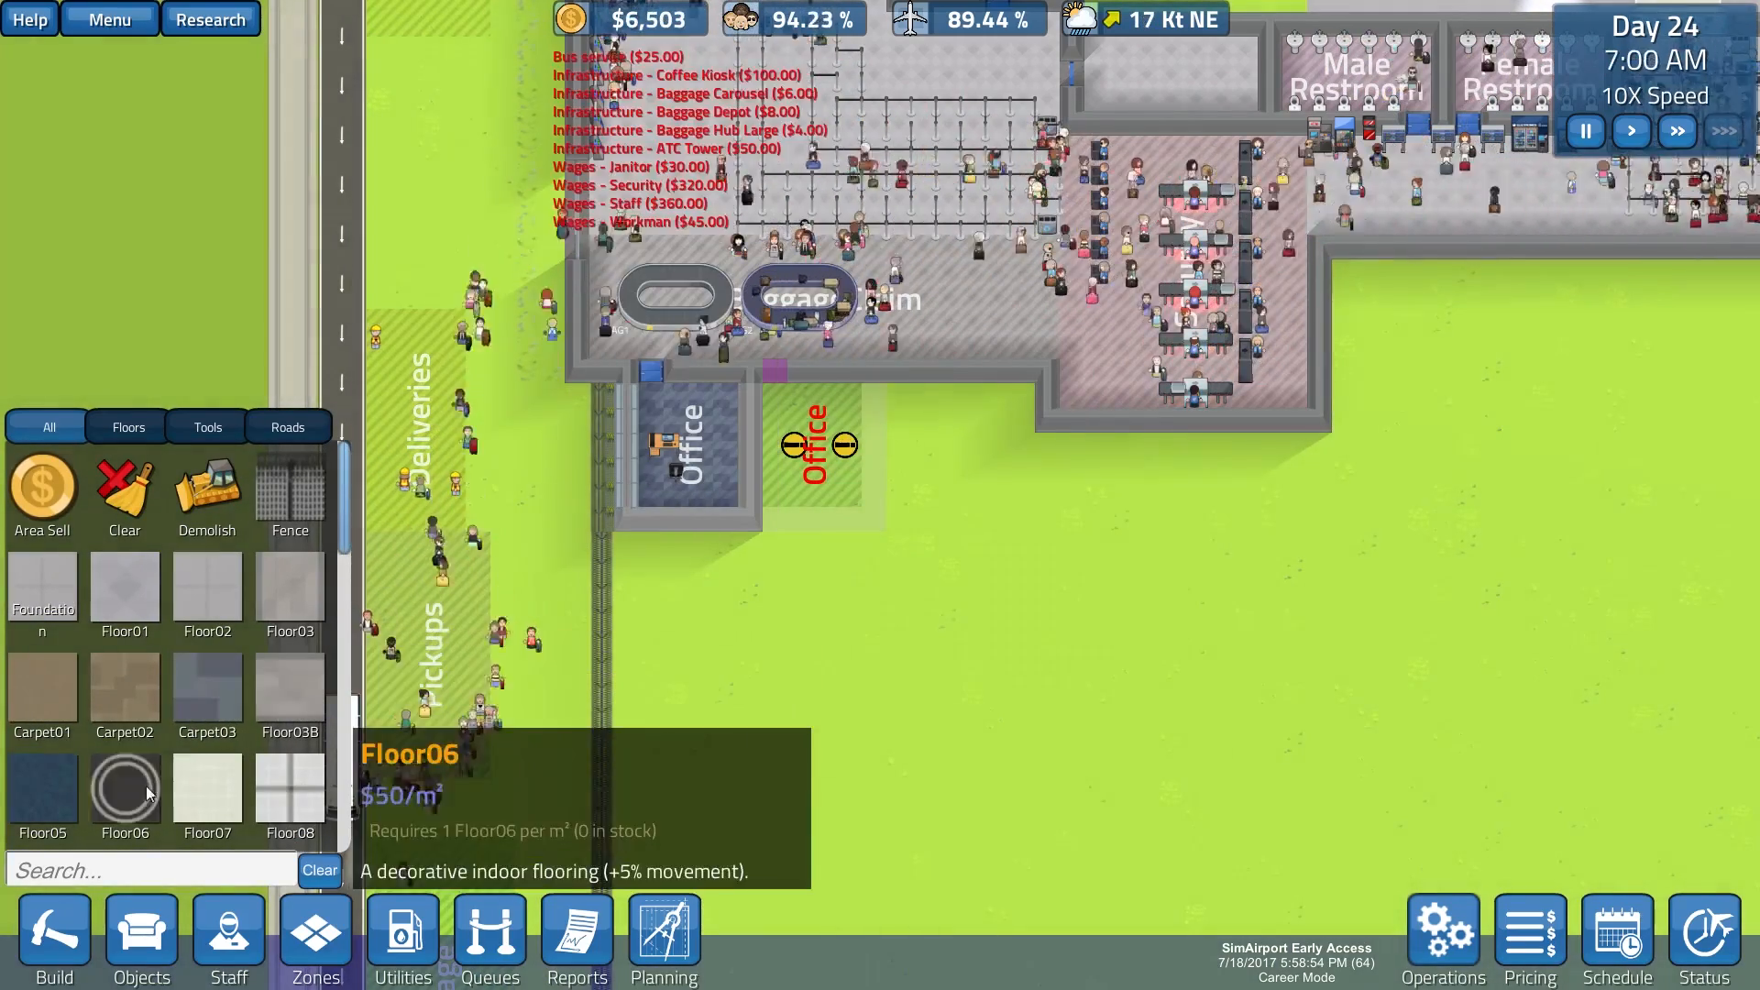
click(228, 933)
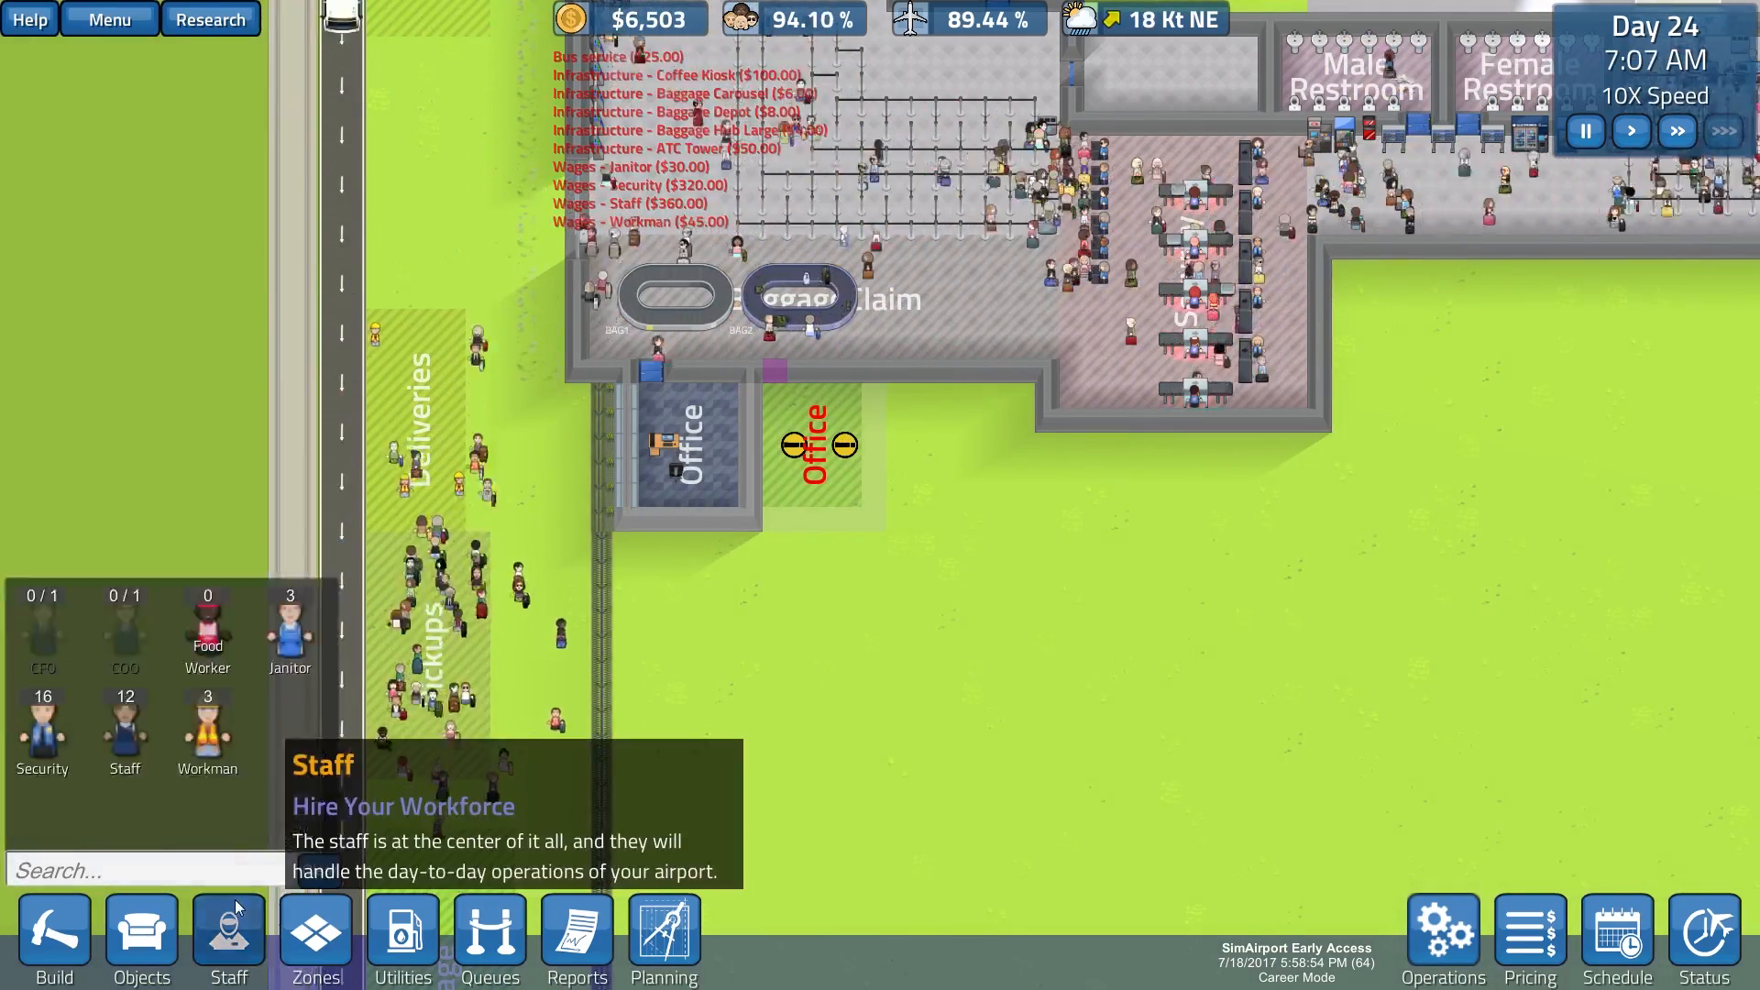
key(w)
key(d)
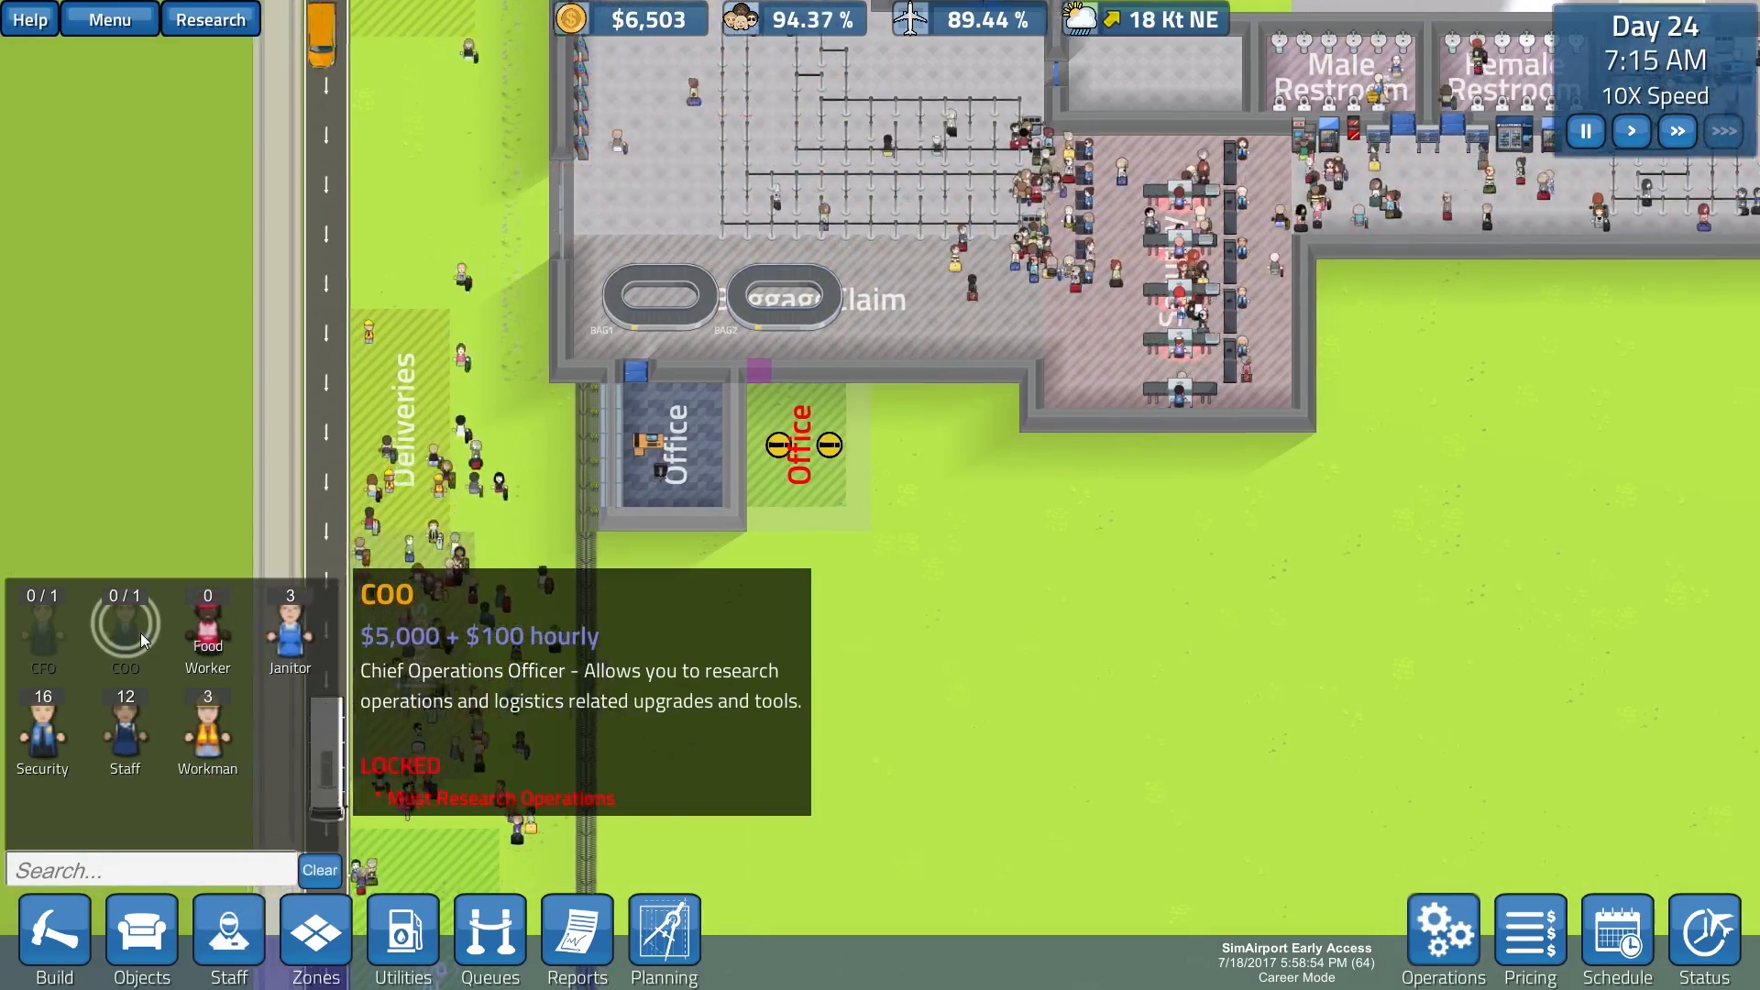
key(w)
key(d)
scroll(1293, 449, down, 2)
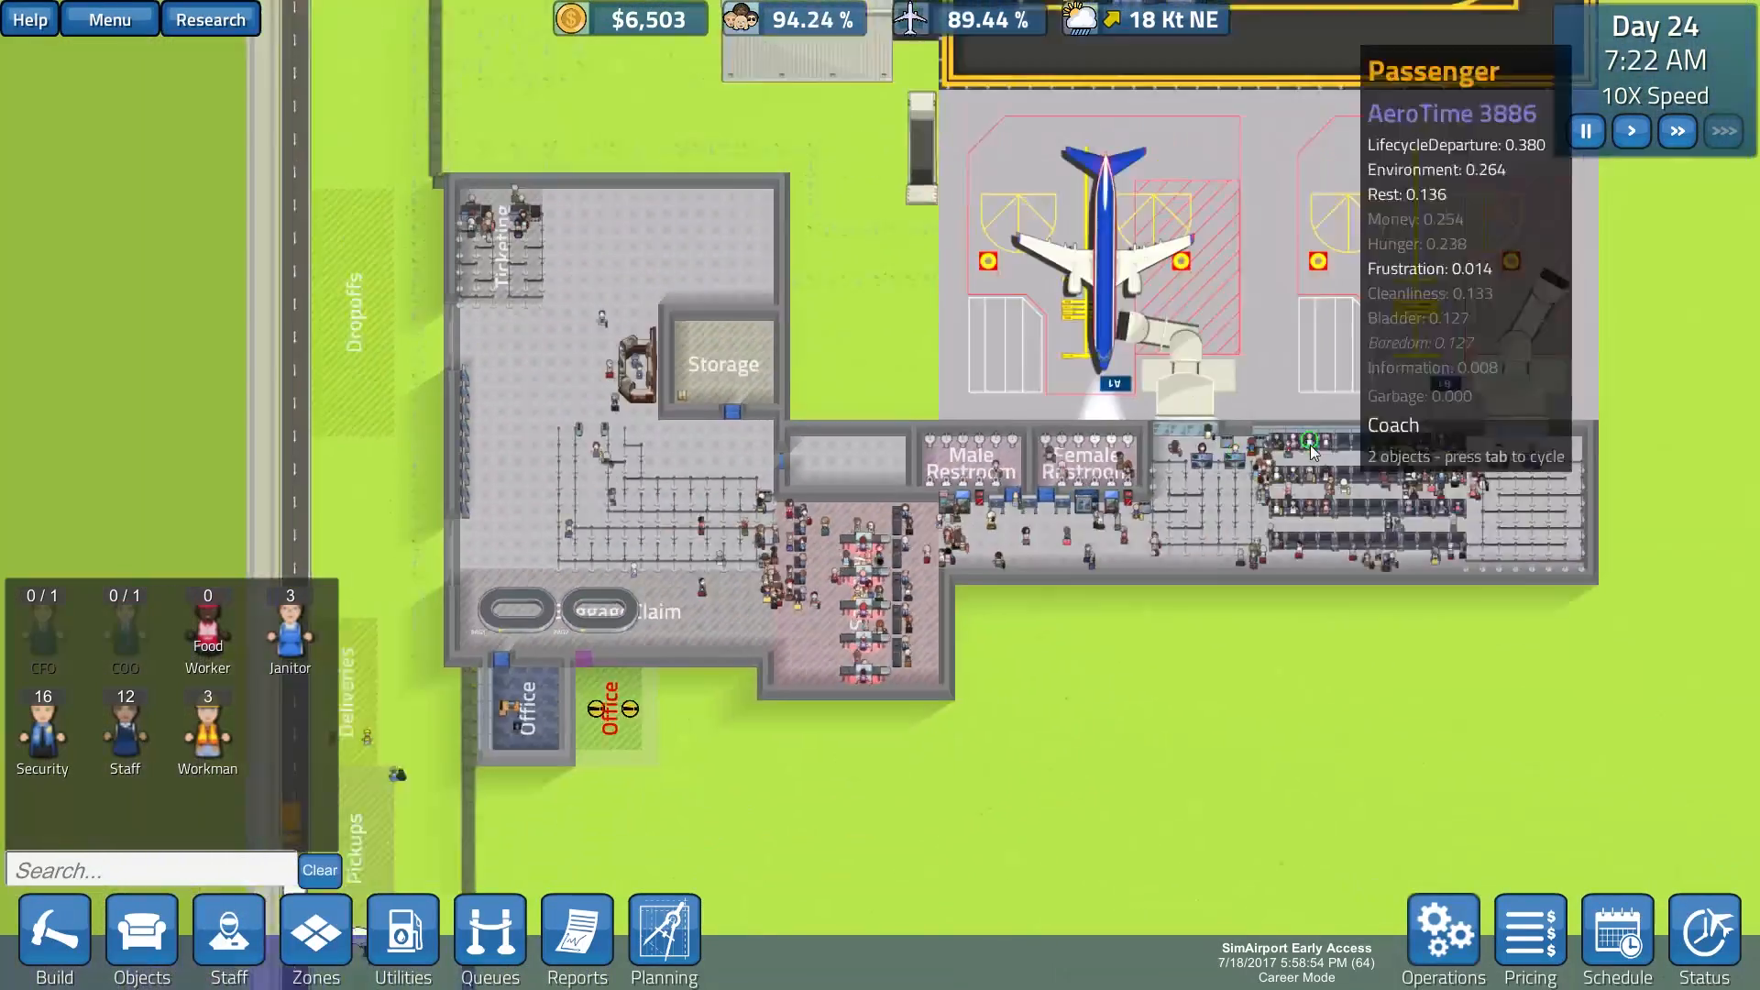
key(w)
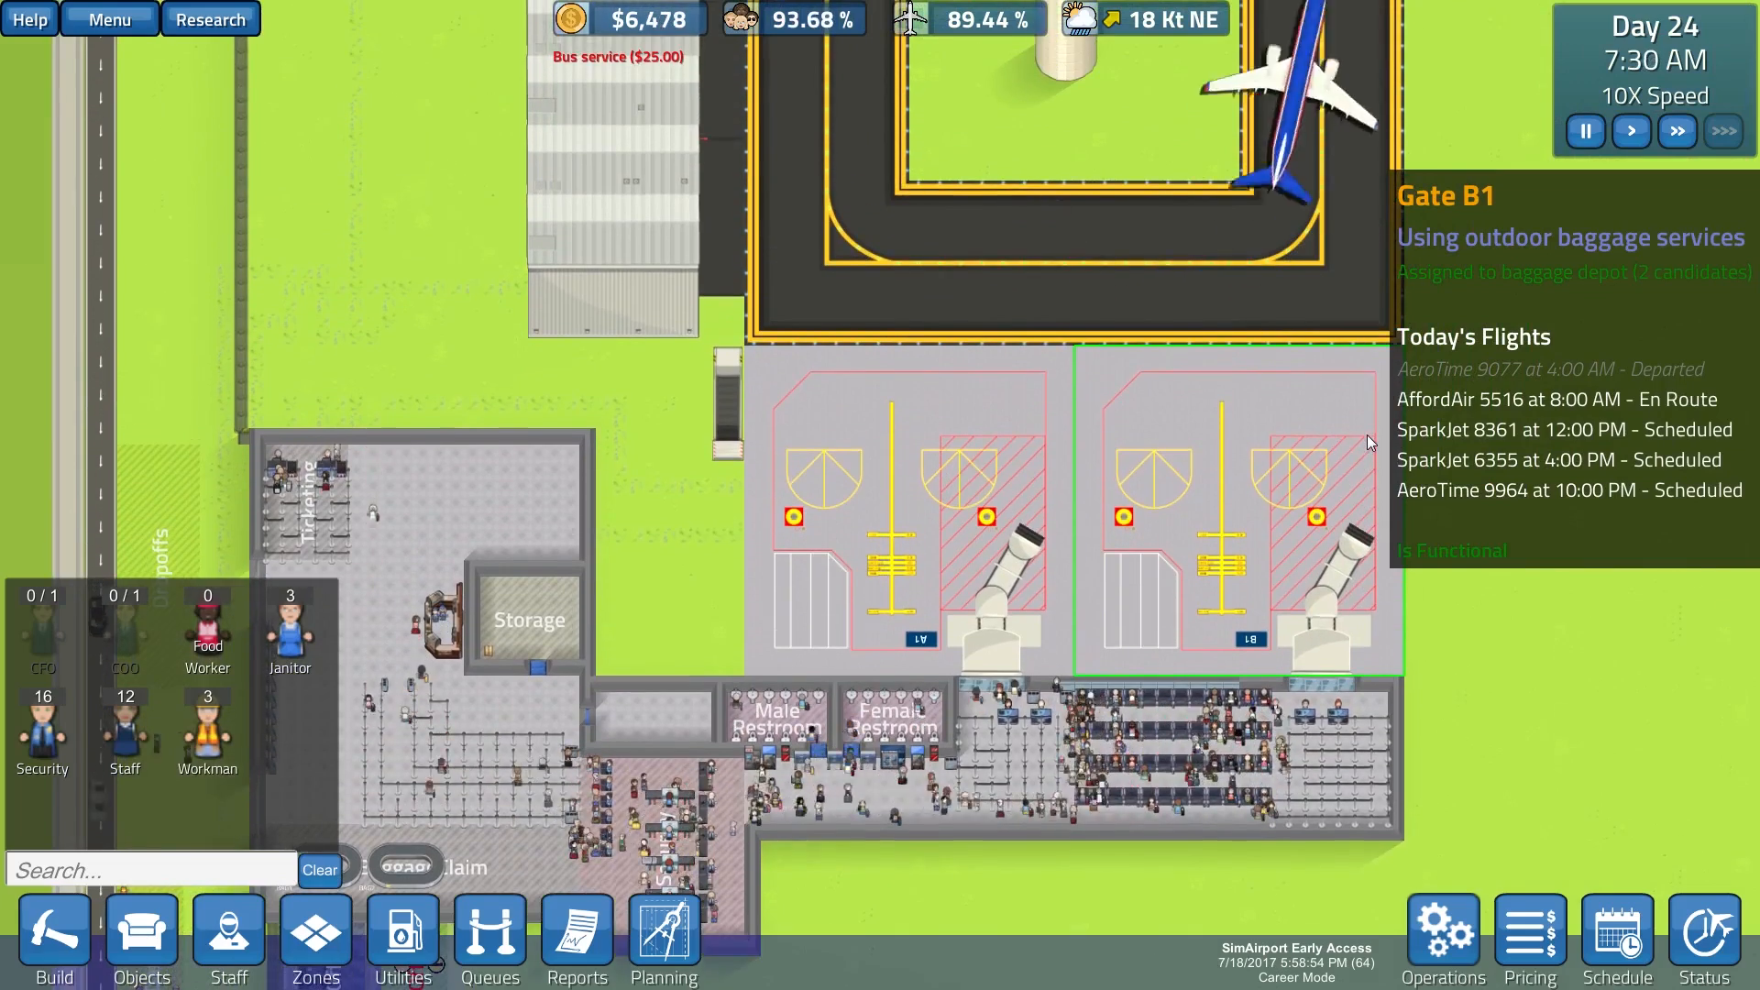
scroll(1368, 435, down, 3)
scroll(1367, 441, down, 1)
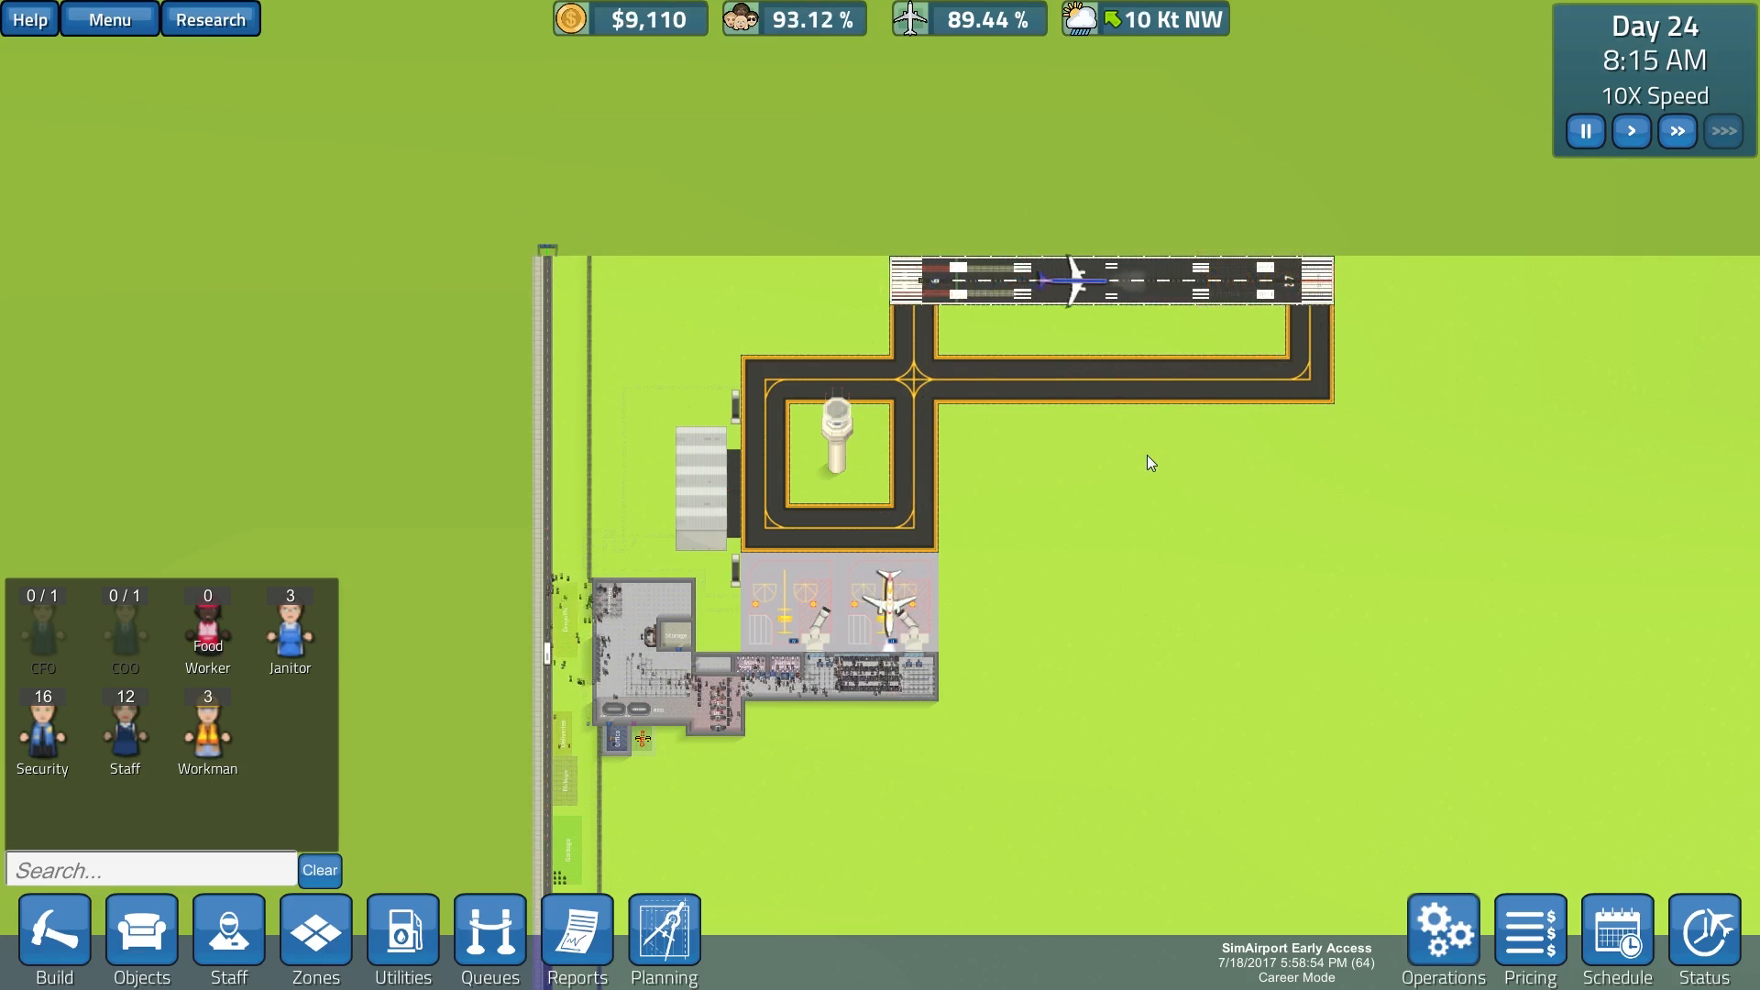
scroll(1150, 464, up, 1)
scroll(1150, 464, up, 1)
scroll(1150, 464, up, 1)
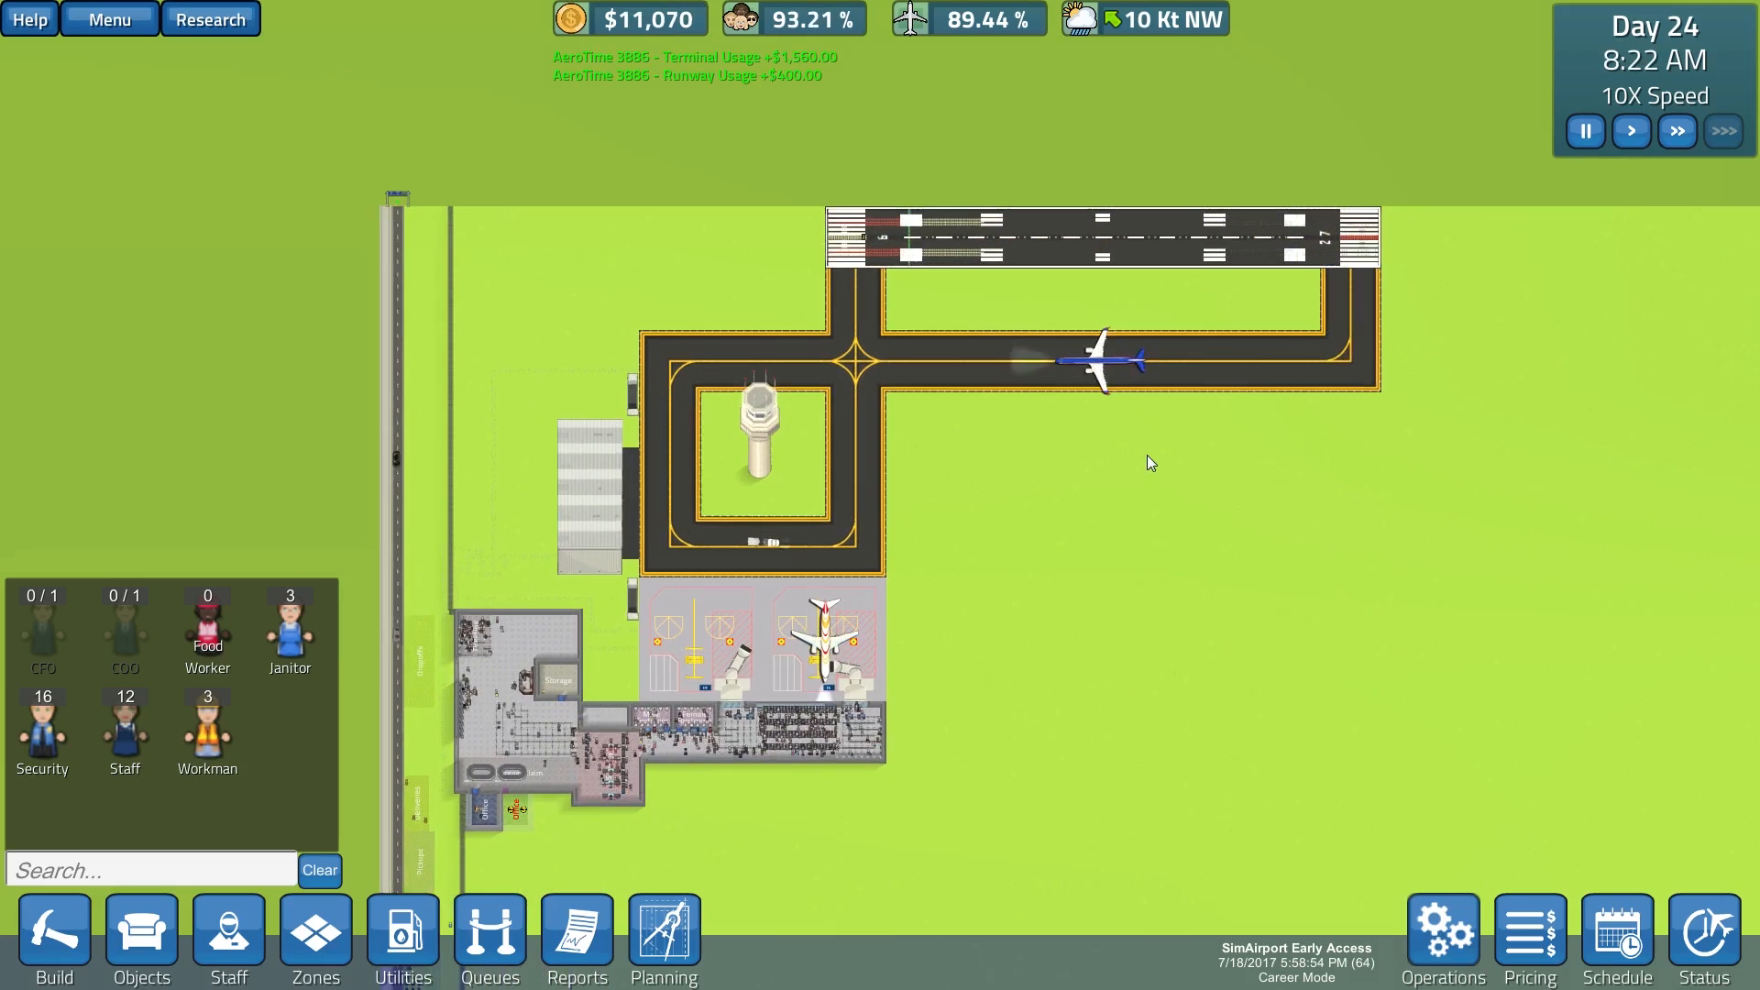
scroll(1150, 463, up, 1)
scroll(1151, 463, up, 1)
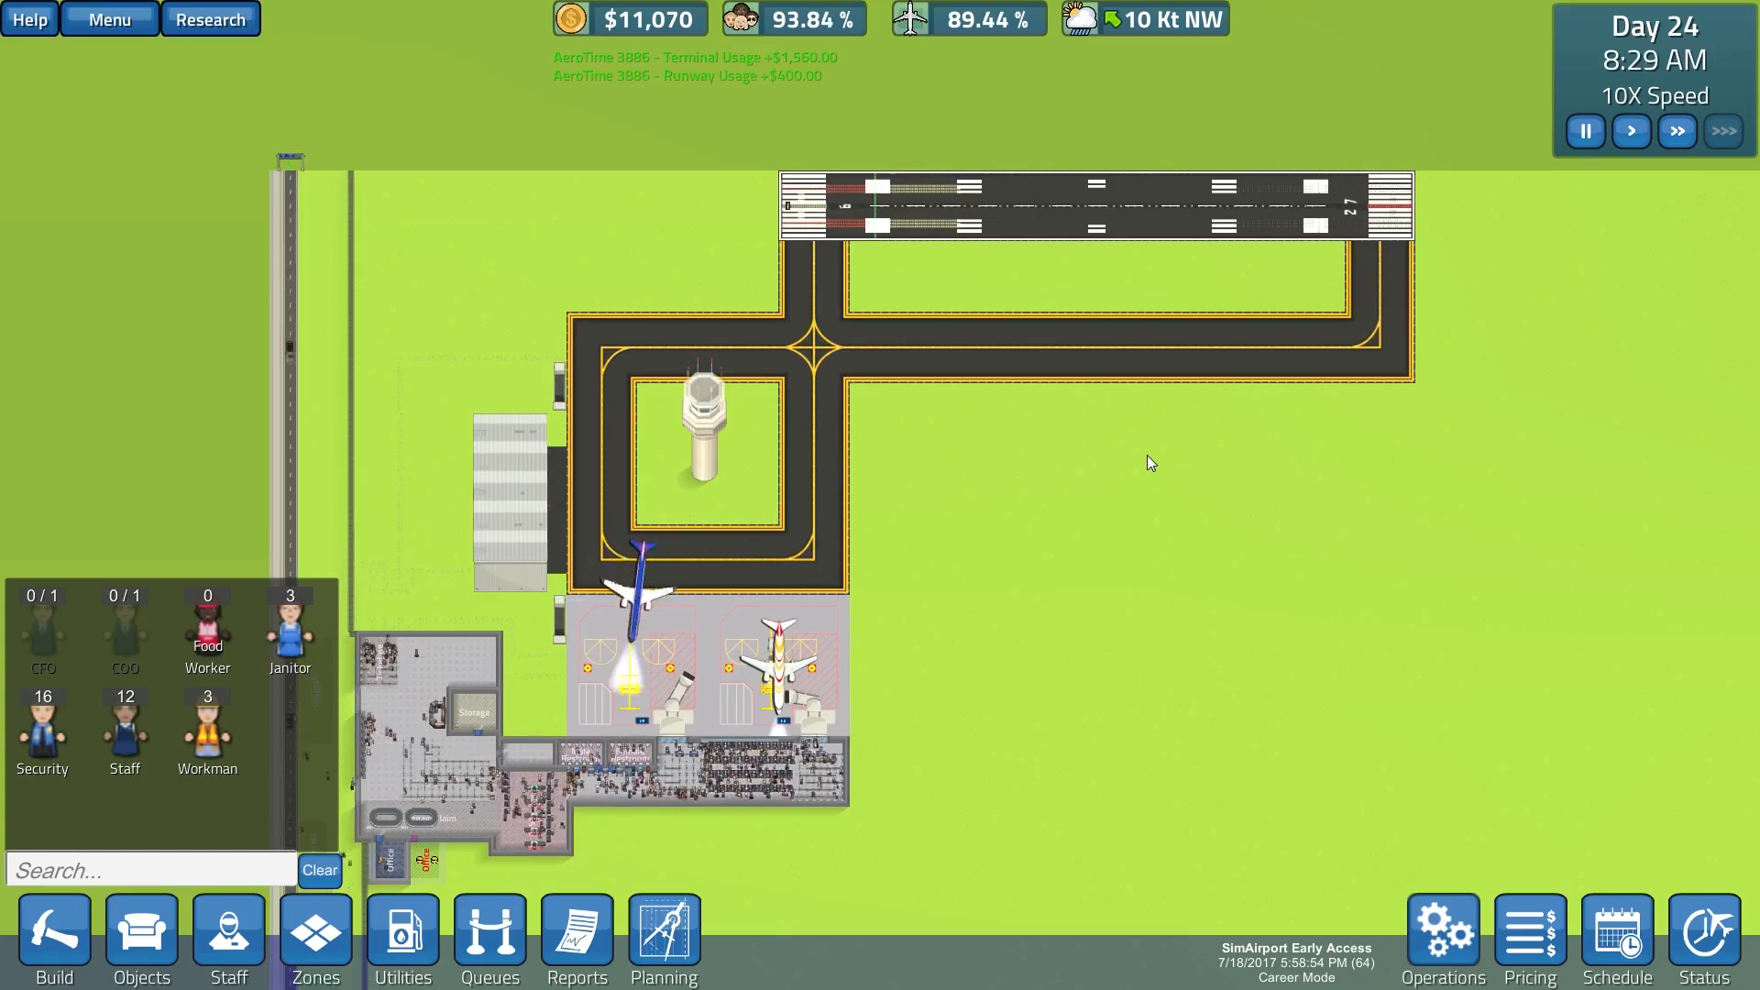
scroll(1150, 463, up, 1)
scroll(1150, 464, up, 1)
key(Down)
key(Left)
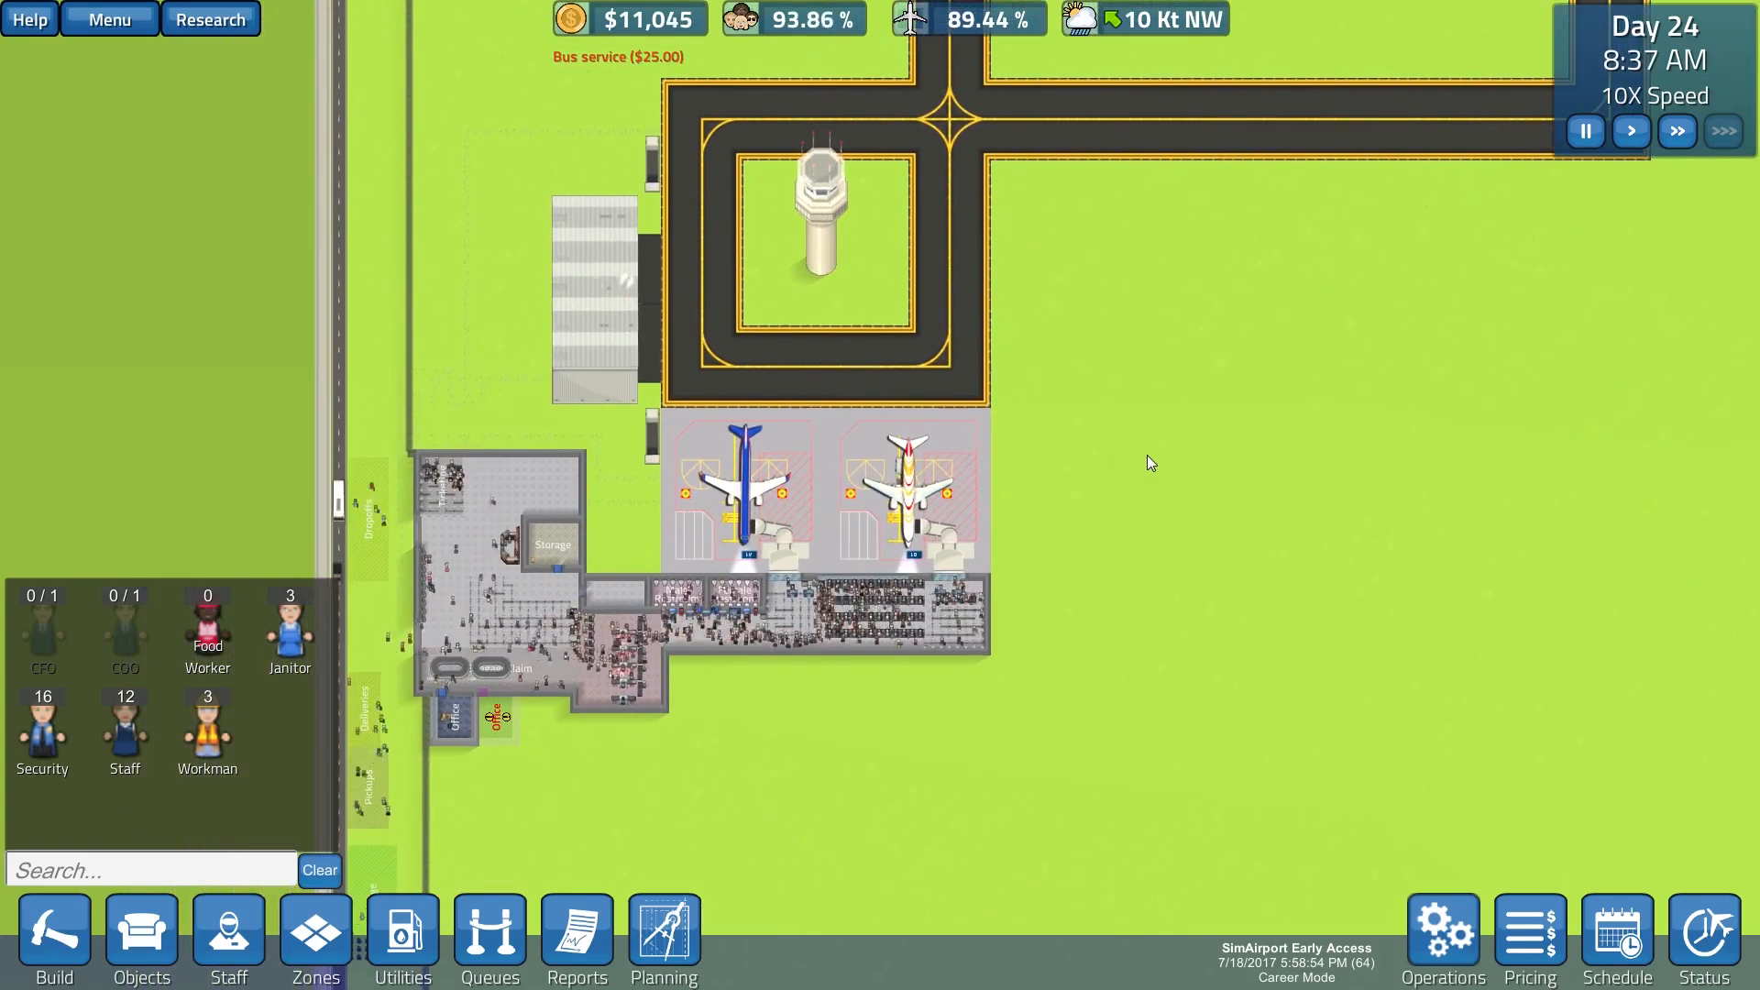
click(743, 489)
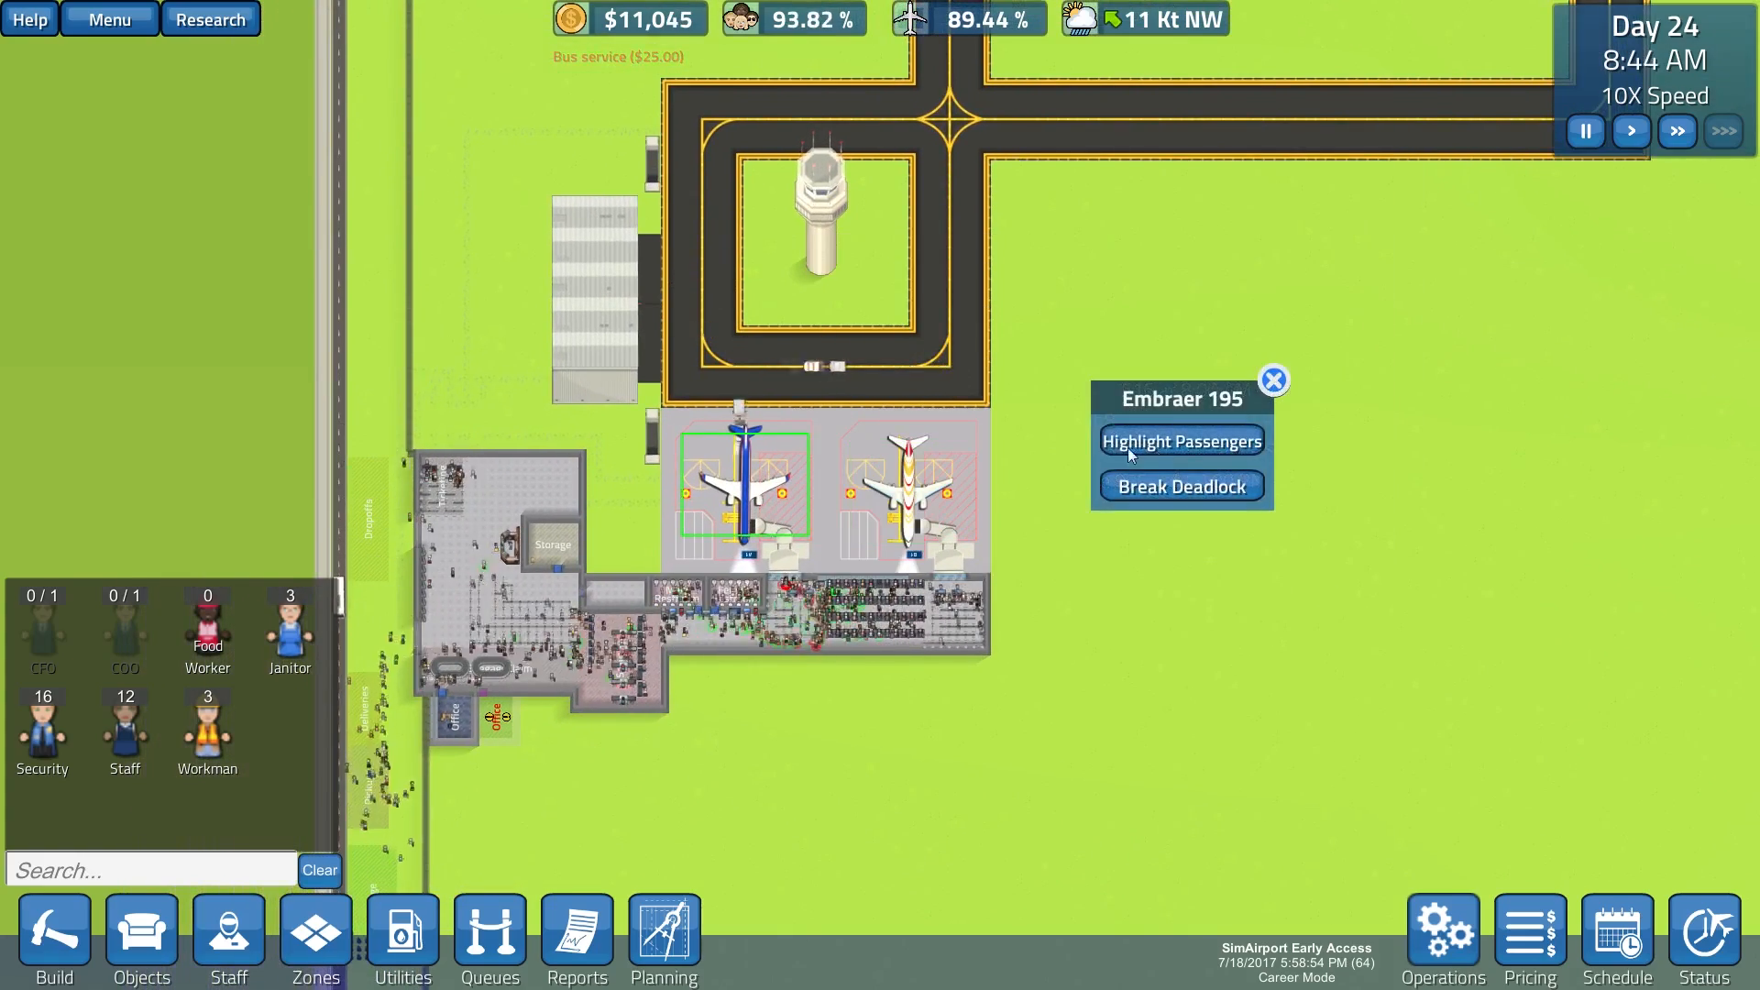
click(887, 503)
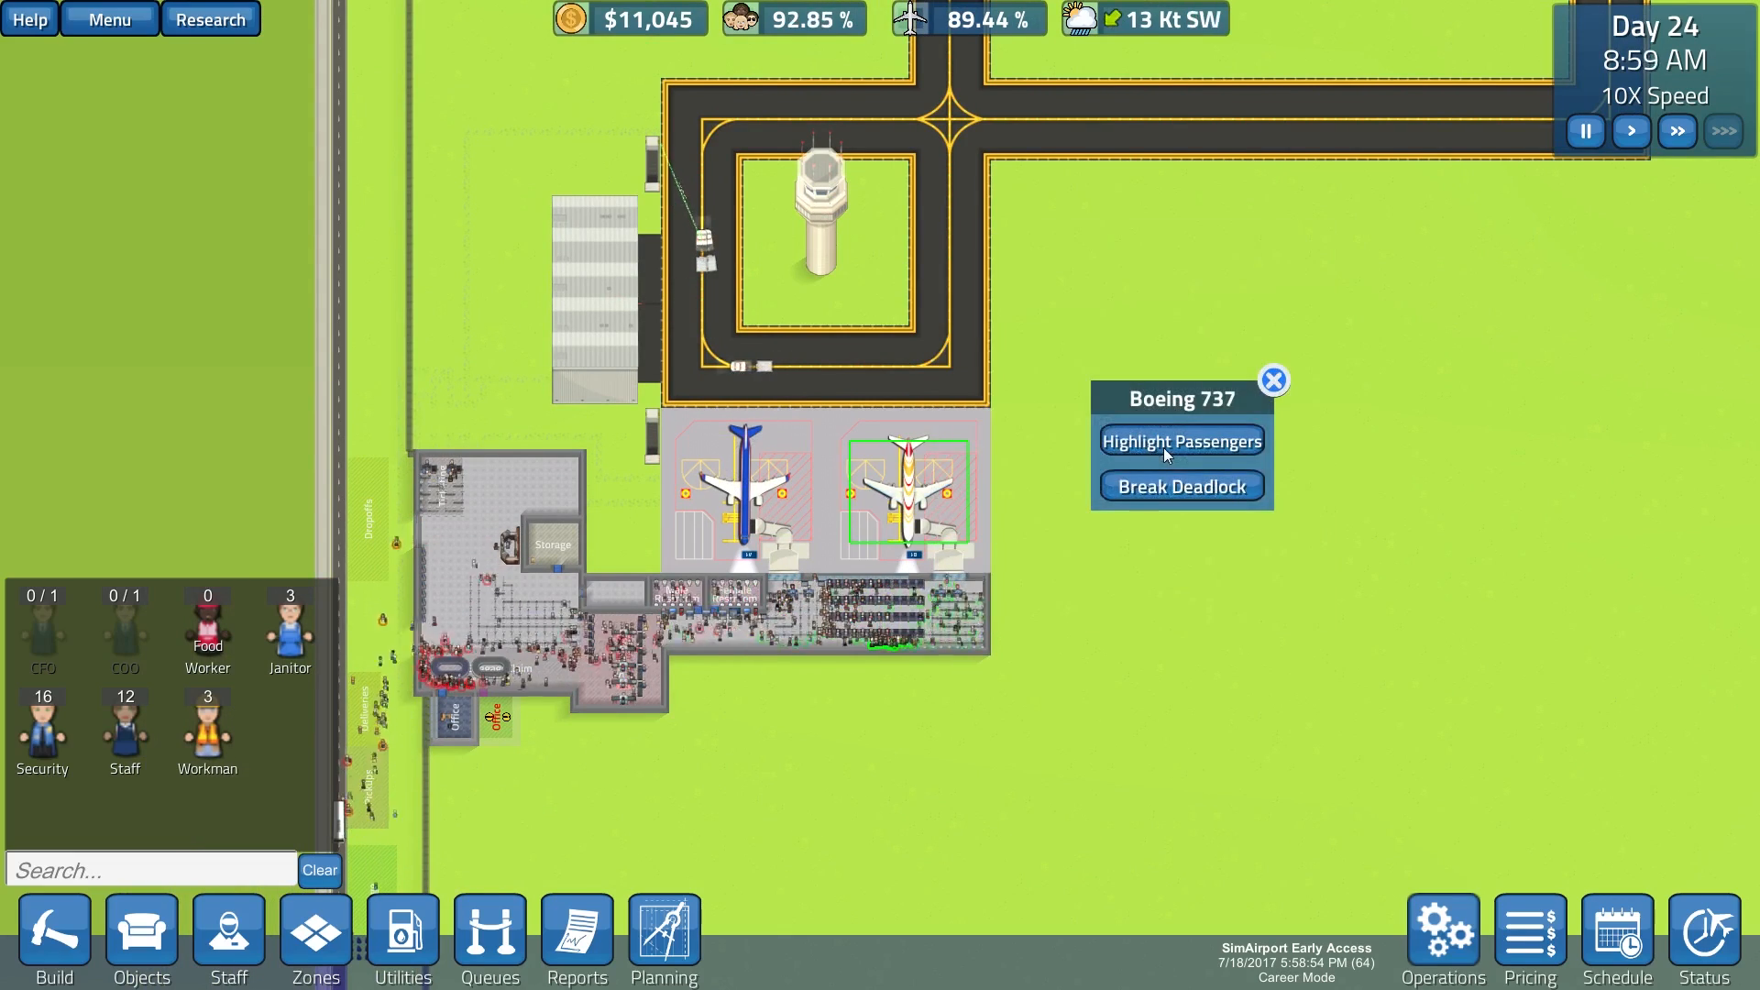
click(743, 496)
click(1152, 445)
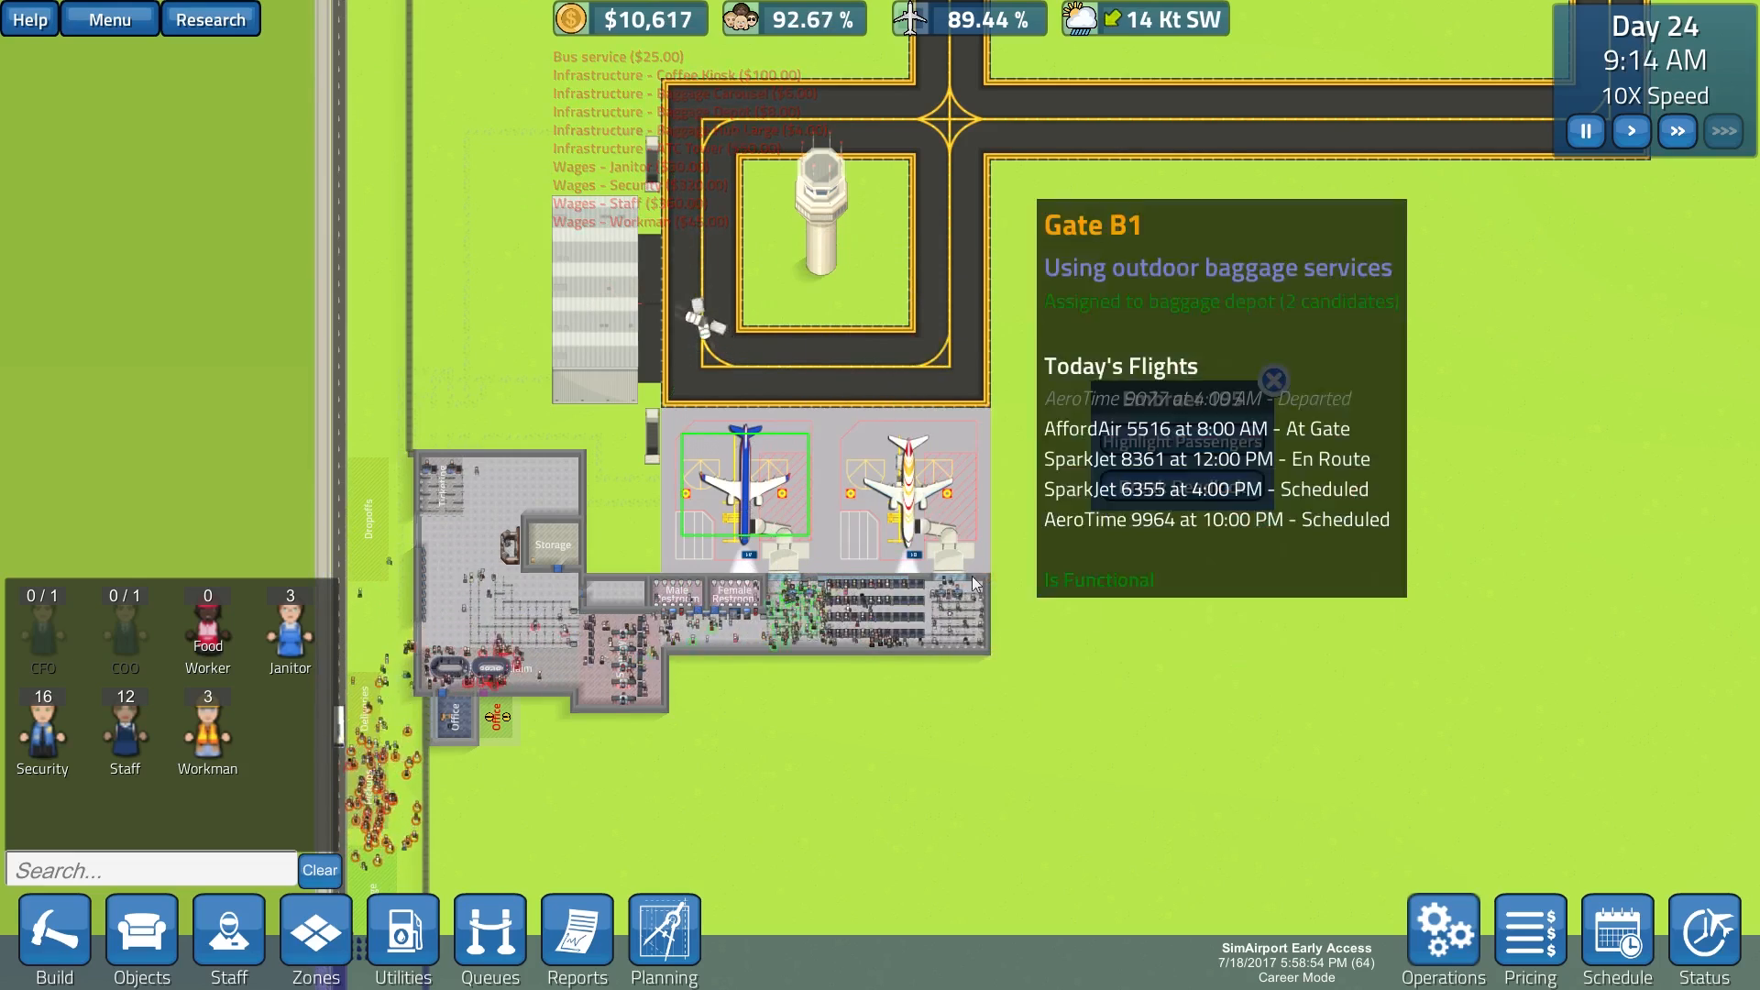
key(a)
key(s)
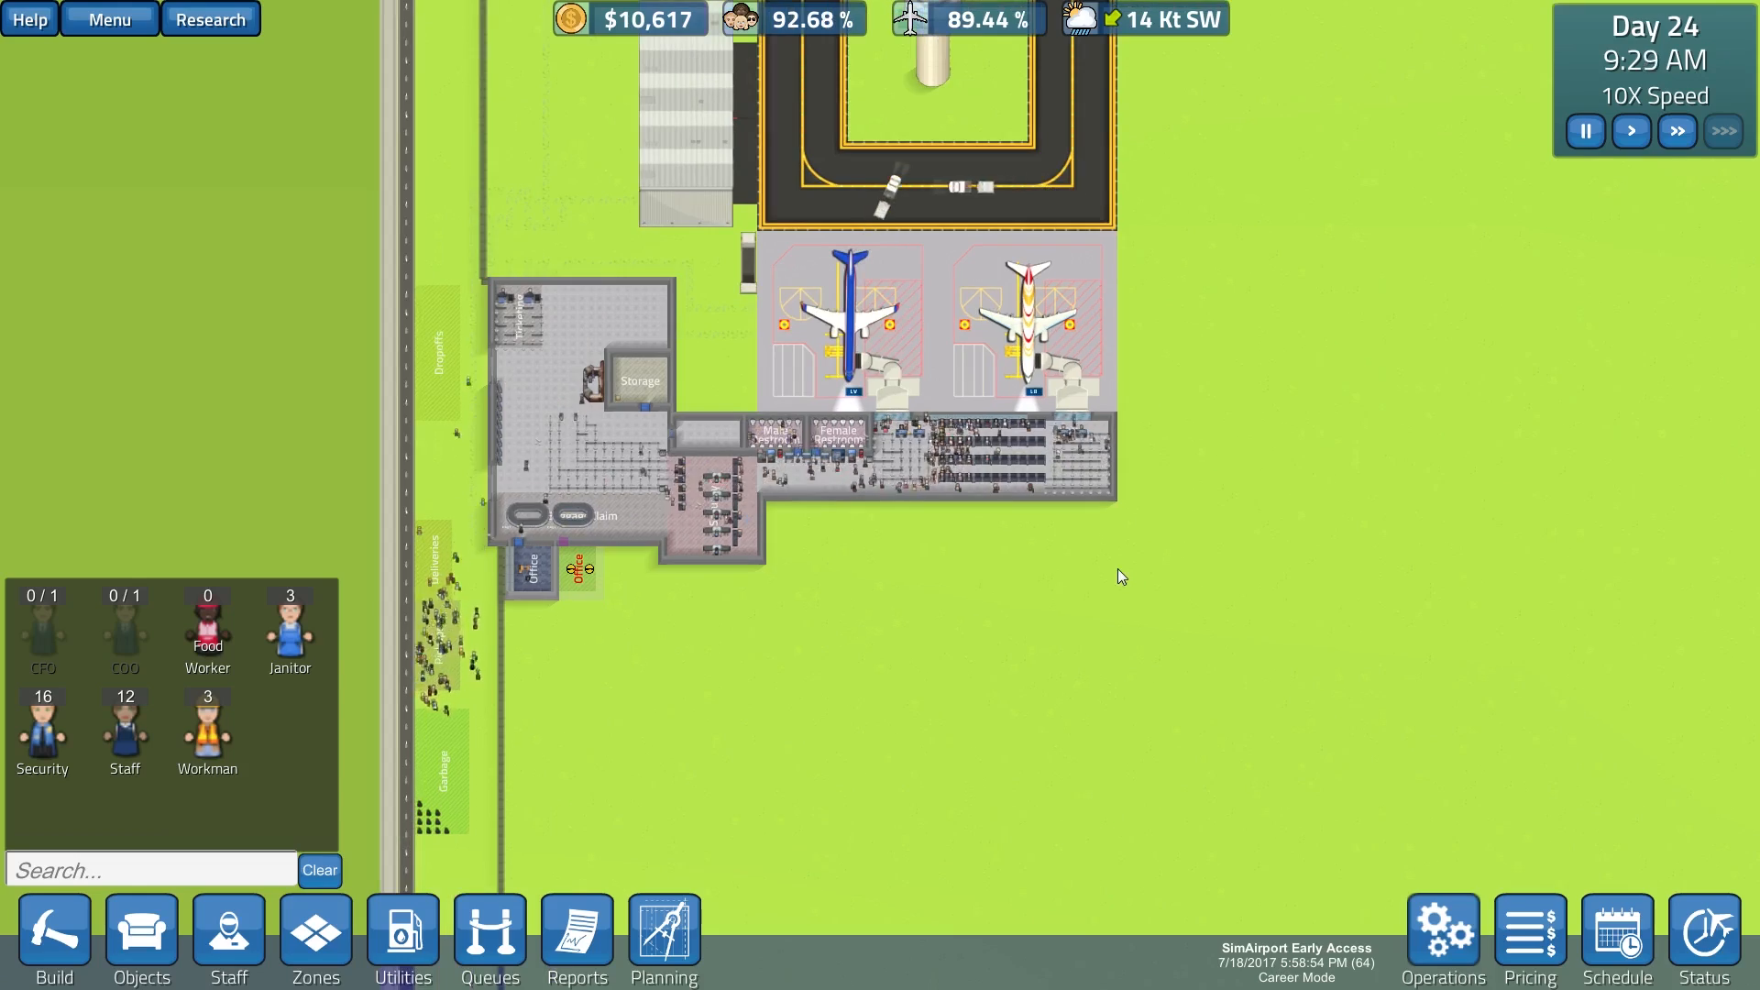
key(a)
key(w)
scroll(1119, 576, up, 1)
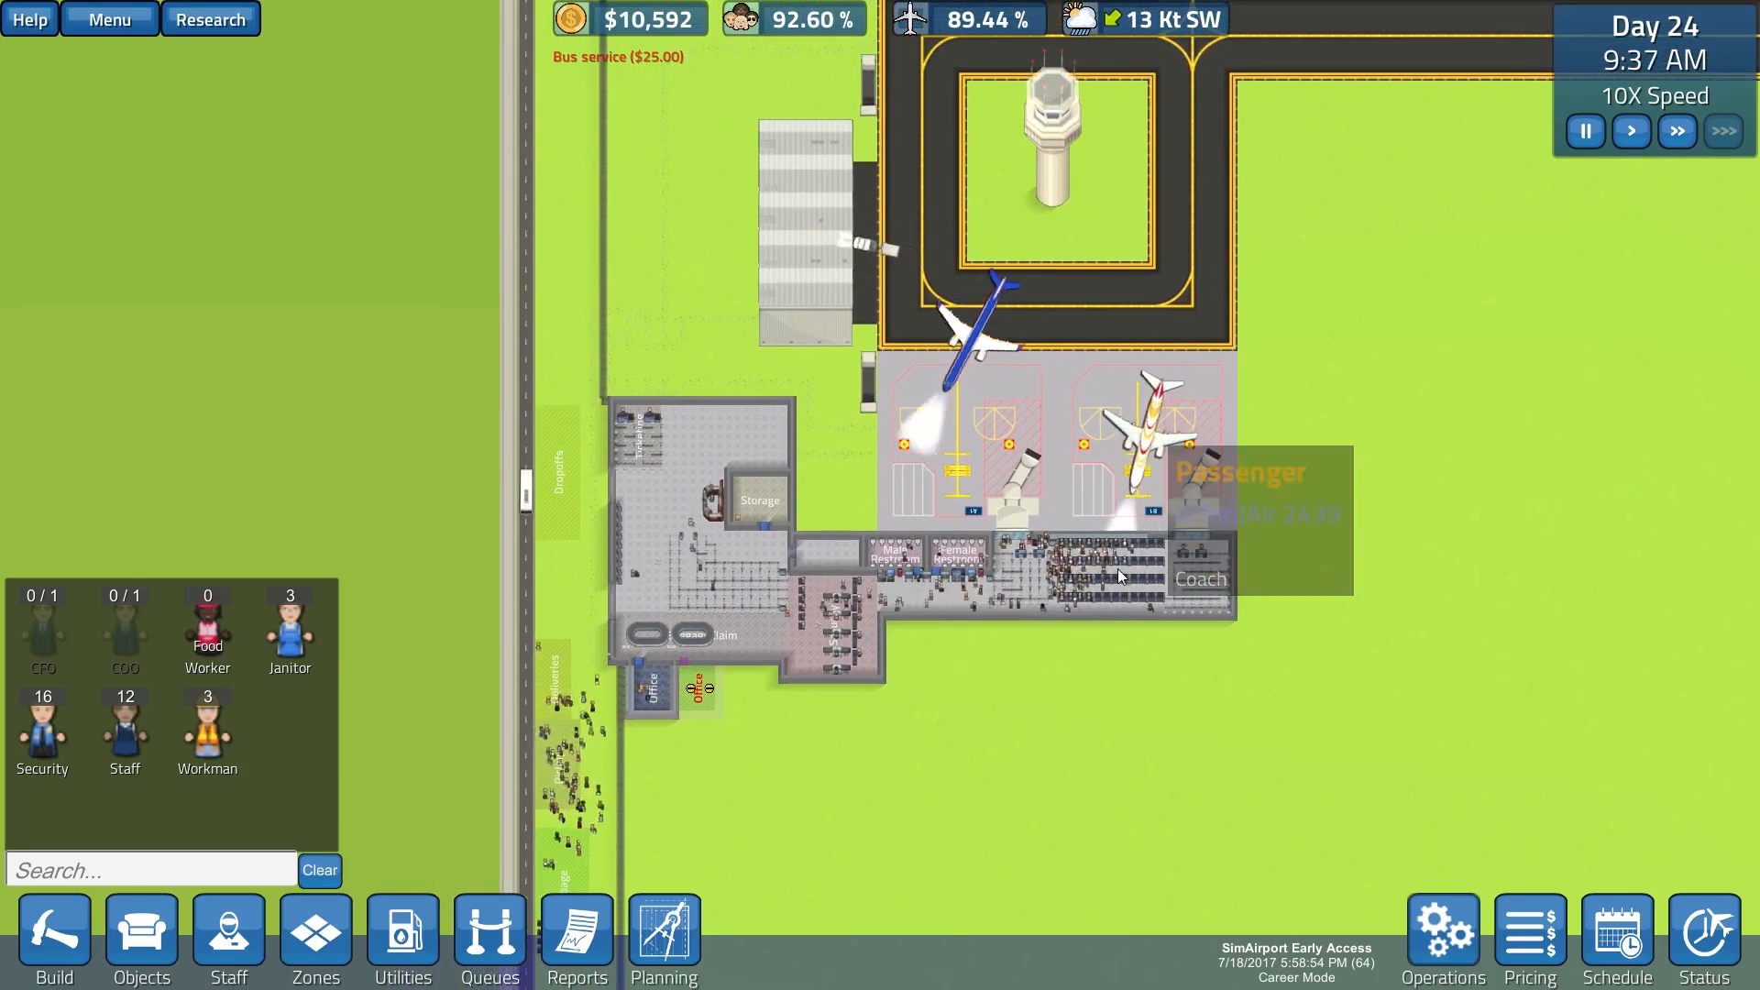
scroll(1118, 569, up, 1)
key(a)
key(s)
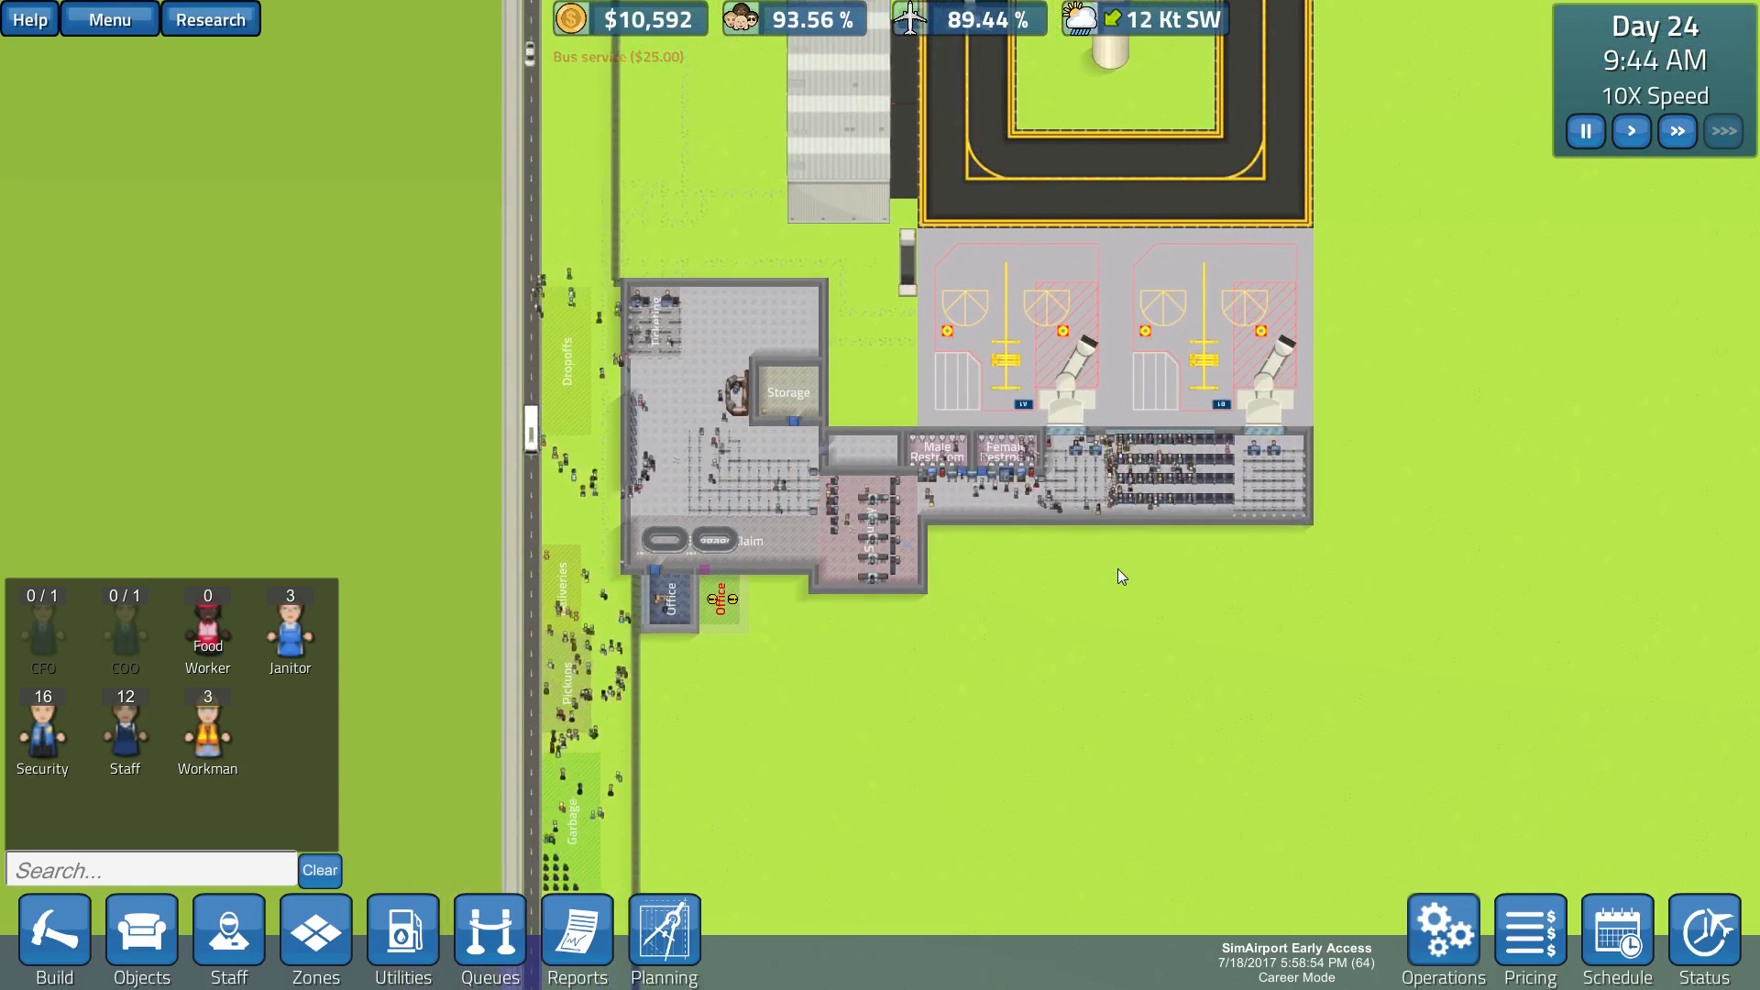
scroll(1118, 569, down, 1)
key(d)
key(w)
scroll(1118, 568, down, 1)
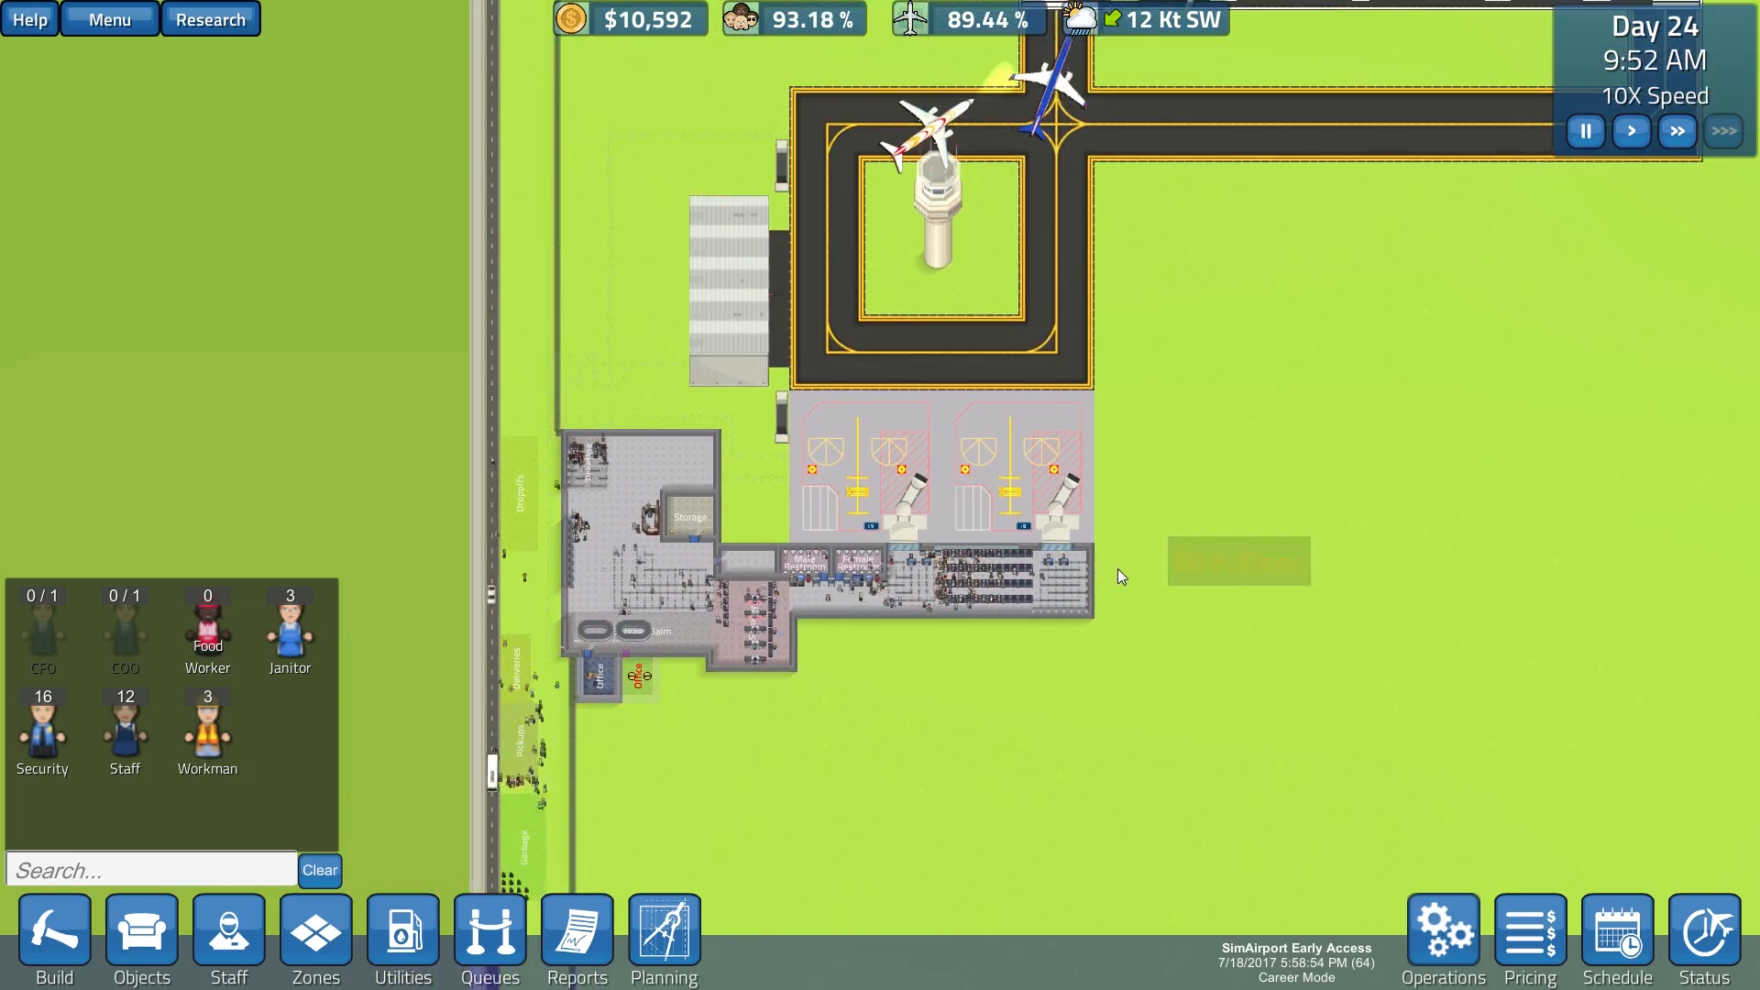
scroll(1119, 568, down, 1)
scroll(1117, 568, down, 1)
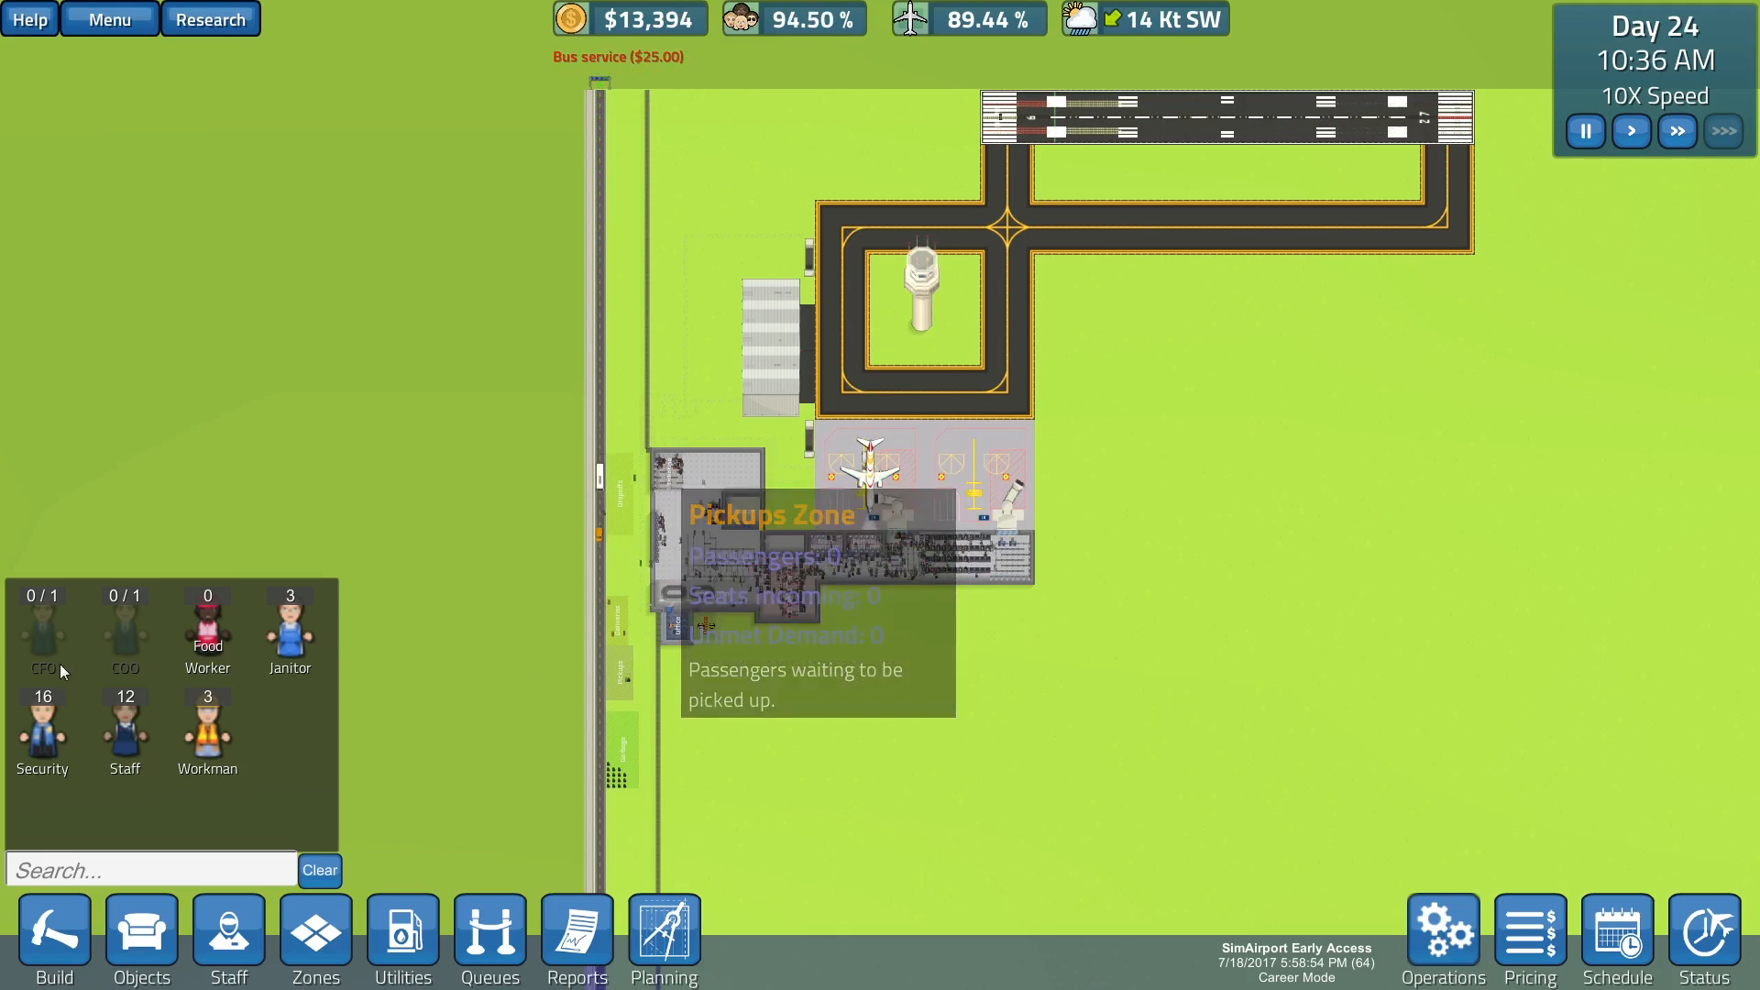
key(Left)
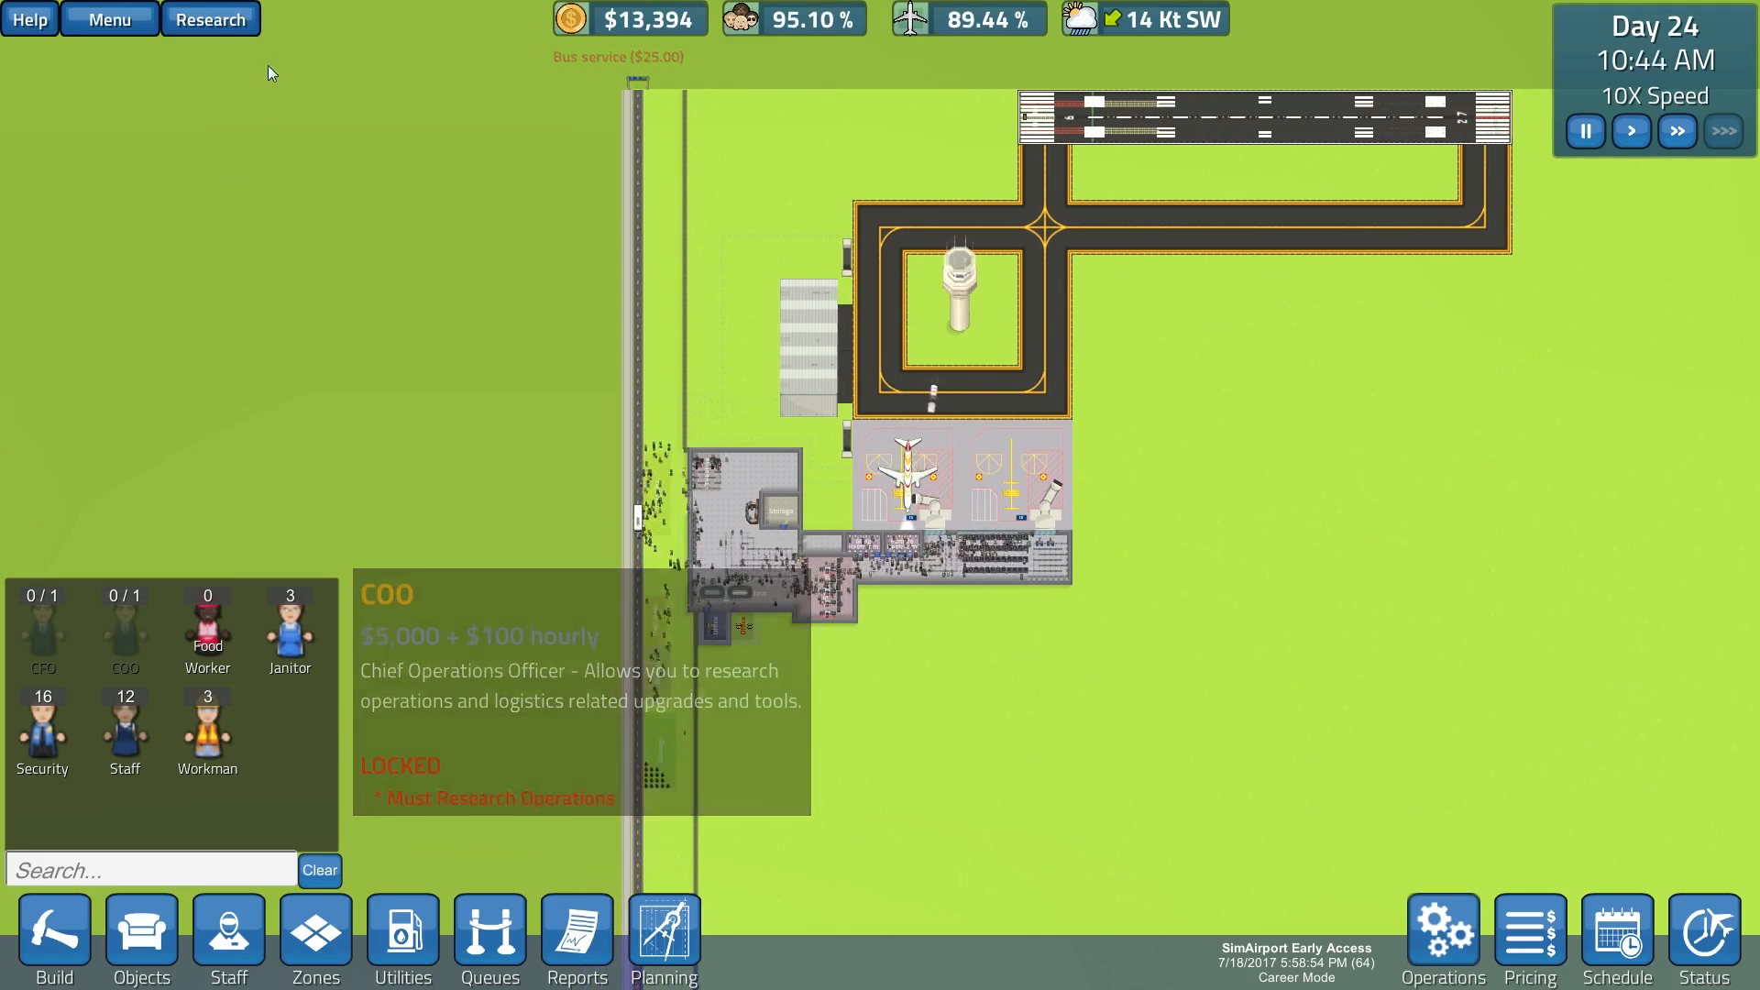
click(254, 25)
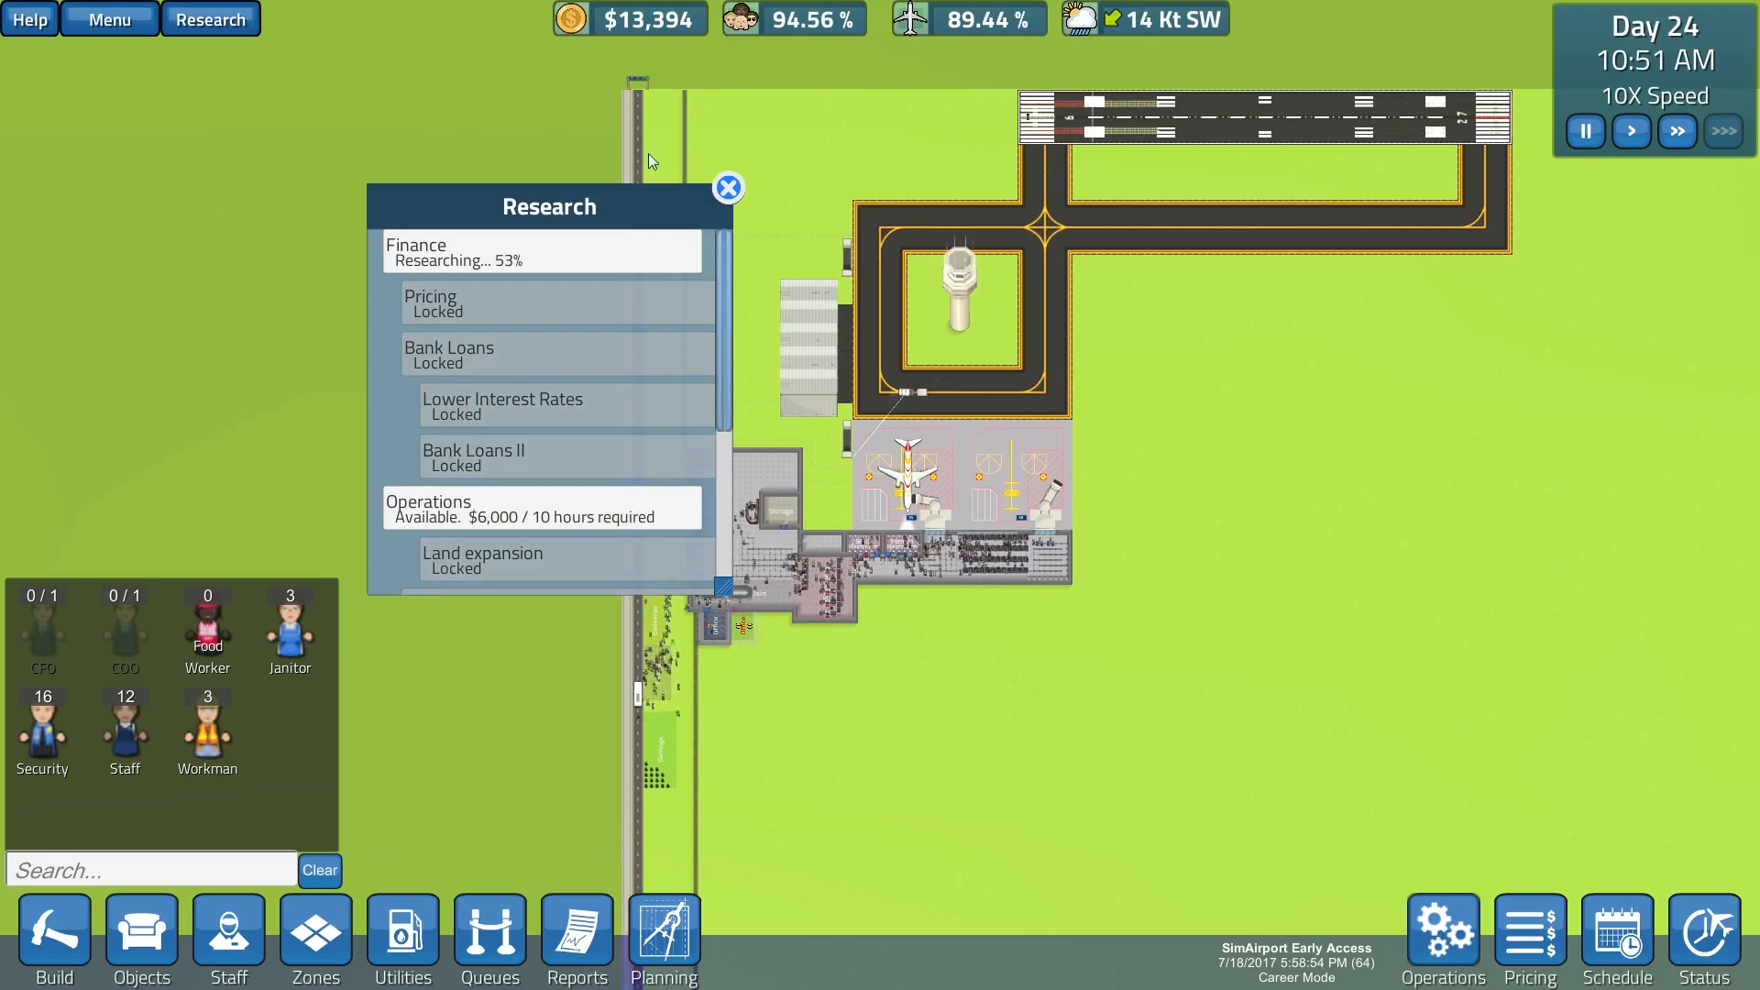
click(725, 189)
scroll(1259, 580, up, 3)
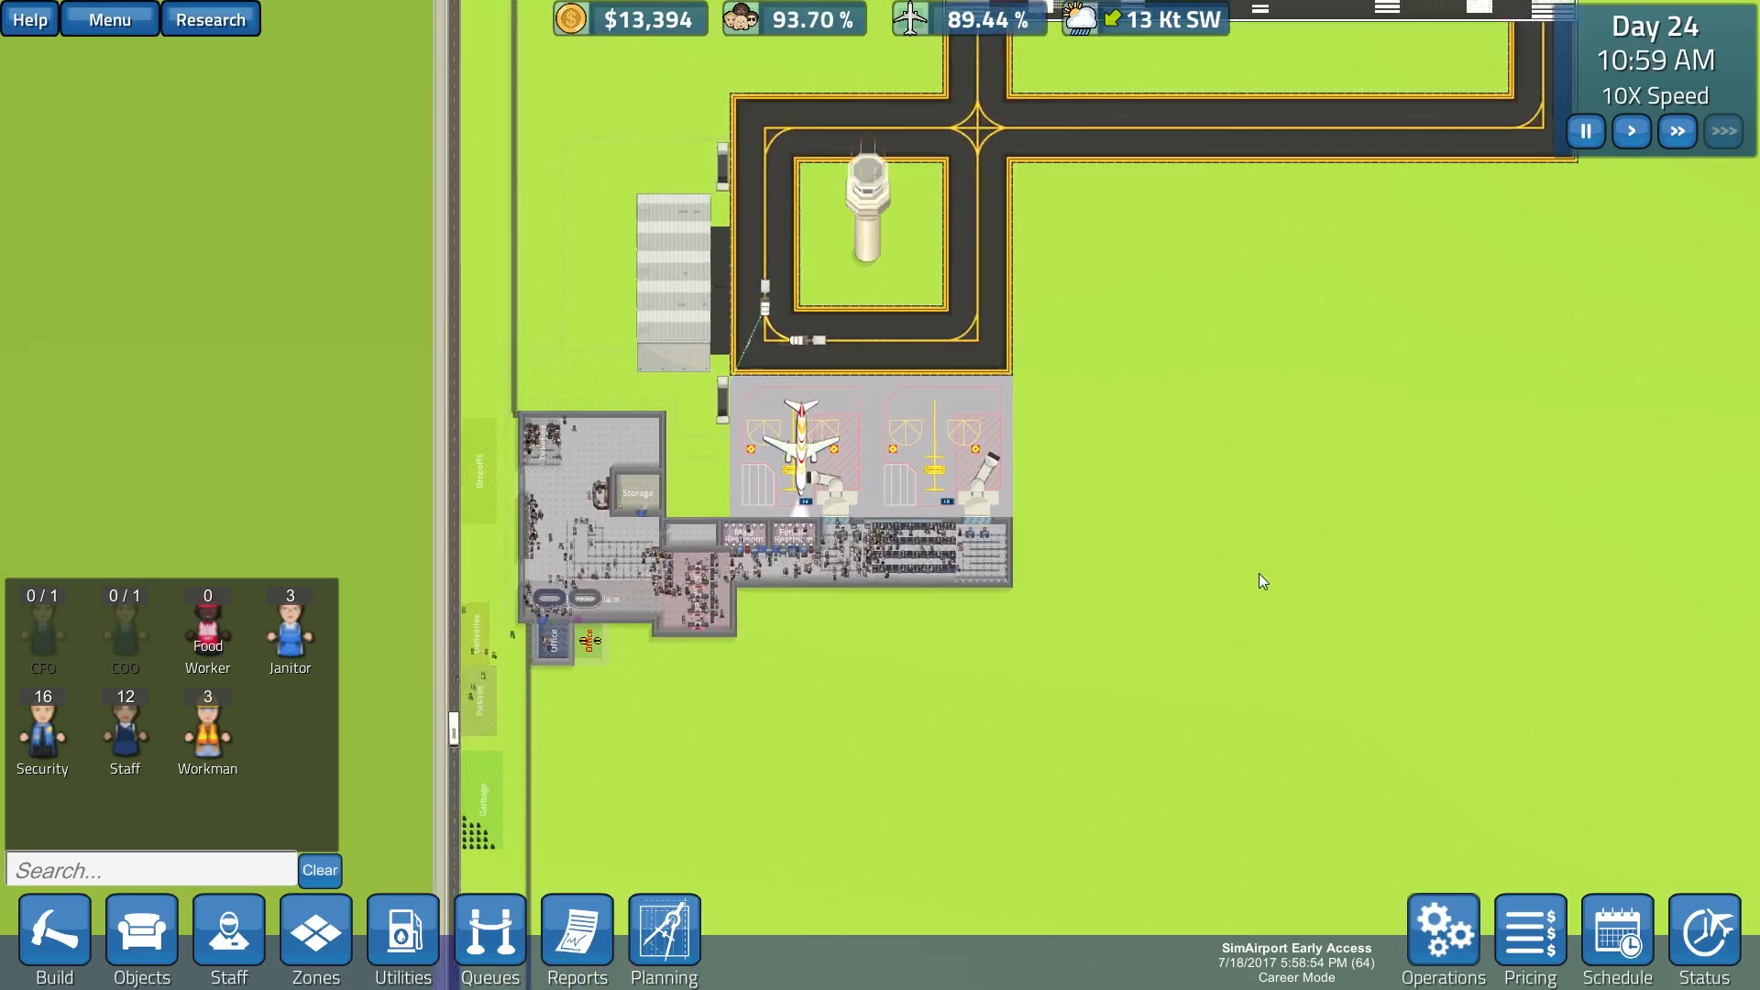
key(Left)
scroll(1259, 581, down, 1)
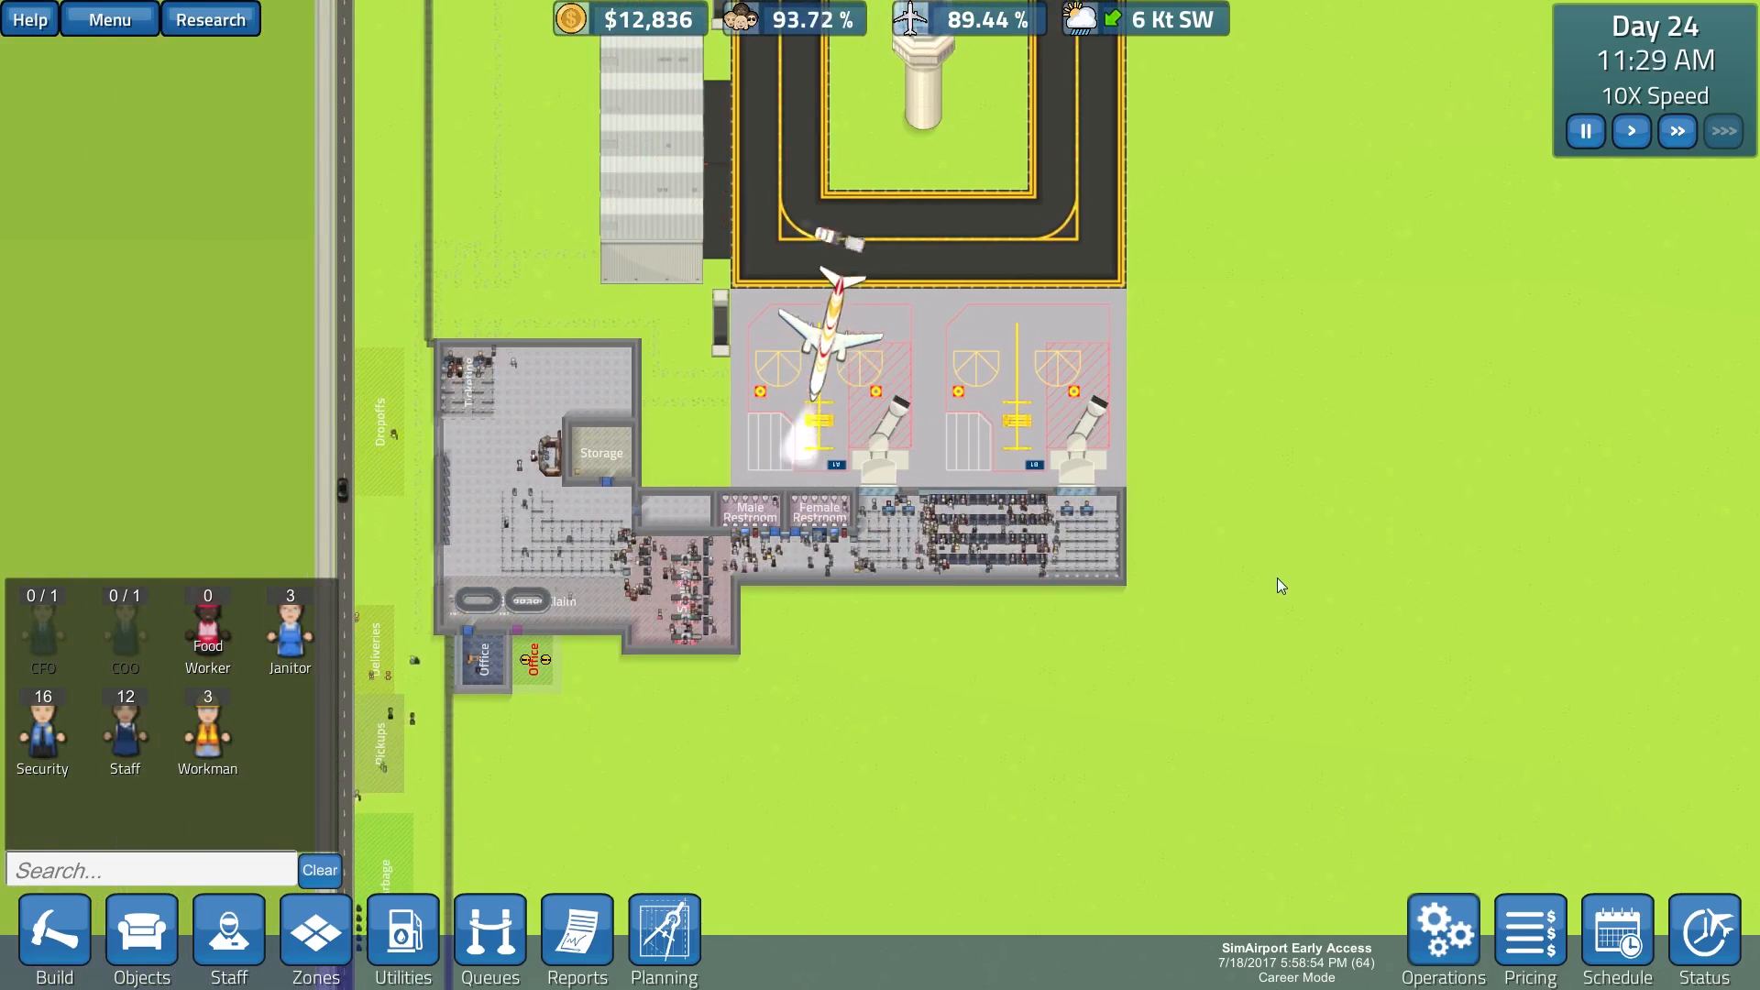
scroll(1278, 585, up, 1)
key(a)
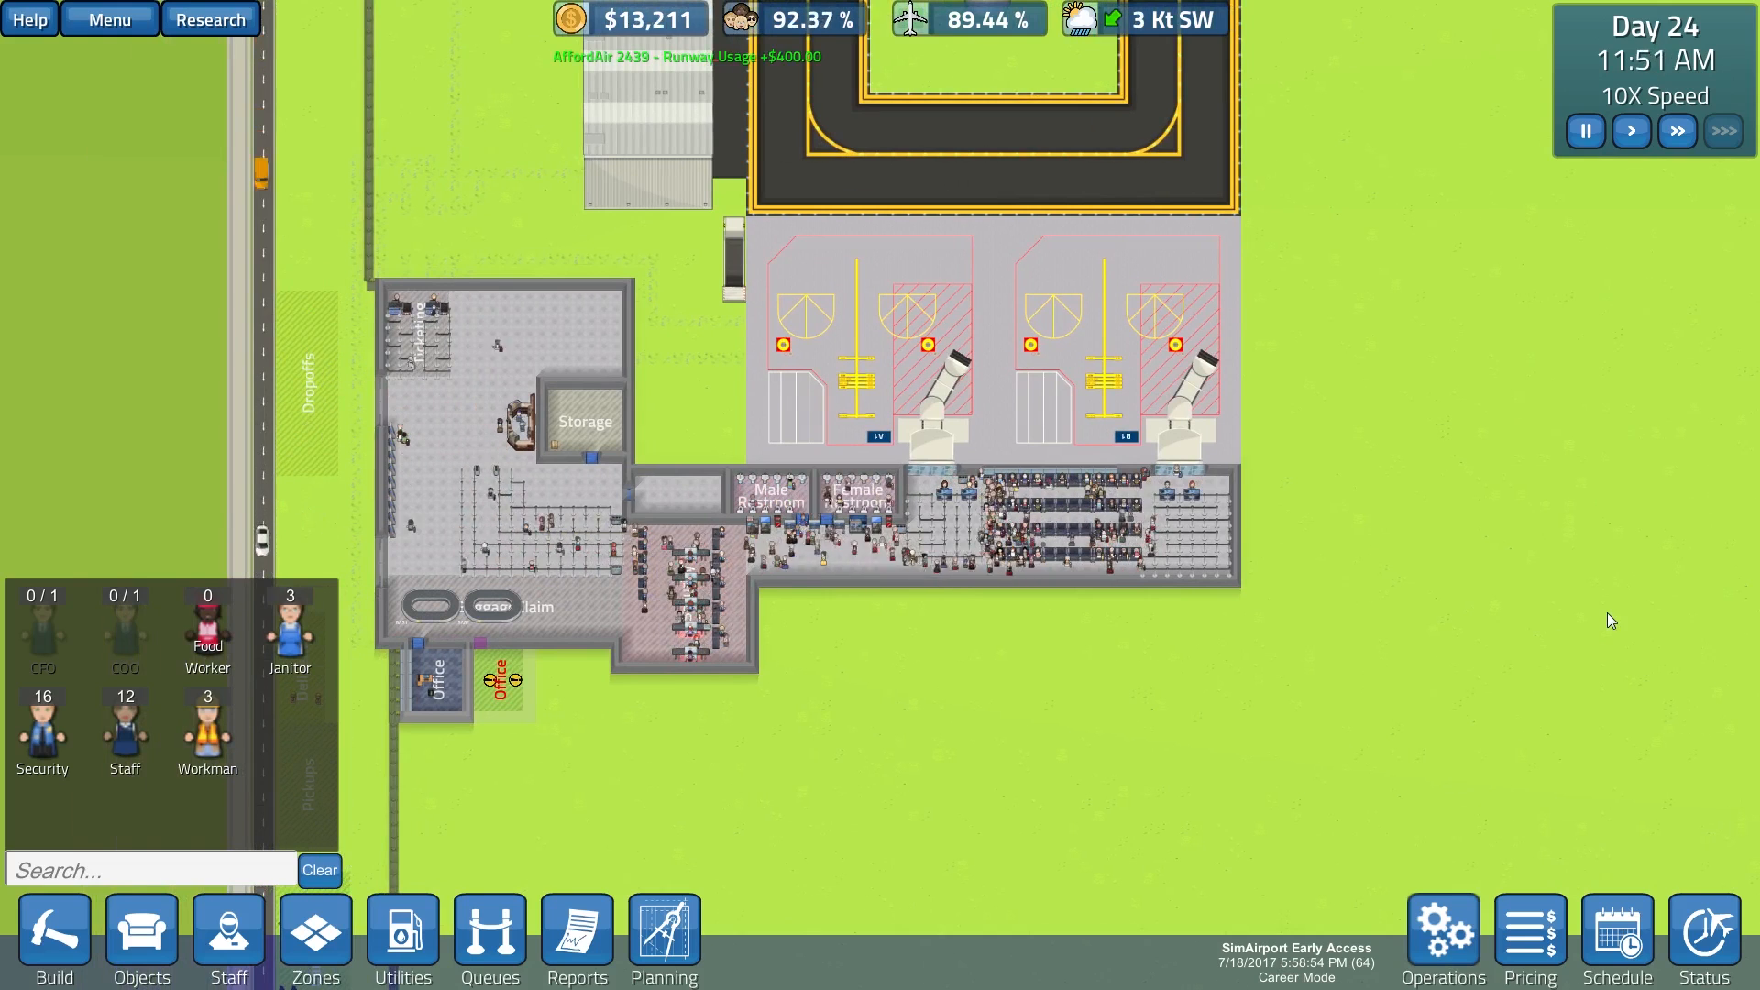
mouse_move(1086, 495)
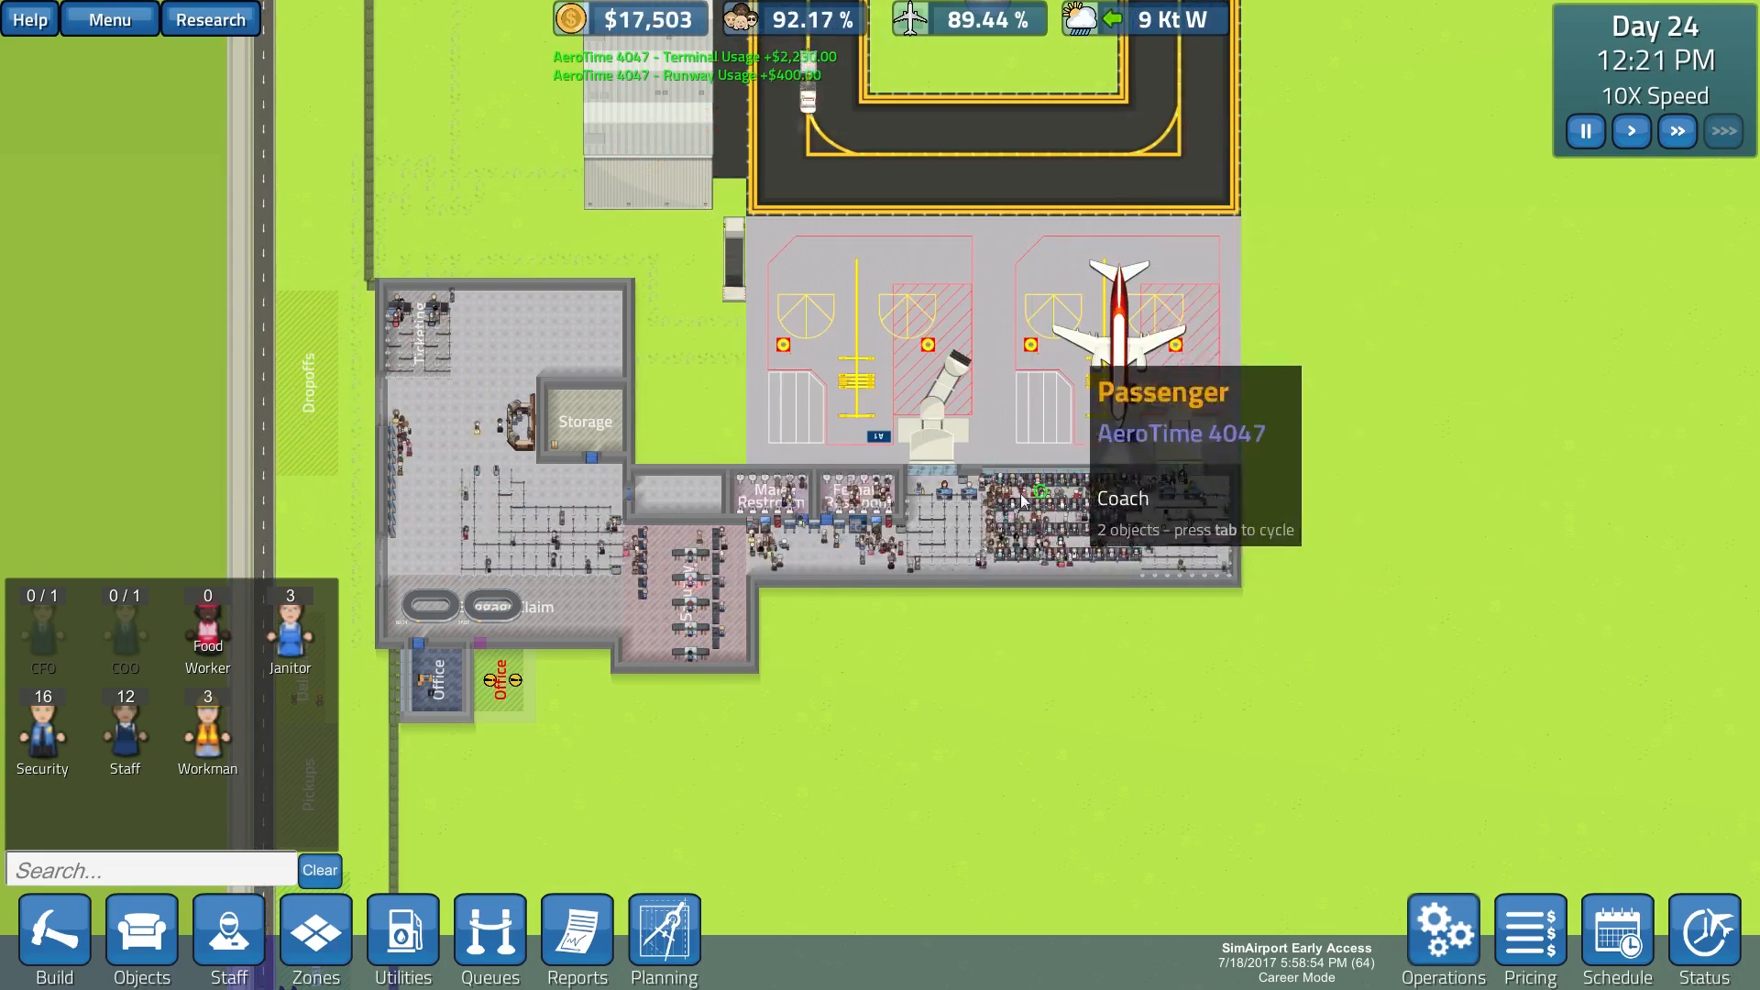
scroll(1015, 497, up, 1)
scroll(1013, 500, up, 1)
Step: Hire two more janitors, raising cleaning staff from three to five
click(289, 625)
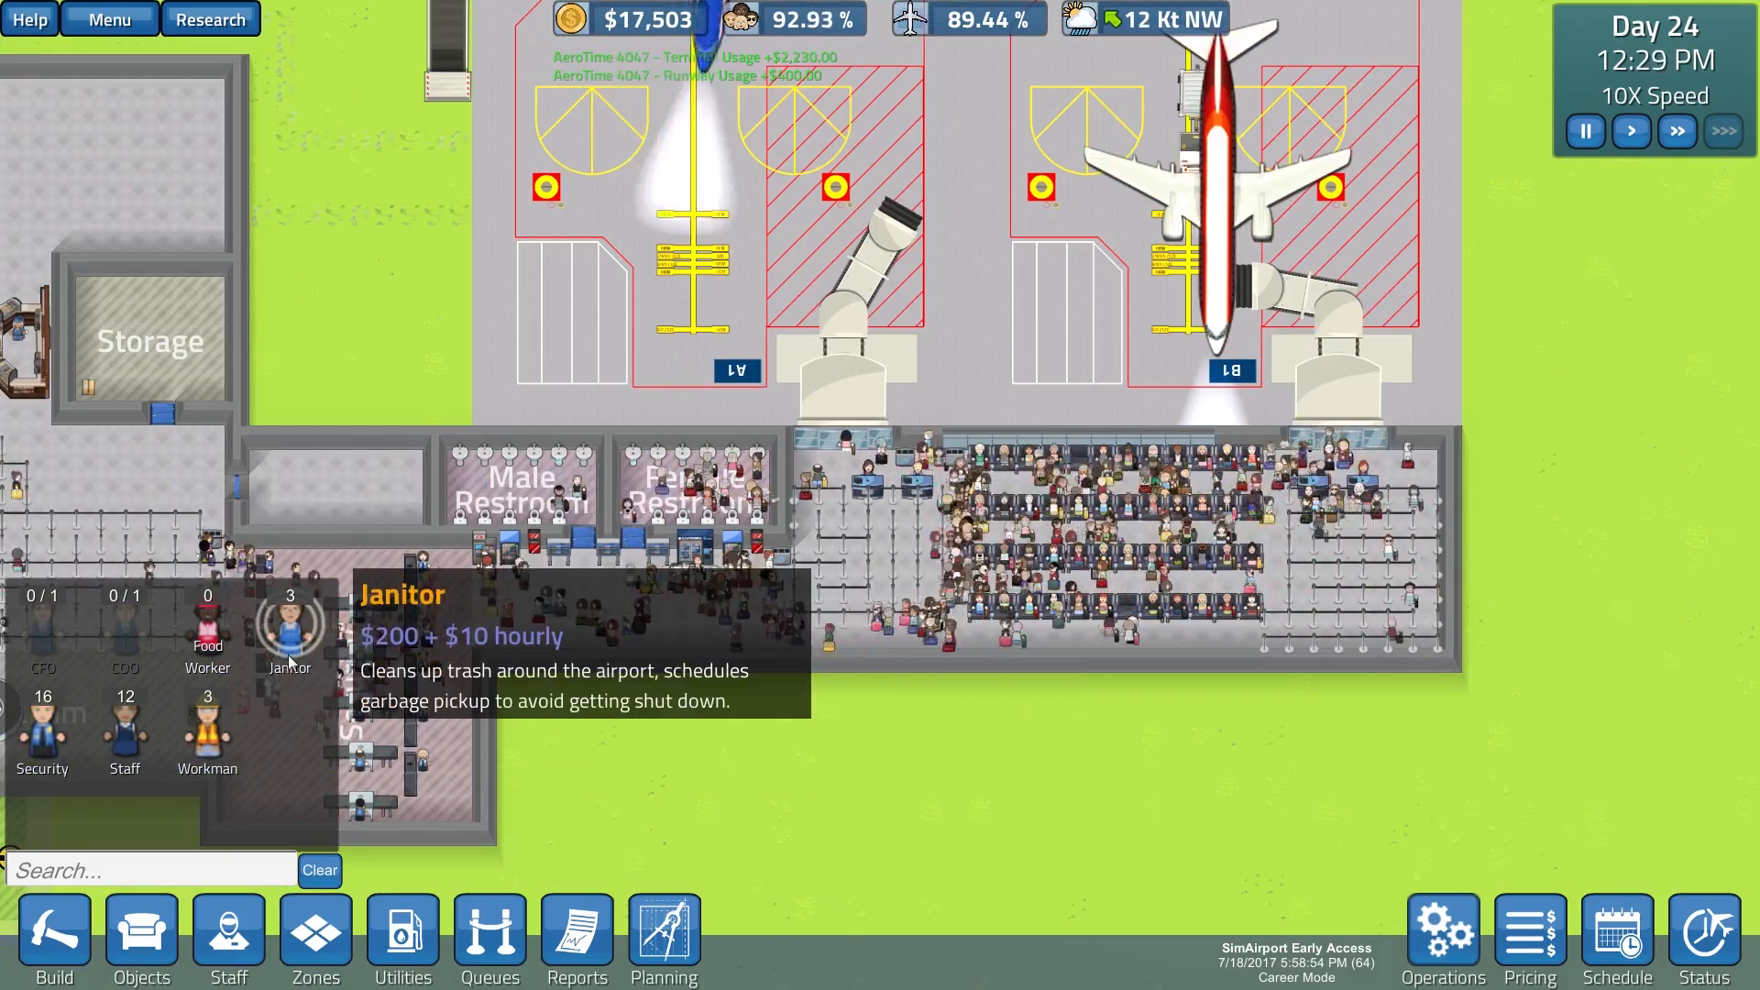
click(880, 612)
click(901, 612)
key(Escape)
Step: Check Finance research progress (79%) while panning over the security area and restrooms
key(s)
key(a)
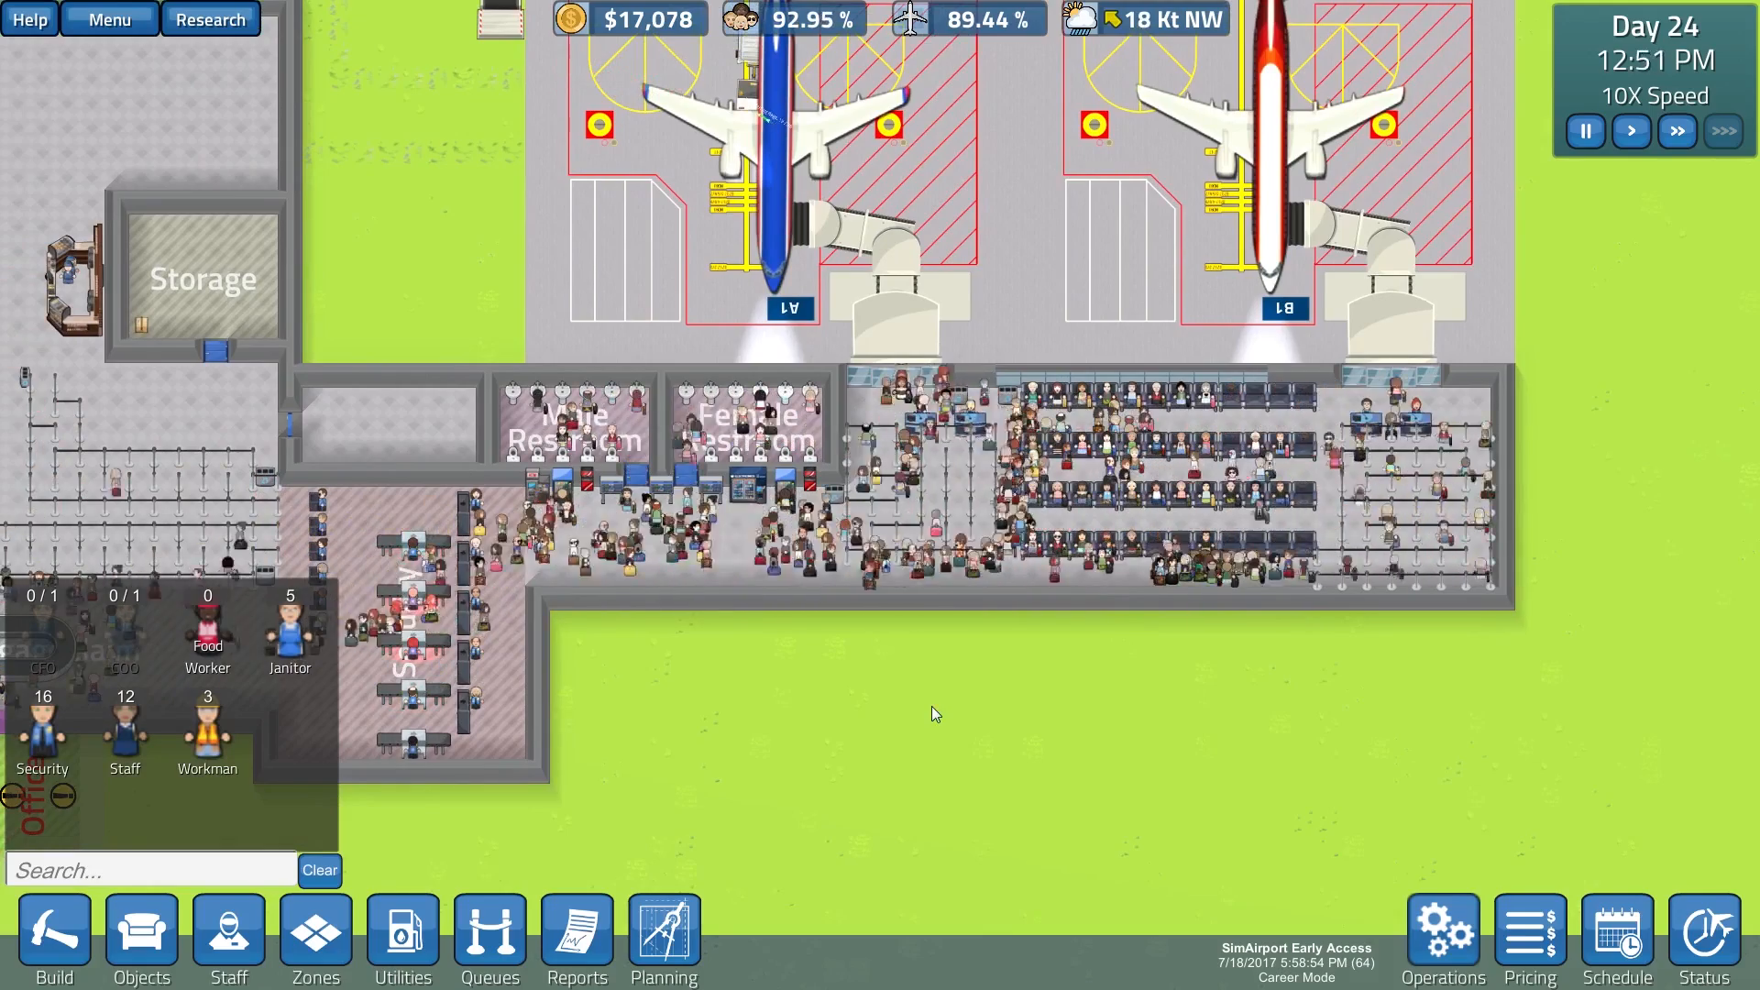
key(w)
key(a)
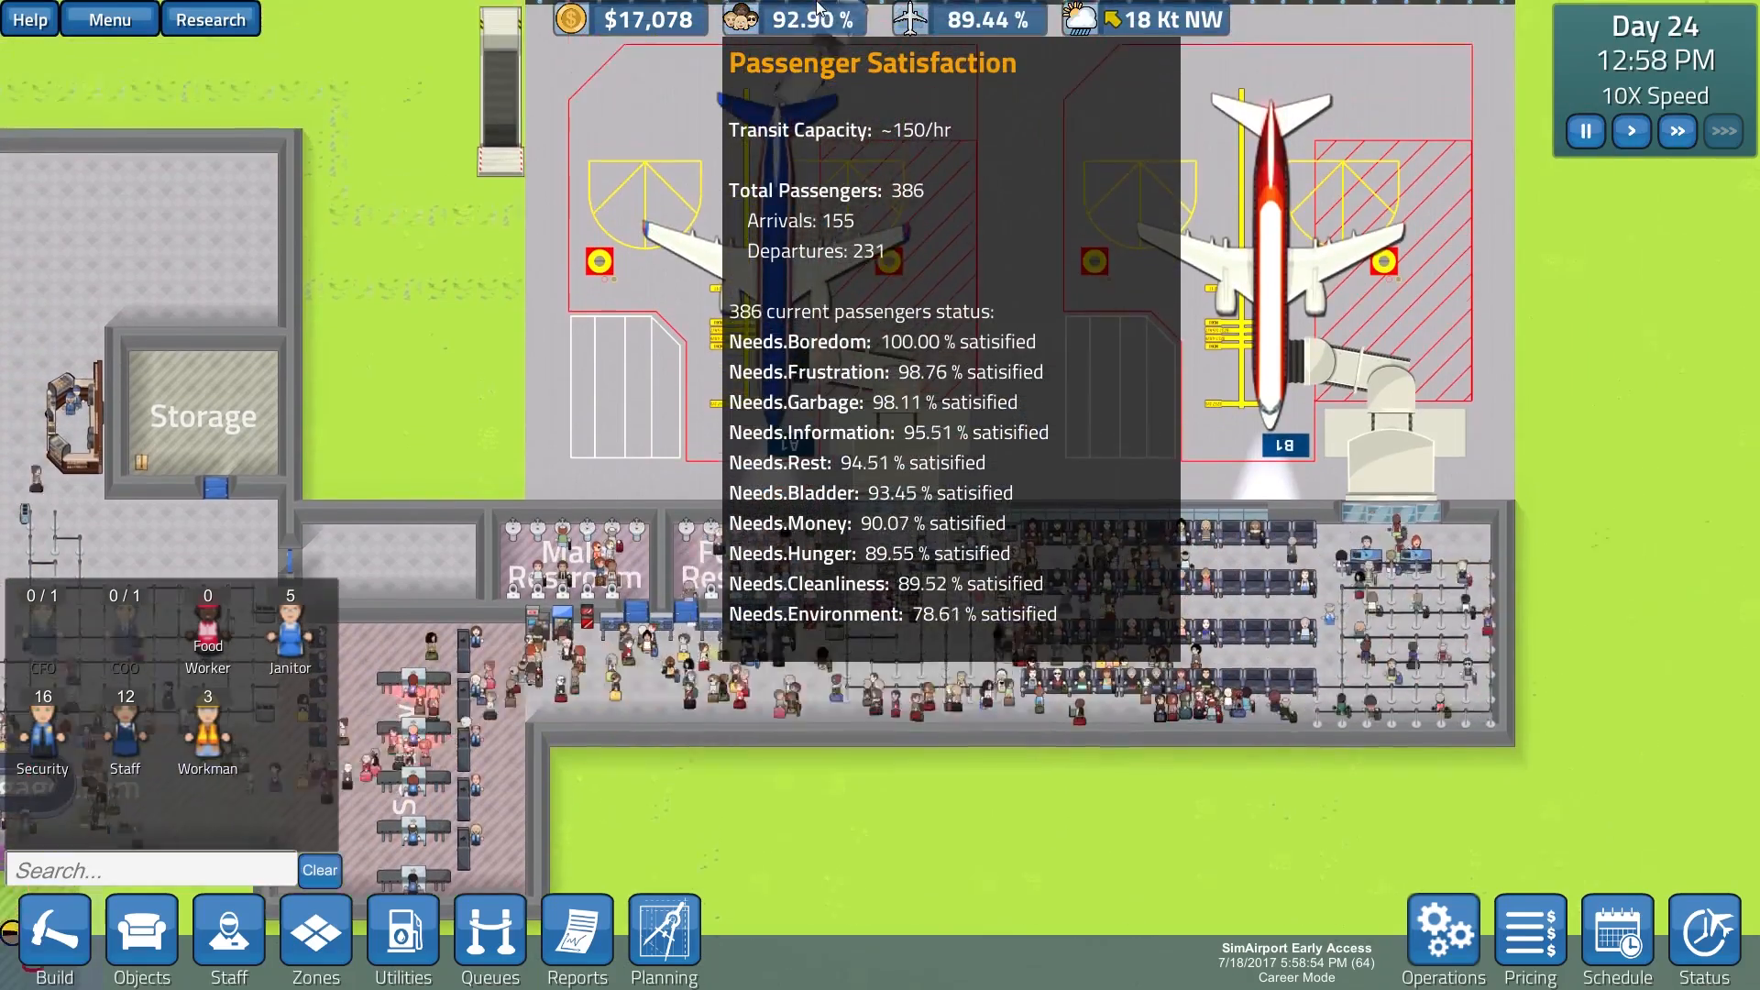
key(s)
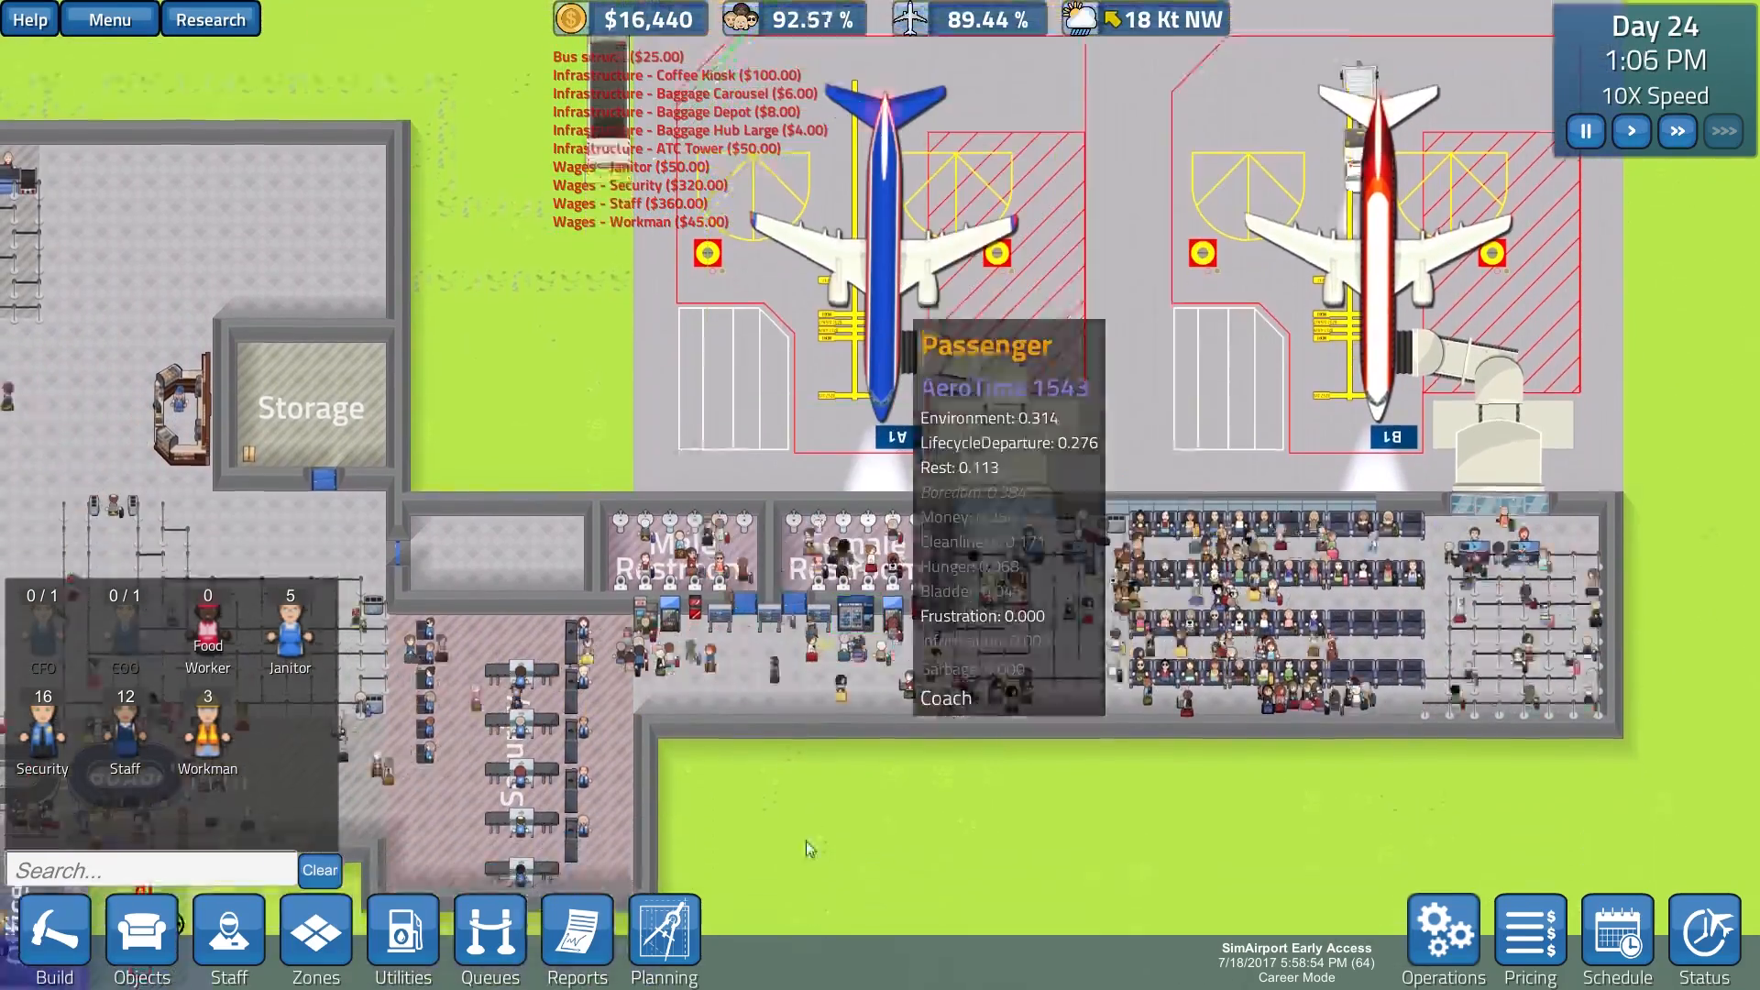
key(a)
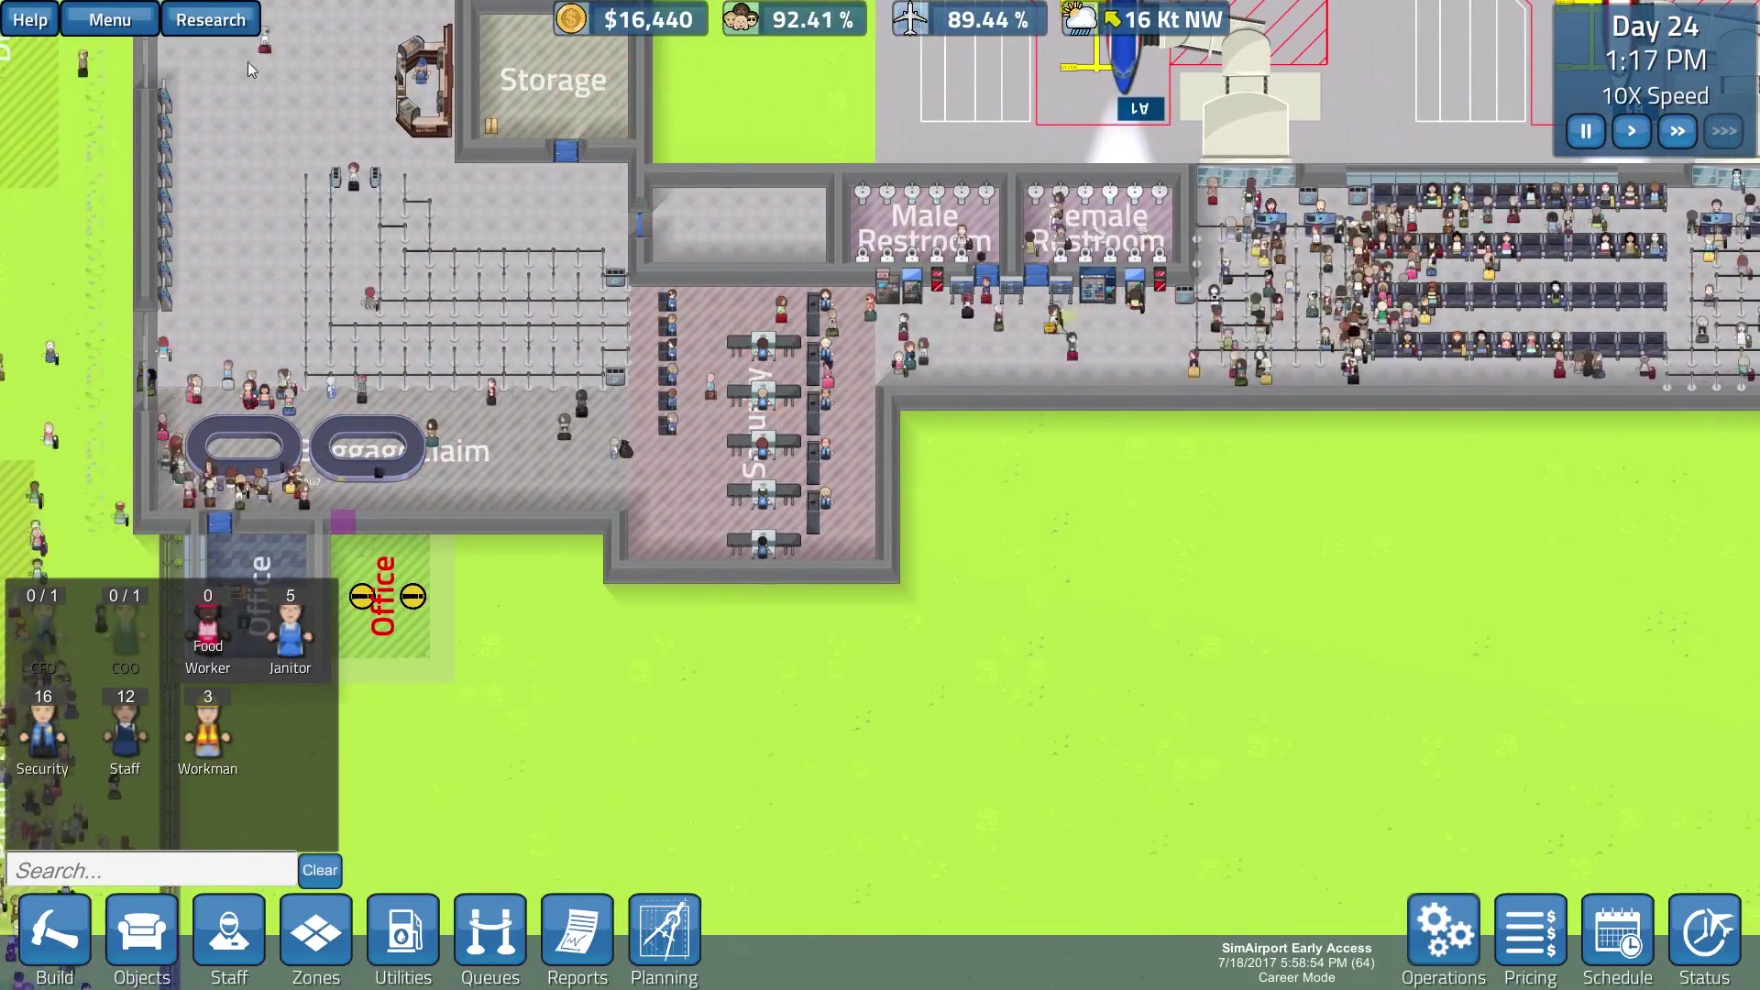
click(211, 21)
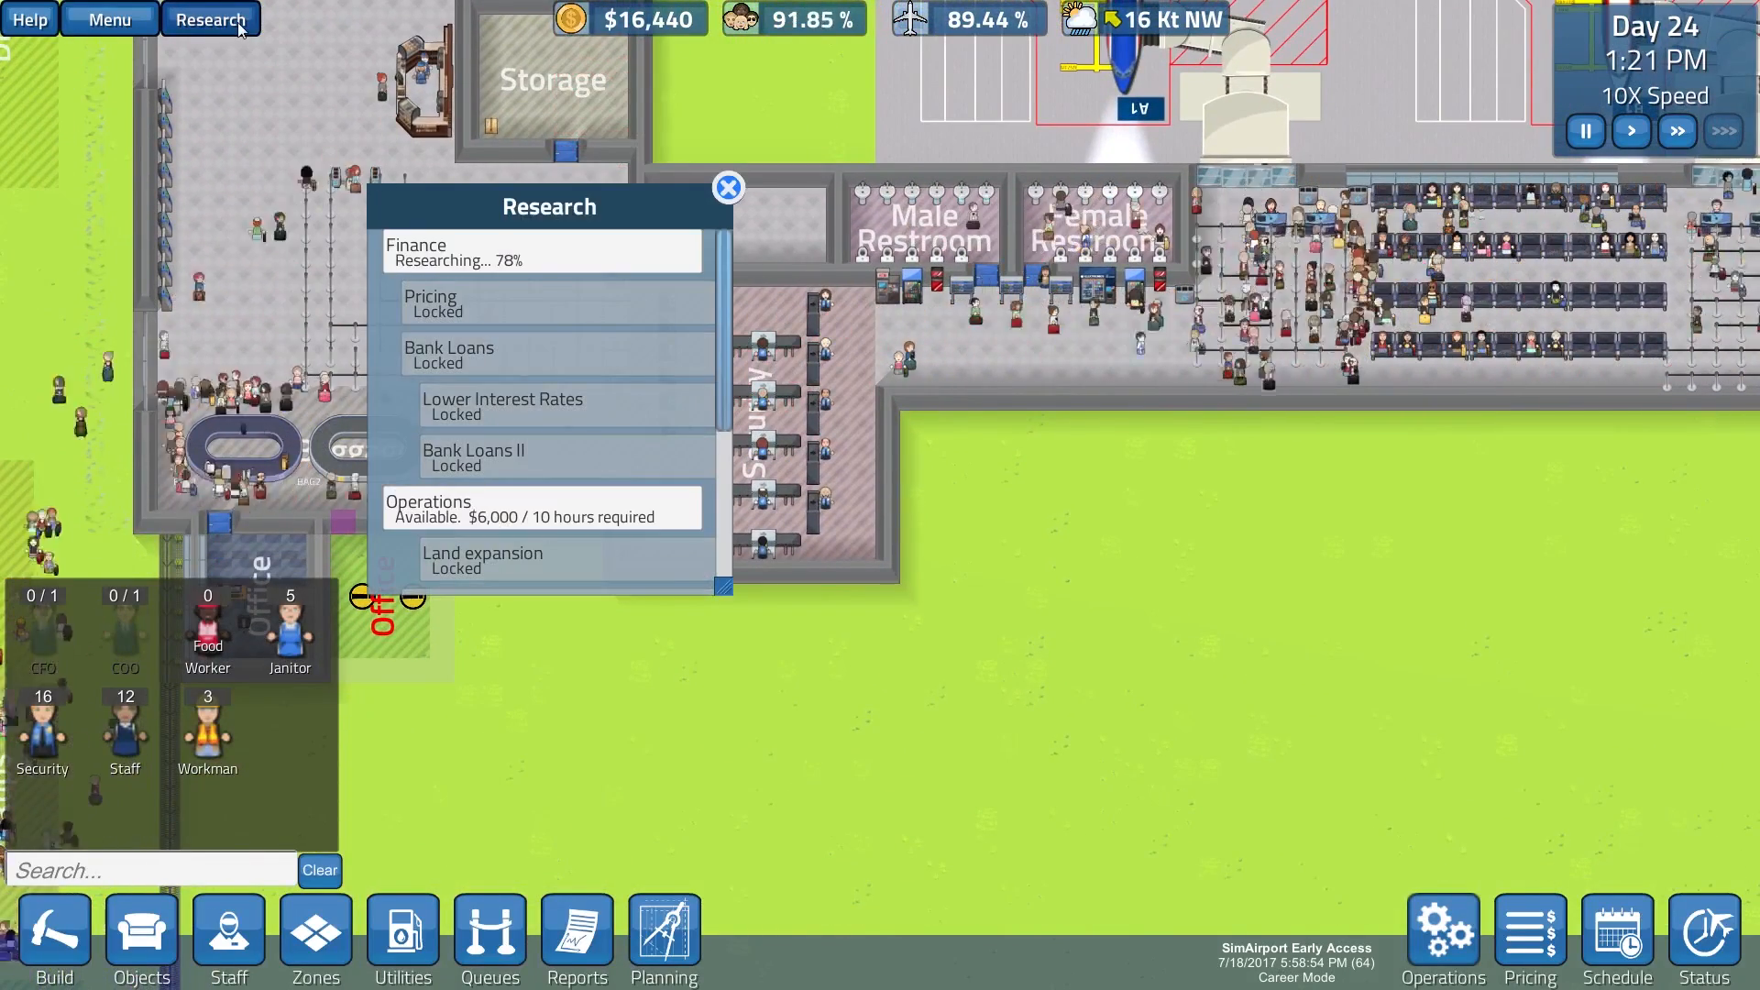
key(a)
key(w)
key(a)
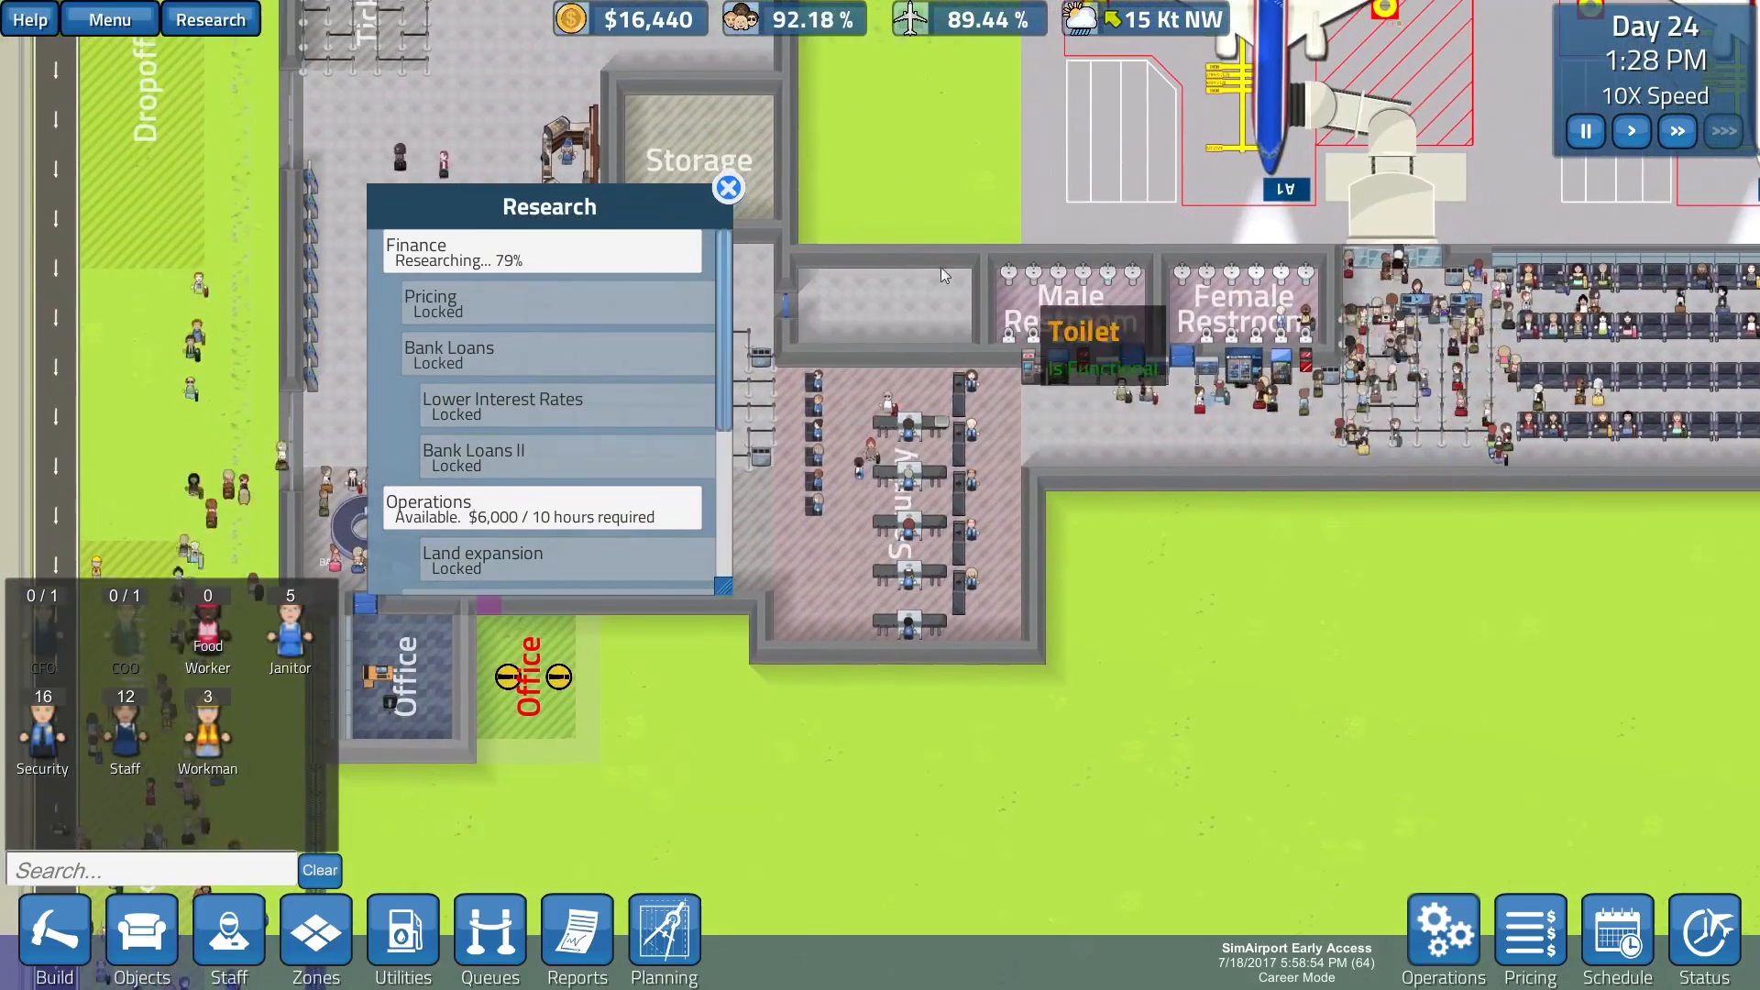
click(728, 190)
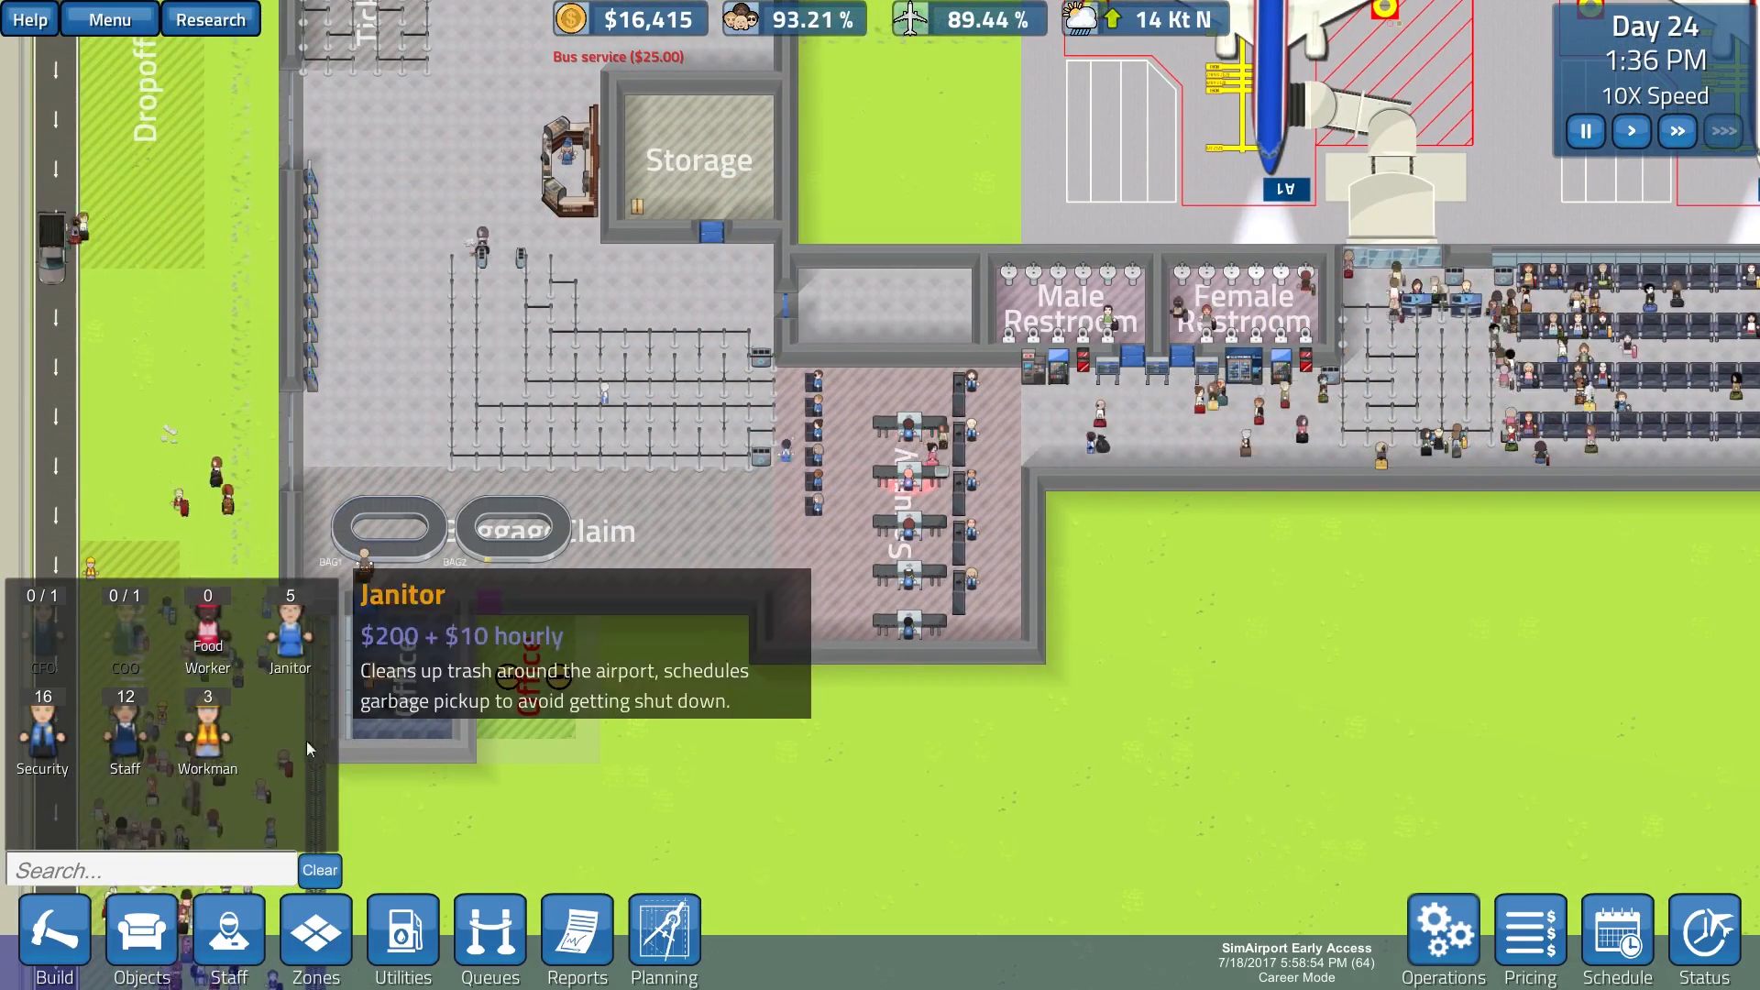
Step: Select the Health Food Kiosk from the Objects list, then cancel its placement
click(75, 930)
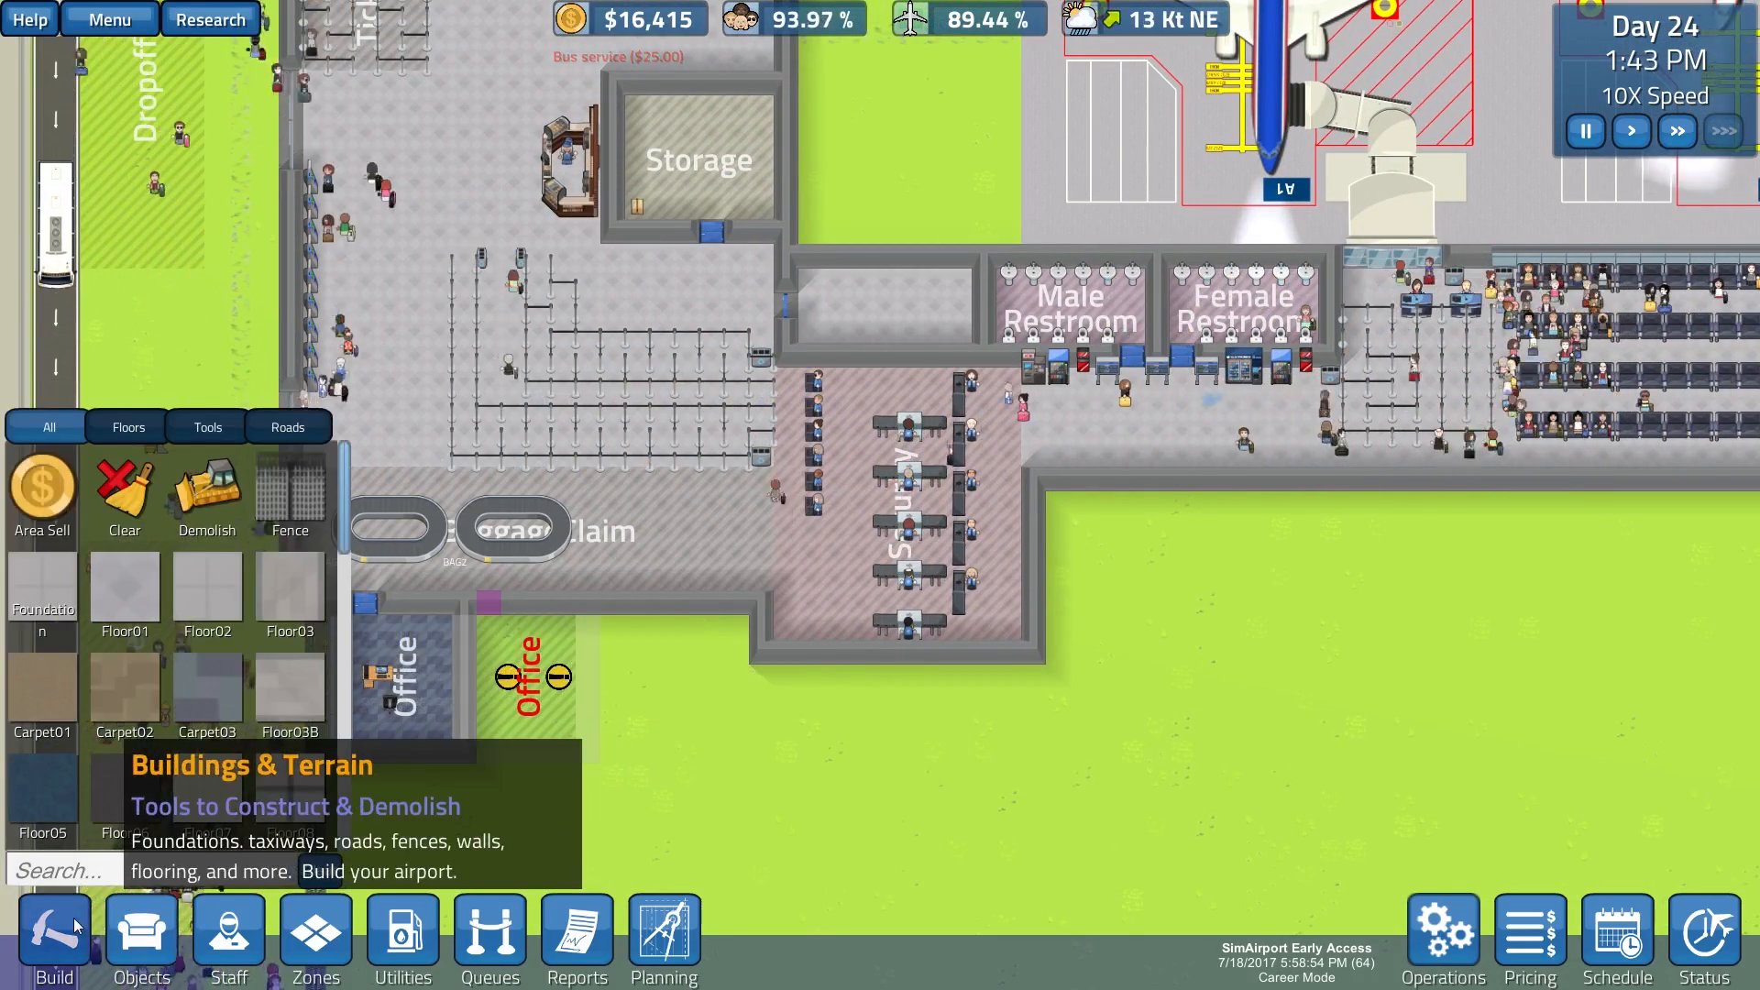
click(142, 929)
scroll(208, 777, down, 5)
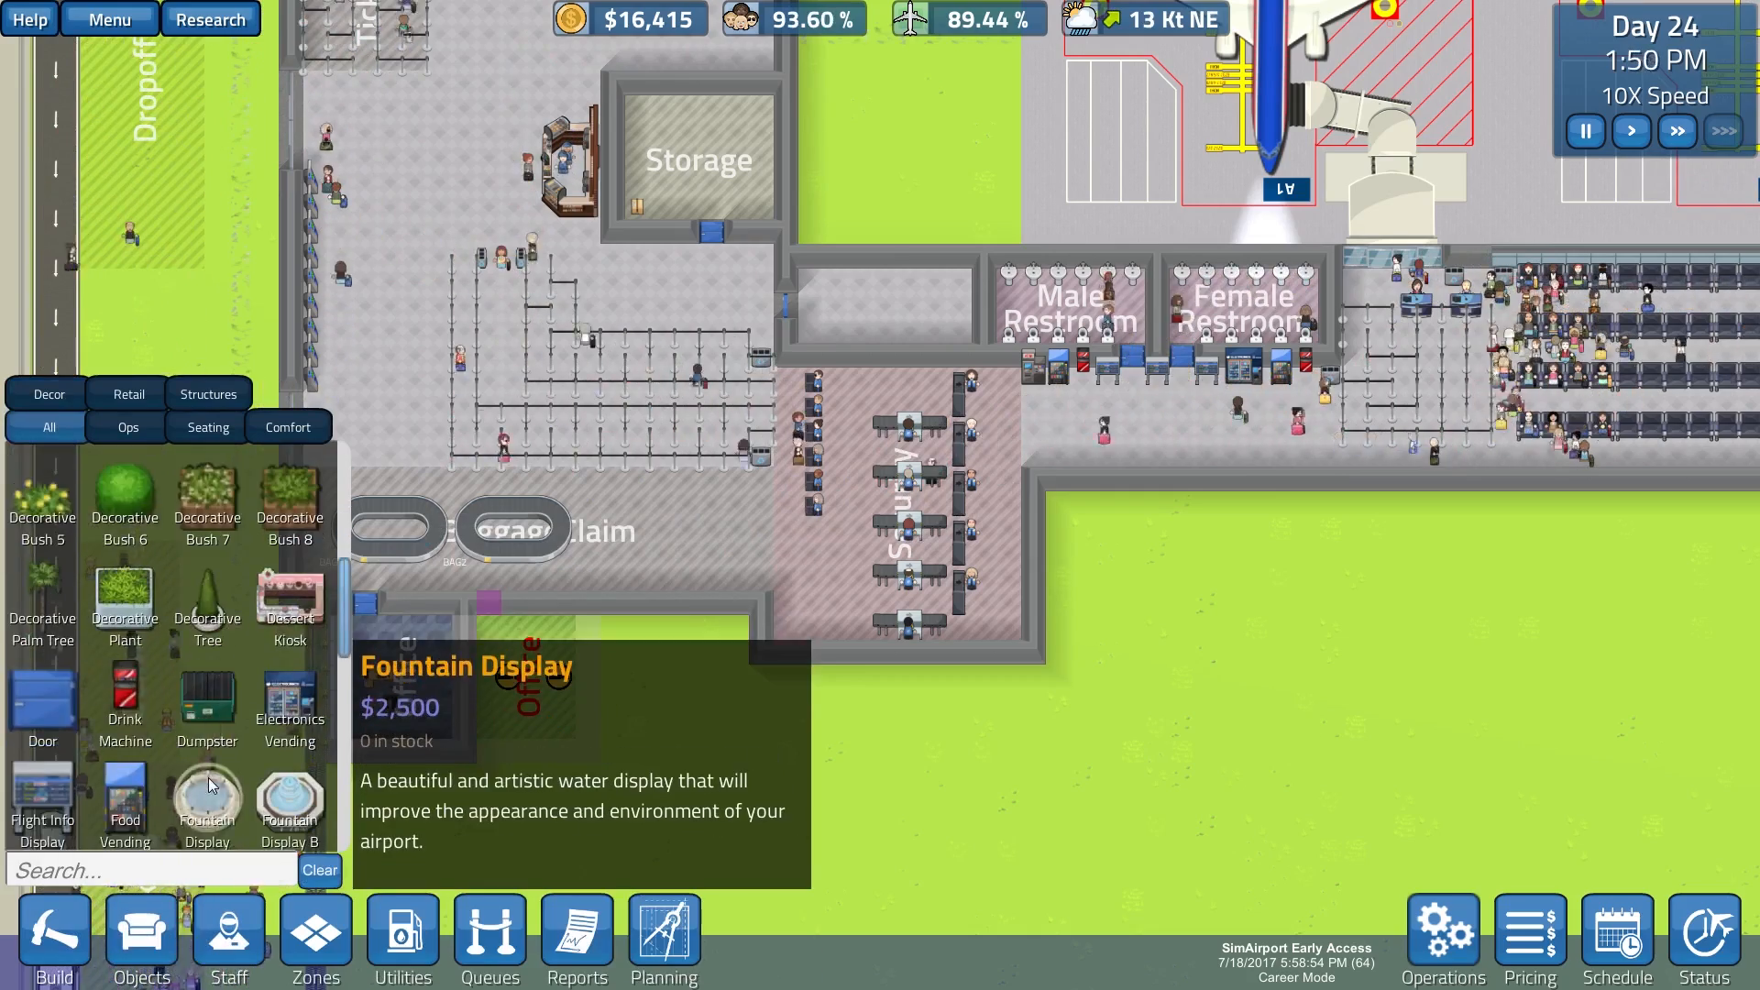
scroll(209, 777, down, 1)
scroll(208, 777, down, 1)
click(208, 633)
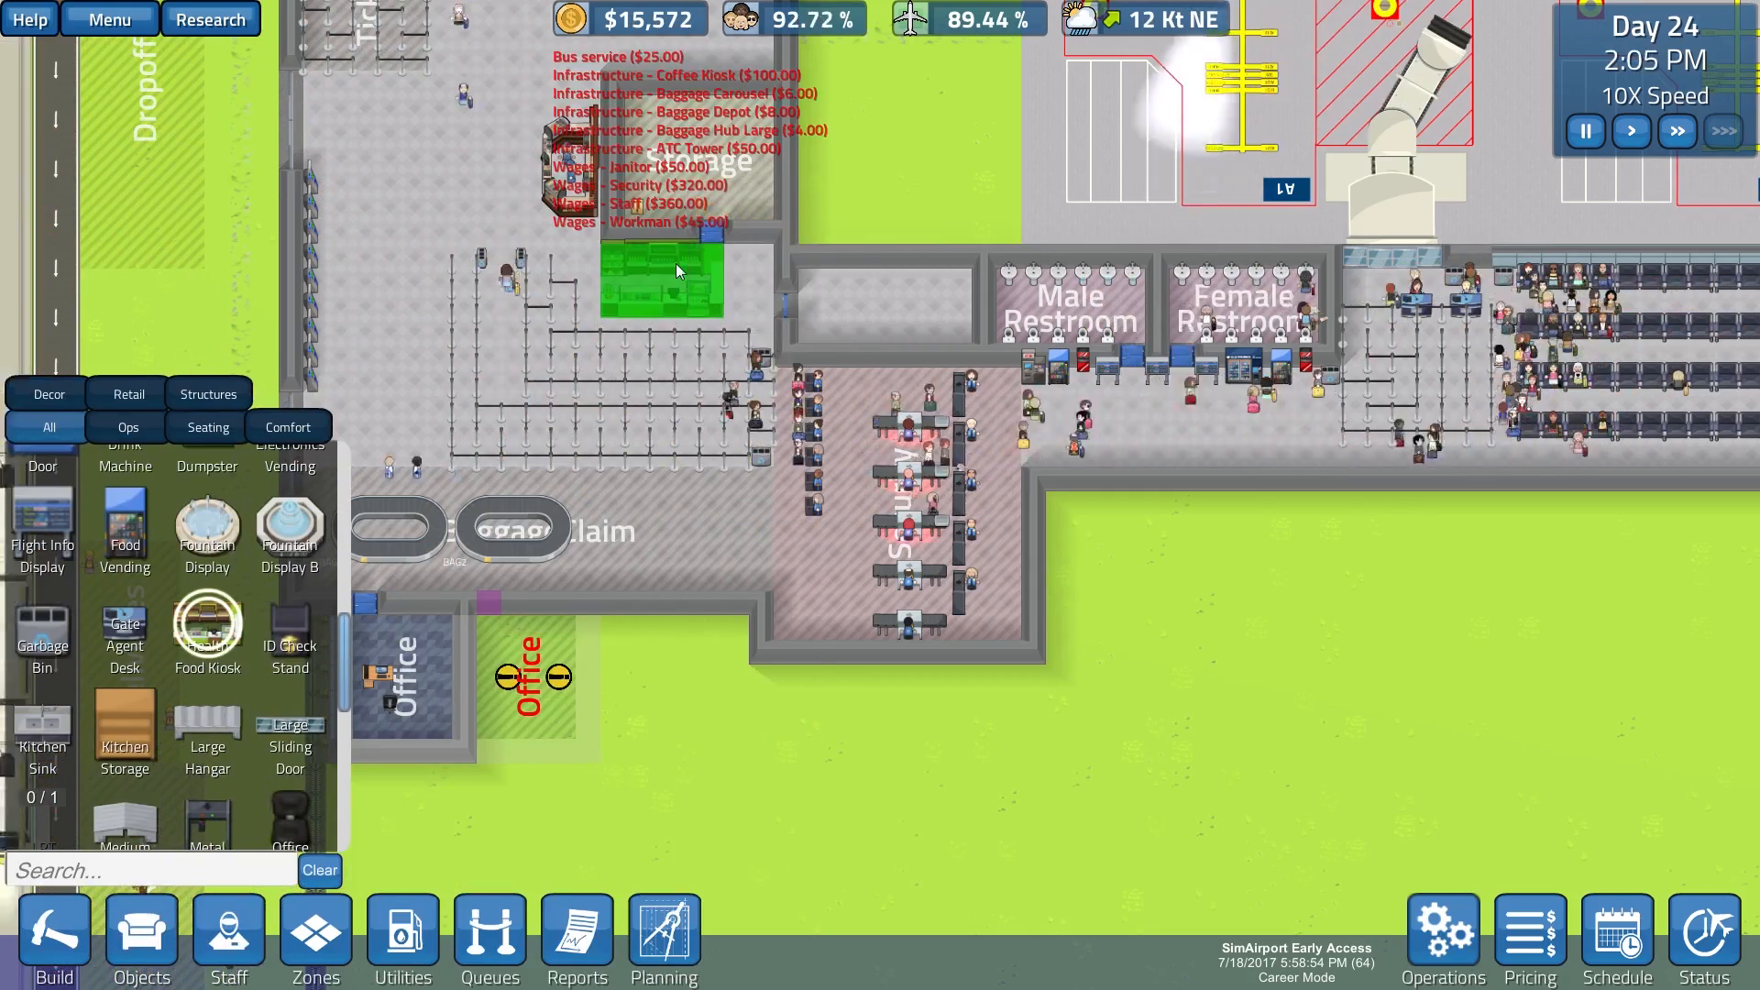
right_click(653, 260)
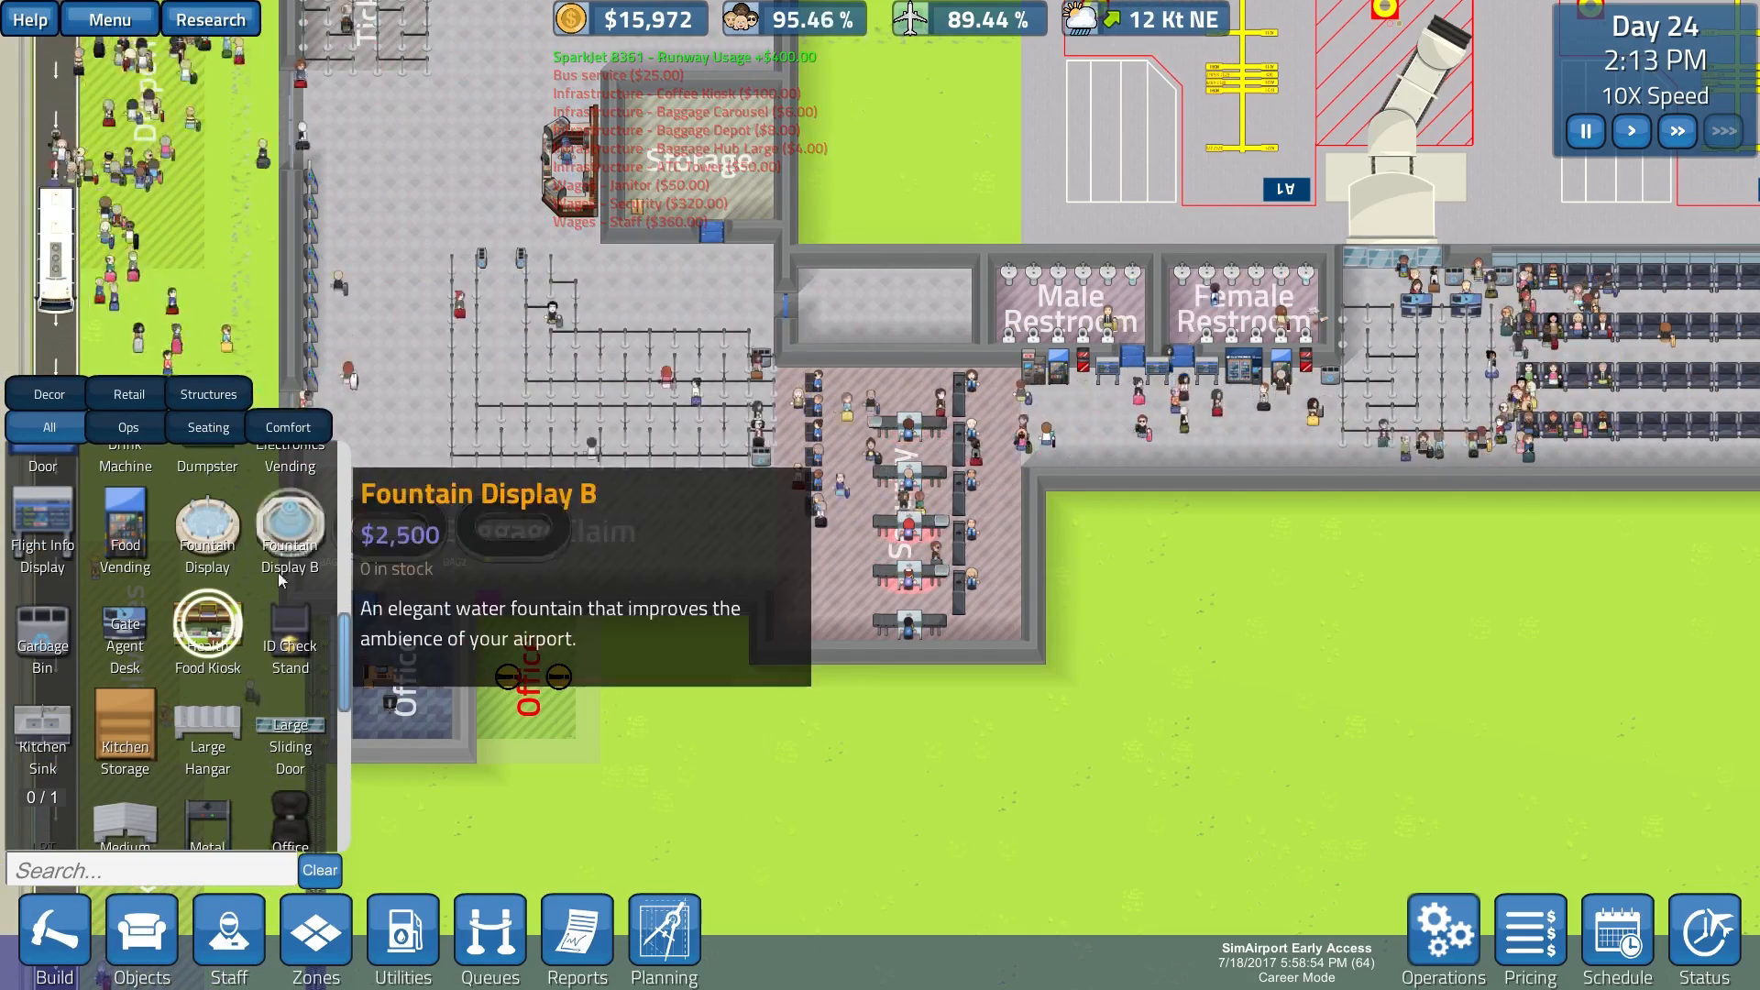
scroll(265, 593, down, 2)
scroll(266, 593, down, 2)
scroll(249, 716, down, 2)
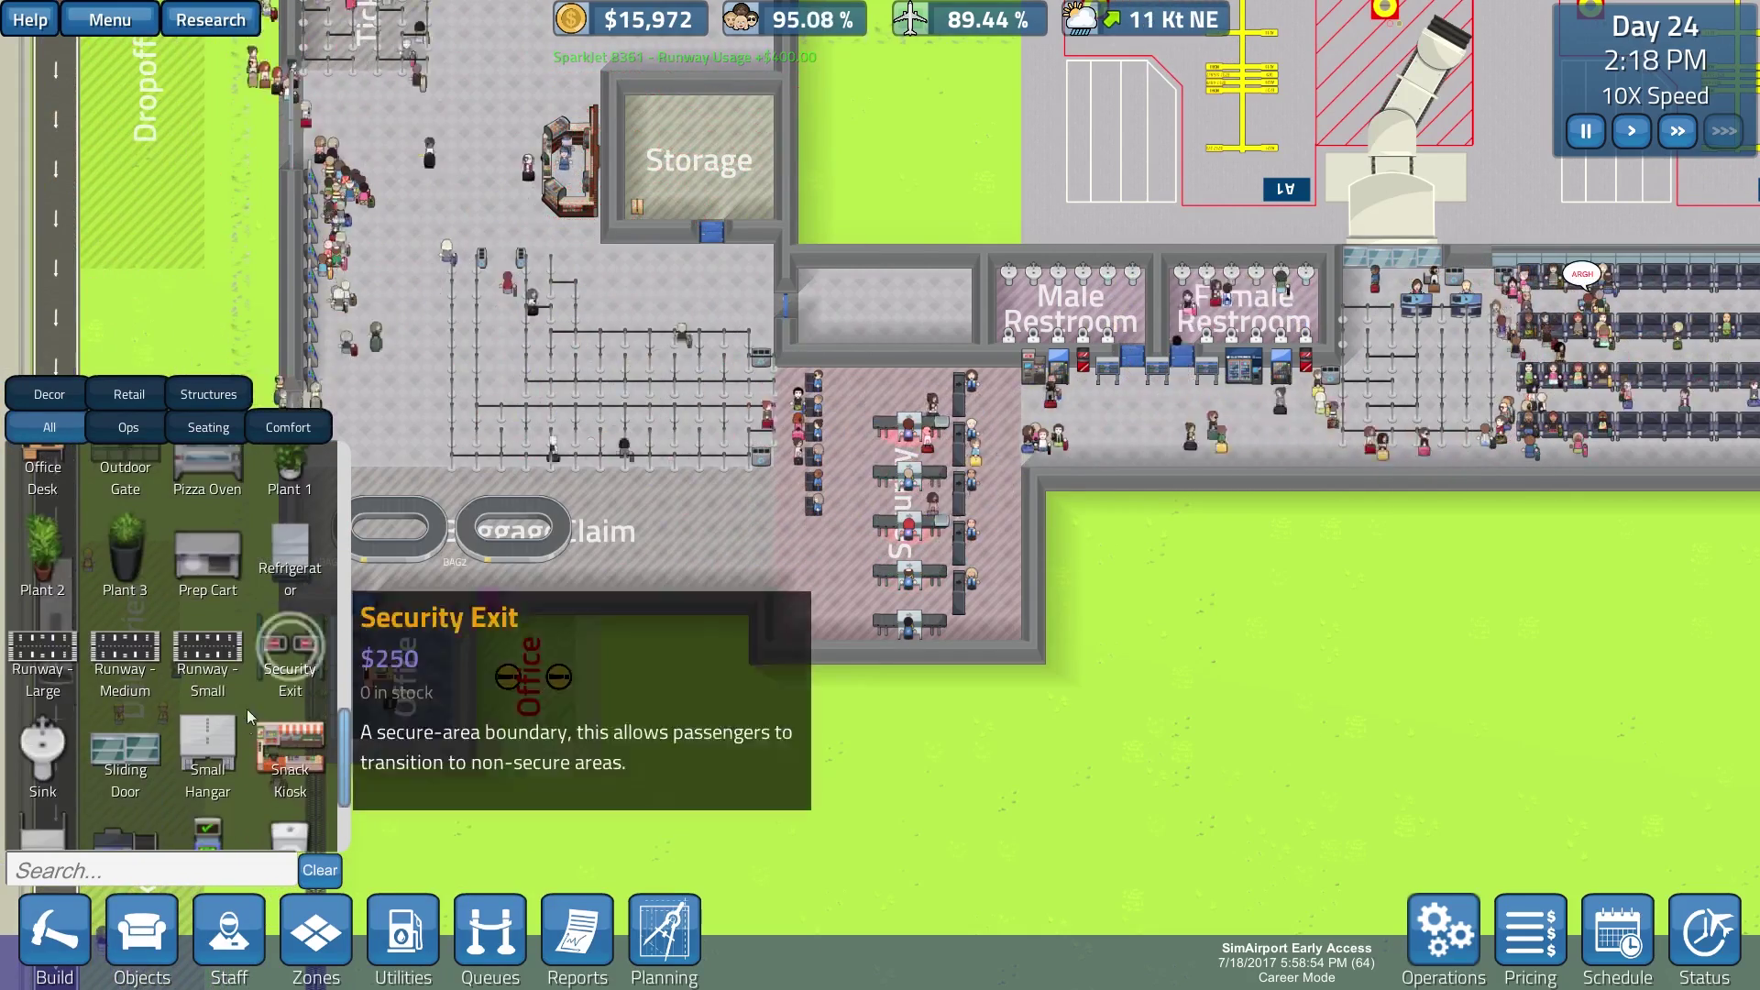
Step: Place a Snack Kiosk on the map directly below the Coffee Kiosk
click(290, 749)
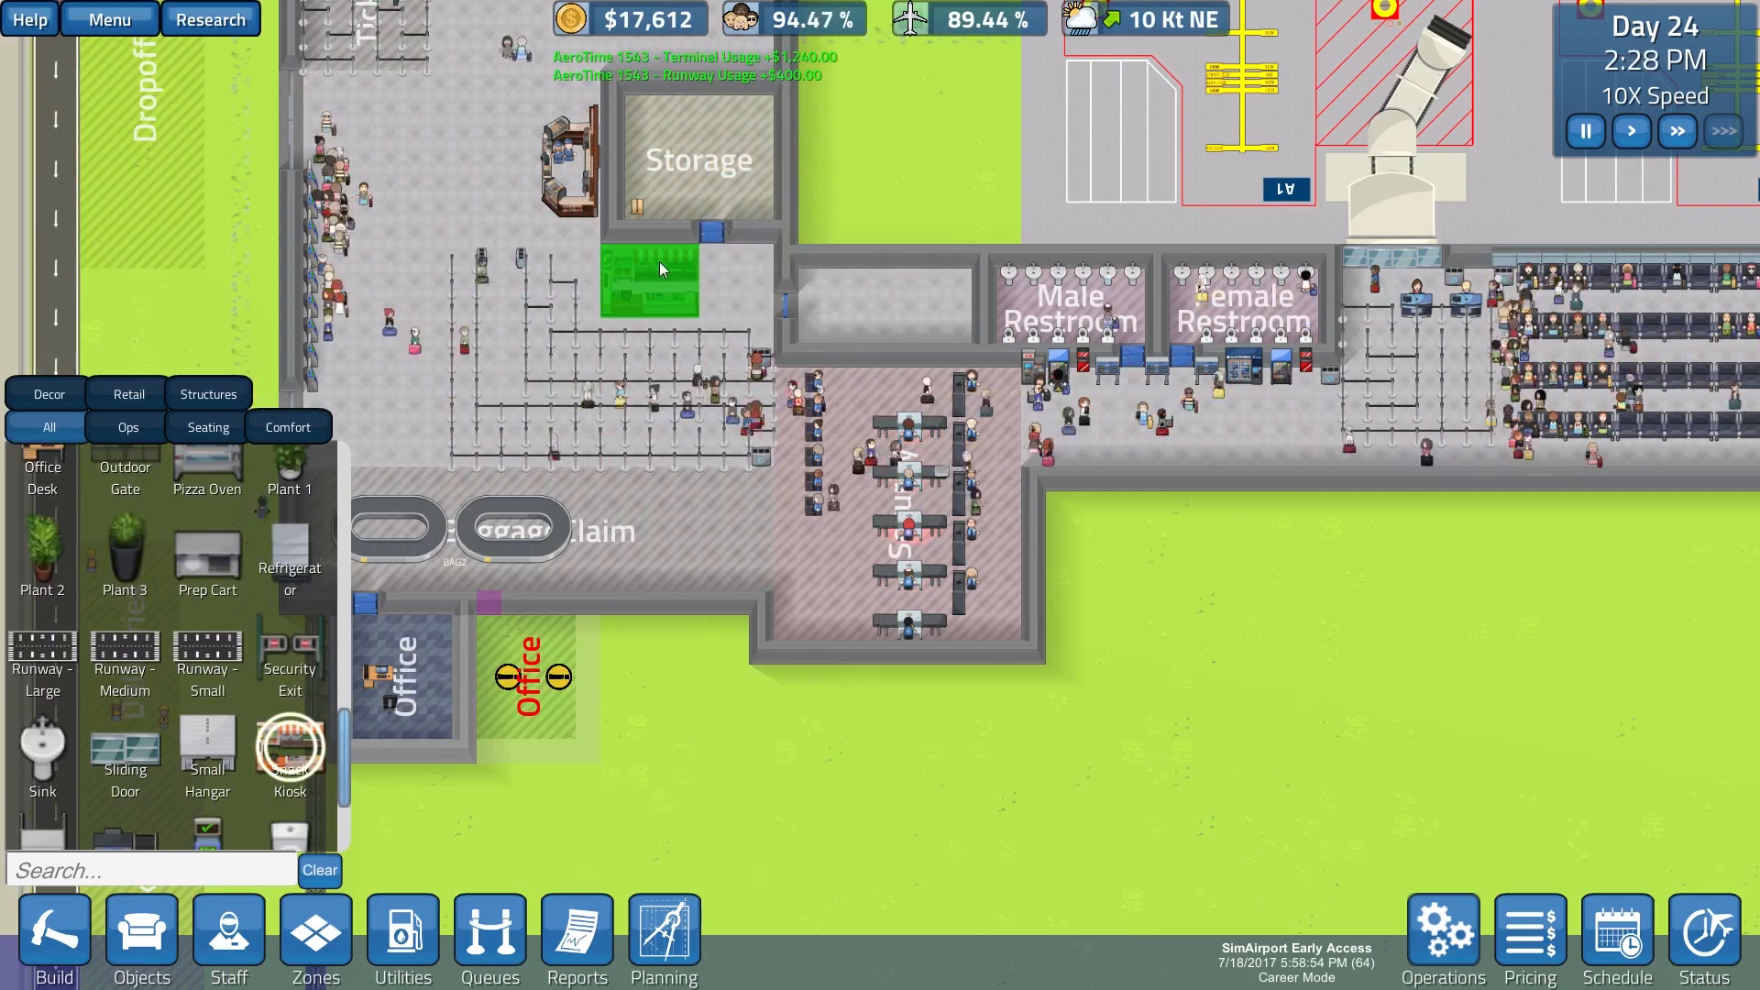
click(659, 262)
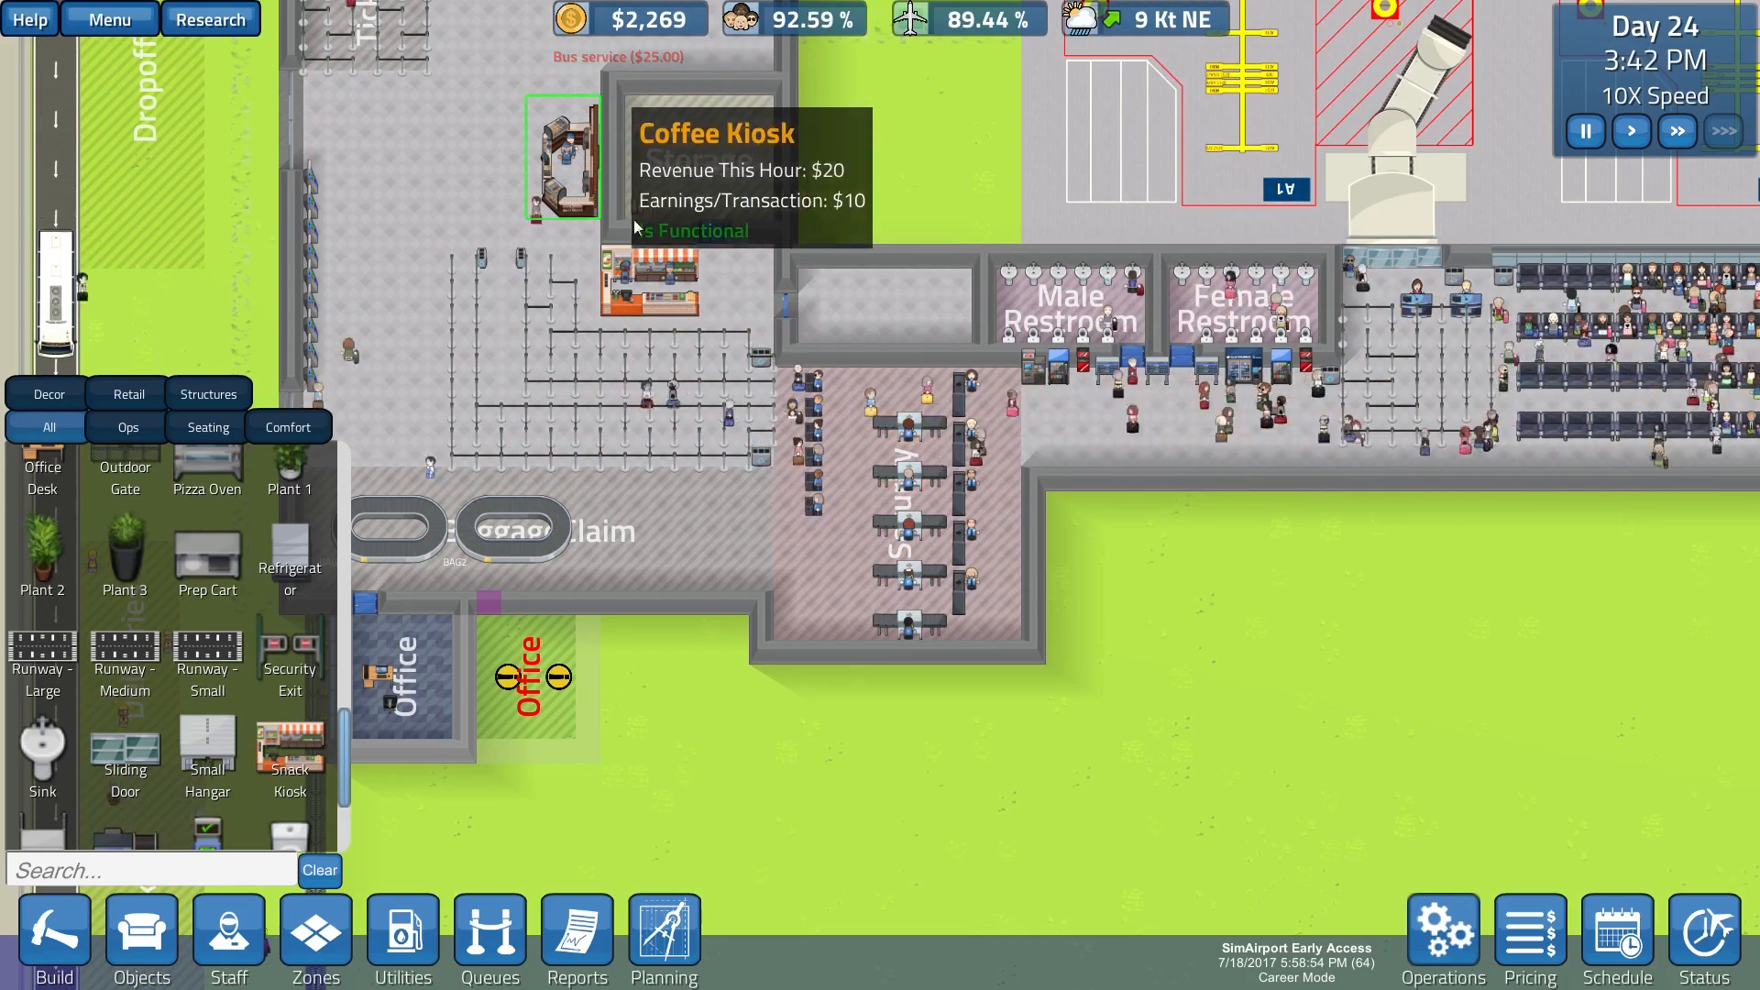
scroll(1112, 443, down, 3)
scroll(1113, 444, down, 2)
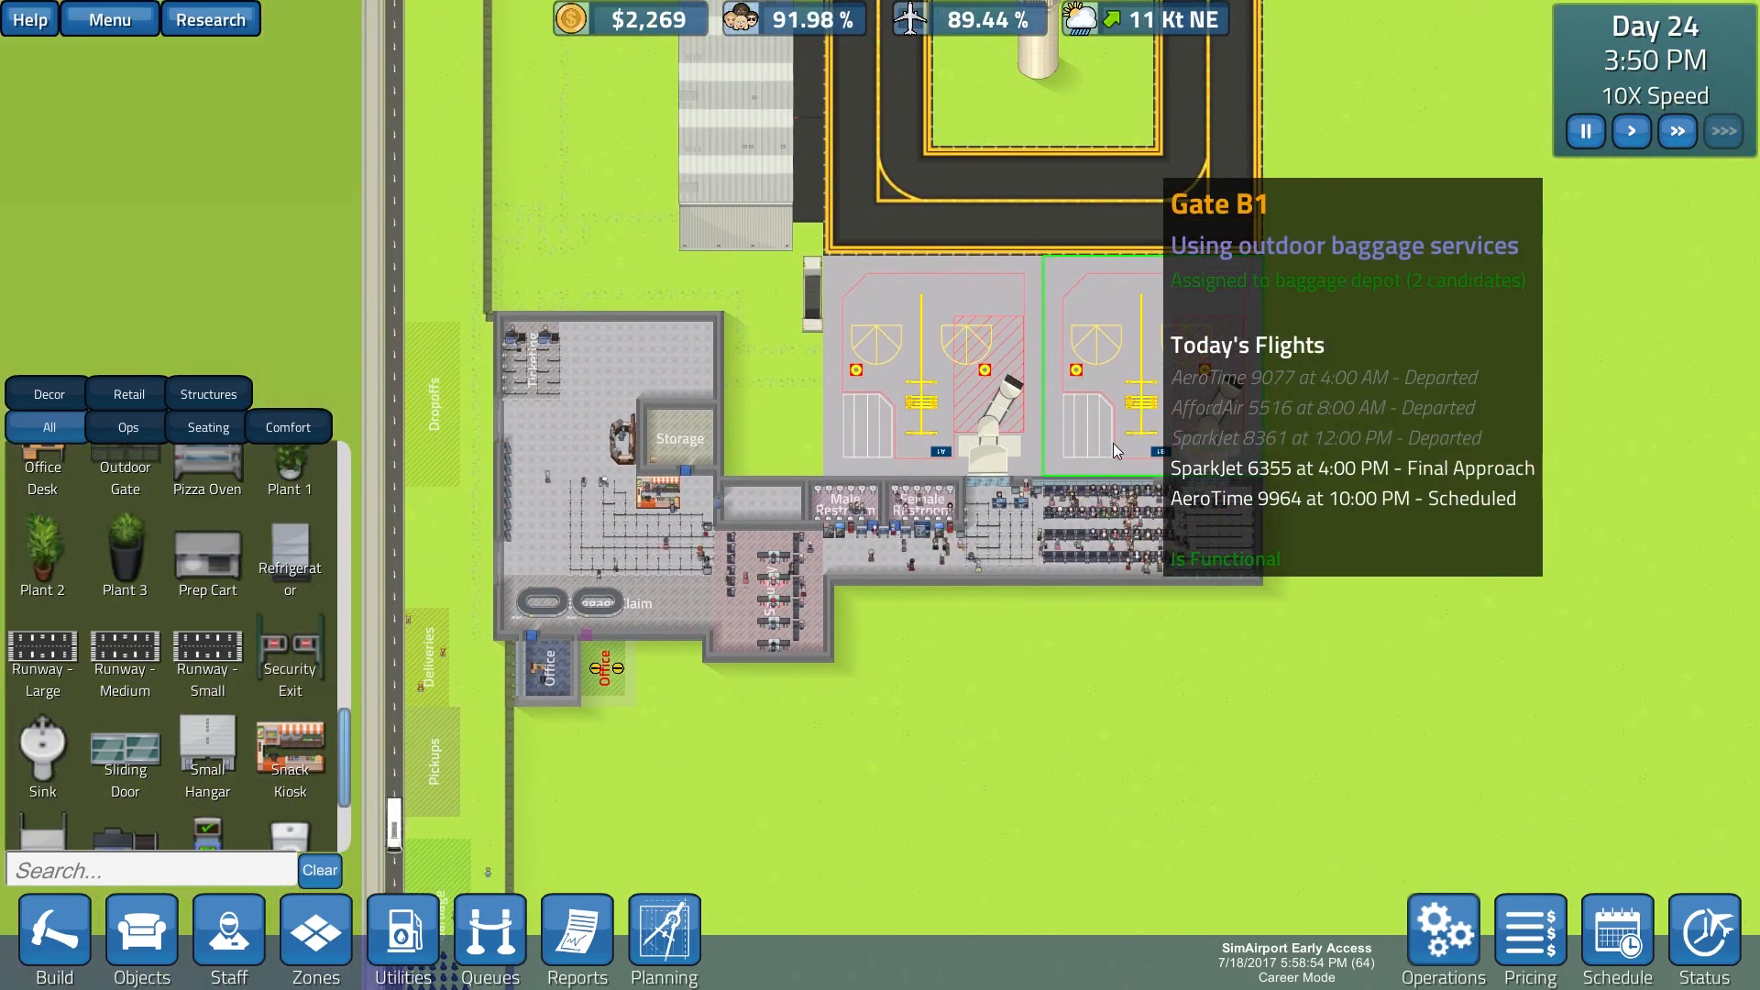
scroll(1112, 443, up, 2)
scroll(1113, 443, up, 2)
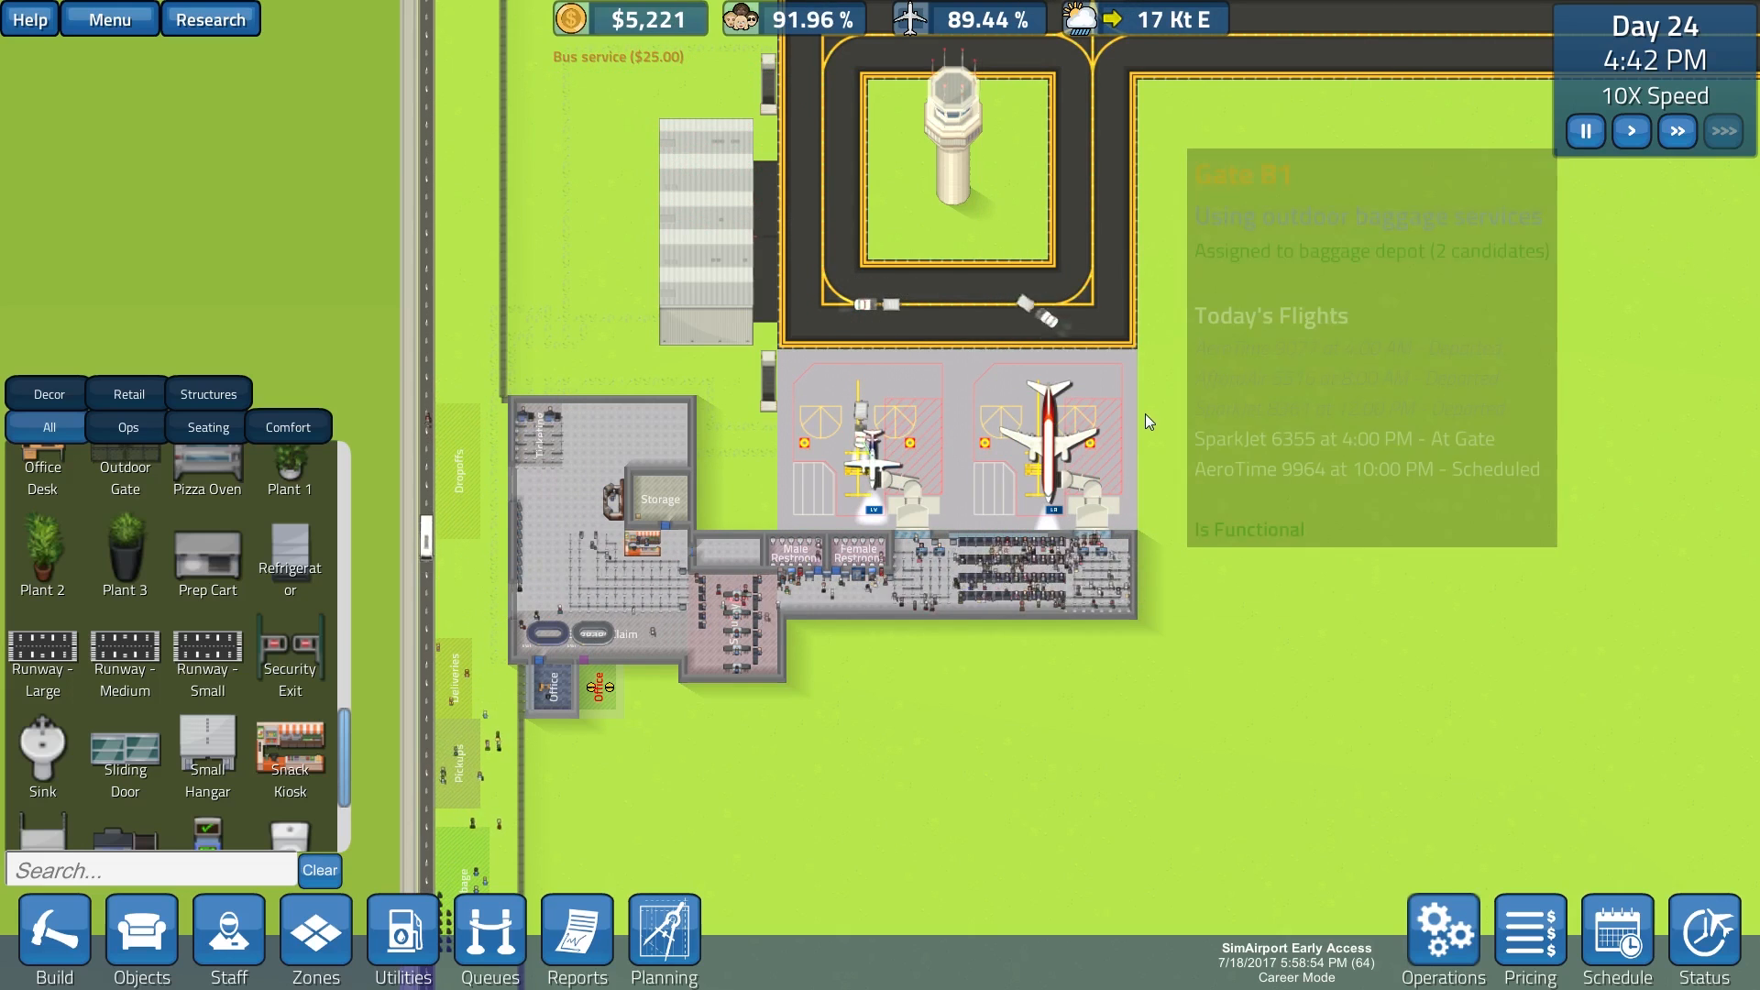
scroll(1162, 415, up, 2)
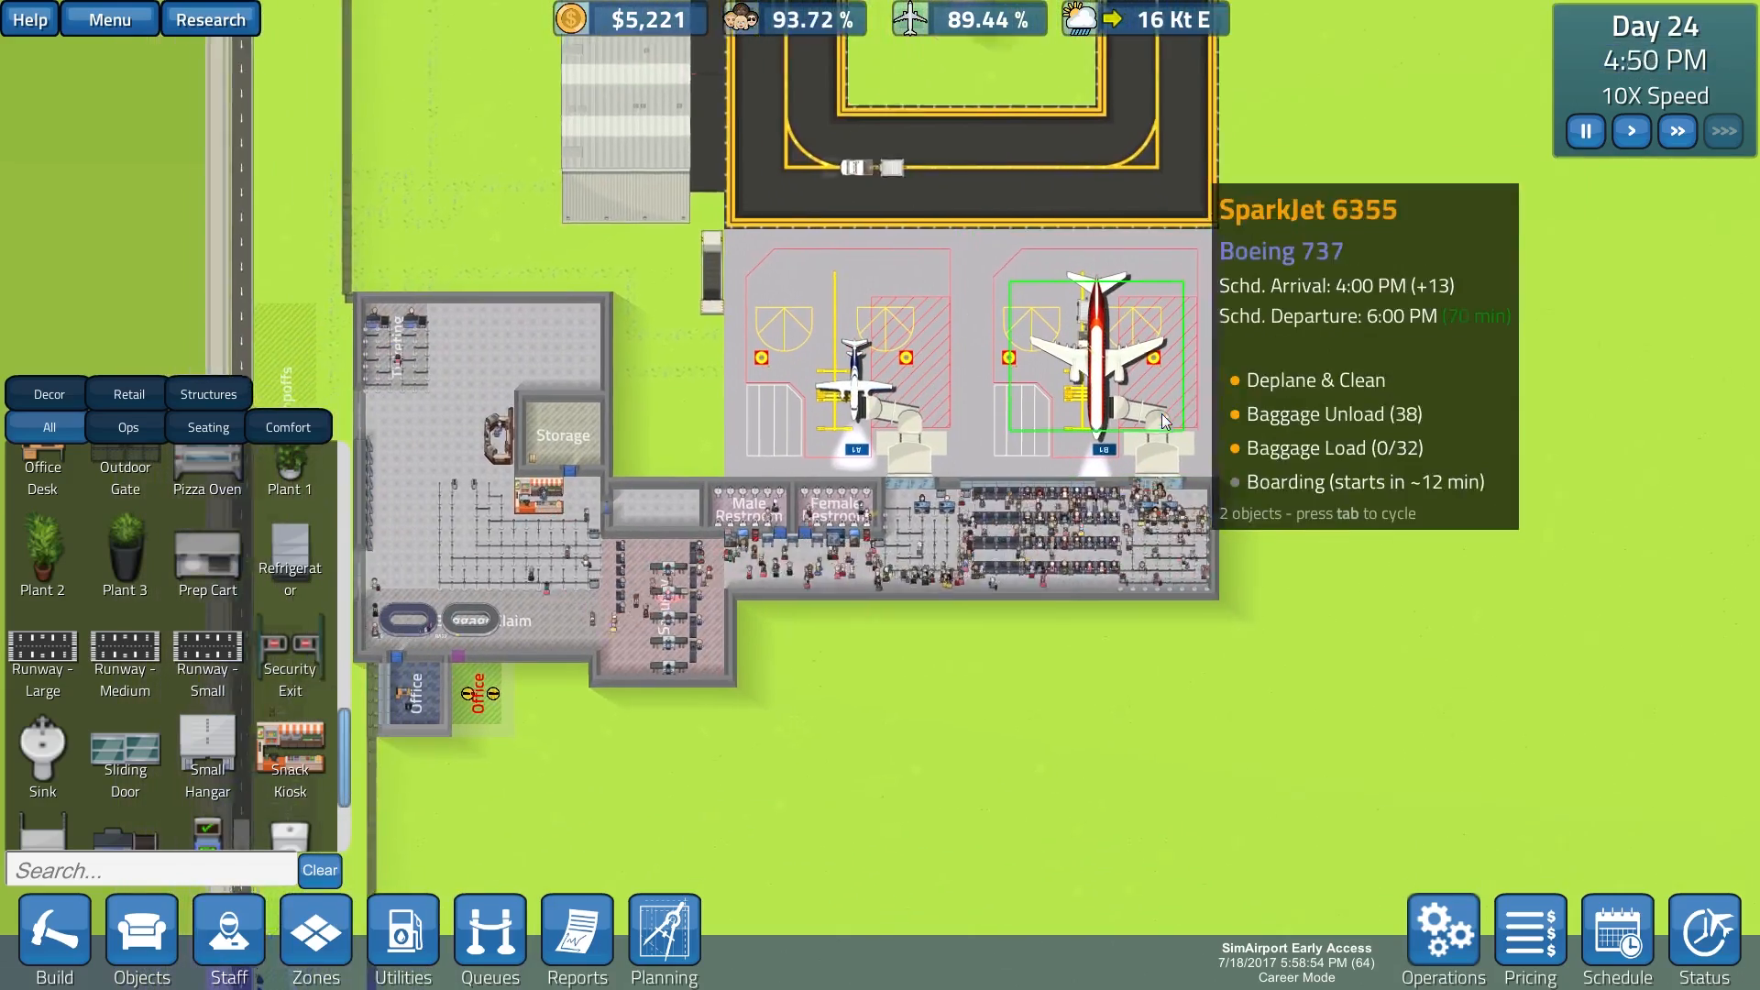
key(a)
key(s)
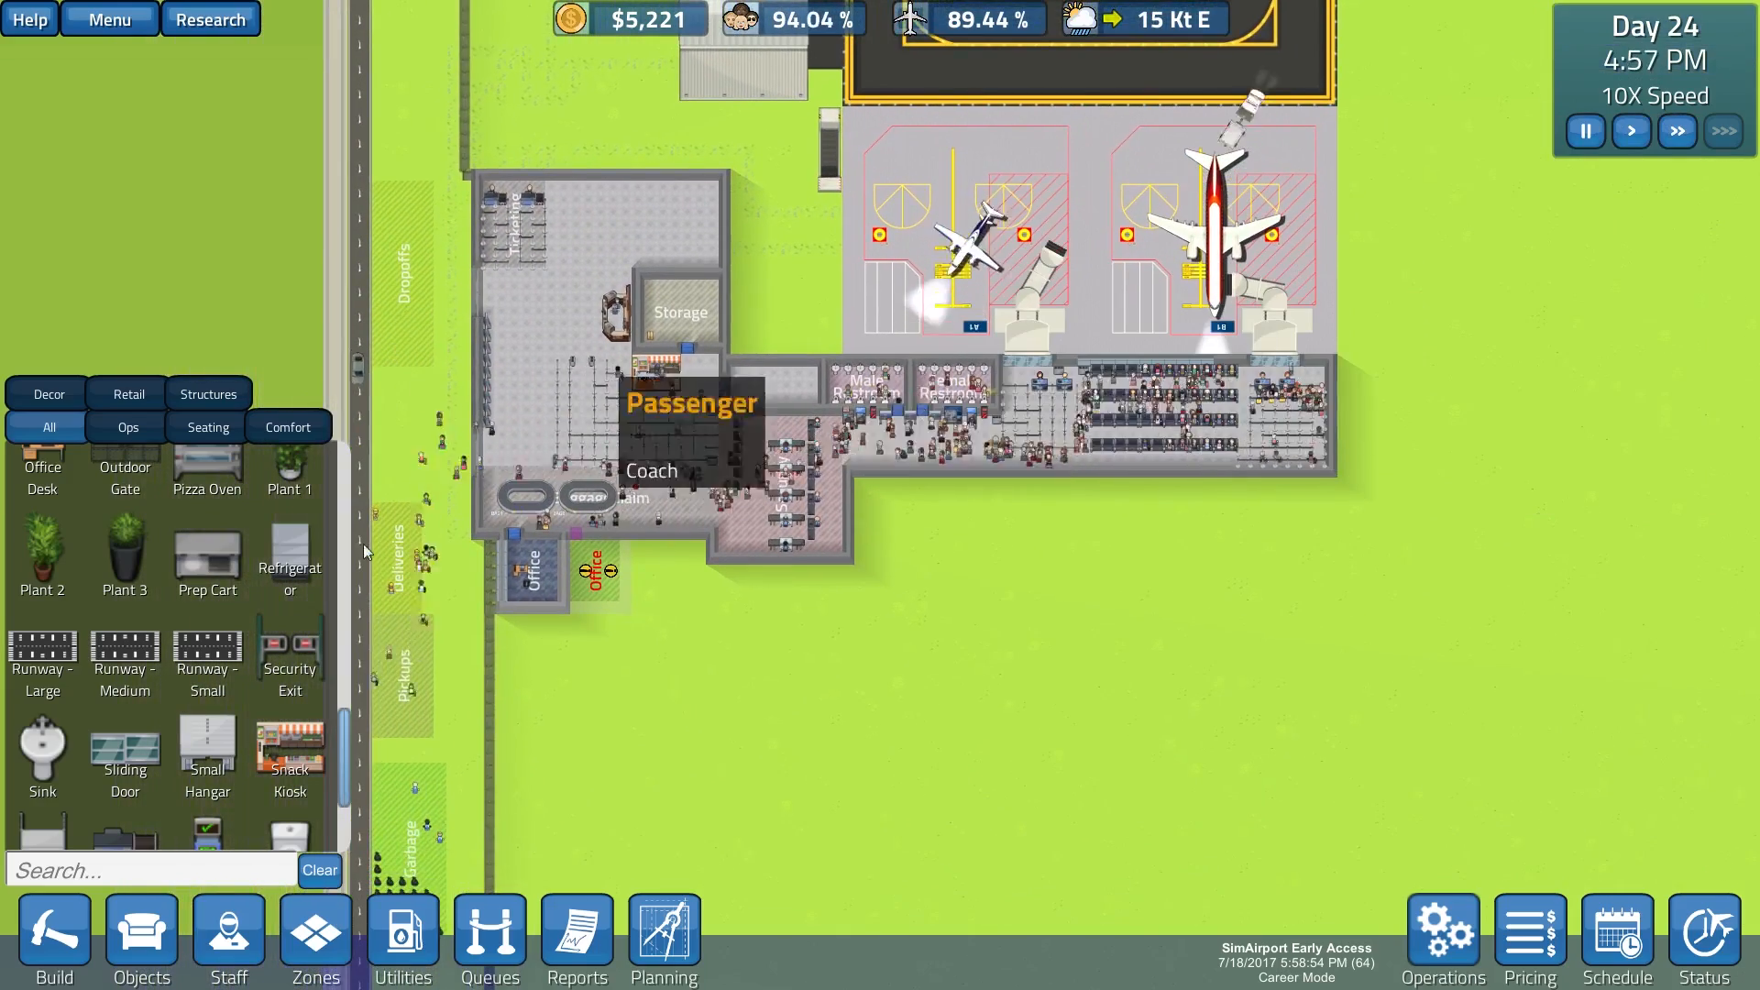
Step: Select a CFO from the Staff list and cancel the unaffordable placement
click(228, 935)
click(56, 647)
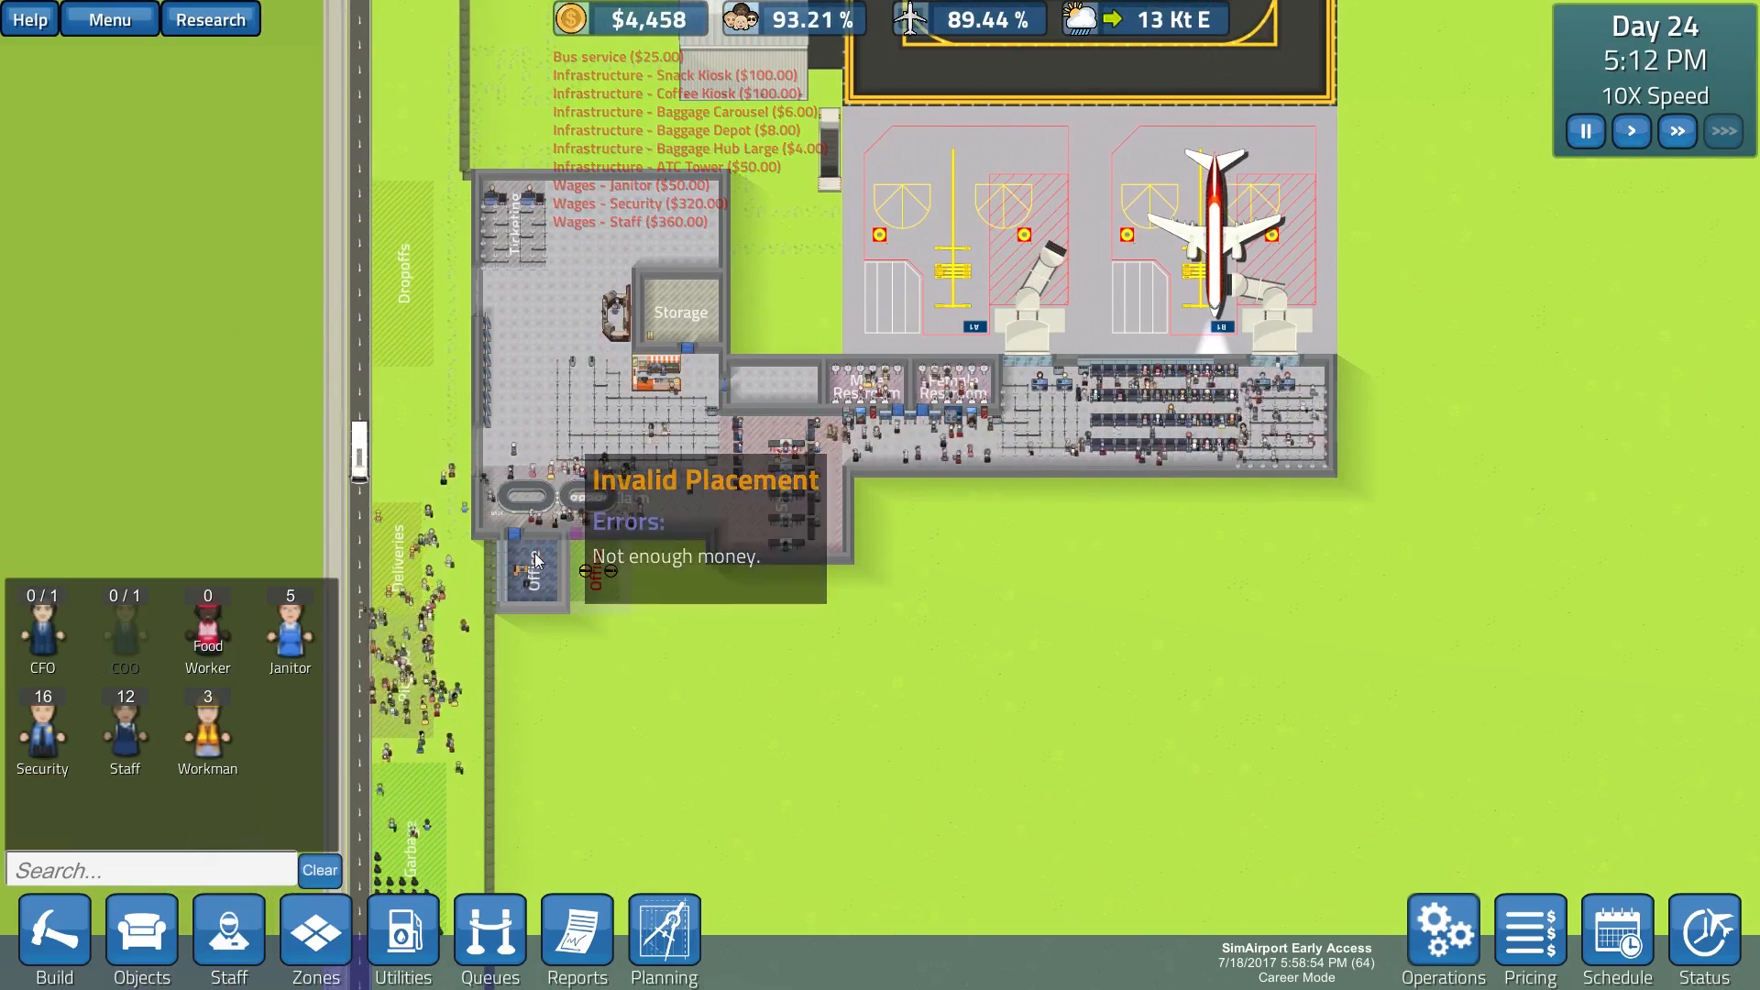
scroll(536, 559, up, 3)
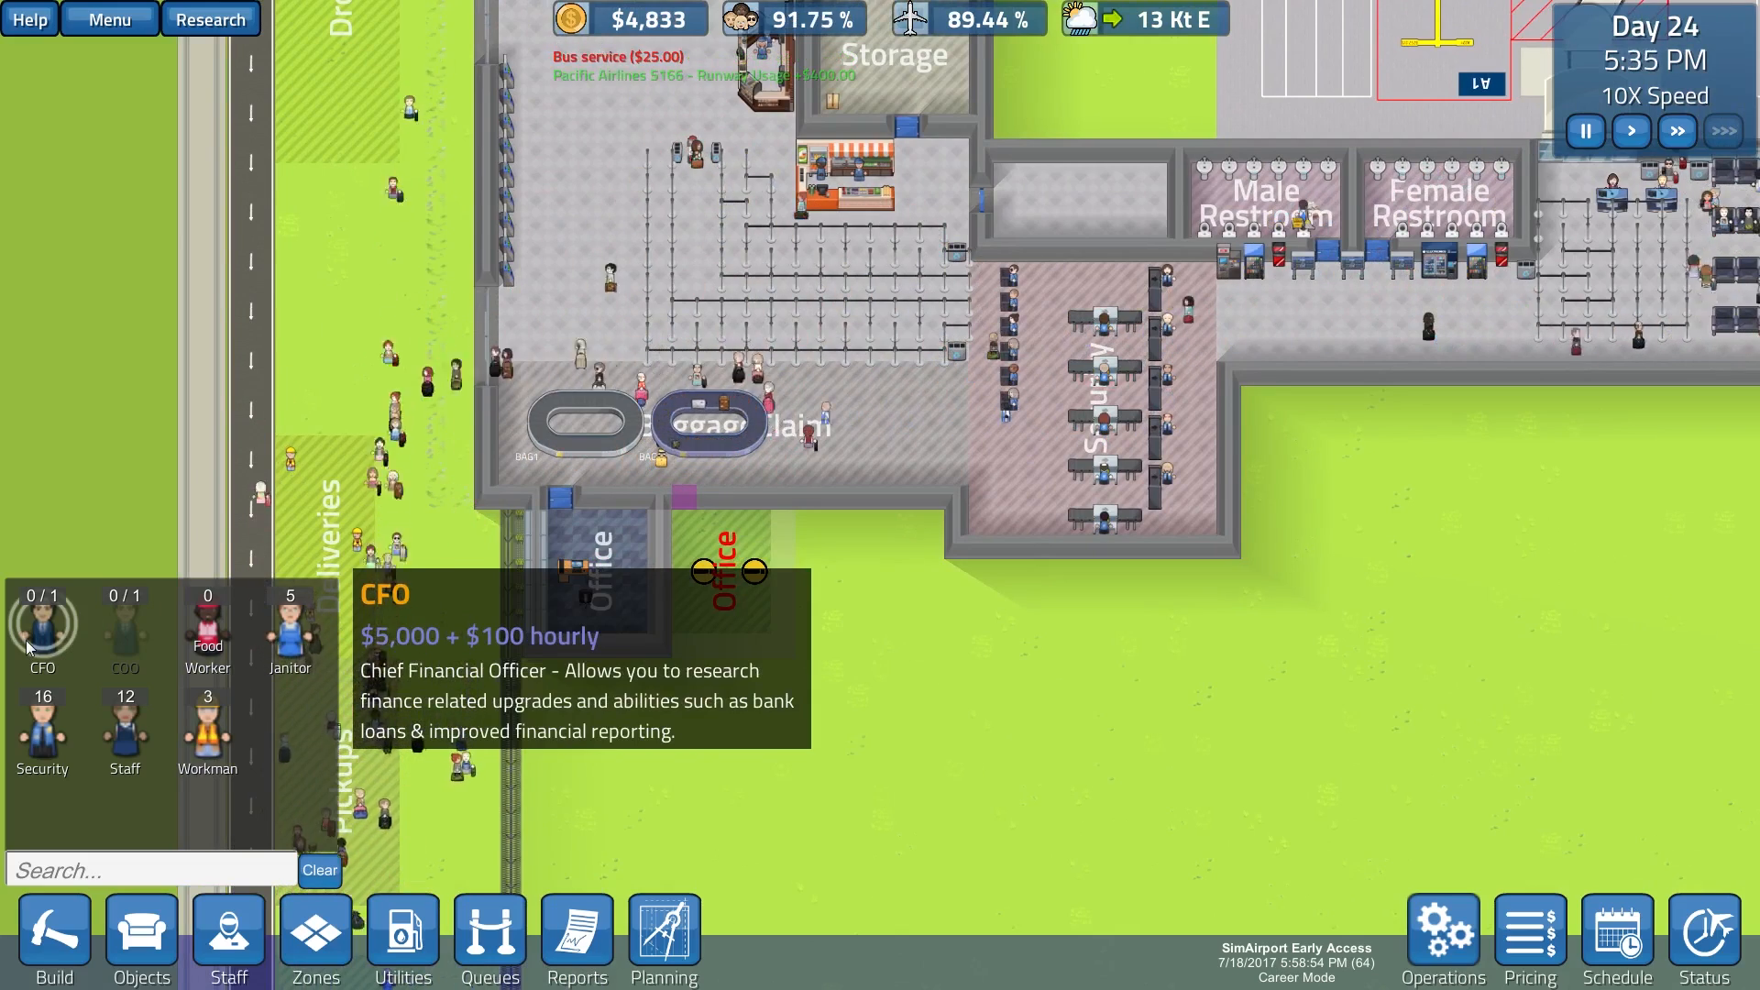
key(w+d)
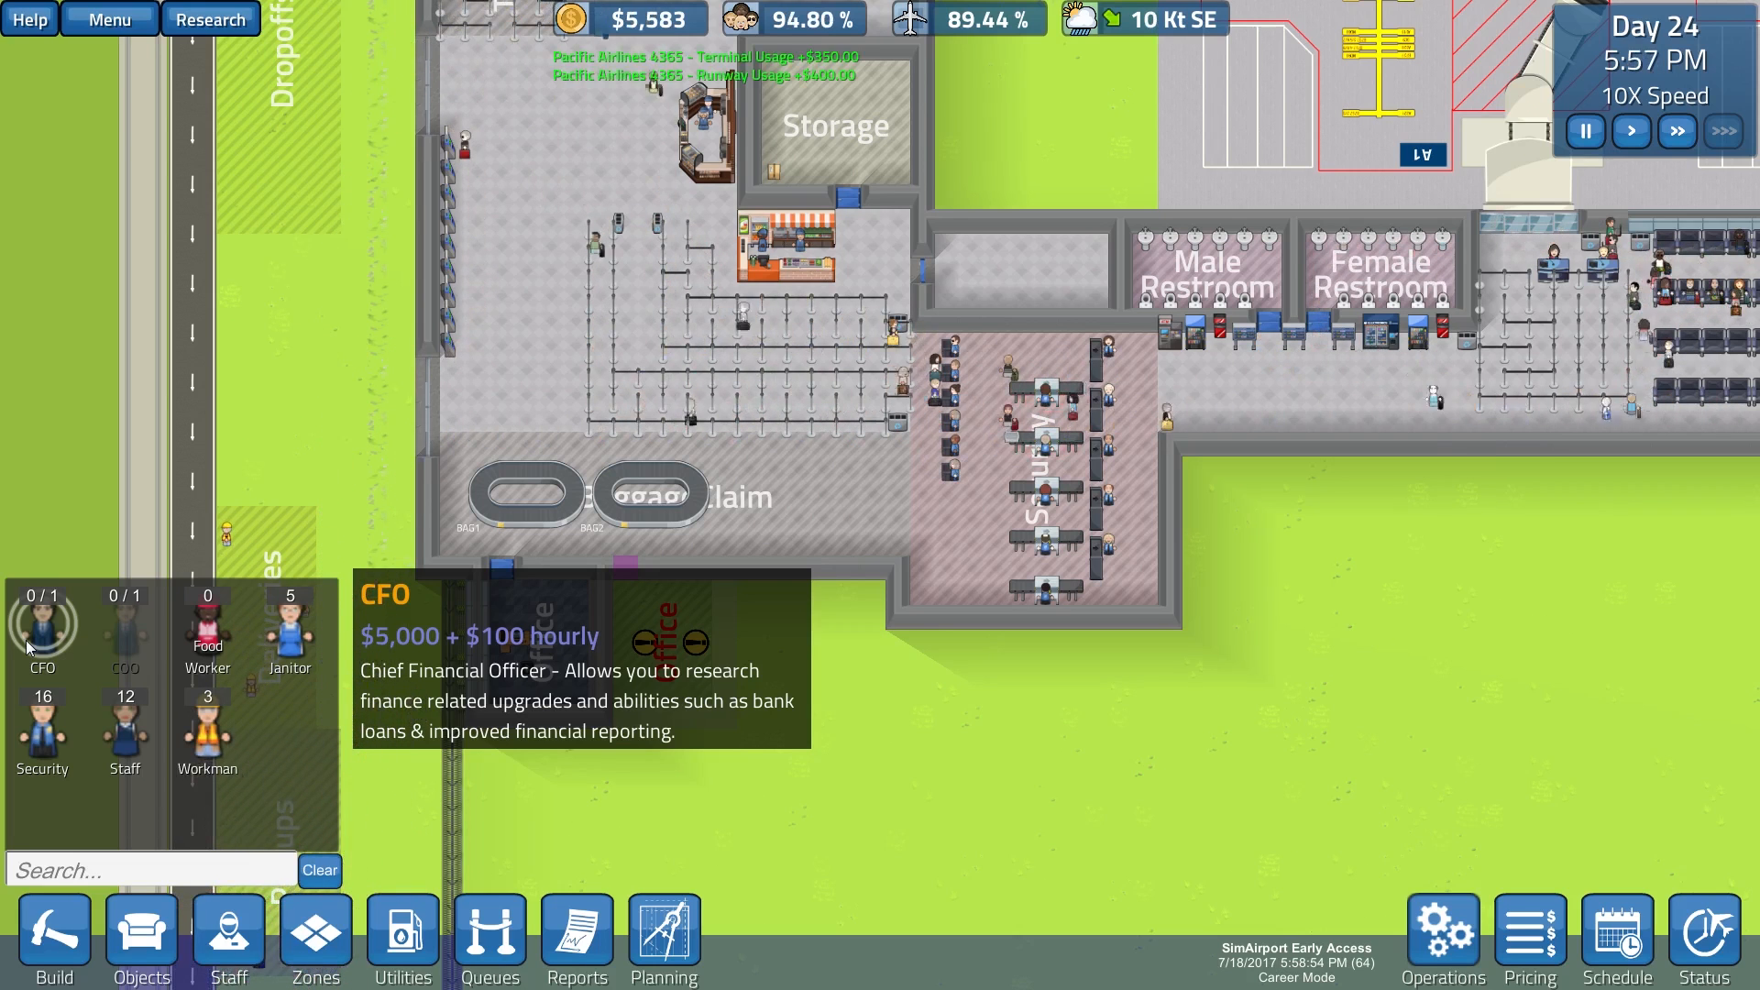
click(26, 639)
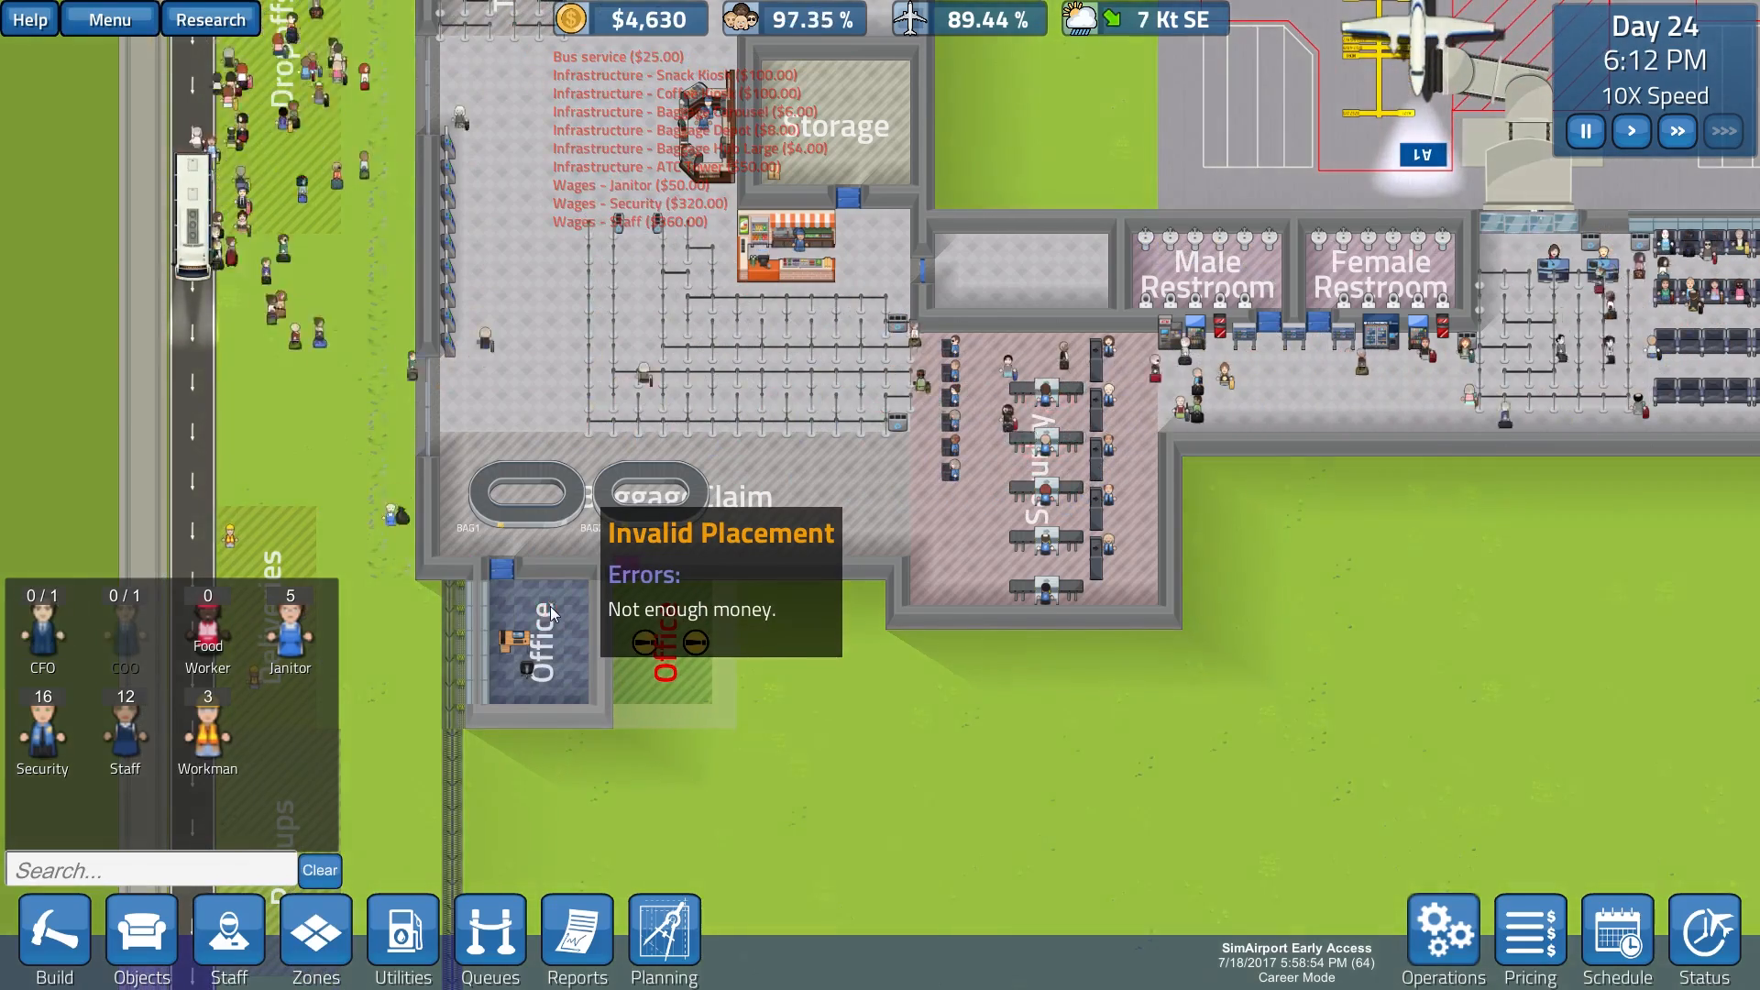
click(89, 621)
Step: Pause, hire the CFO into the CFO's office for $5,000, then resume at 10X speed
key(space)
click(541, 601)
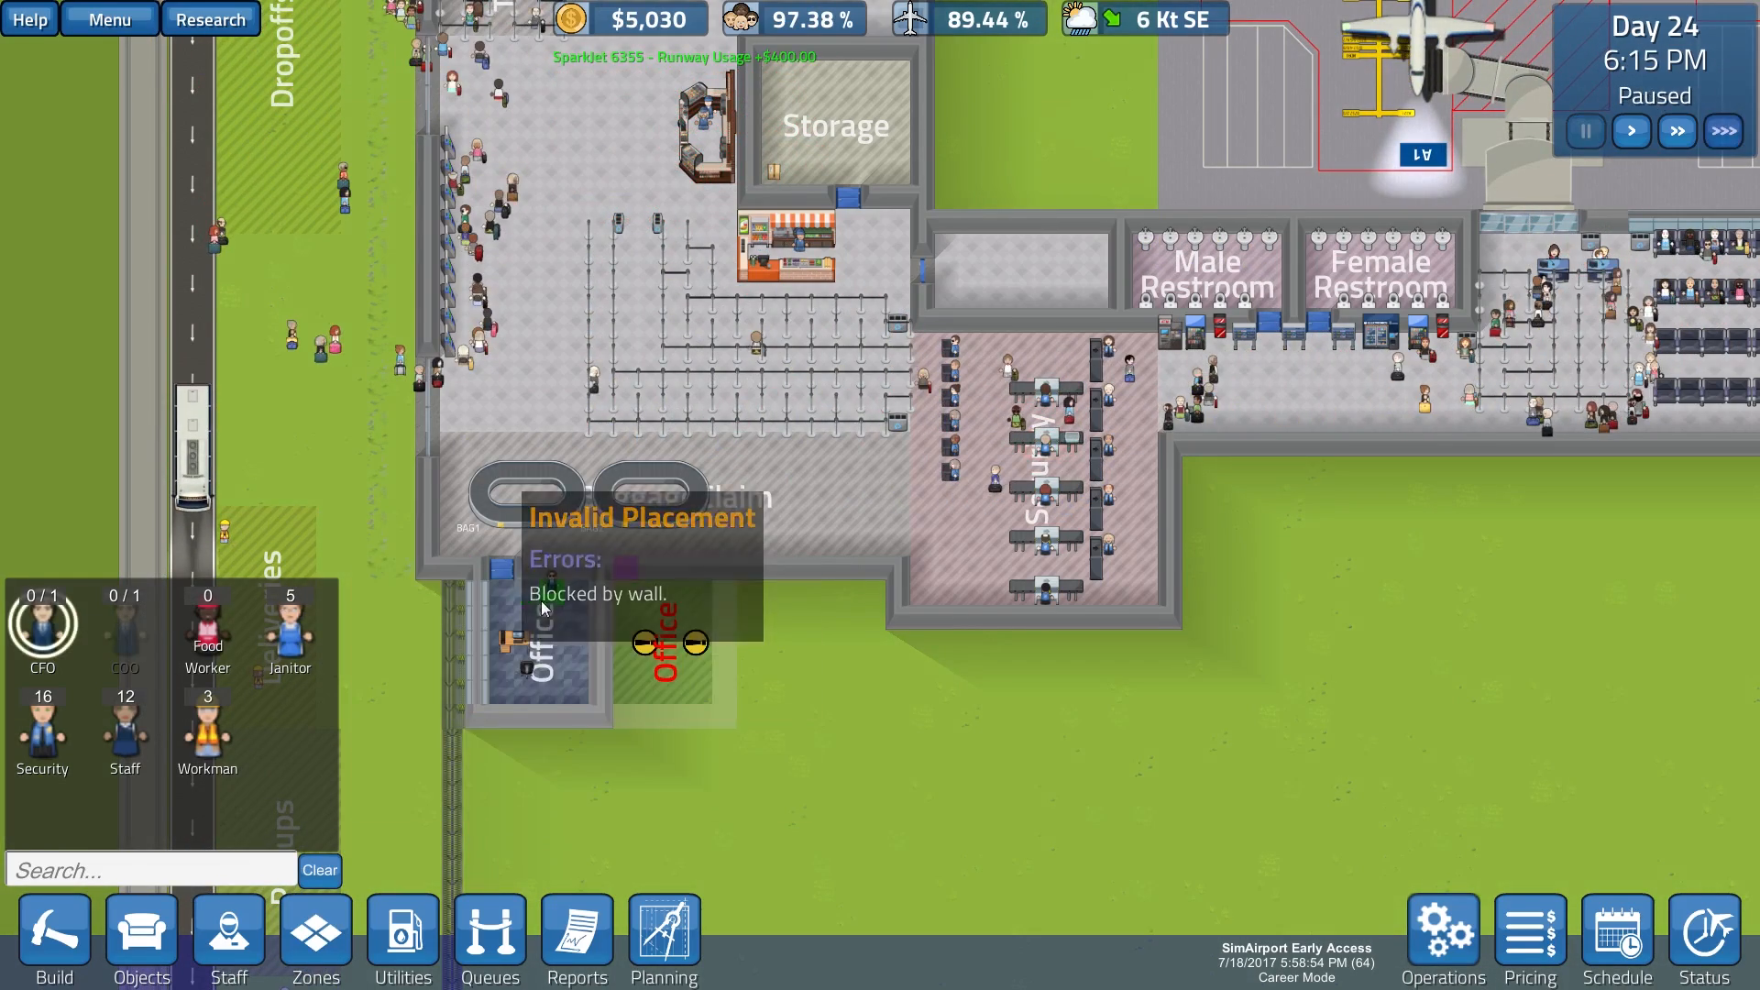
key(space)
scroll(601, 656, up, 5)
drag(601, 655, 700, 577)
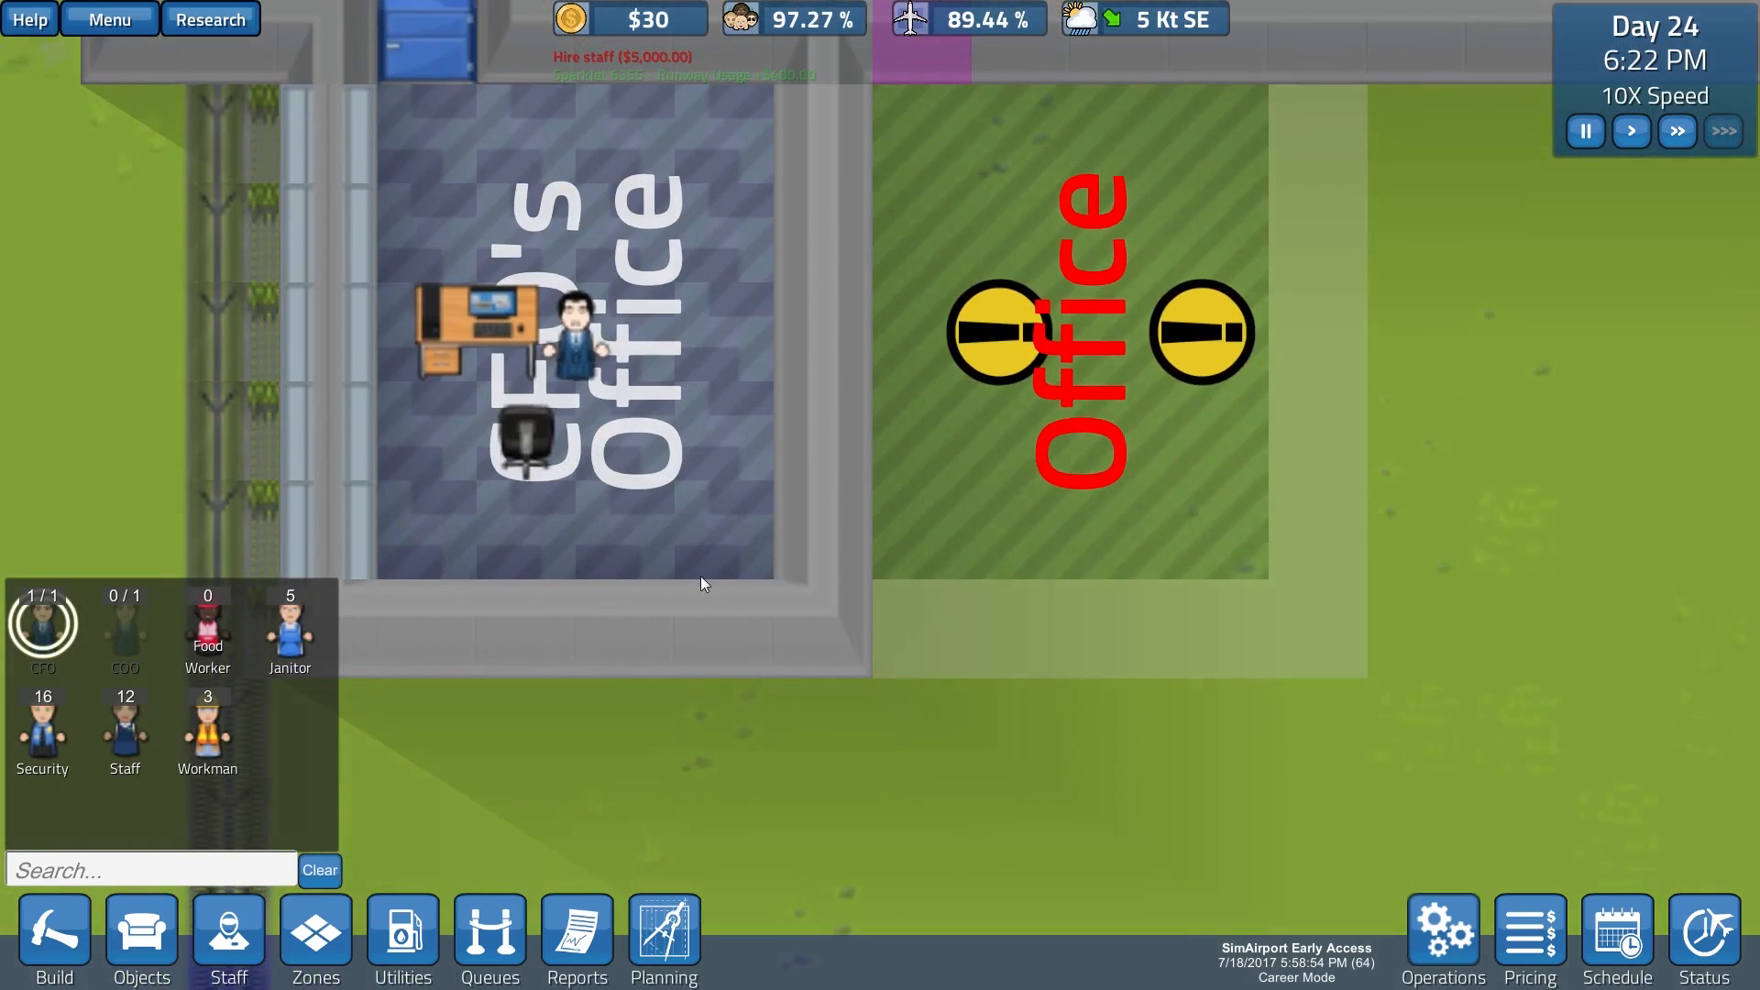
scroll(632, 367, up, 2)
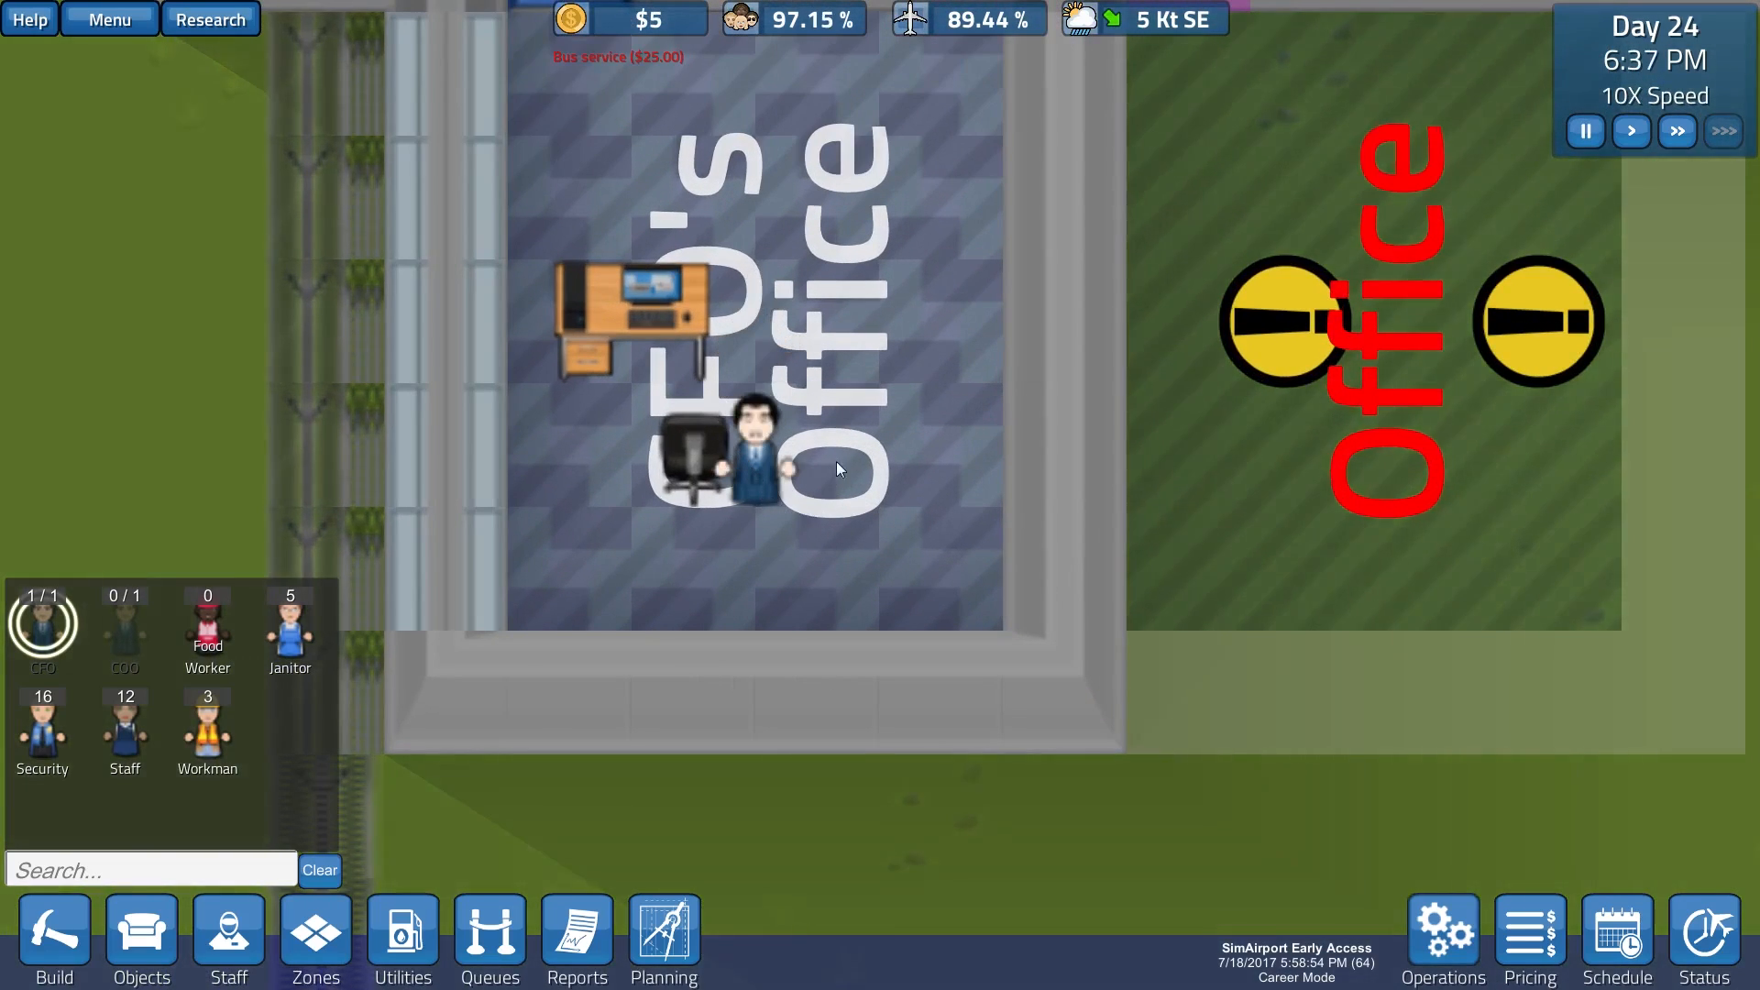
scroll(837, 456, down, 5)
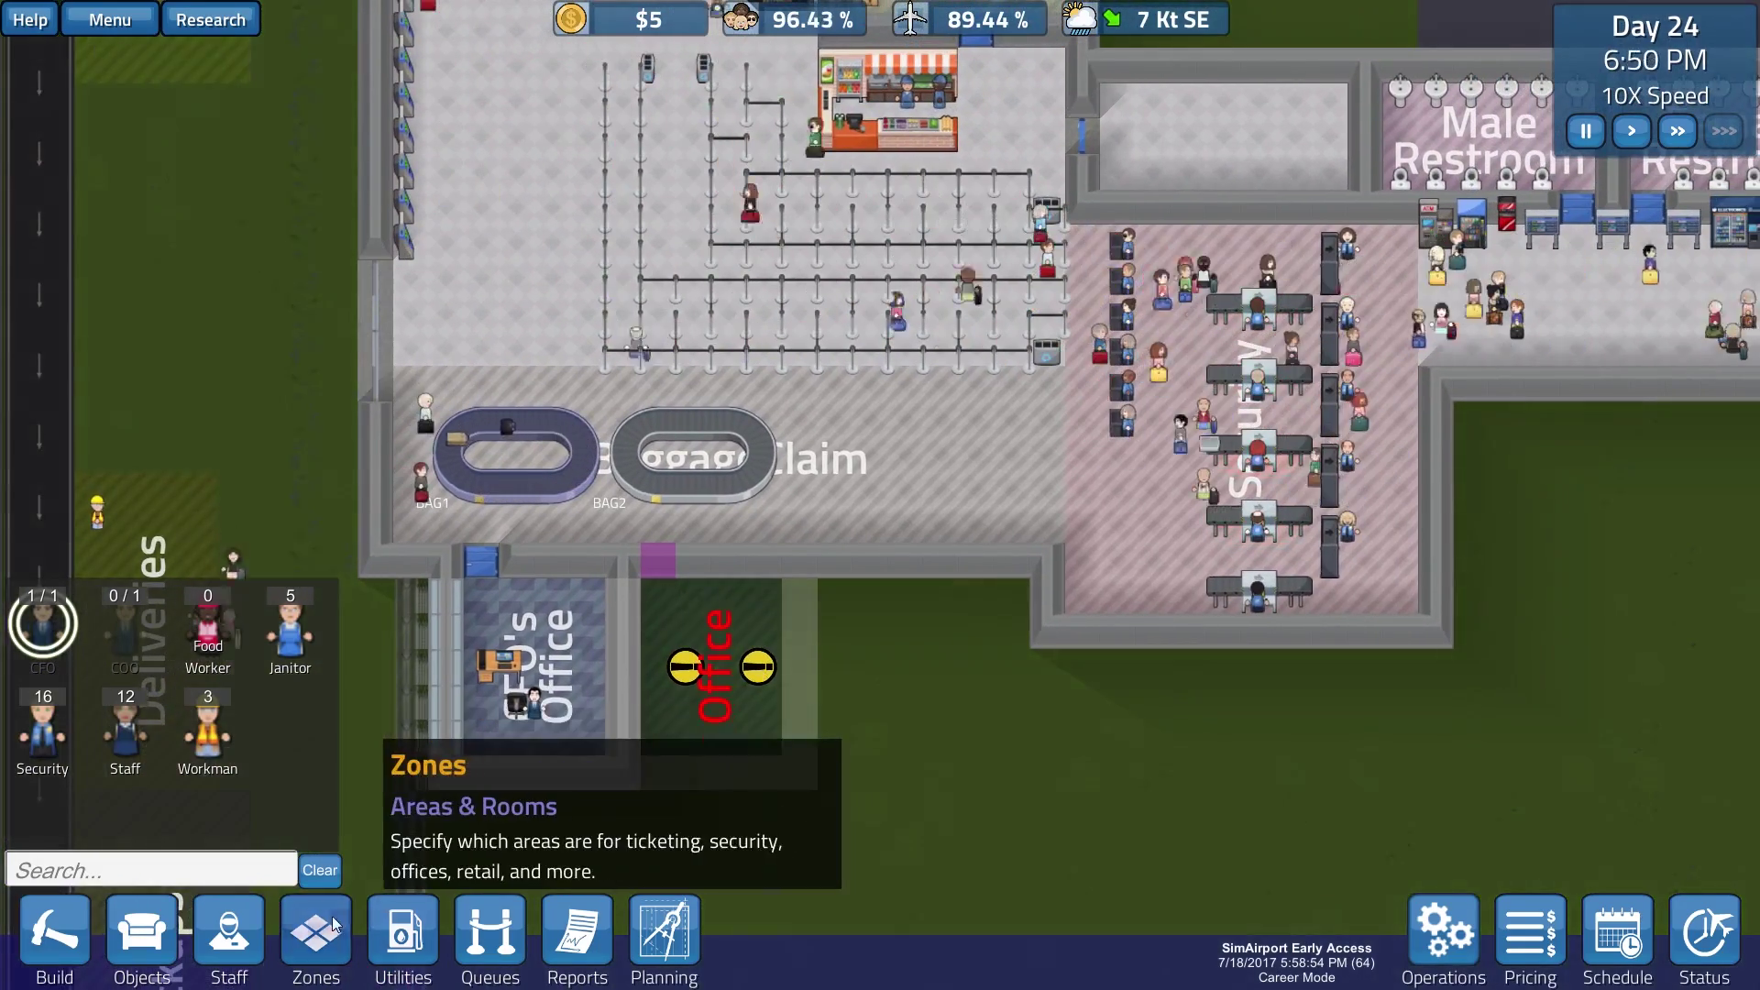
Step: Review today's Profit & Loss report from Reports and close it
click(315, 931)
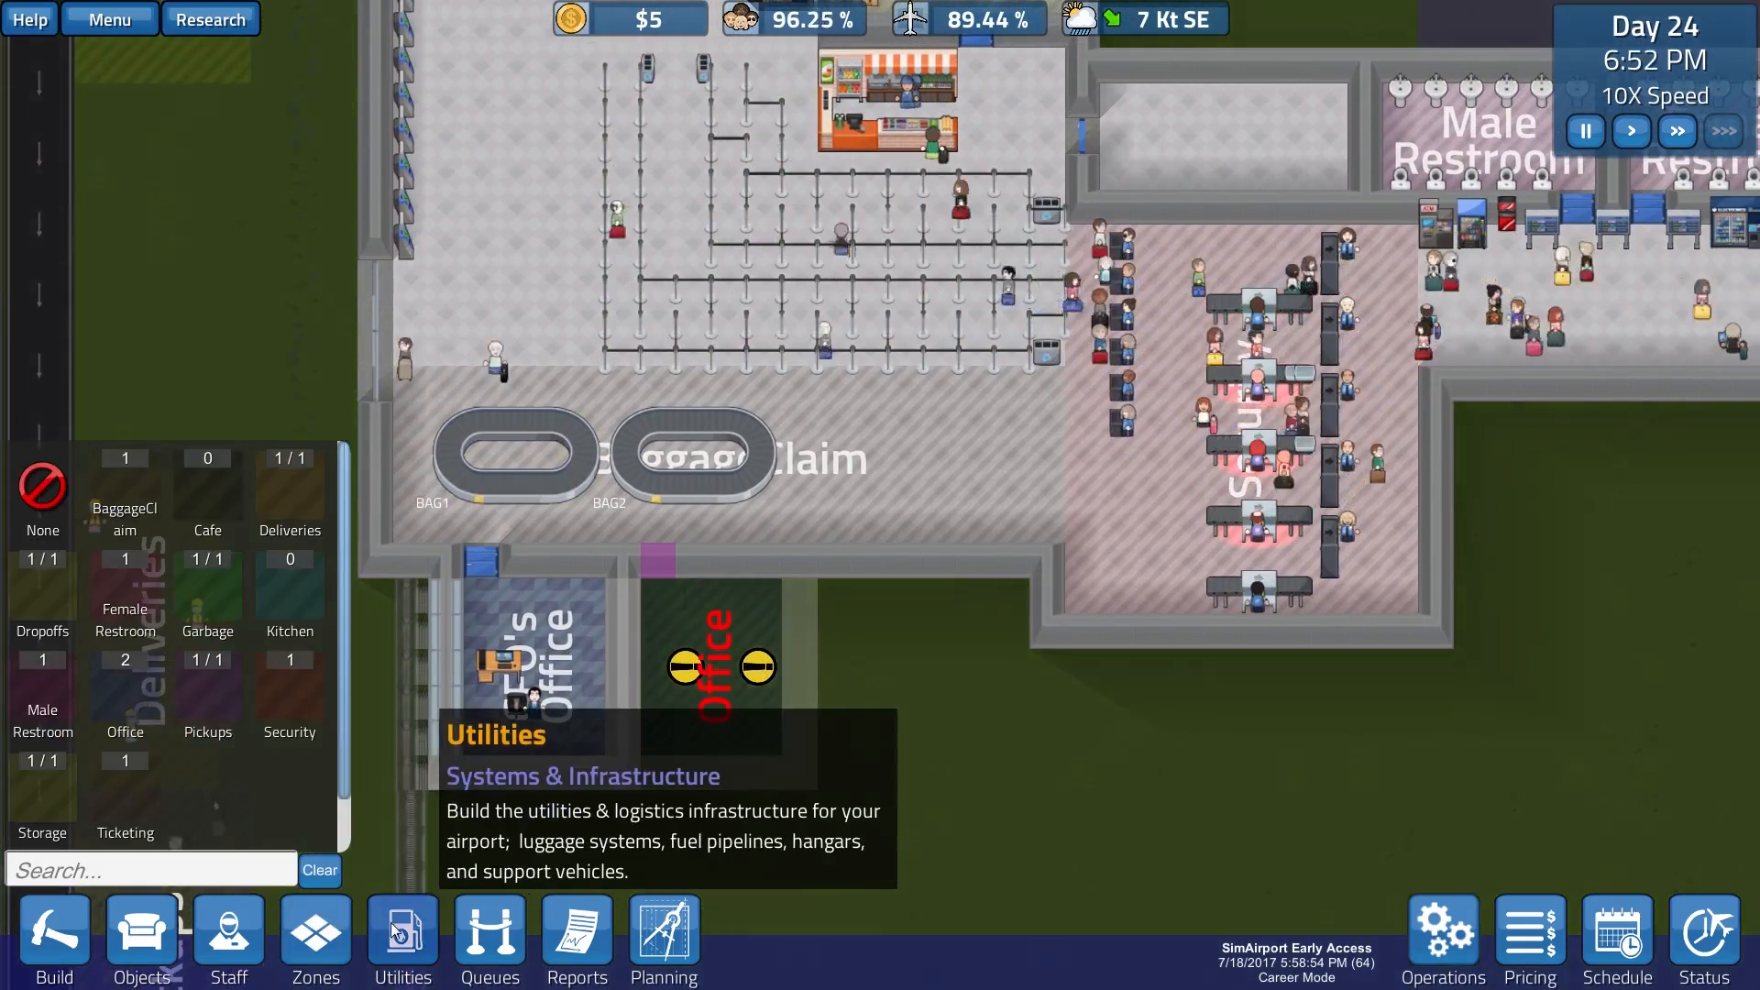
click(390, 924)
click(484, 928)
click(576, 931)
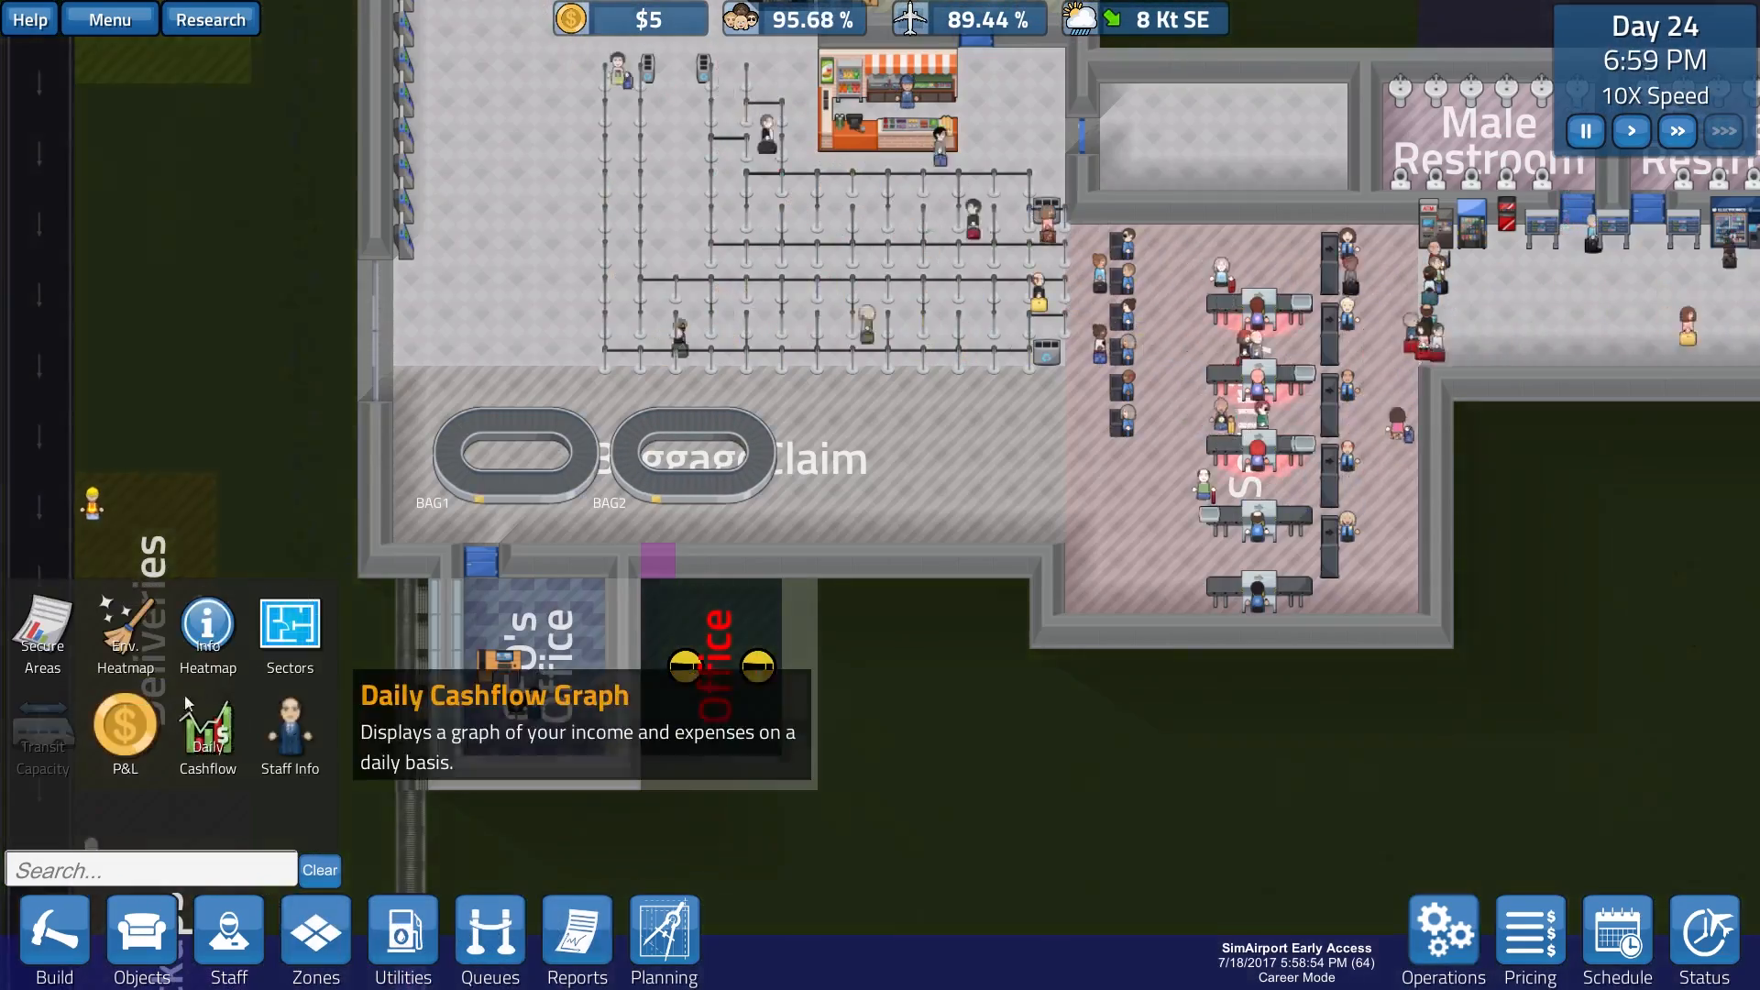
click(125, 730)
scroll(1022, 614, down, 1)
scroll(1022, 614, down, 1)
scroll(1086, 536, up, 2)
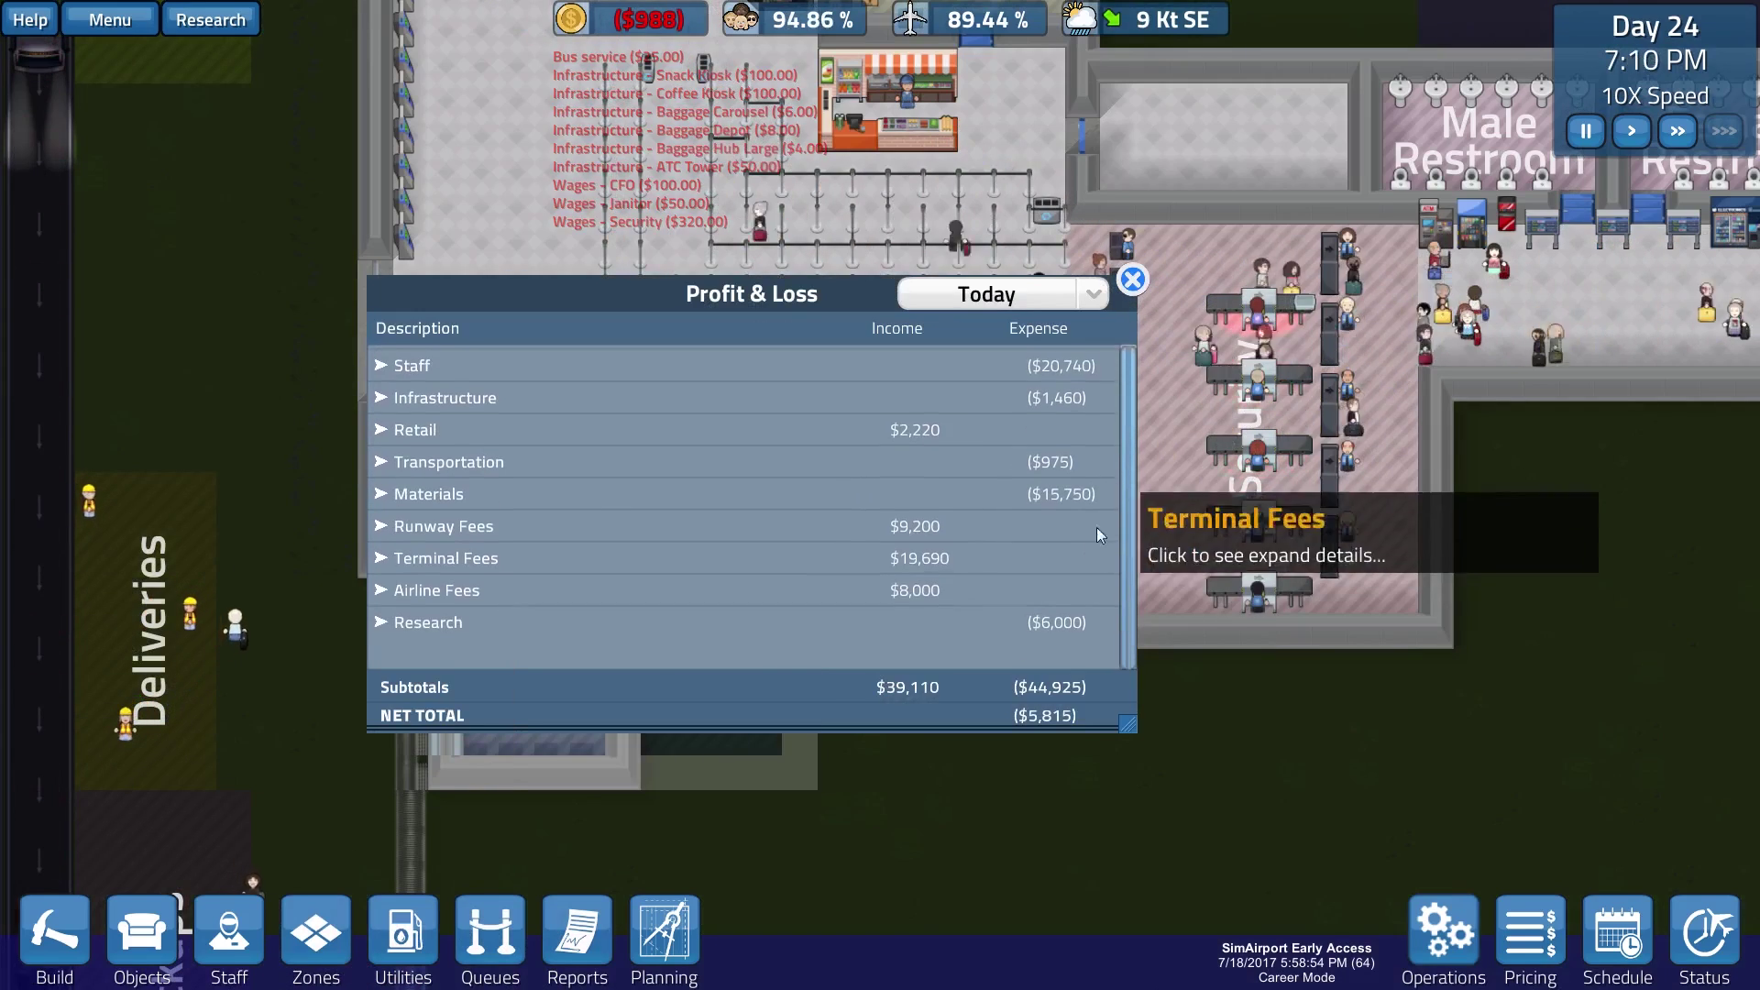
click(1131, 283)
Step: Show the Daily Cashflow income and expenses graph from Reports
click(577, 929)
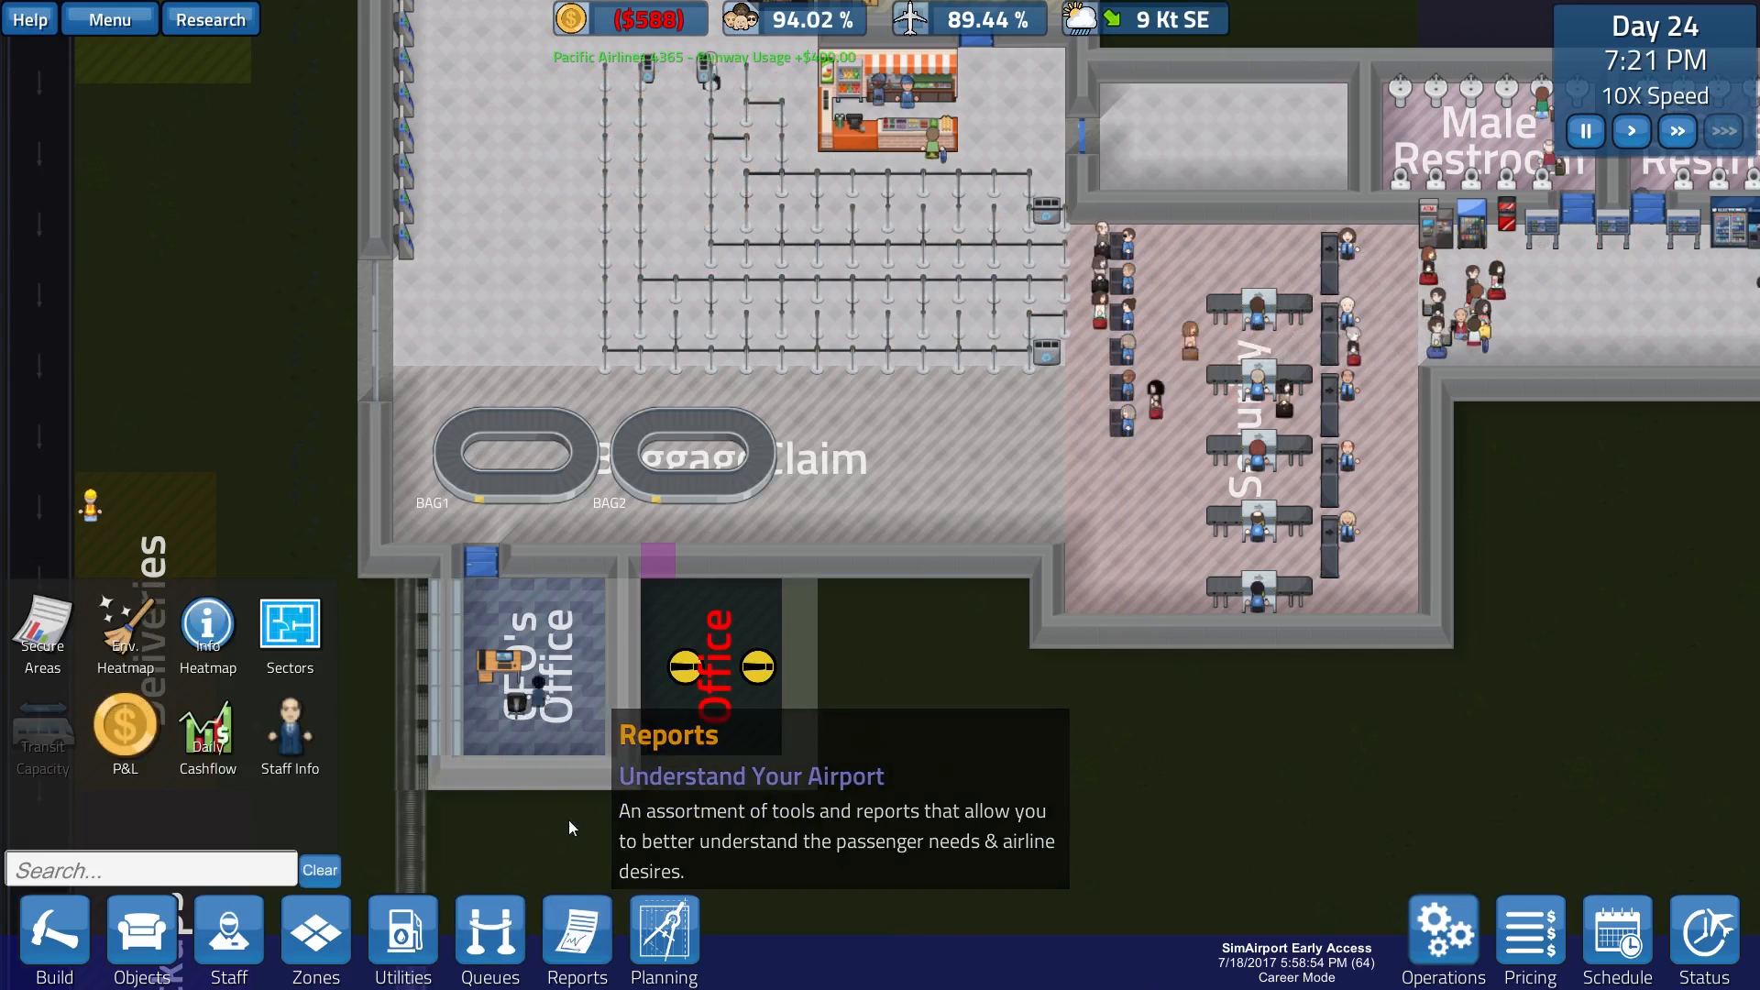
click(208, 736)
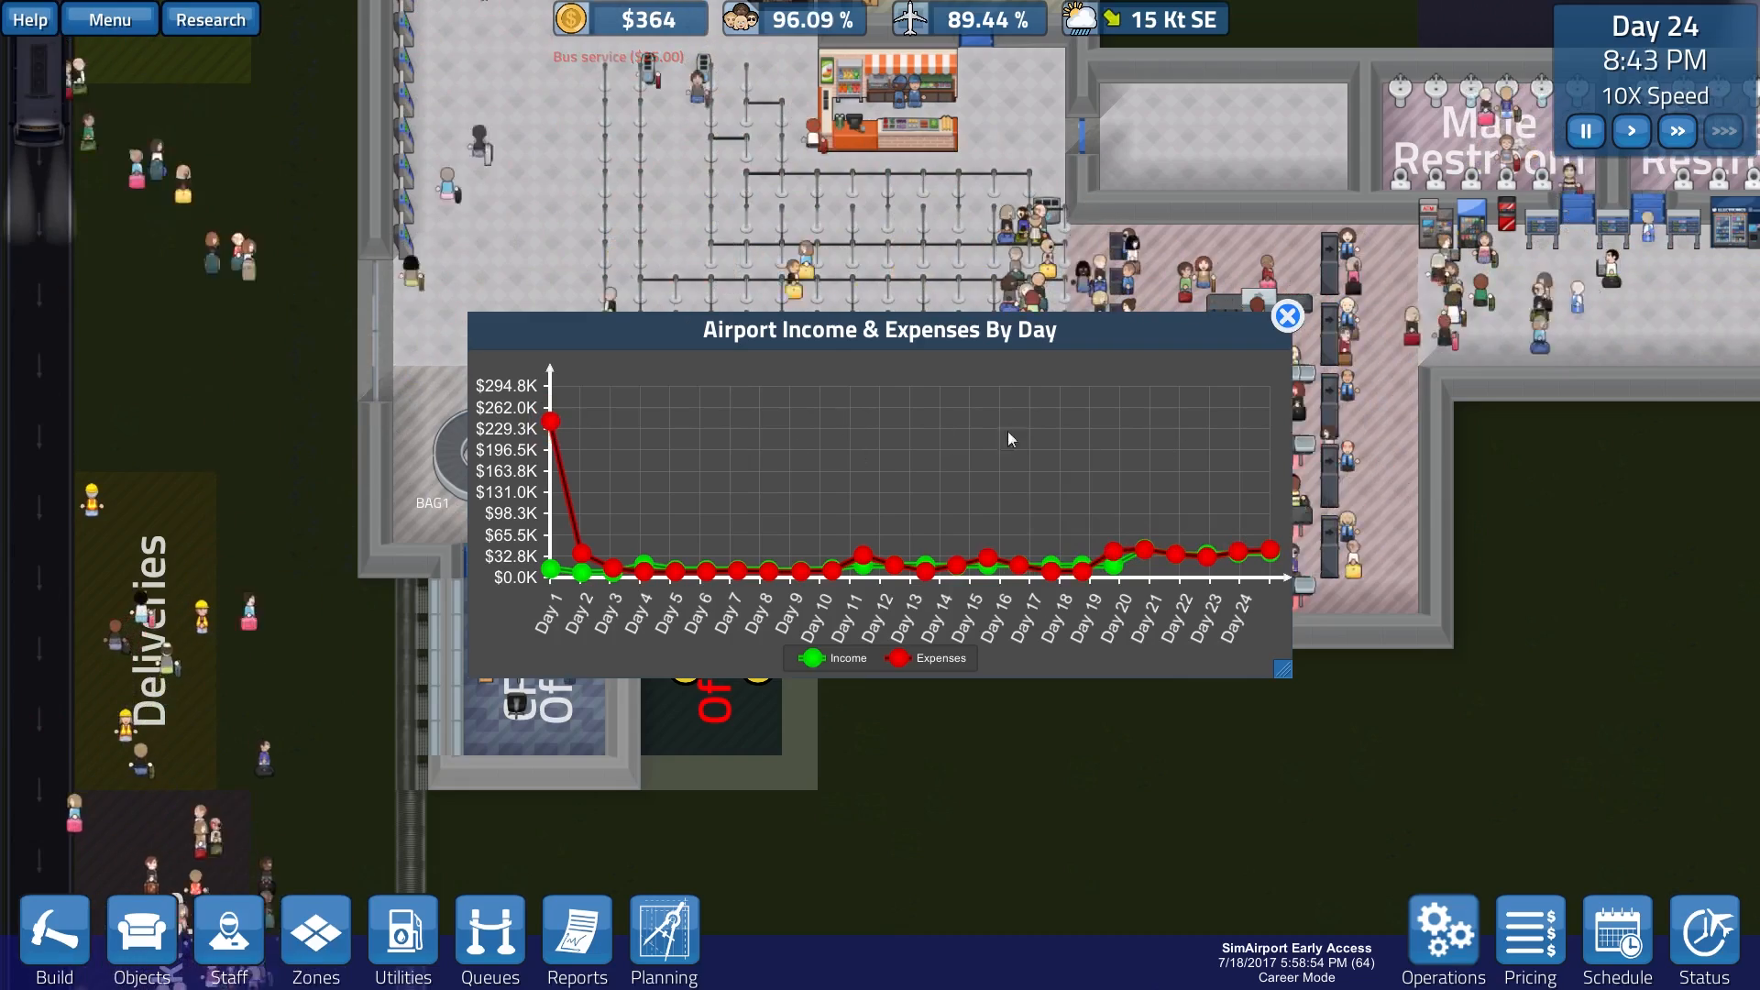
Step: Close the income chart, look over the terminal, and reopen Daily Cashflow from Reports
click(1286, 317)
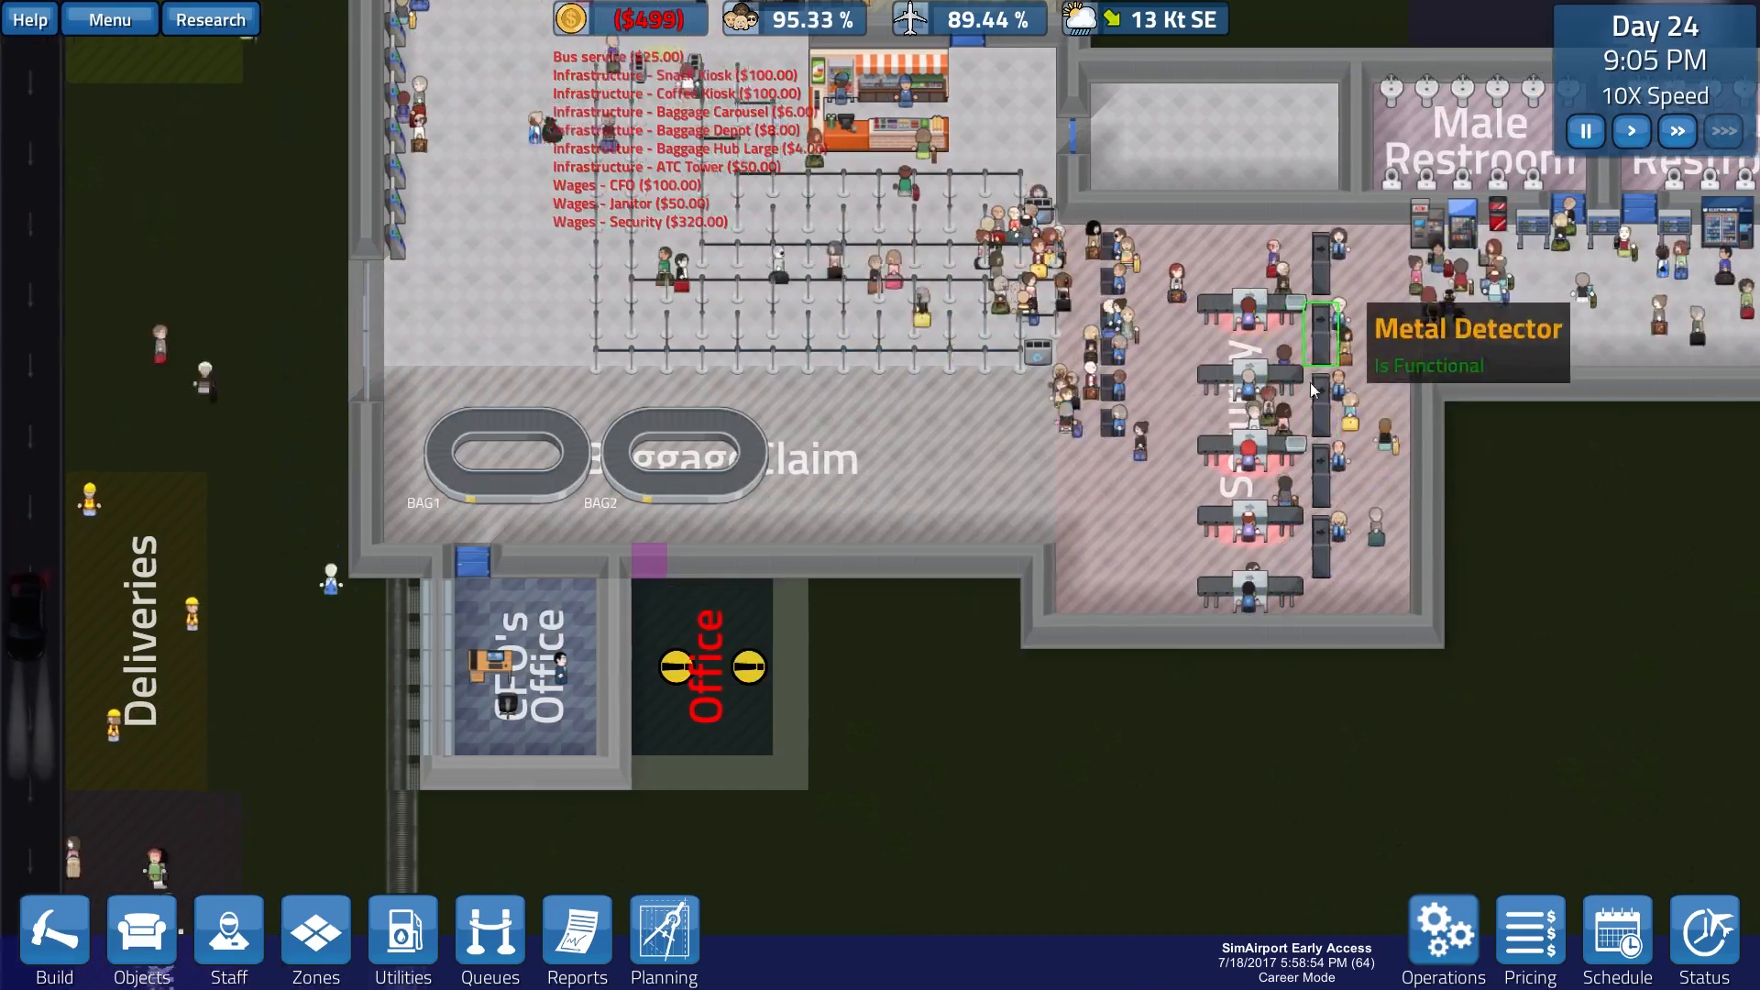
scroll(1233, 469, down, 5)
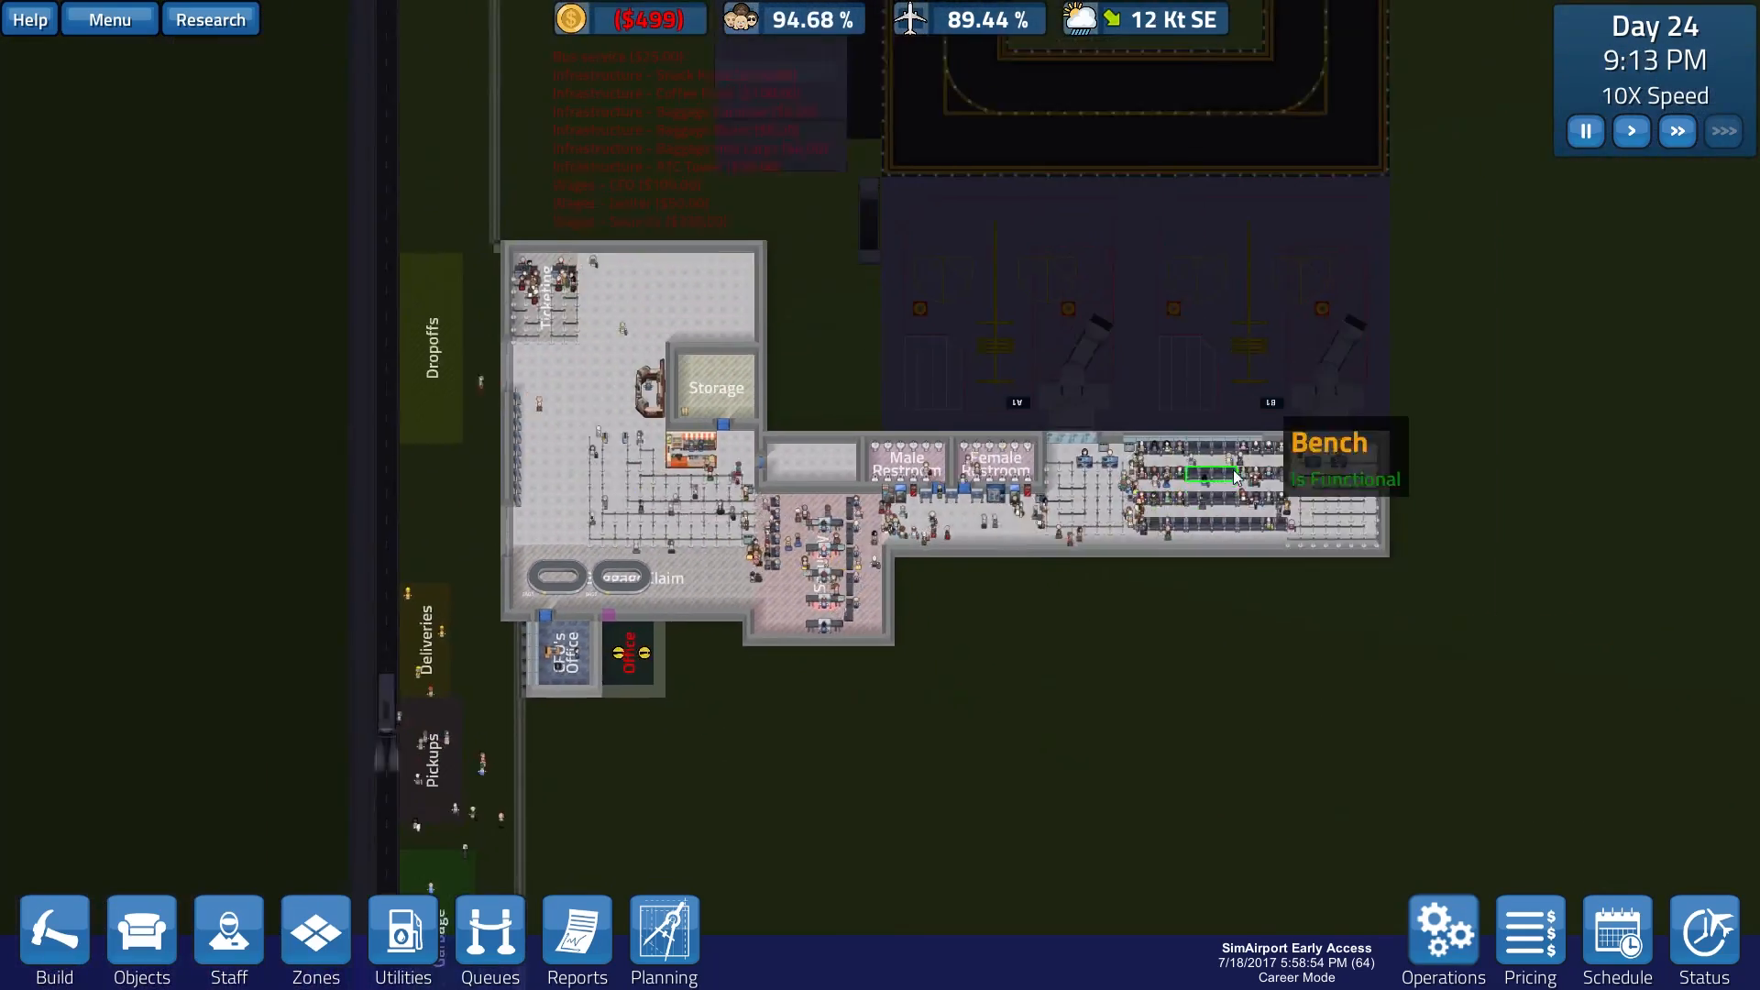
scroll(1234, 470, up, 2)
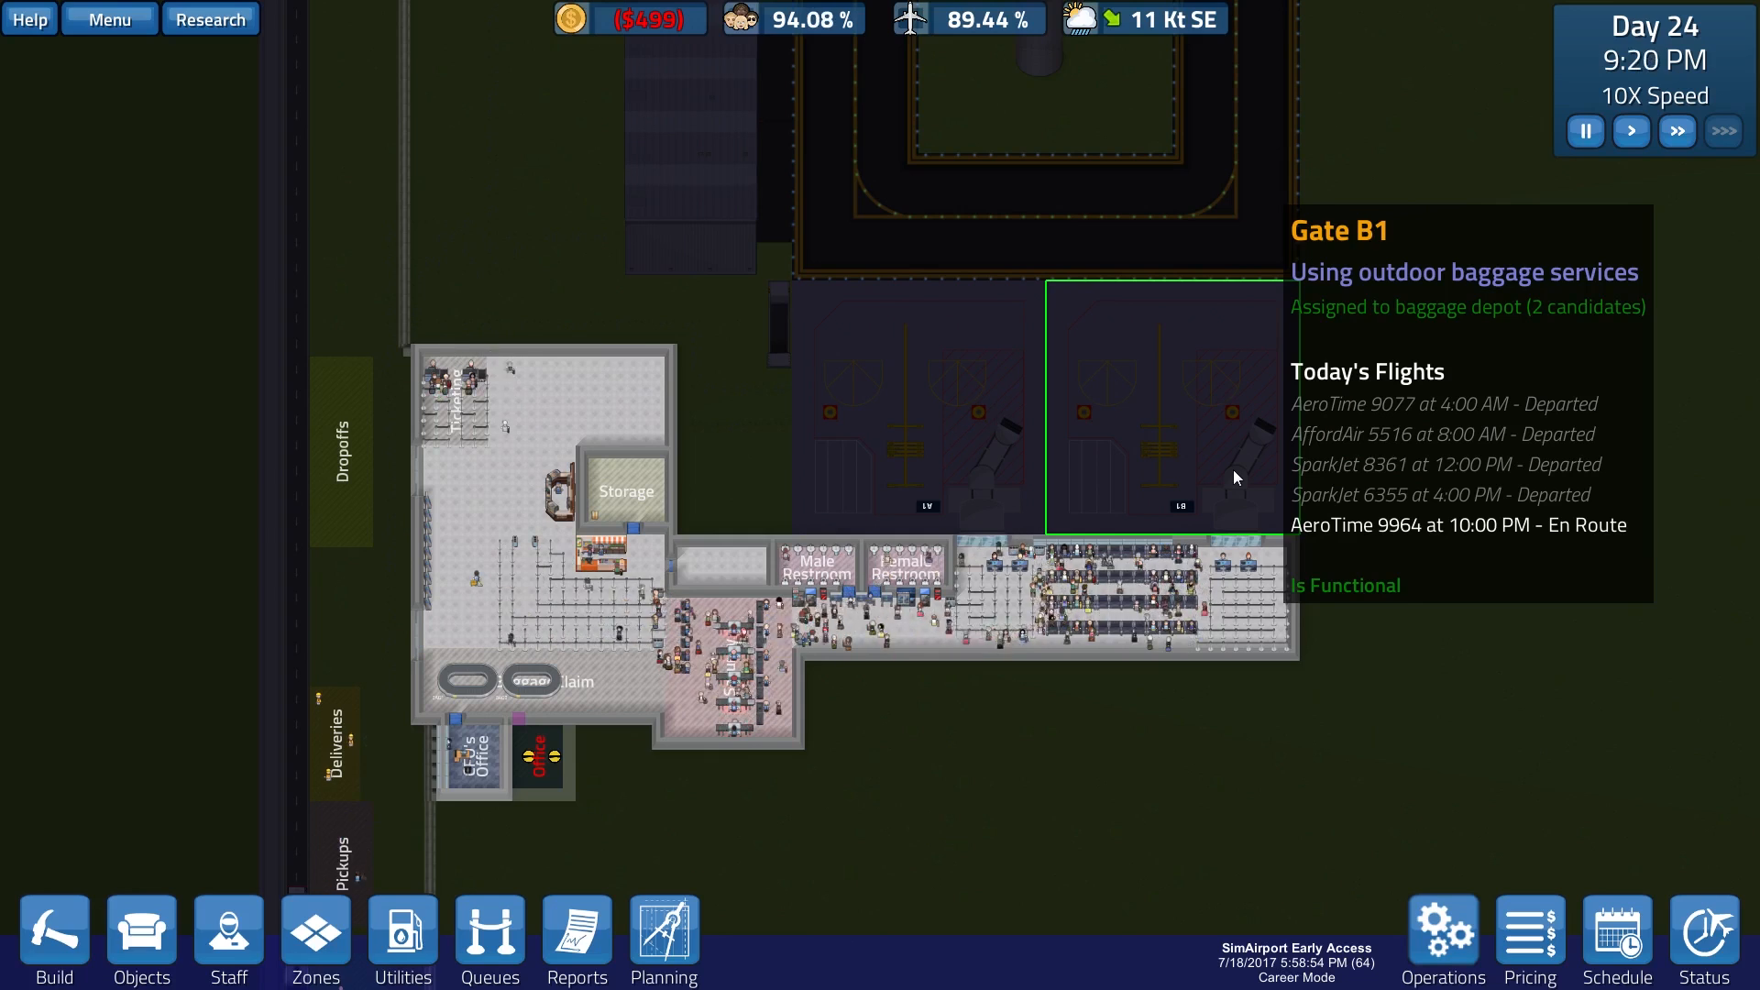
key(s)
key(a)
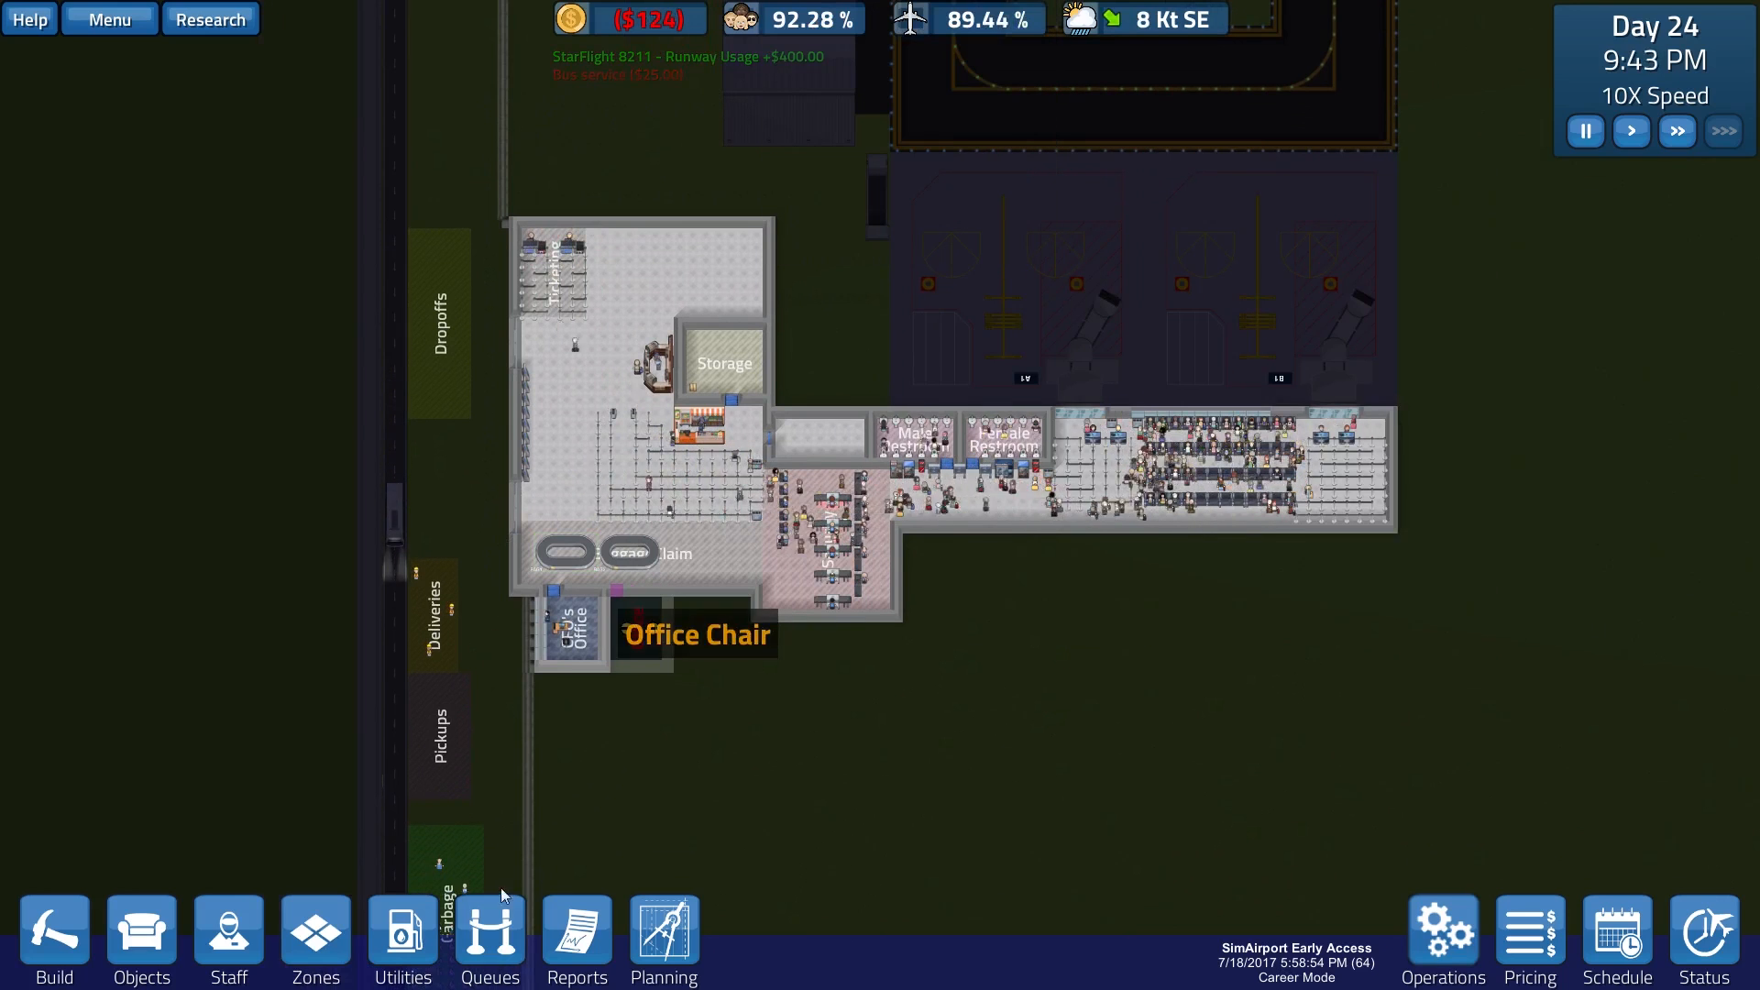
click(578, 934)
click(211, 734)
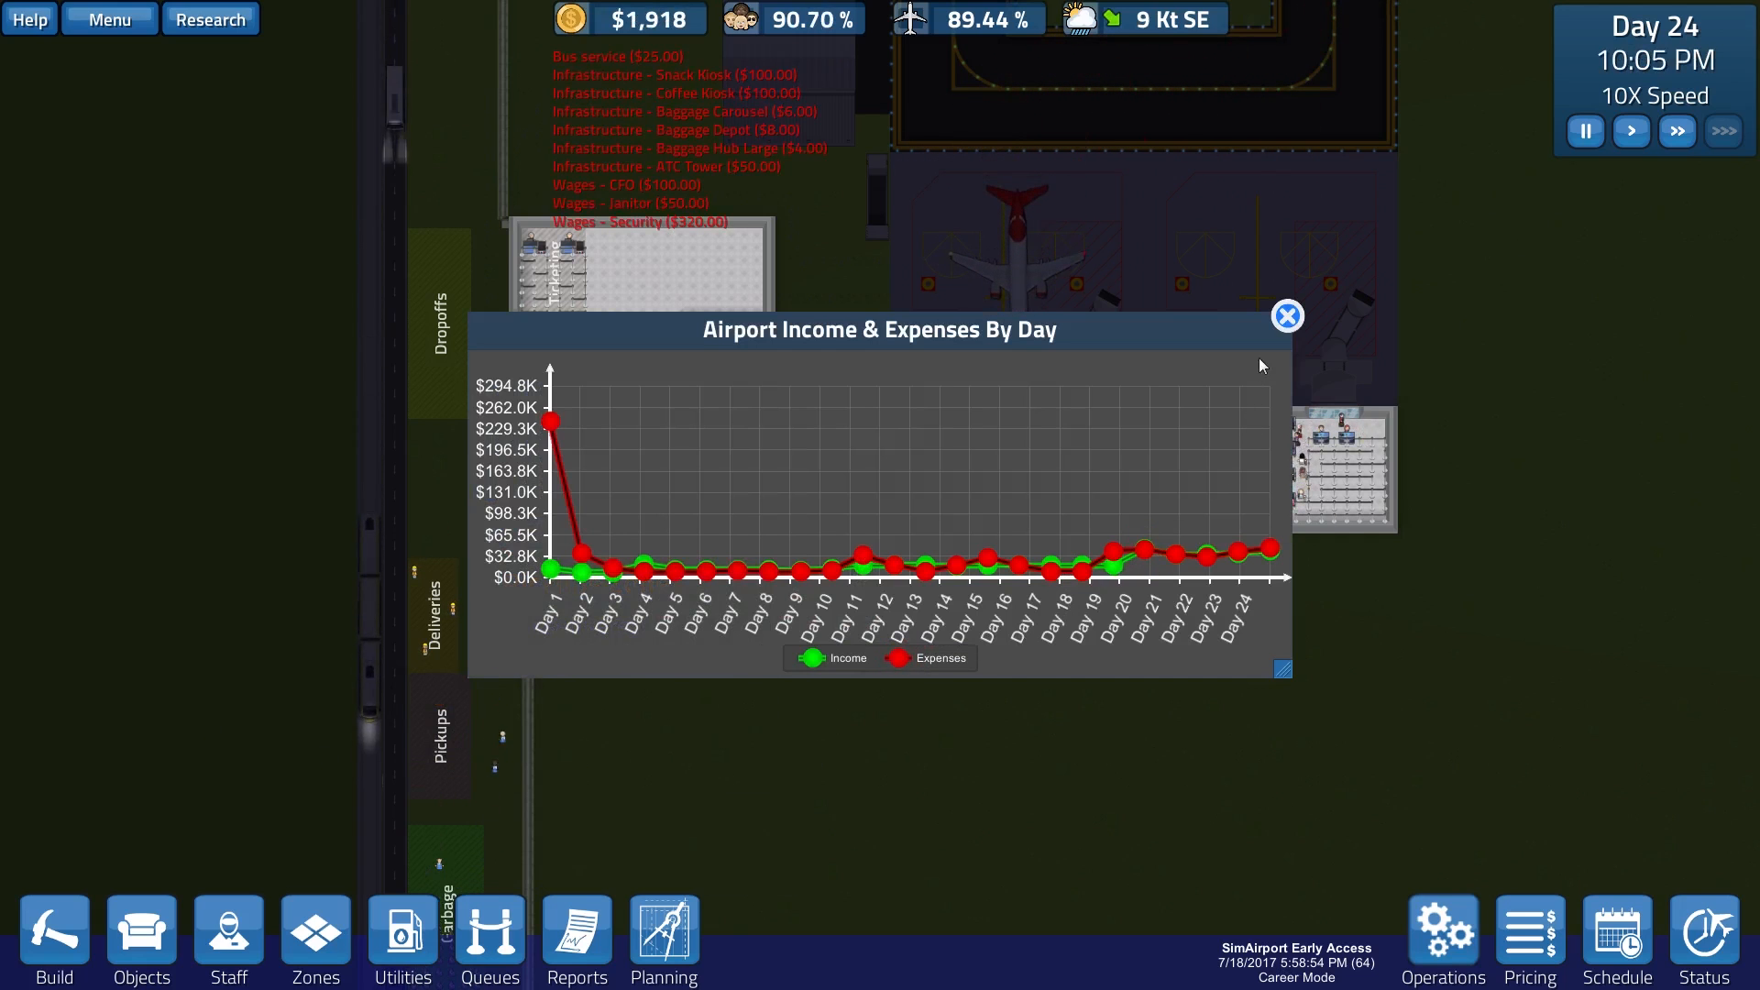
click(1289, 317)
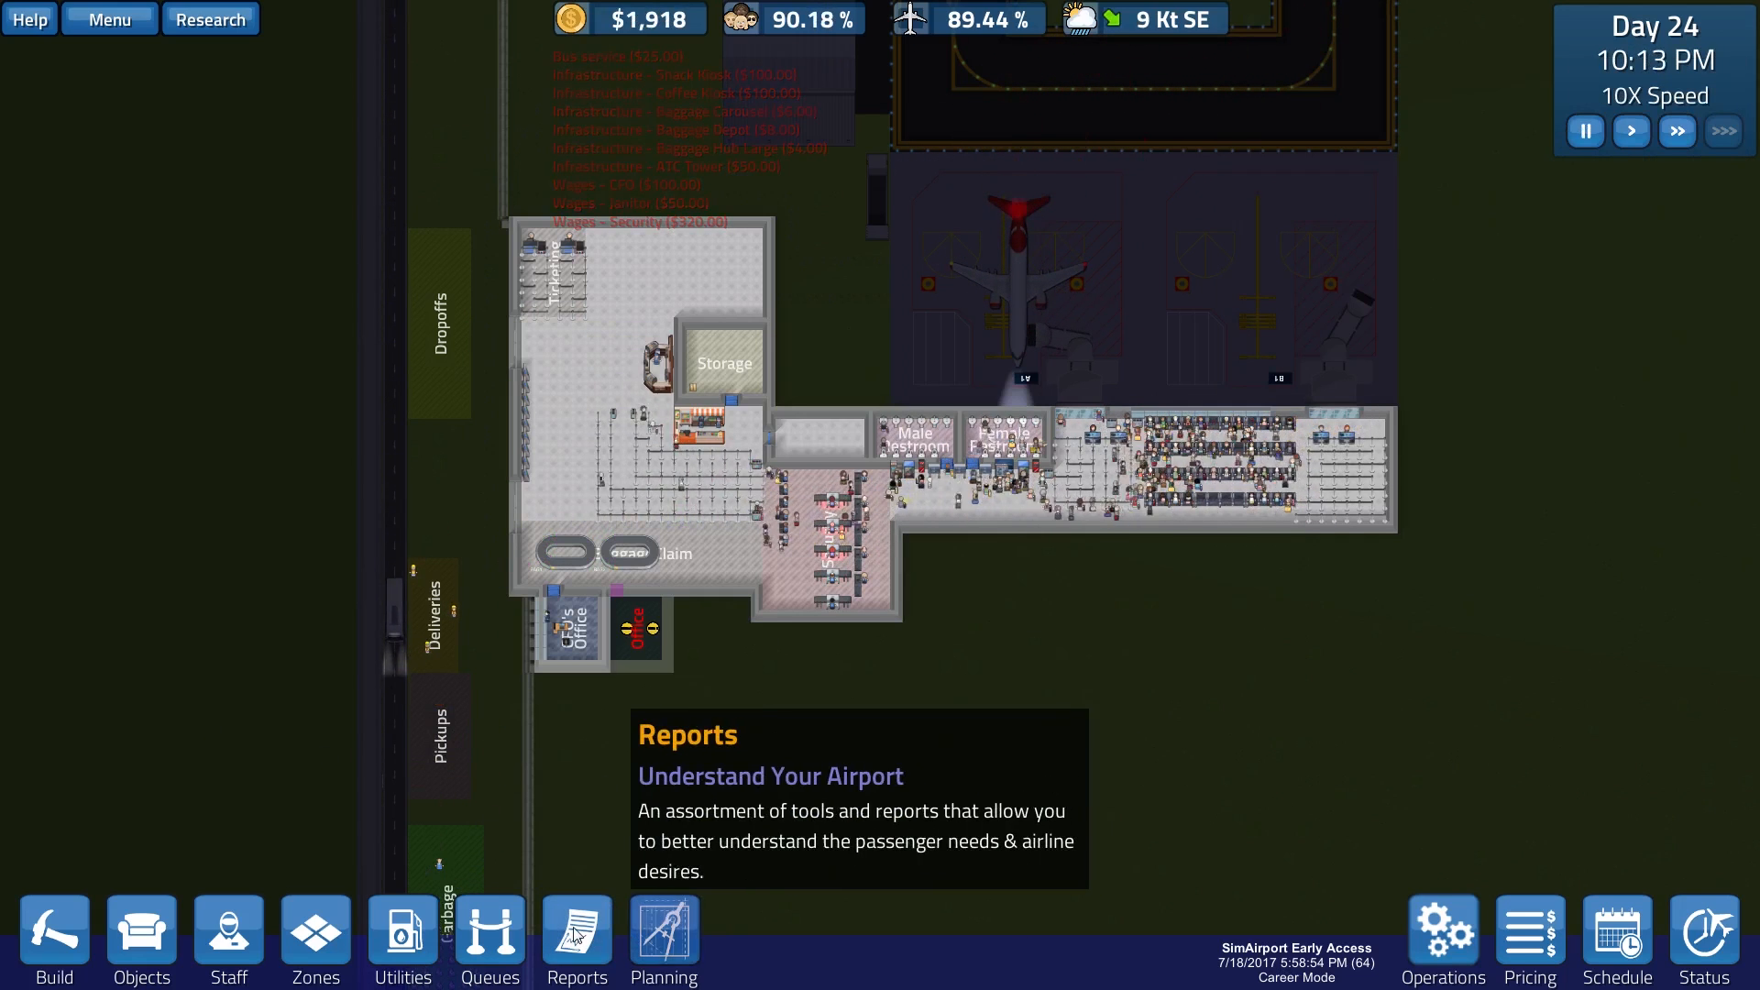
click(574, 926)
click(191, 761)
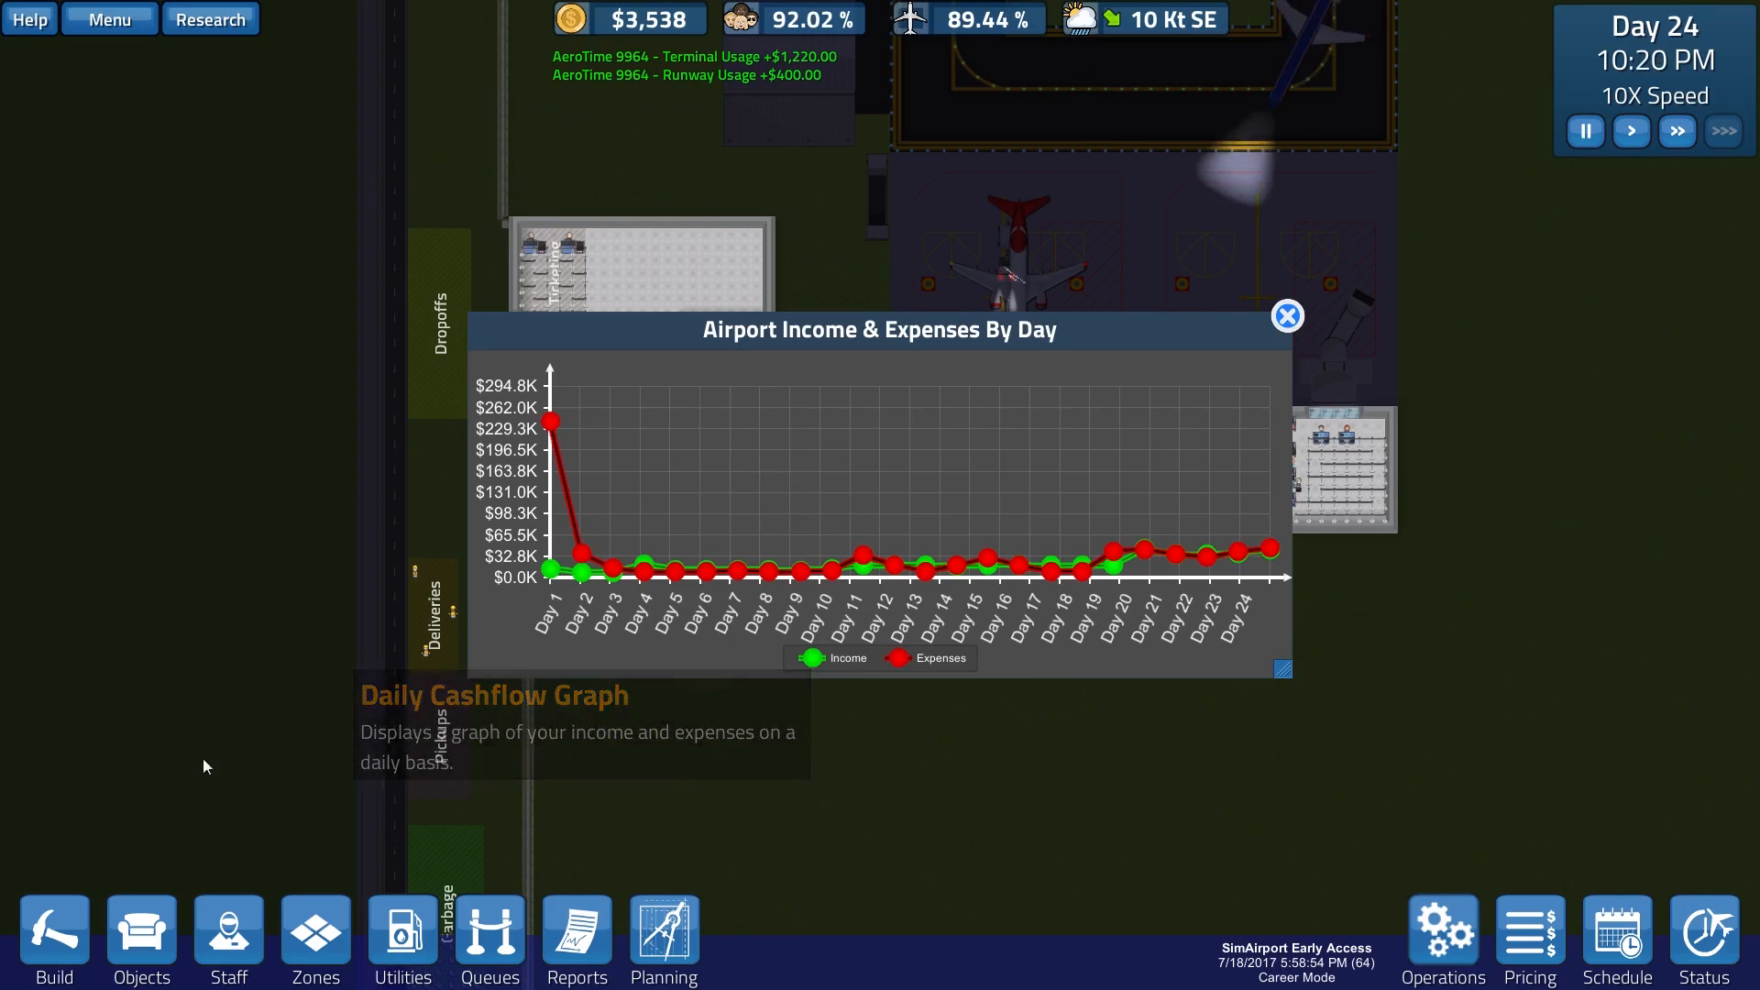
click(575, 929)
click(294, 749)
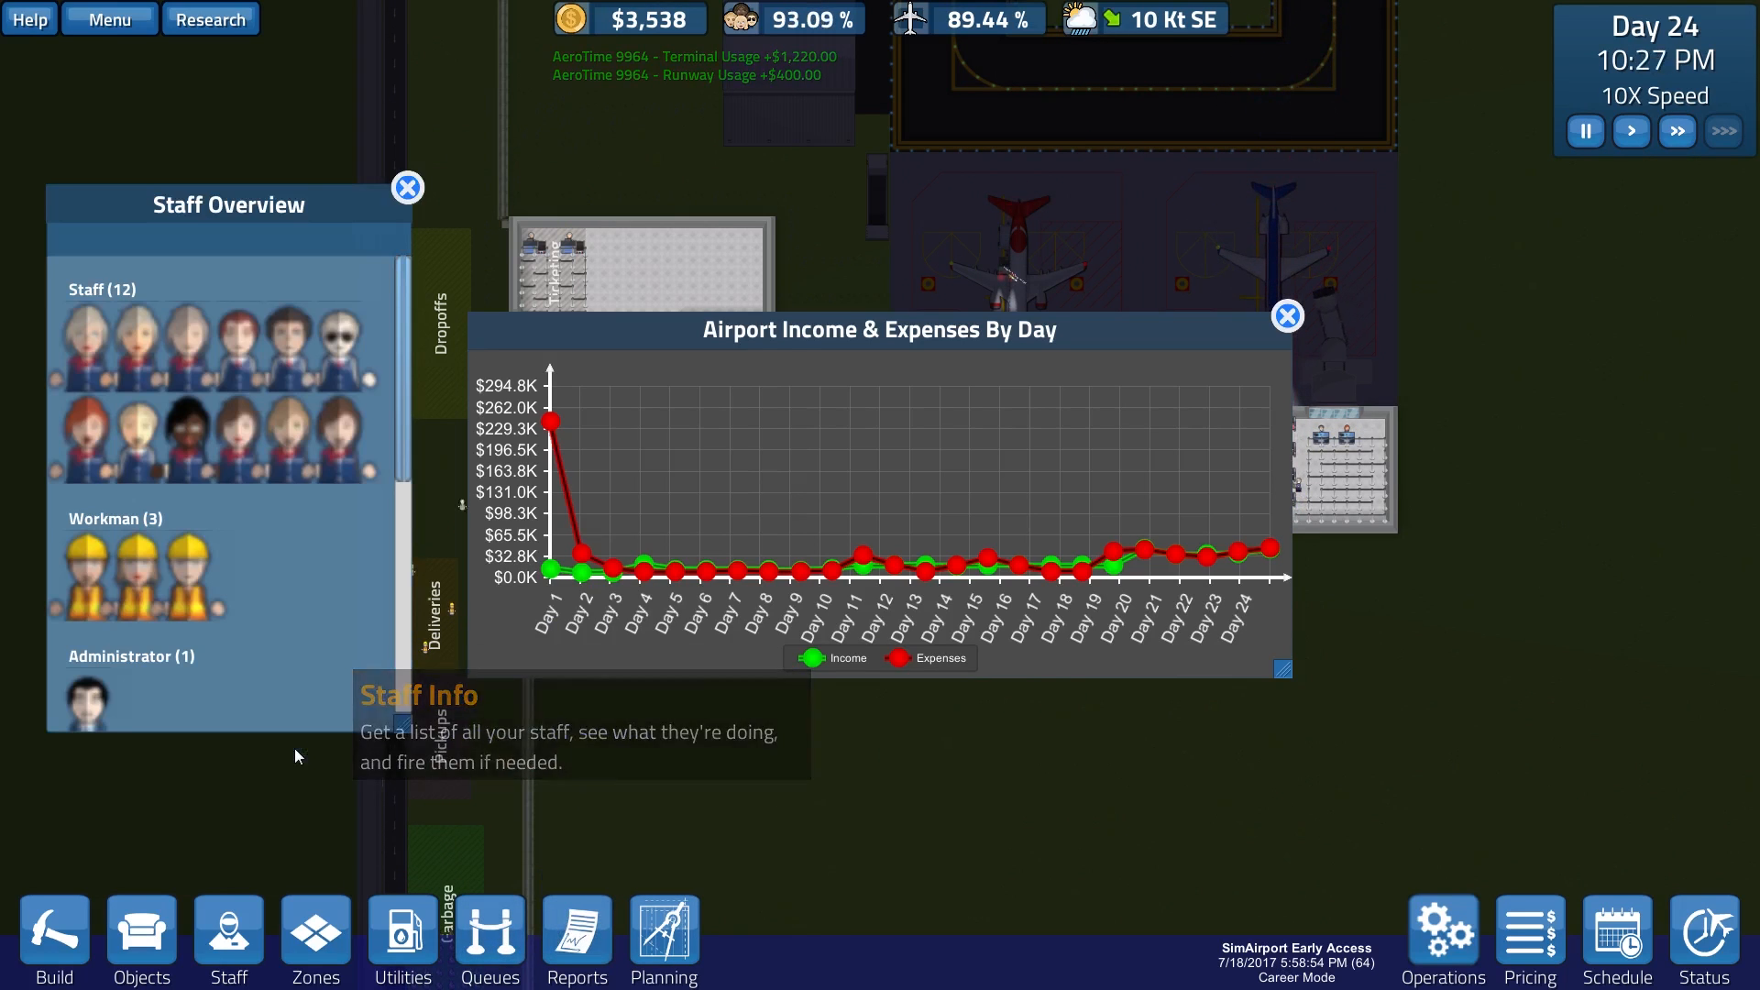
scroll(371, 472, down, 2)
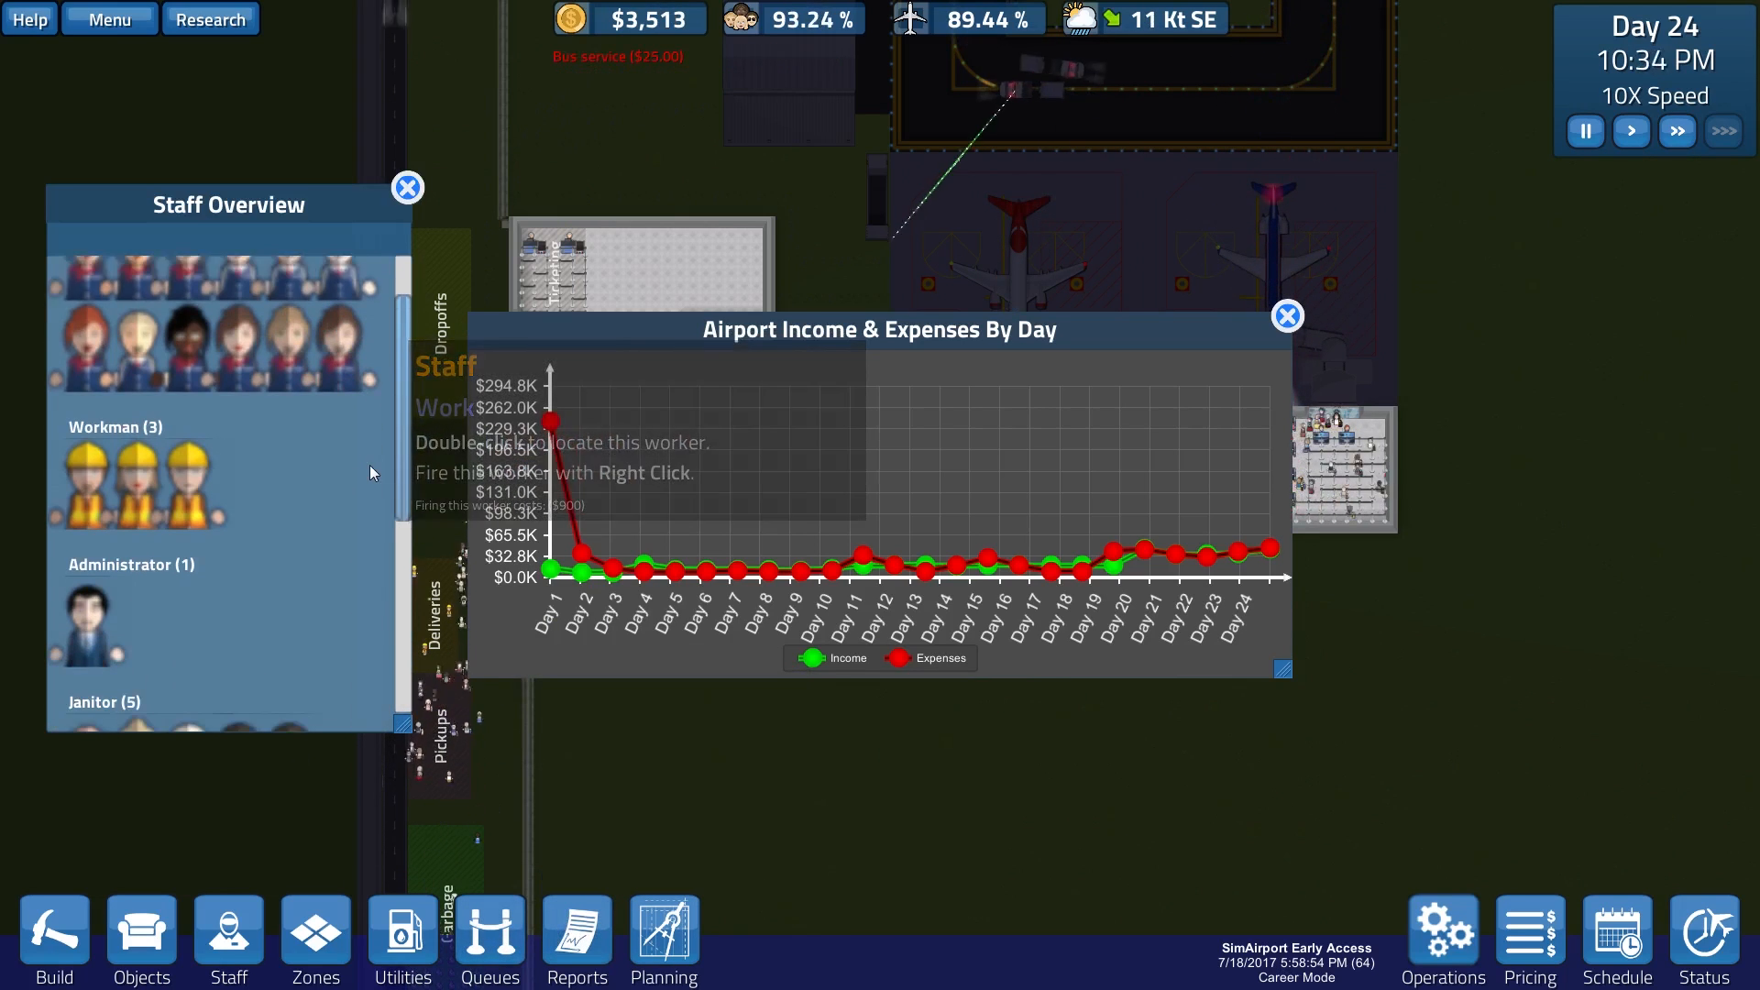
scroll(370, 472, down, 3)
scroll(370, 472, up, 1)
scroll(369, 473, up, 1)
scroll(370, 471, down, 2)
scroll(370, 472, down, 1)
scroll(371, 473, down, 2)
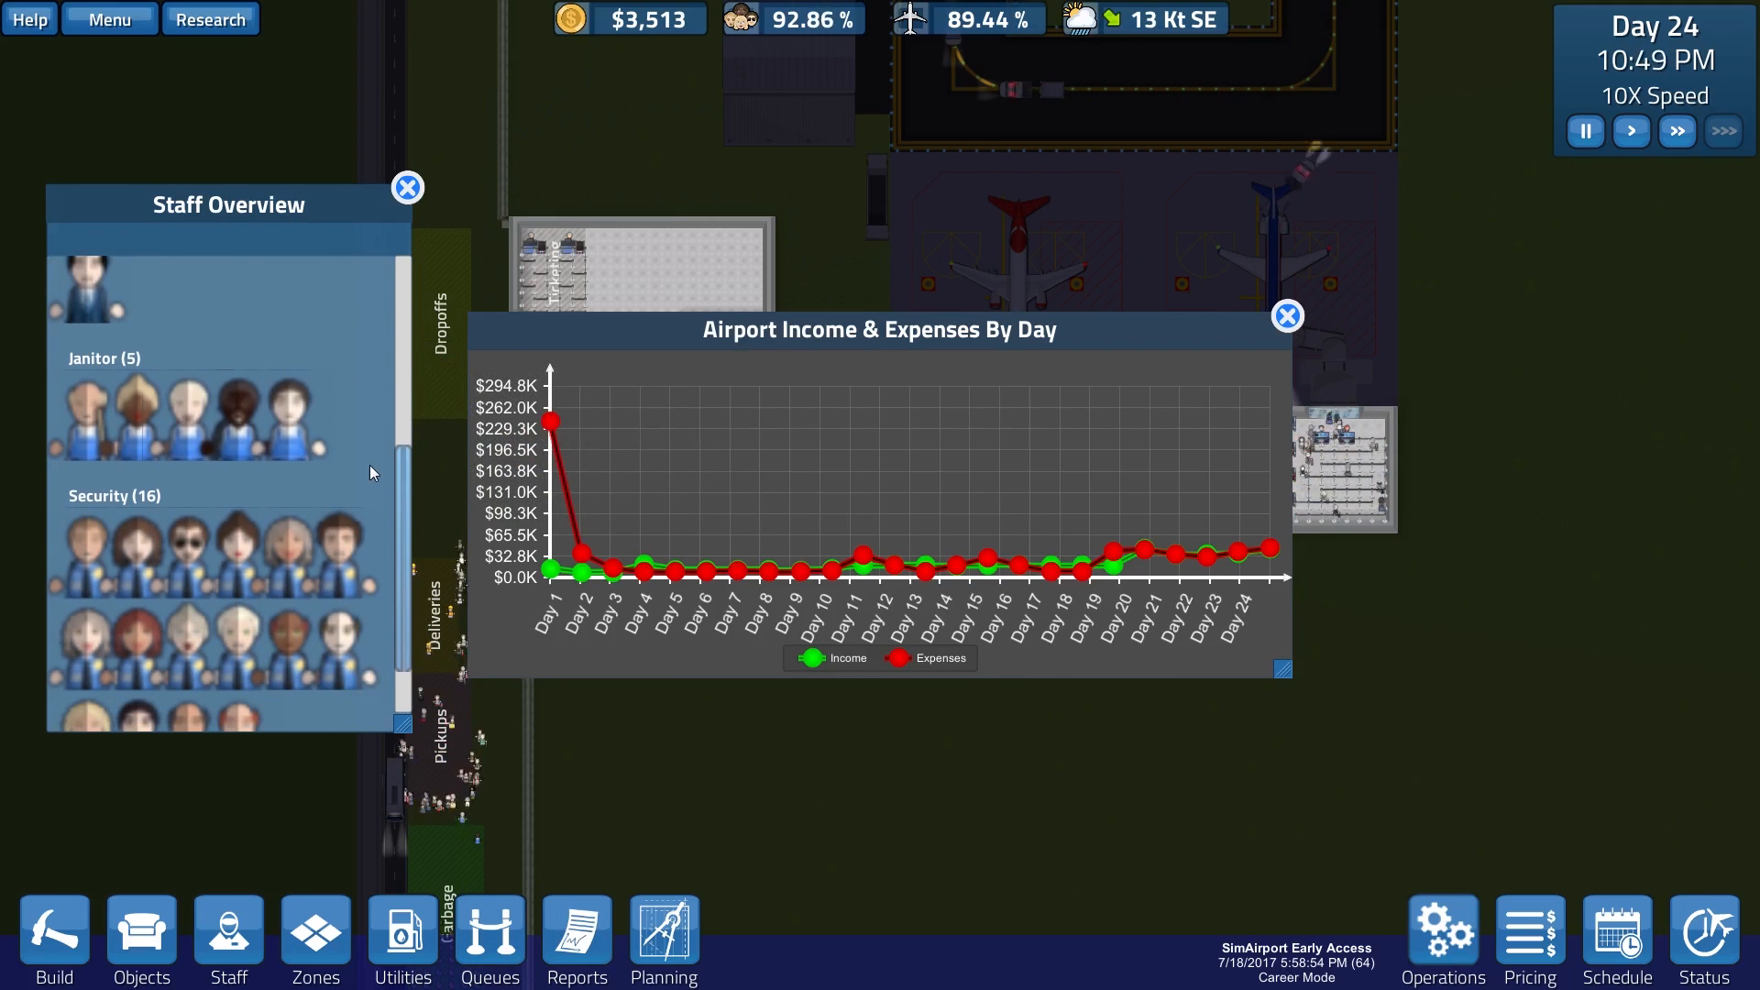
scroll(370, 464, up, 1)
scroll(371, 464, down, 3)
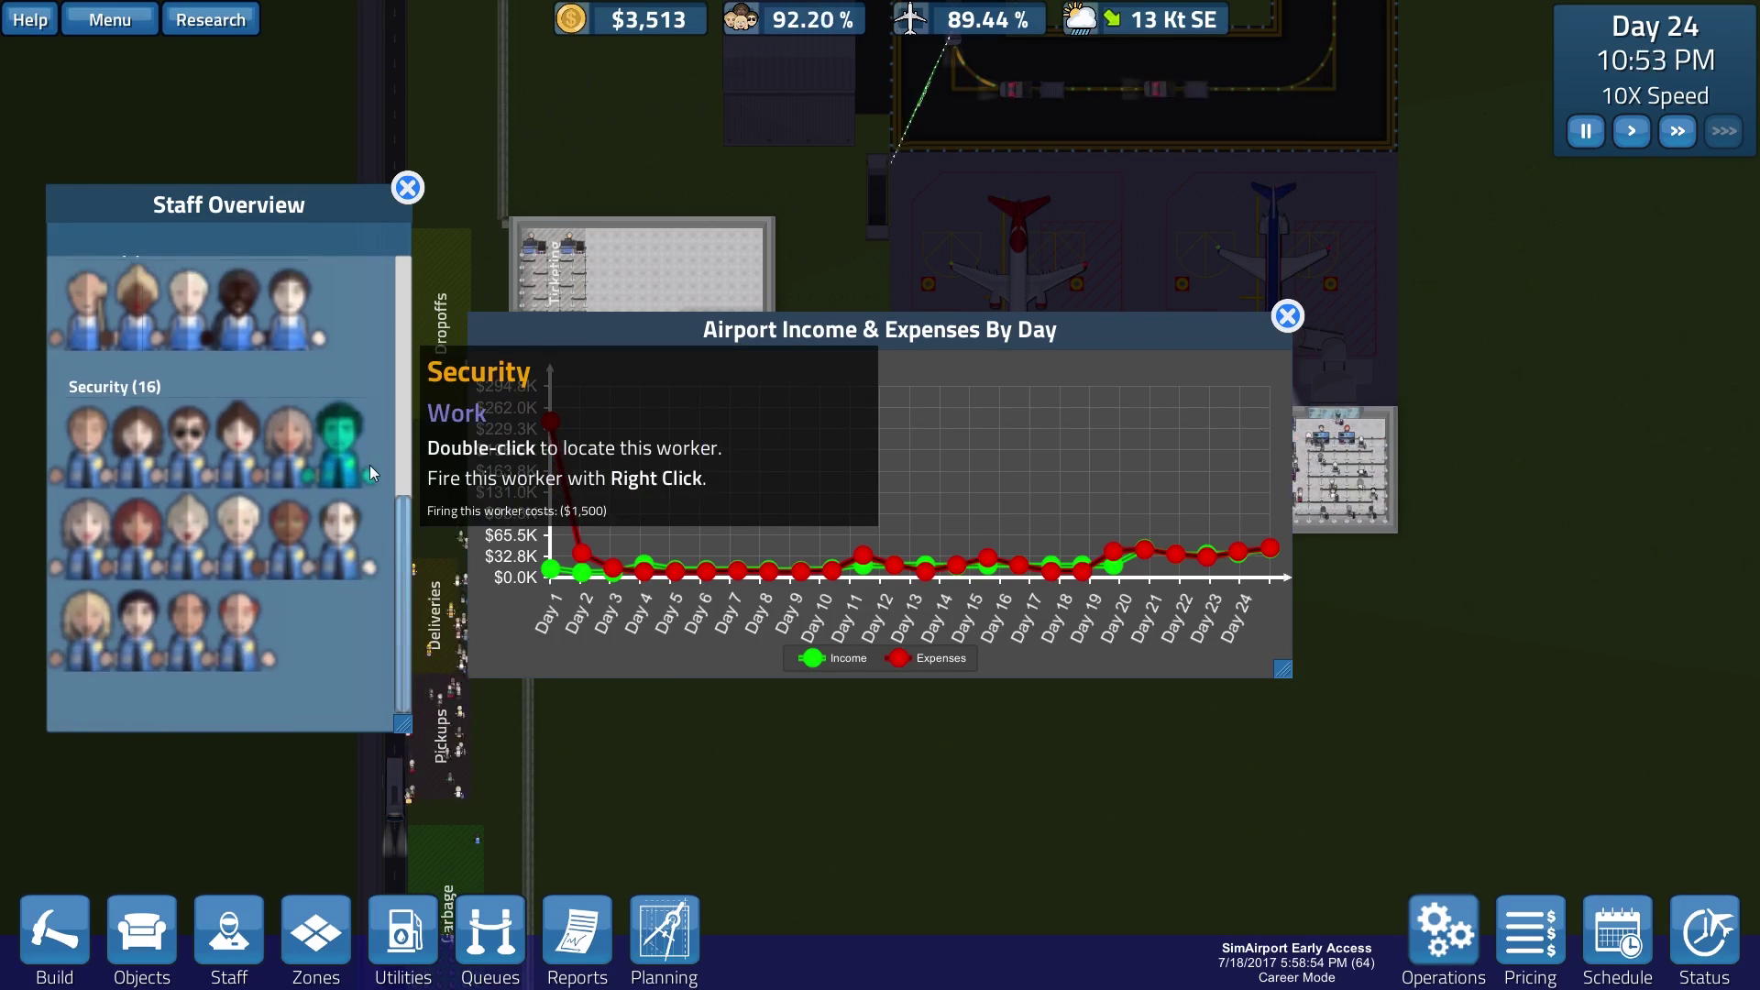
click(407, 189)
Step: Show the P&L report and view the Day 23 and Day 22 figures
click(576, 933)
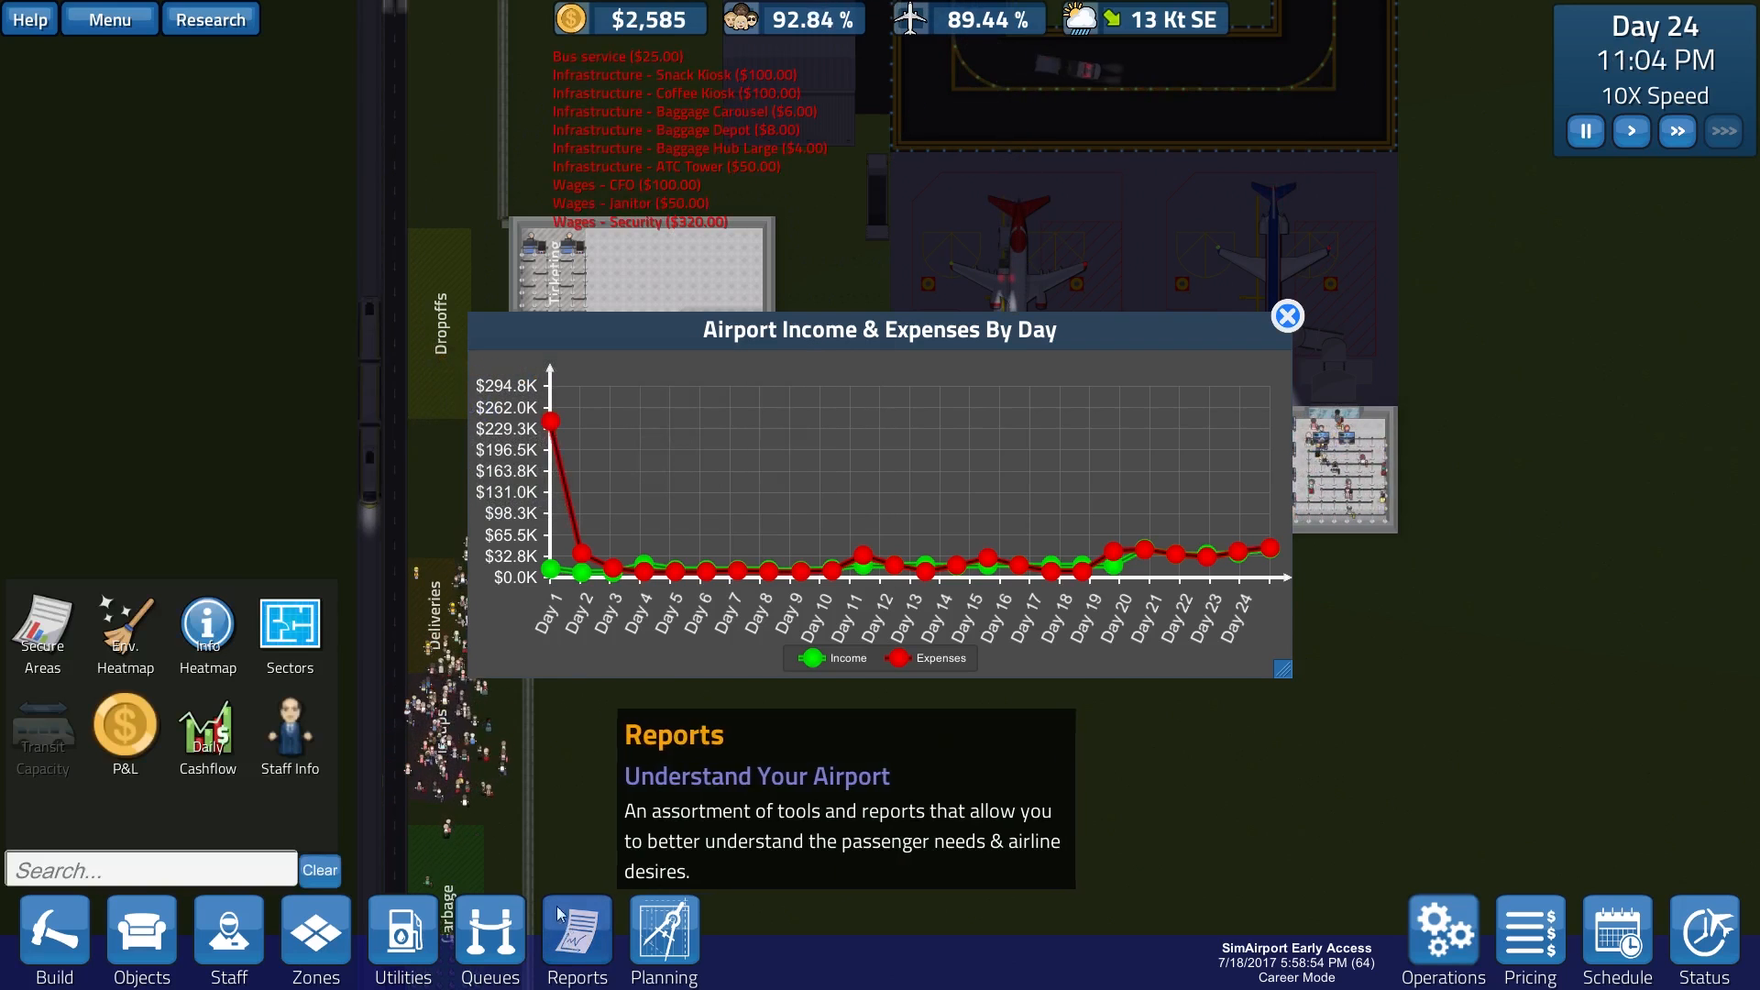
click(125, 729)
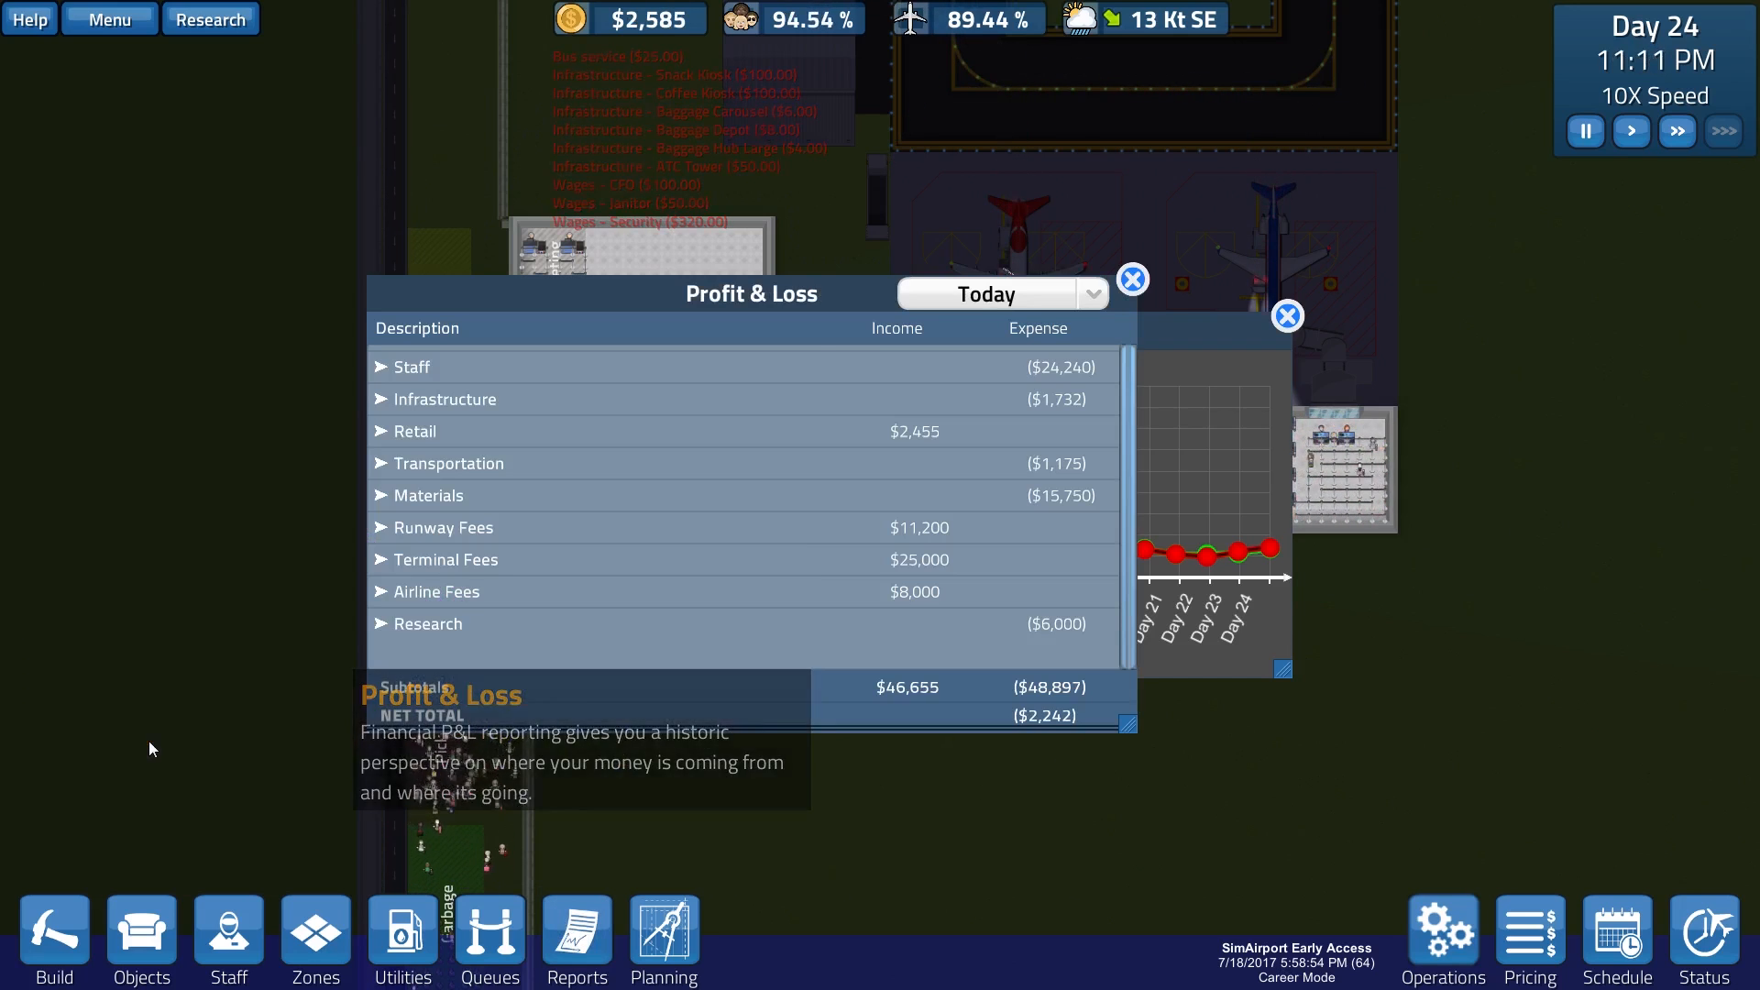
scroll(847, 550, down, 1)
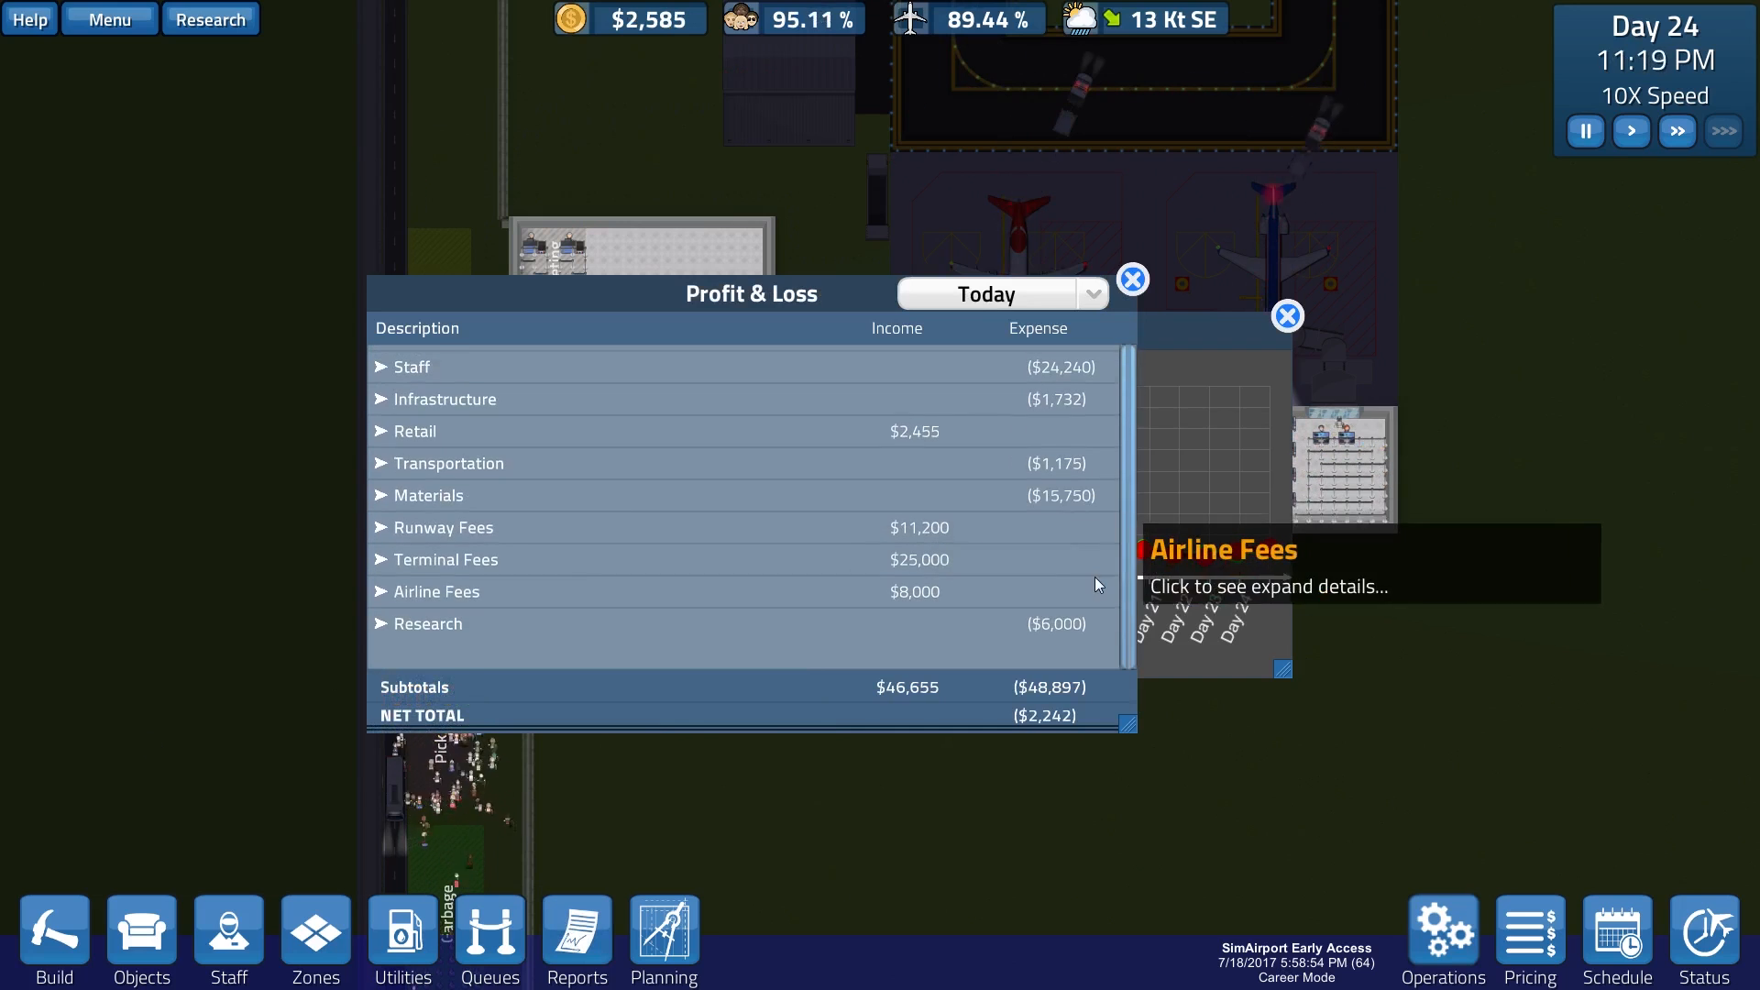
click(1048, 297)
click(1022, 369)
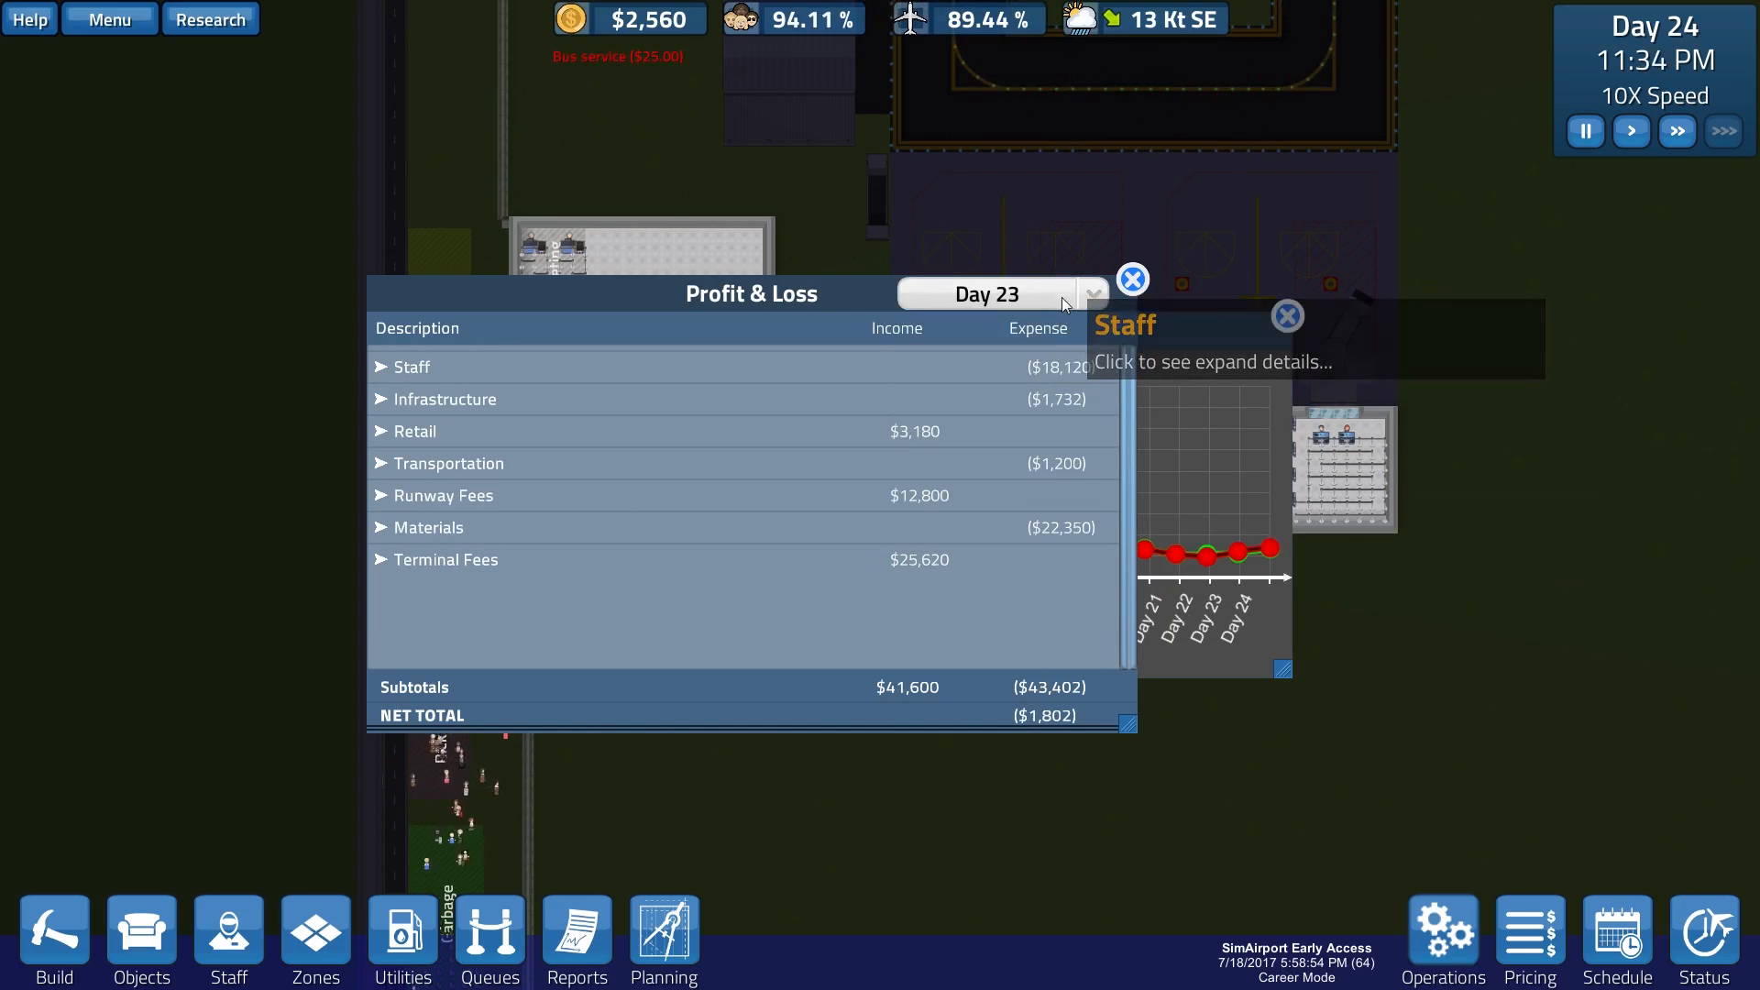
click(1018, 294)
click(988, 410)
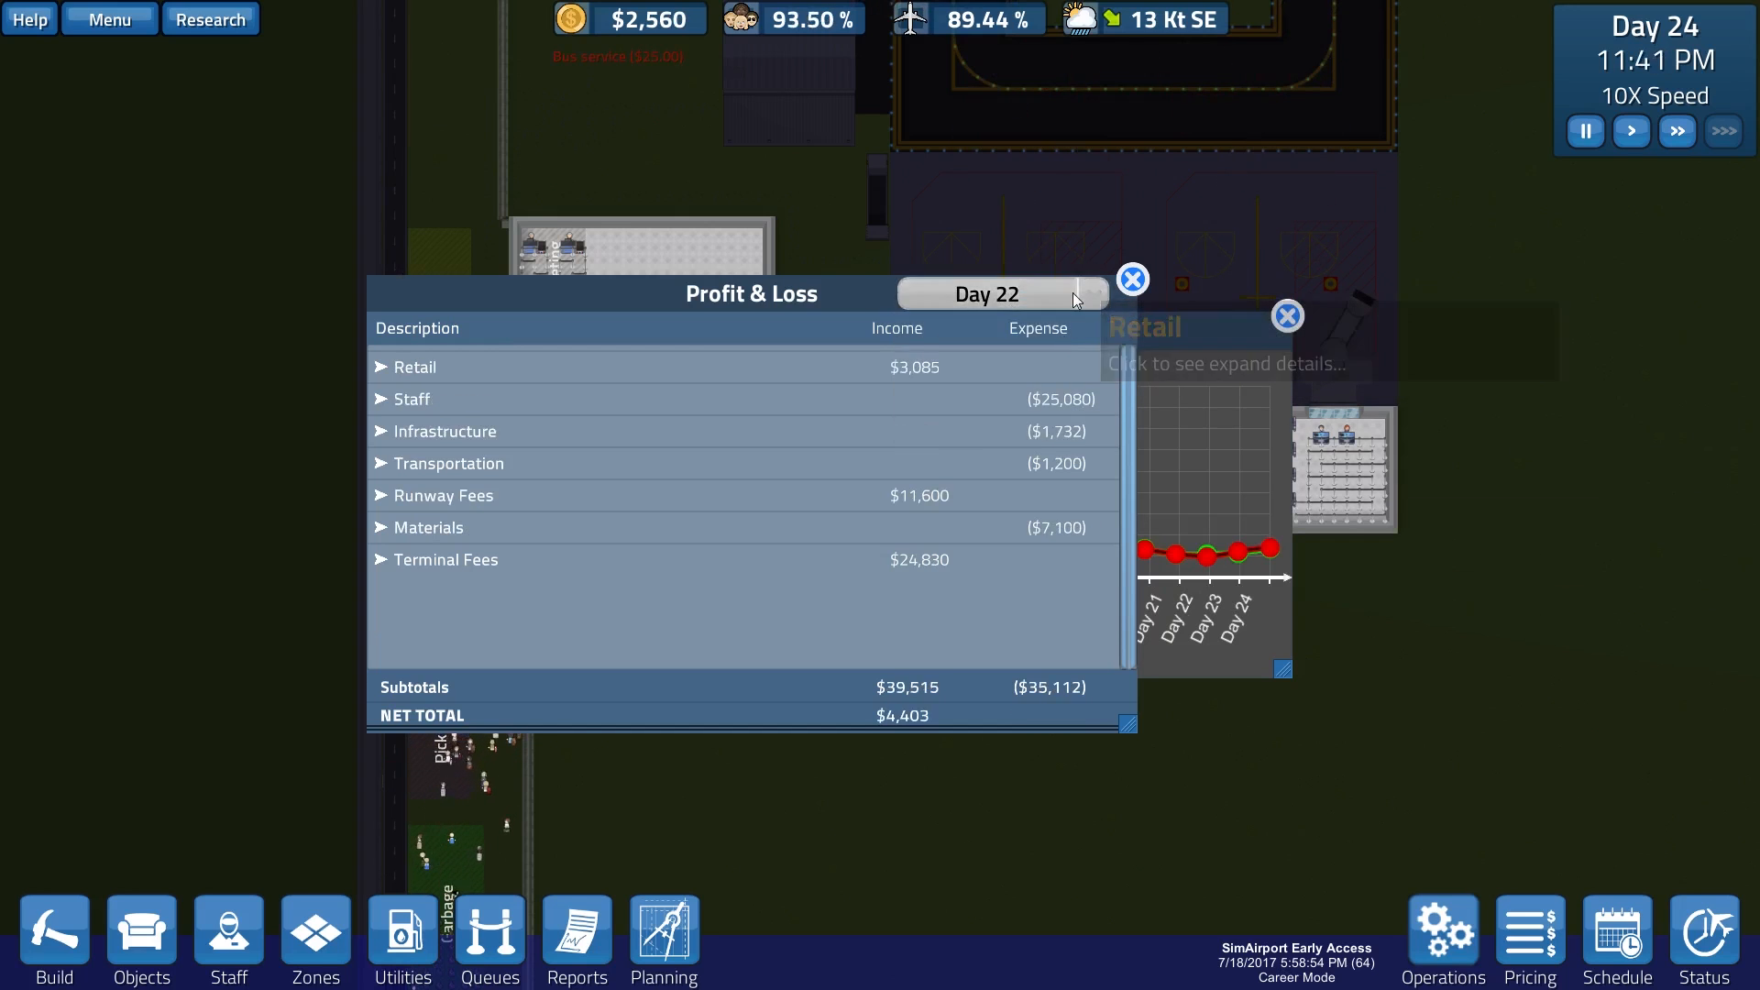
Step: View Day 21 figures, then return the P&L period to Today
click(1073, 293)
click(1042, 427)
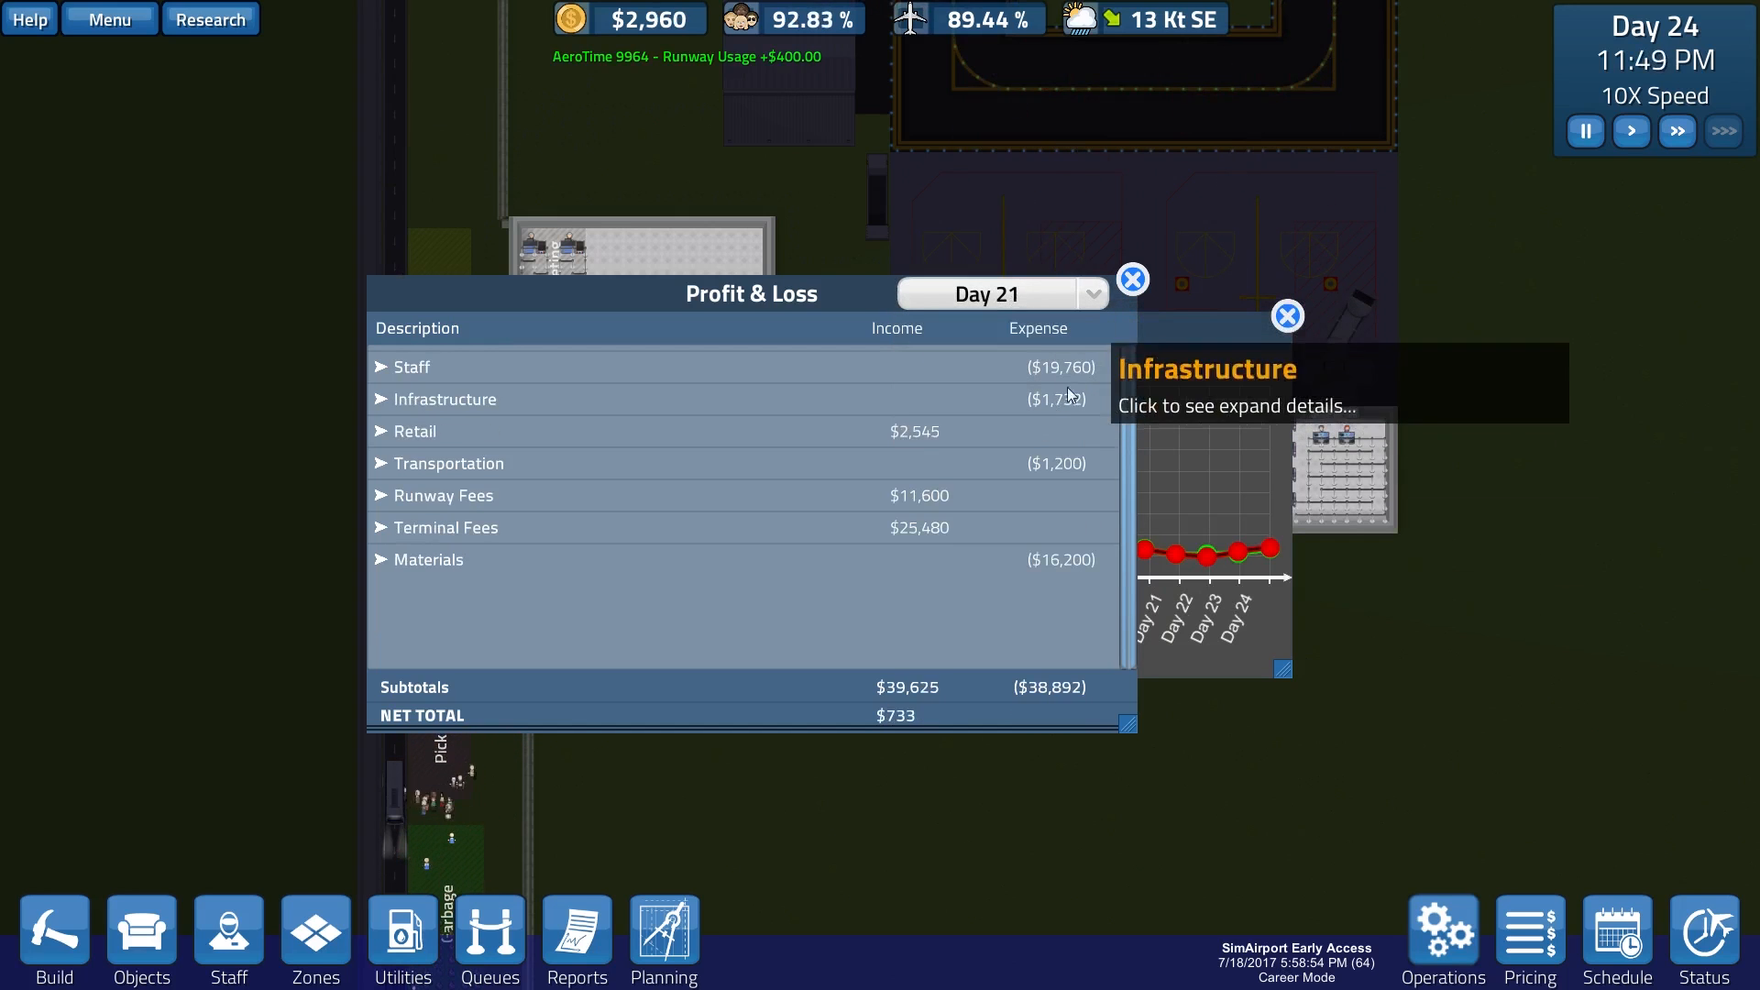
click(1052, 302)
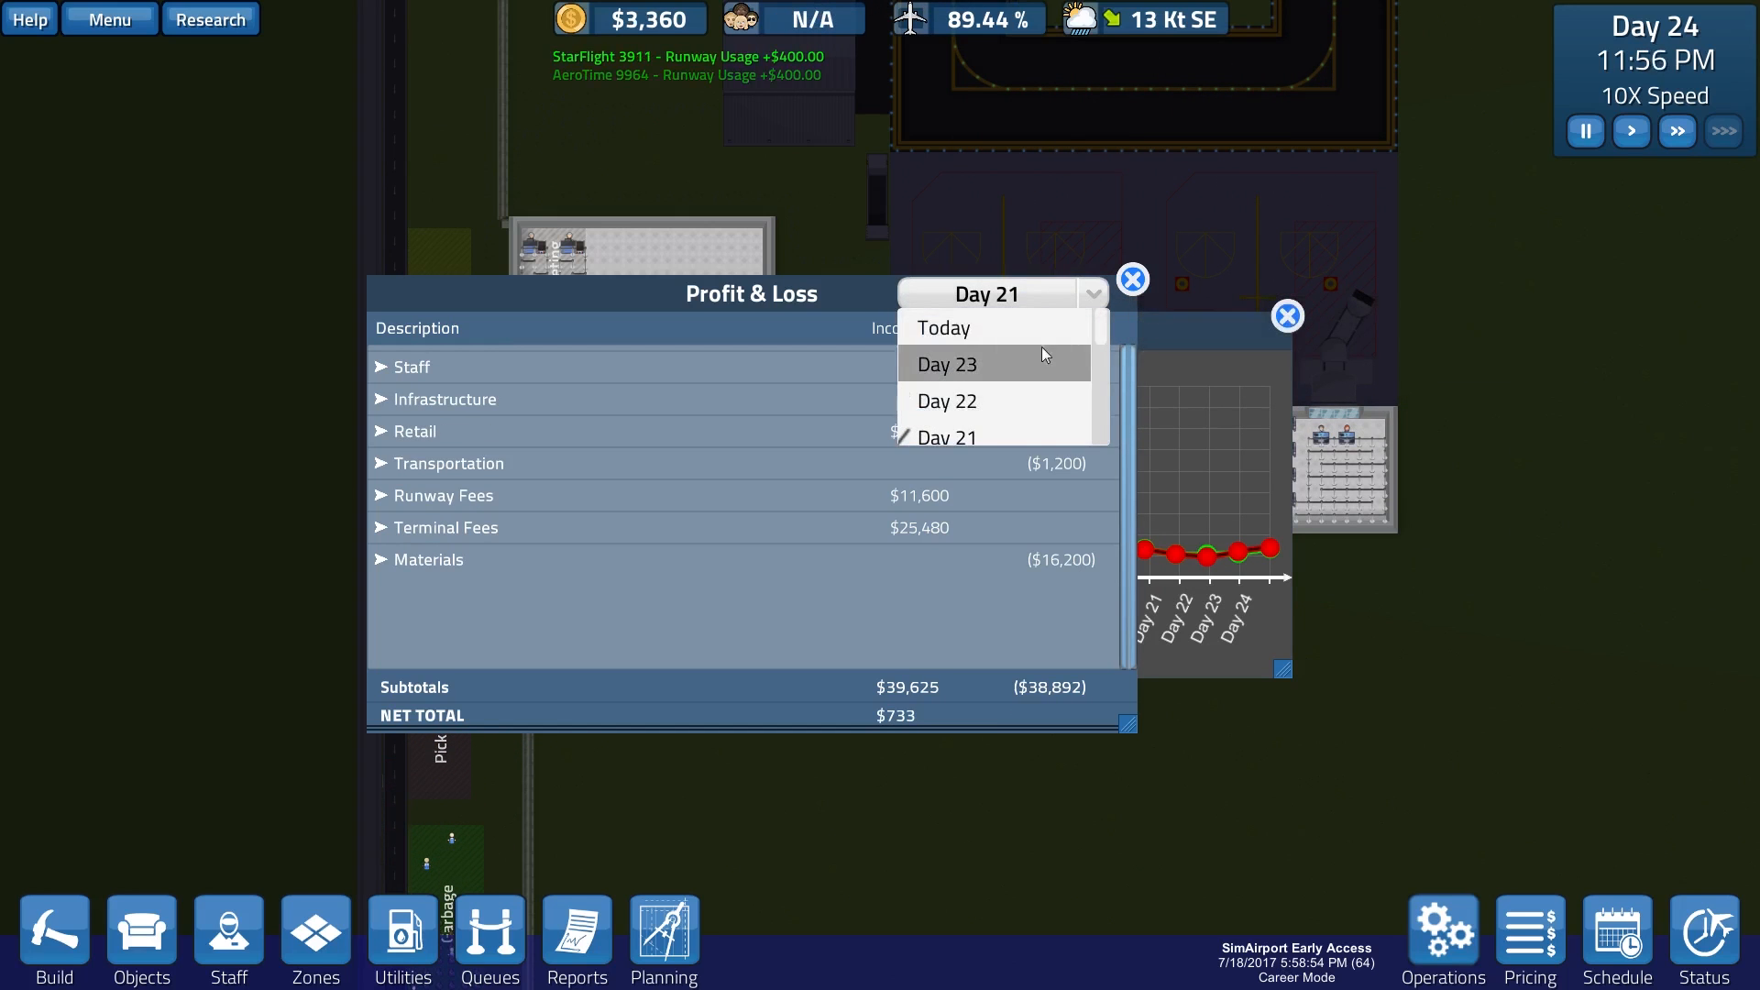
click(1046, 328)
click(1068, 299)
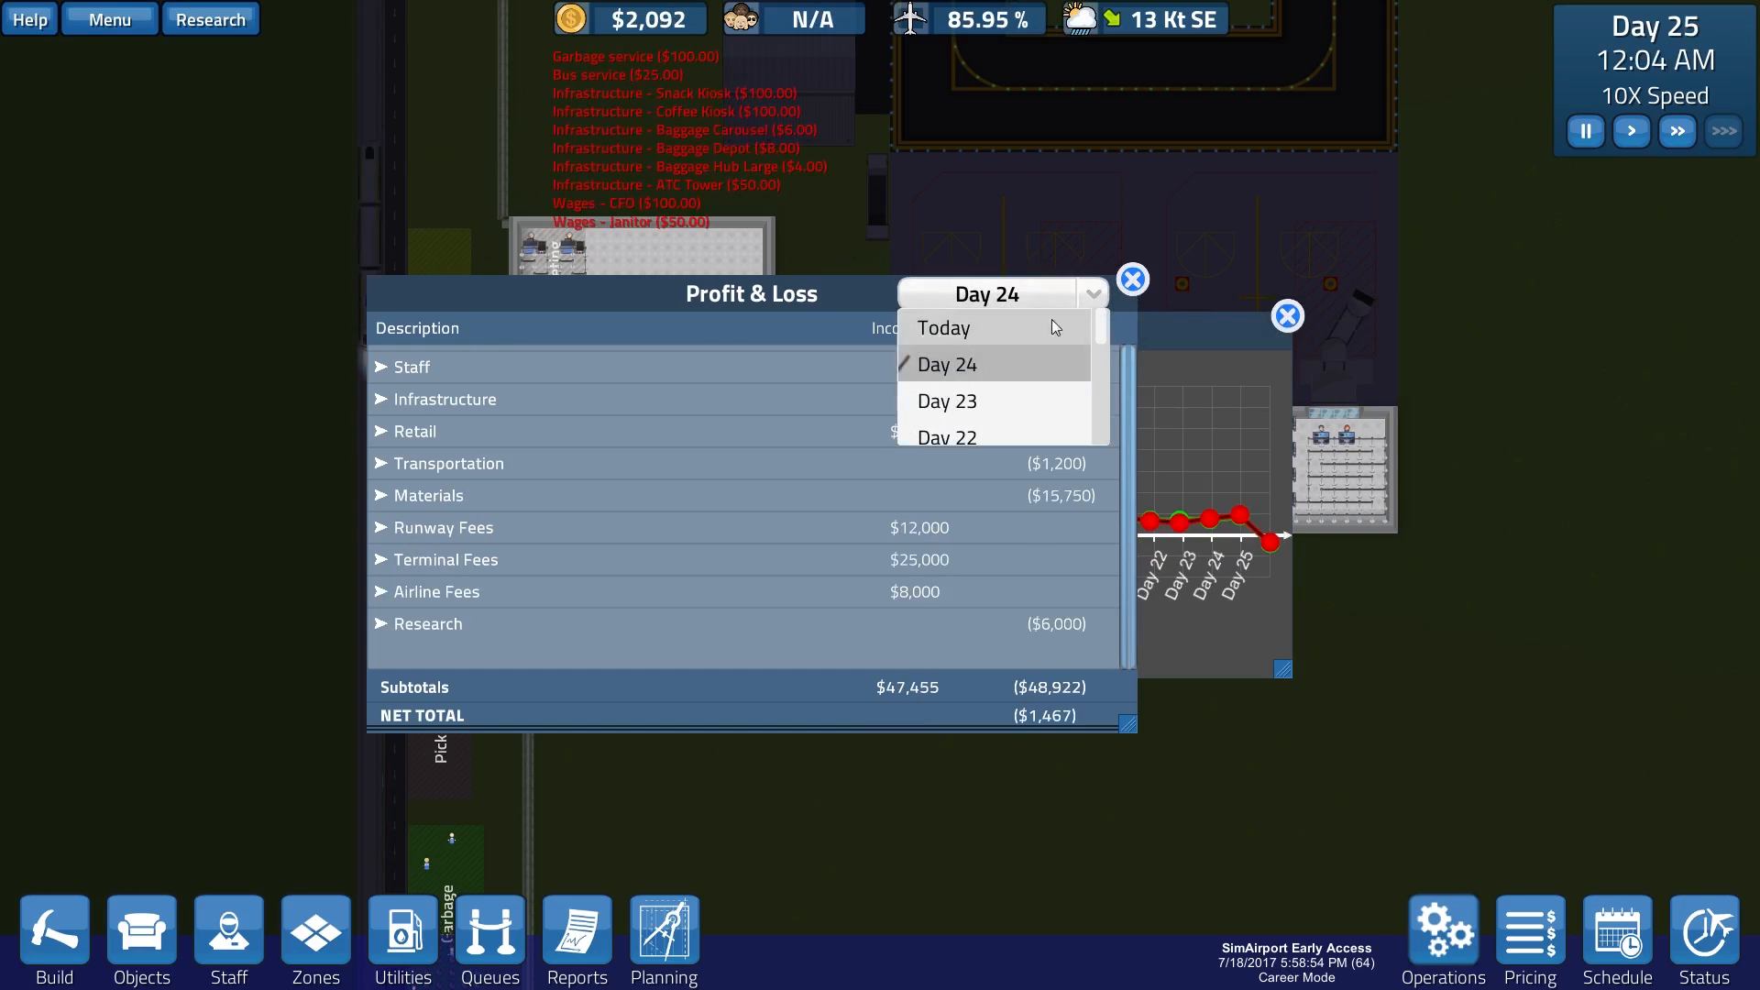
click(1038, 334)
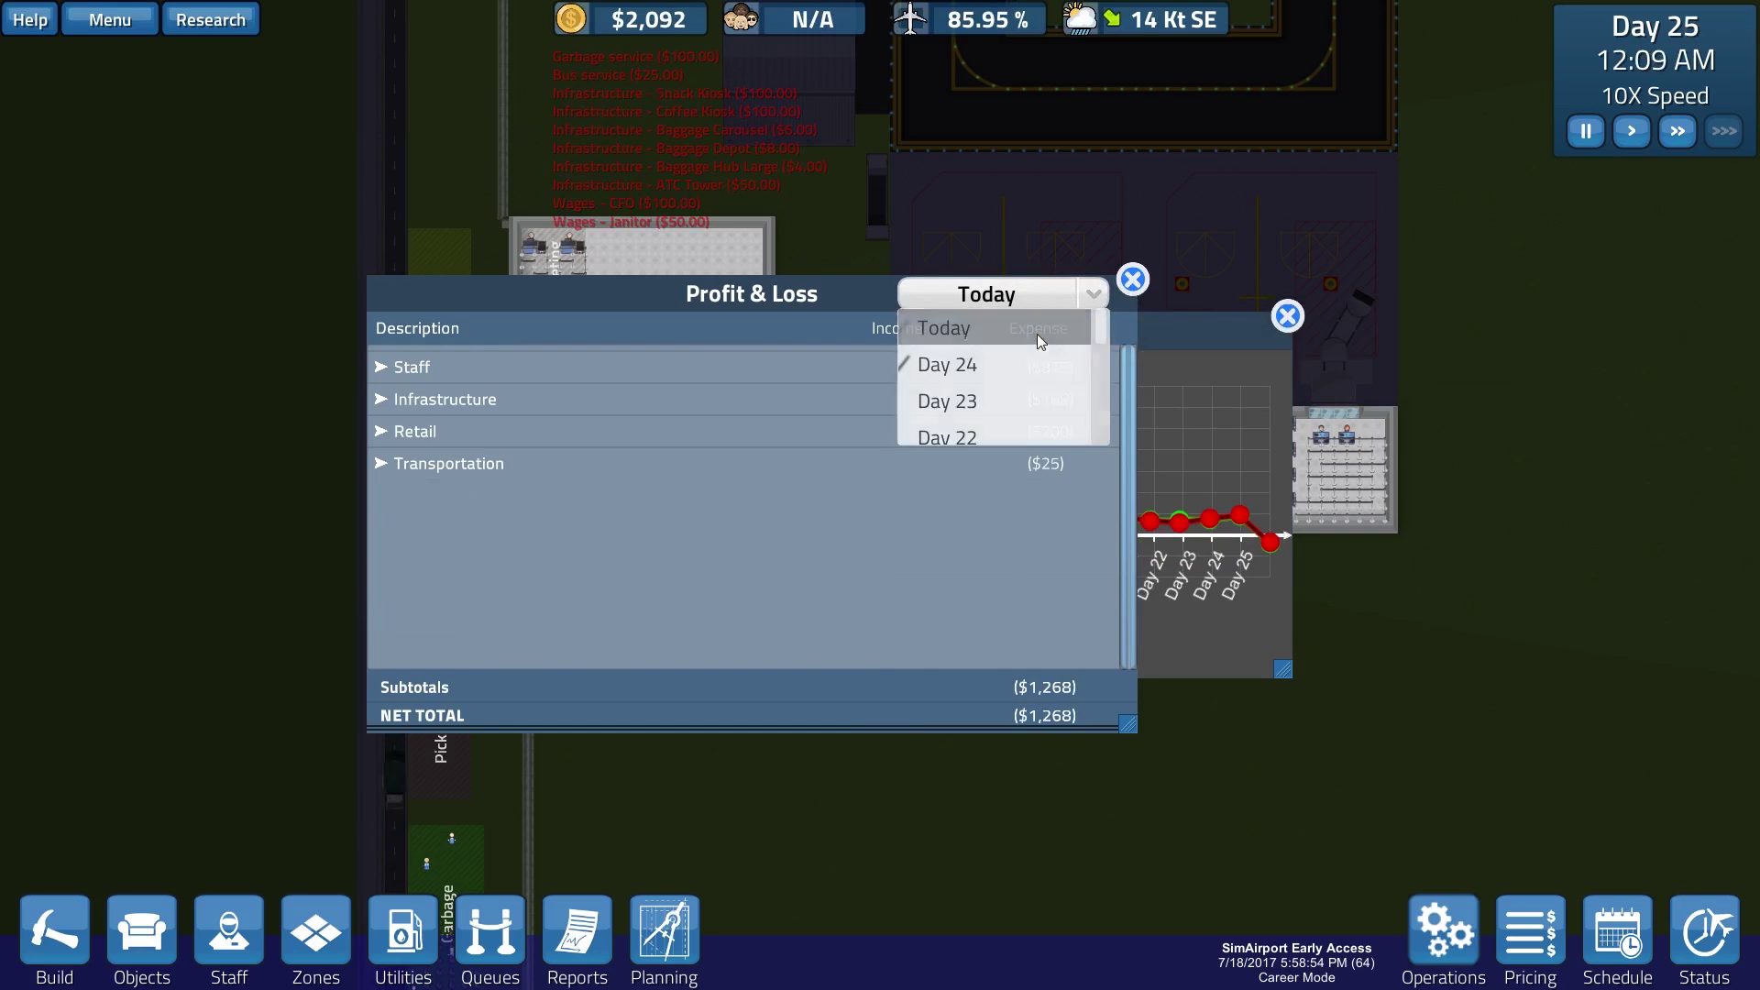
Step: Close the P&L report and move the Income & Expenses chart to the bottom-right
click(1133, 280)
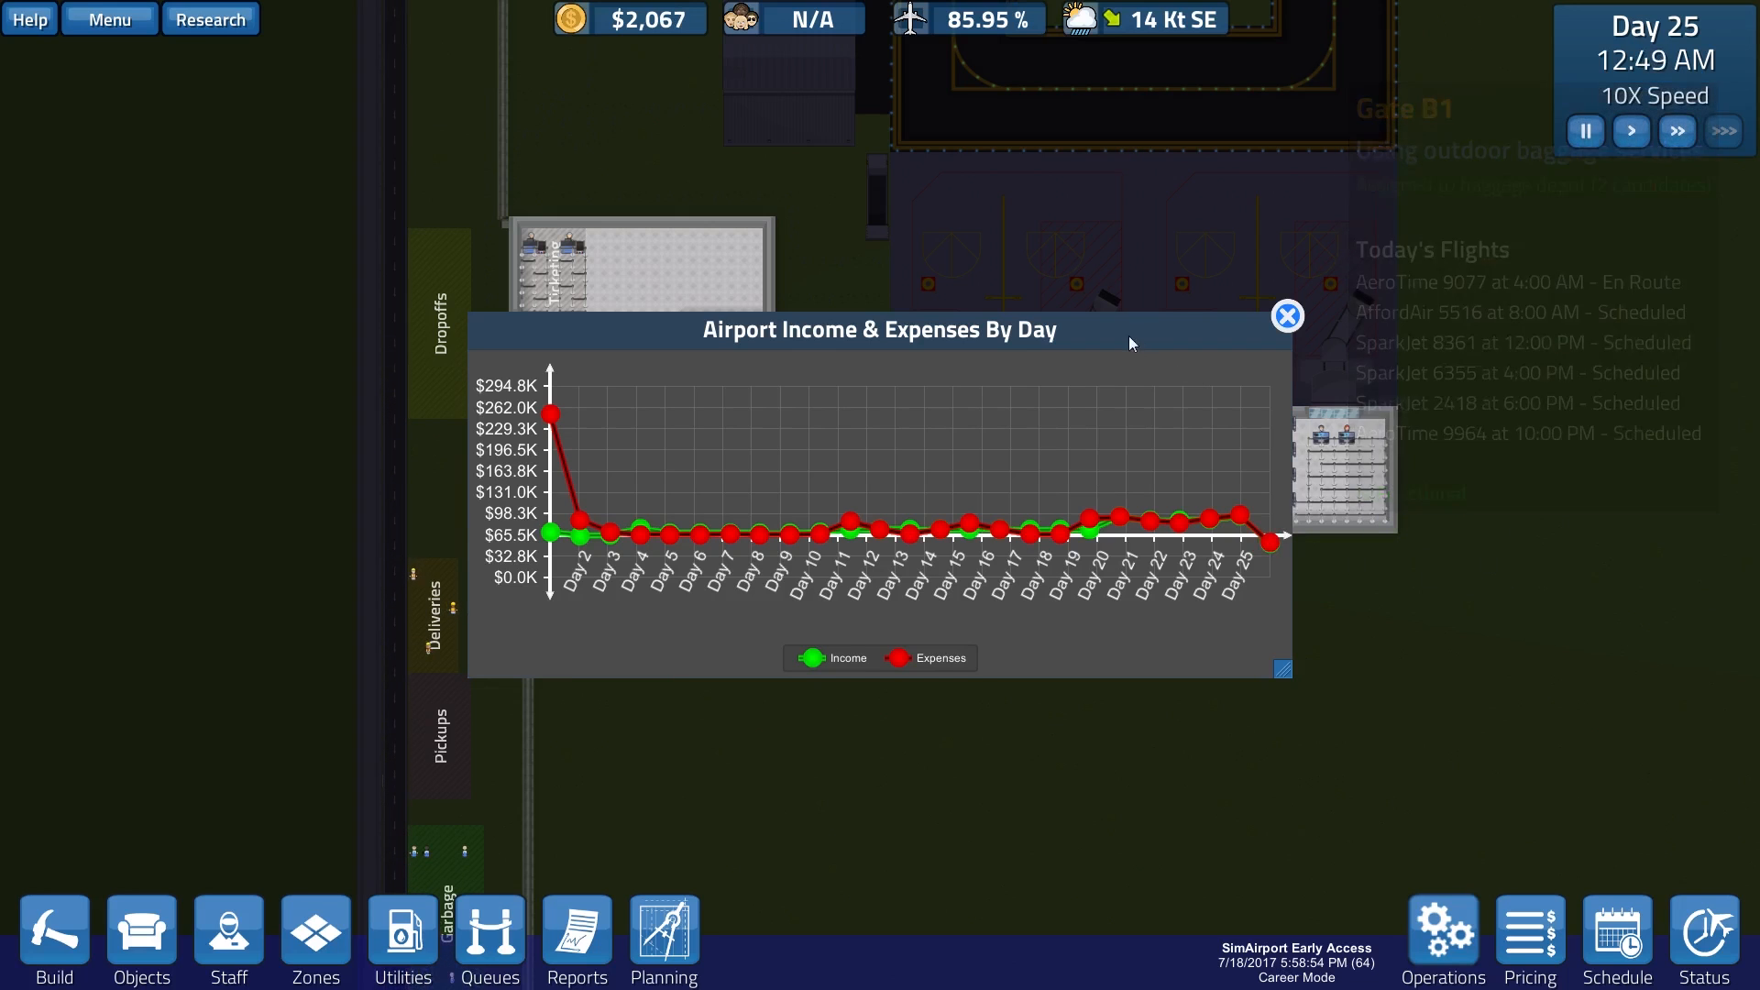
mouse_move(1129, 335)
mouse_down()
mouse_move(1399, 606)
mouse_move(1534, 665)
mouse_move(1637, 663)
mouse_up()
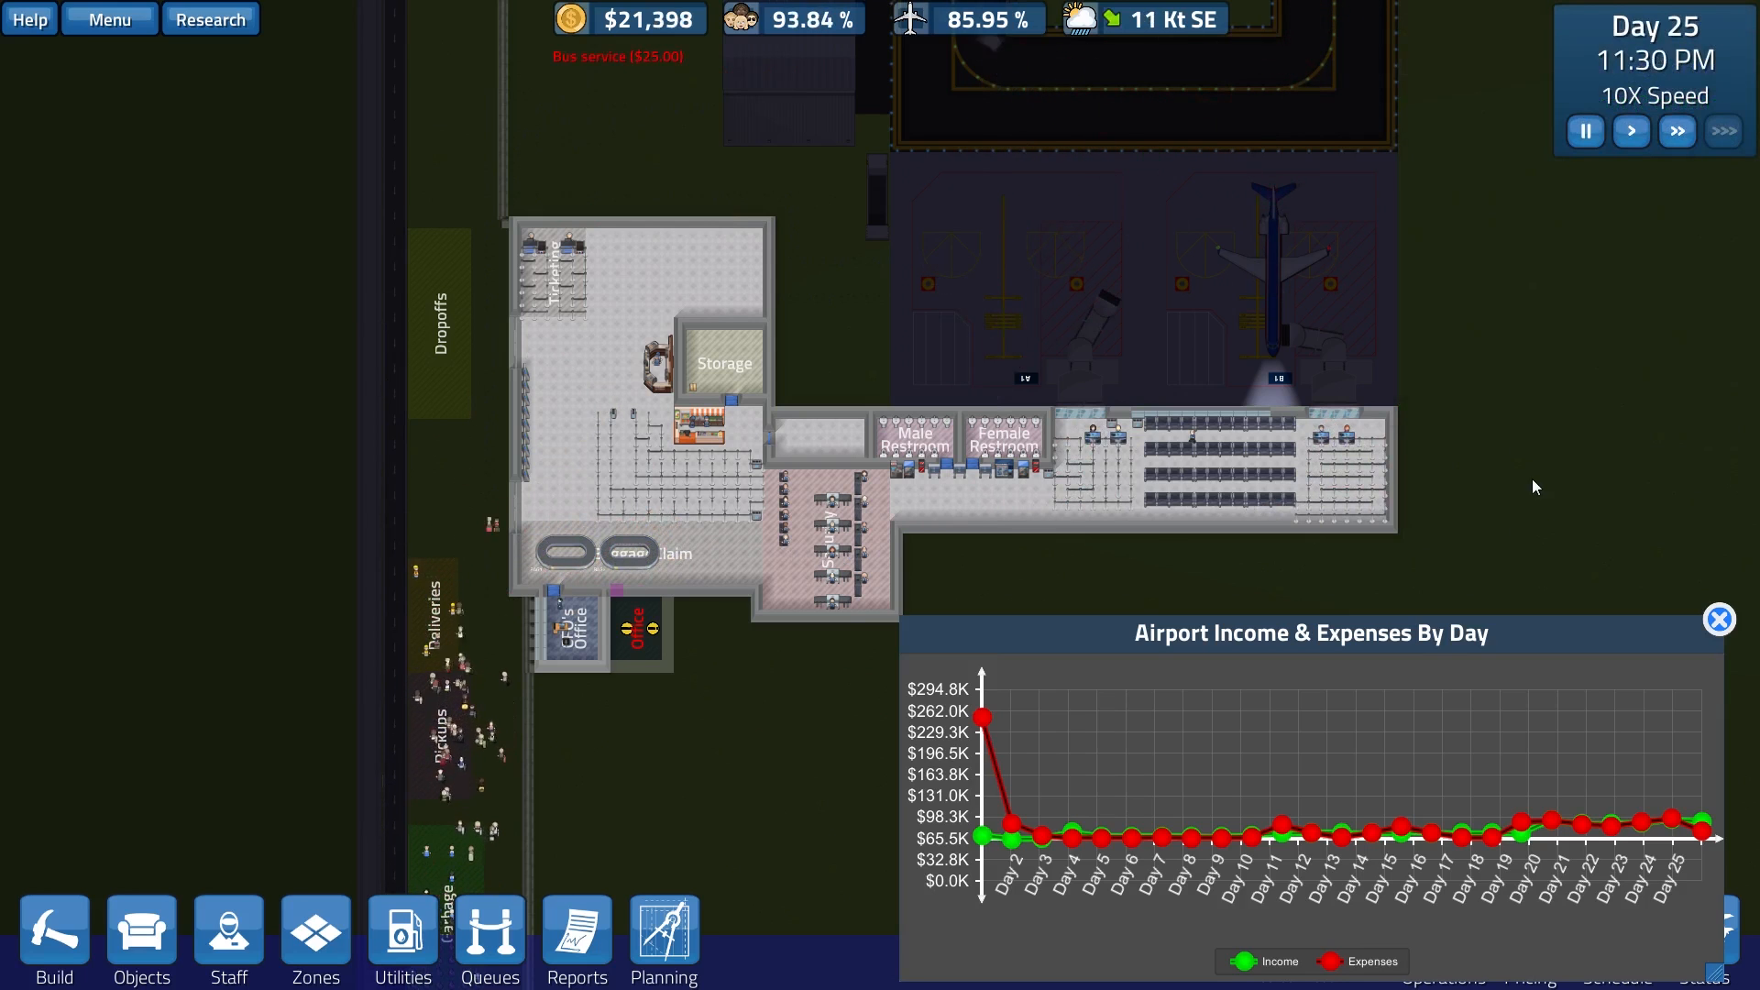
Step: Dismiss the docked plane's popup and close the Airport Income & Expenses By Day chart
click(1290, 309)
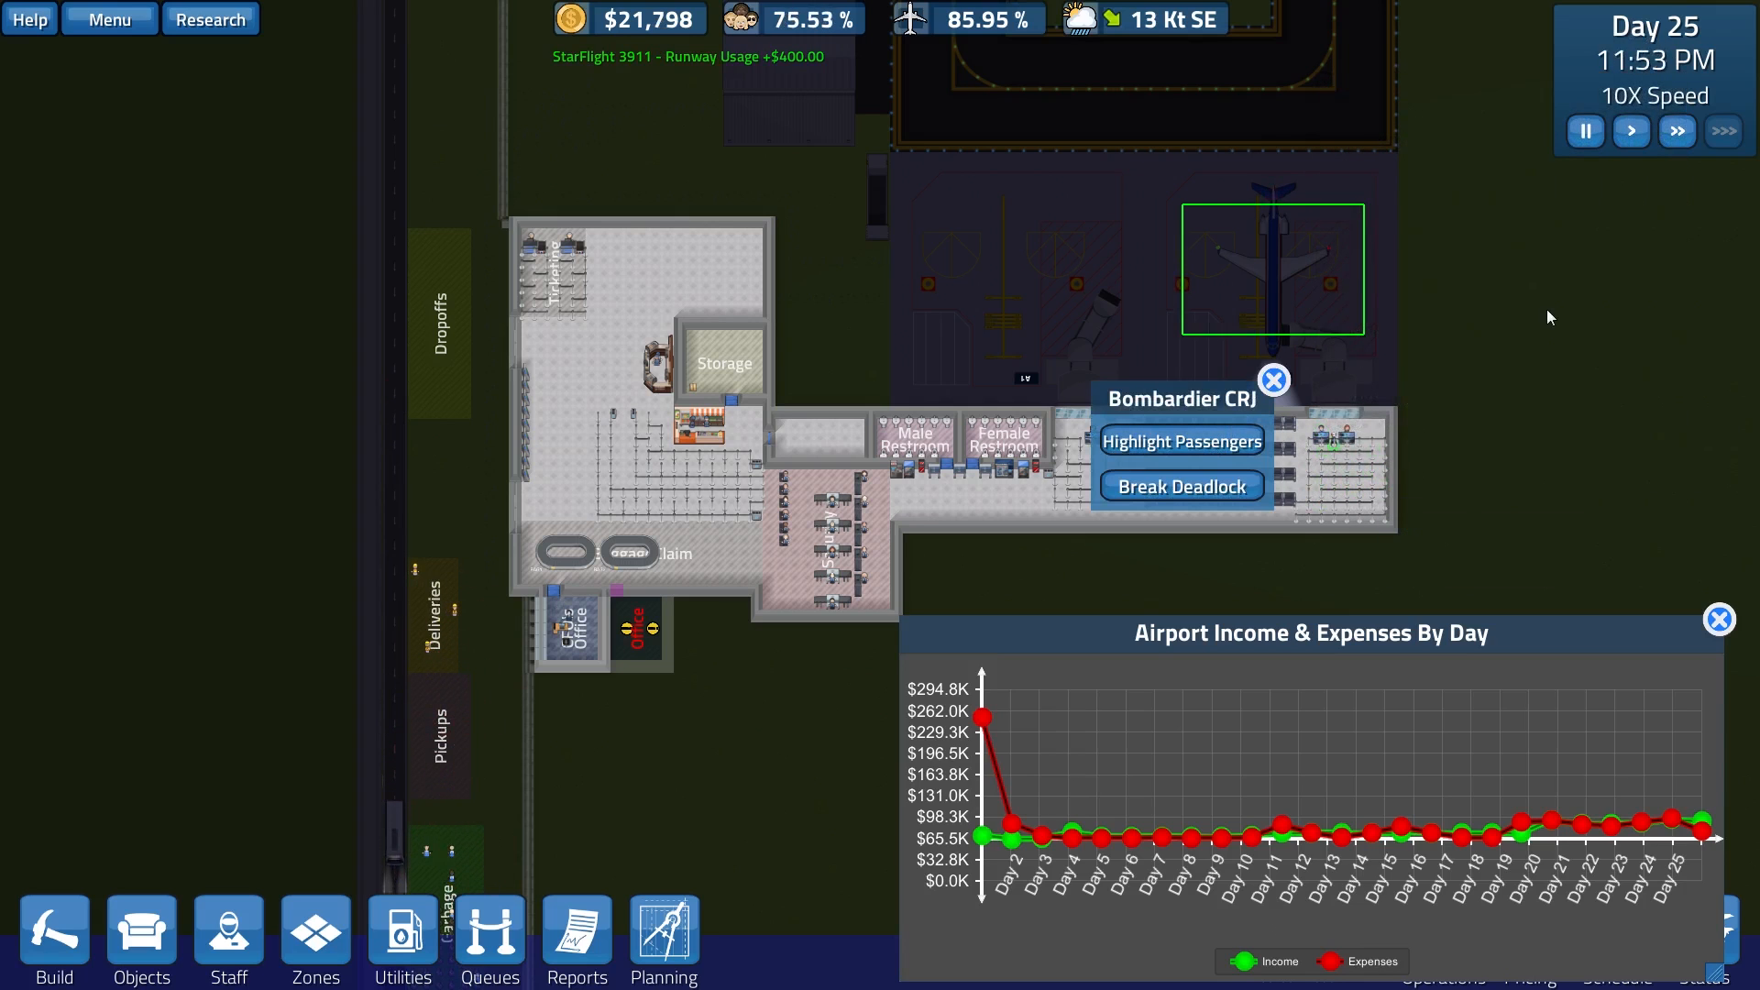
click(1420, 368)
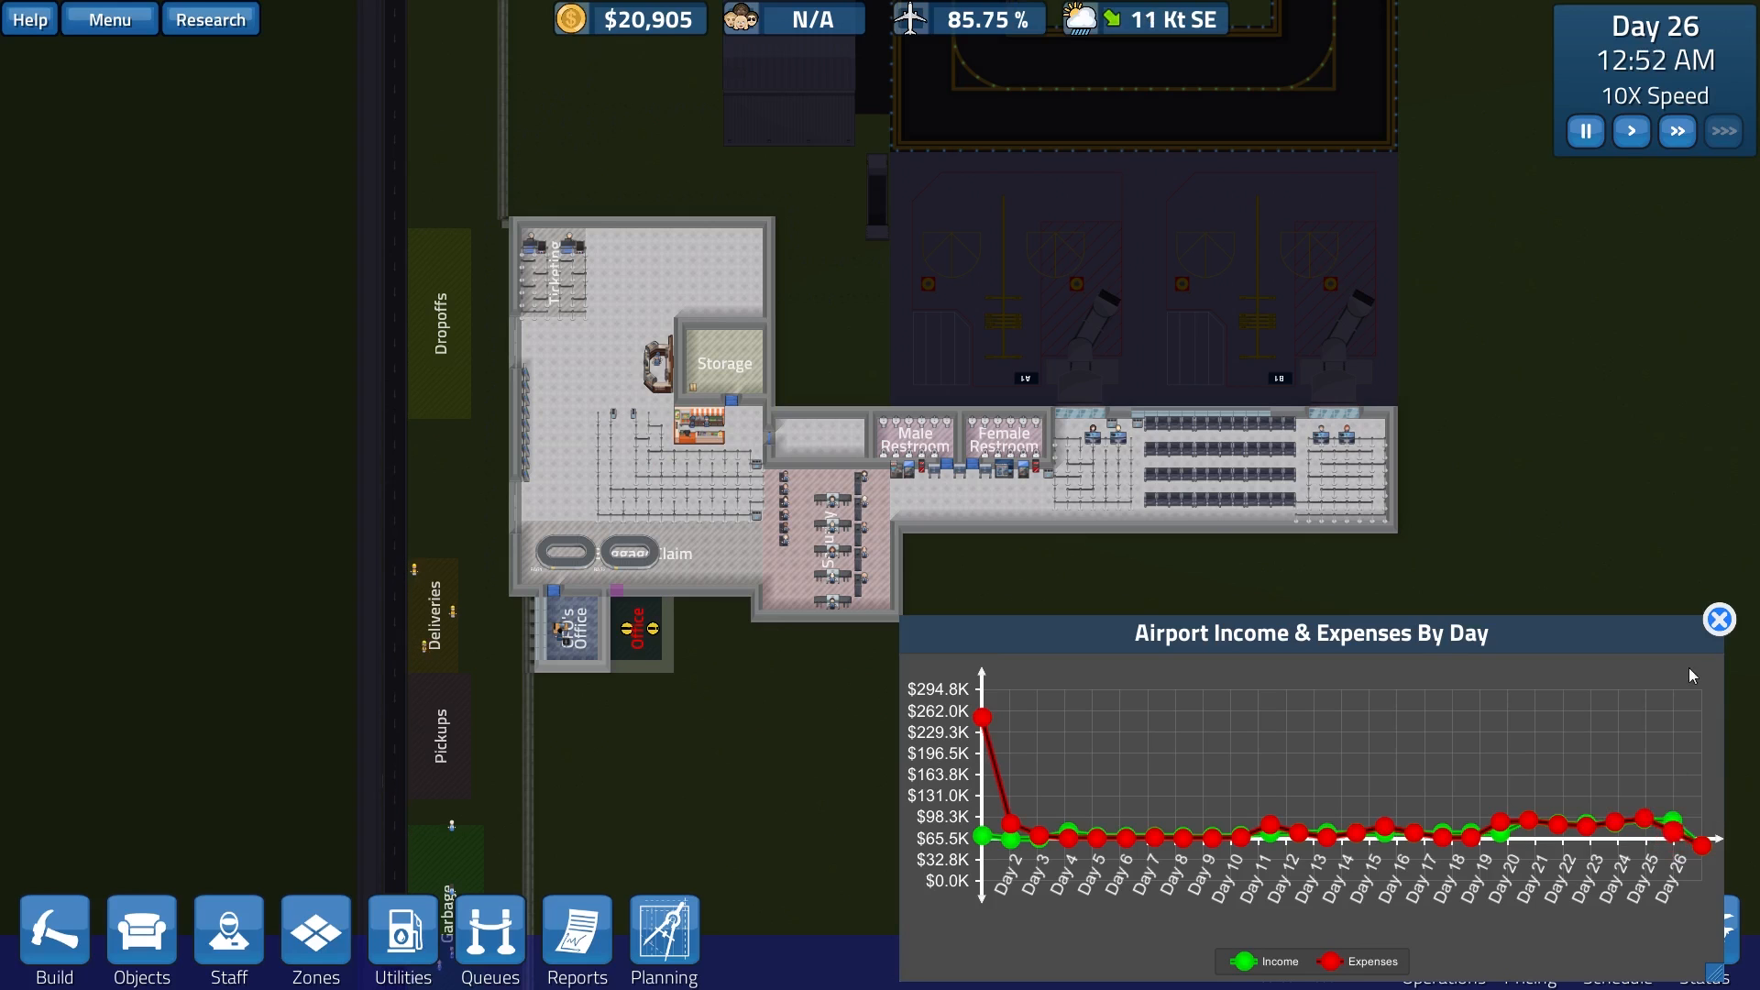
click(1719, 619)
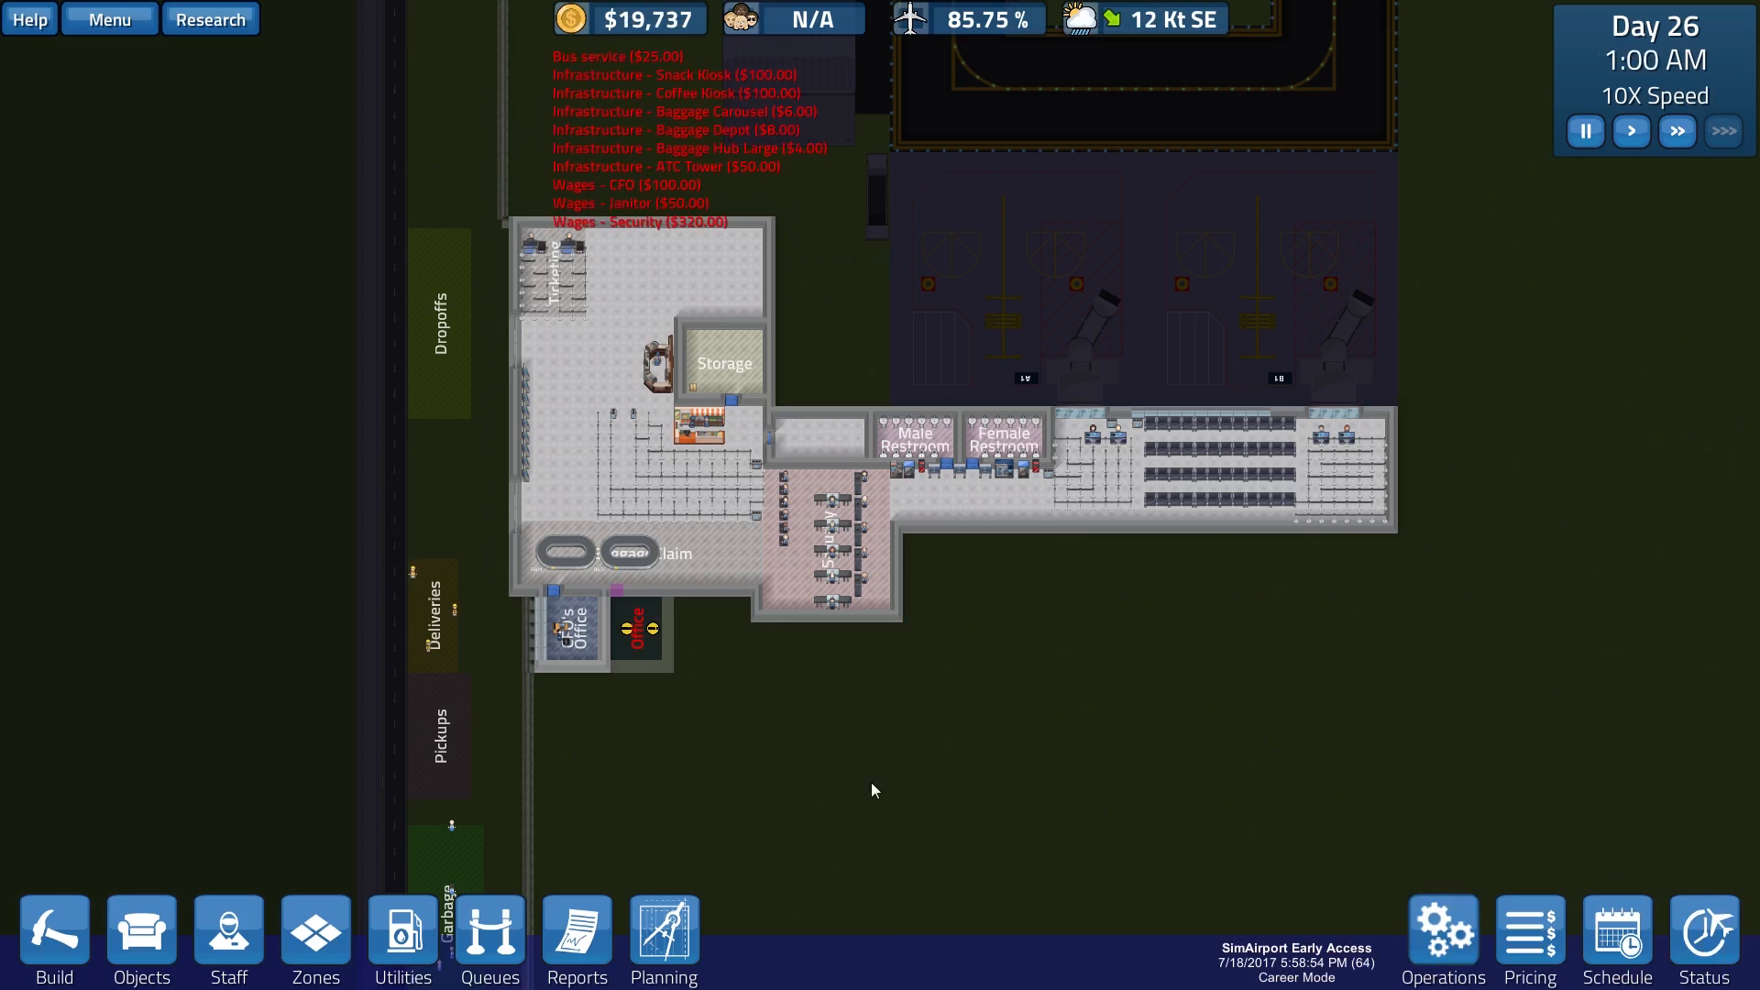
Step: Show the P&L report for Day 25, then switch it back to Today
click(578, 929)
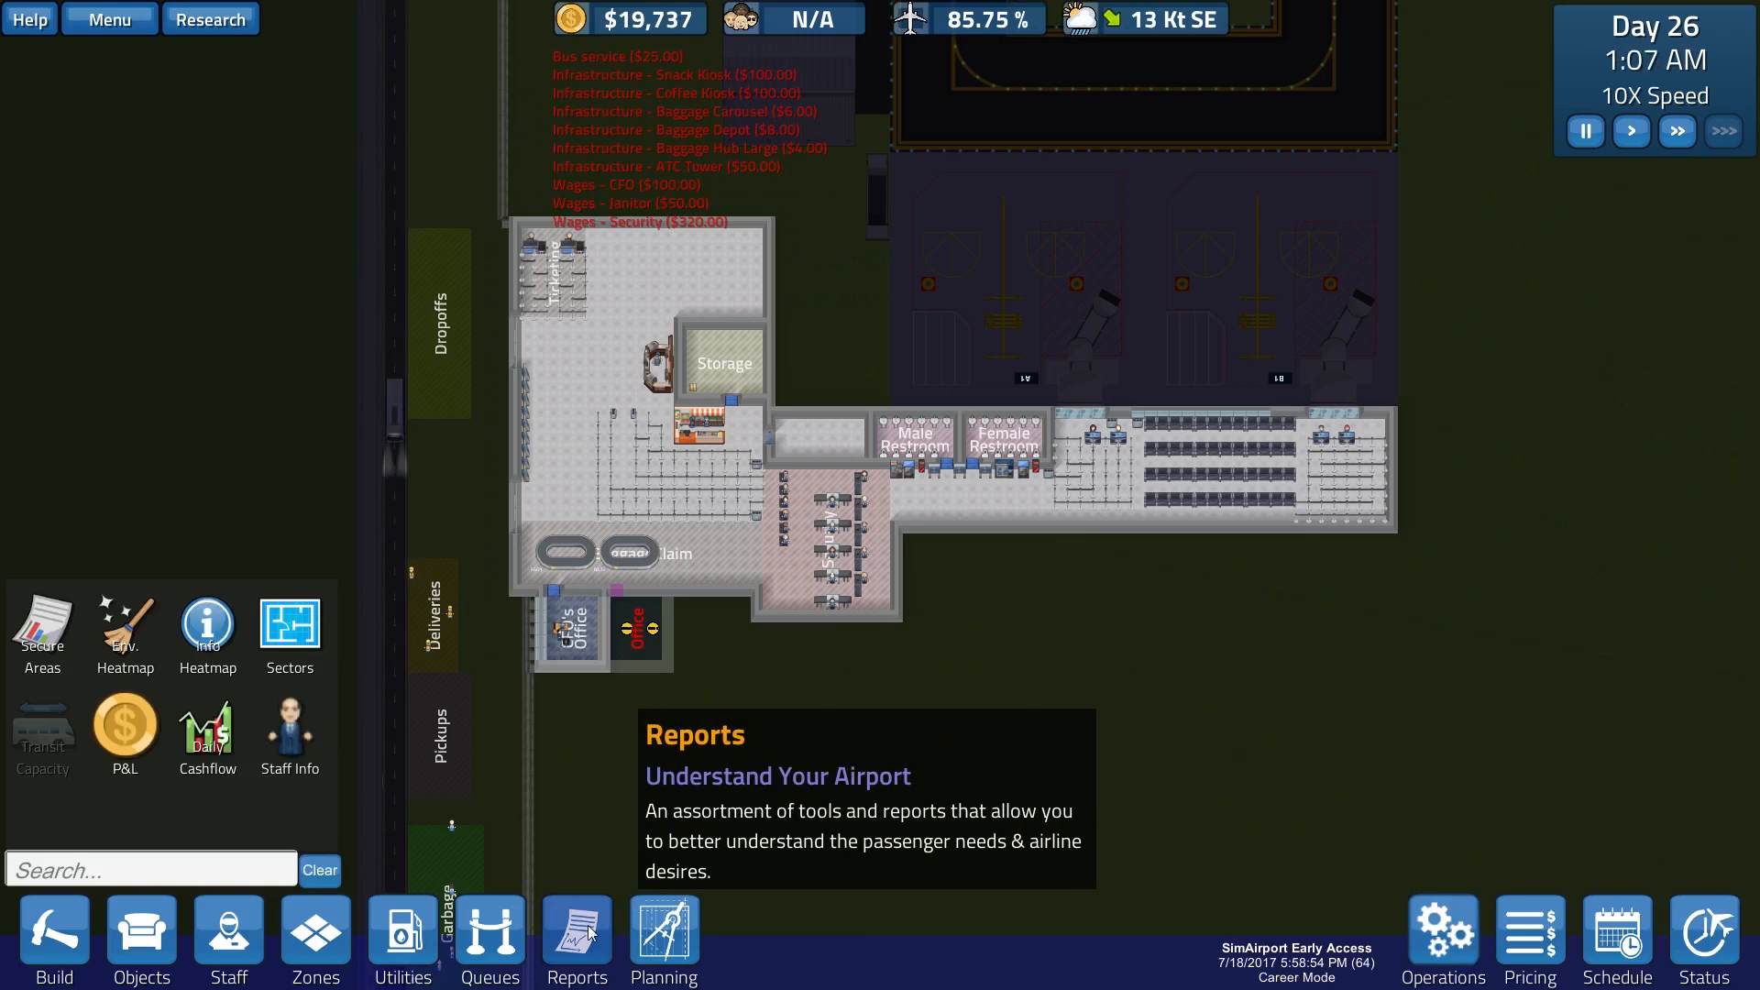
click(124, 729)
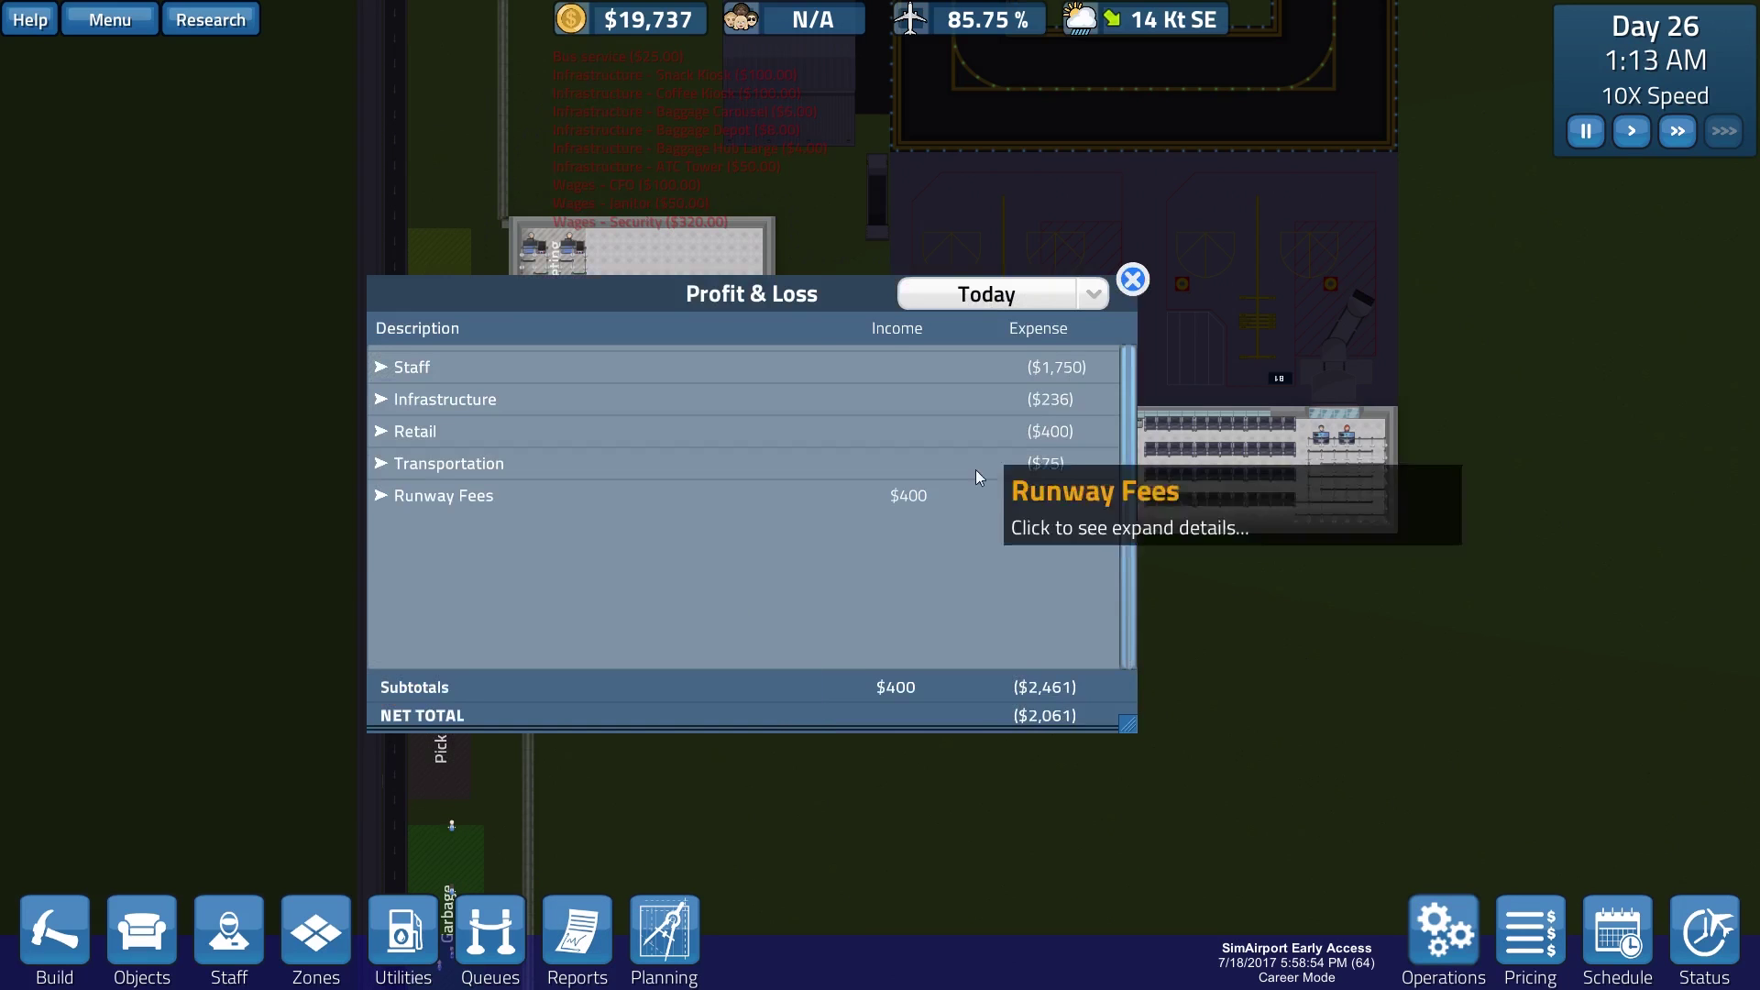
click(1027, 293)
click(1008, 363)
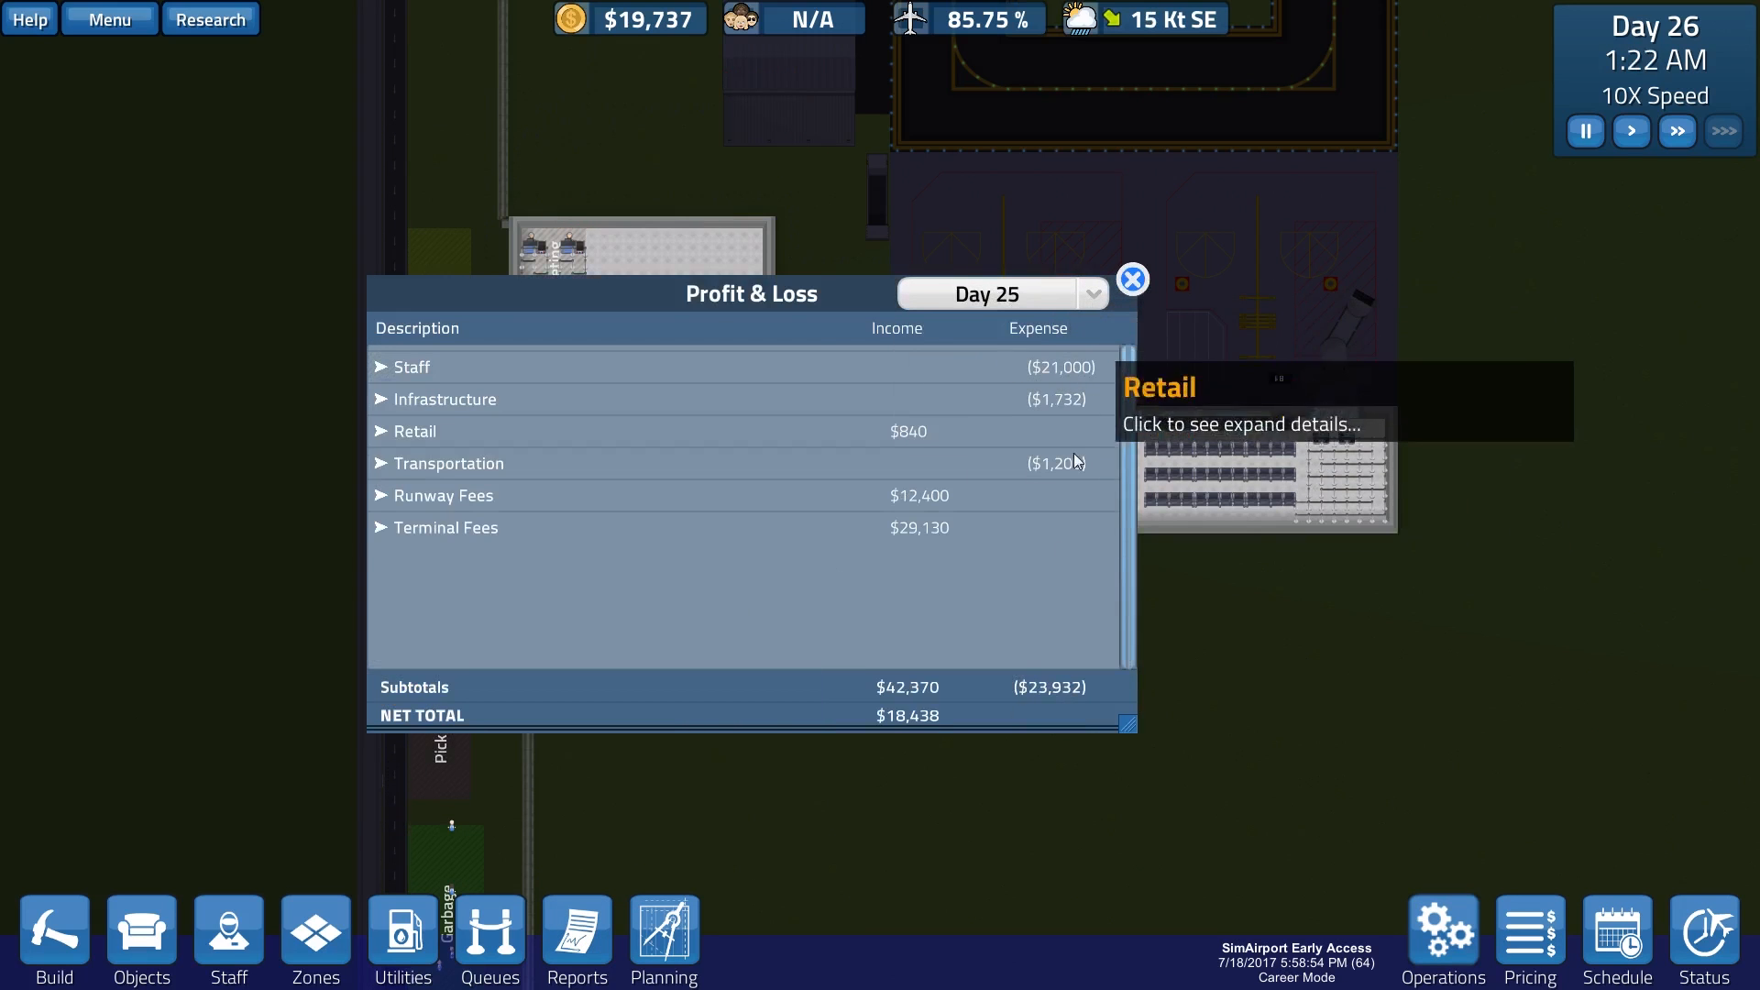
scroll(1026, 612, down, 1)
scroll(1027, 615, up, 1)
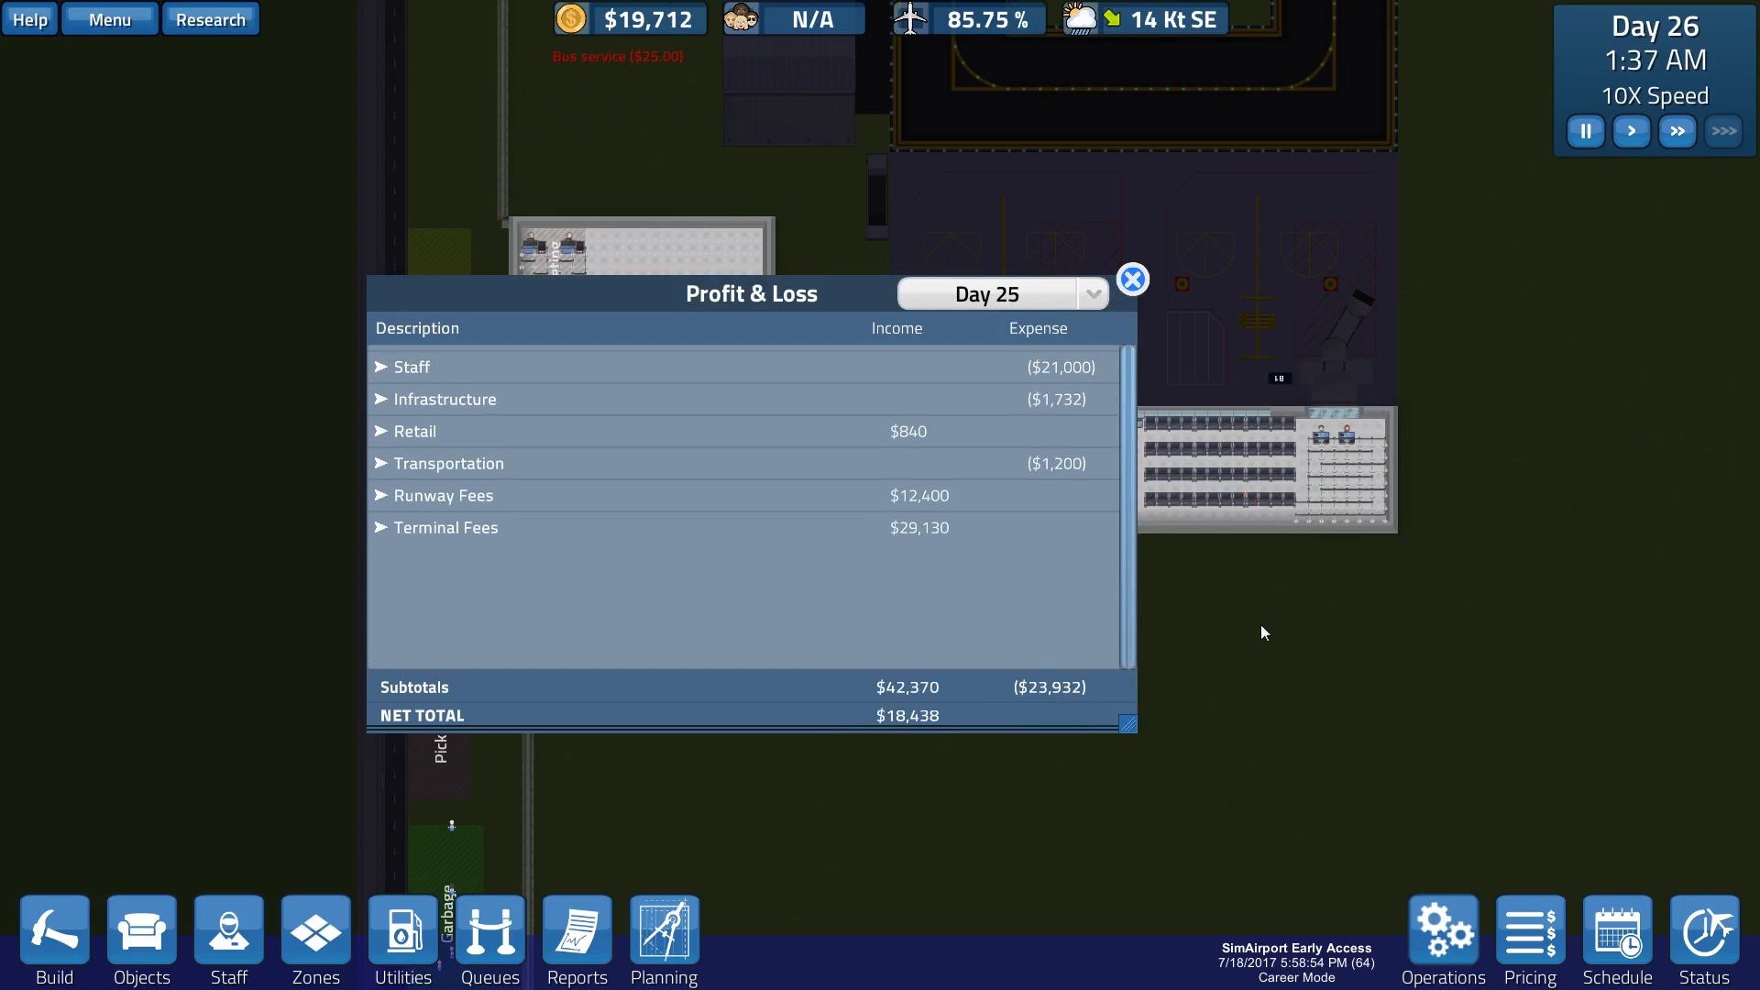
scroll(1260, 625, down, 2)
scroll(1017, 600, up, 3)
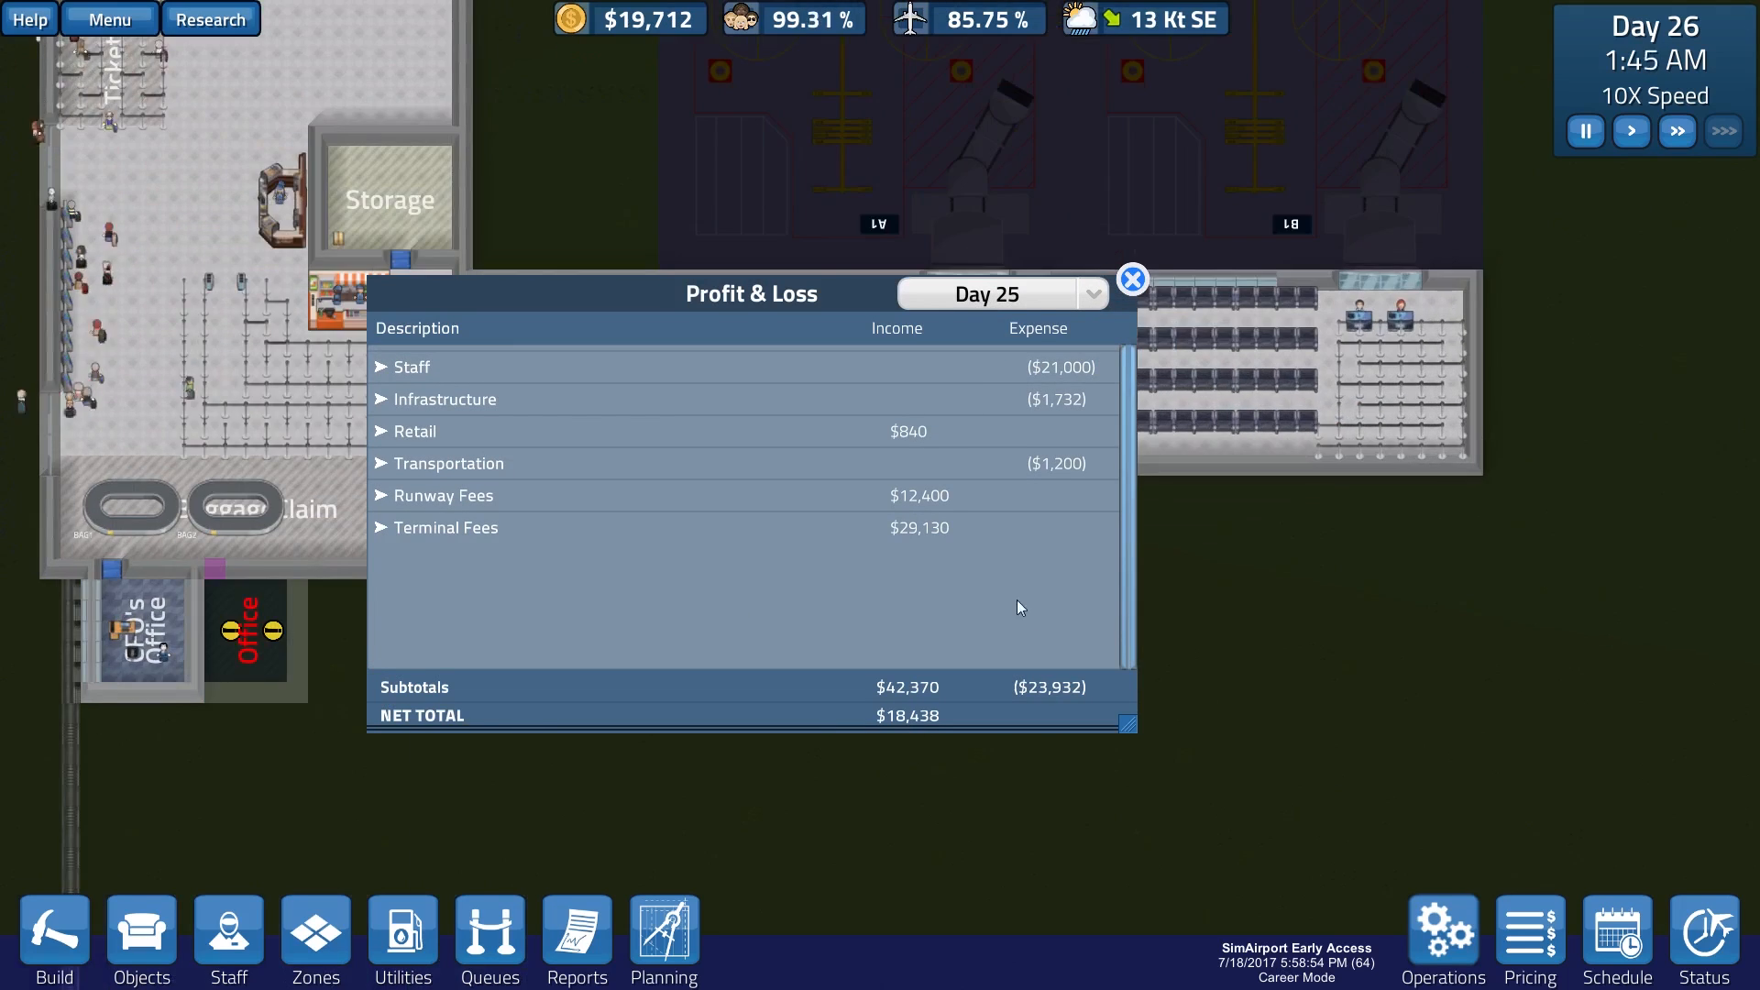
scroll(1233, 540, down, 3)
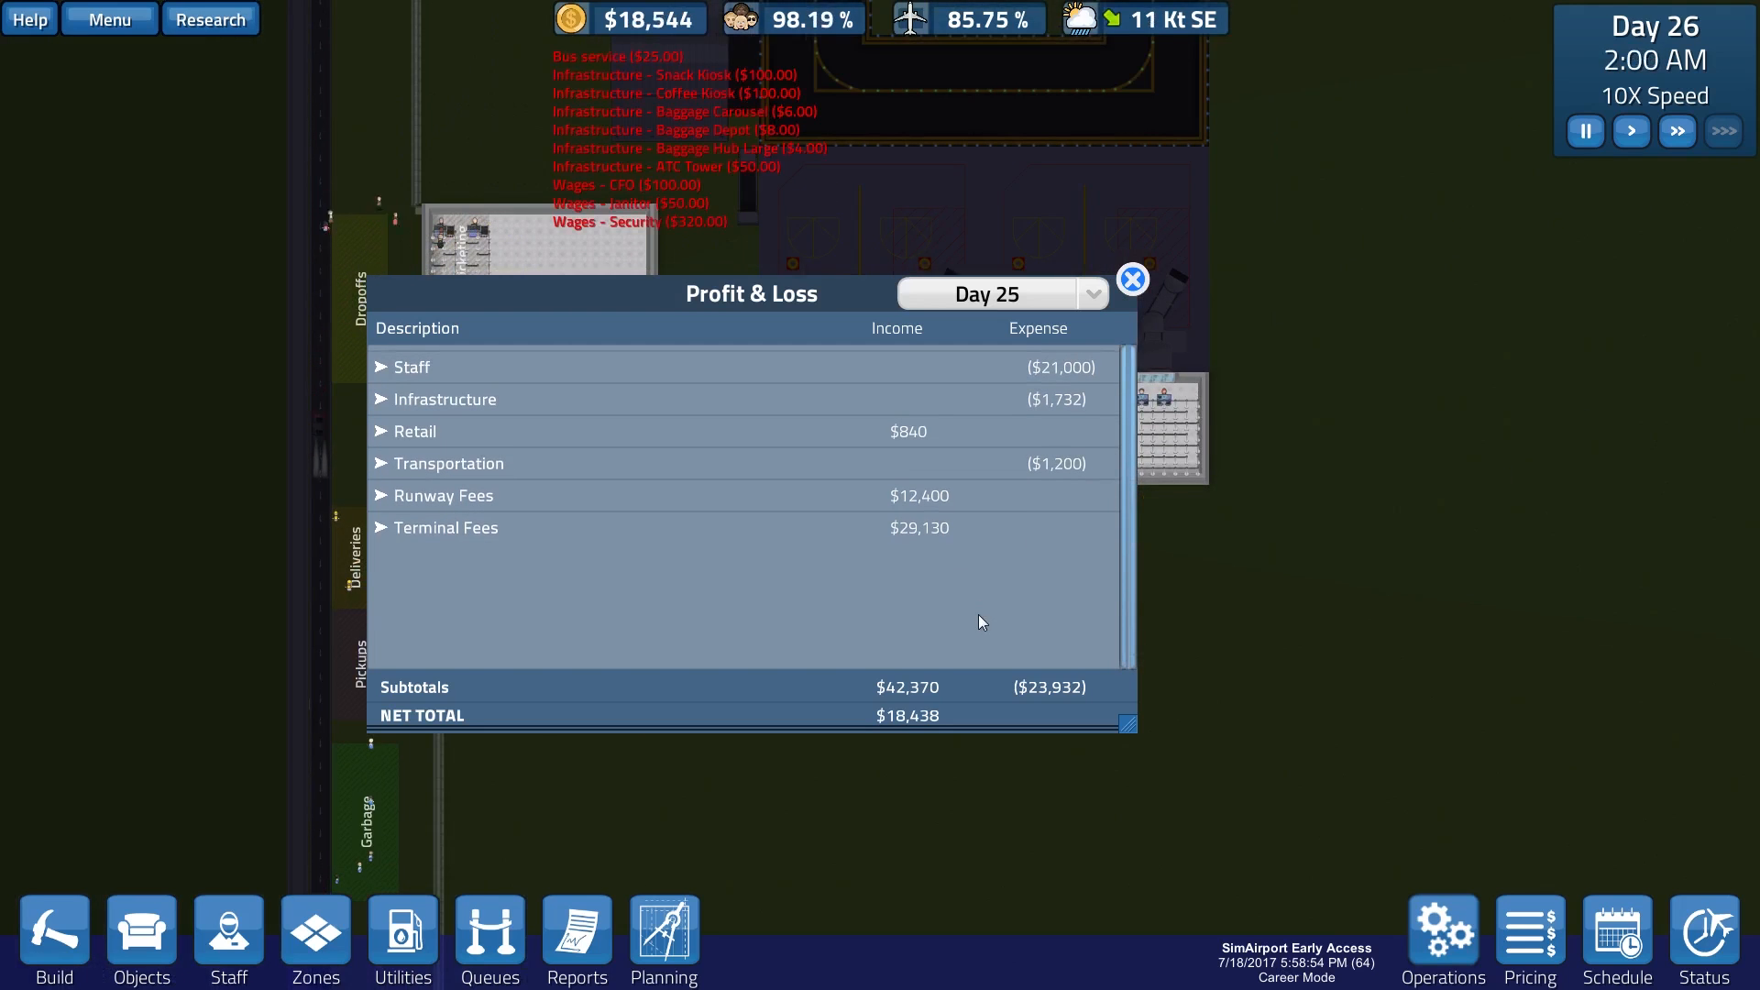
click(1059, 295)
click(1052, 330)
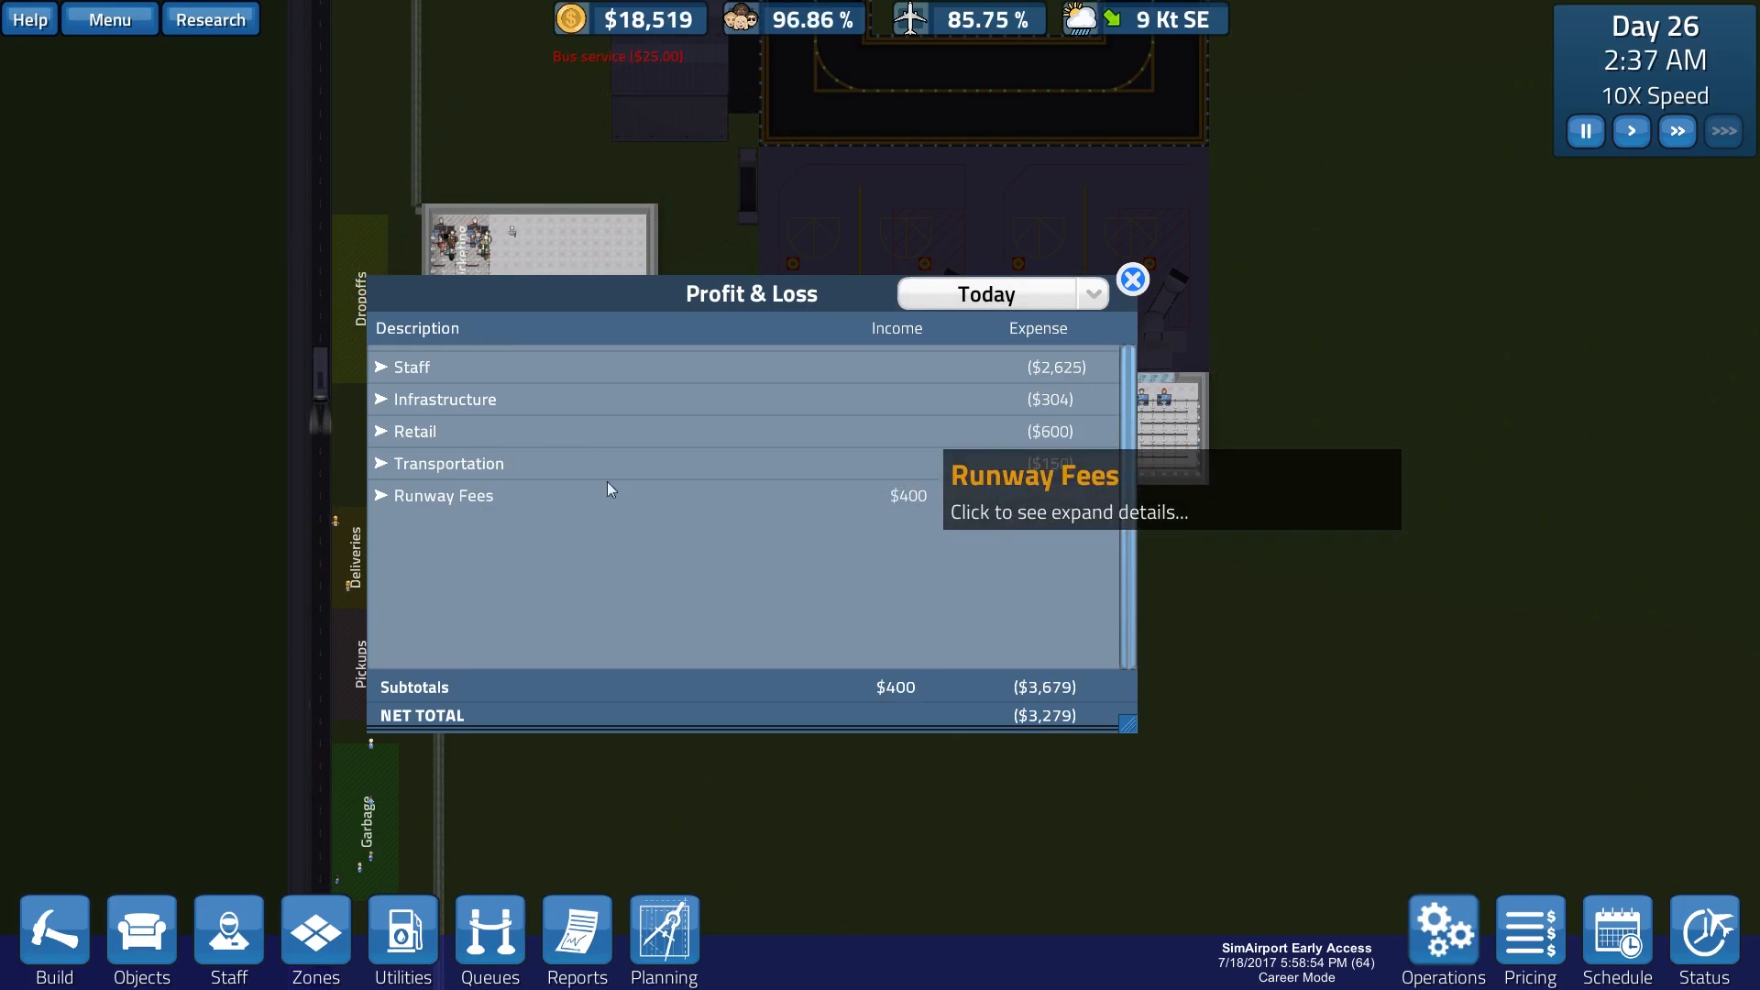
Step: Expand the Retail row showing kiosk income and move the report window right
click(441, 495)
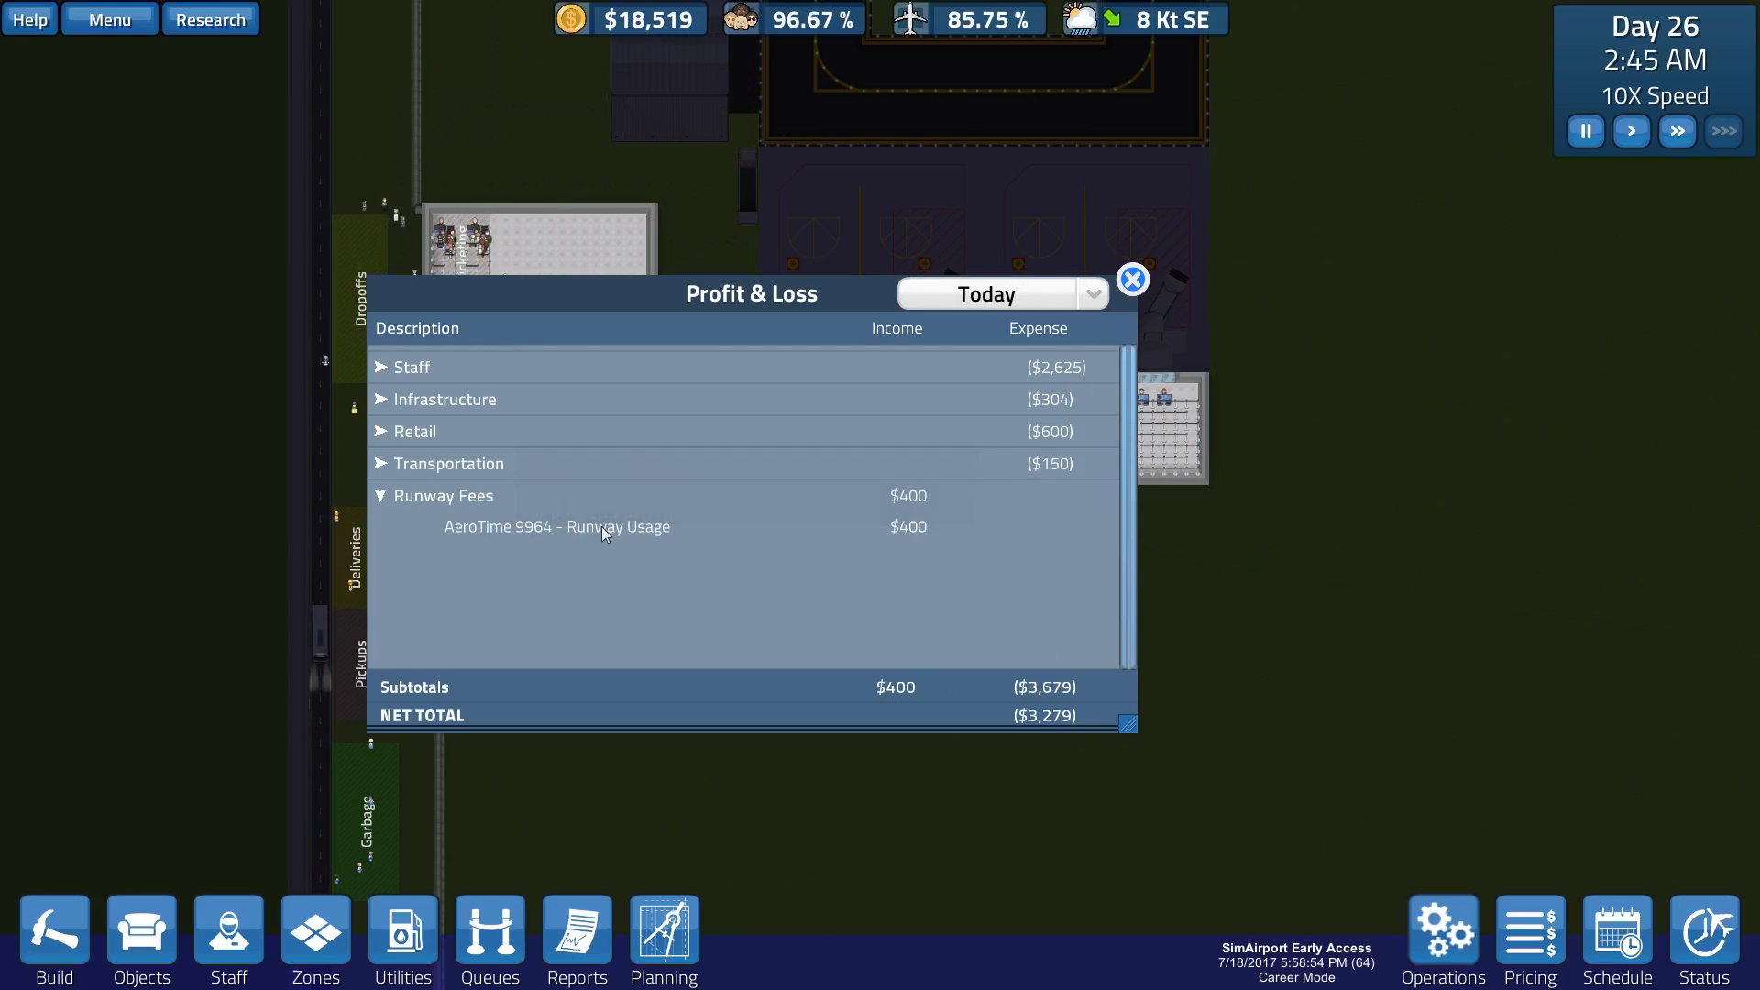
click(387, 490)
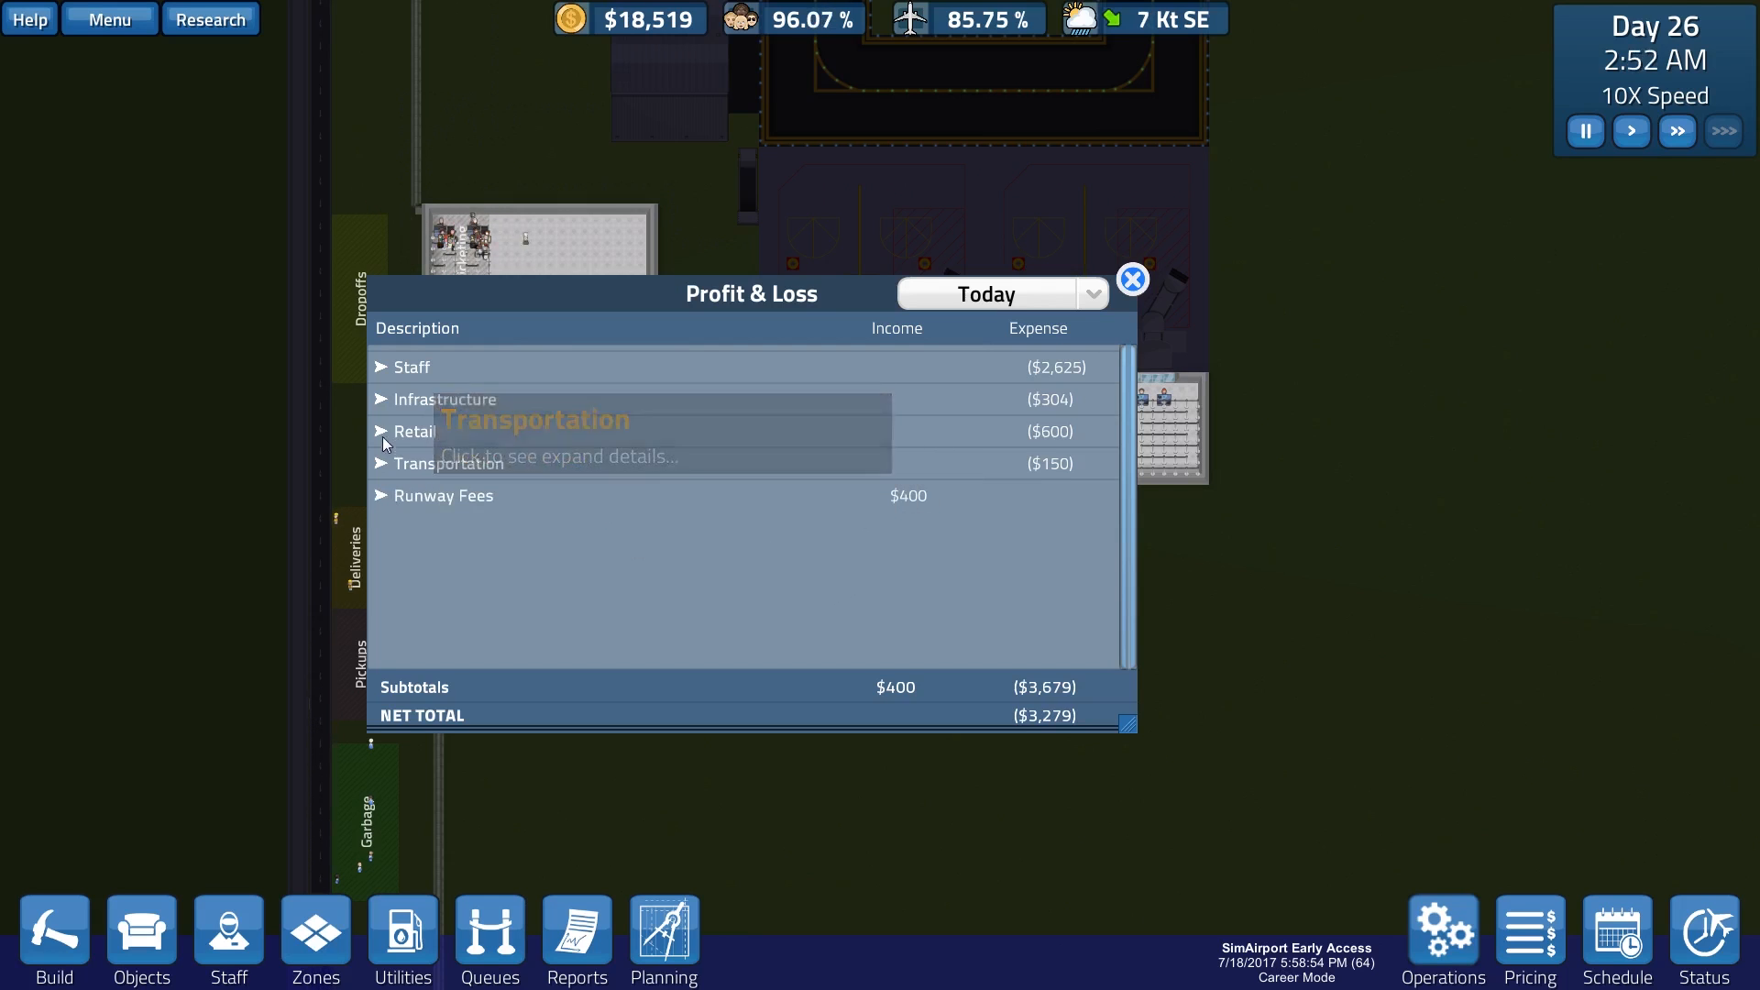
click(382, 434)
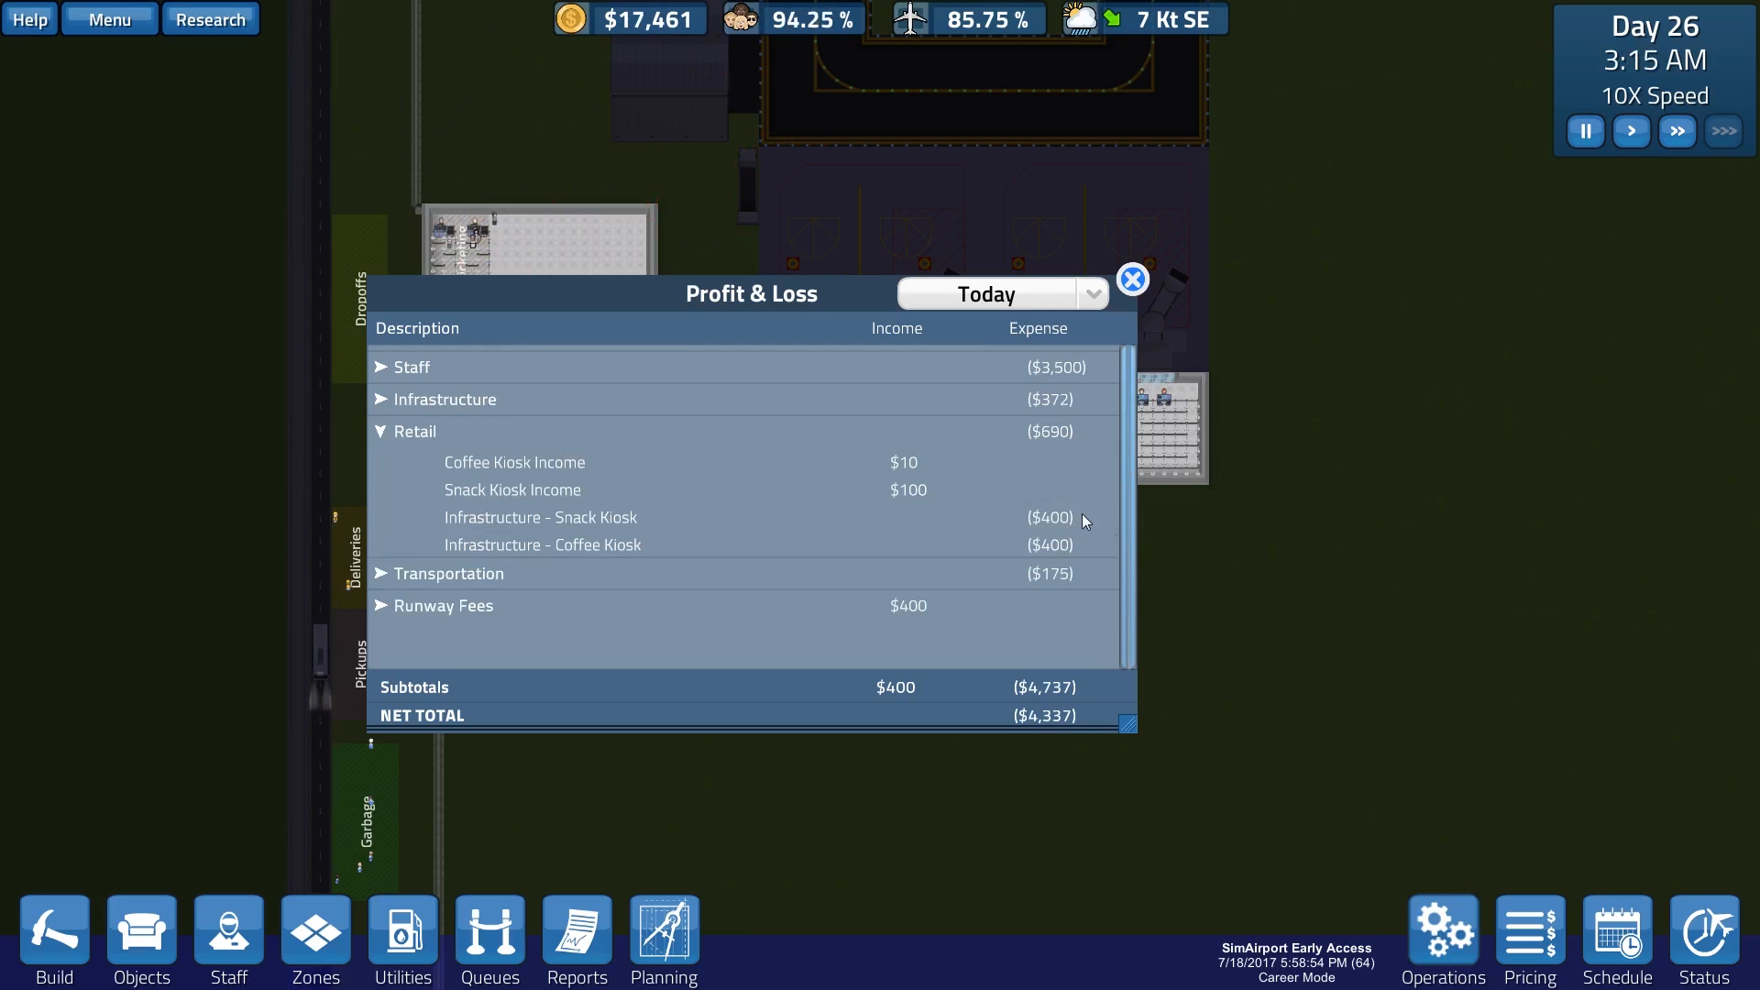
mouse_move(881, 299)
mouse_down()
mouse_move(1231, 361)
mouse_move(1274, 286)
mouse_move(1248, 276)
mouse_up()
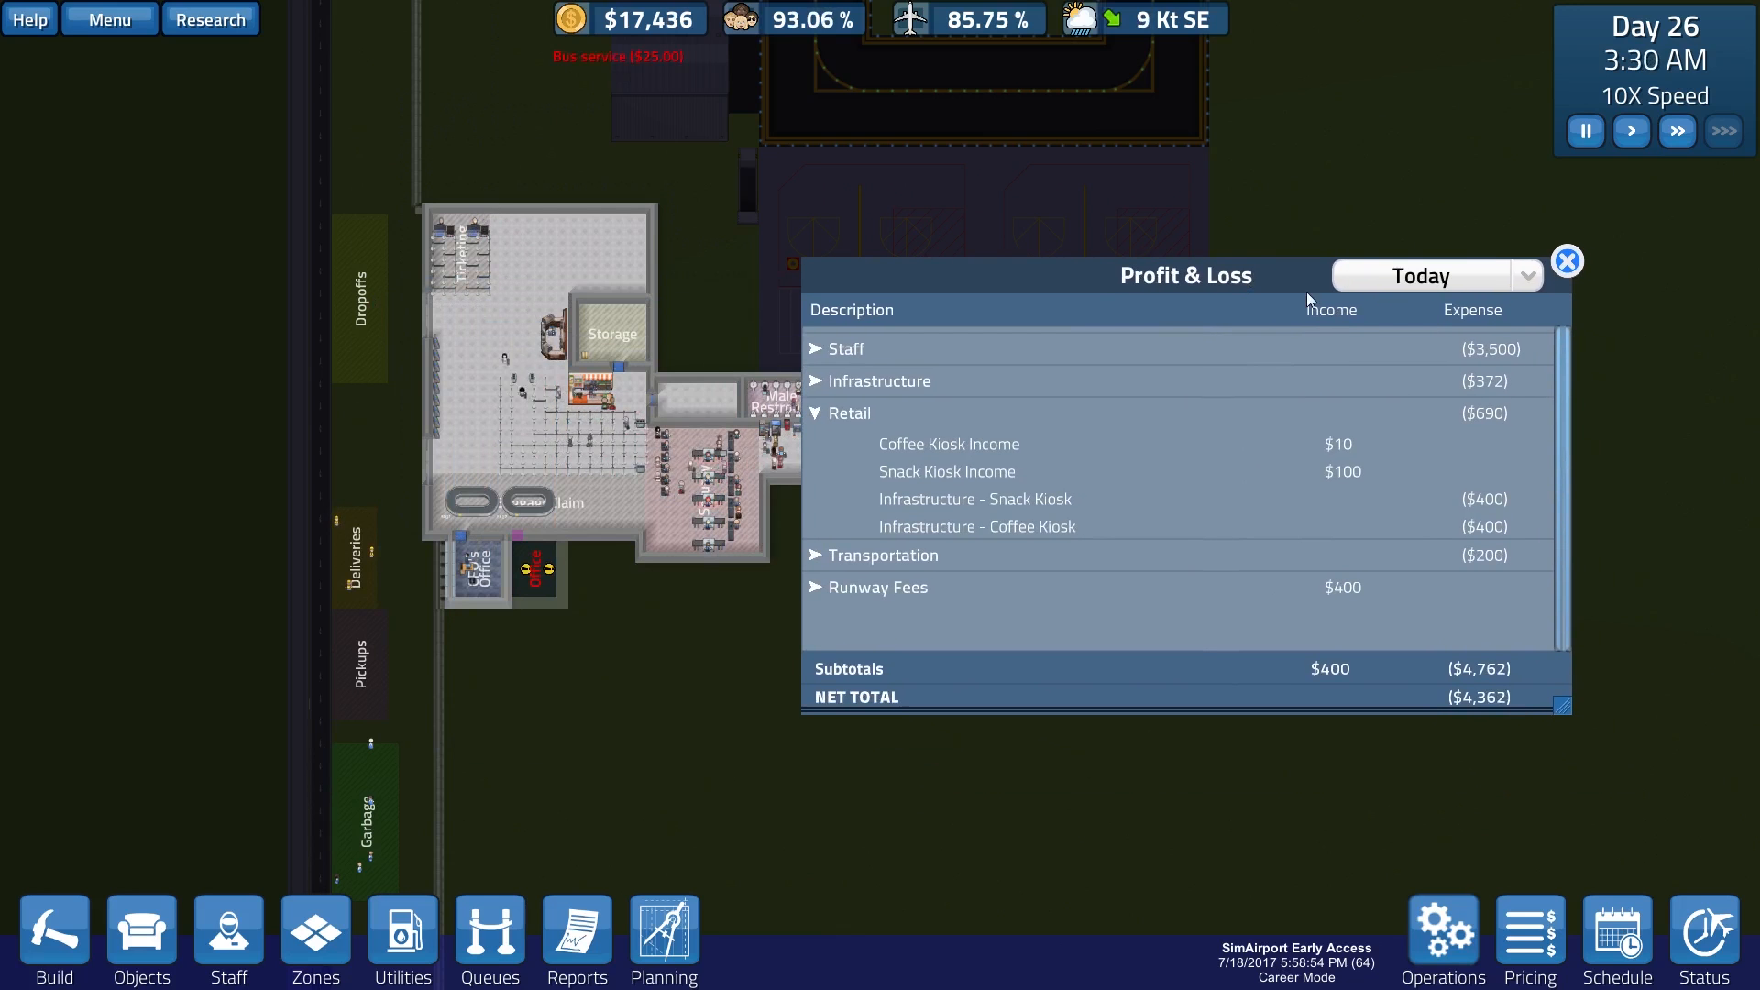
Step: Close the P&L report and dismantle the Coffee Kiosk beside the storage room
click(1567, 262)
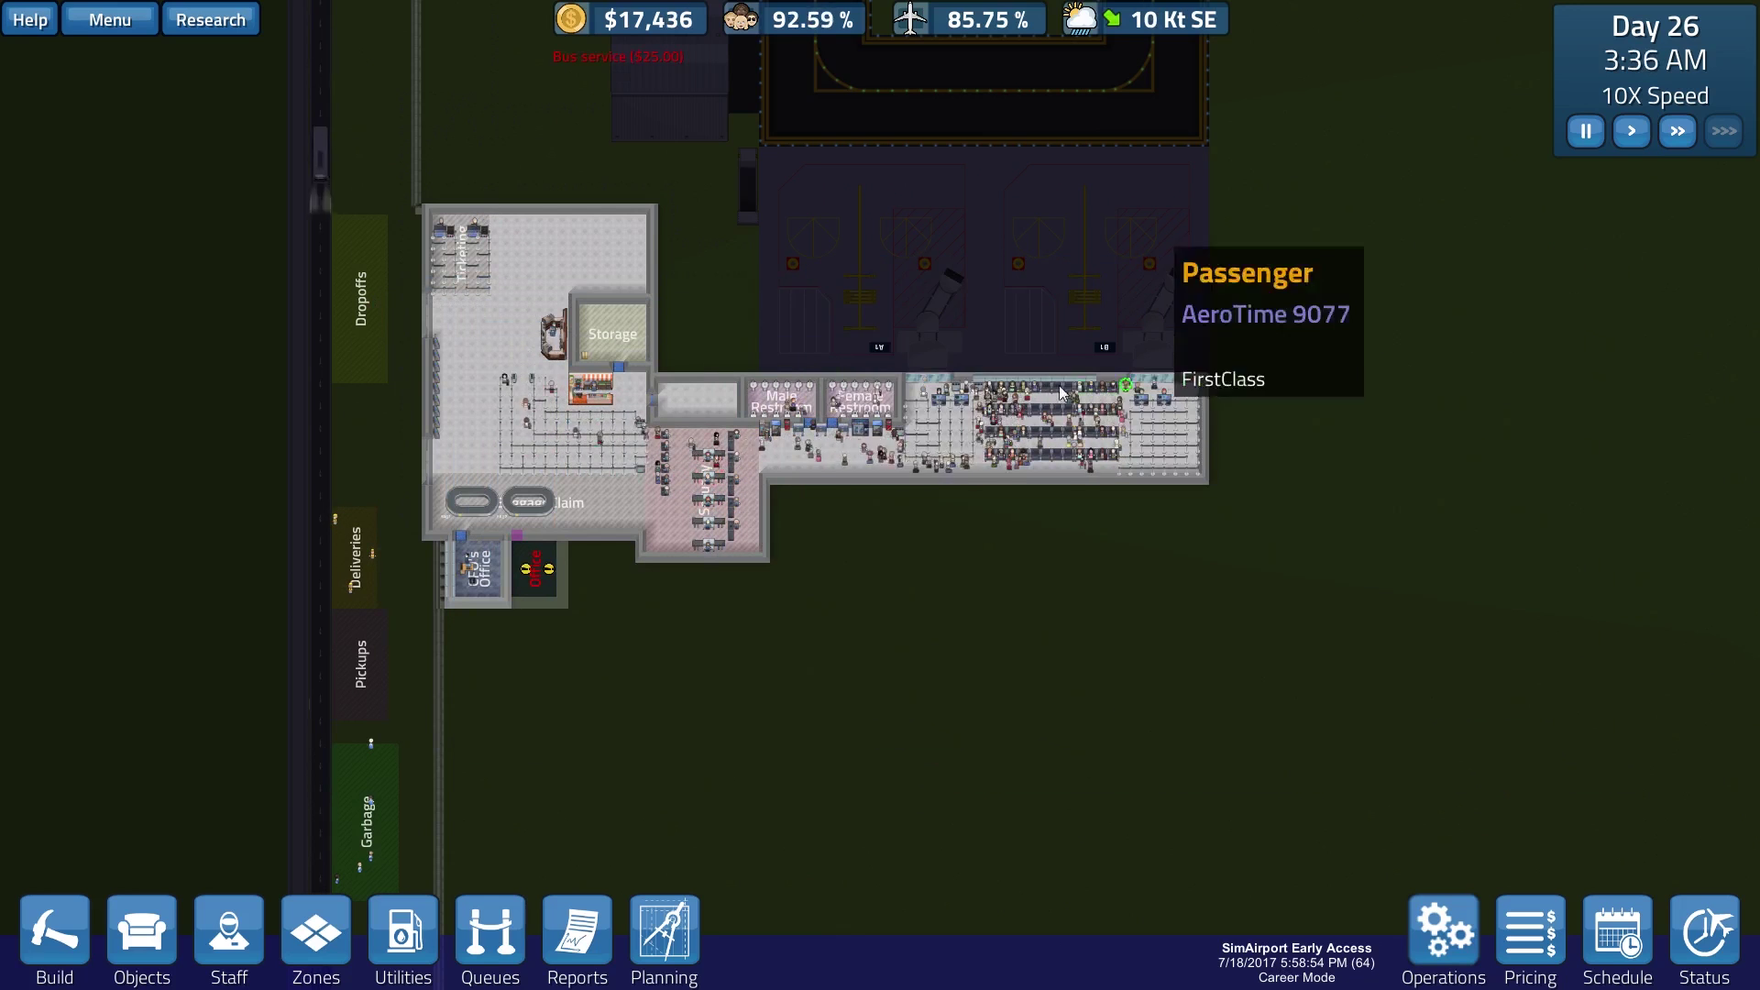
click(553, 335)
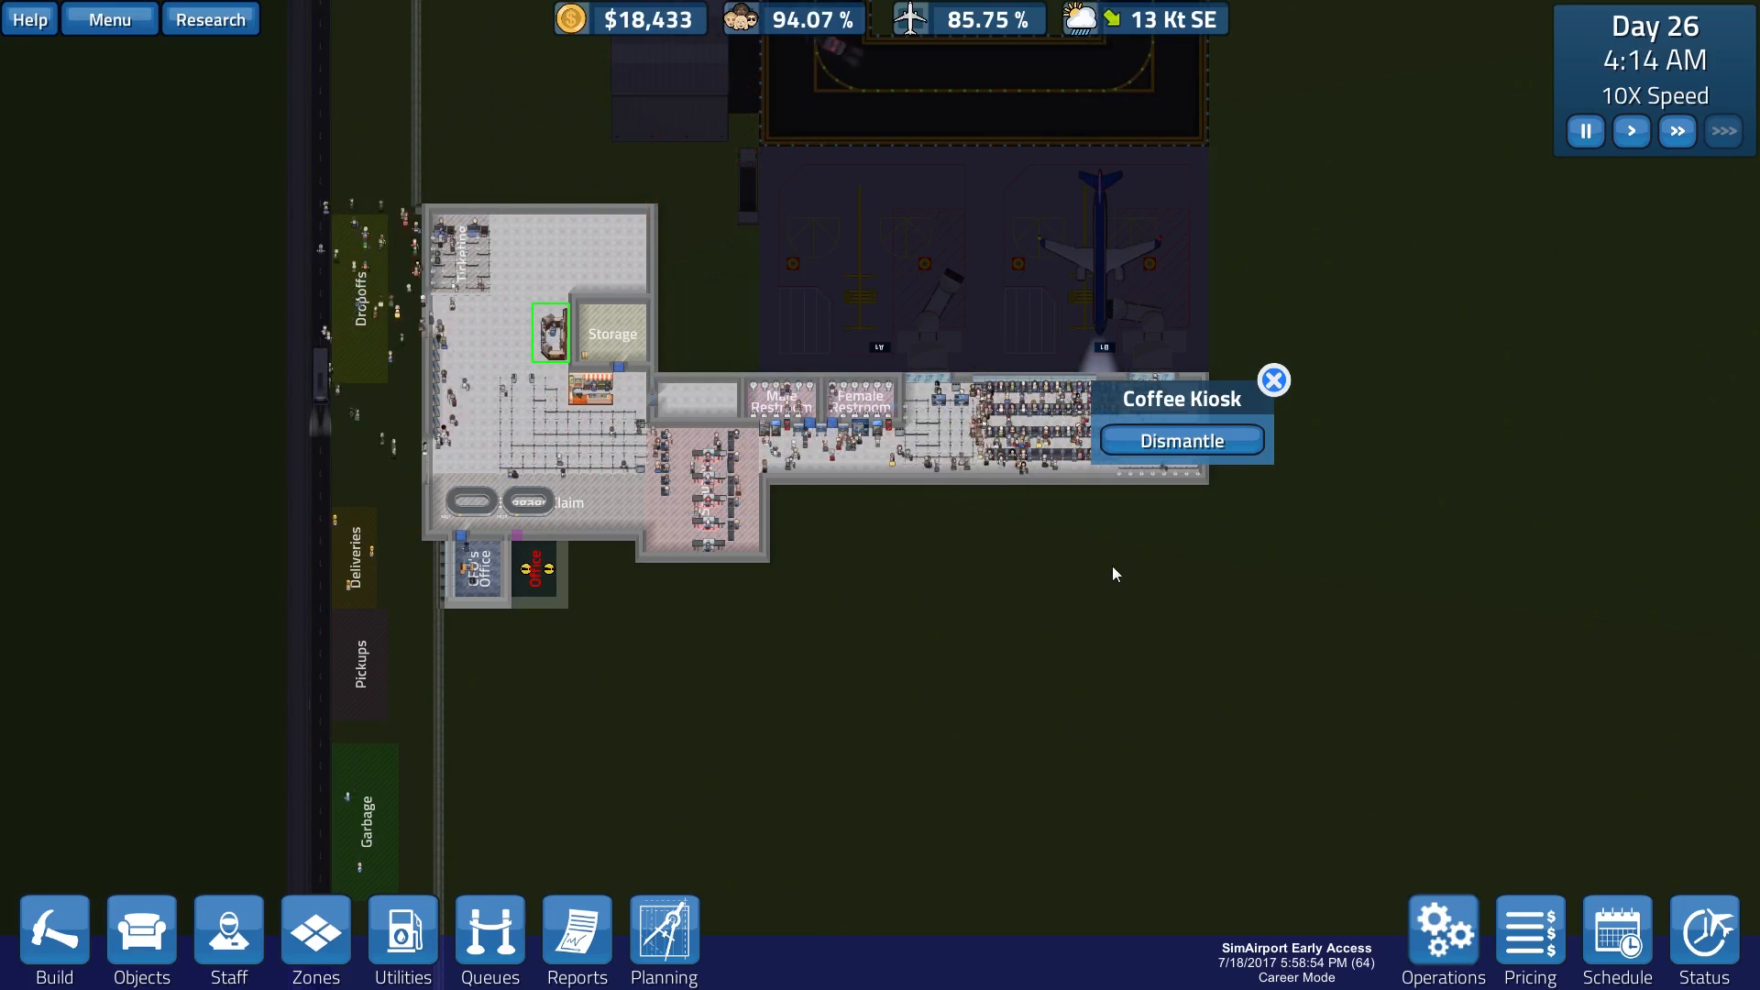
click(1175, 451)
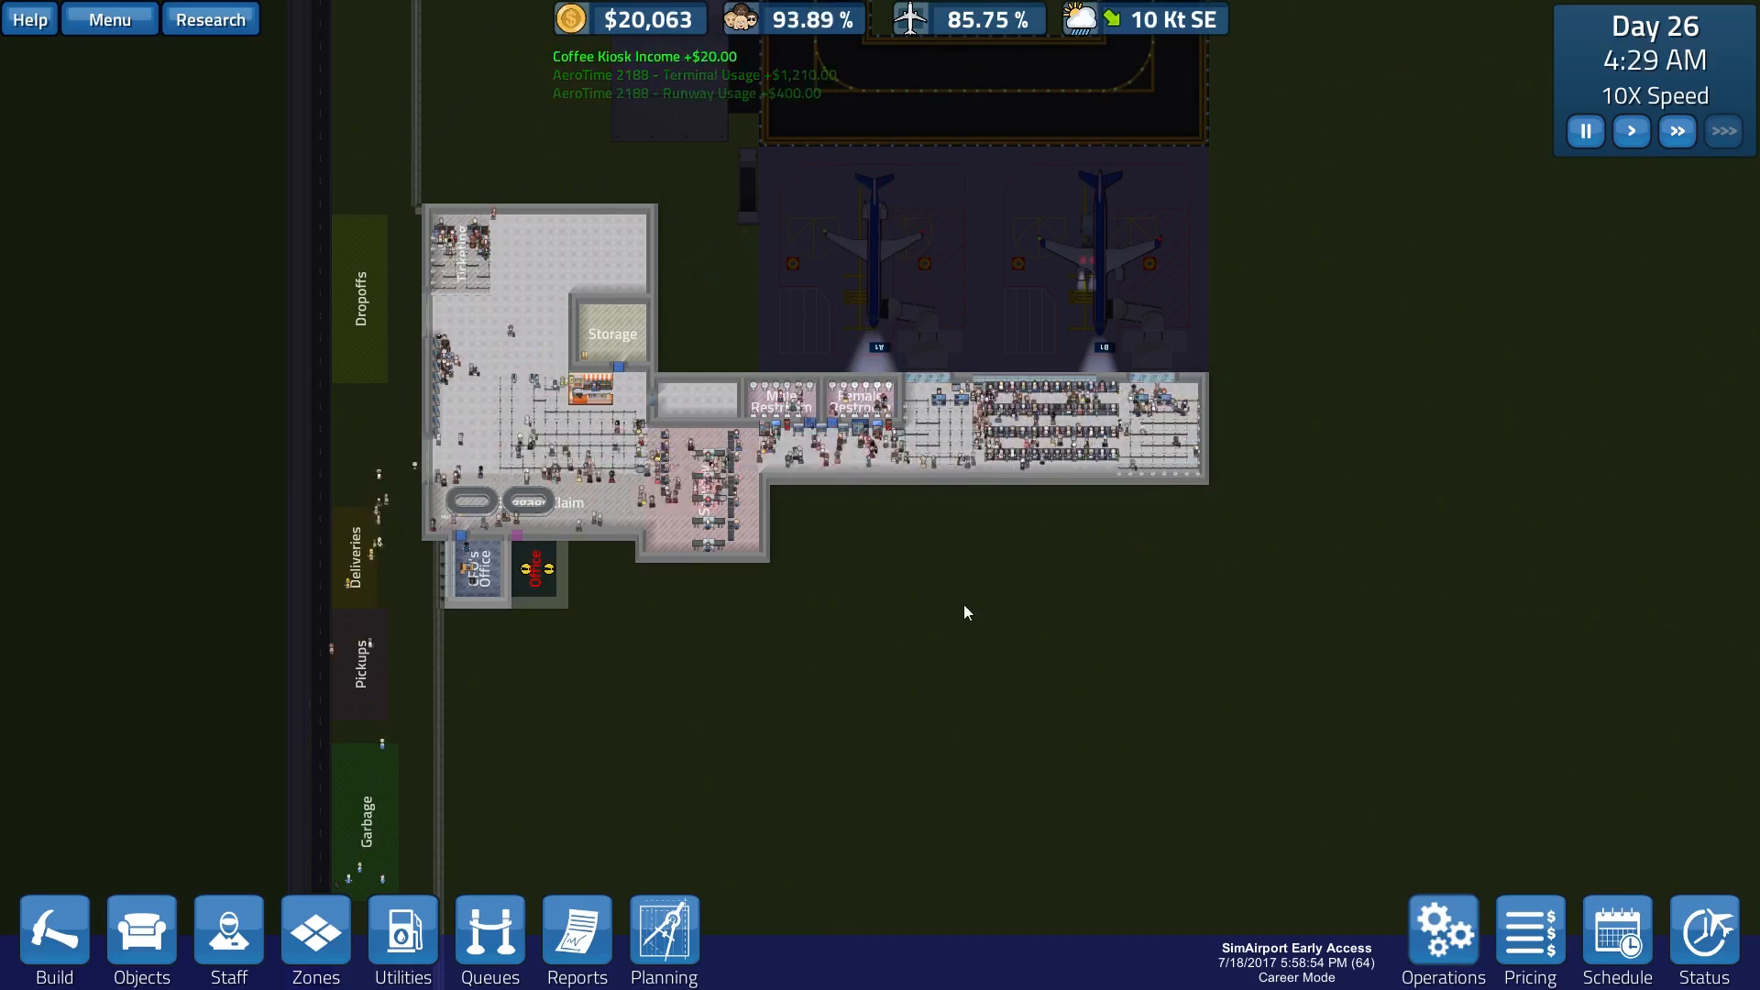
scroll(964, 604, up, 2)
scroll(926, 444, up, 1)
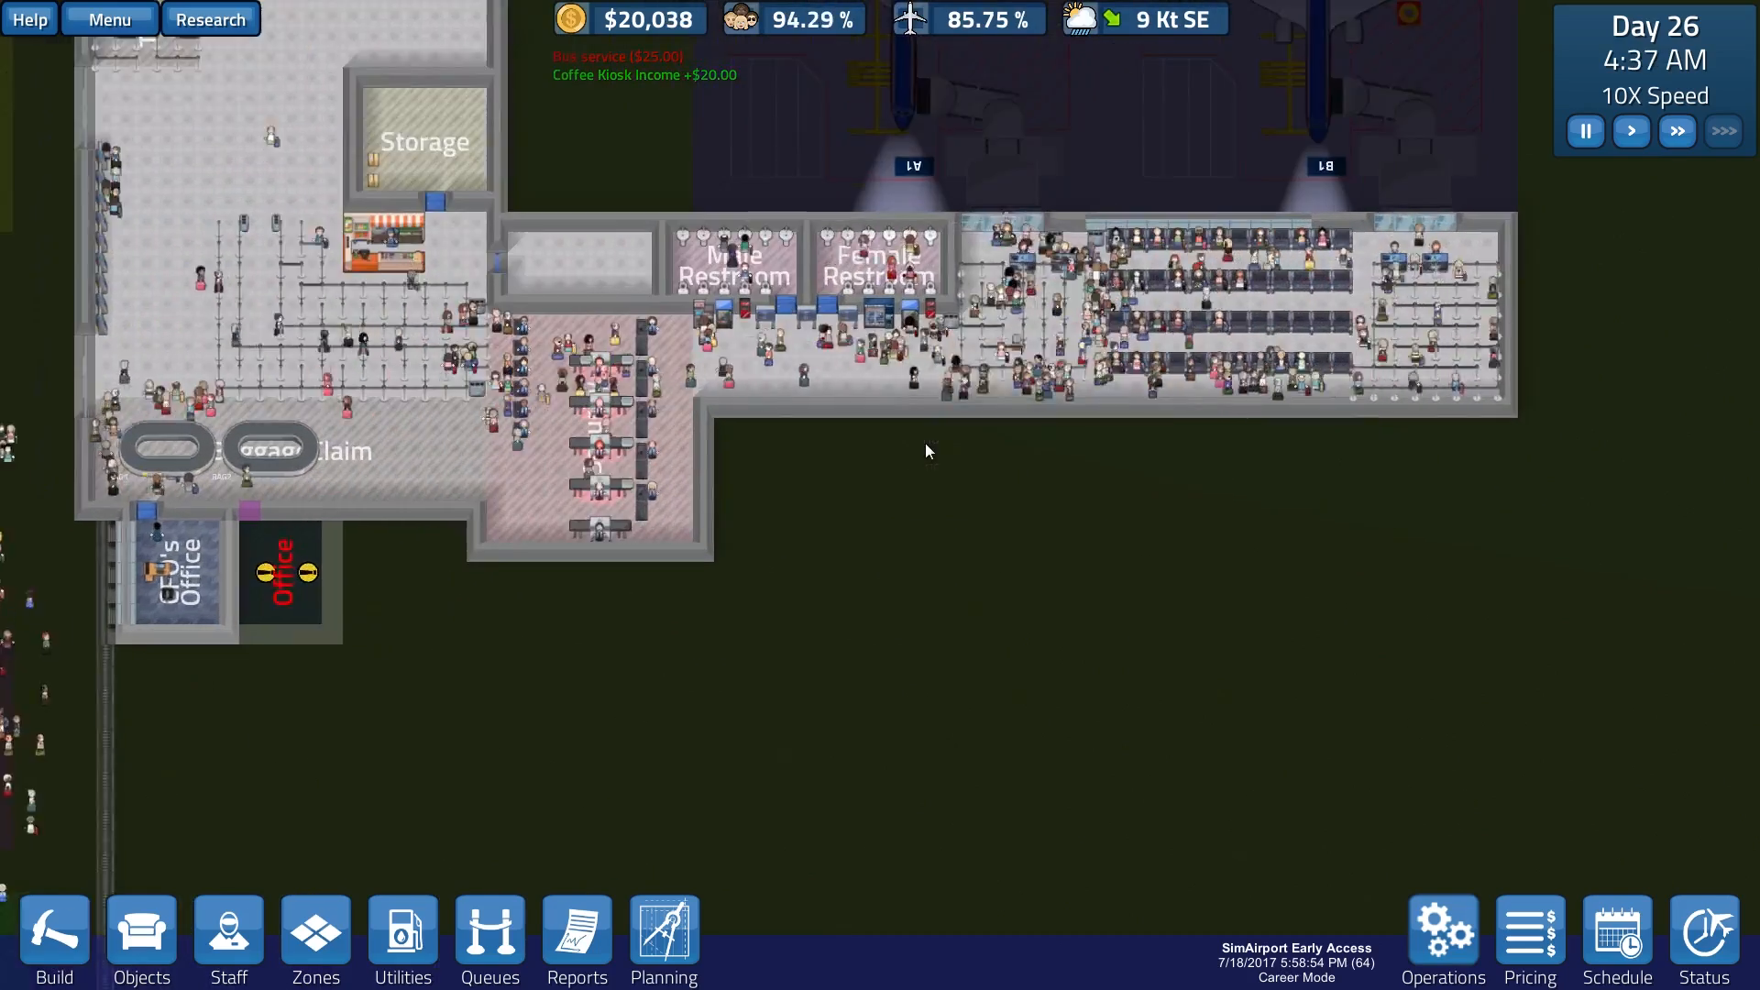
scroll(926, 443, up, 1)
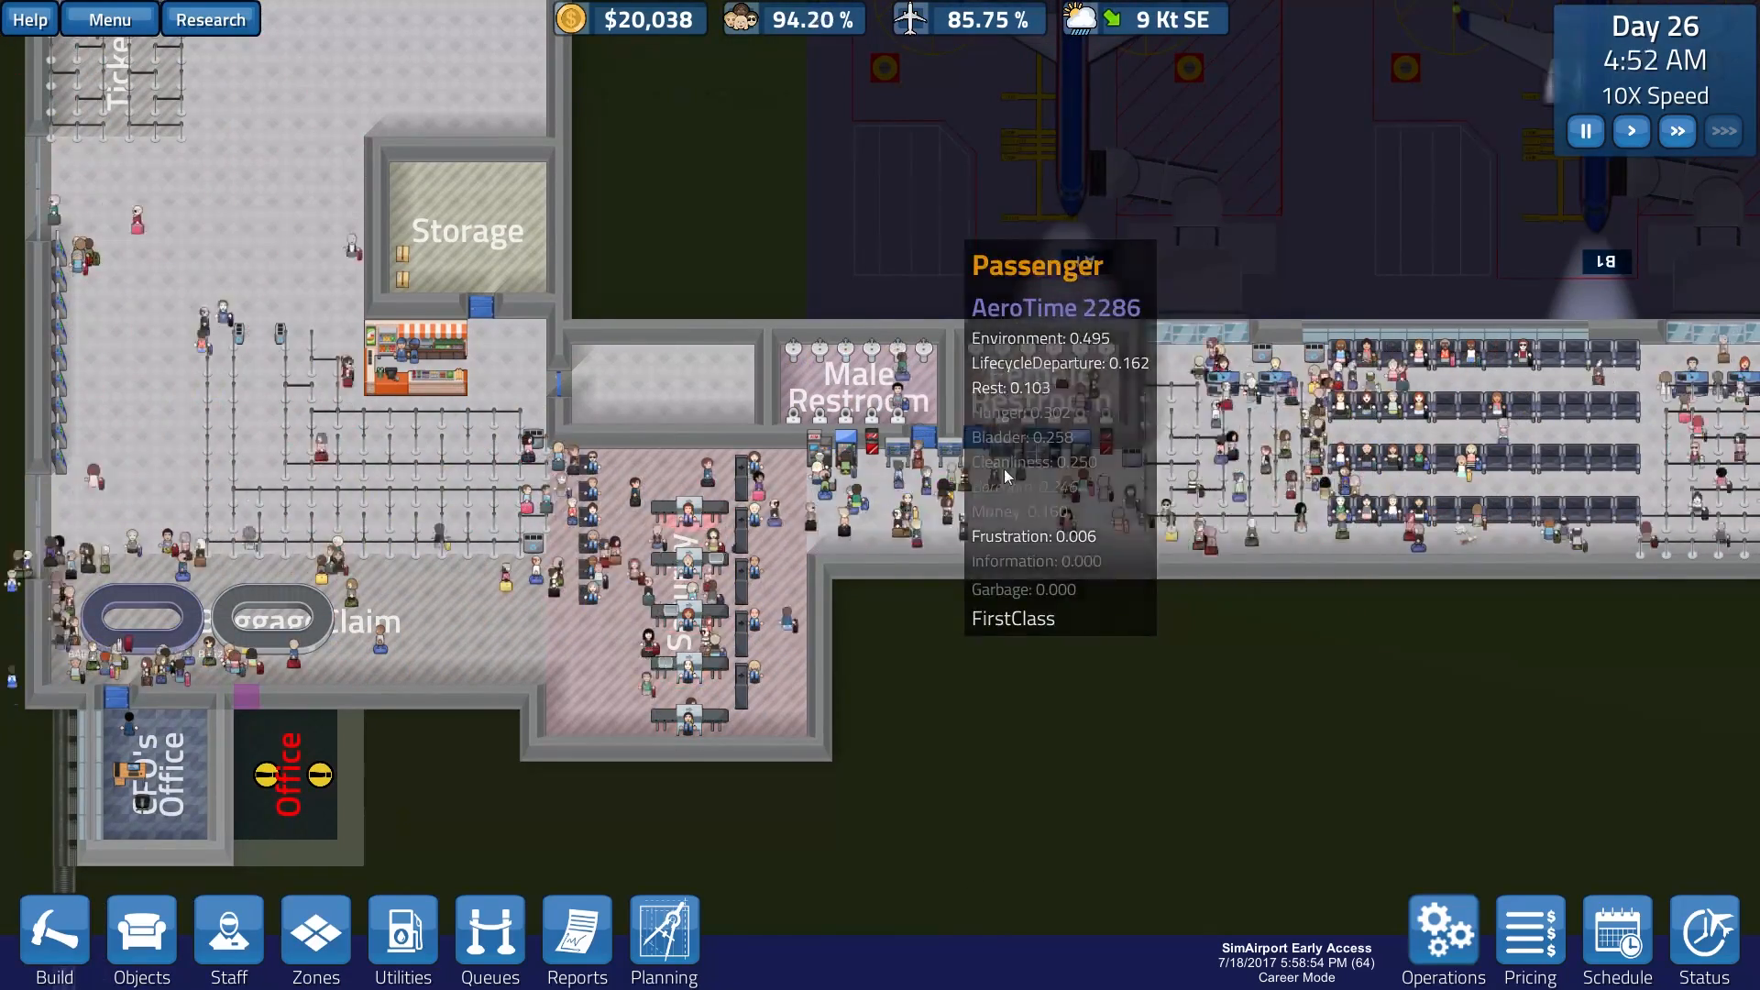
click(59, 954)
click(142, 935)
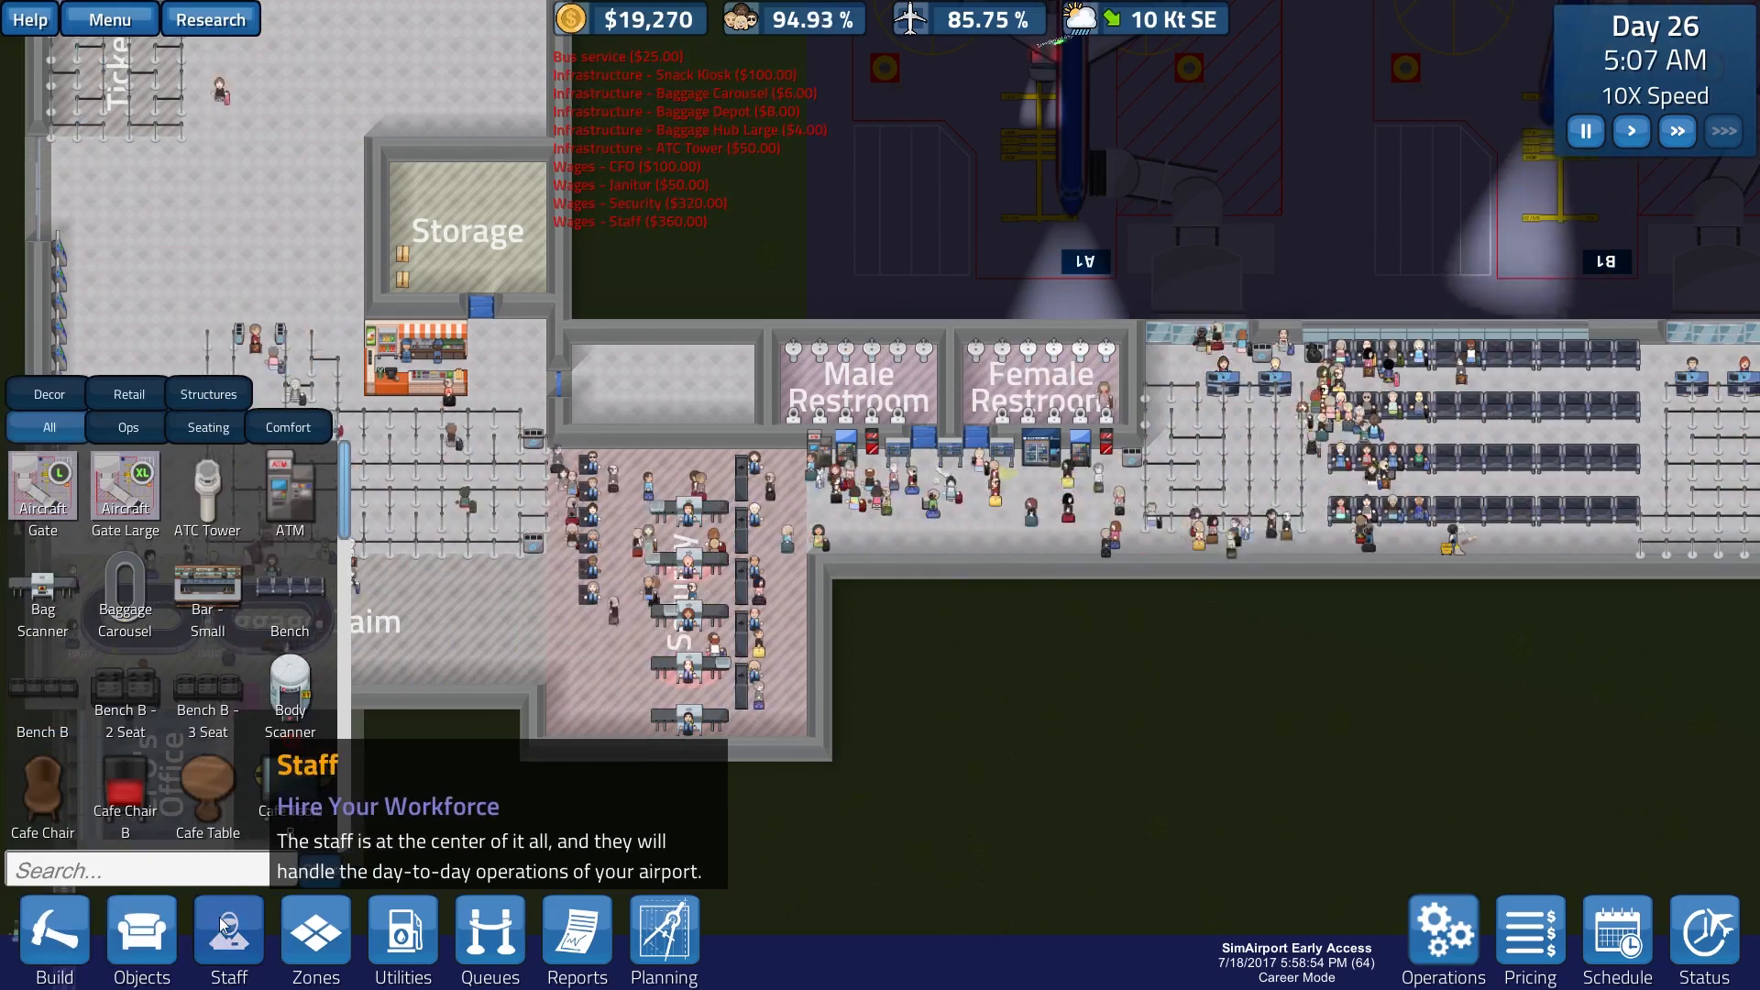
scroll(247, 768, down, 3)
scroll(247, 770, down, 2)
scroll(247, 769, up, 2)
scroll(248, 770, up, 2)
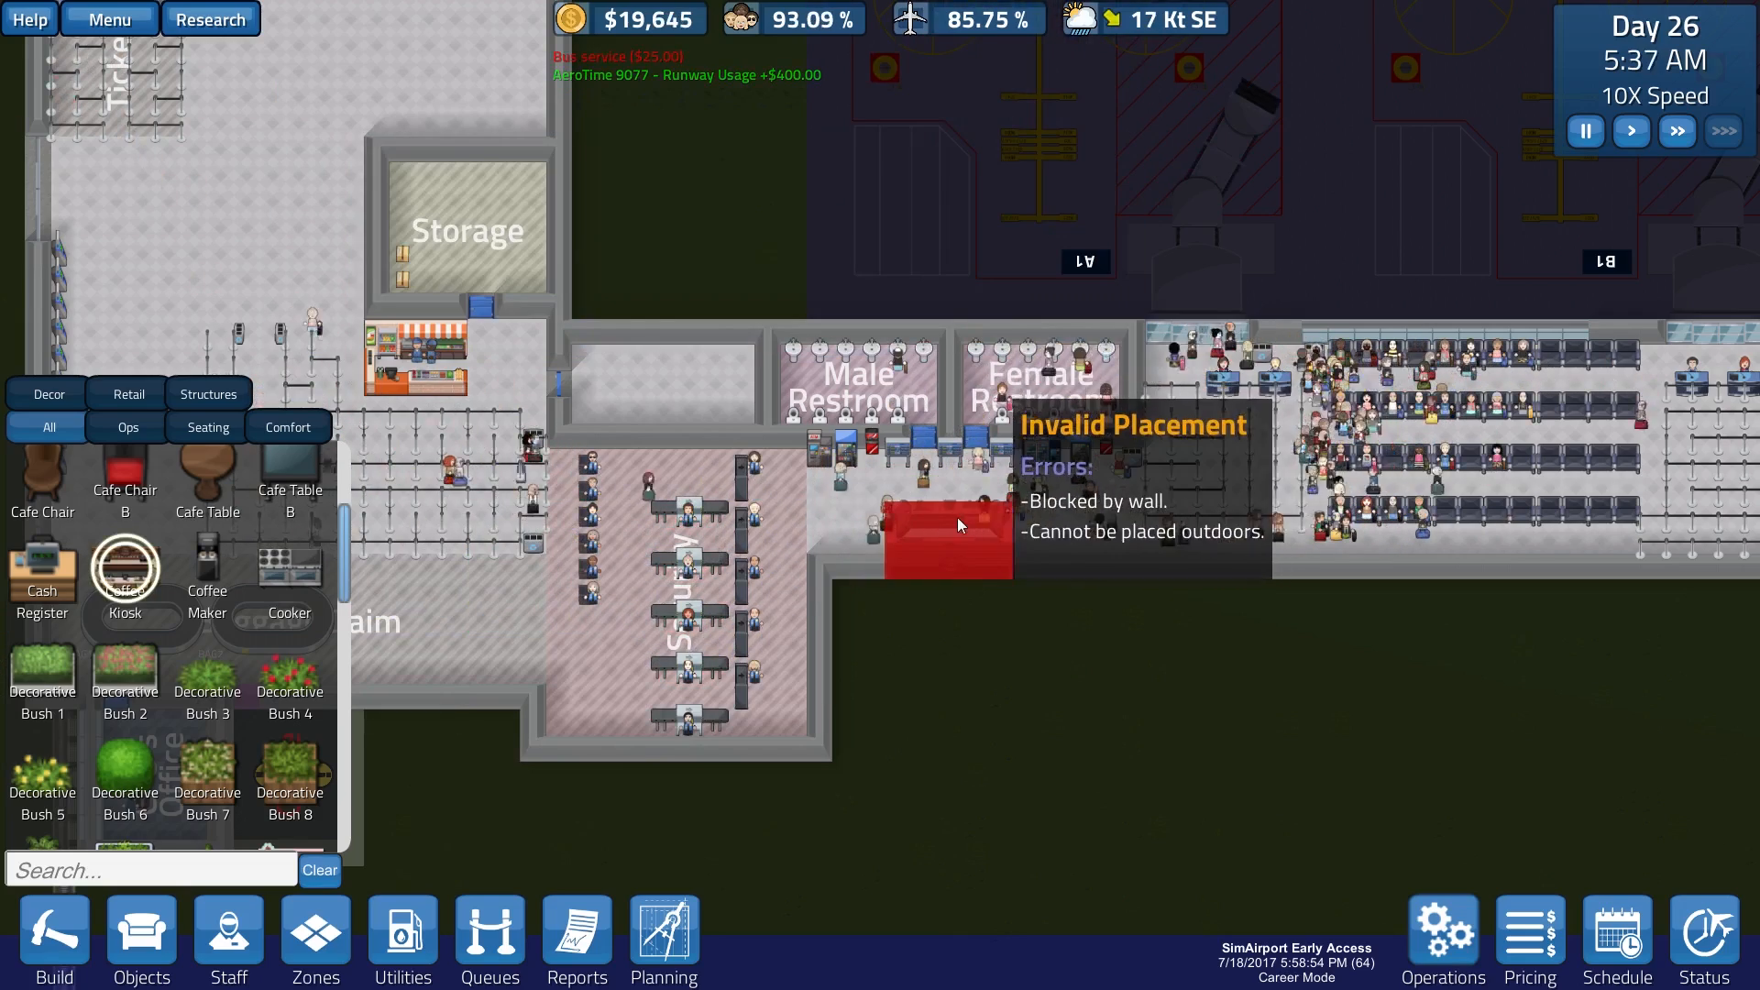
key(d)
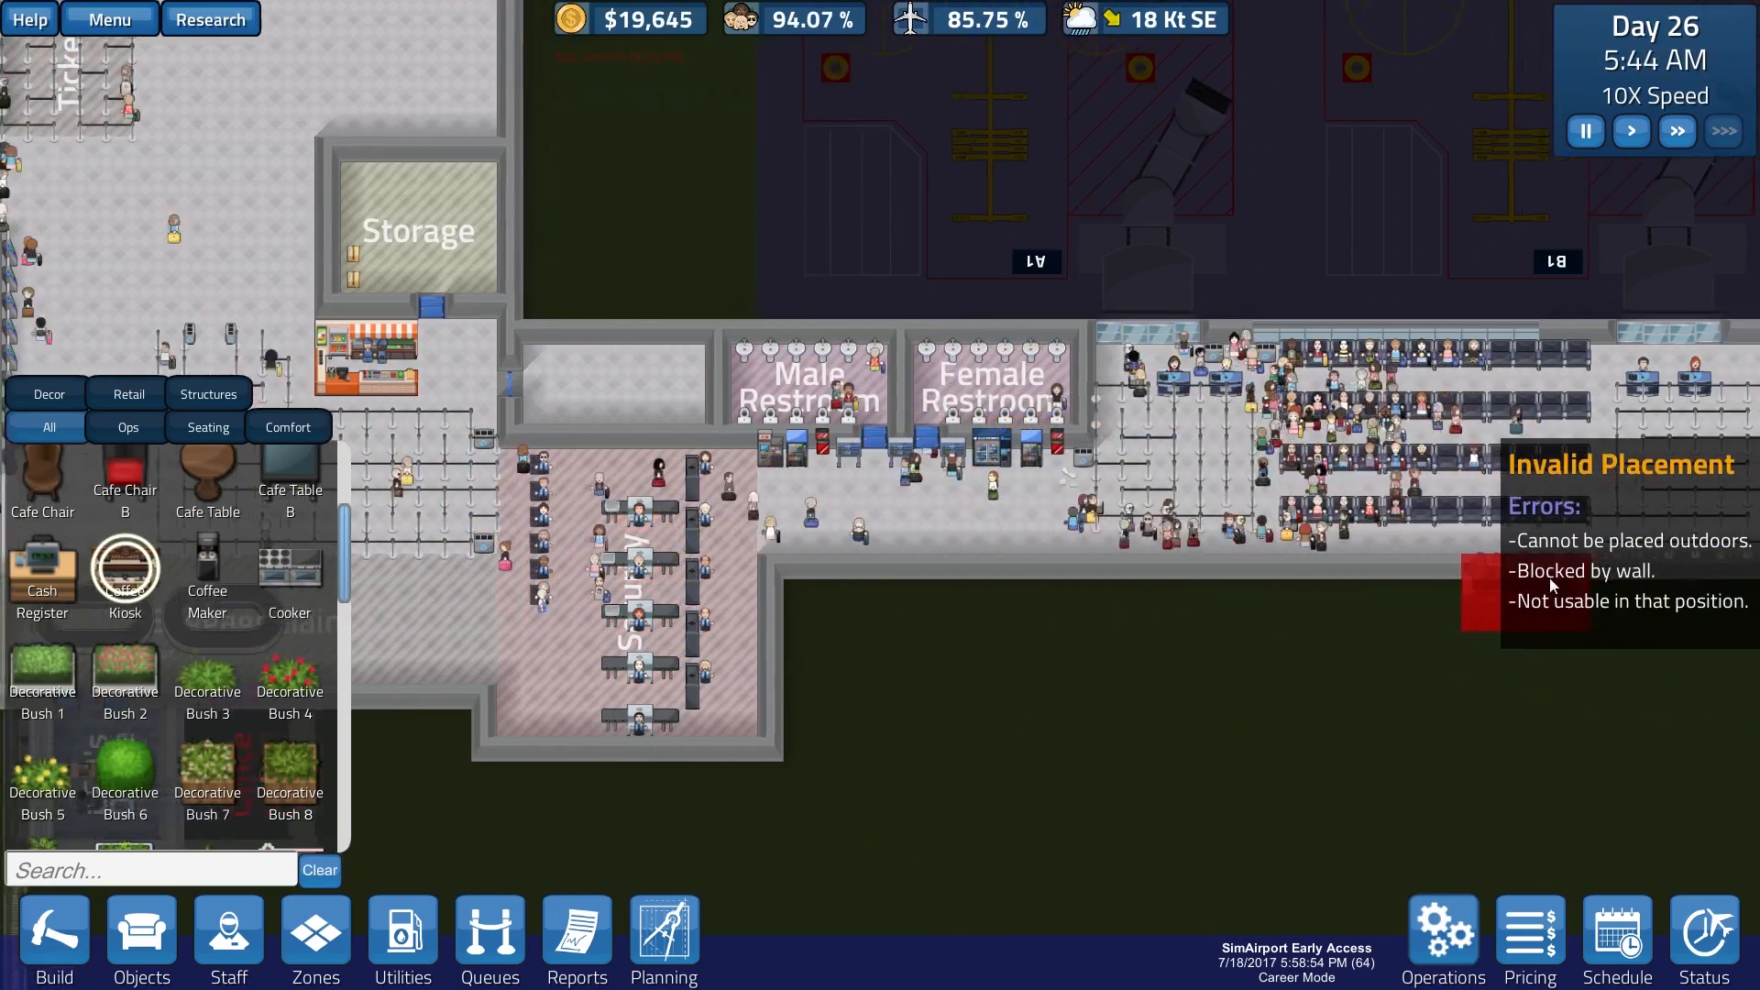
key(d)
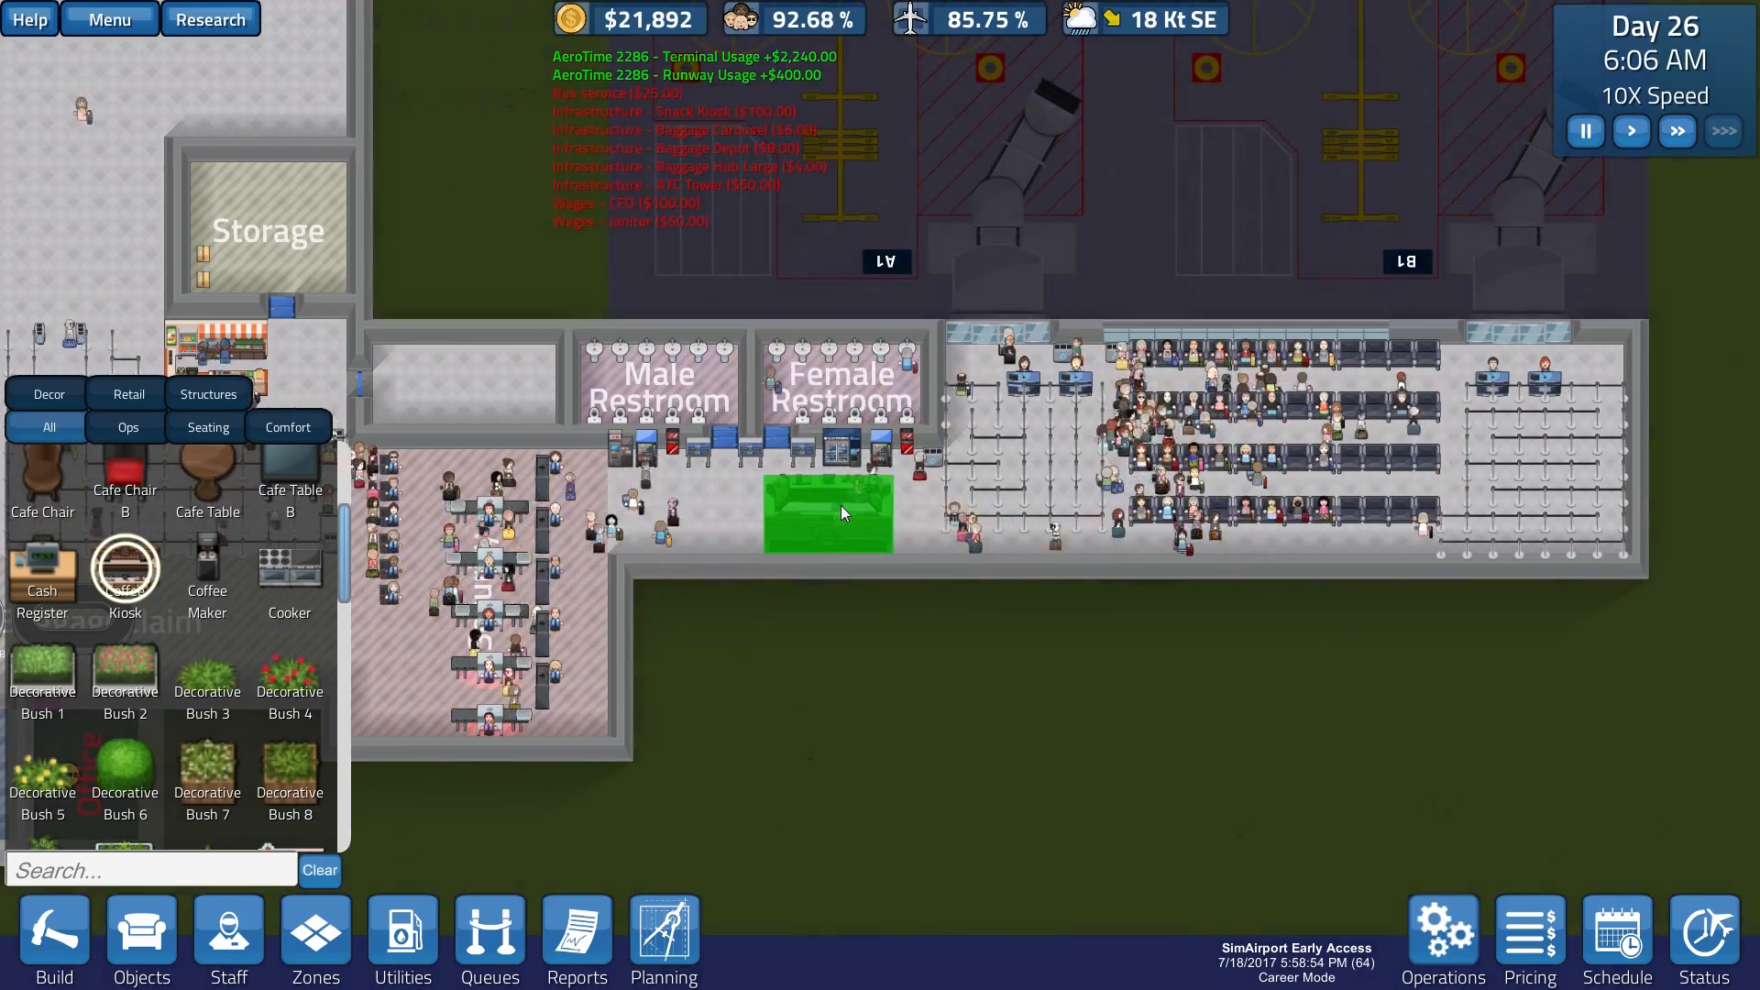
right_click(841, 514)
key(a)
key(s)
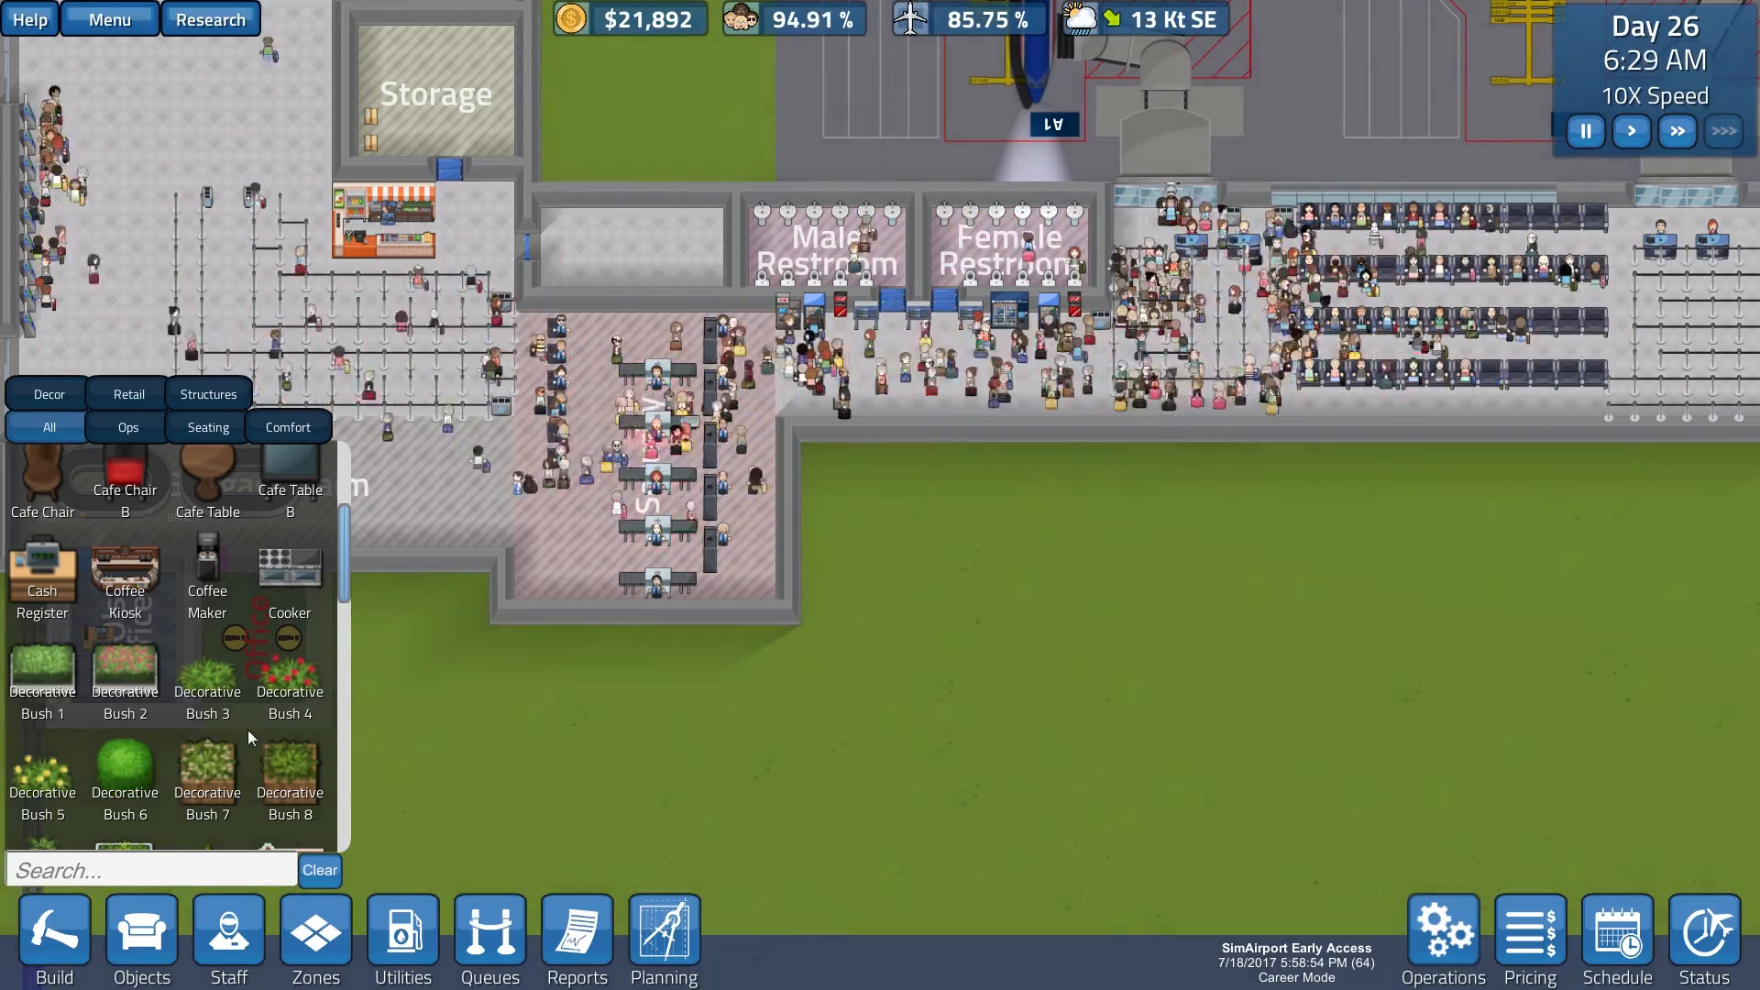
scroll(225, 737, down, 3)
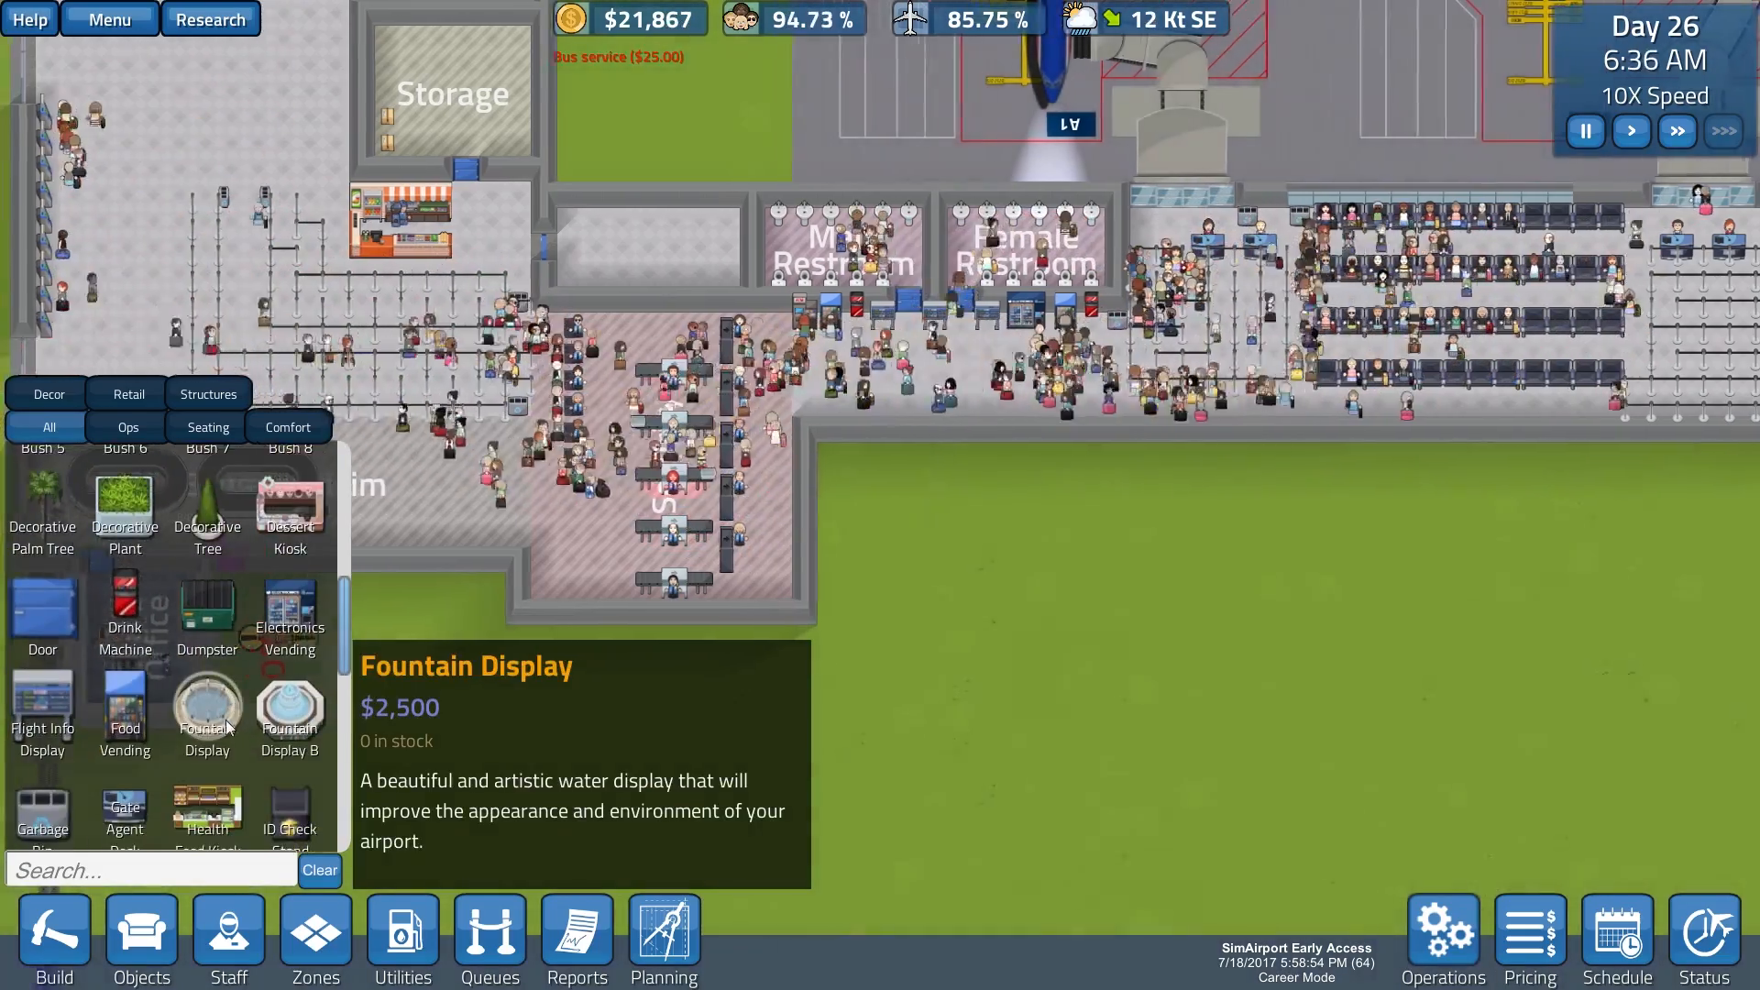
scroll(222, 715, up, 2)
scroll(208, 674, up, 2)
scroll(194, 627, up, 2)
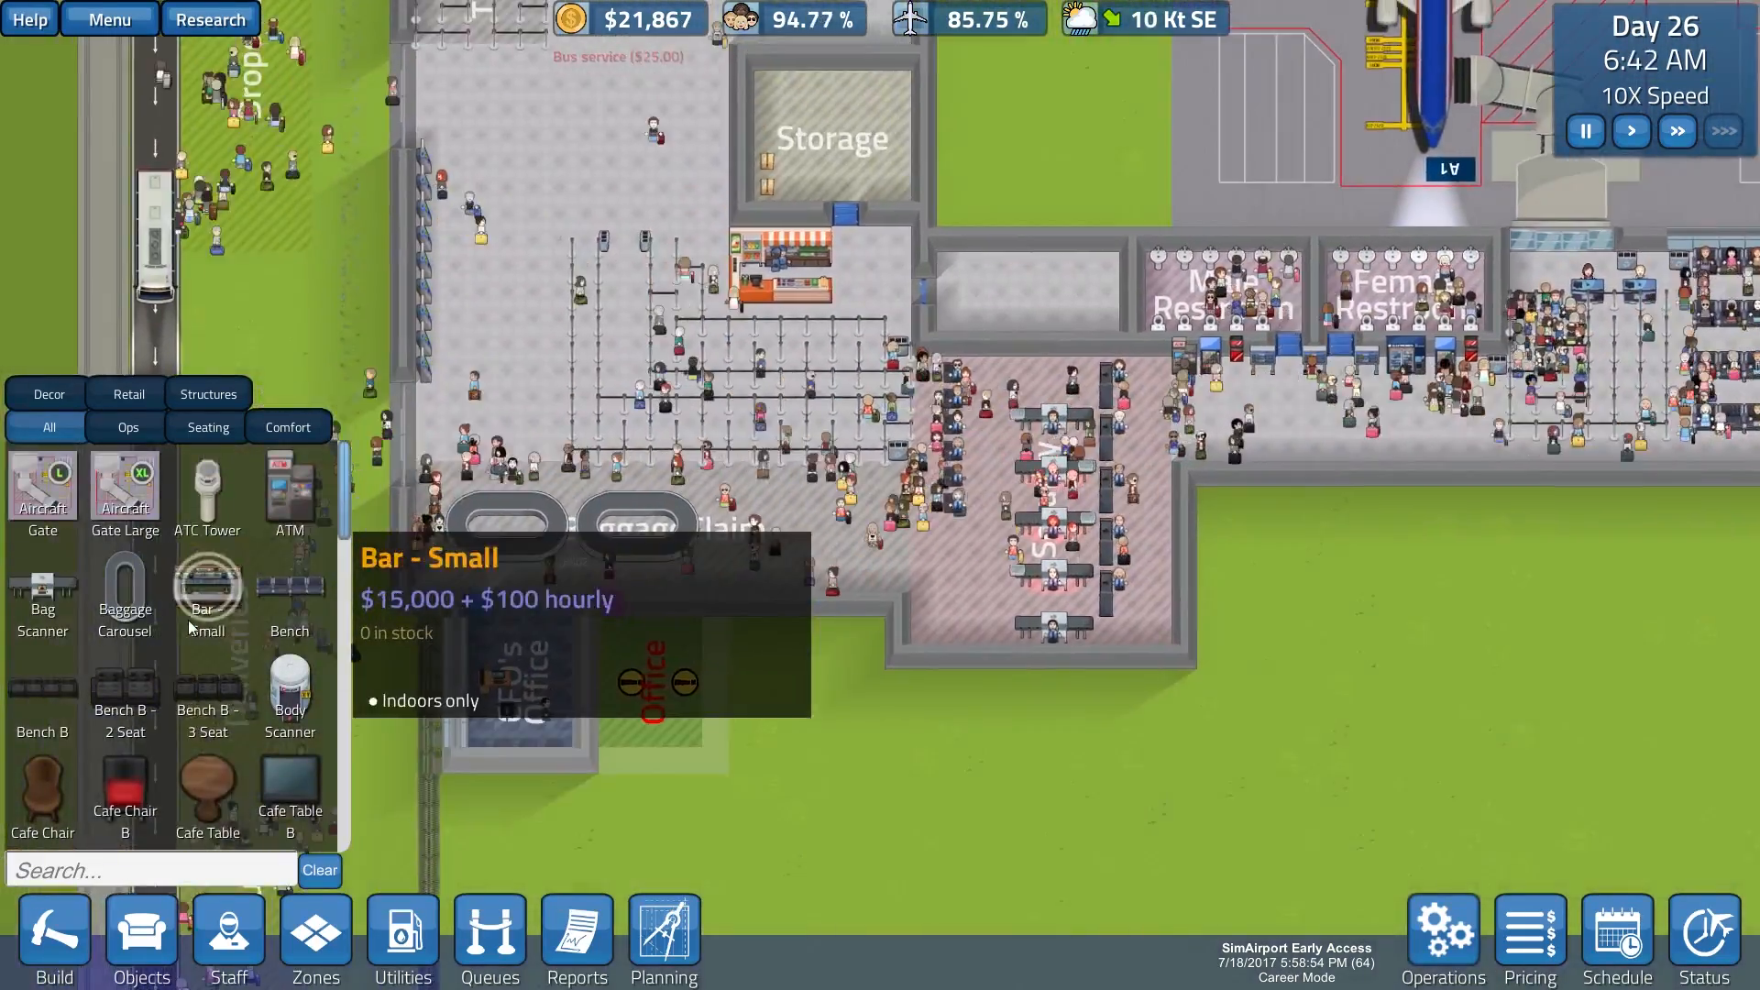
click(289, 489)
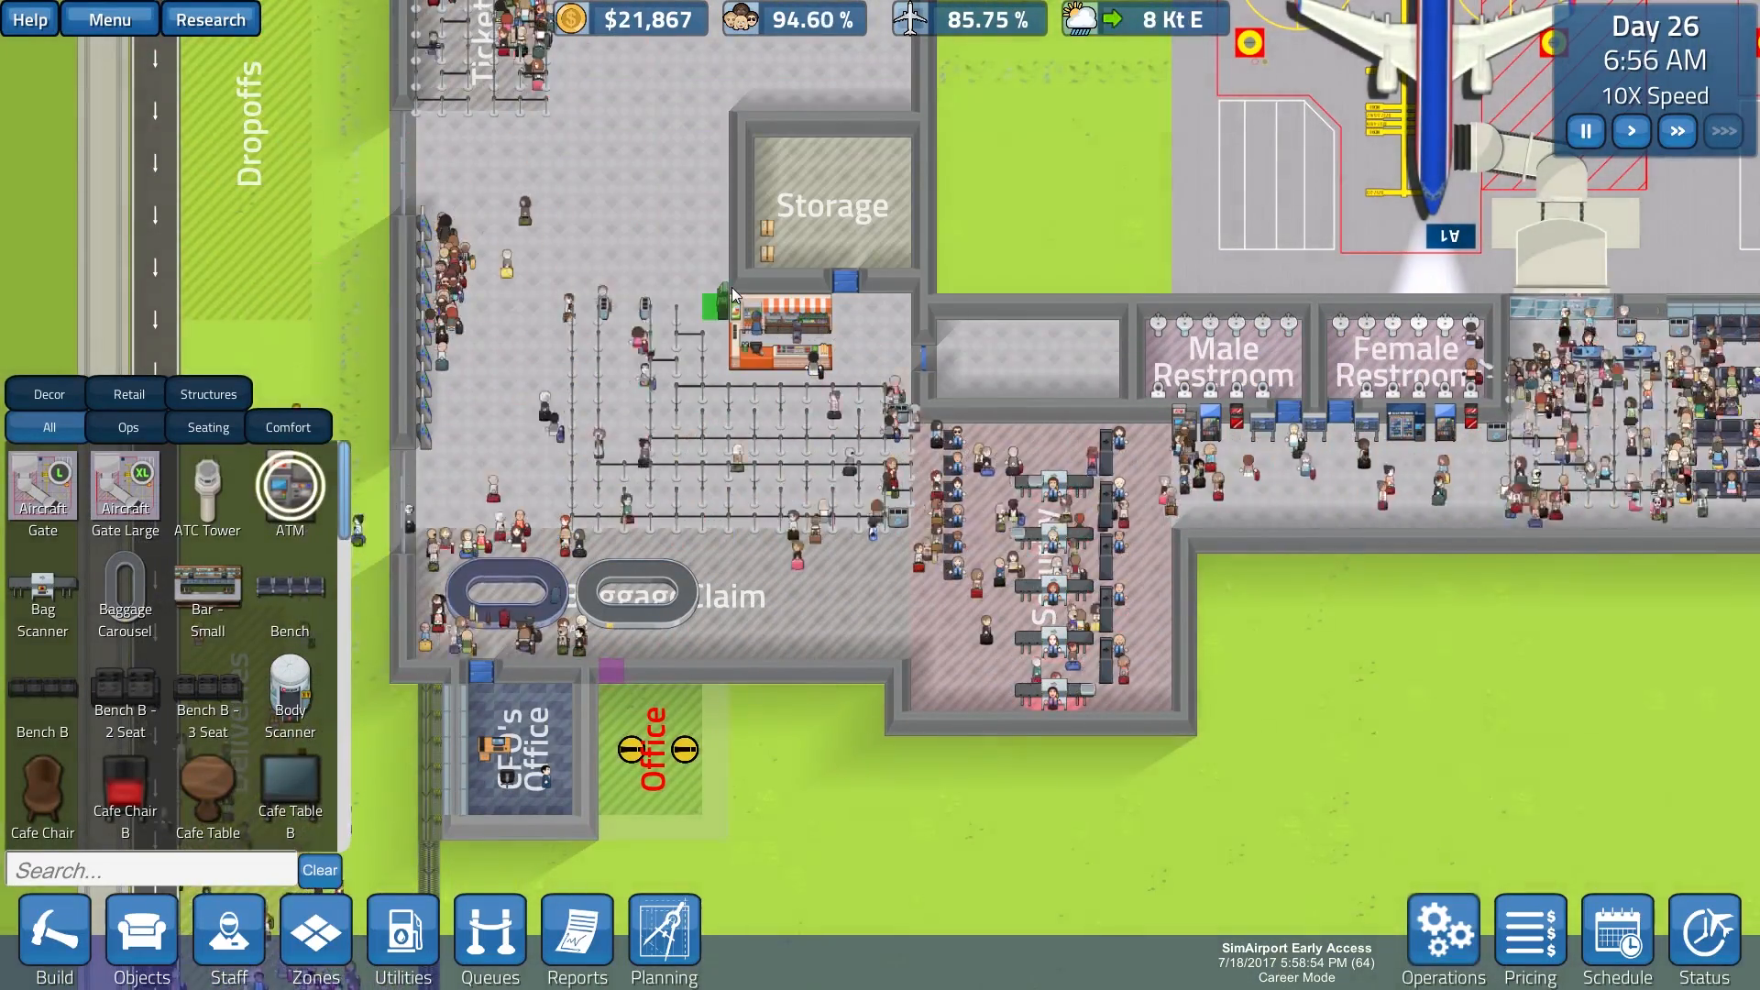
right_click(1057, 239)
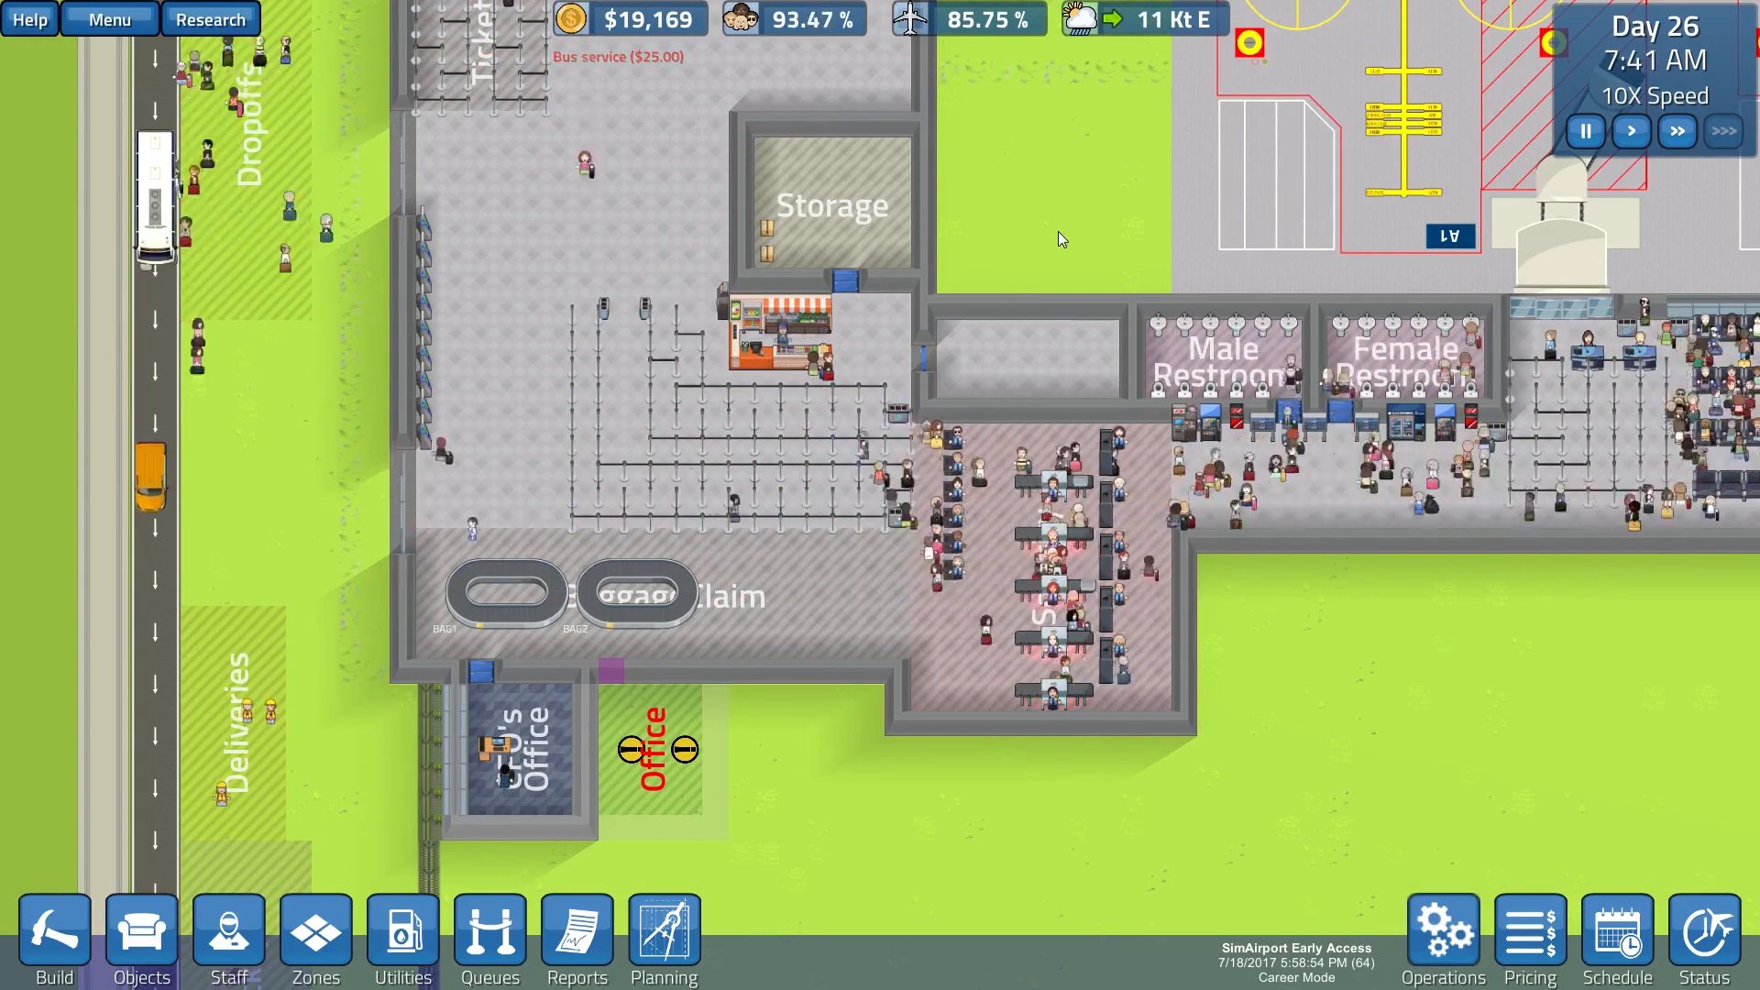
key(d)
key(d)
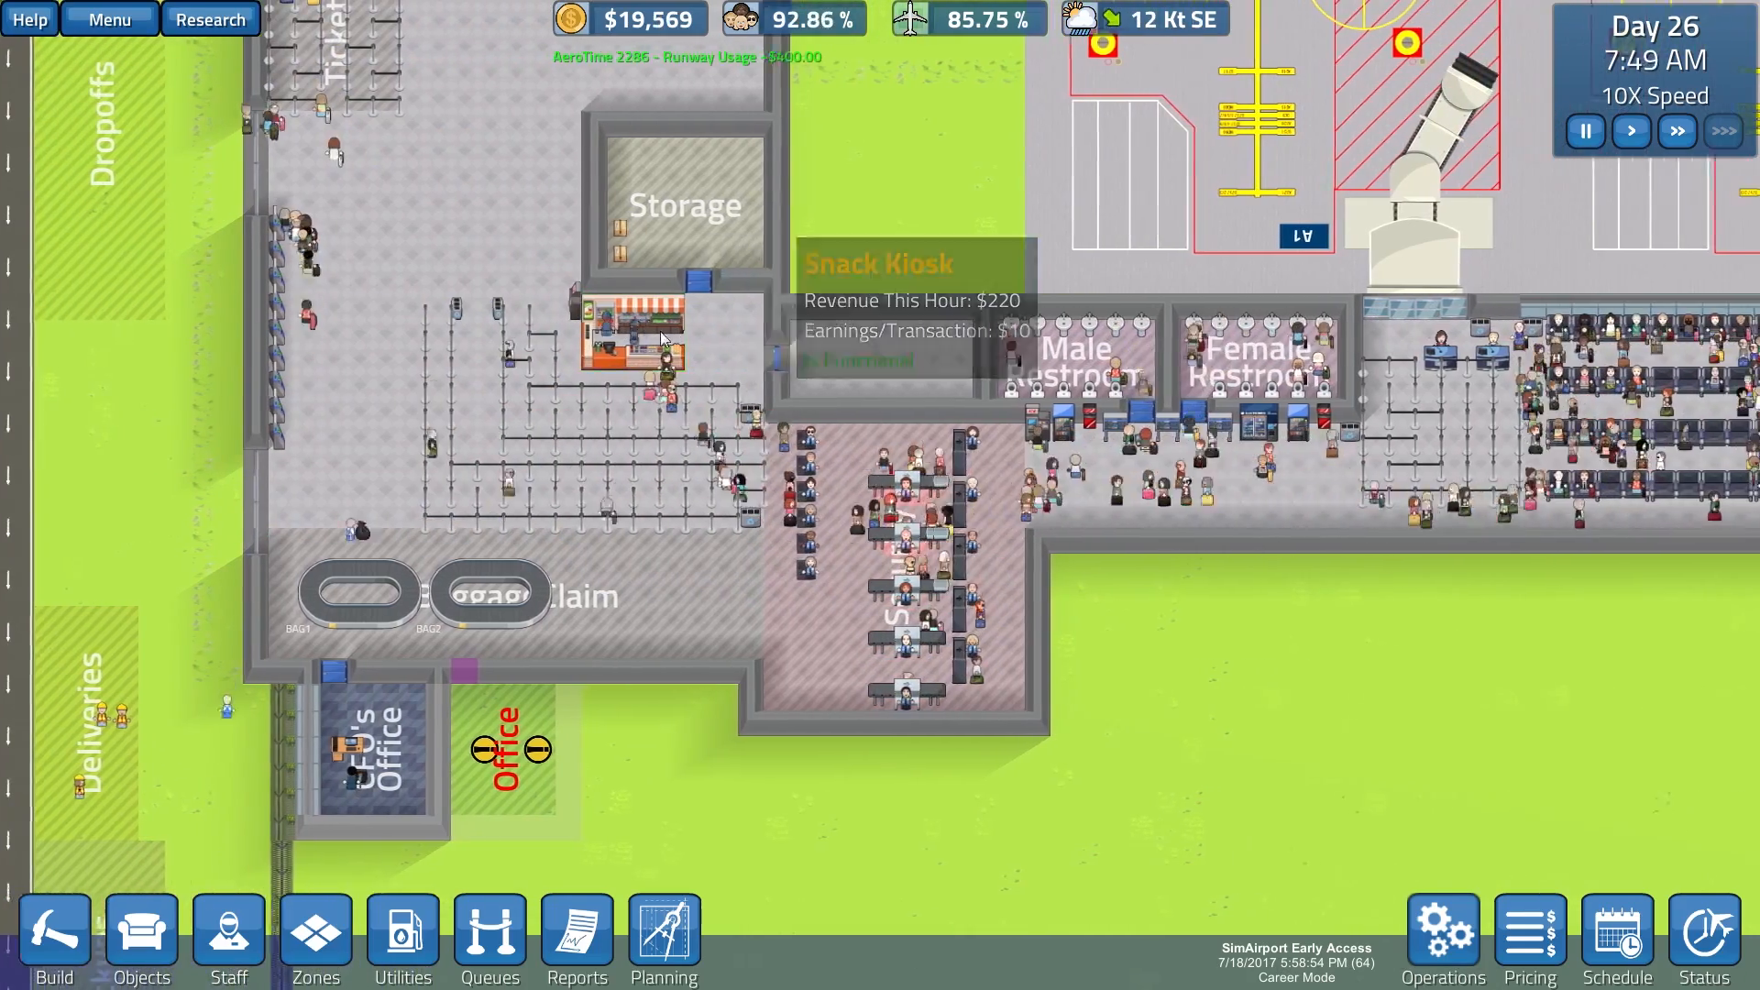
key(d)
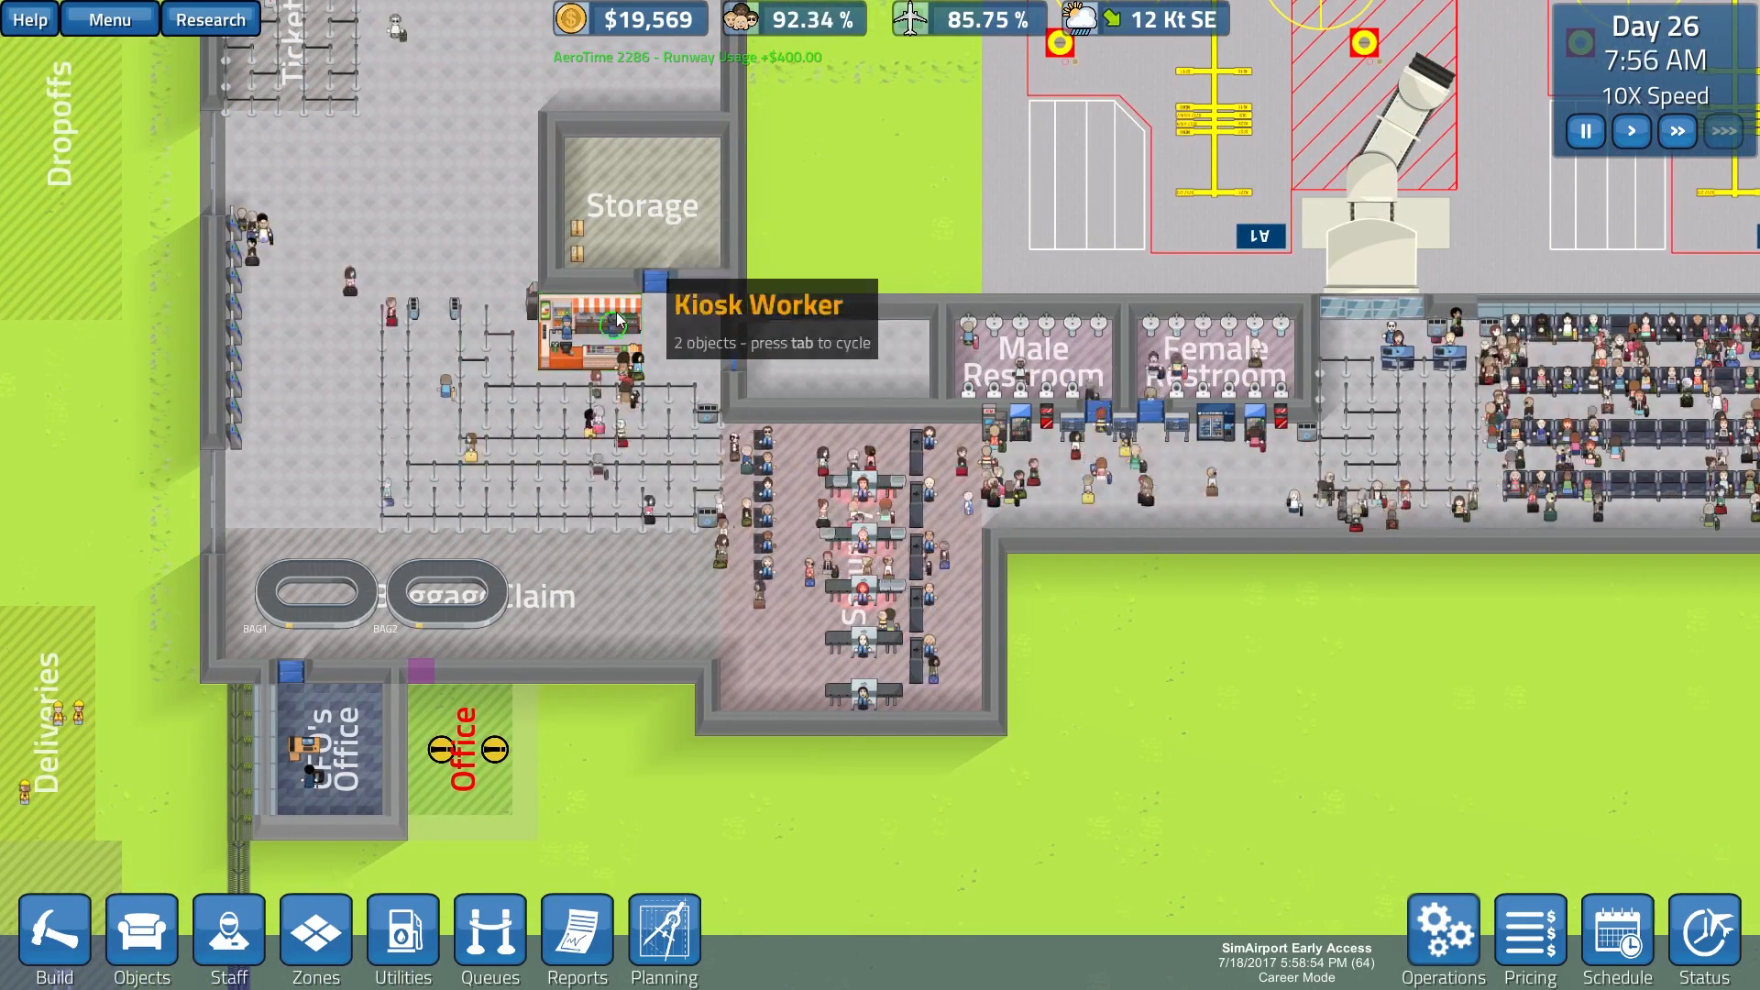
key(d)
key(s)
scroll(1099, 521, down, 1)
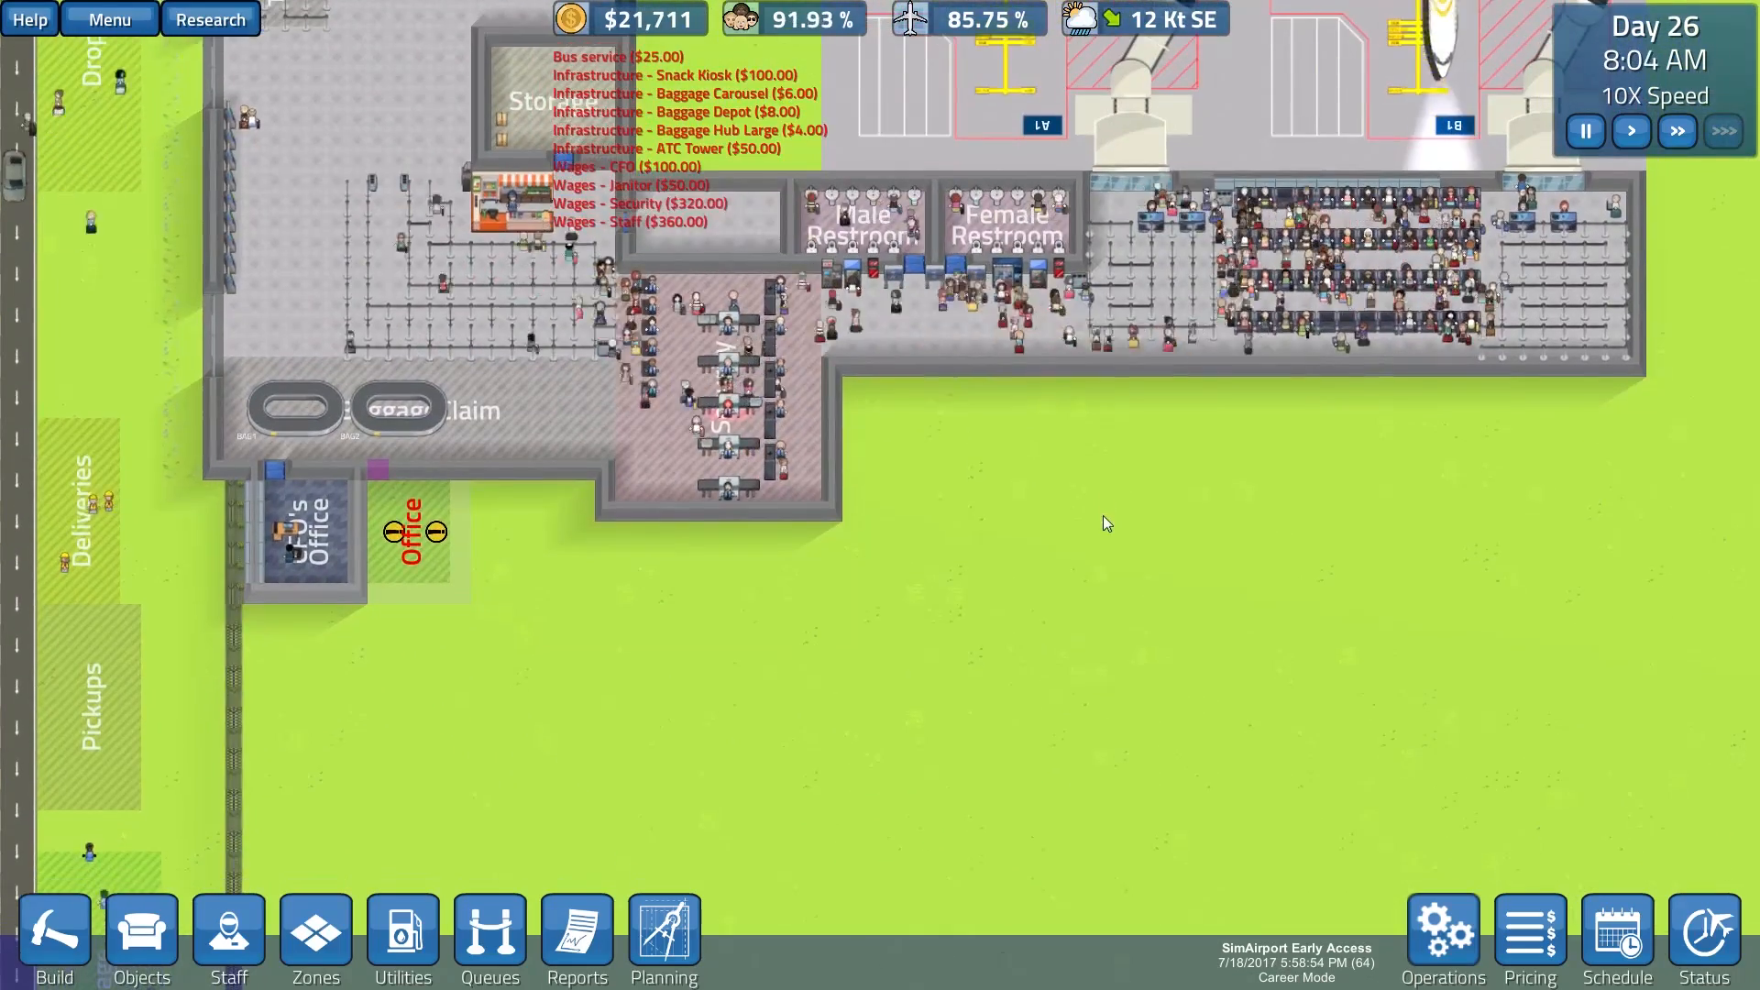
scroll(1107, 524, down, 1)
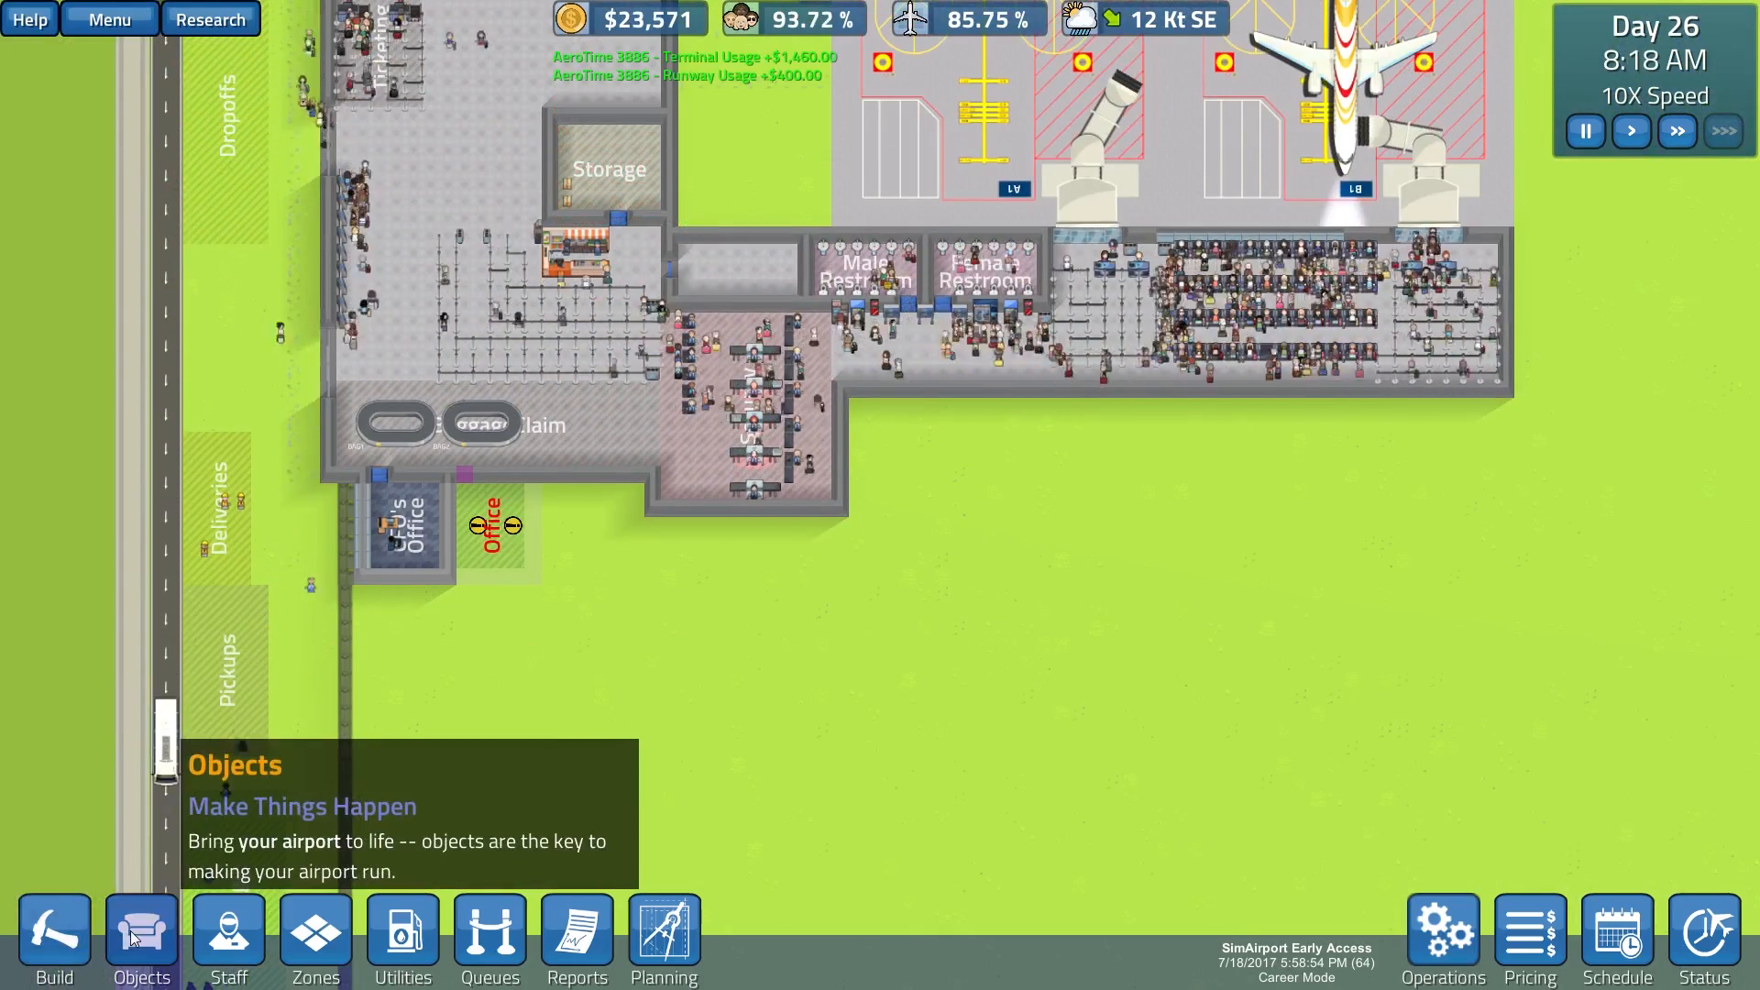
click(206, 19)
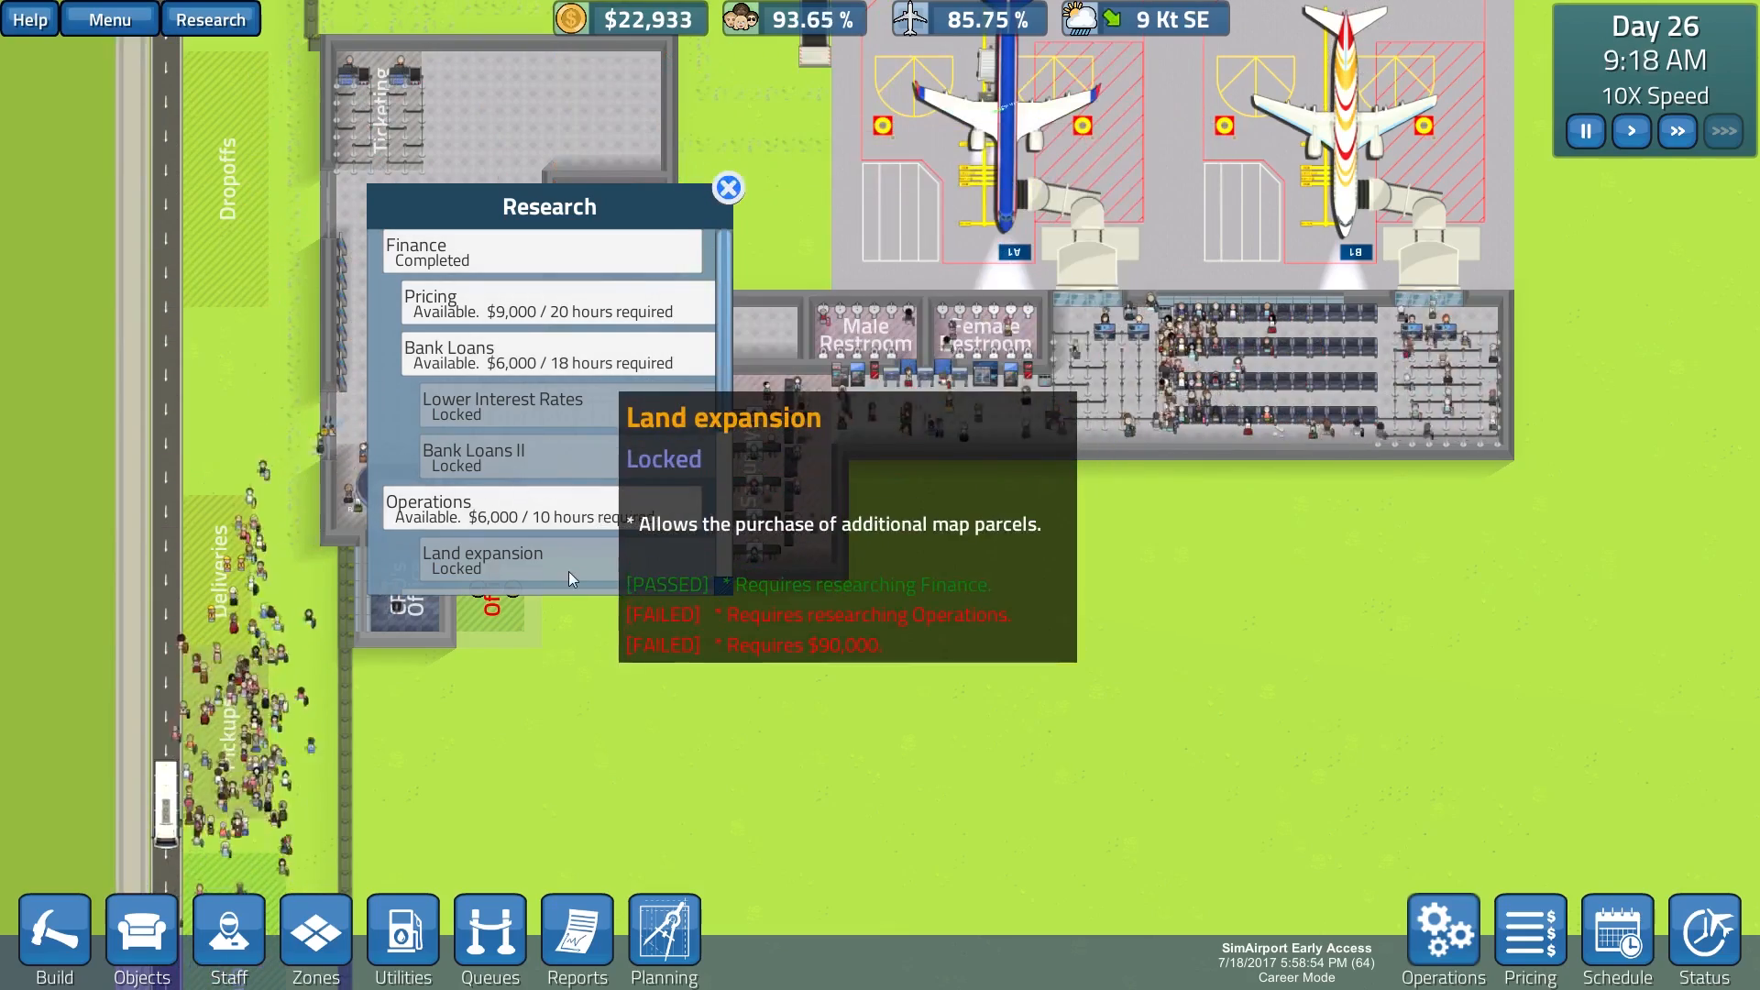
click(728, 187)
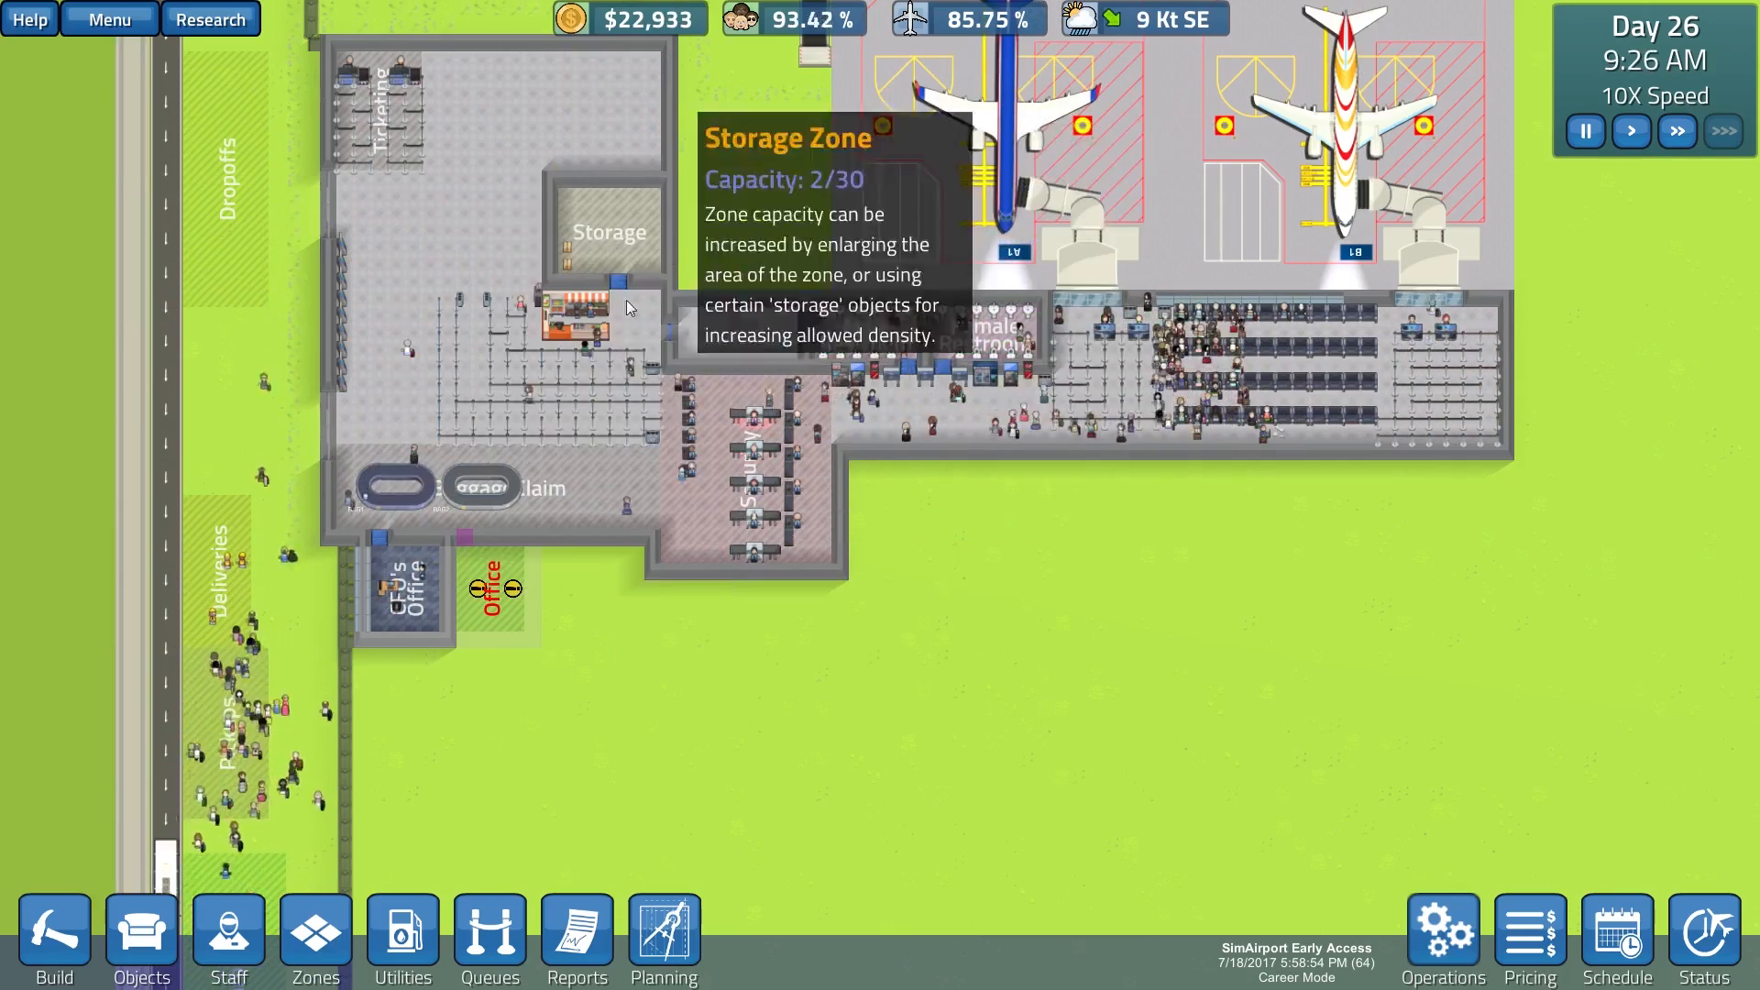
scroll(613, 330, down, 3)
scroll(542, 439, up, 2)
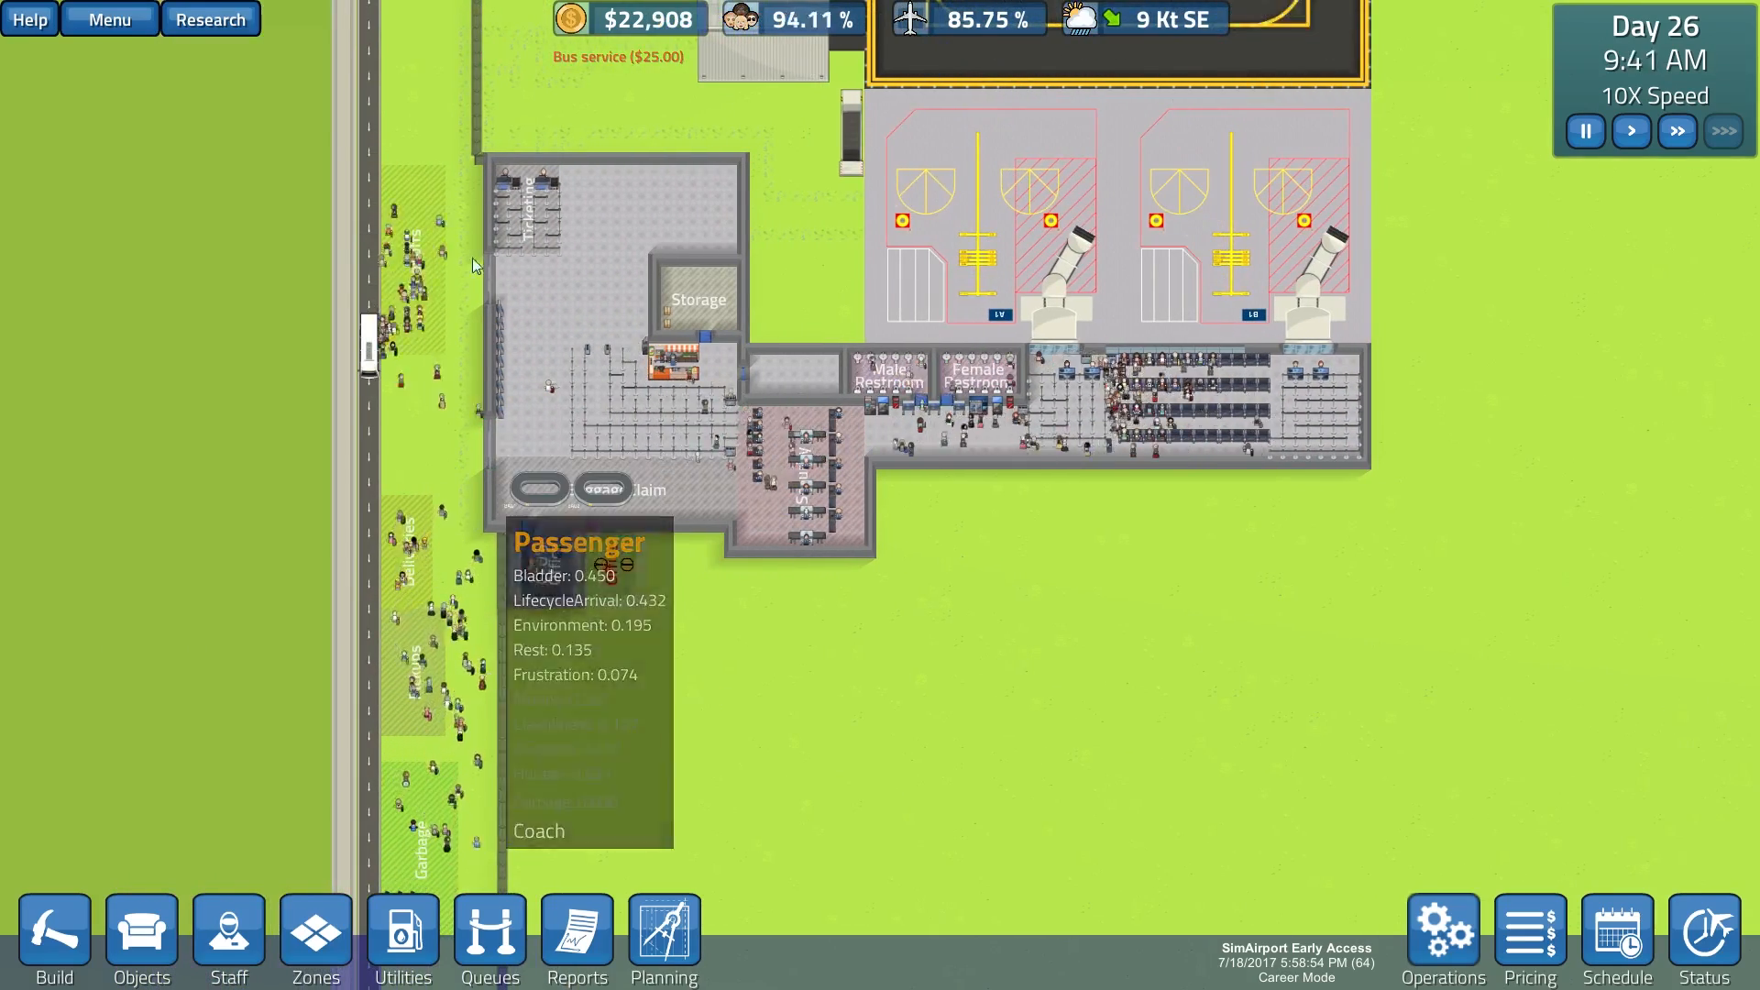
click(210, 19)
scroll(568, 416, down, 3)
scroll(621, 428, up, 1)
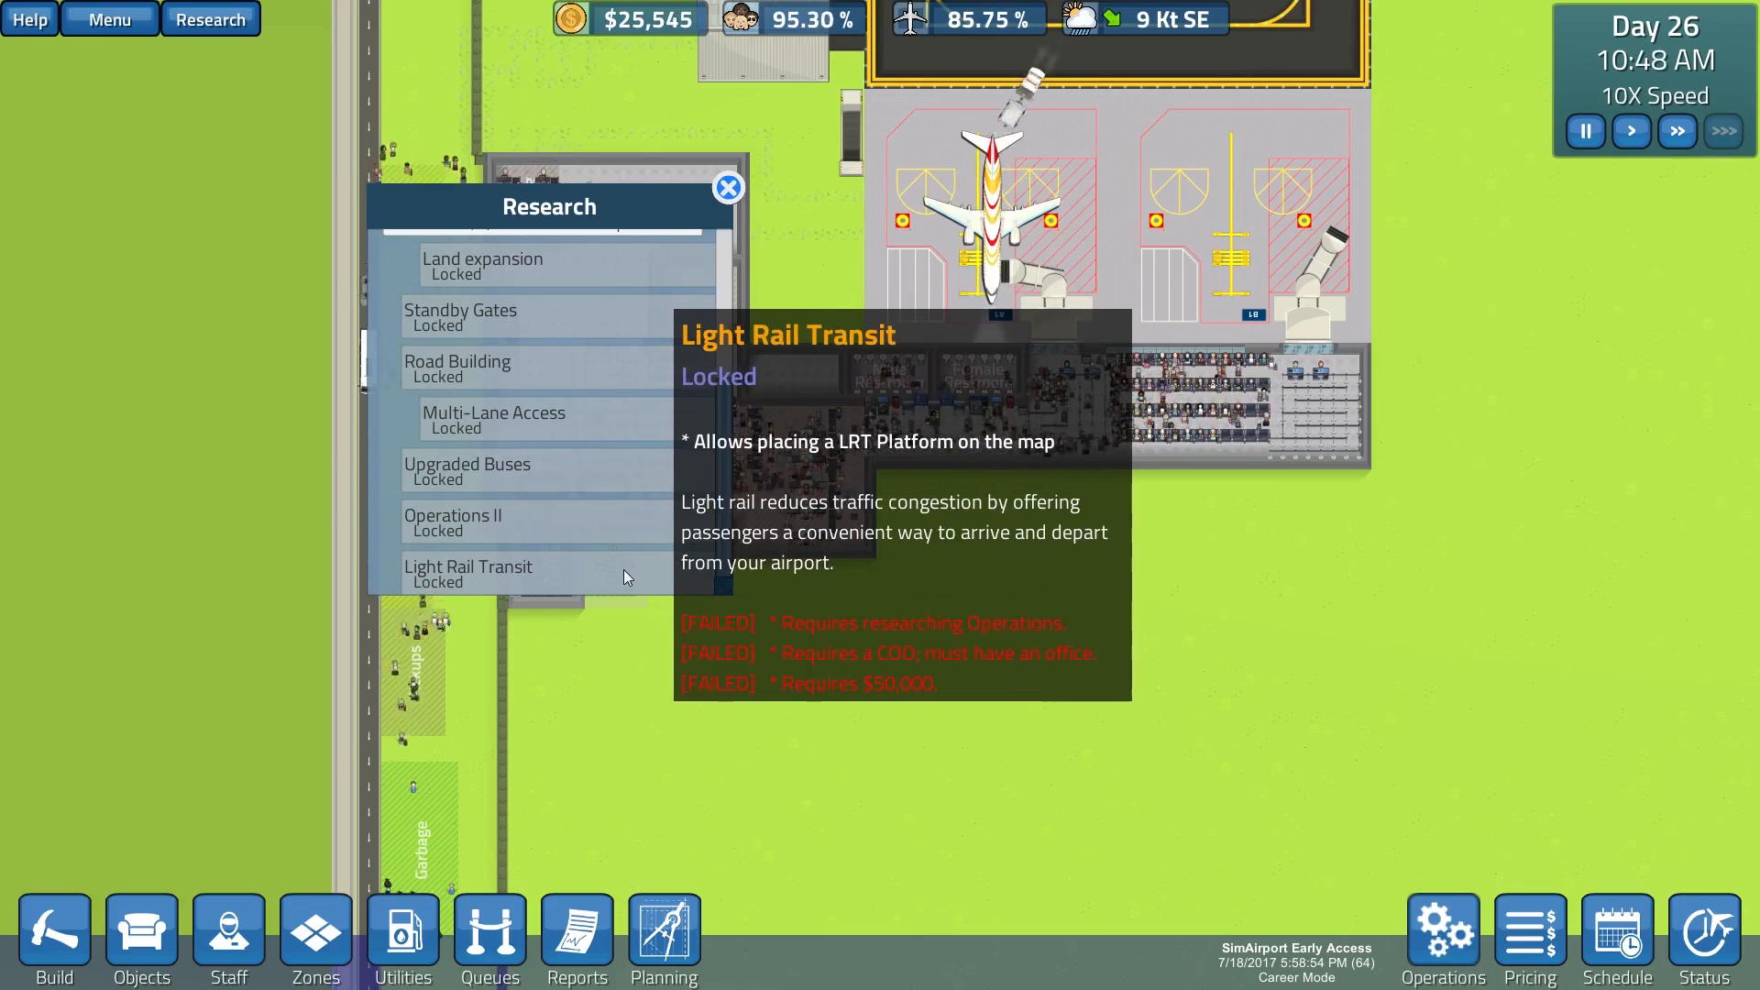
Step: Lay an 11 by 4 foundation extension below the restroom corridor
click(728, 187)
key(s)
key(d)
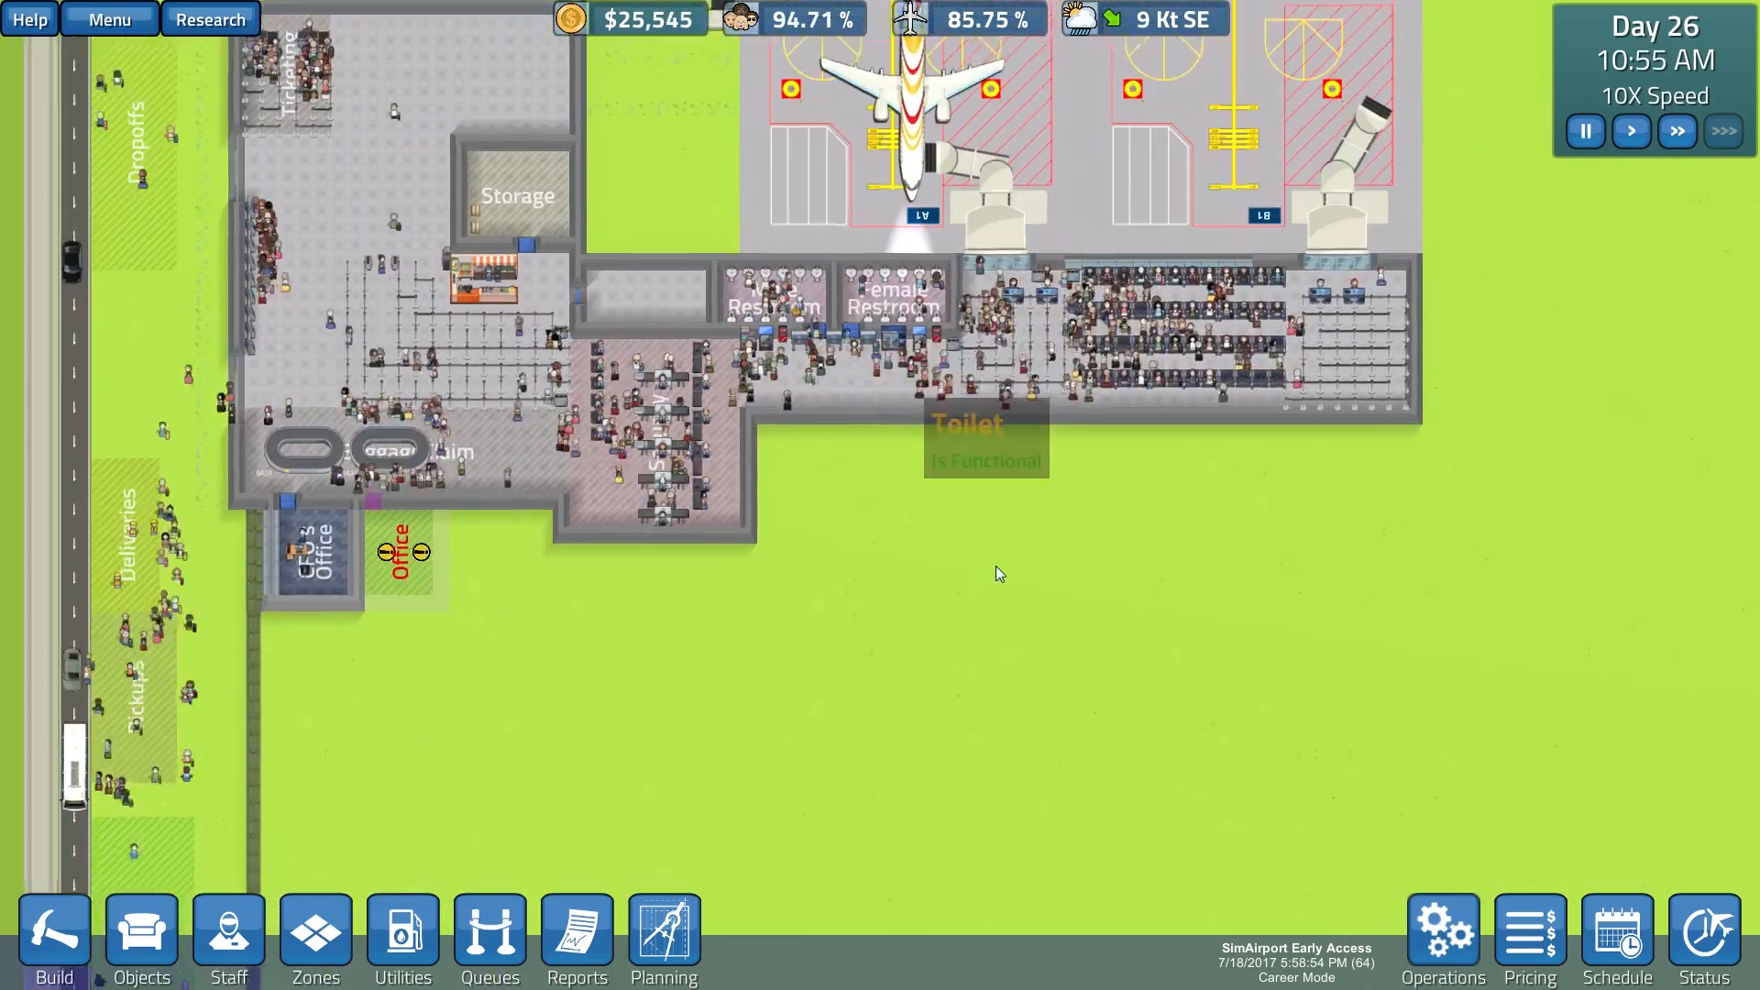
click(56, 933)
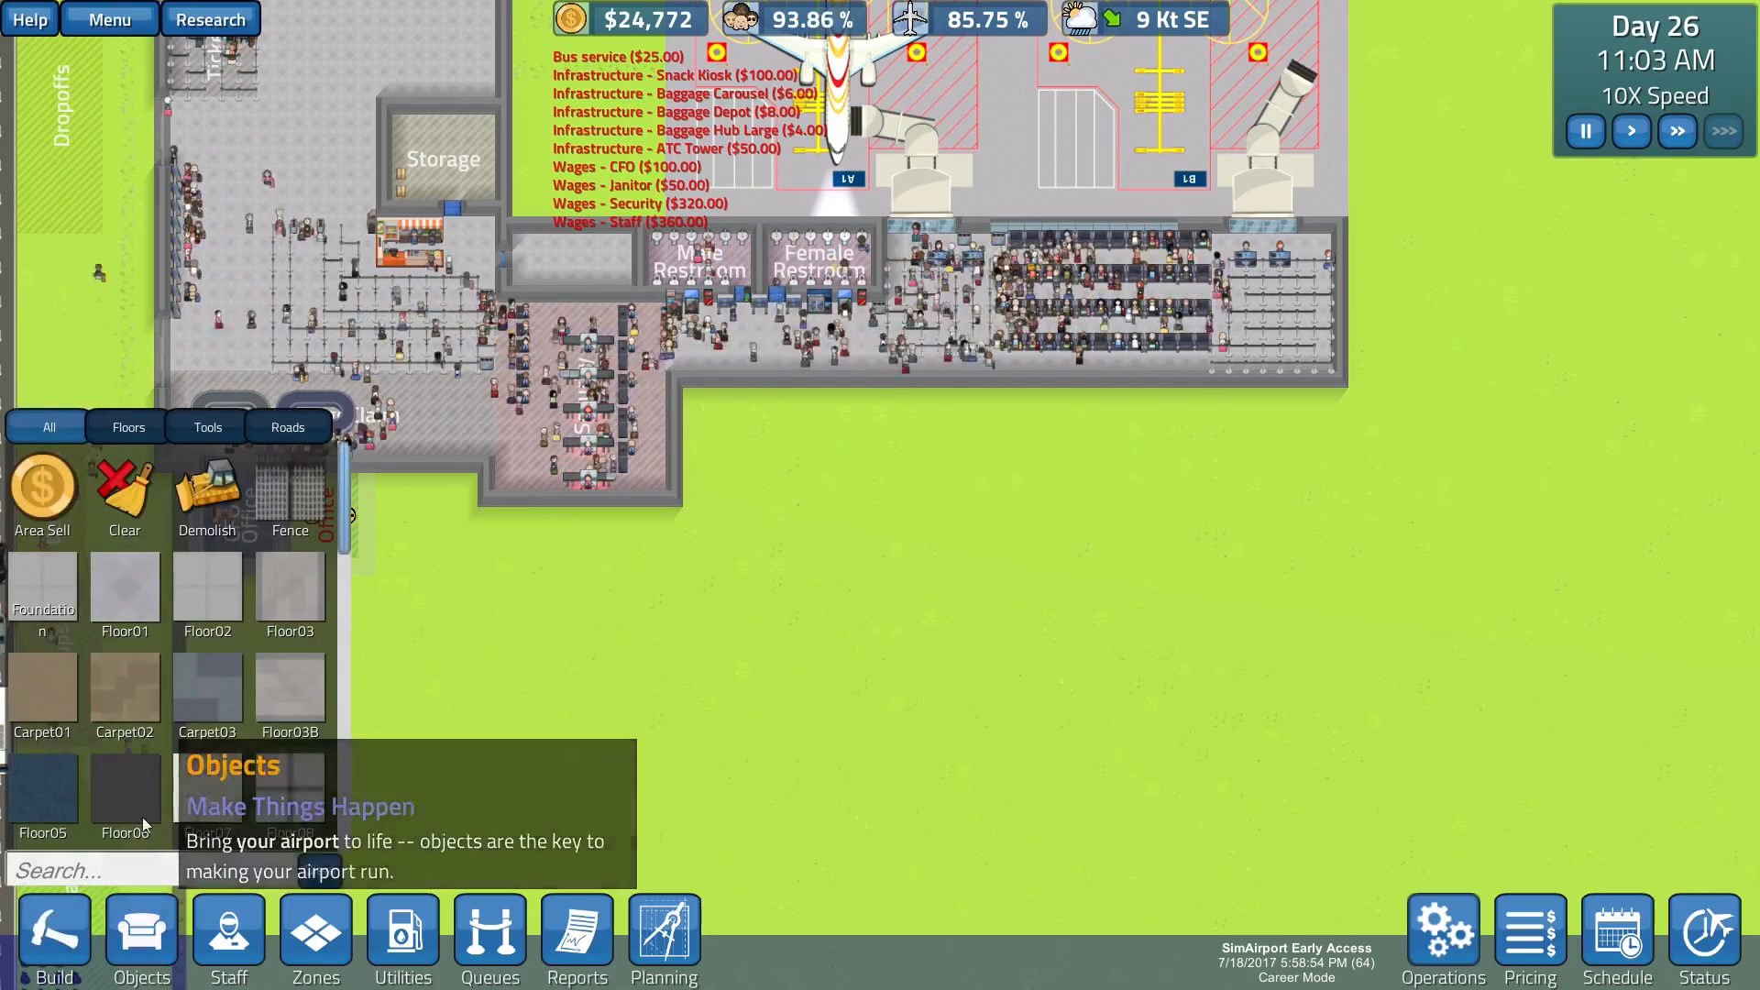
click(56, 596)
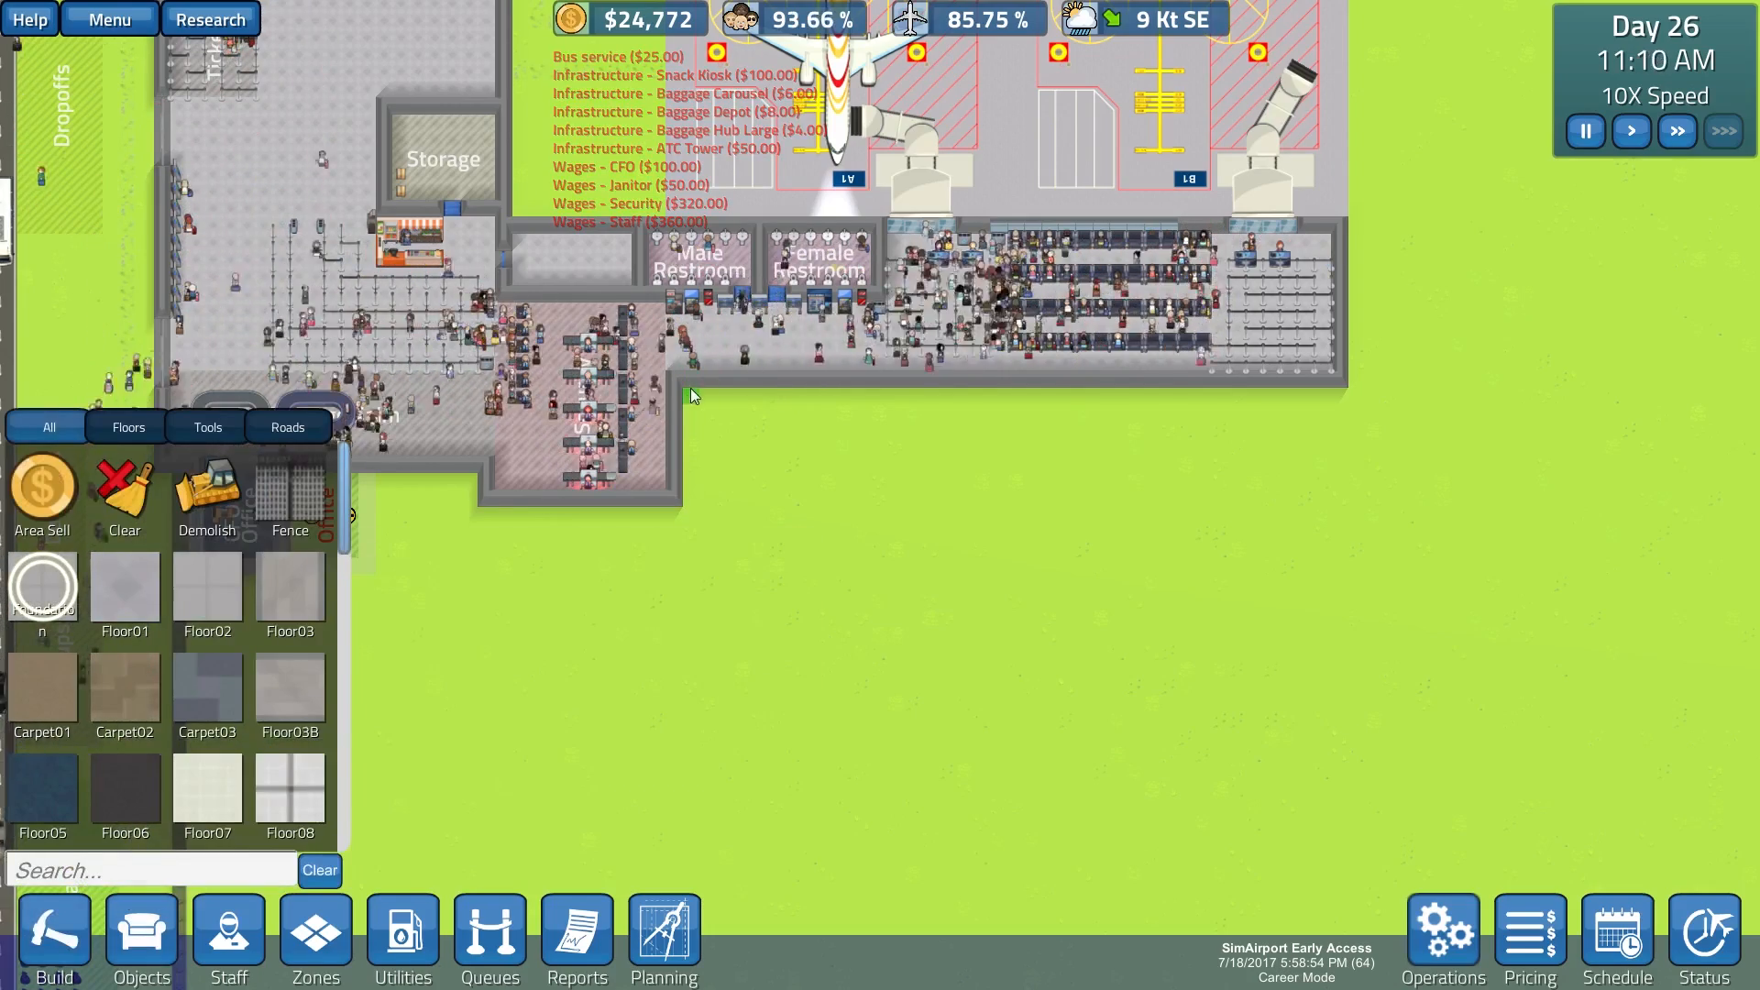
drag(691, 398, 868, 461)
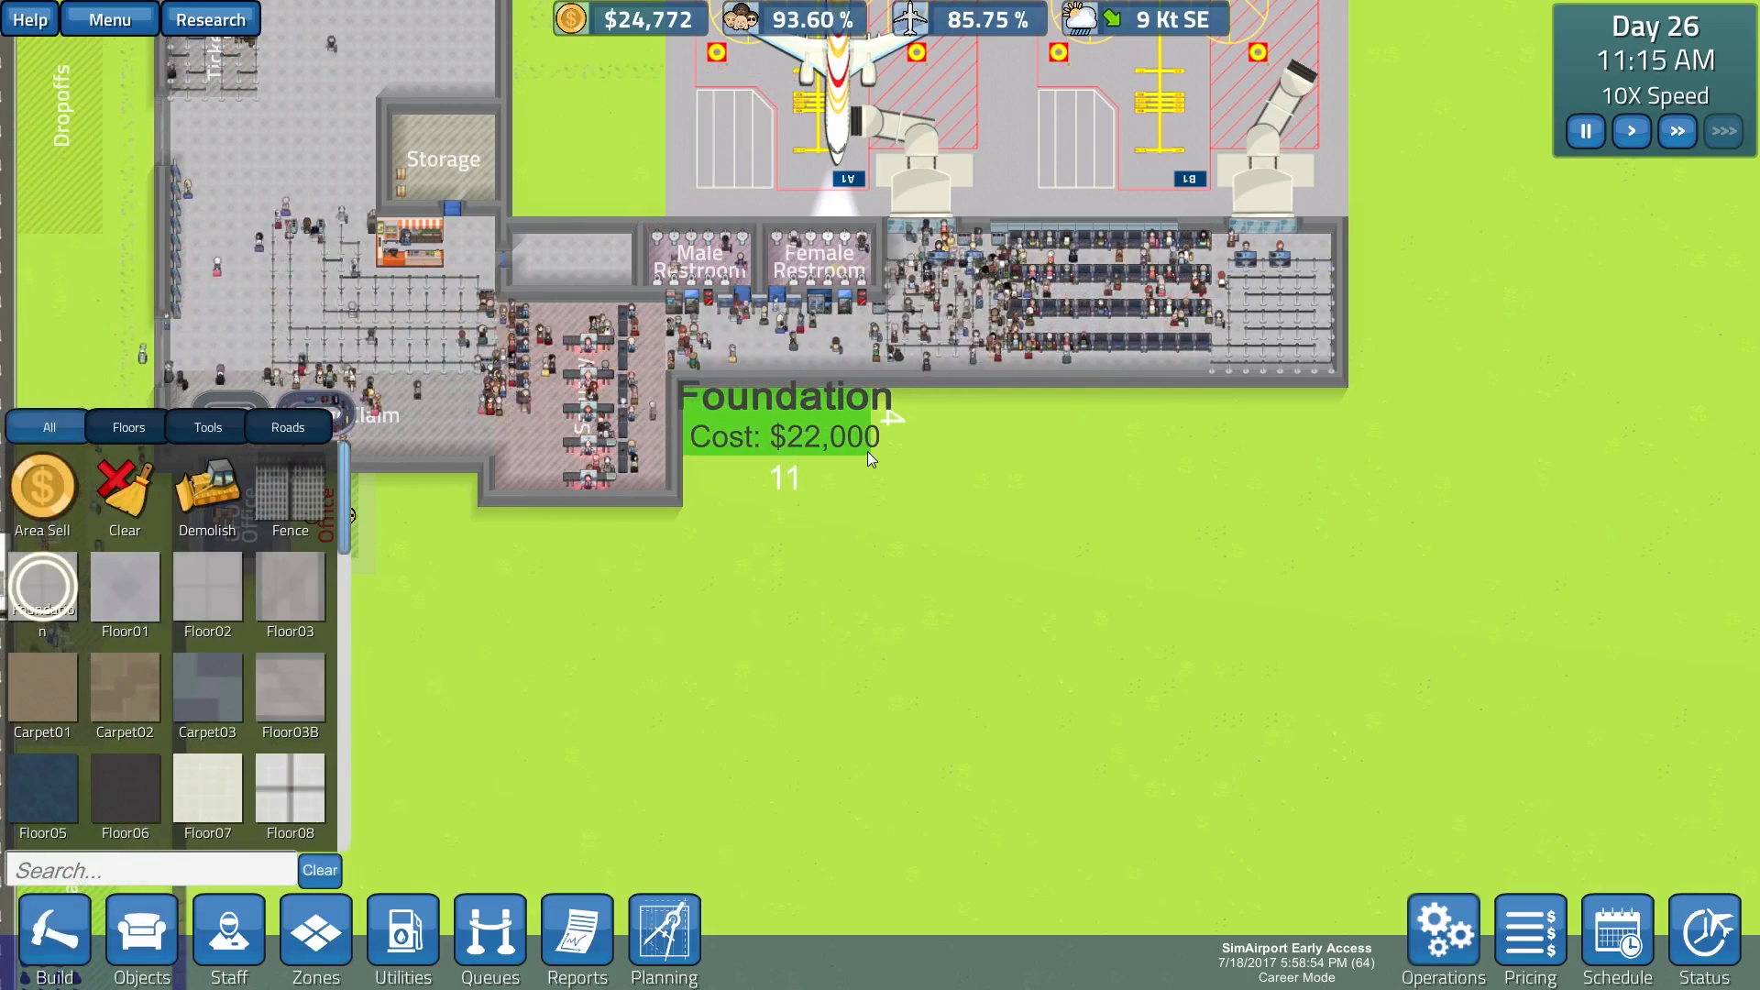
drag(867, 452, 867, 451)
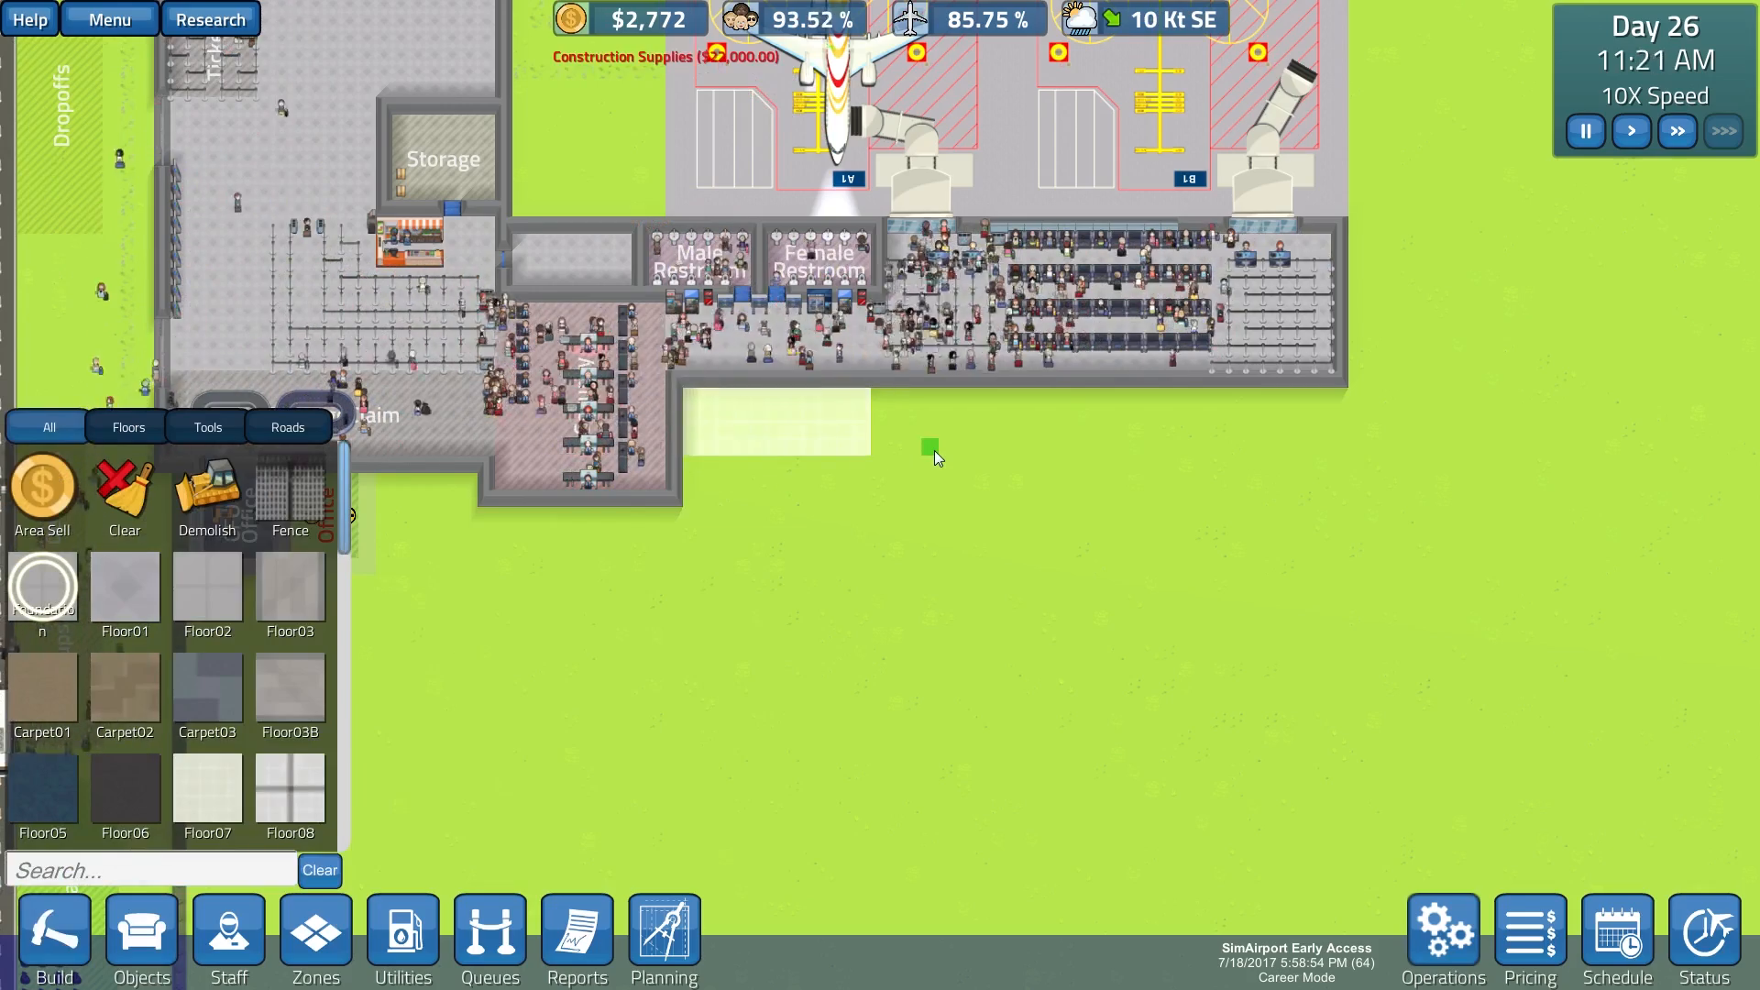
scroll(934, 456, up, 2)
scroll(934, 456, up, 3)
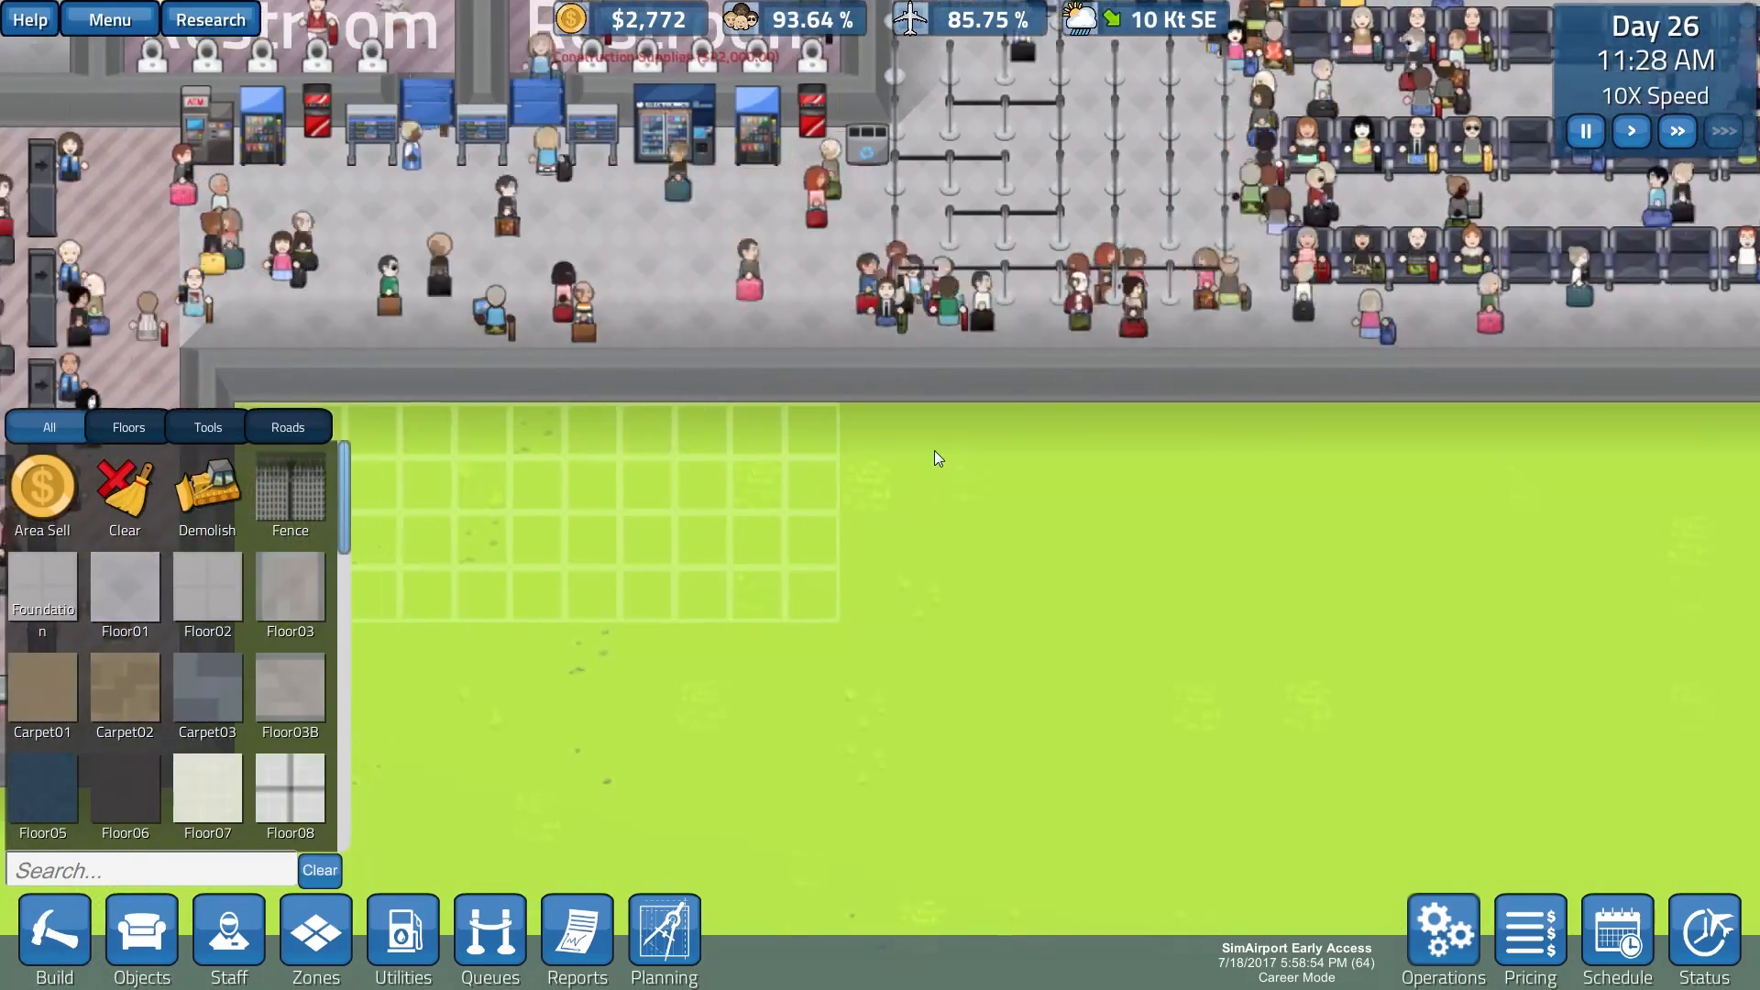
Step: Add further foundation tiles to complete the extension's footprint
key(a)
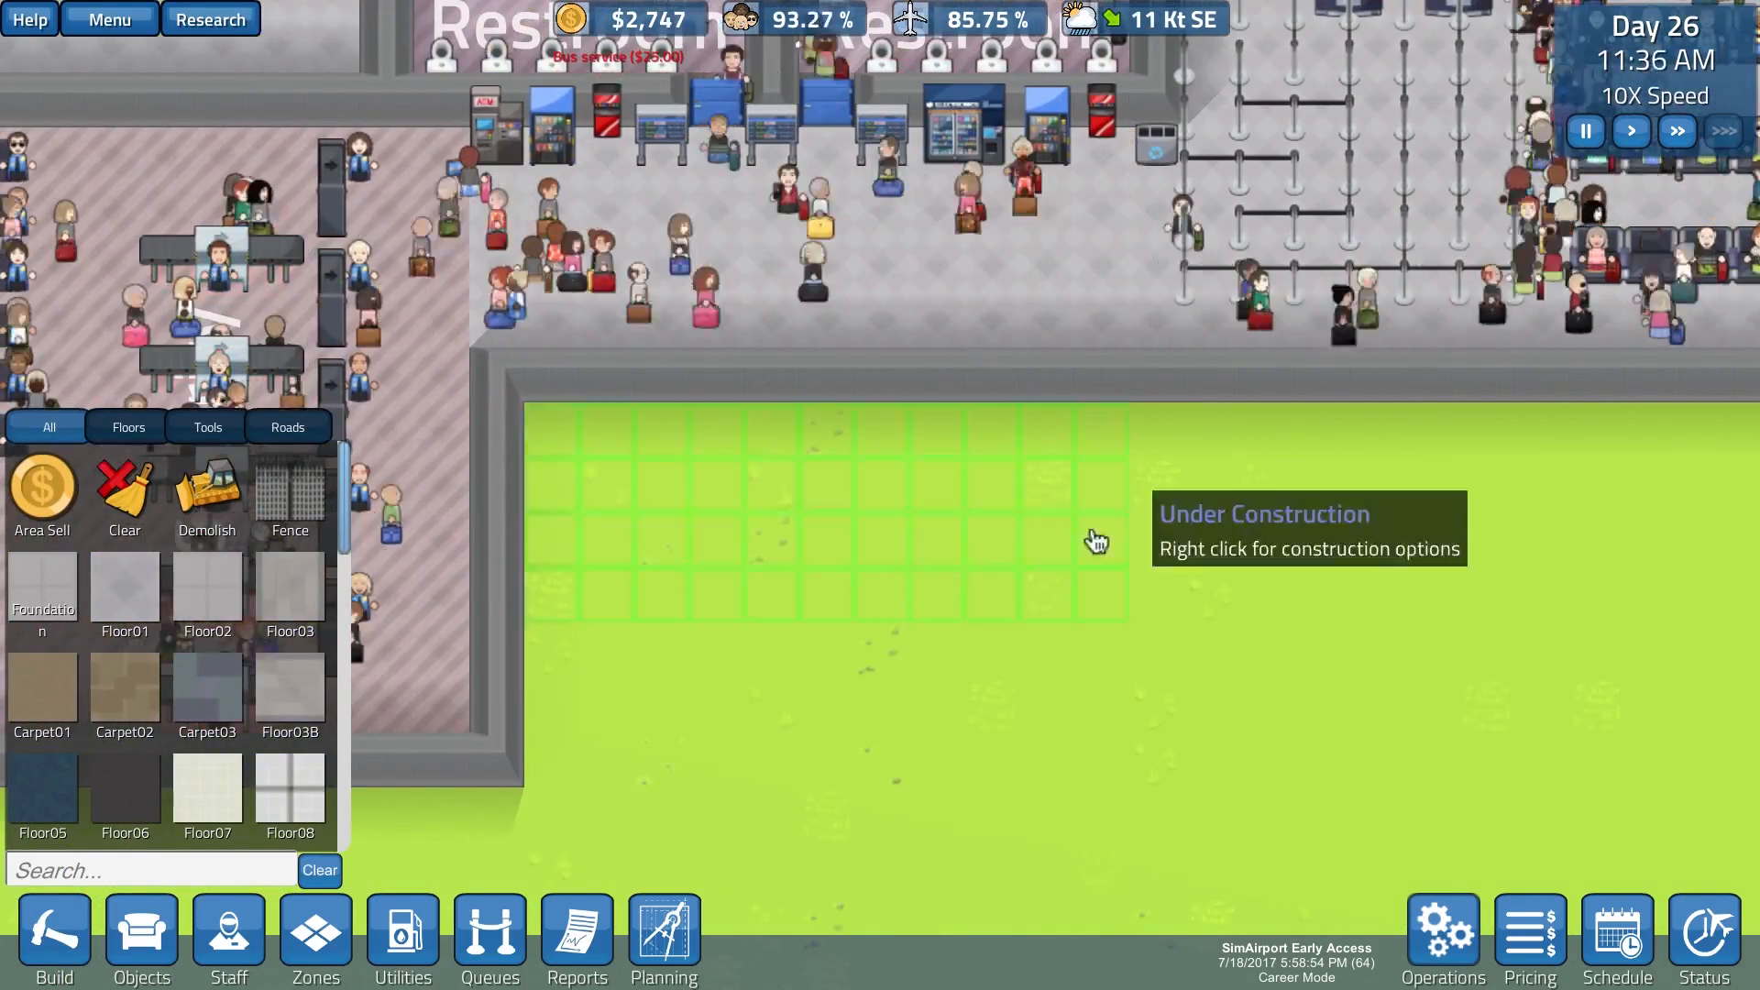
click(56, 930)
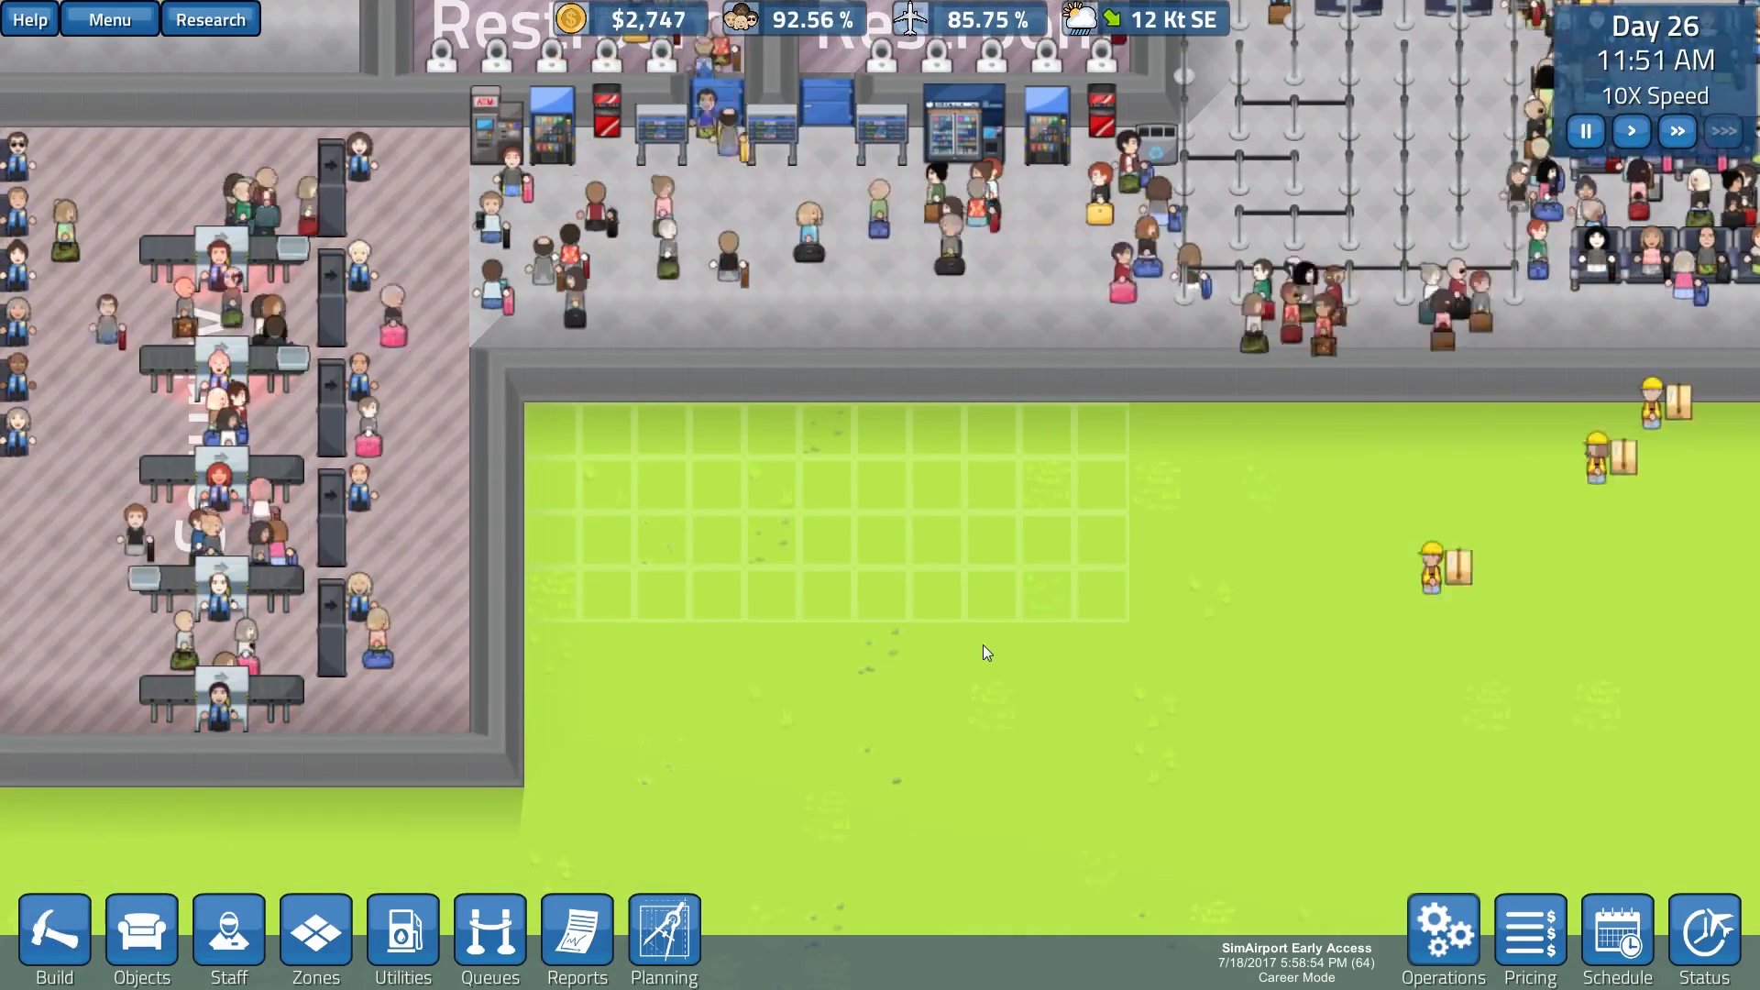
click(57, 936)
click(114, 477)
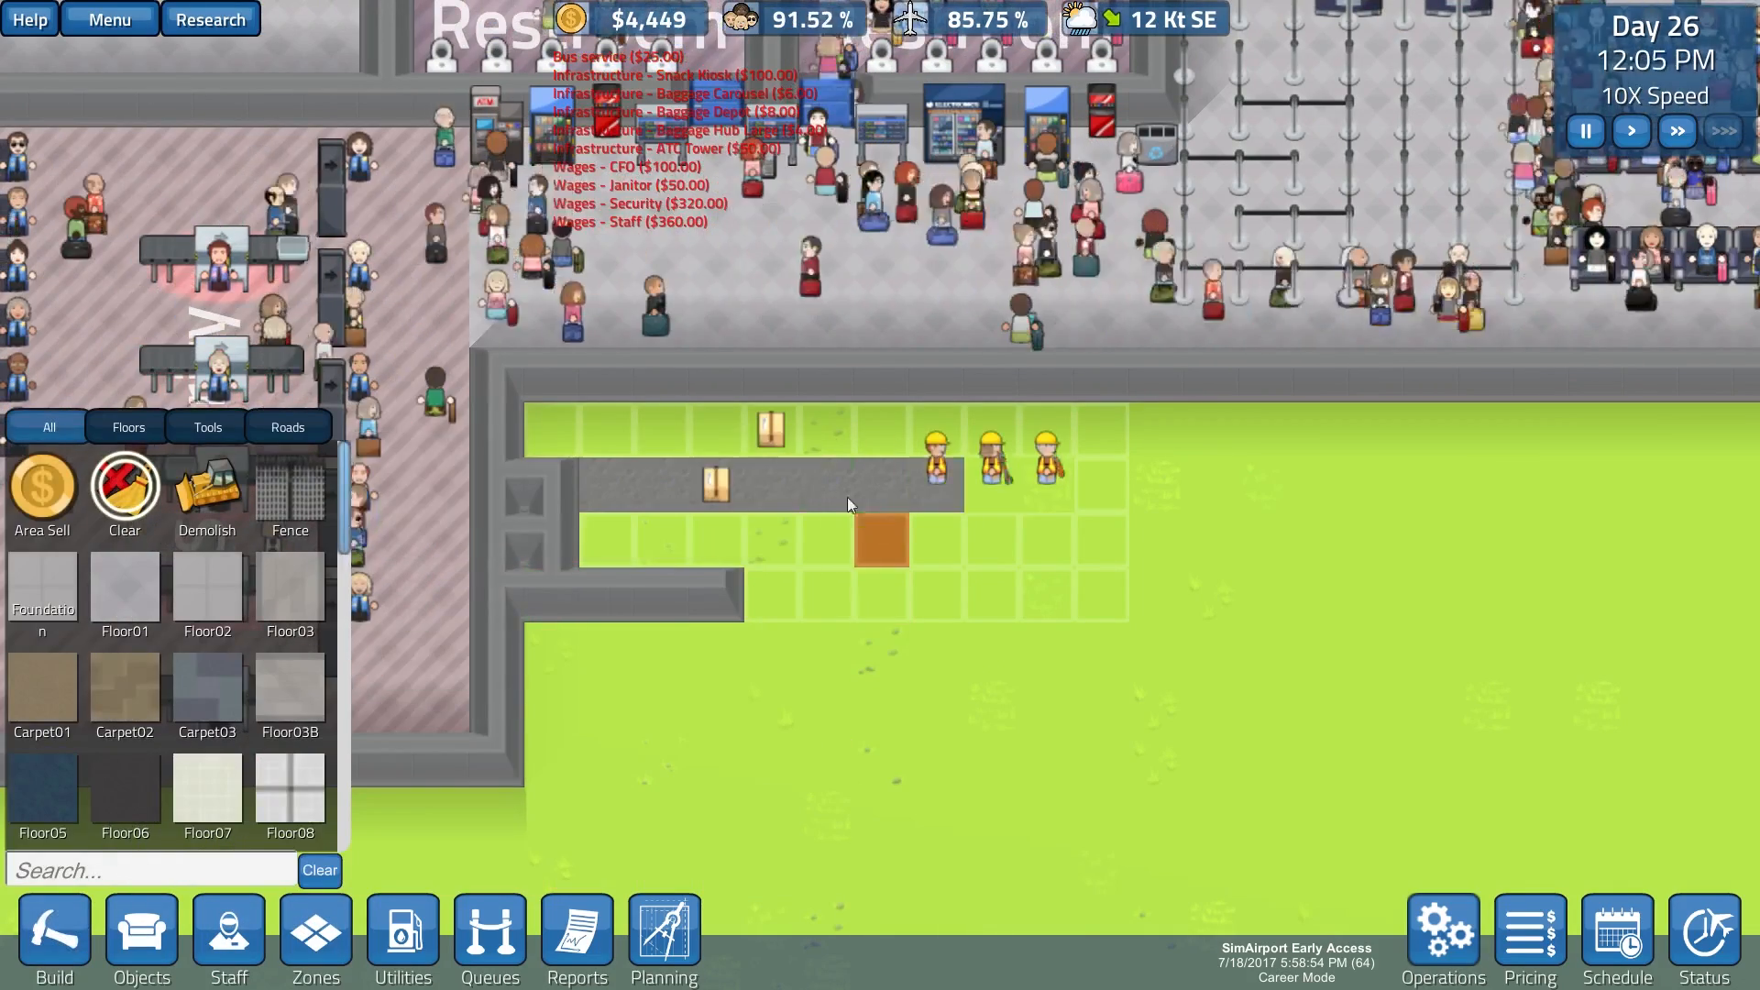
click(684, 440)
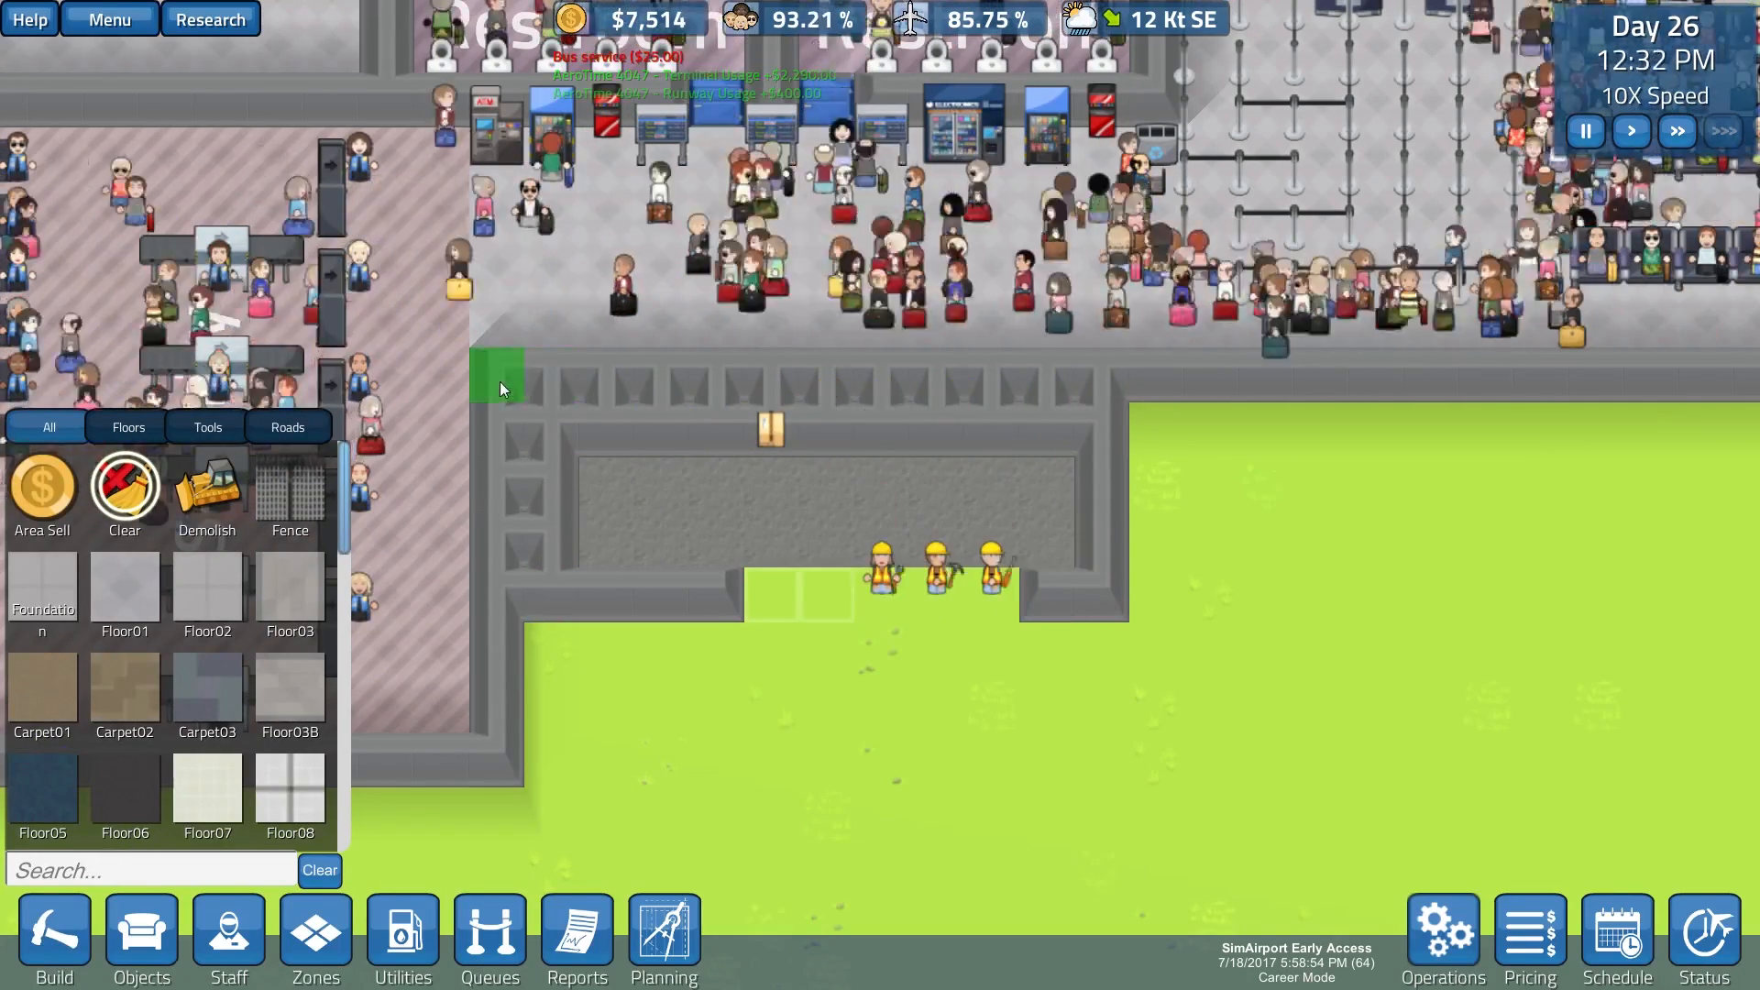
Step: Clear the extension area and lay Floor01 strips along its top edge
drag(499, 382, 1033, 529)
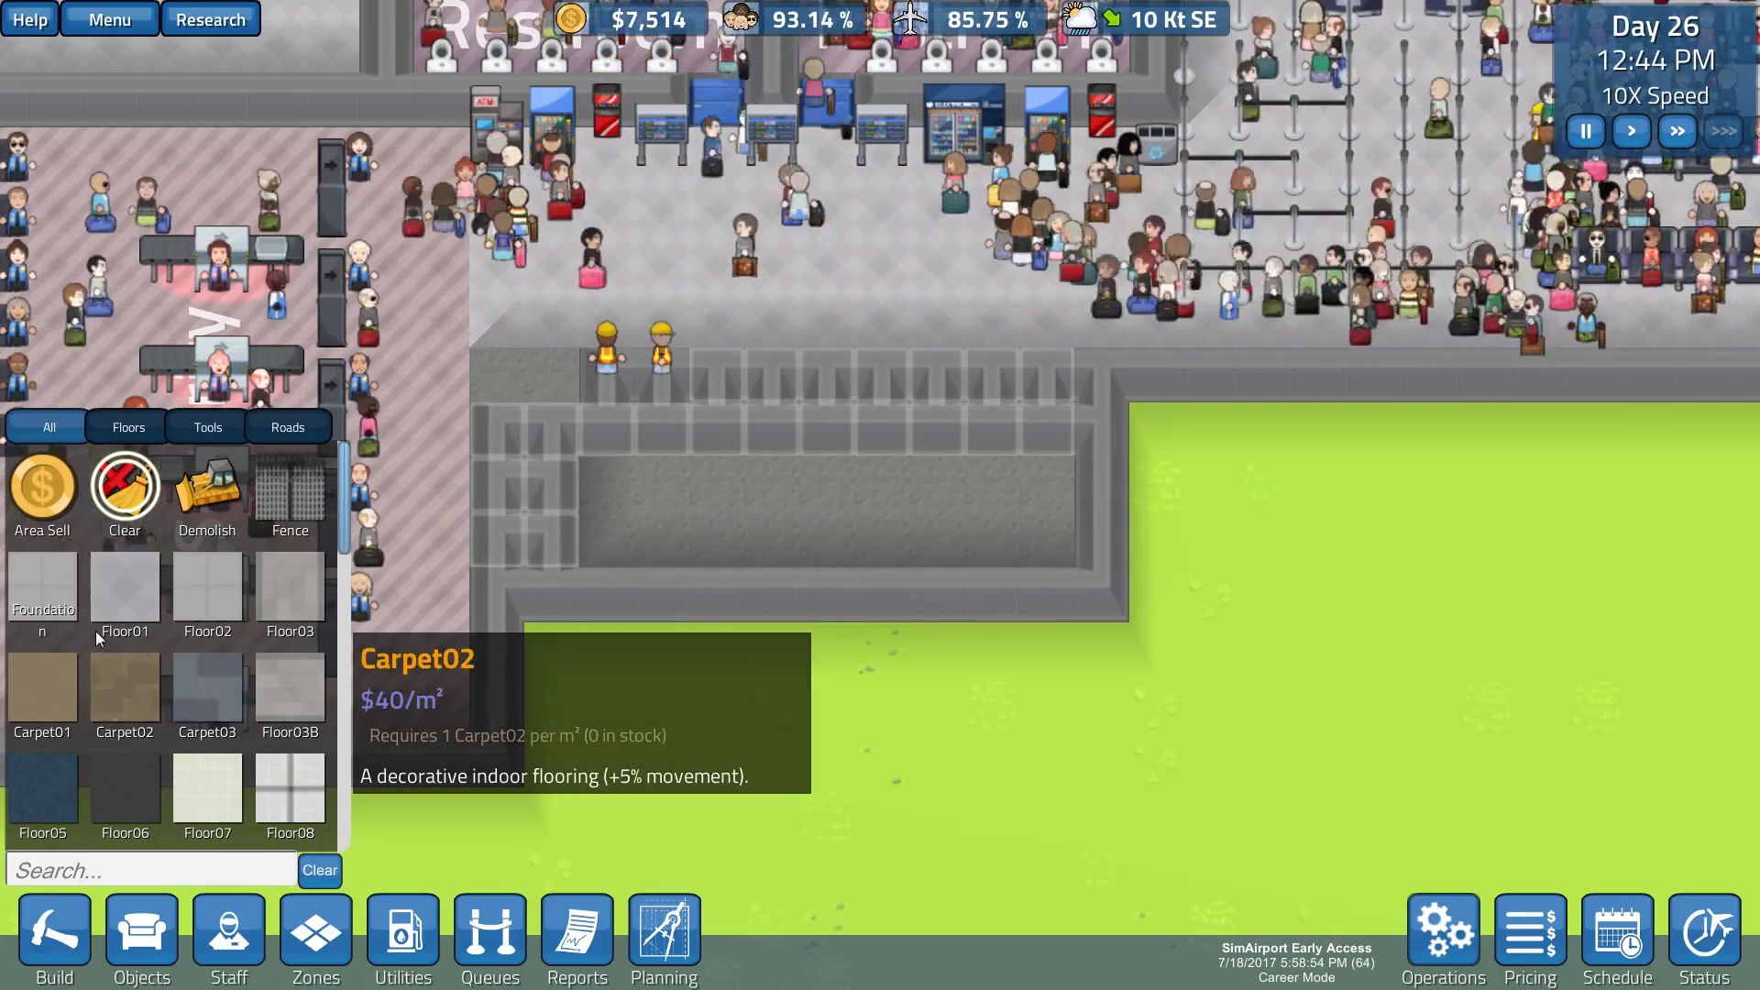
click(99, 616)
mouse_move(510, 364)
mouse_down()
mouse_move(839, 483)
mouse_move(1047, 527)
mouse_up()
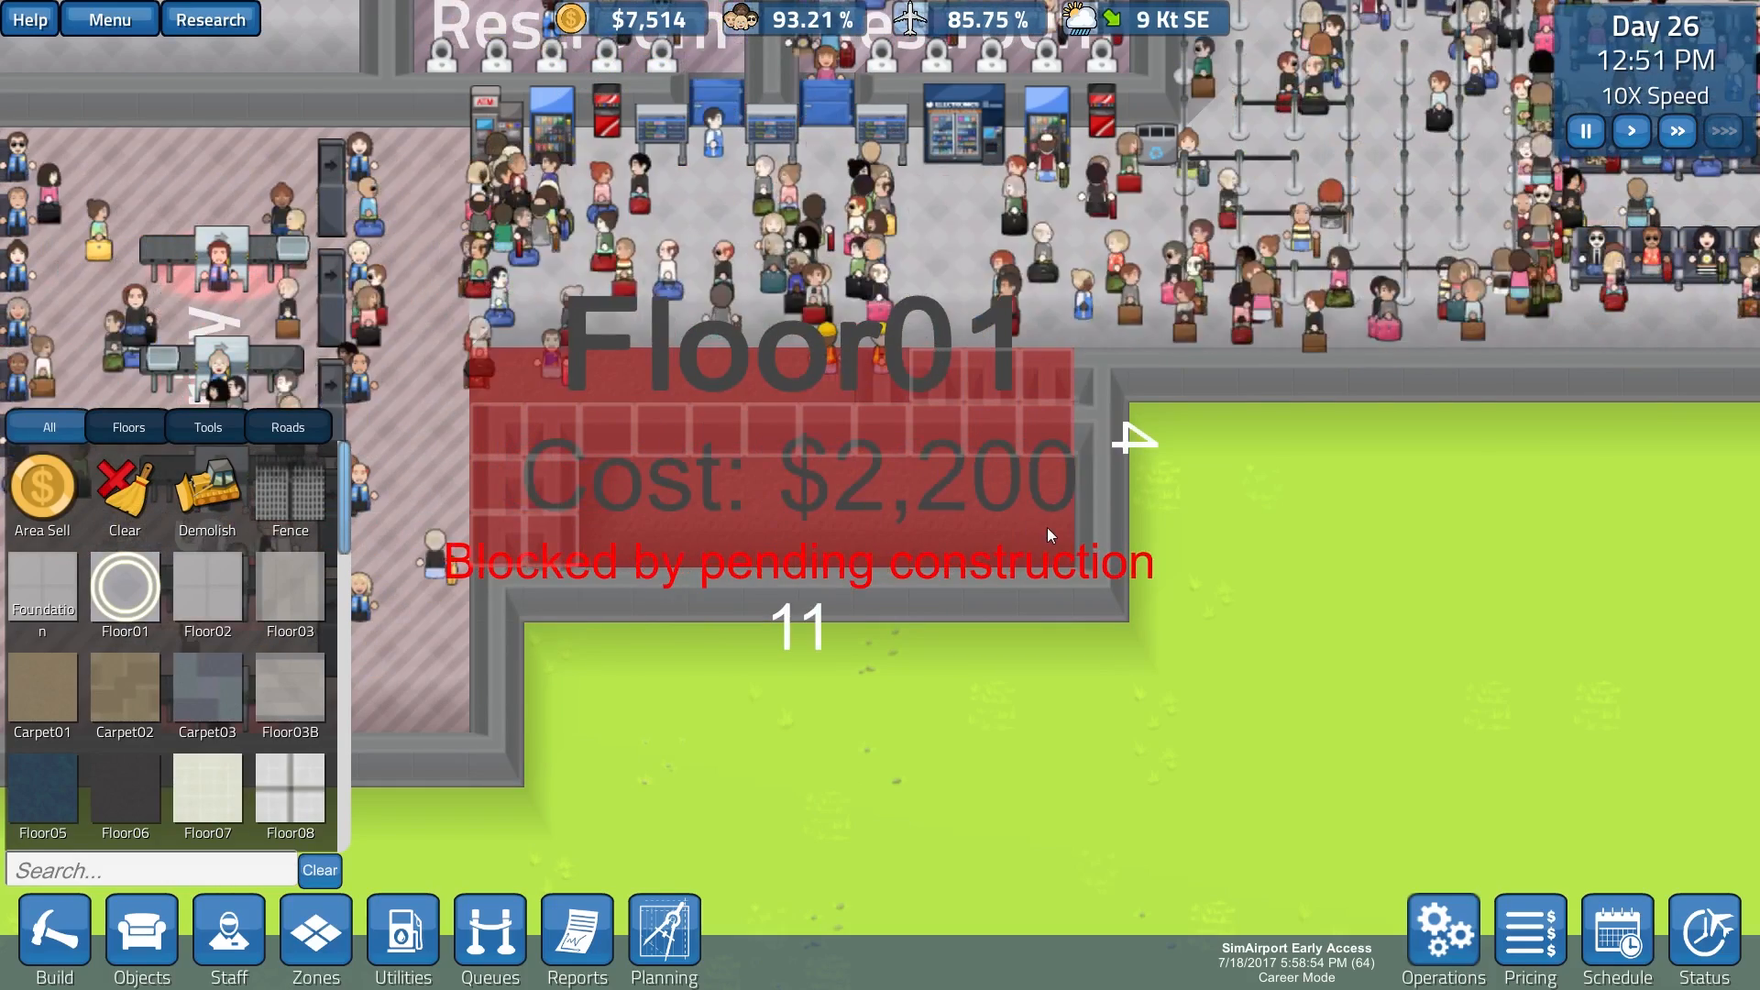
mouse_move(1046, 527)
mouse_down()
mouse_move(612, 380)
mouse_move(1023, 386)
mouse_up()
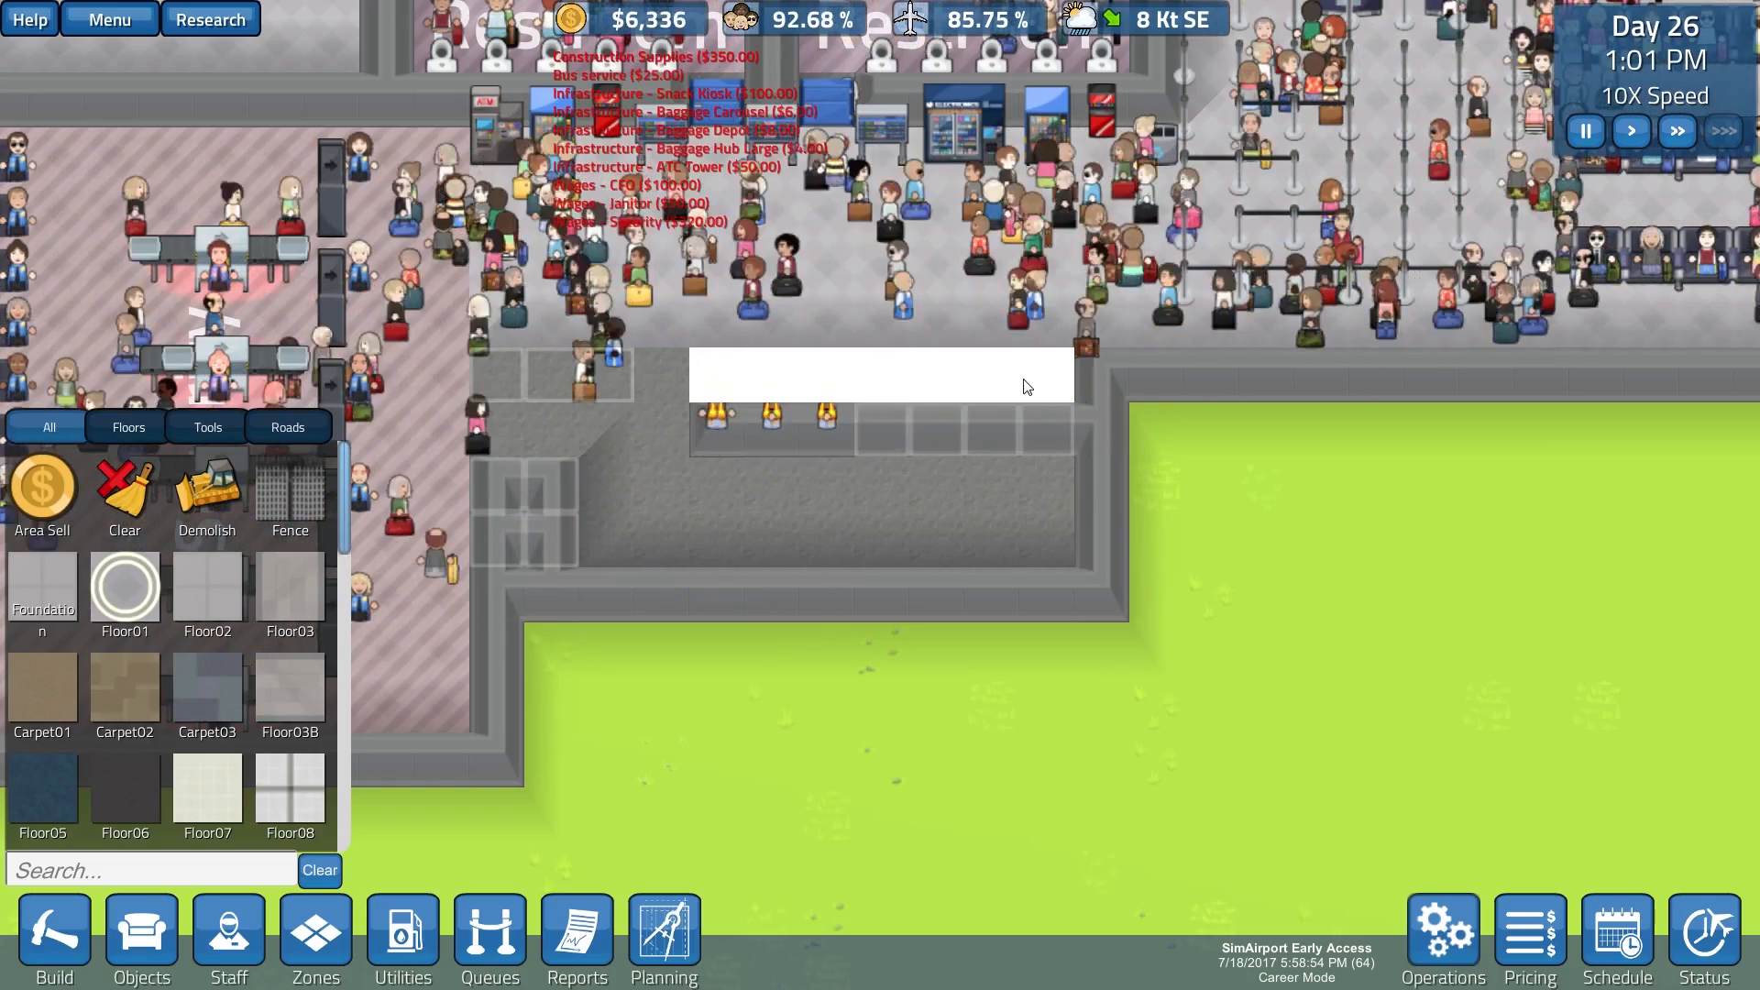
click(657, 381)
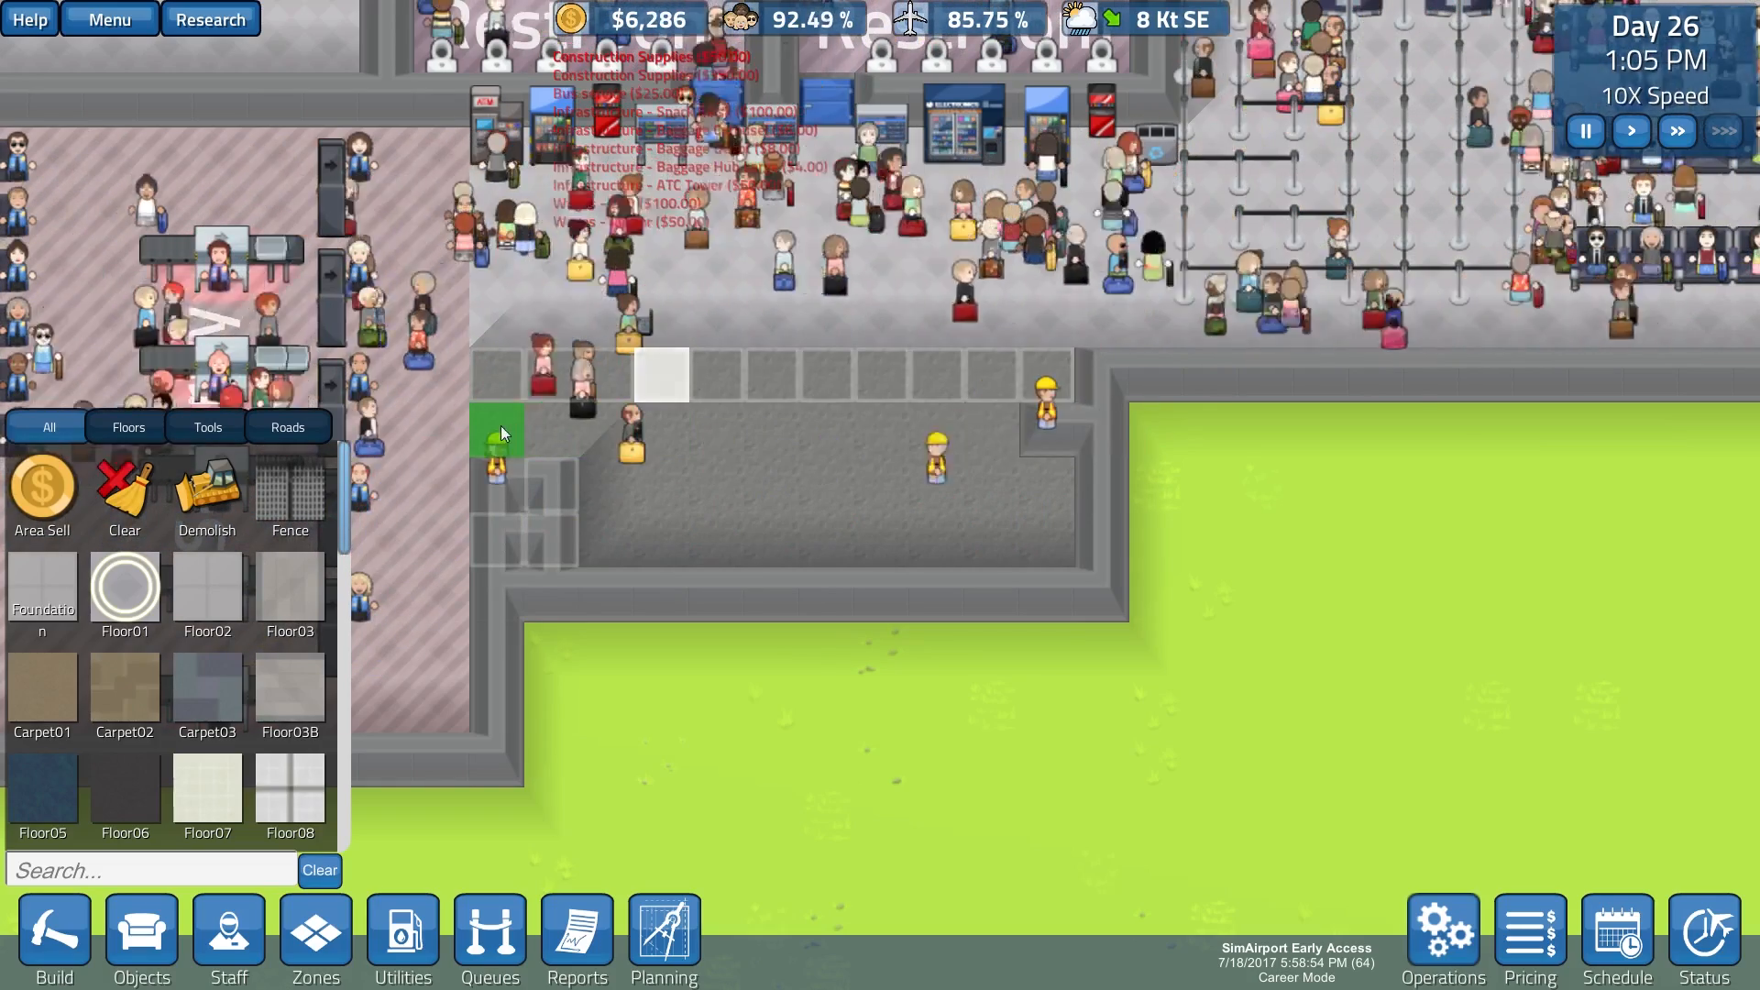
drag(502, 428, 1047, 455)
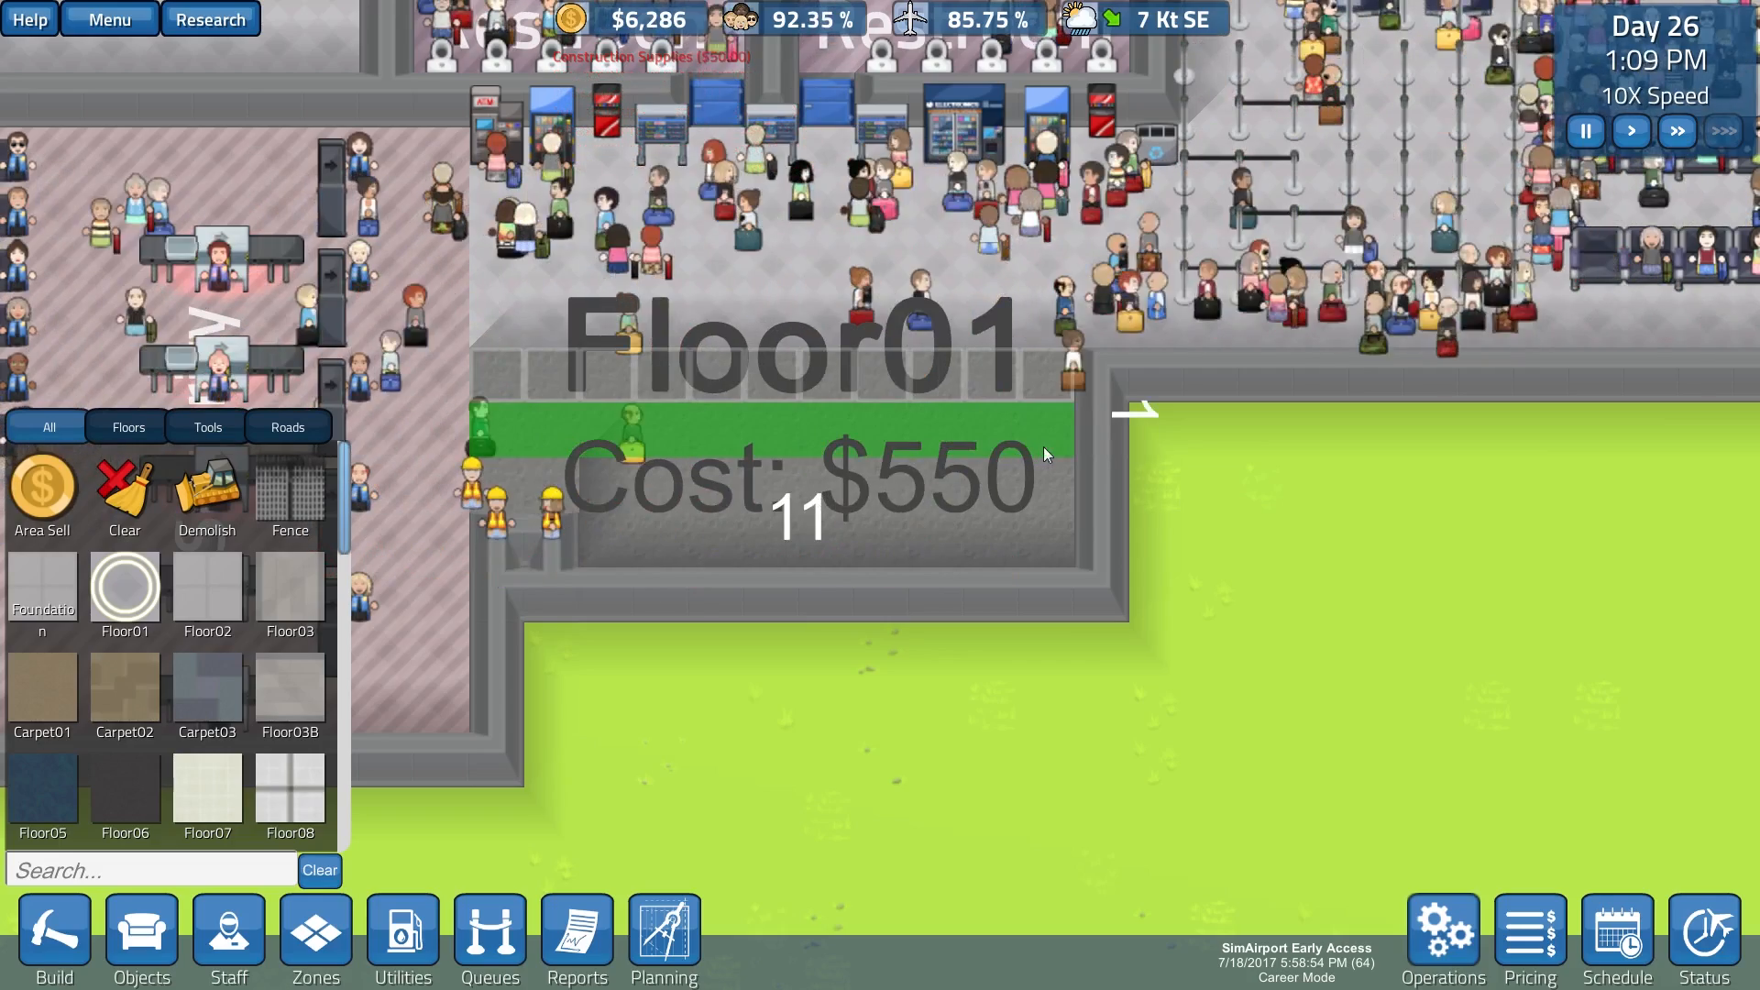
Step: Cover the rest of the extension with Floor01 and place a Coffee Kiosk in its bottom-left corner
drag(1046, 448, 1058, 527)
click(141, 932)
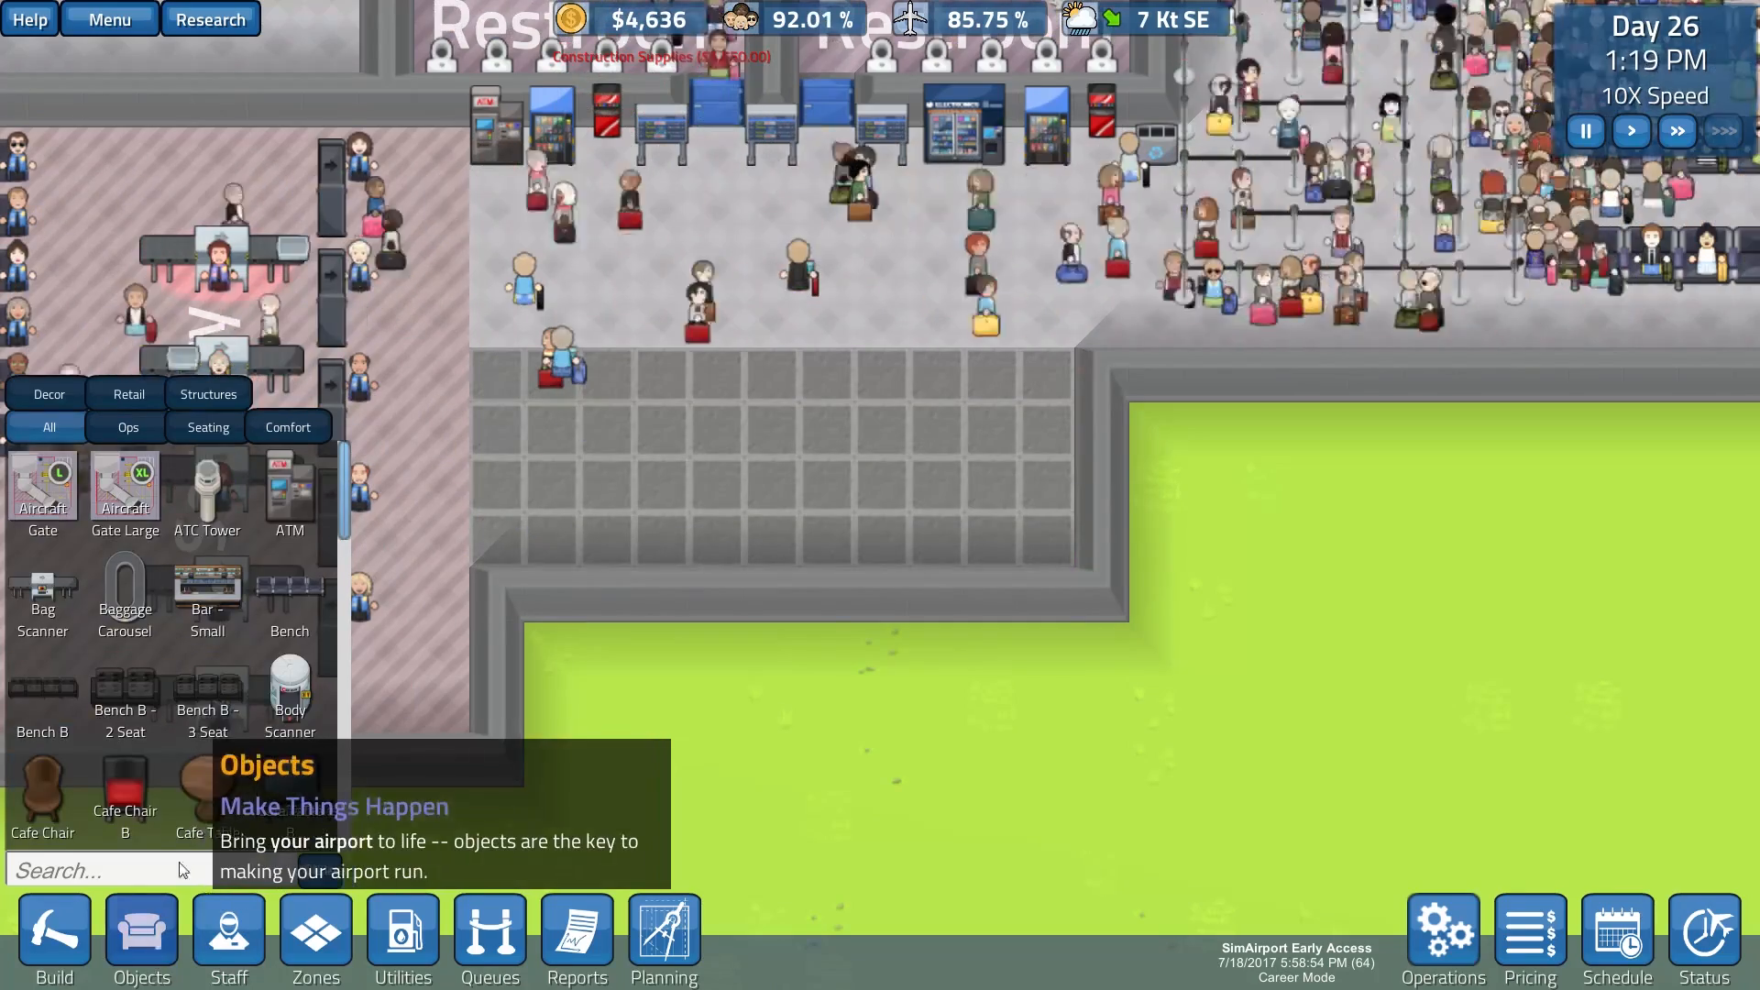
scroll(193, 811, down, 1)
click(222, 569)
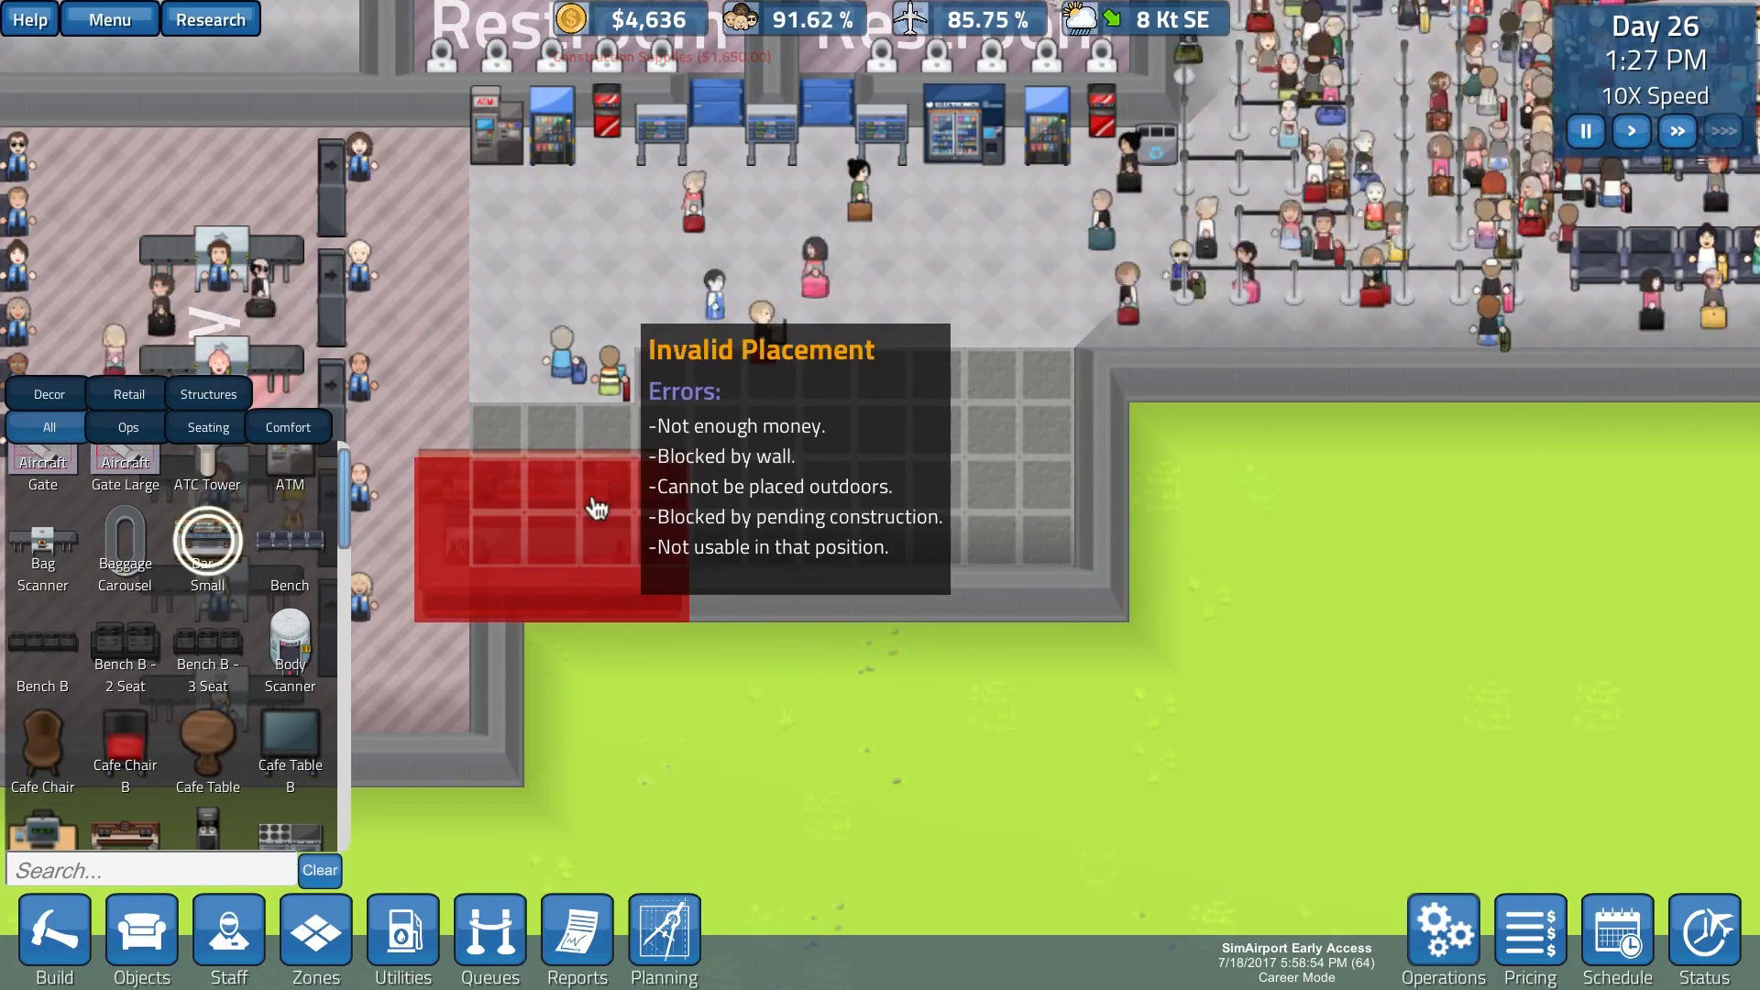
key(f)
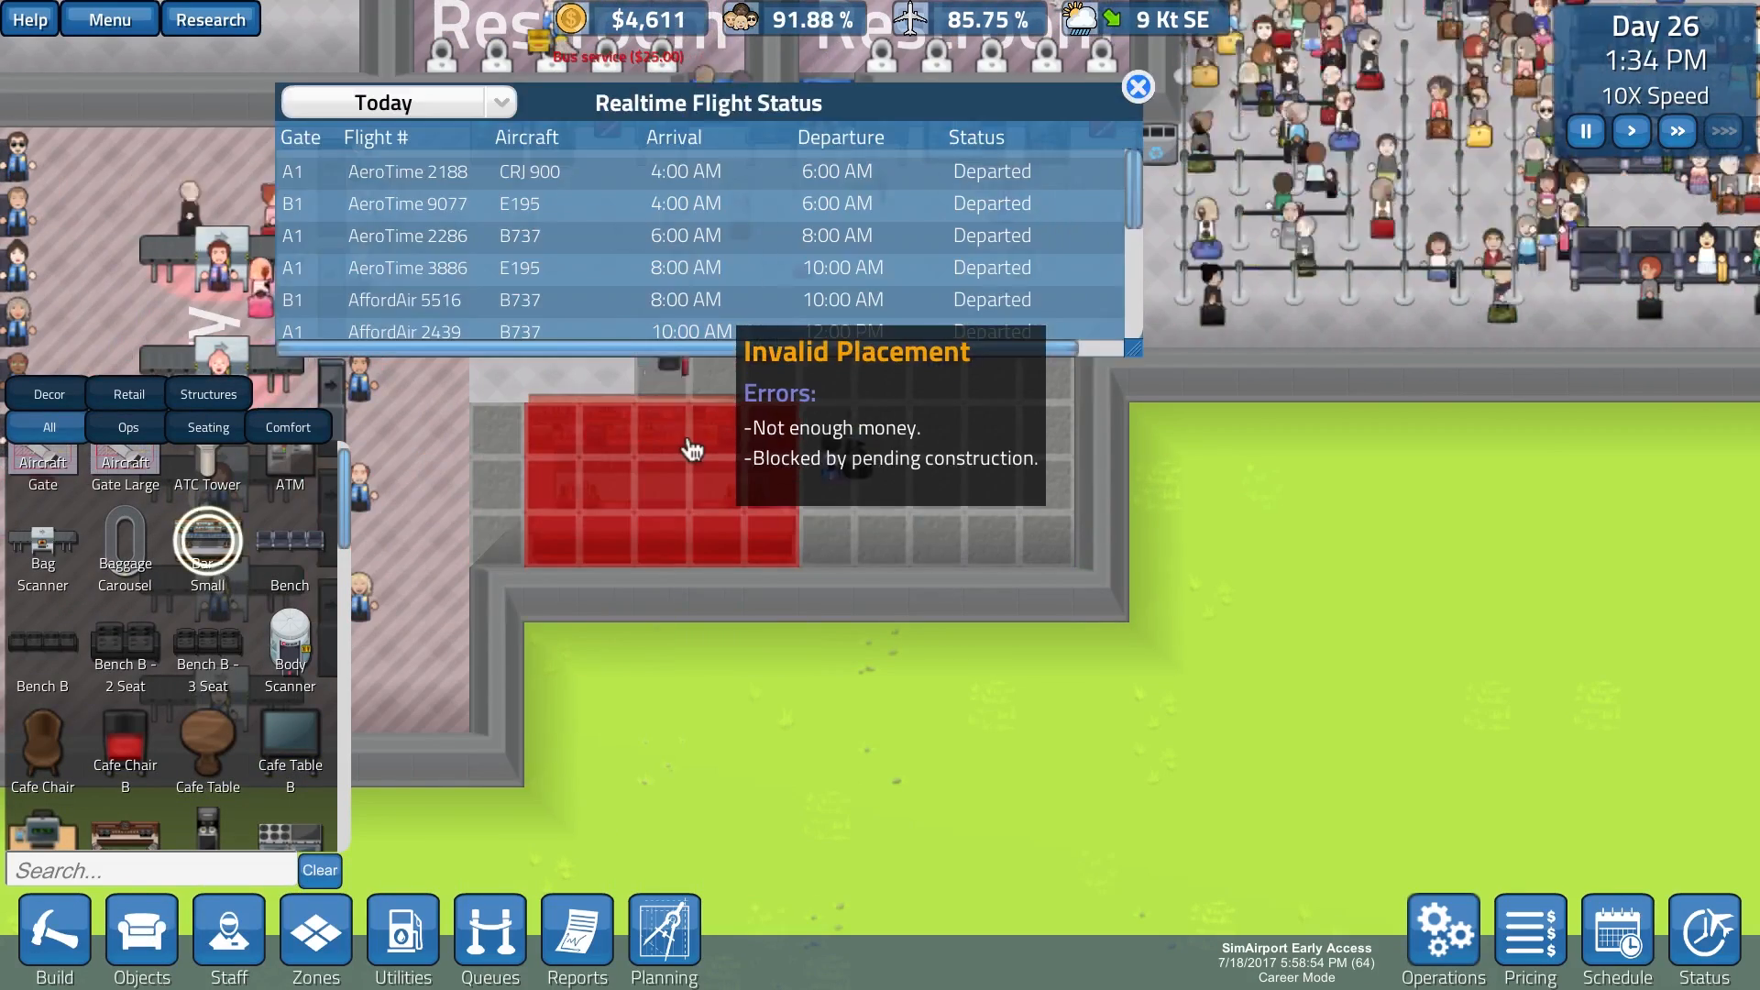
key(f)
scroll(211, 614, down, 1)
scroll(213, 613, down, 2)
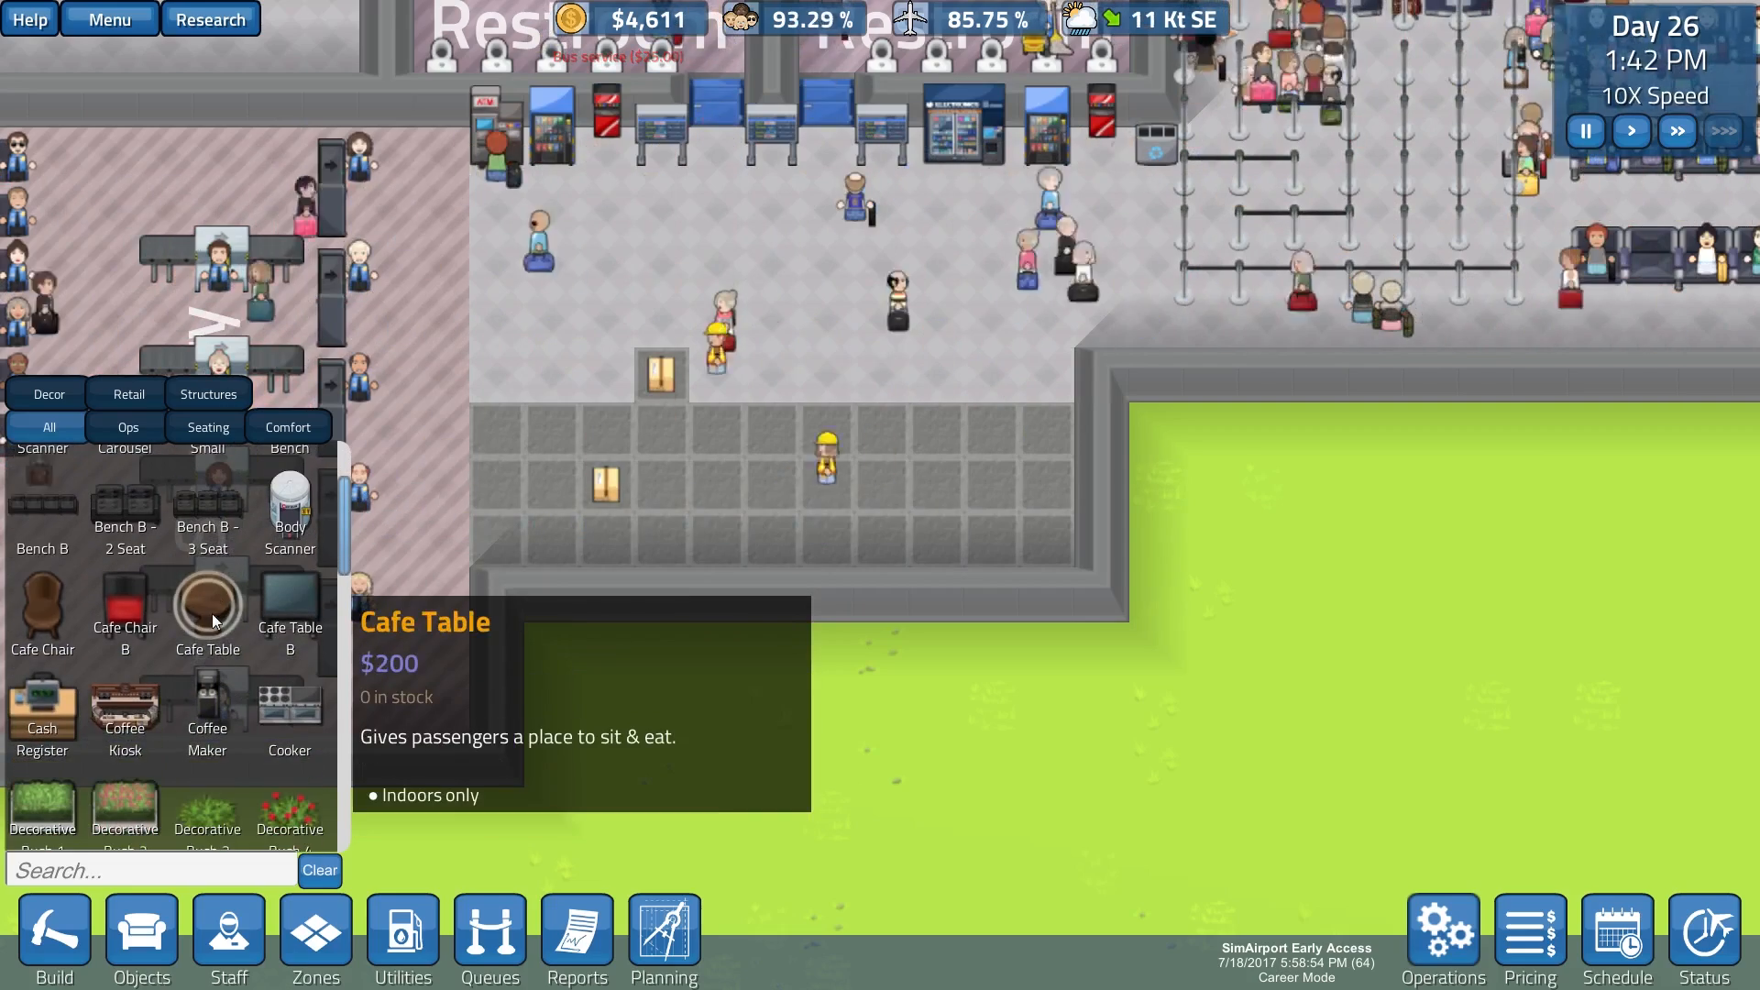
click(126, 704)
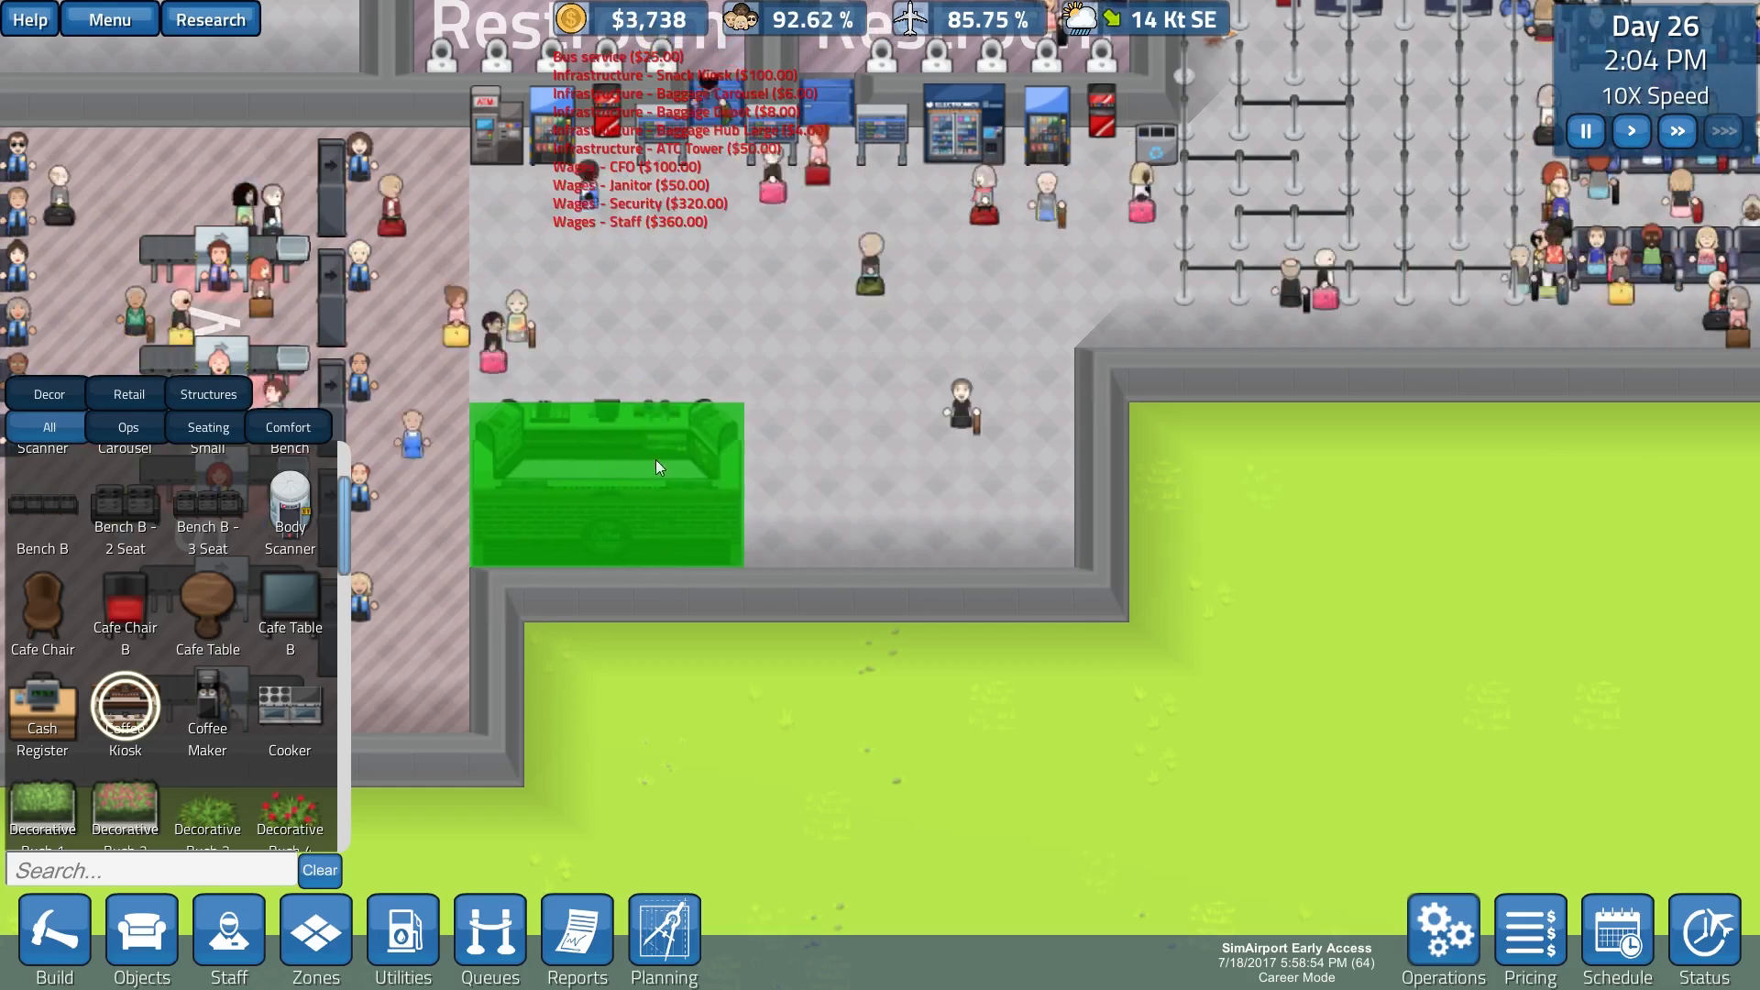
click(653, 467)
right_click(766, 684)
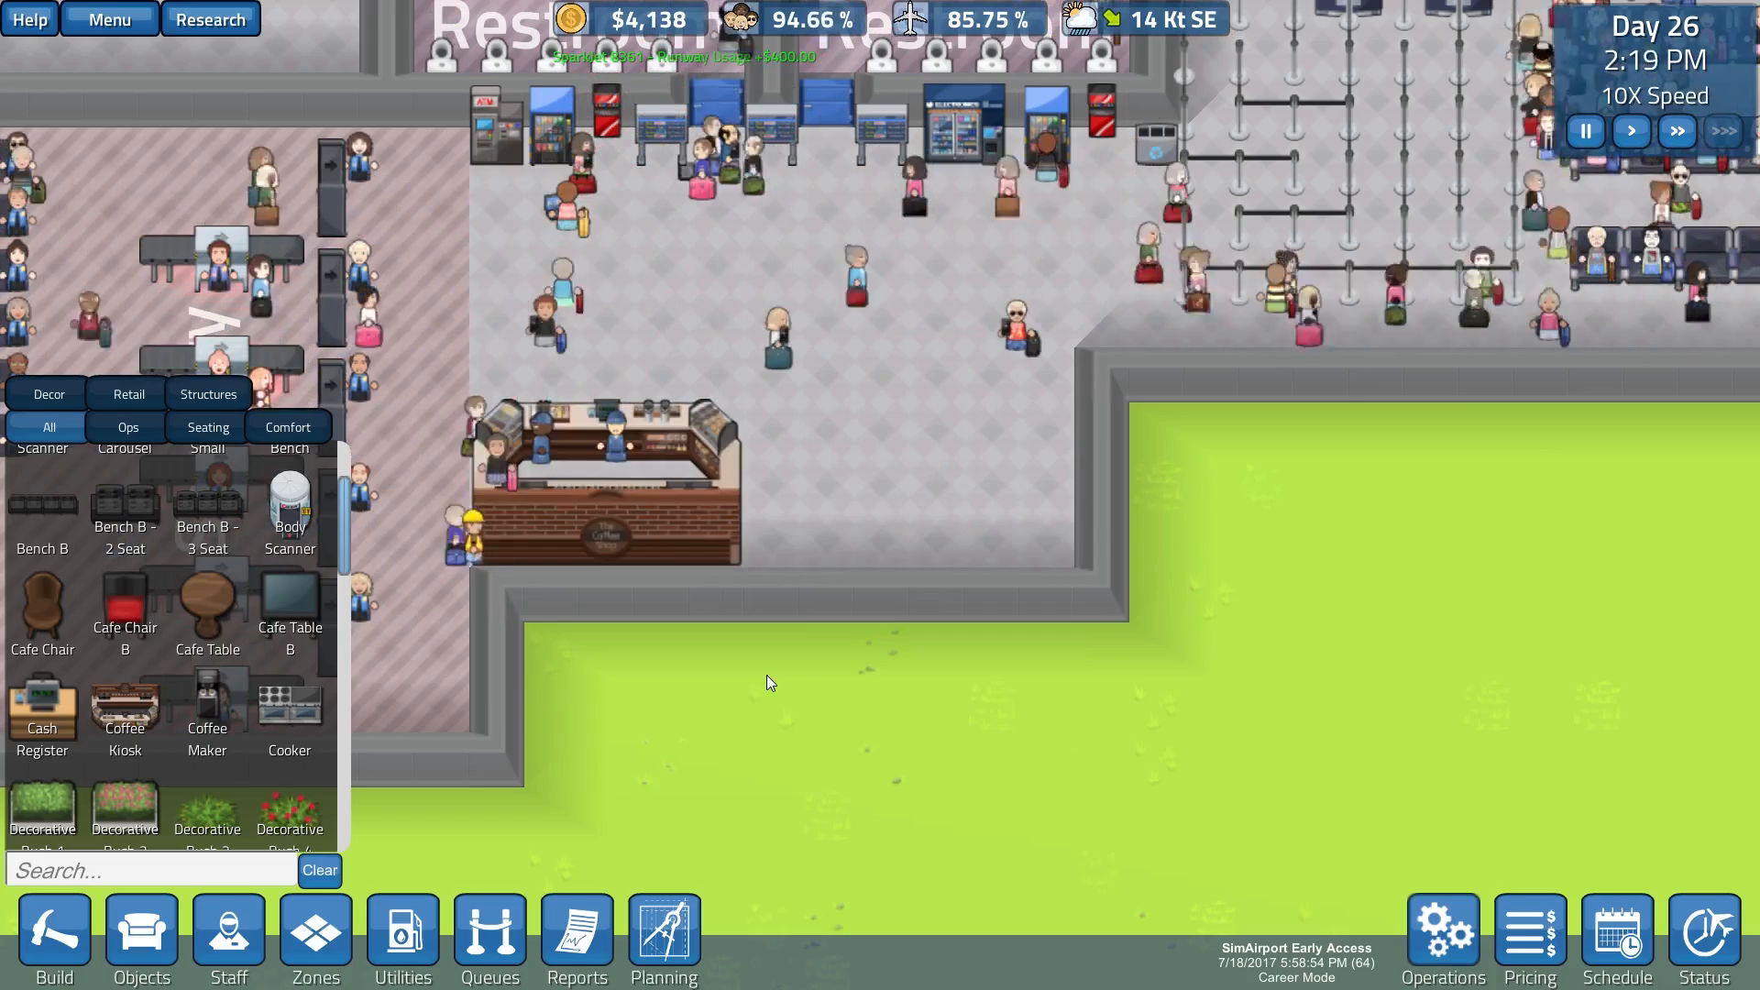
scroll(773, 634, down, 3)
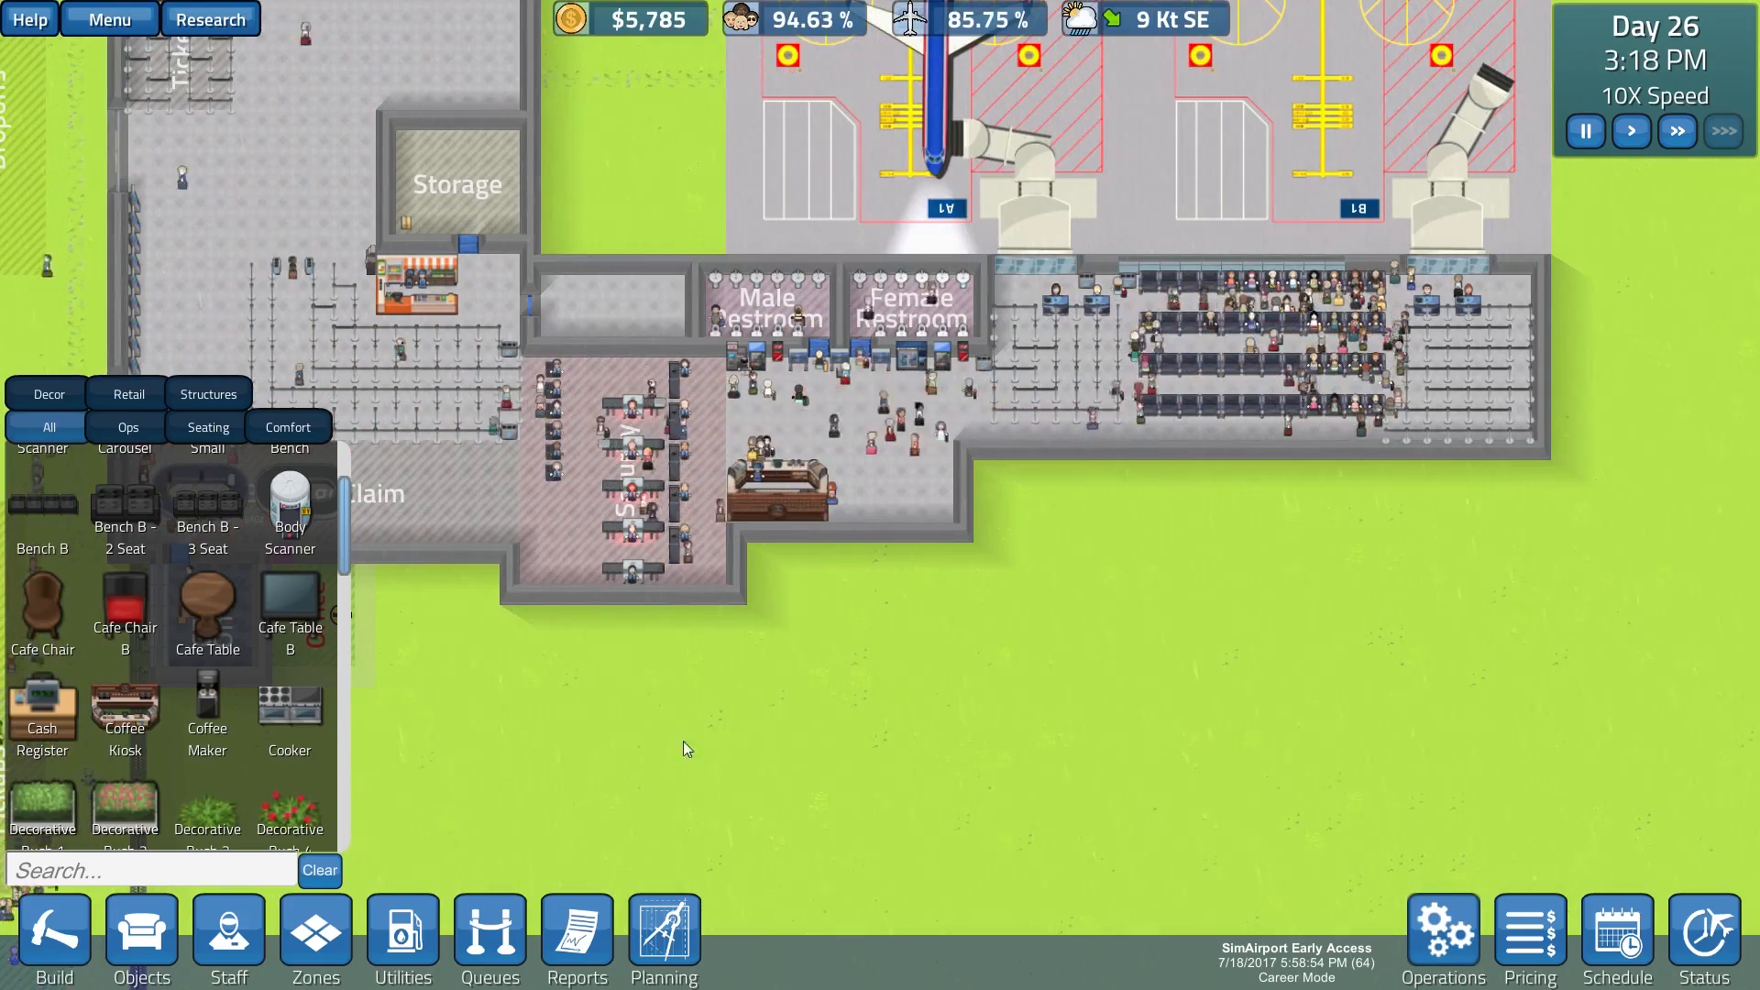
click(578, 936)
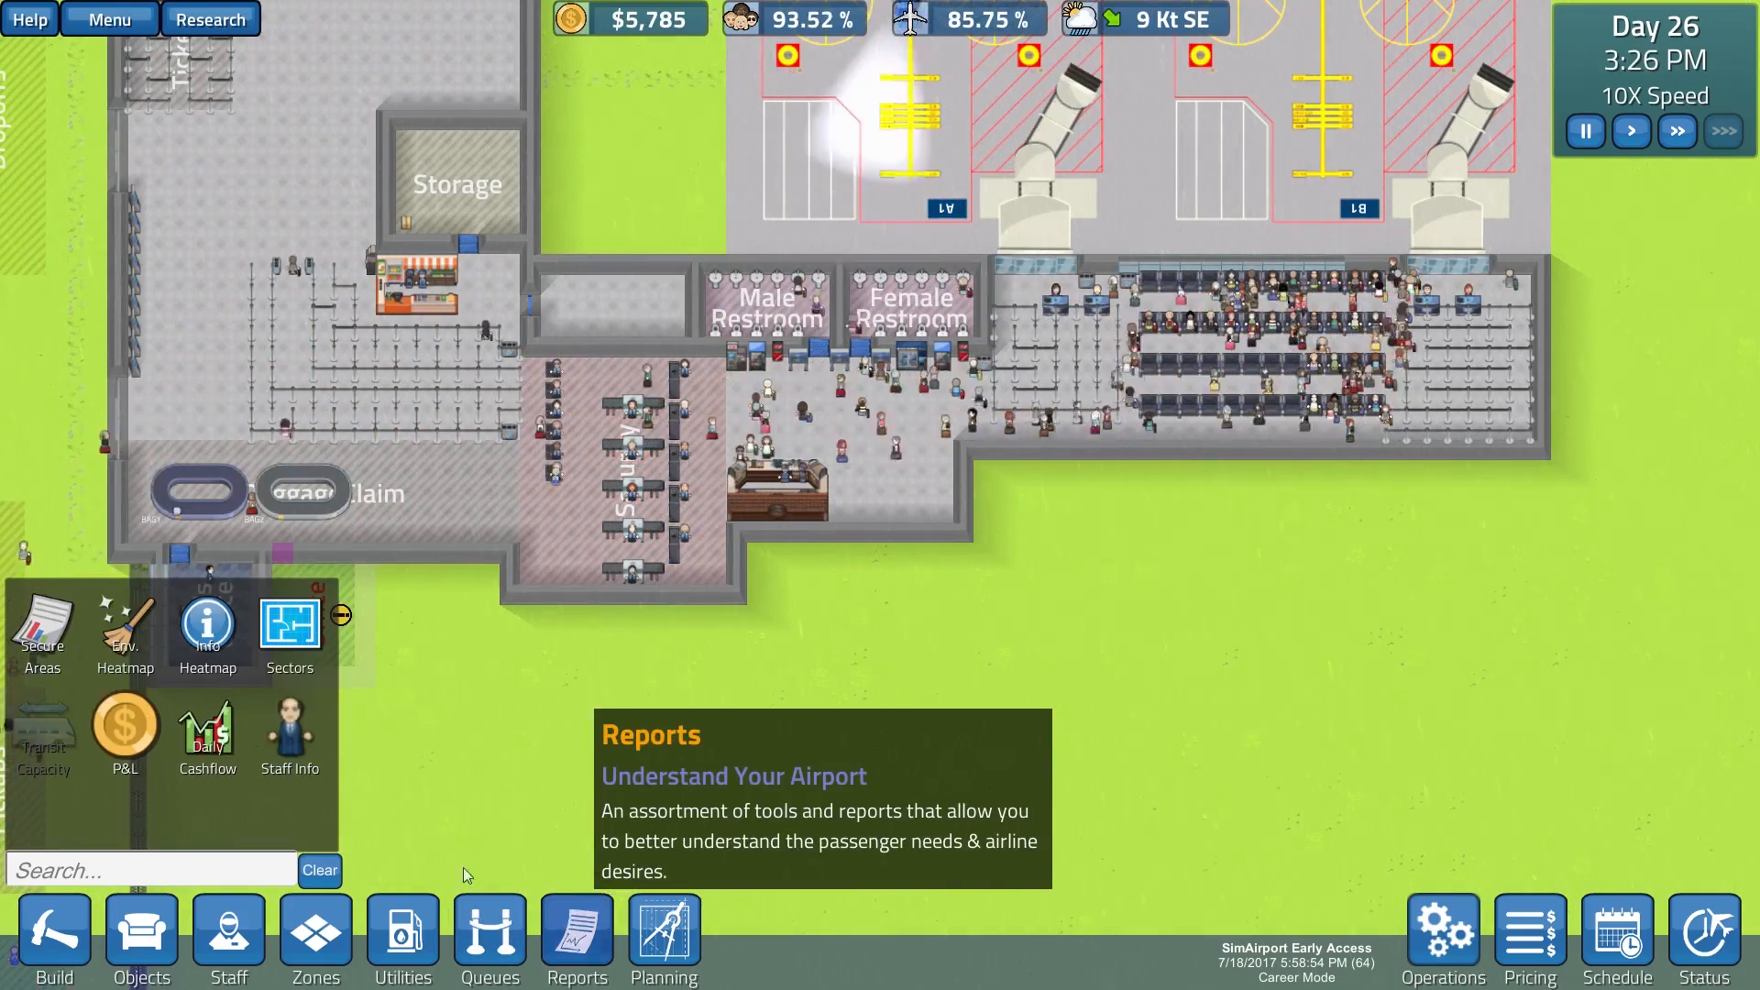
click(124, 729)
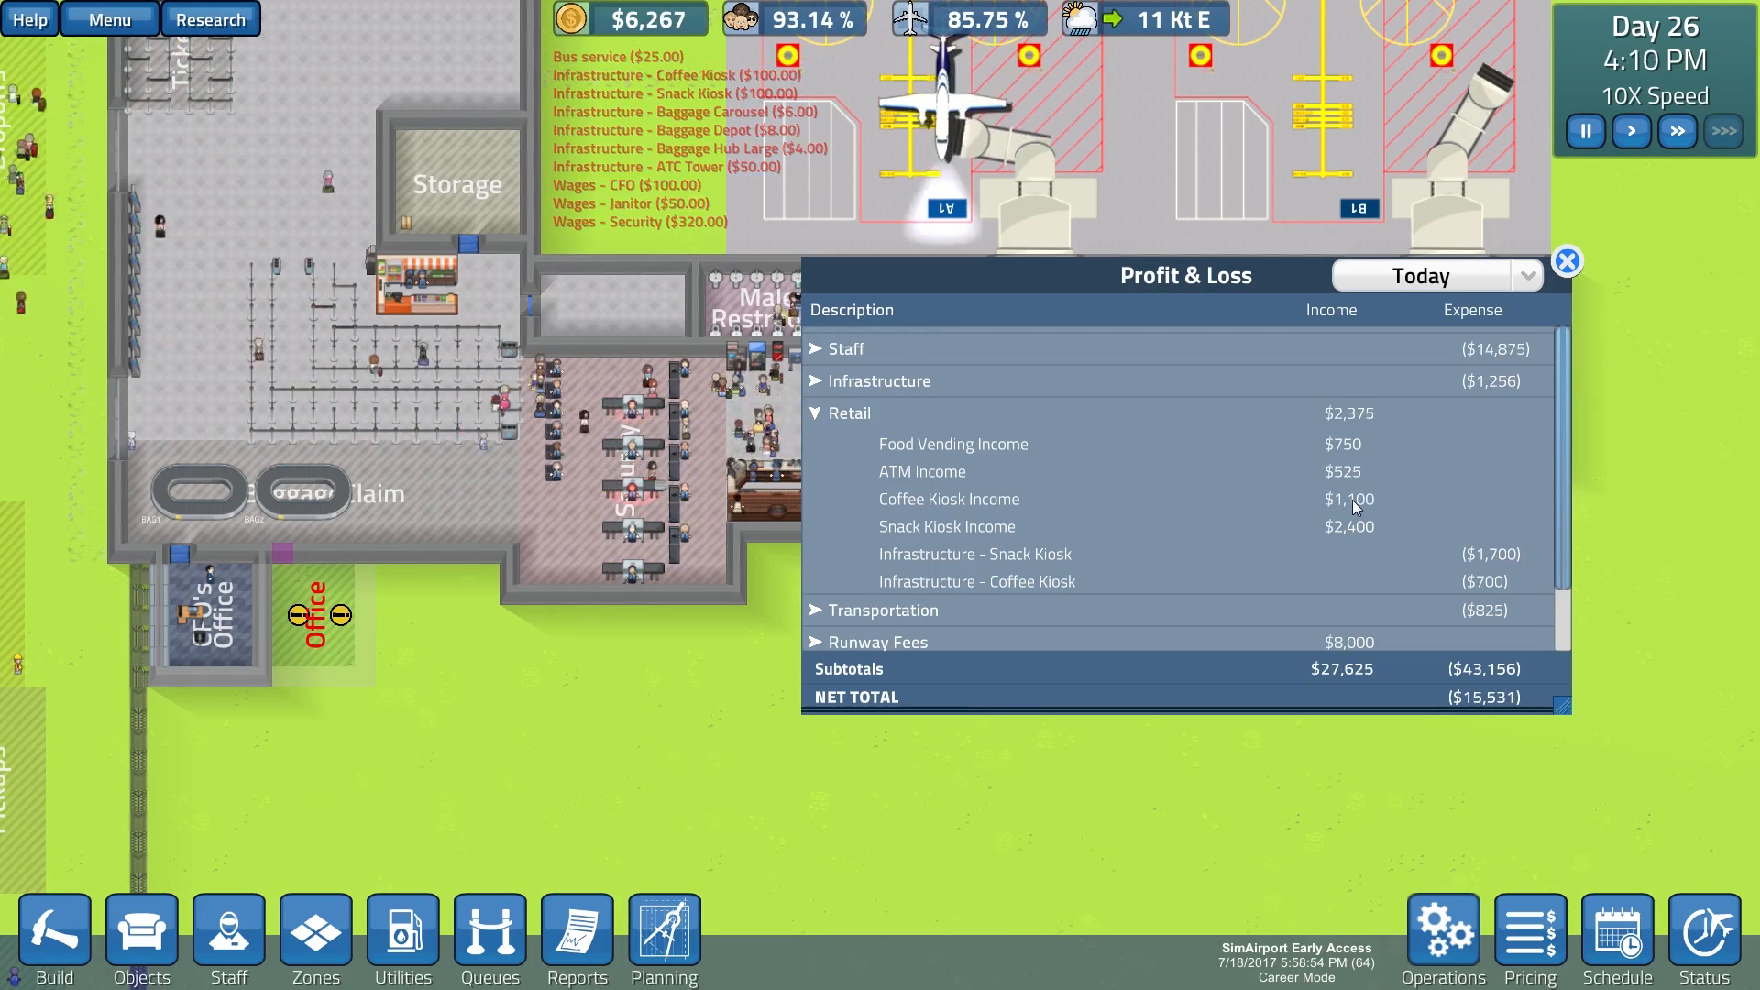
click(1566, 265)
scroll(1025, 573, up, 1)
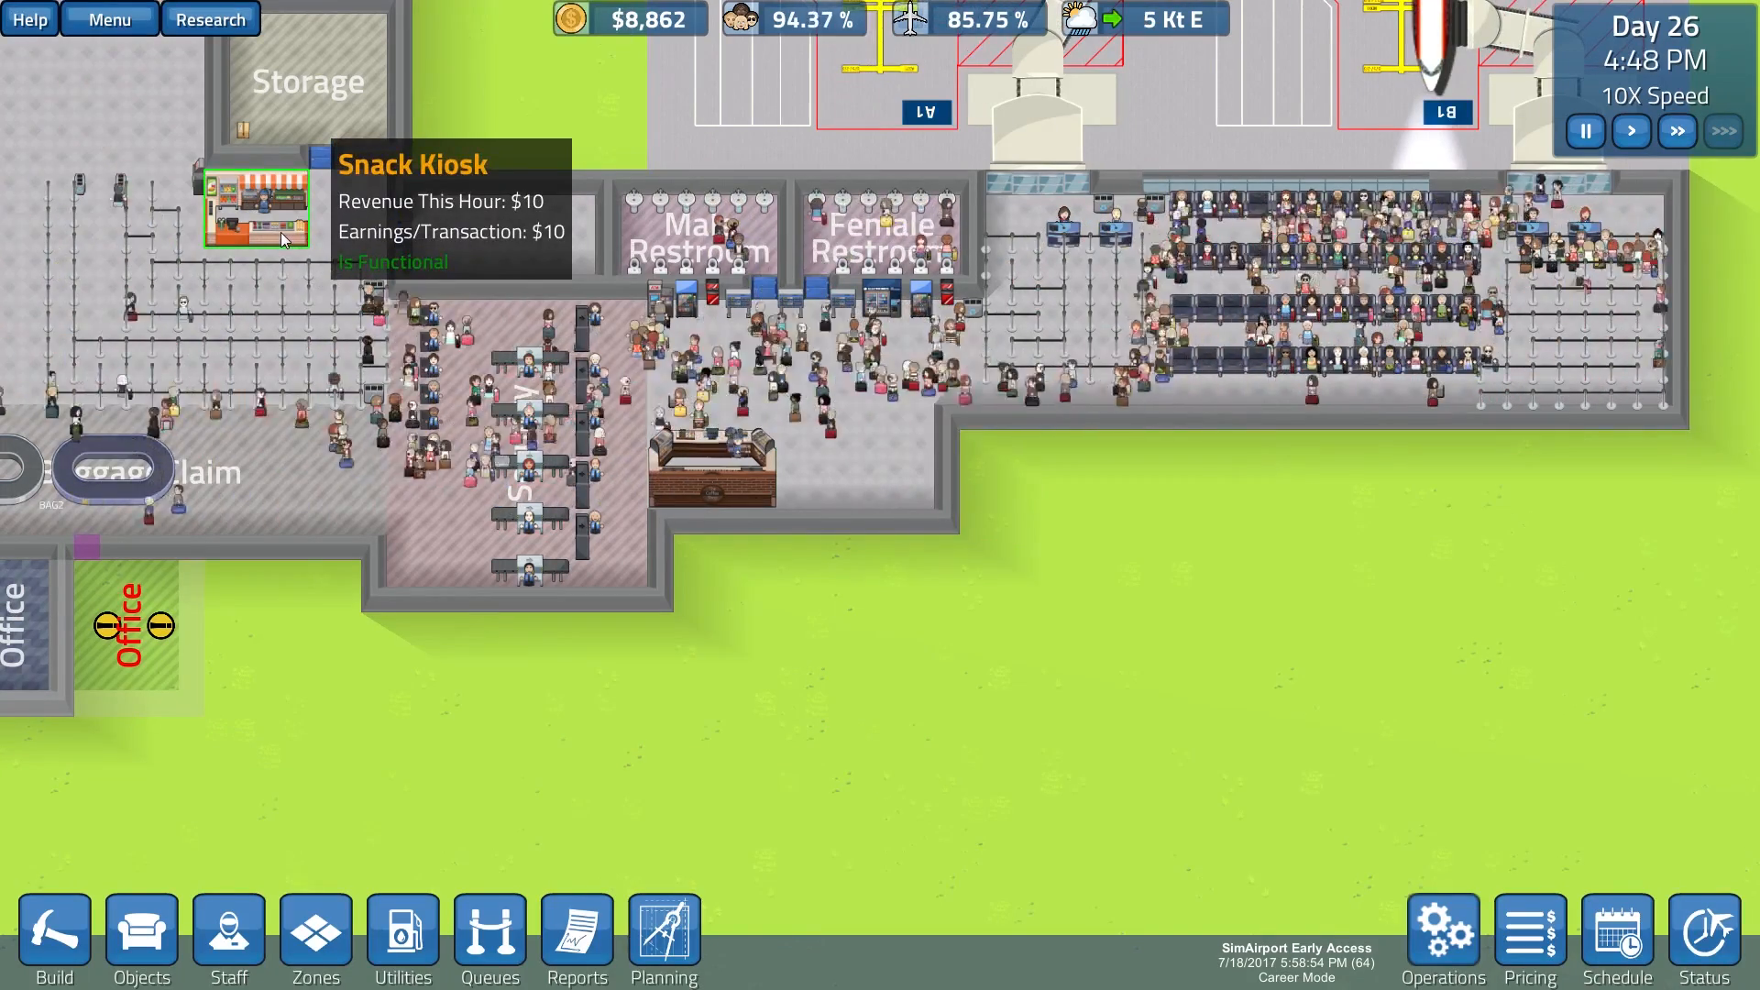
Step: Dismantle the old Snack Kiosk standing beside storage
click(280, 232)
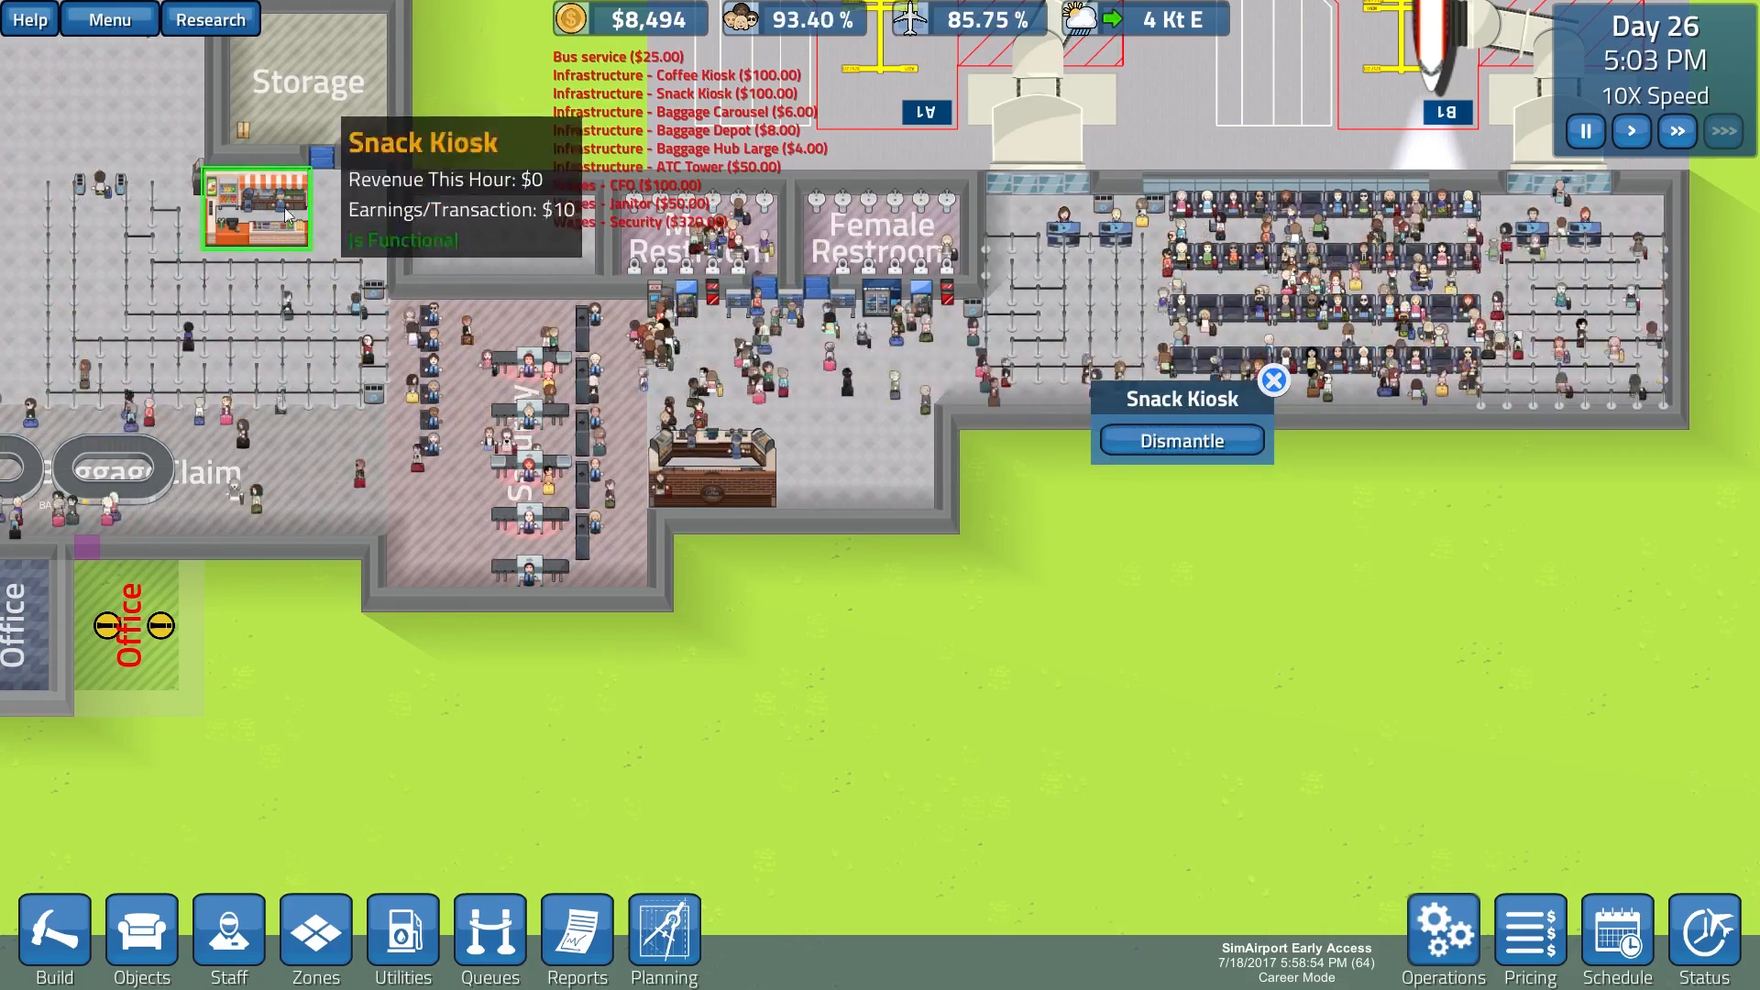
key(Tab)
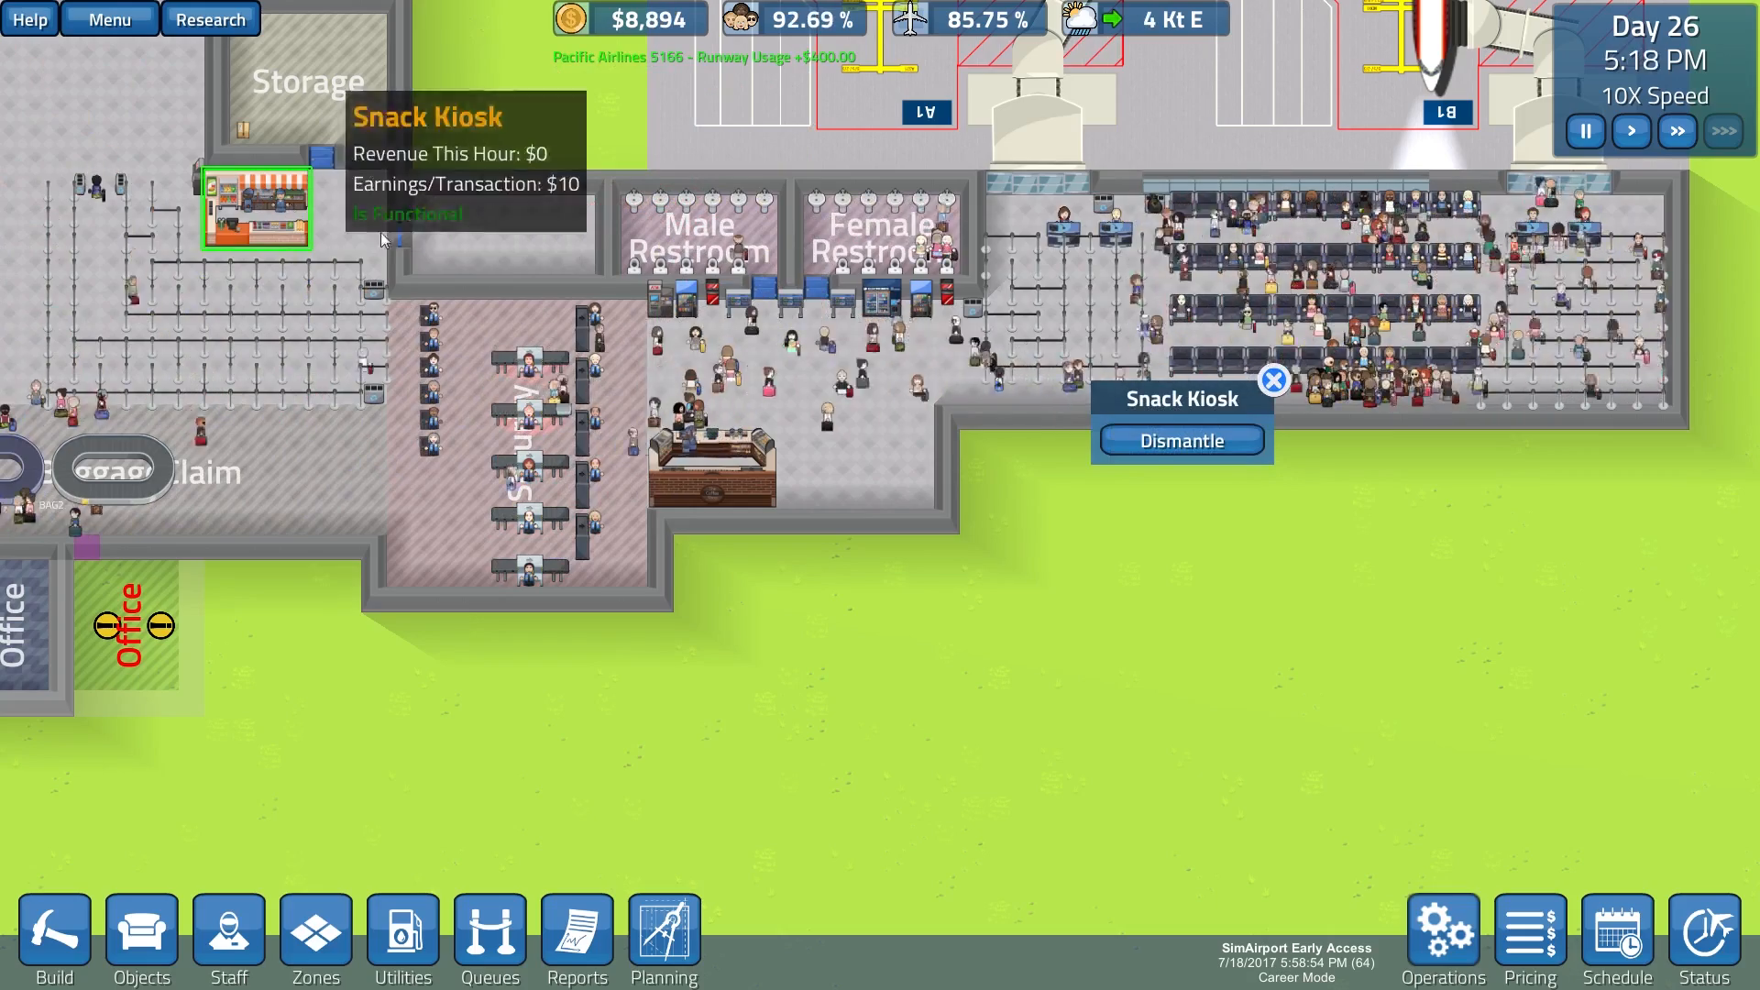
click(1177, 440)
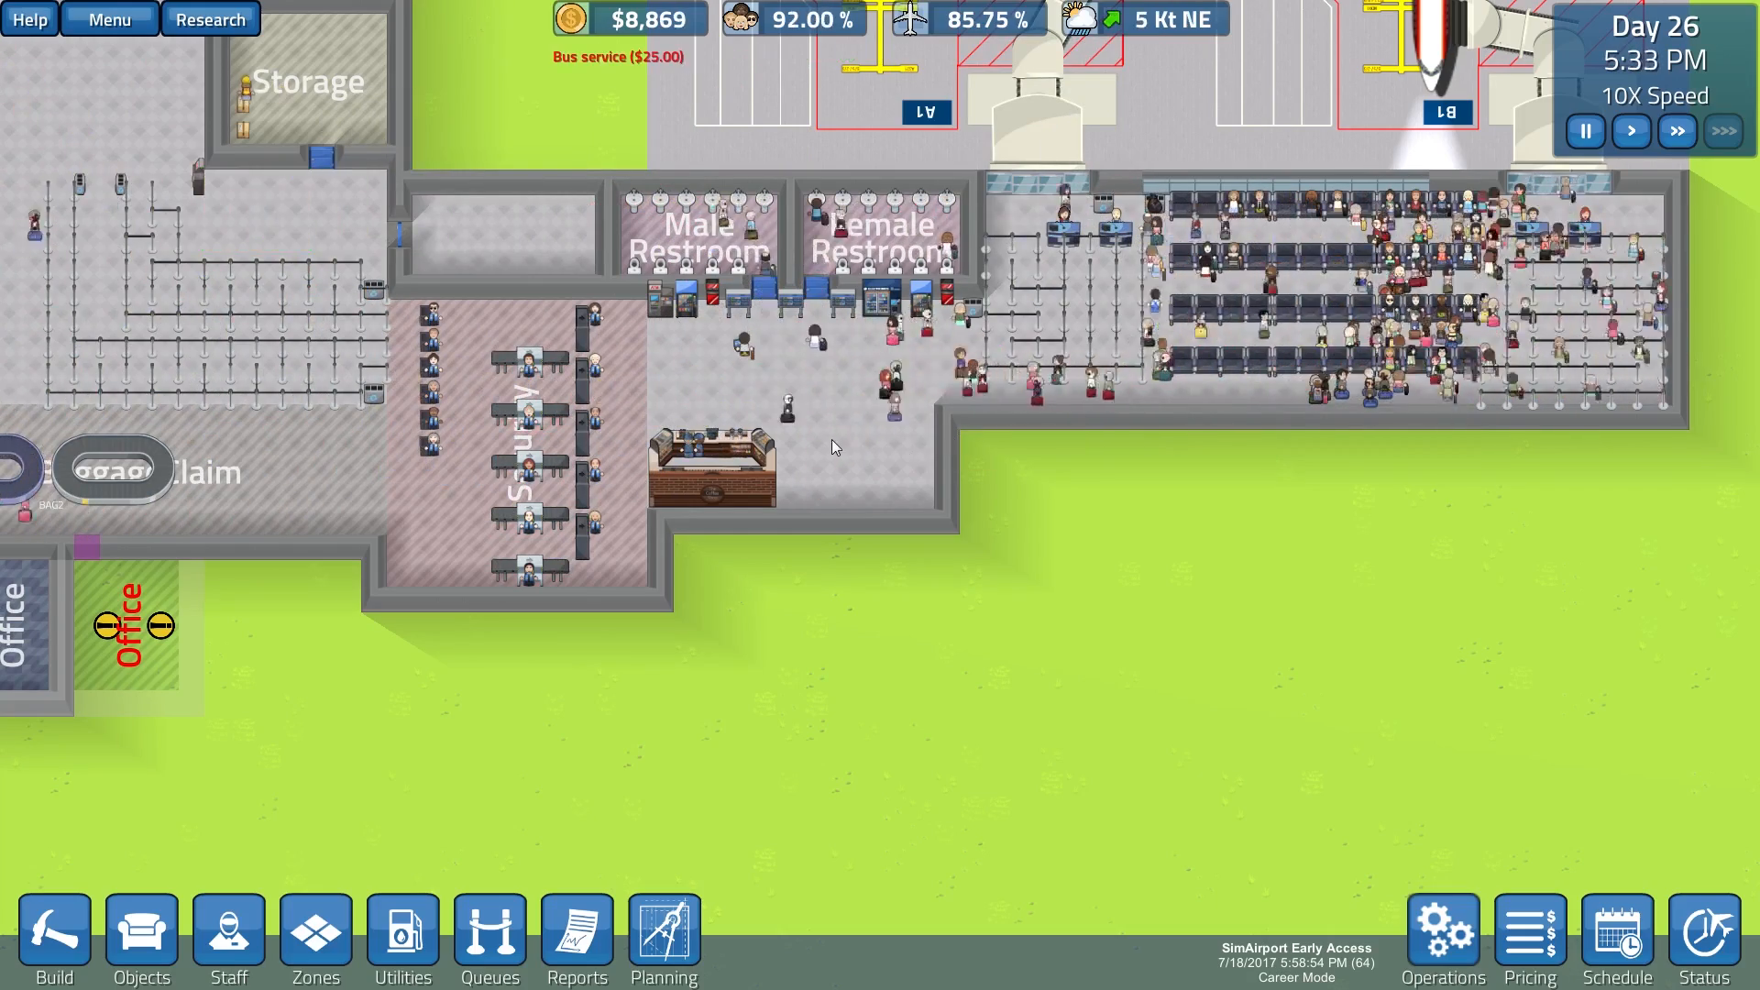
Step: Place a rotated Snack Kiosk in the extension right beside the Coffee Kiosk
click(141, 945)
scroll(233, 717, down, 5)
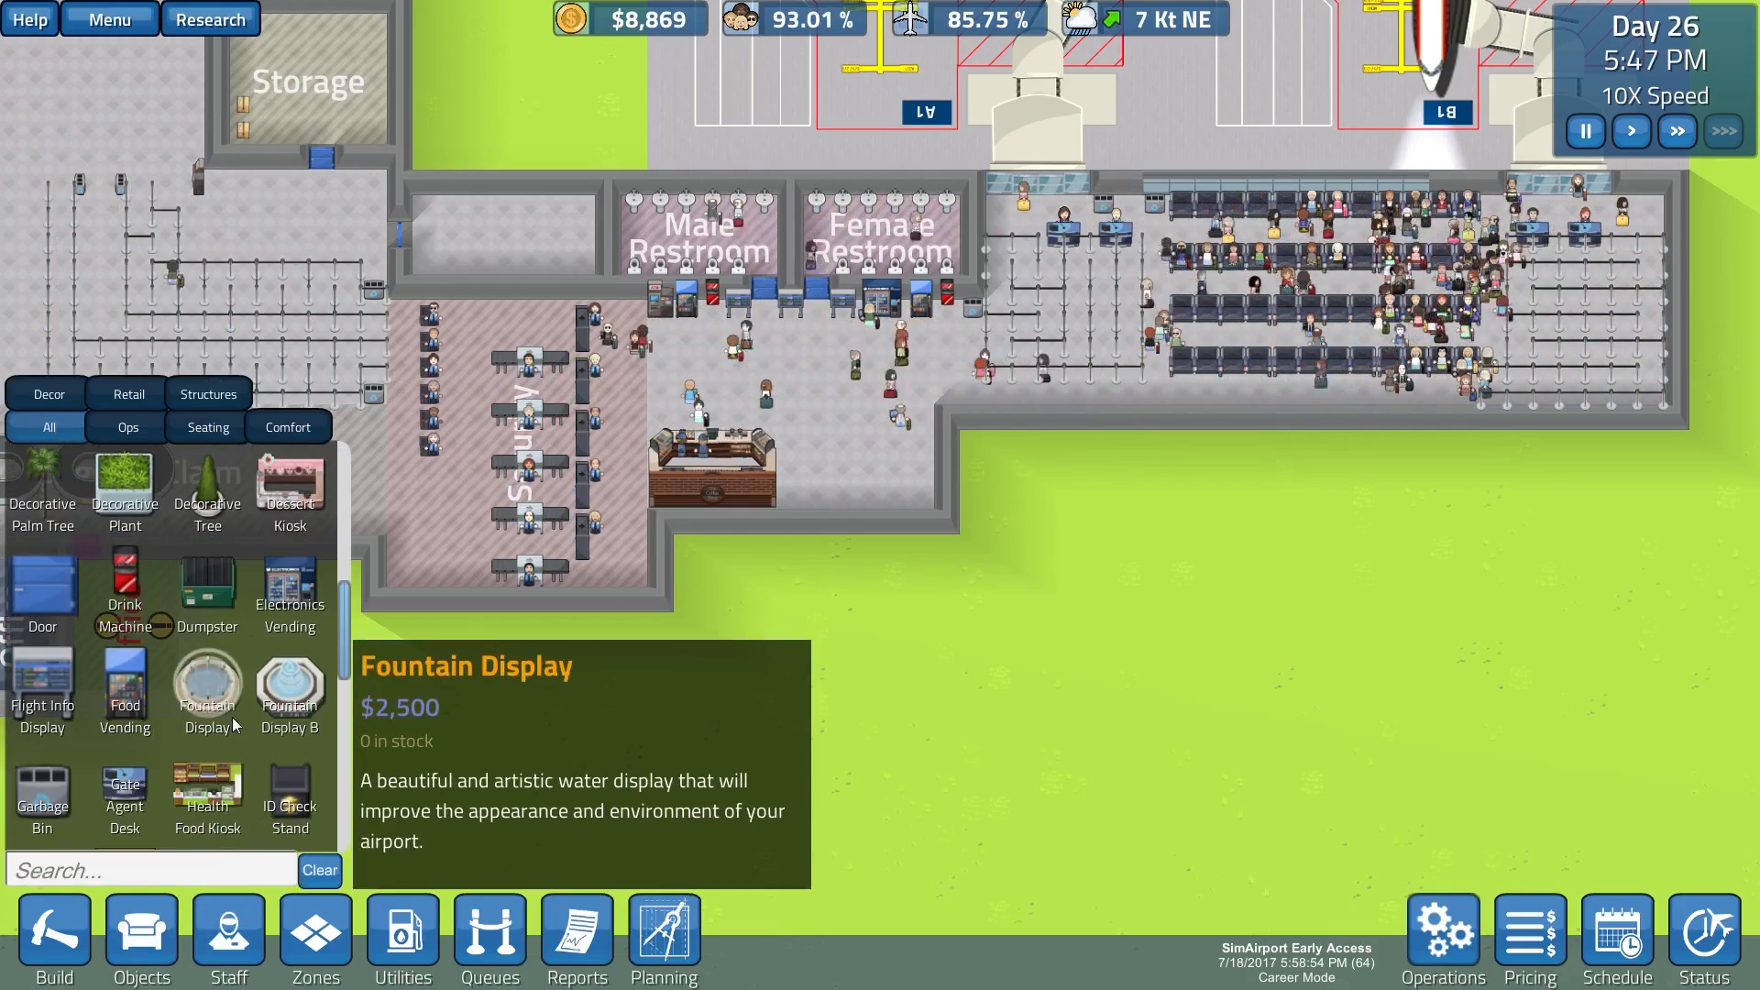
scroll(296, 629, down, 1)
scroll(295, 628, down, 2)
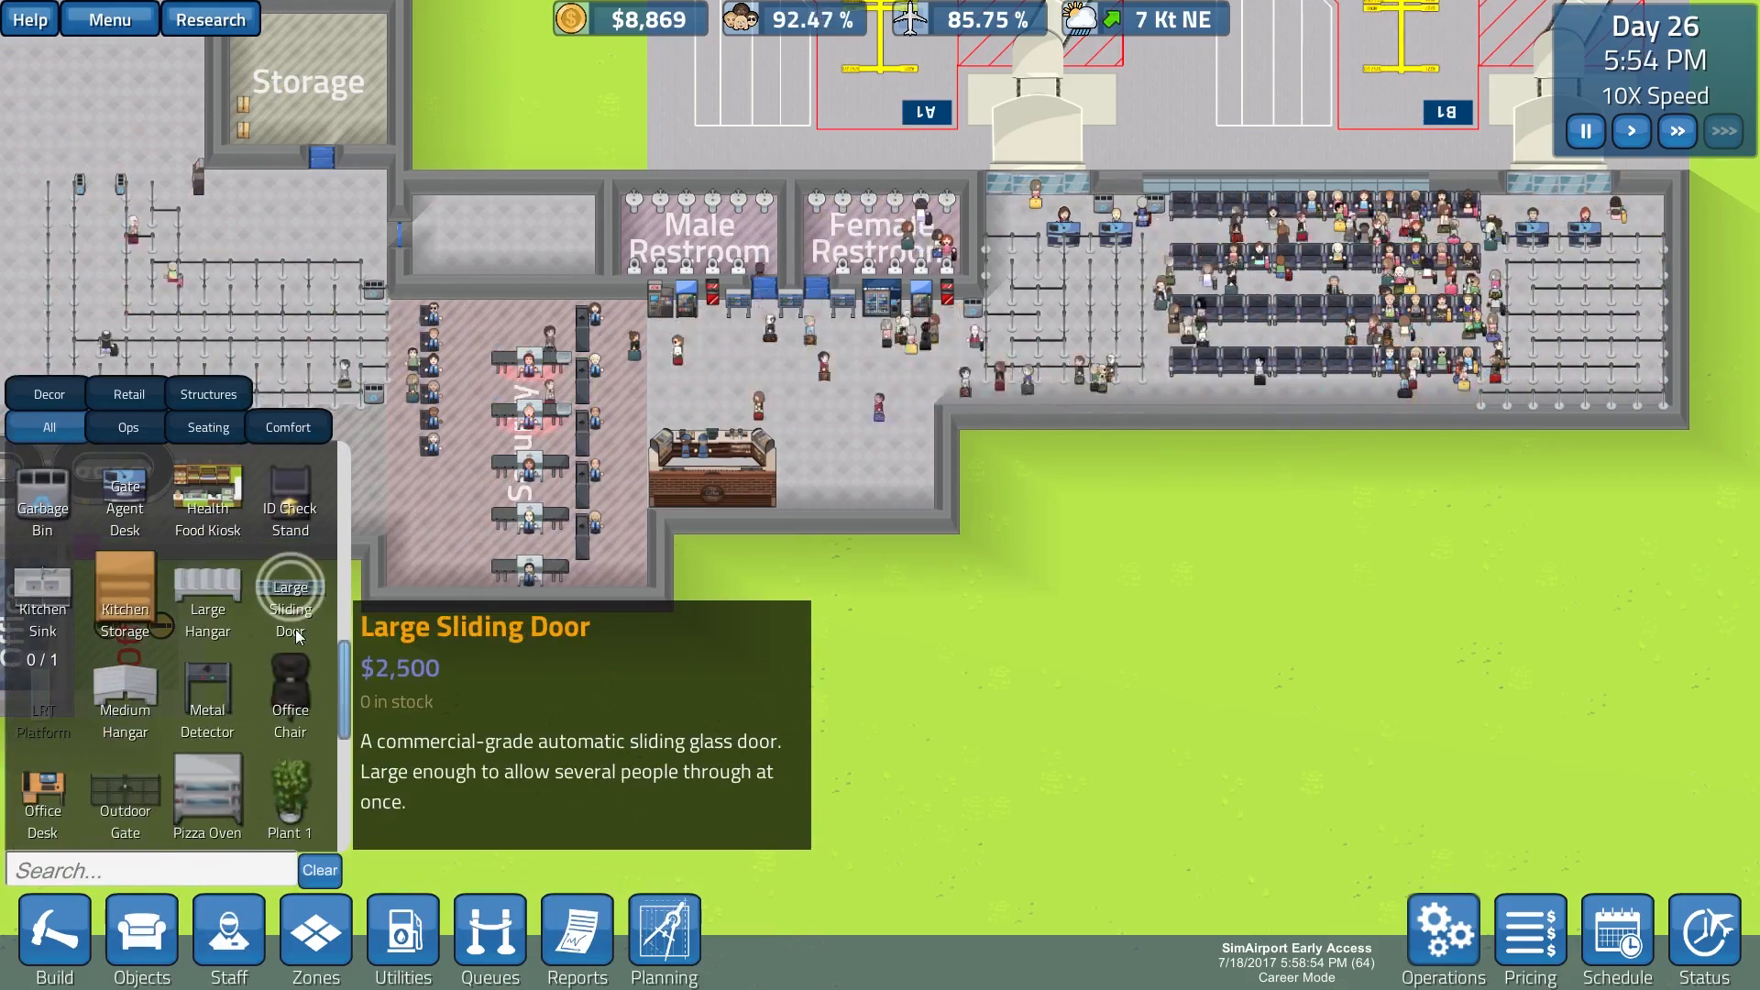
scroll(296, 634, down, 2)
scroll(296, 629, down, 1)
click(290, 725)
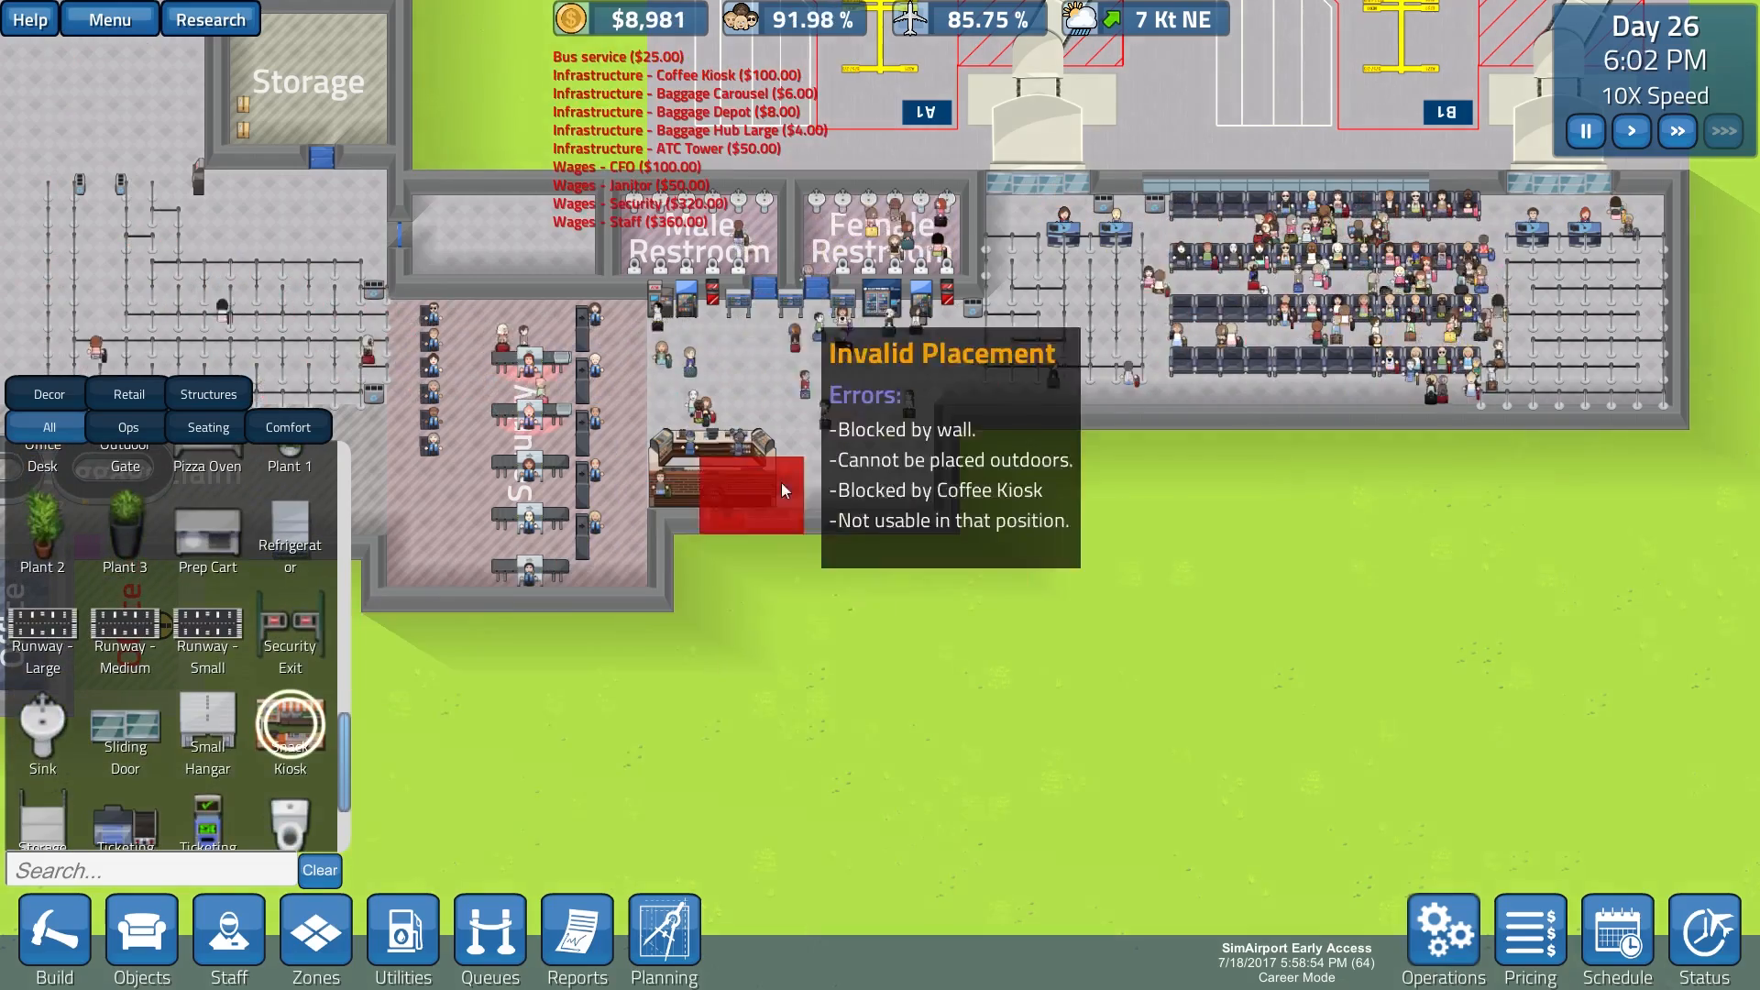
key(r)
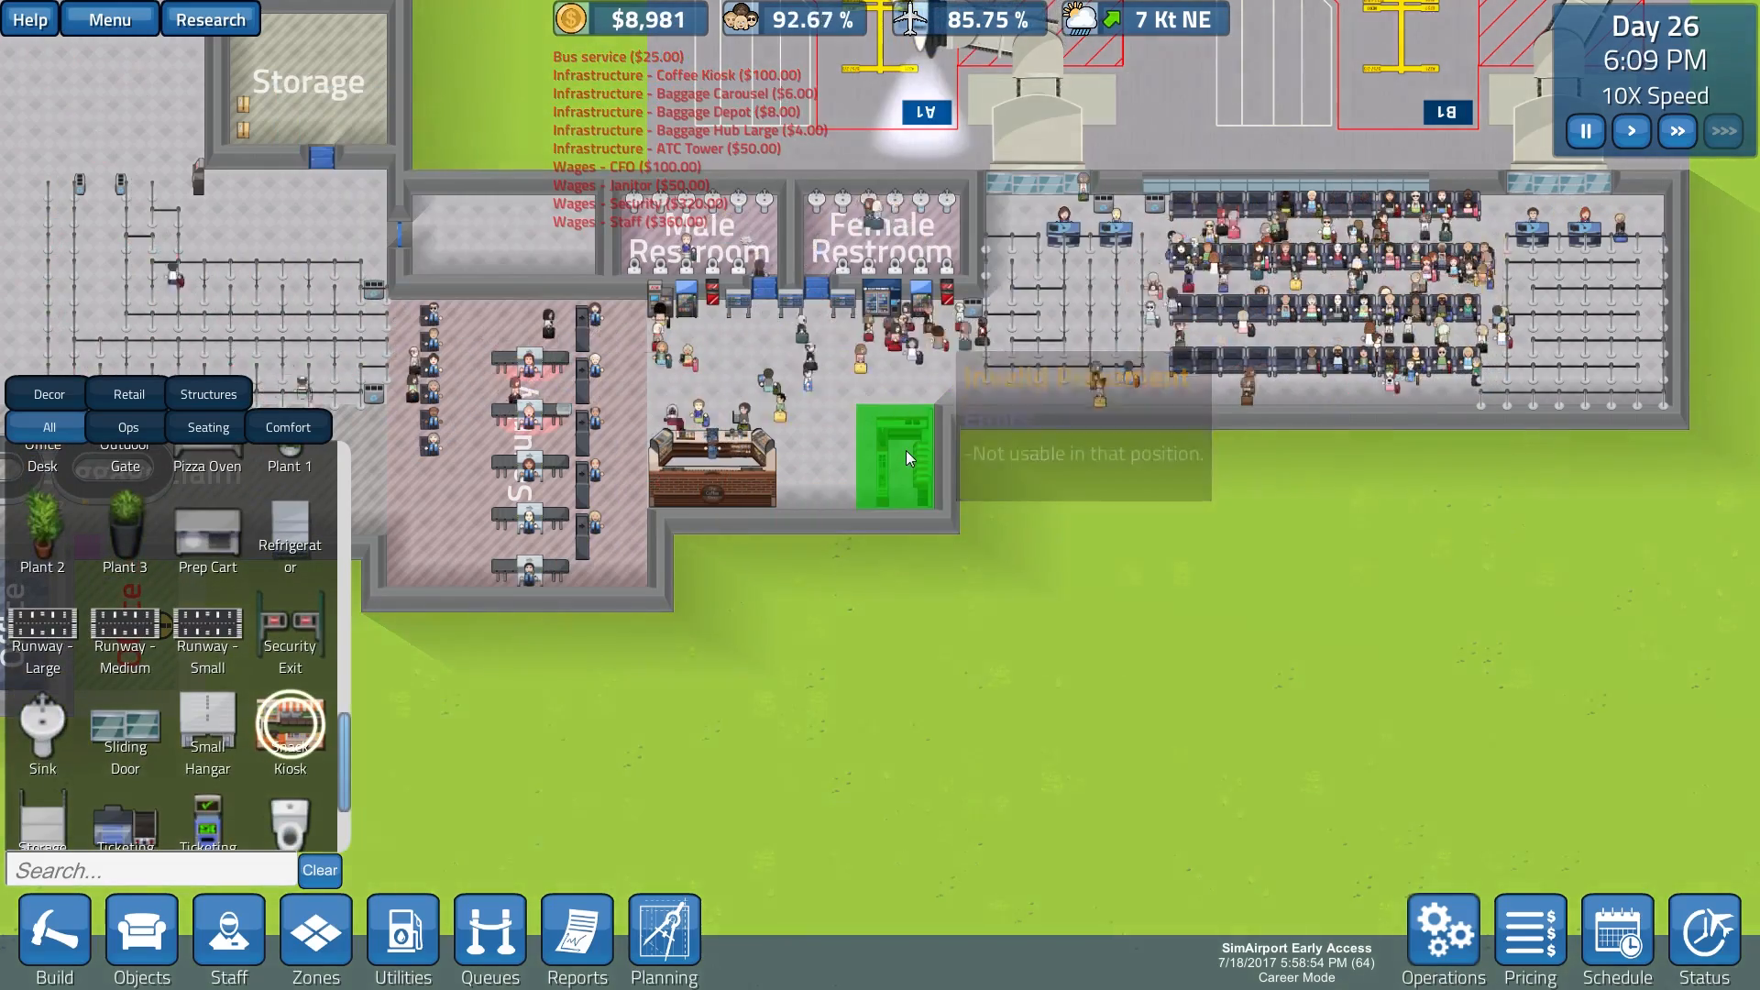
click(906, 449)
right_click(1079, 512)
Step: Dismantle the old ATM near storage
click(194, 176)
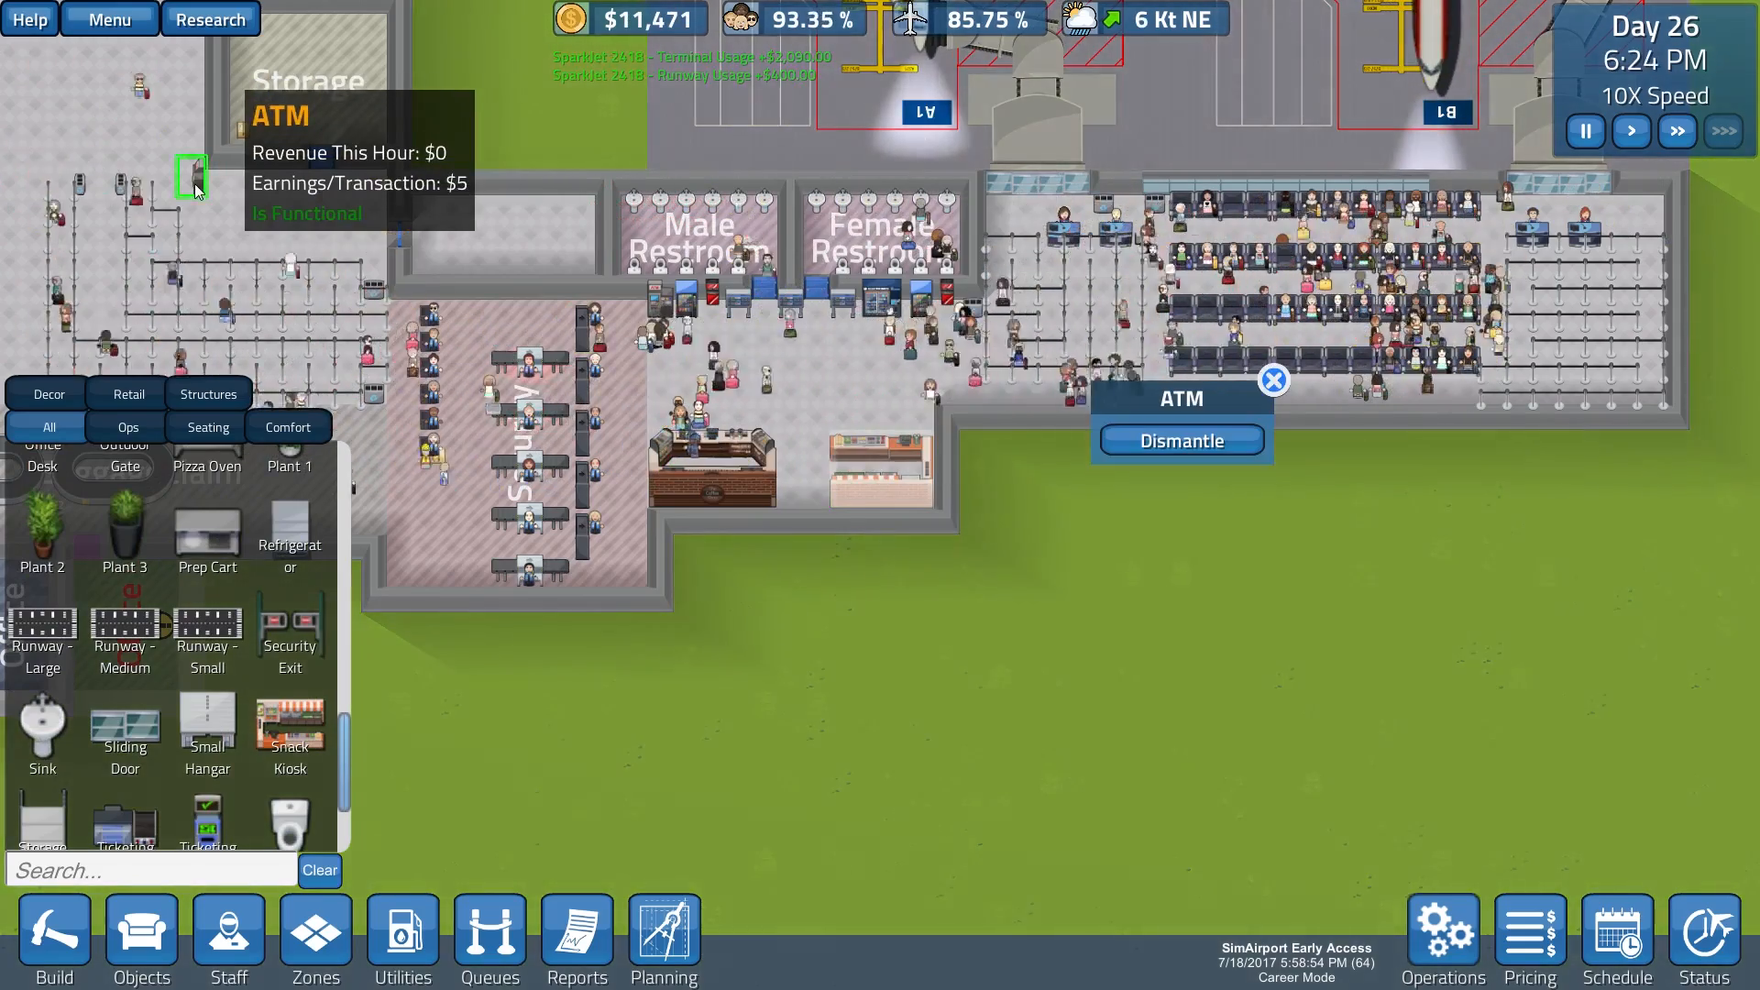
key(w)
key(a)
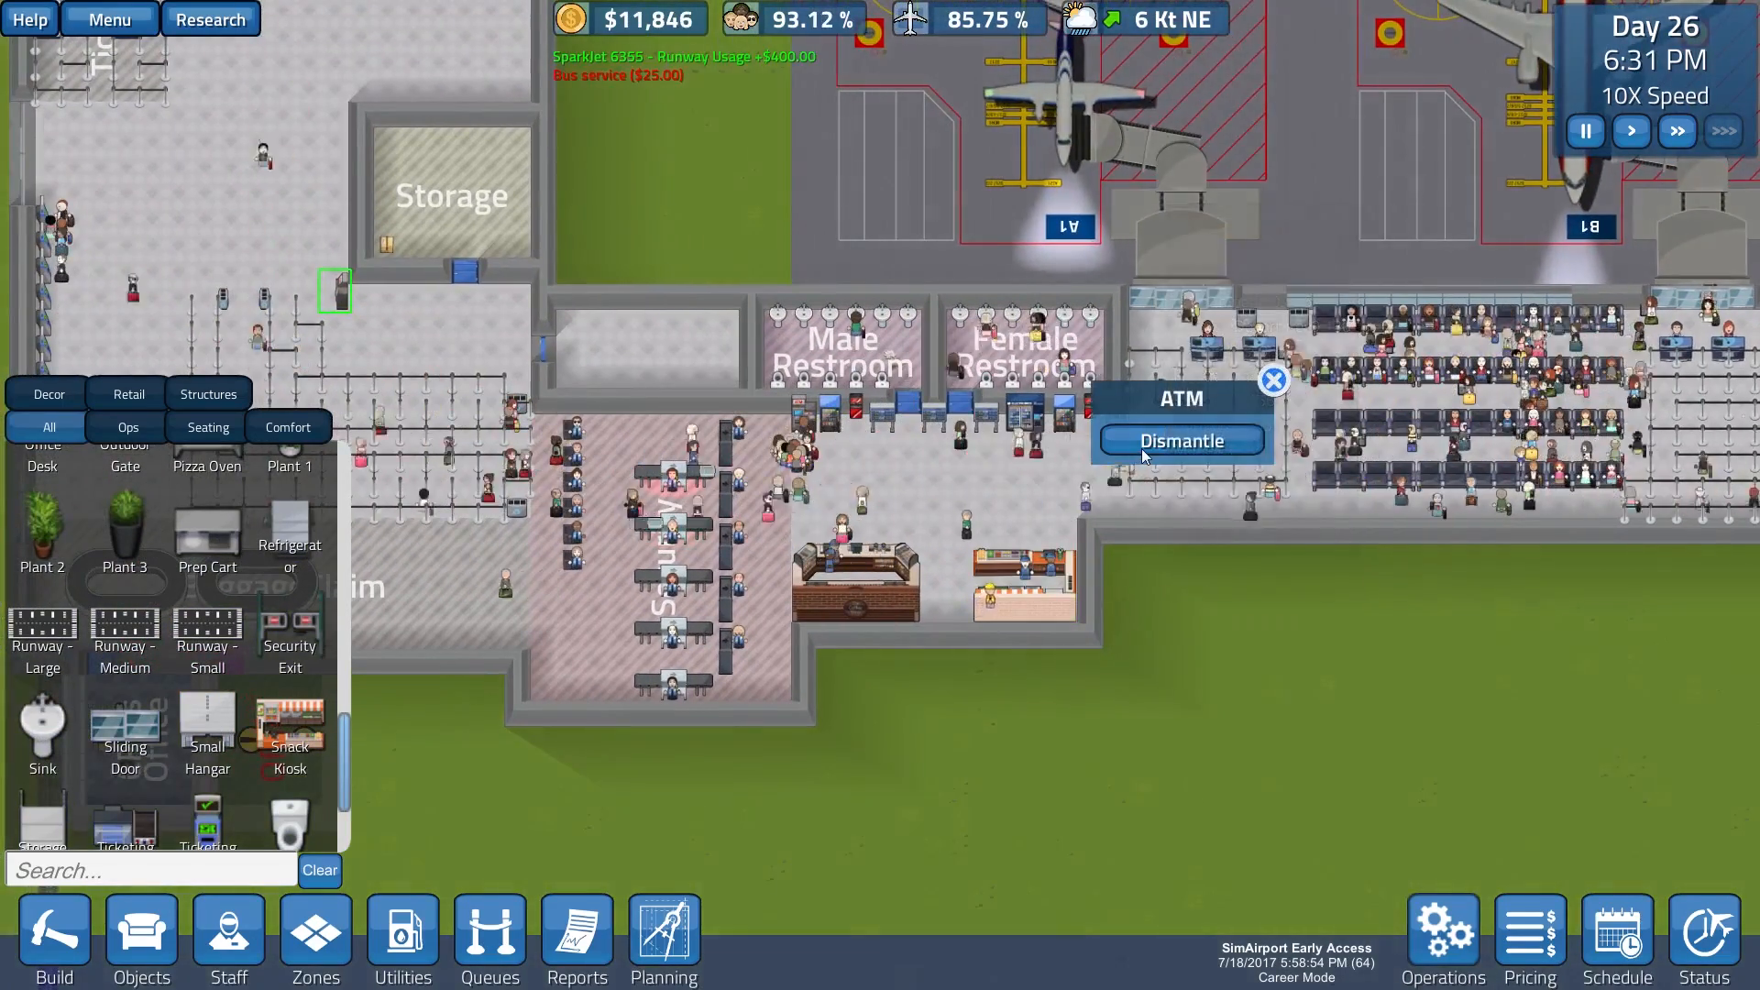
click(1141, 449)
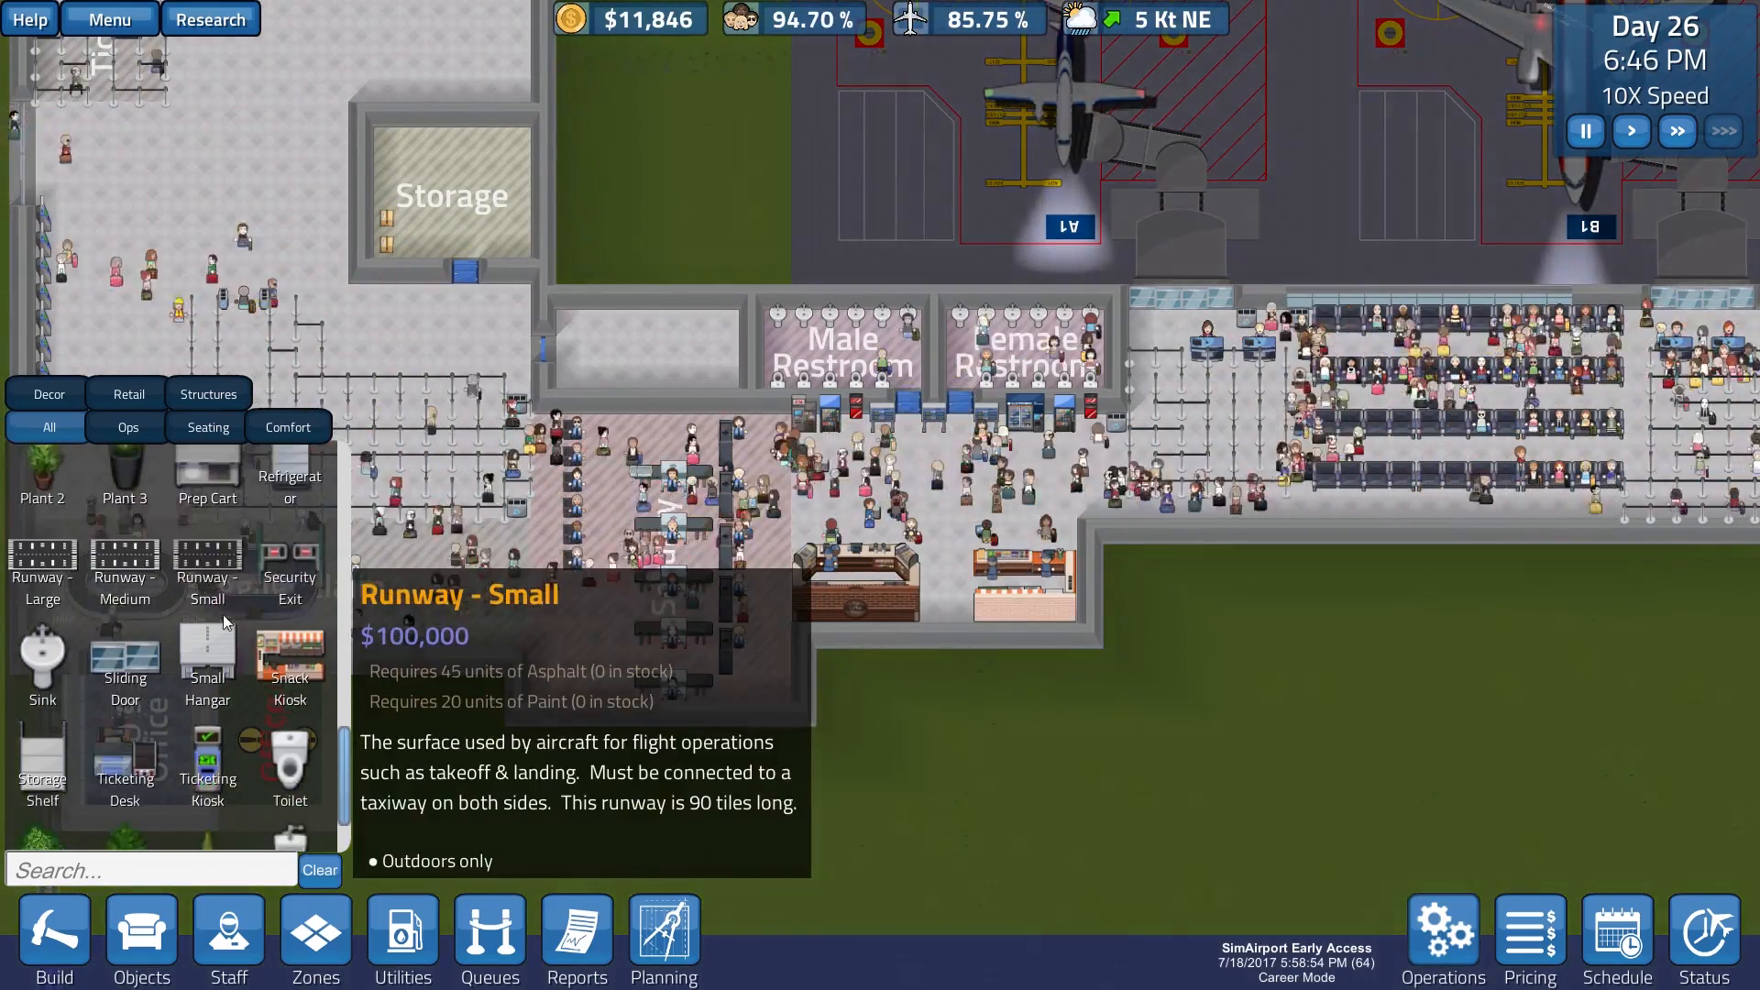
scroll(224, 615, down, 3)
scroll(223, 615, up, 5)
scroll(223, 614, up, 2)
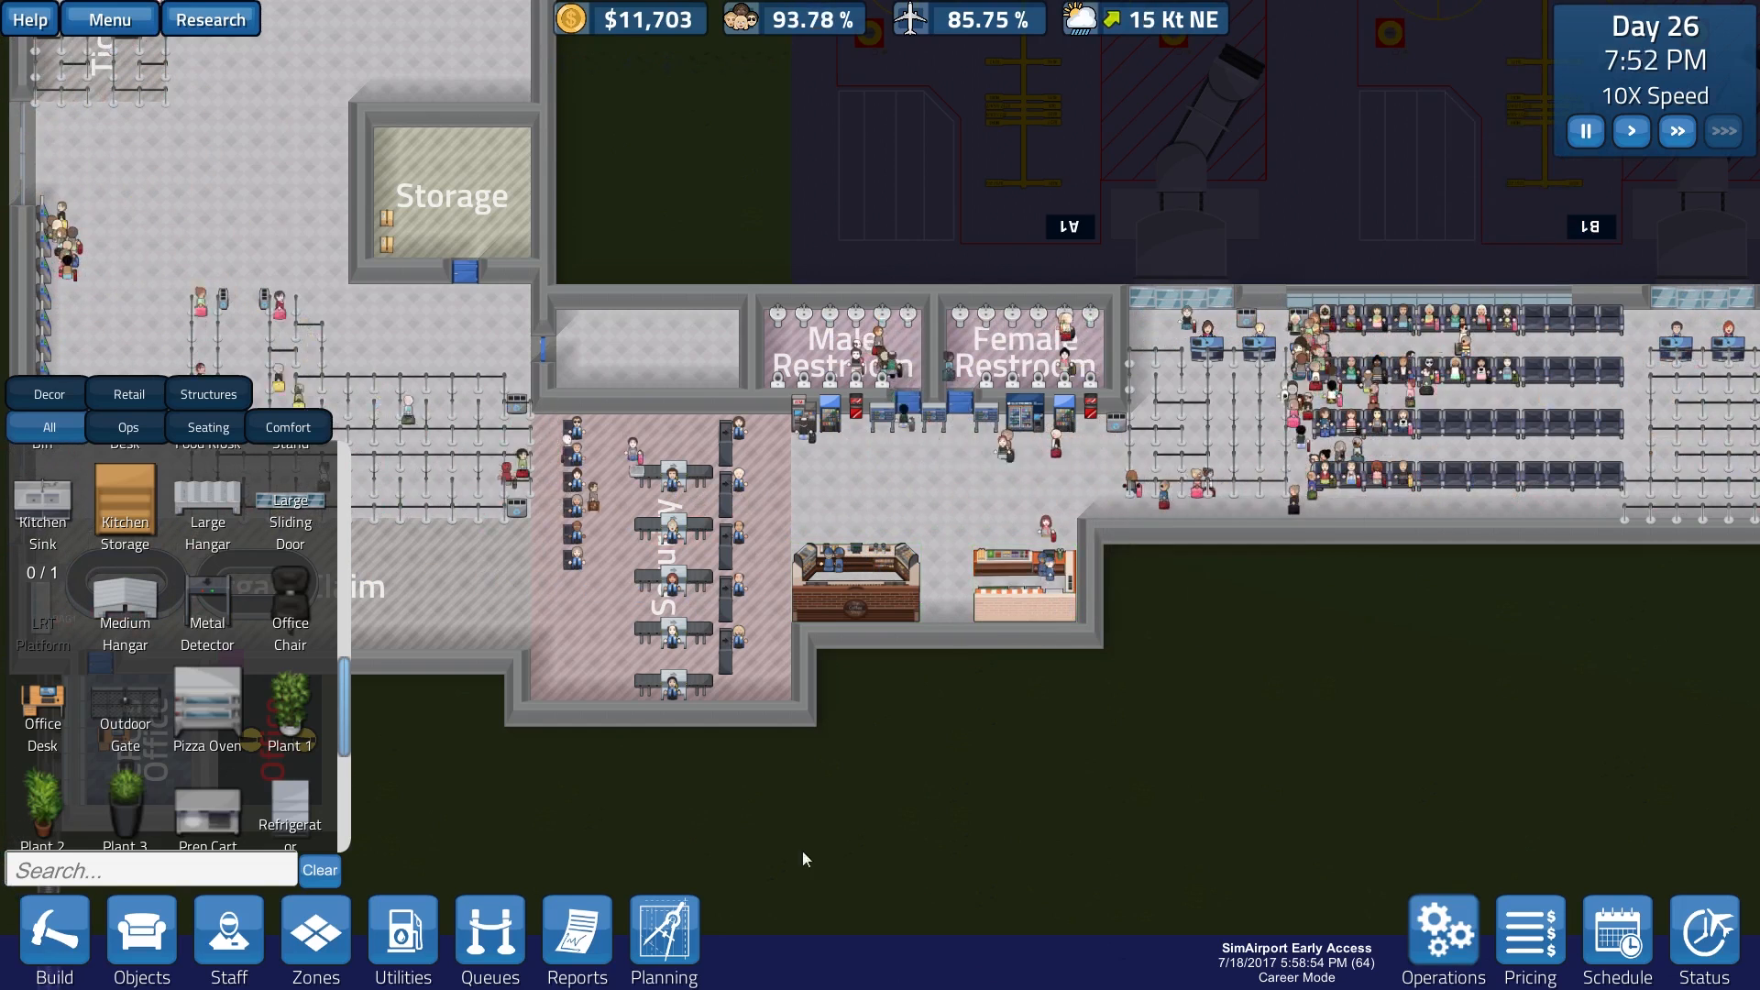
scroll(302, 706, down, 1)
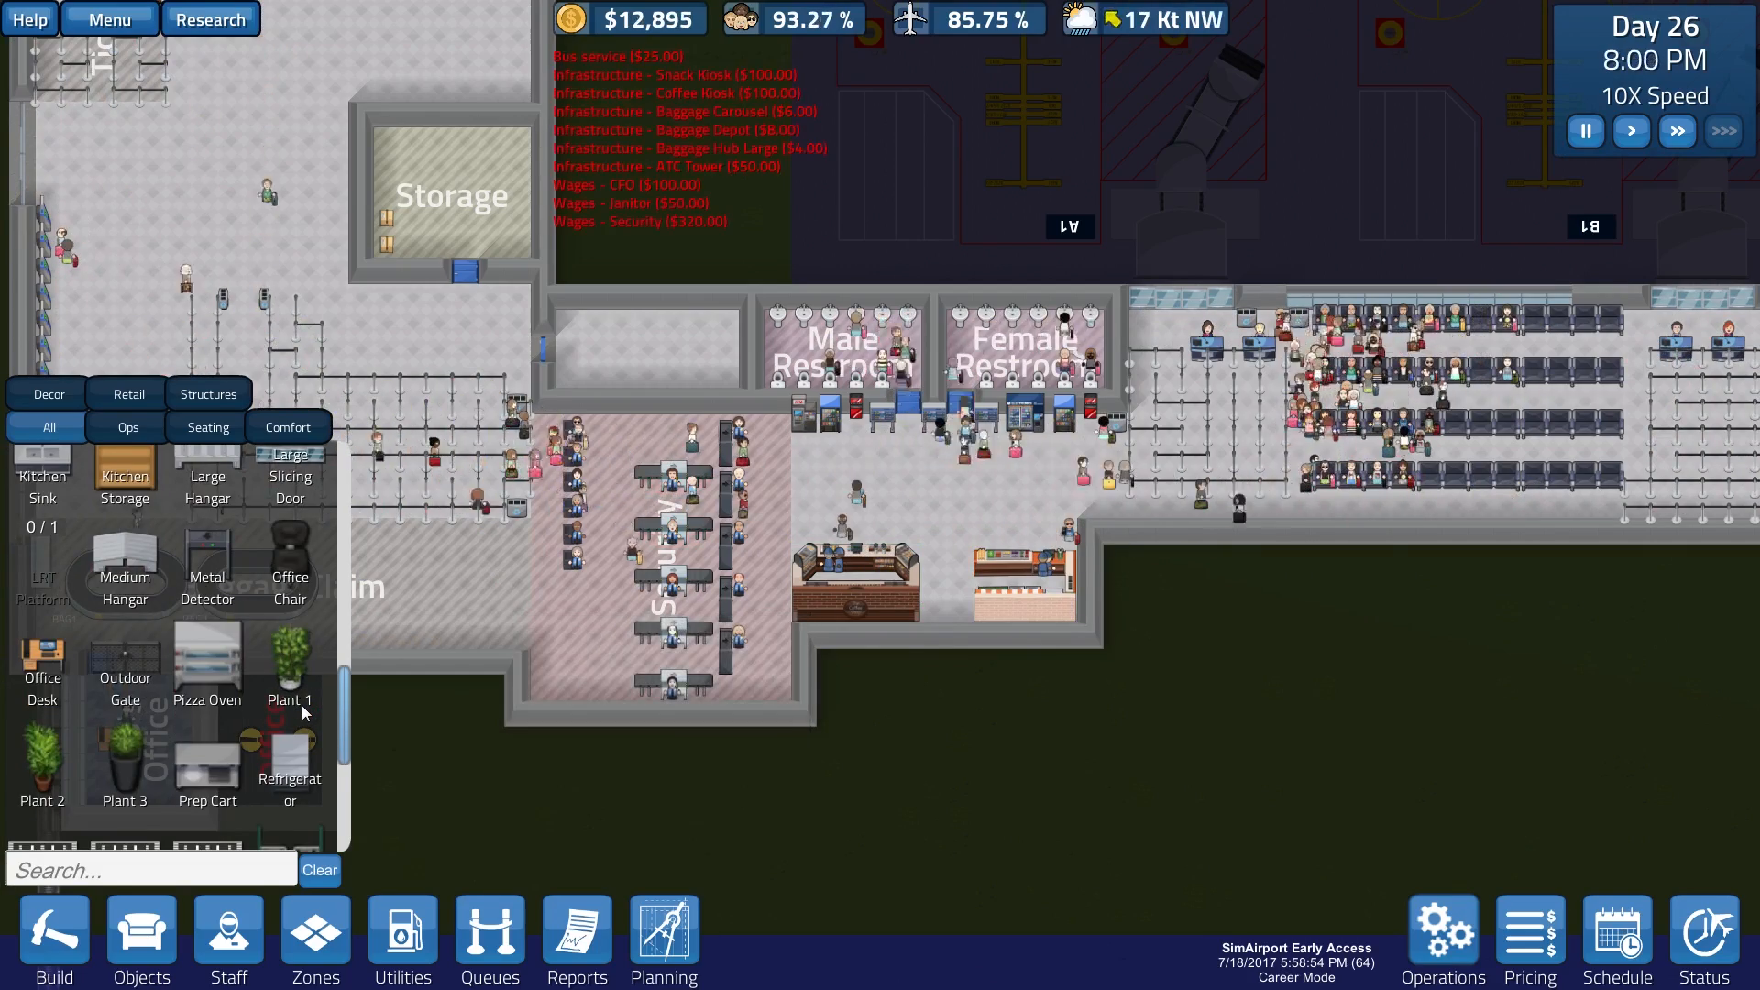
scroll(302, 705, down, 1)
scroll(301, 706, down, 1)
scroll(302, 711, up, 1)
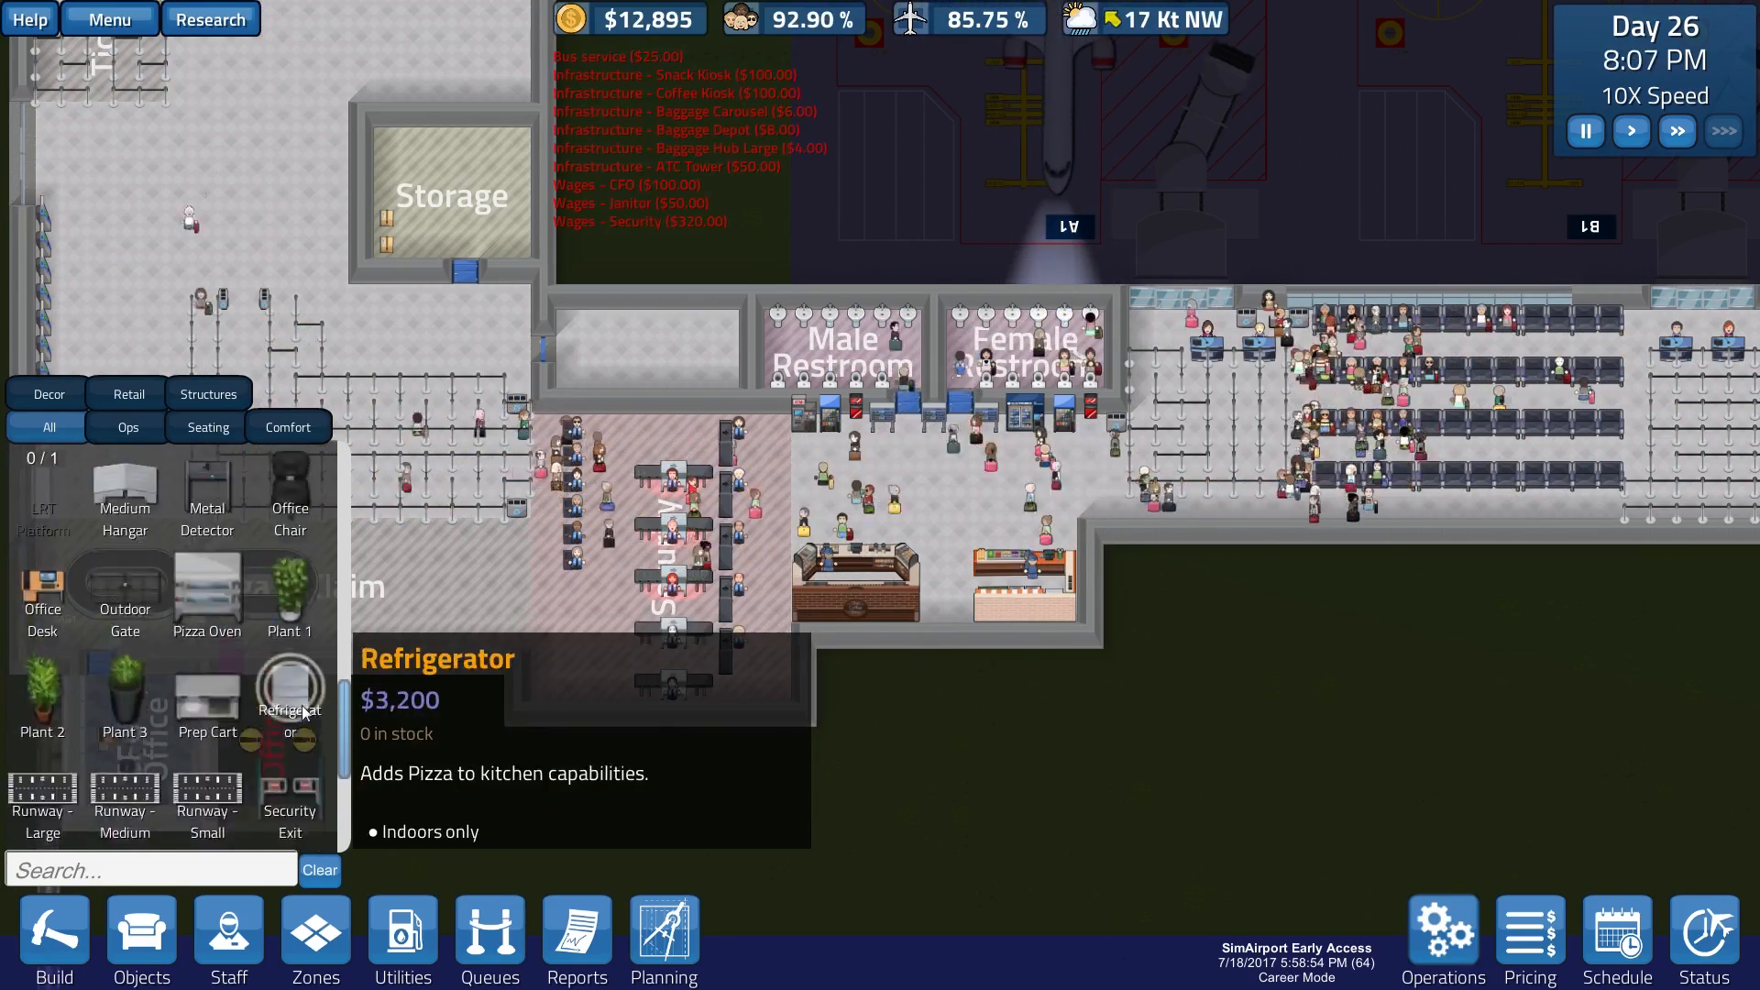
scroll(301, 705, up, 4)
scroll(302, 706, up, 4)
scroll(301, 706, up, 4)
scroll(302, 706, up, 2)
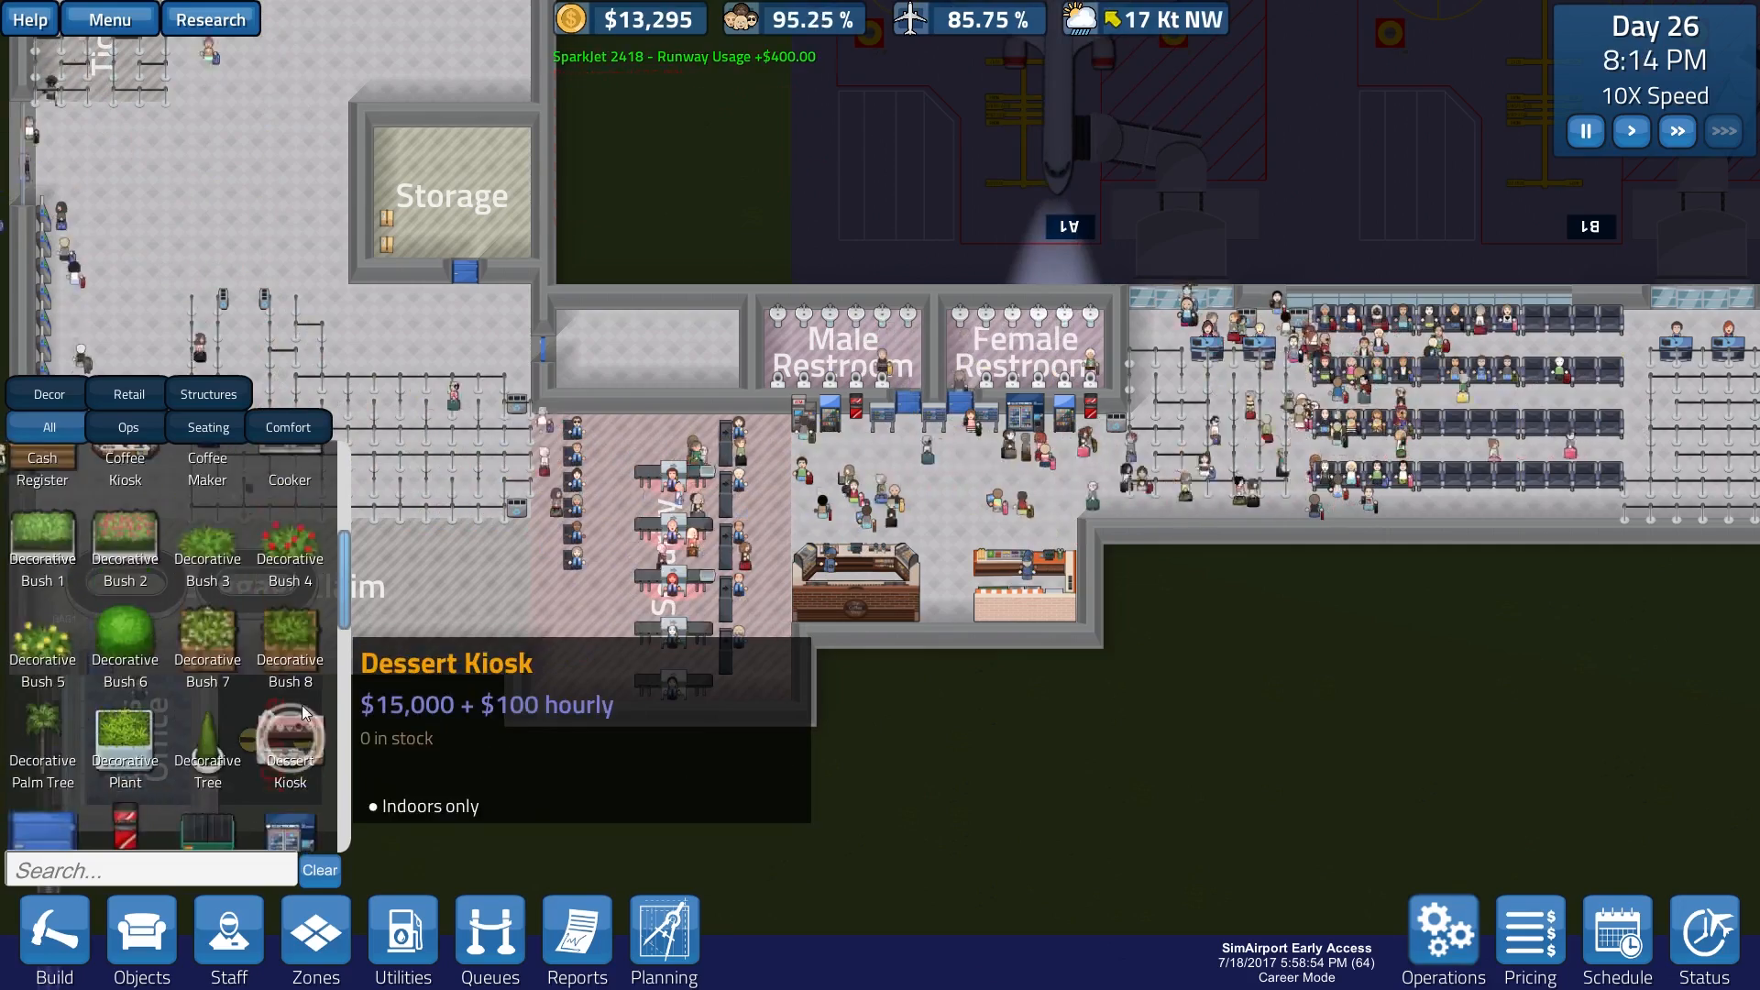
scroll(302, 705, up, 7)
scroll(301, 706, up, 2)
scroll(301, 705, up, 2)
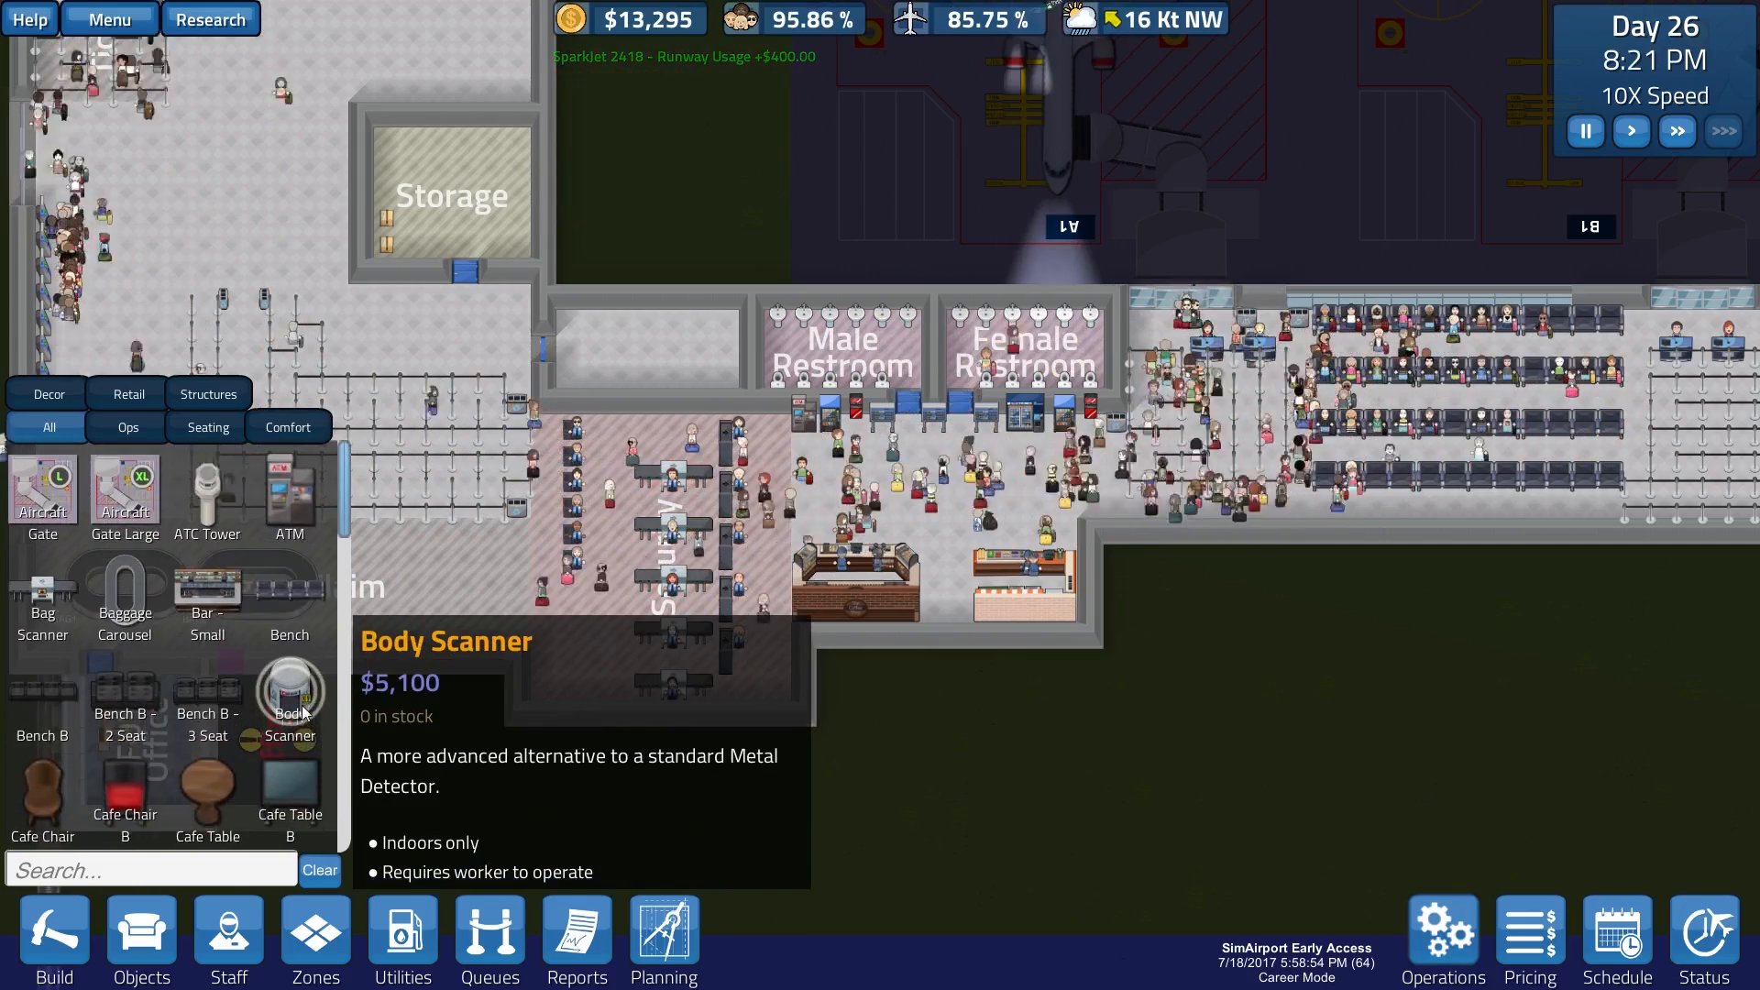
scroll(302, 710, down, 4)
scroll(303, 710, down, 2)
scroll(303, 711, down, 2)
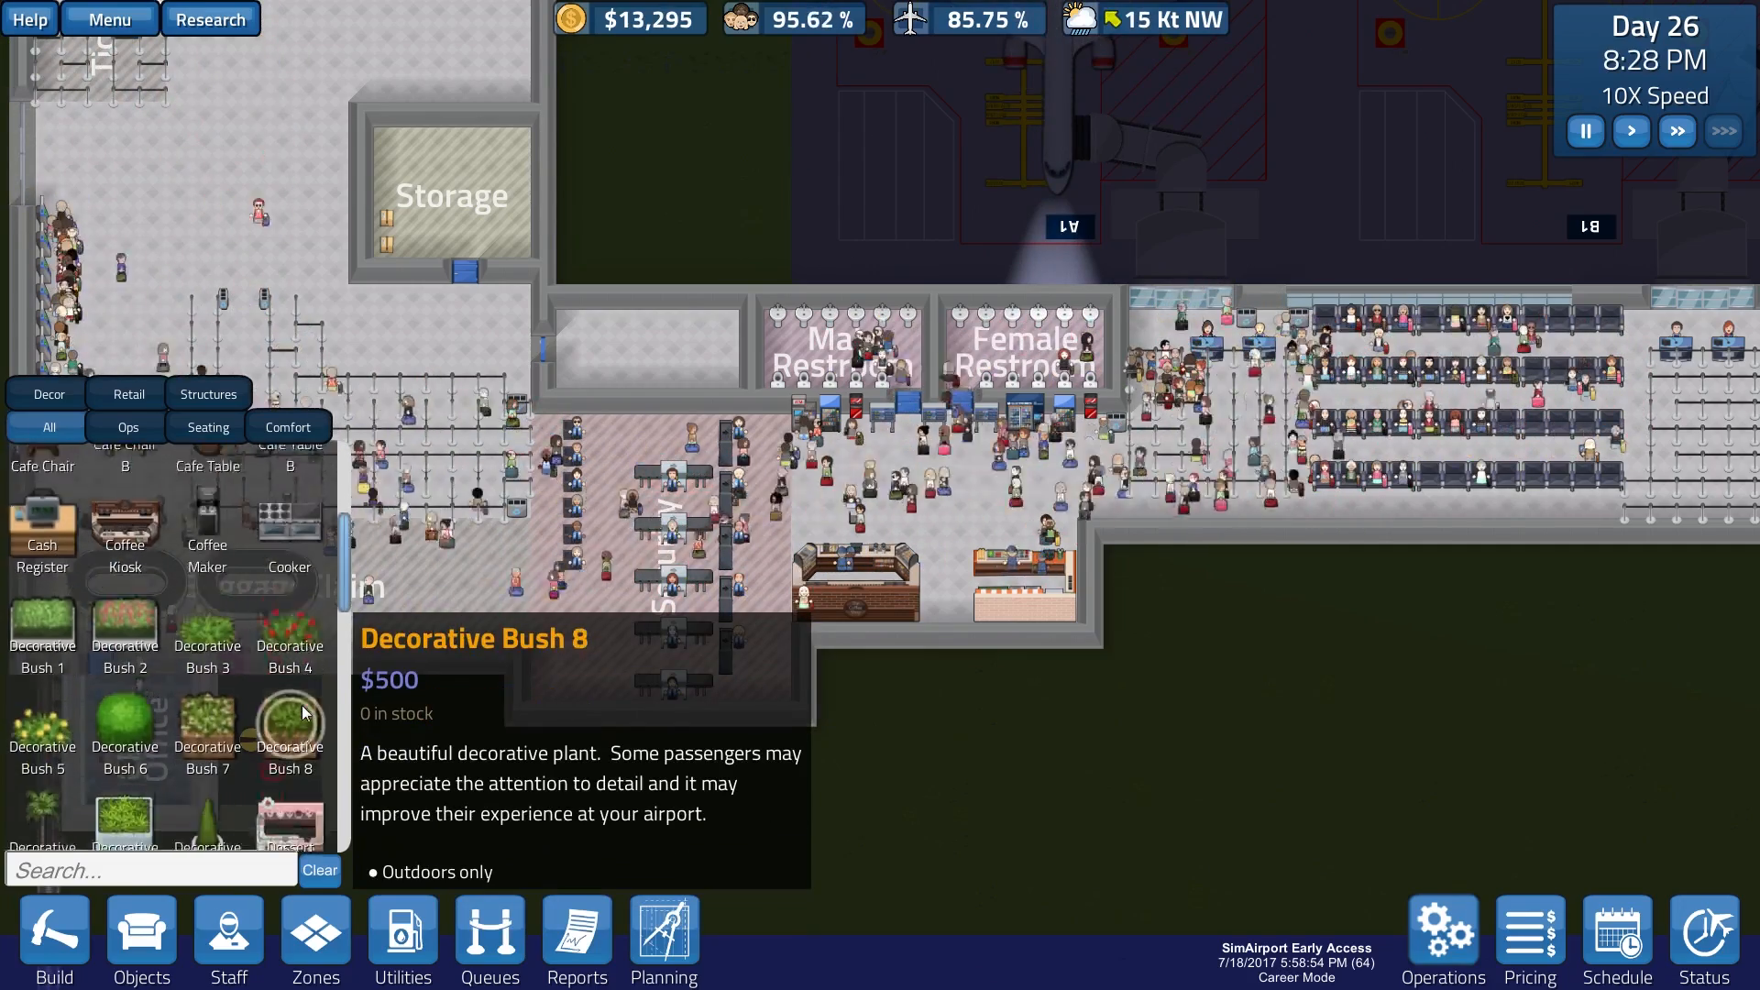
scroll(303, 711, down, 2)
scroll(302, 711, down, 2)
scroll(304, 711, down, 1)
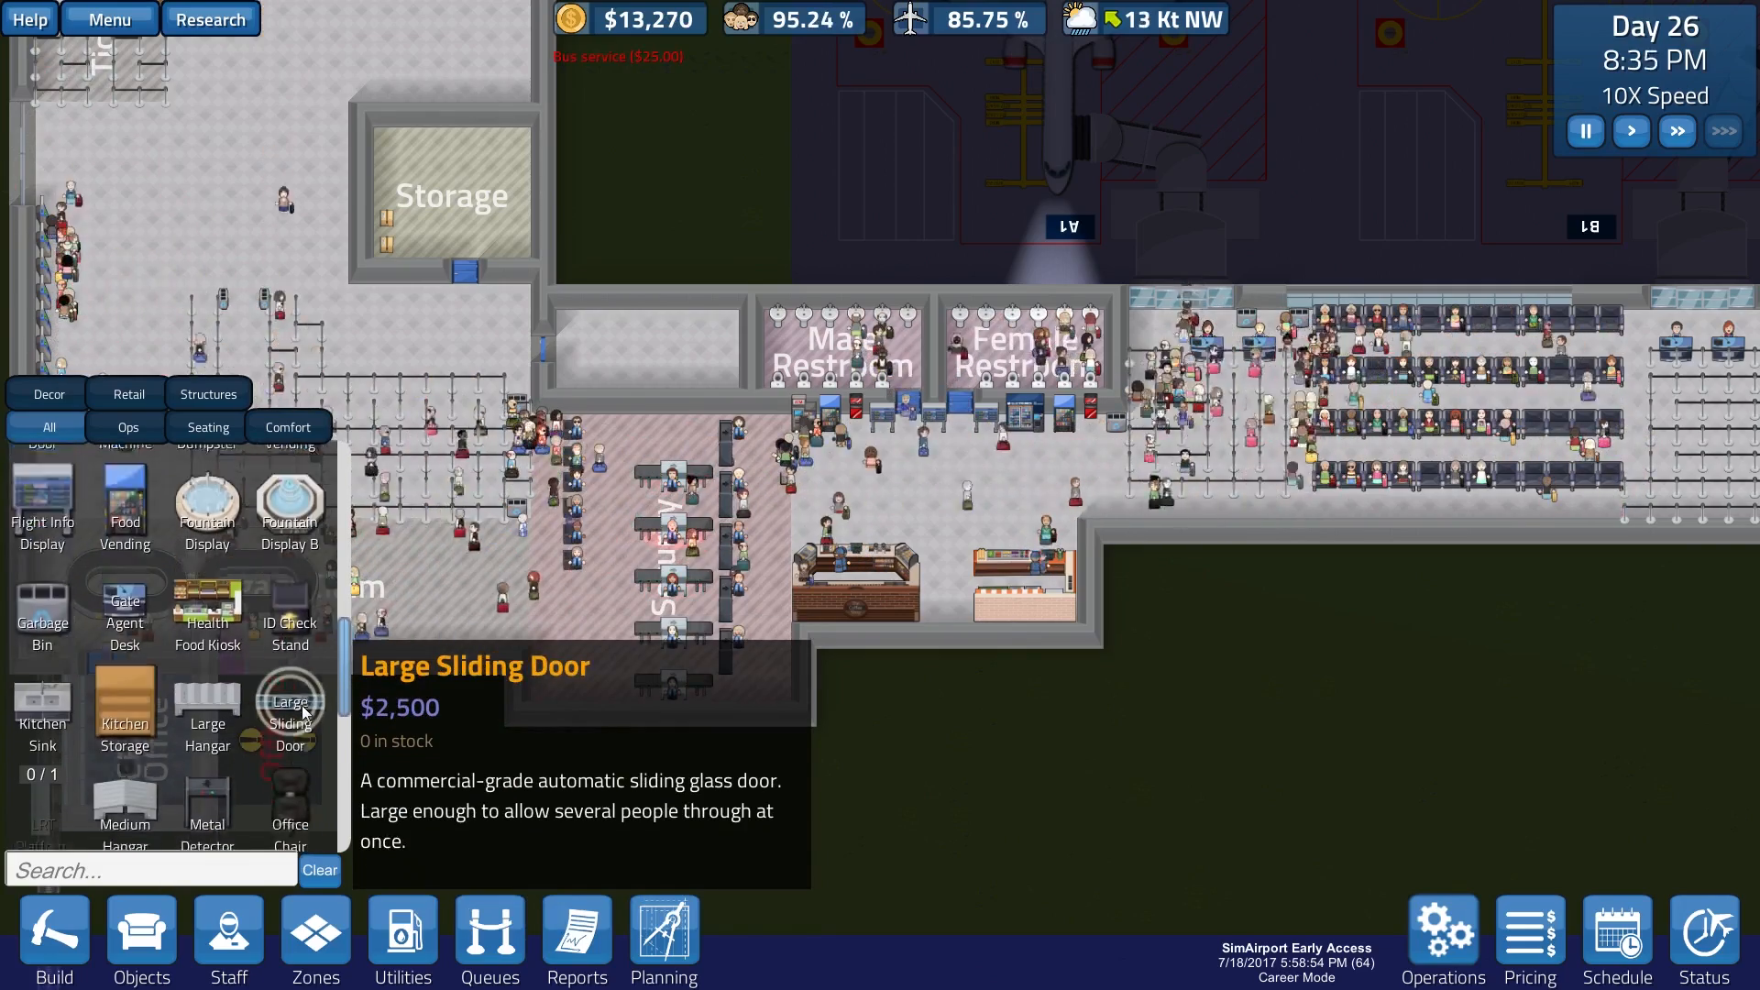
scroll(303, 711, down, 1)
scroll(303, 711, down, 2)
scroll(303, 711, up, 5)
scroll(302, 711, up, 1)
scroll(304, 711, up, 1)
scroll(303, 711, up, 2)
scroll(304, 711, up, 2)
scroll(303, 710, up, 2)
scroll(296, 661, up, 1)
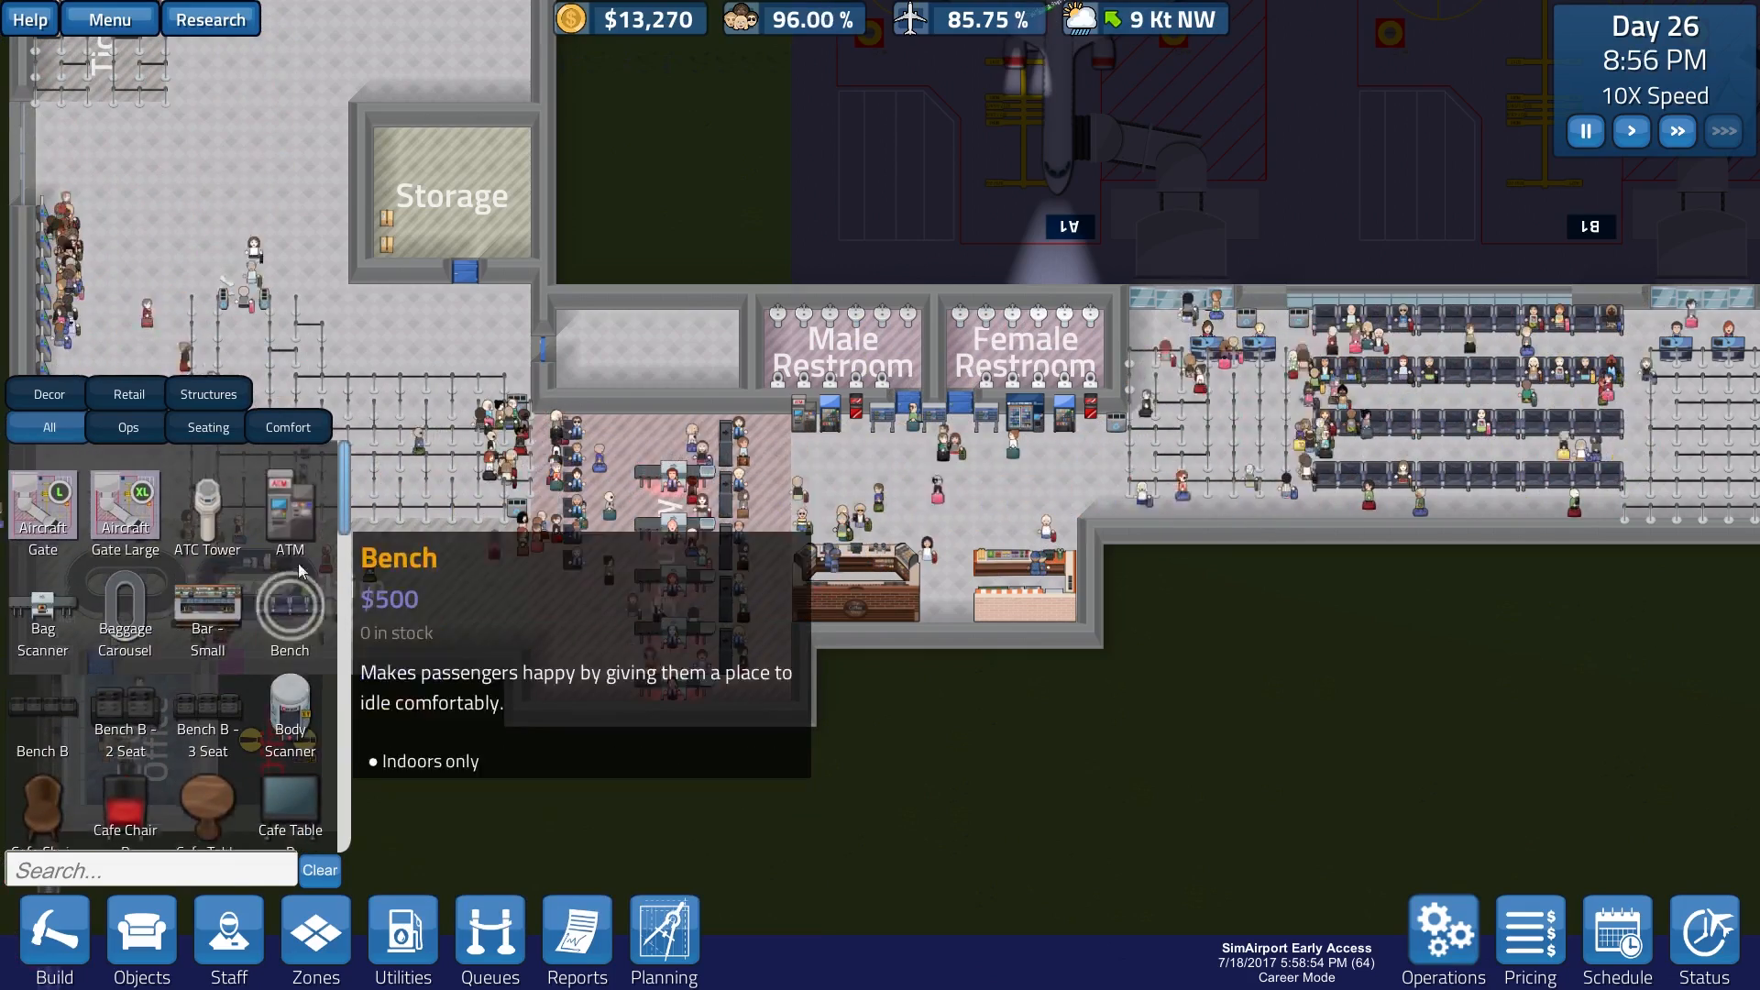
Step: Place a new ATM in the extension beside the Snack Kiosk
click(289, 485)
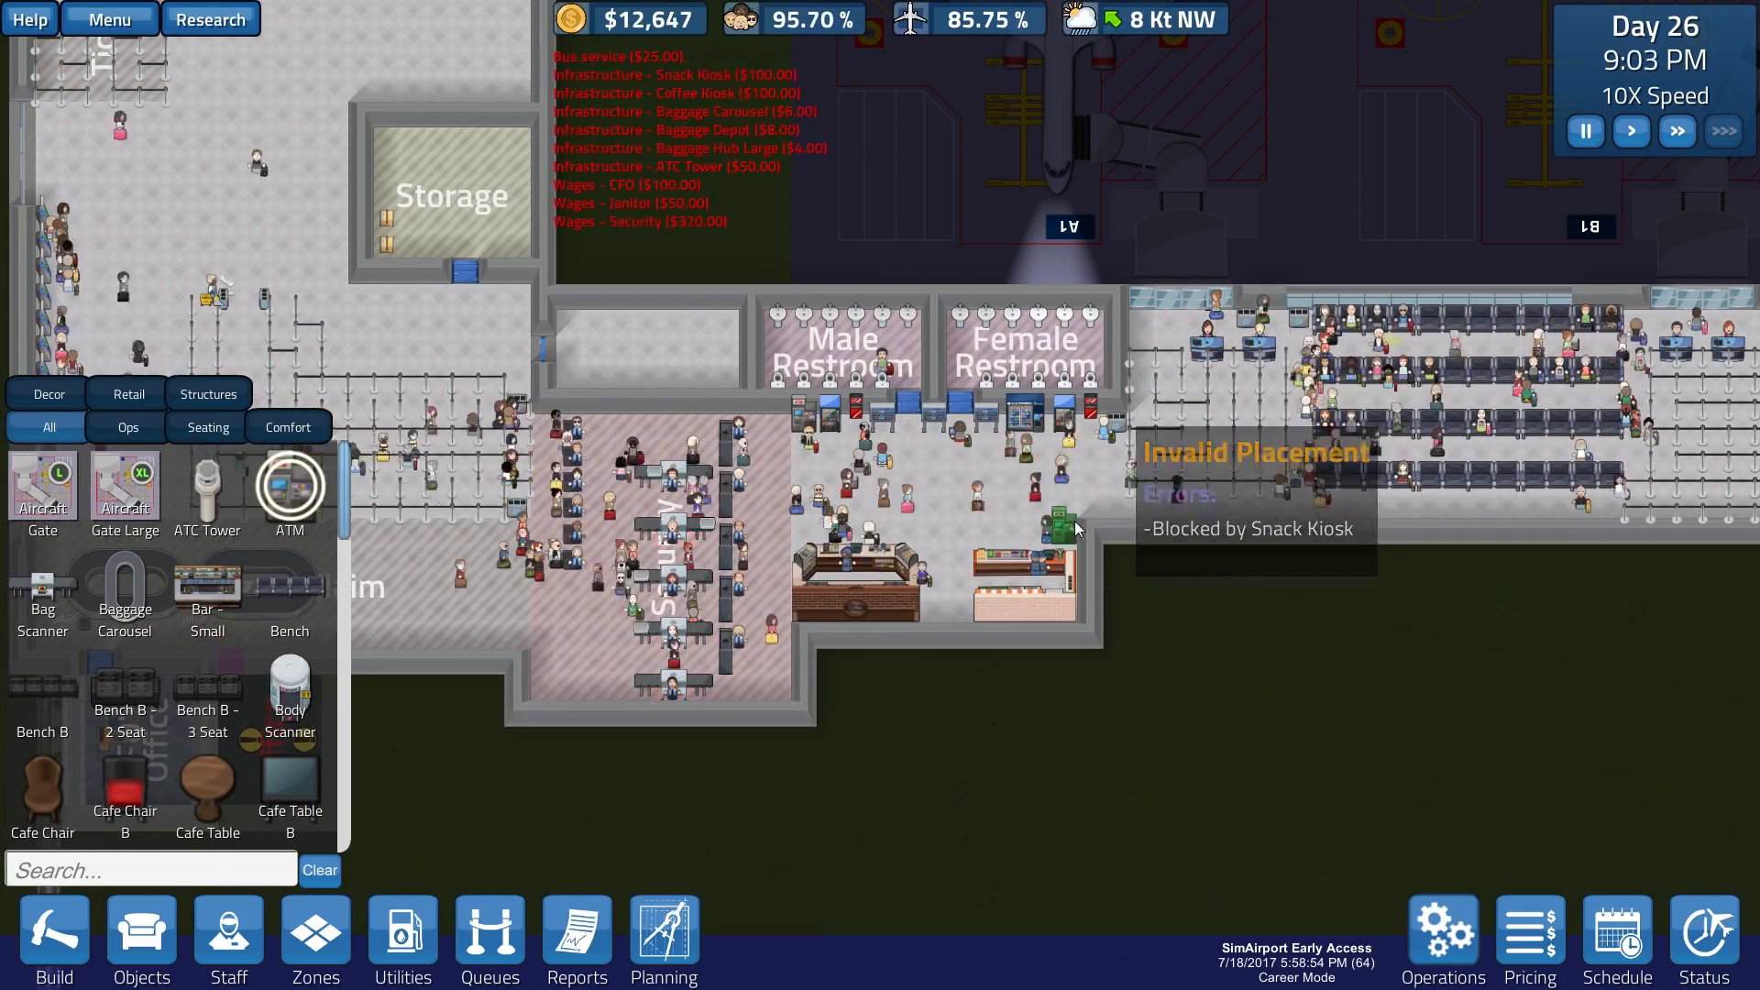
click(1074, 521)
right_click(1200, 602)
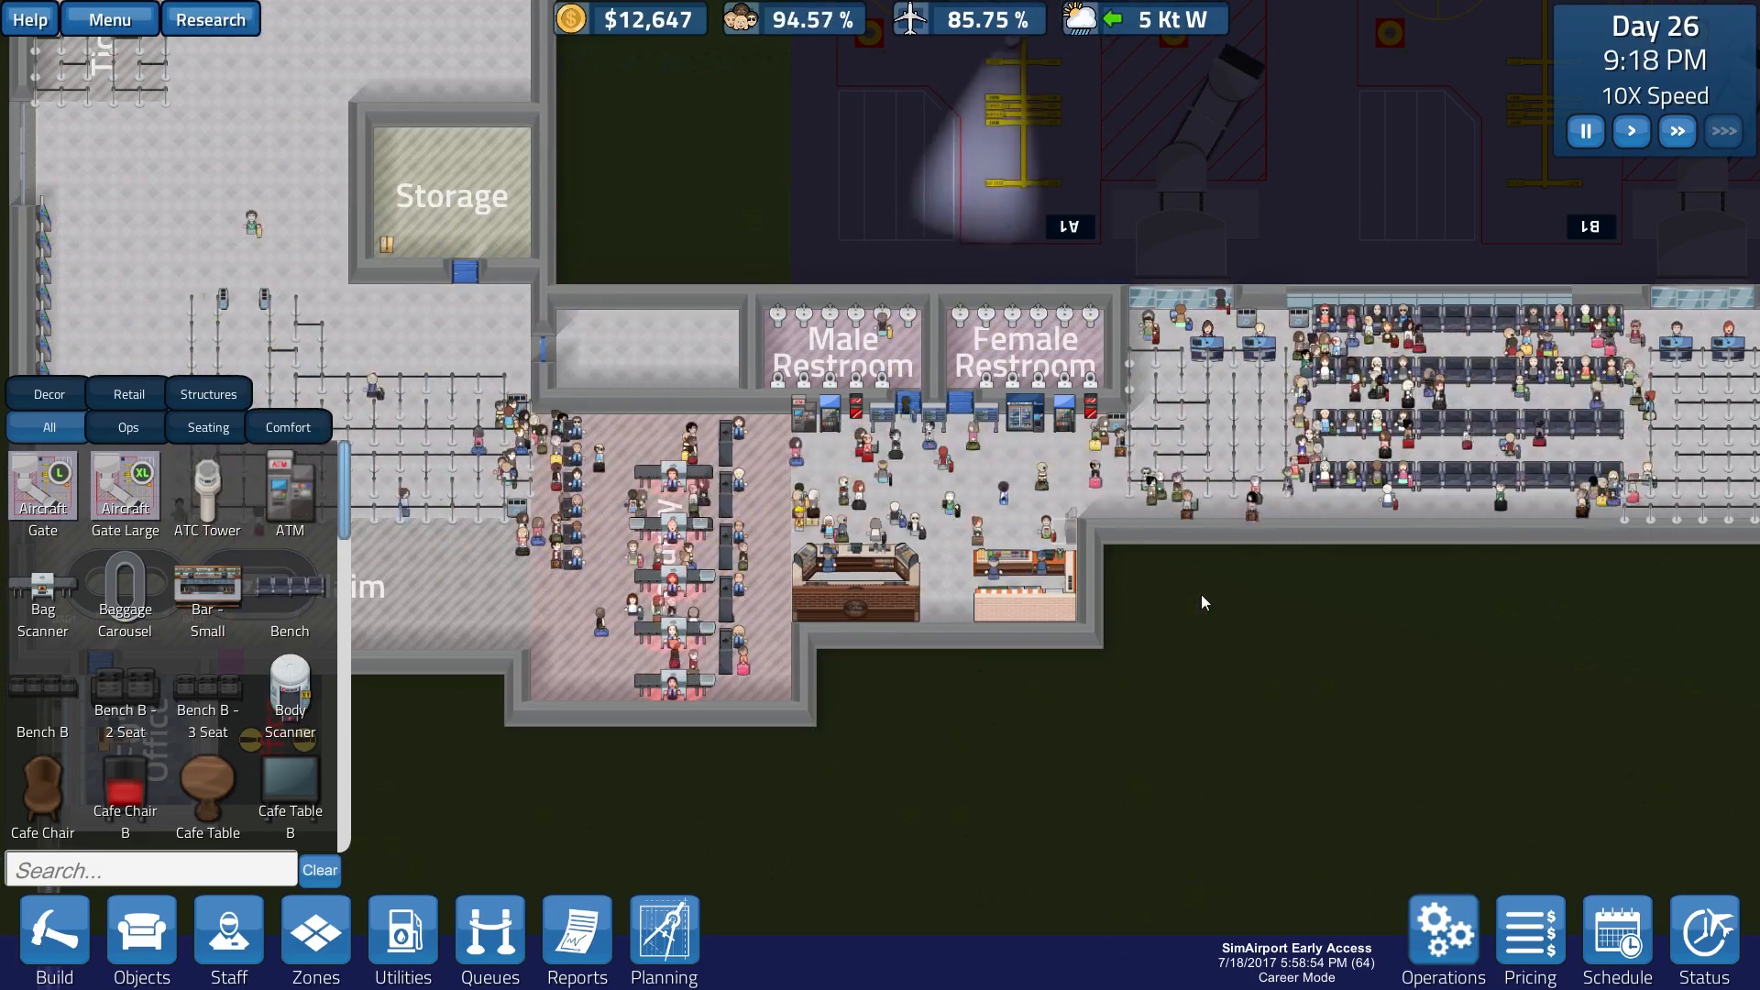
right_click(1201, 602)
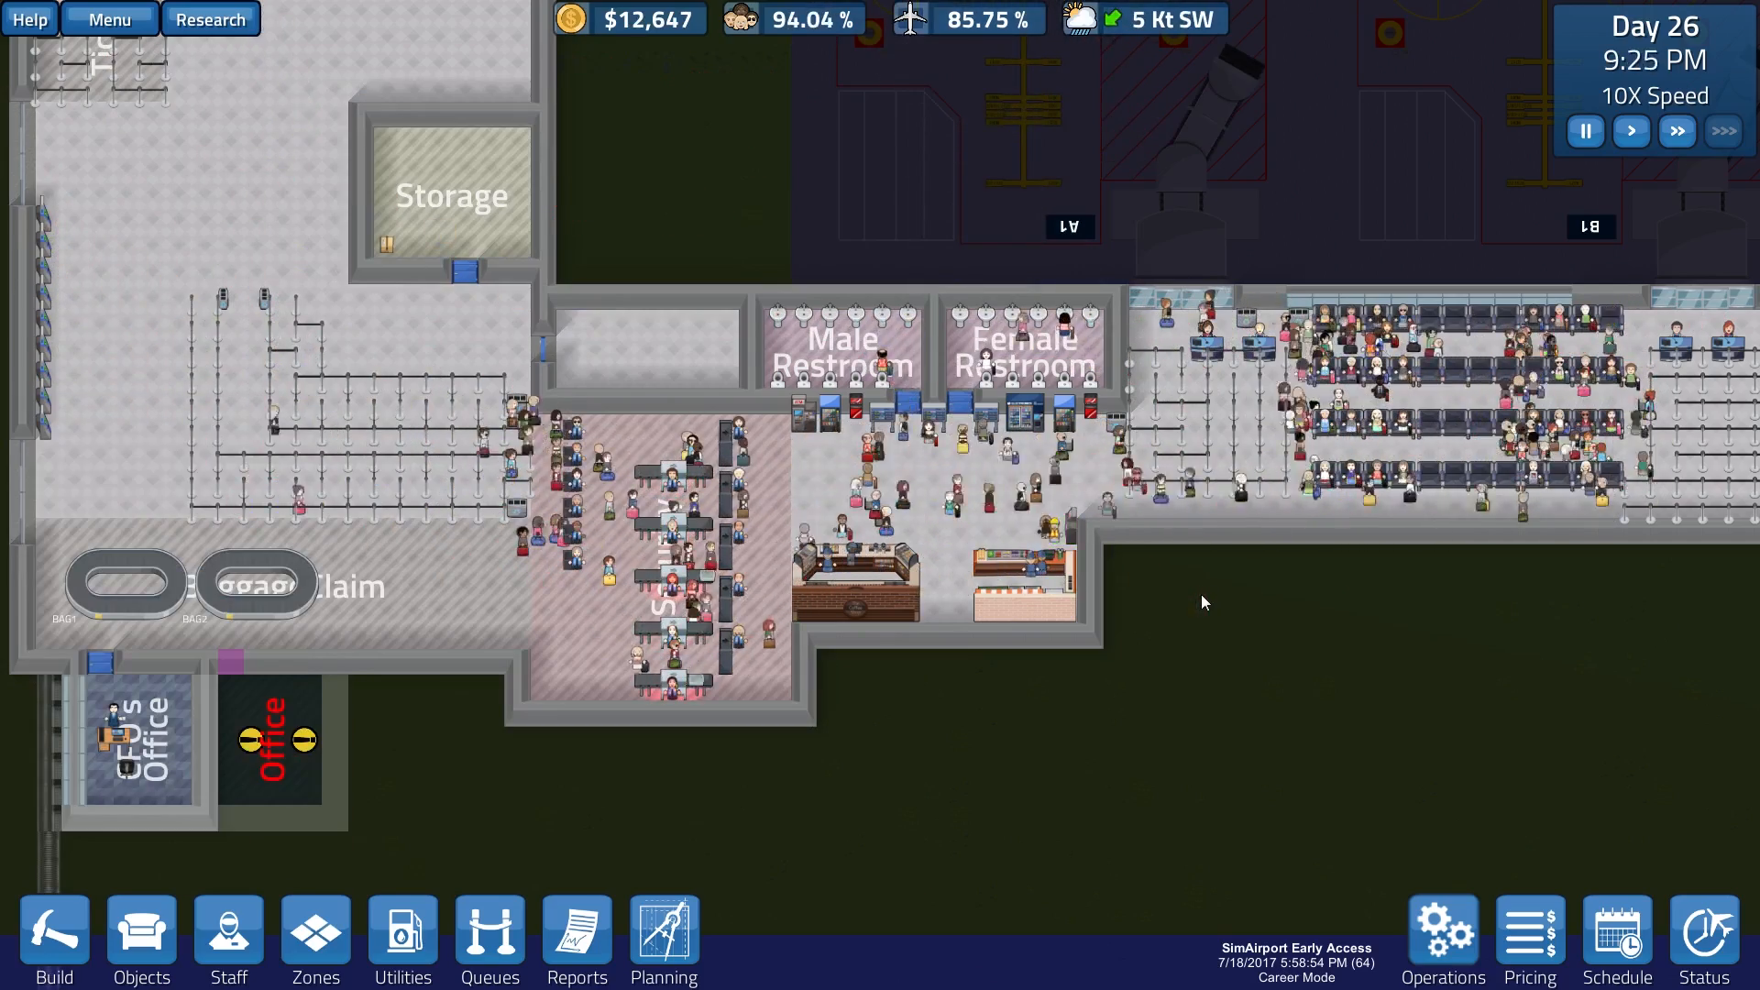
key(d)
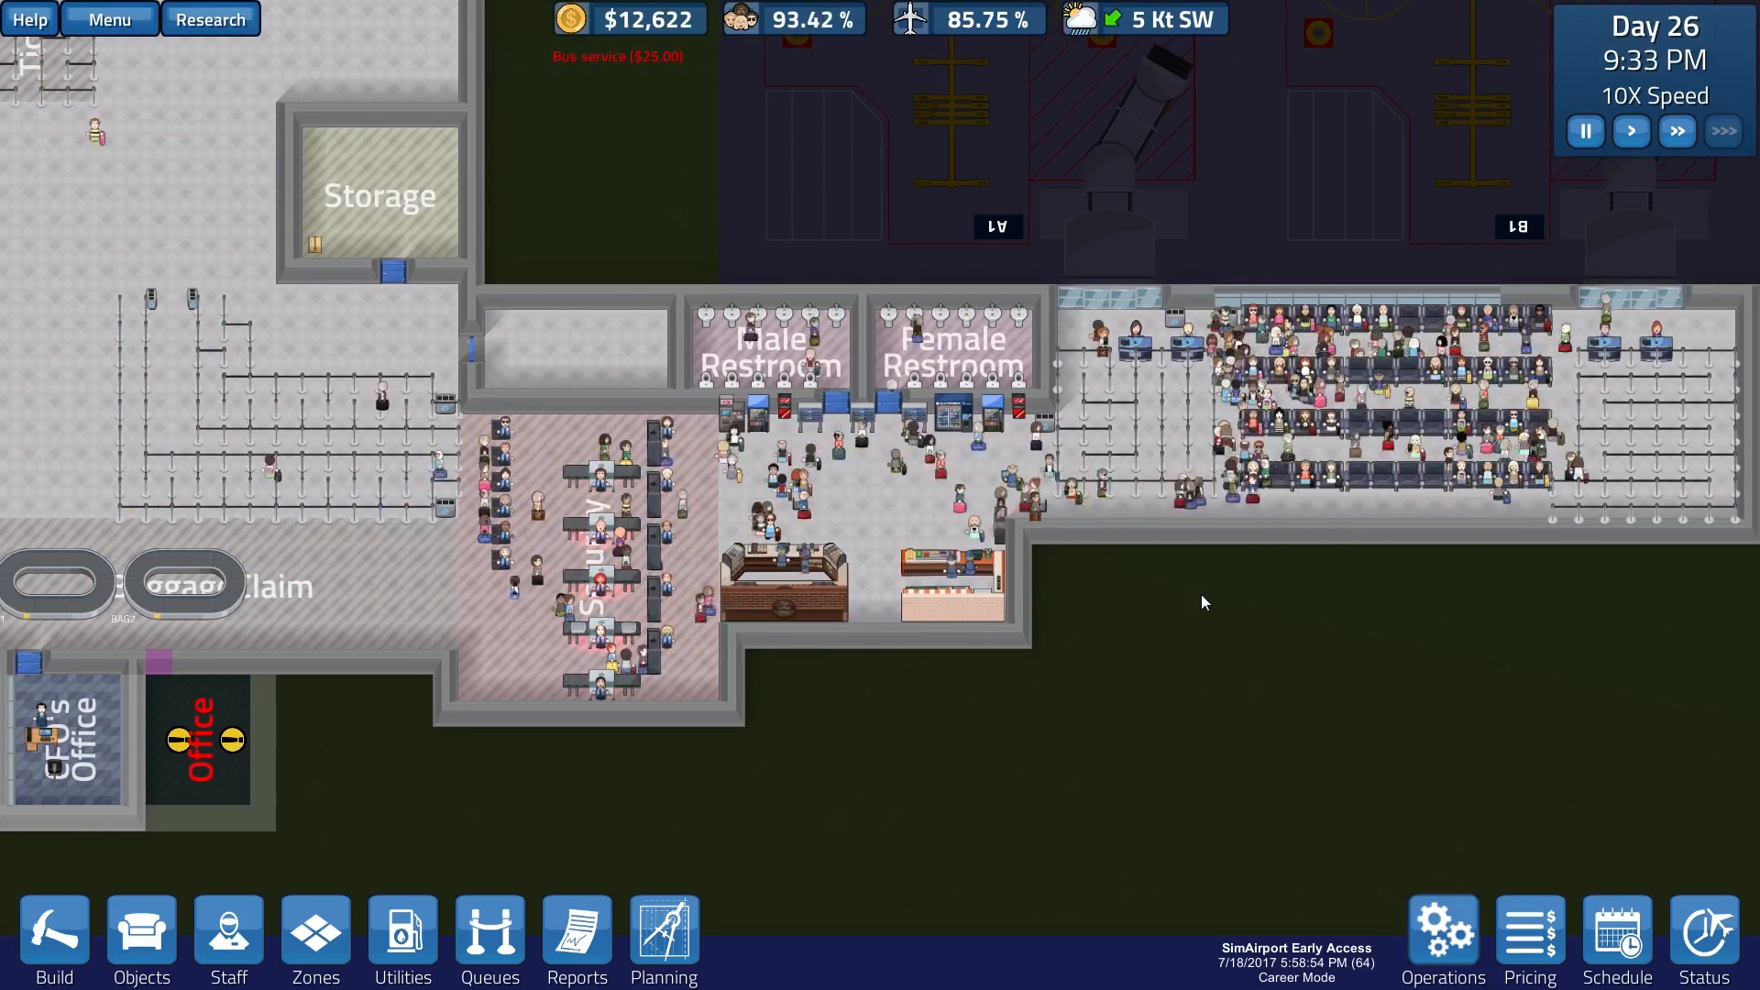
scroll(1201, 602, down, 2)
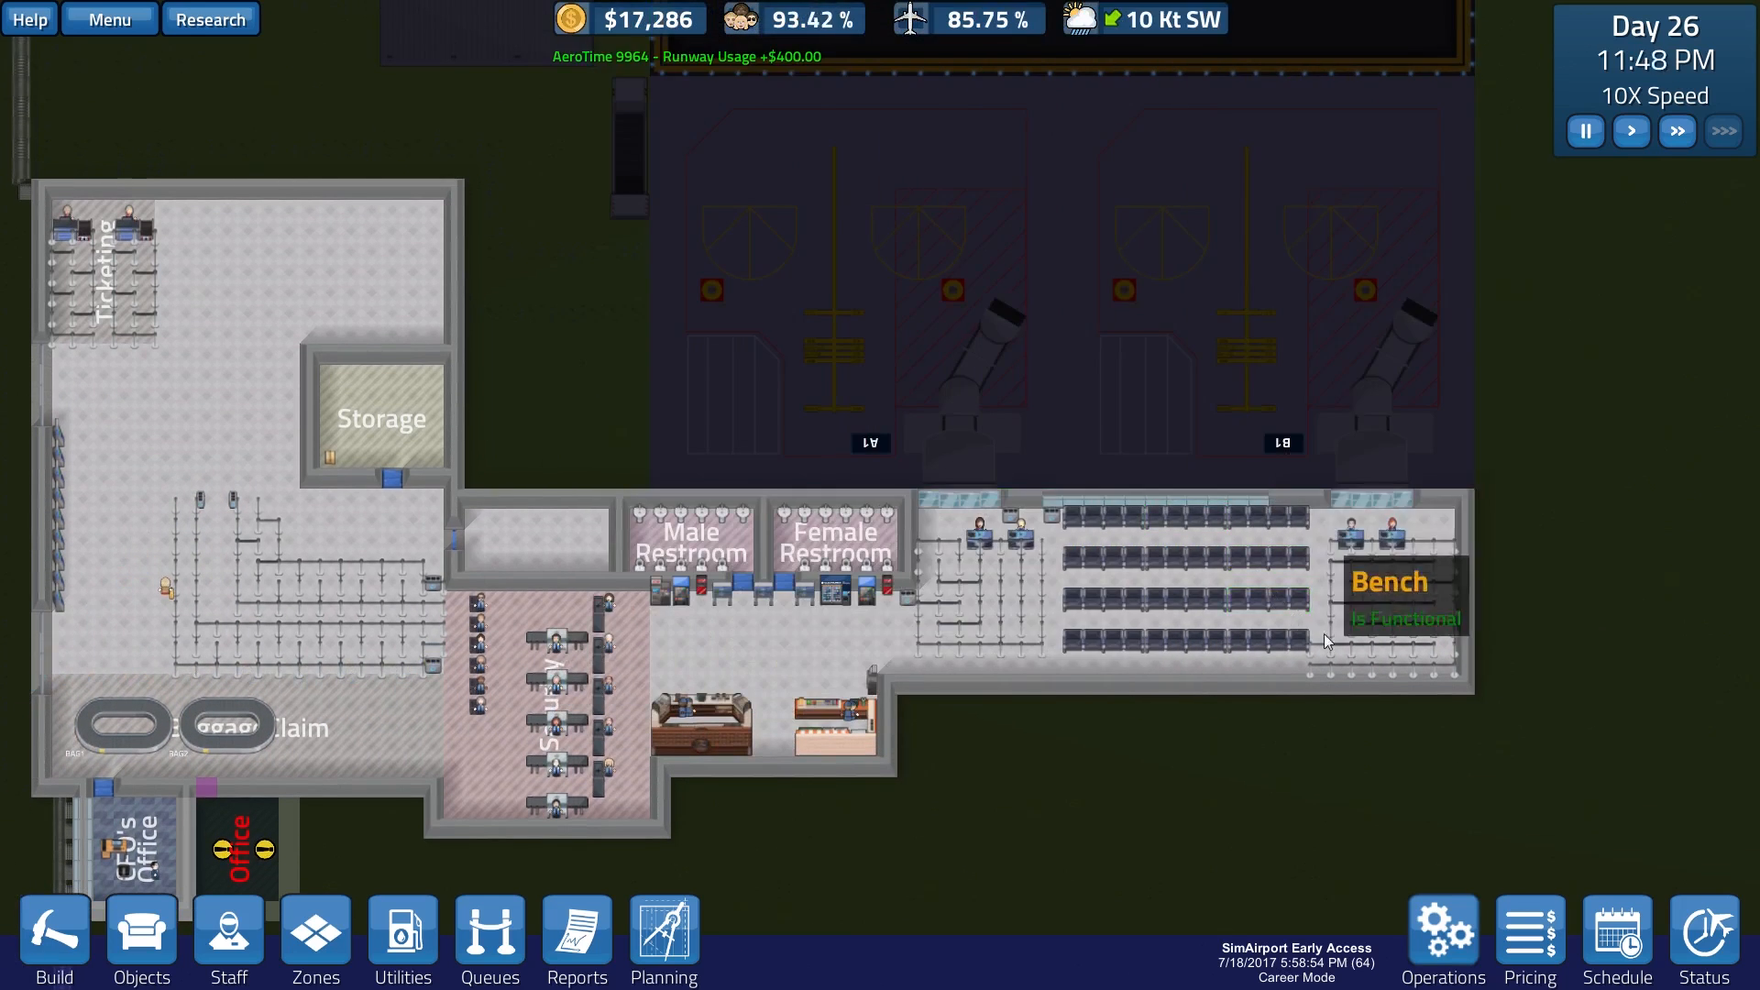
Step: Review the Daily Cashflow income and expenses chart, then dismiss it
click(576, 933)
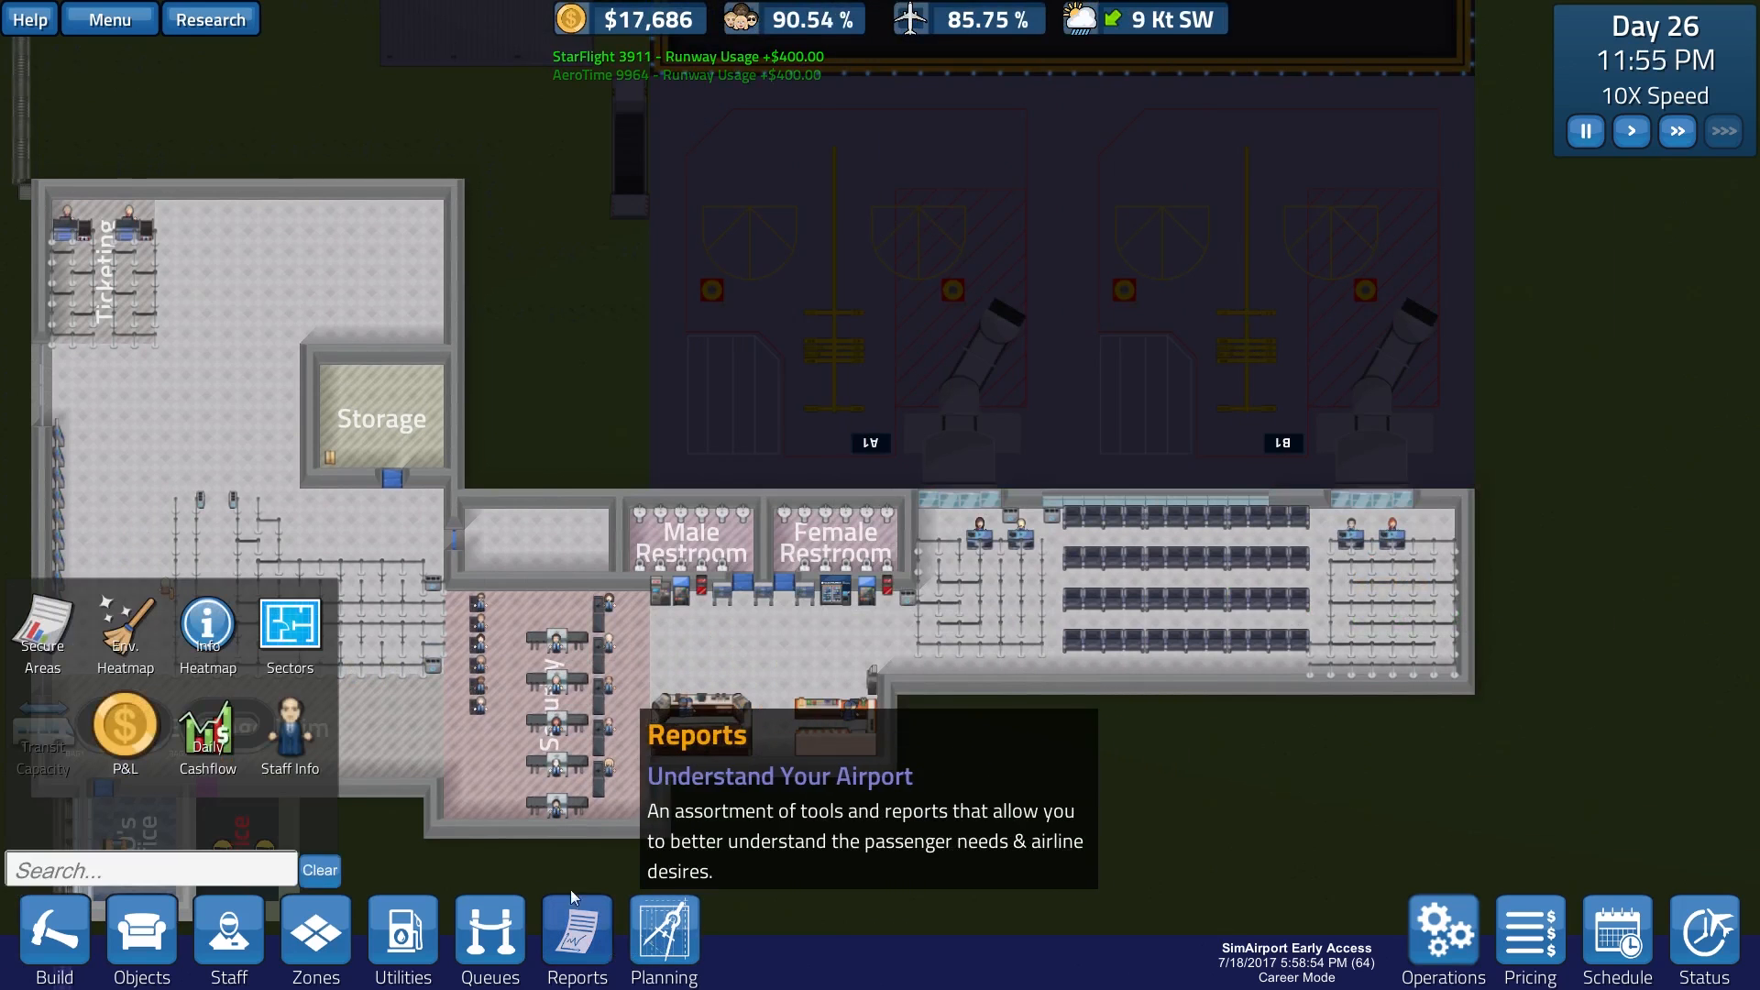
click(176, 753)
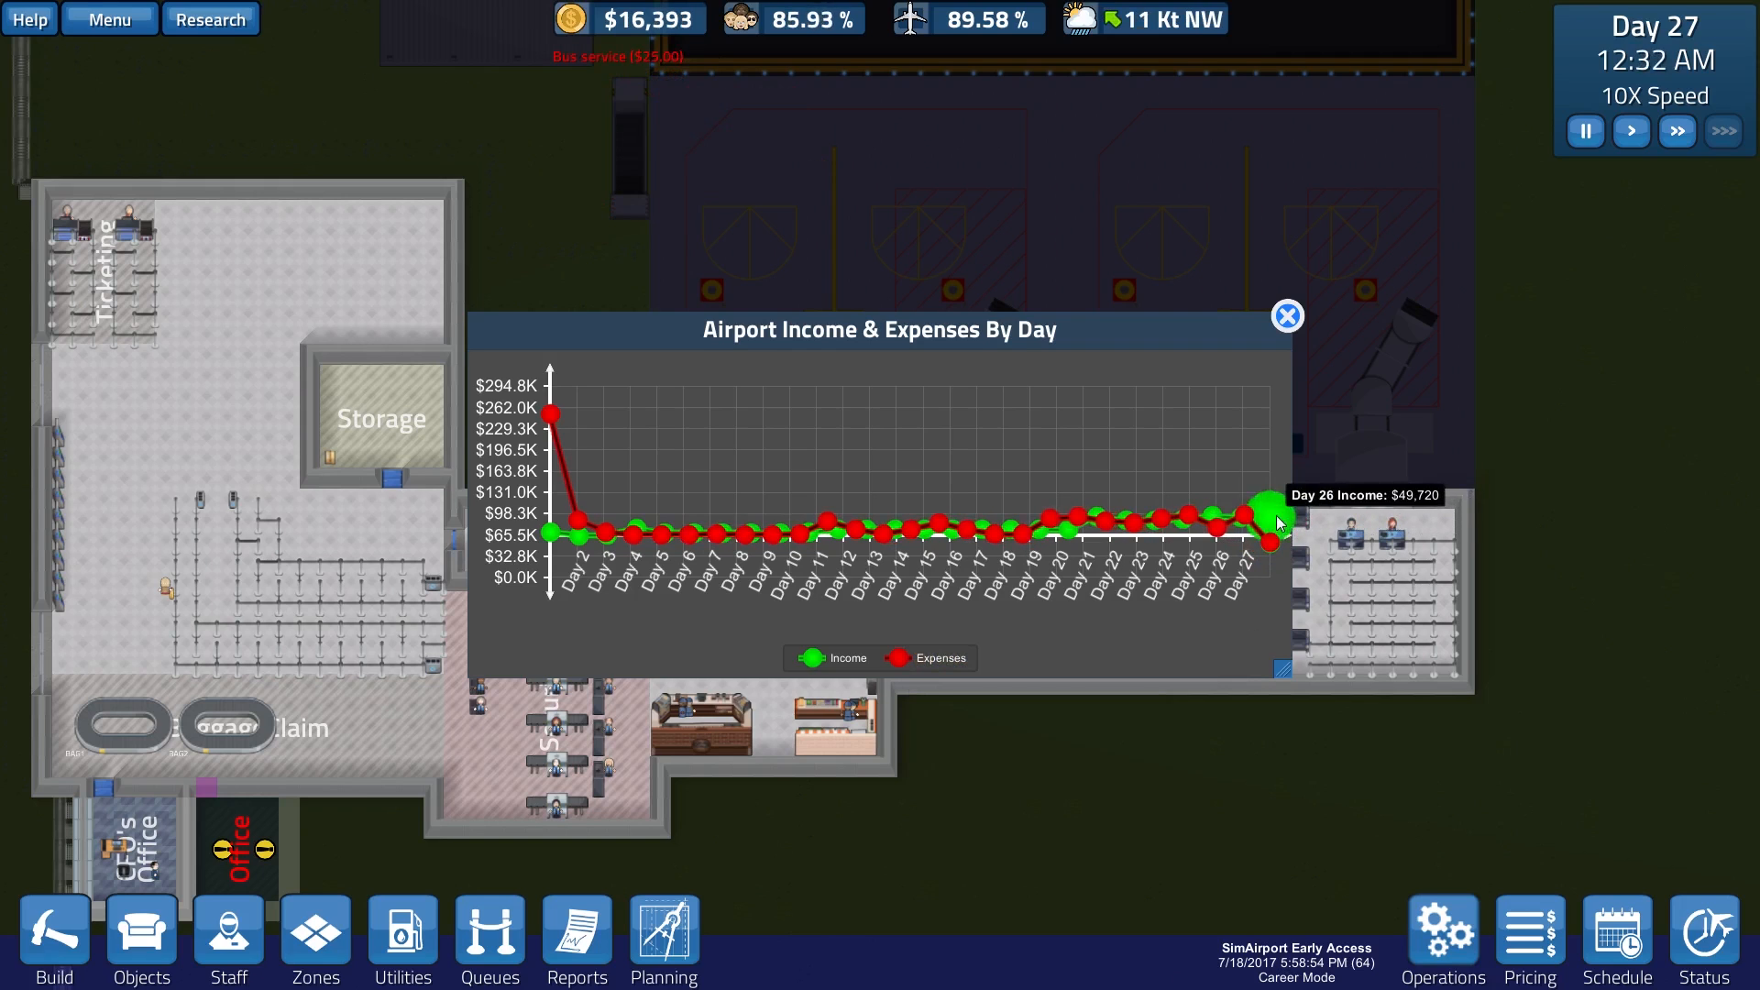
mouse_move(1267, 516)
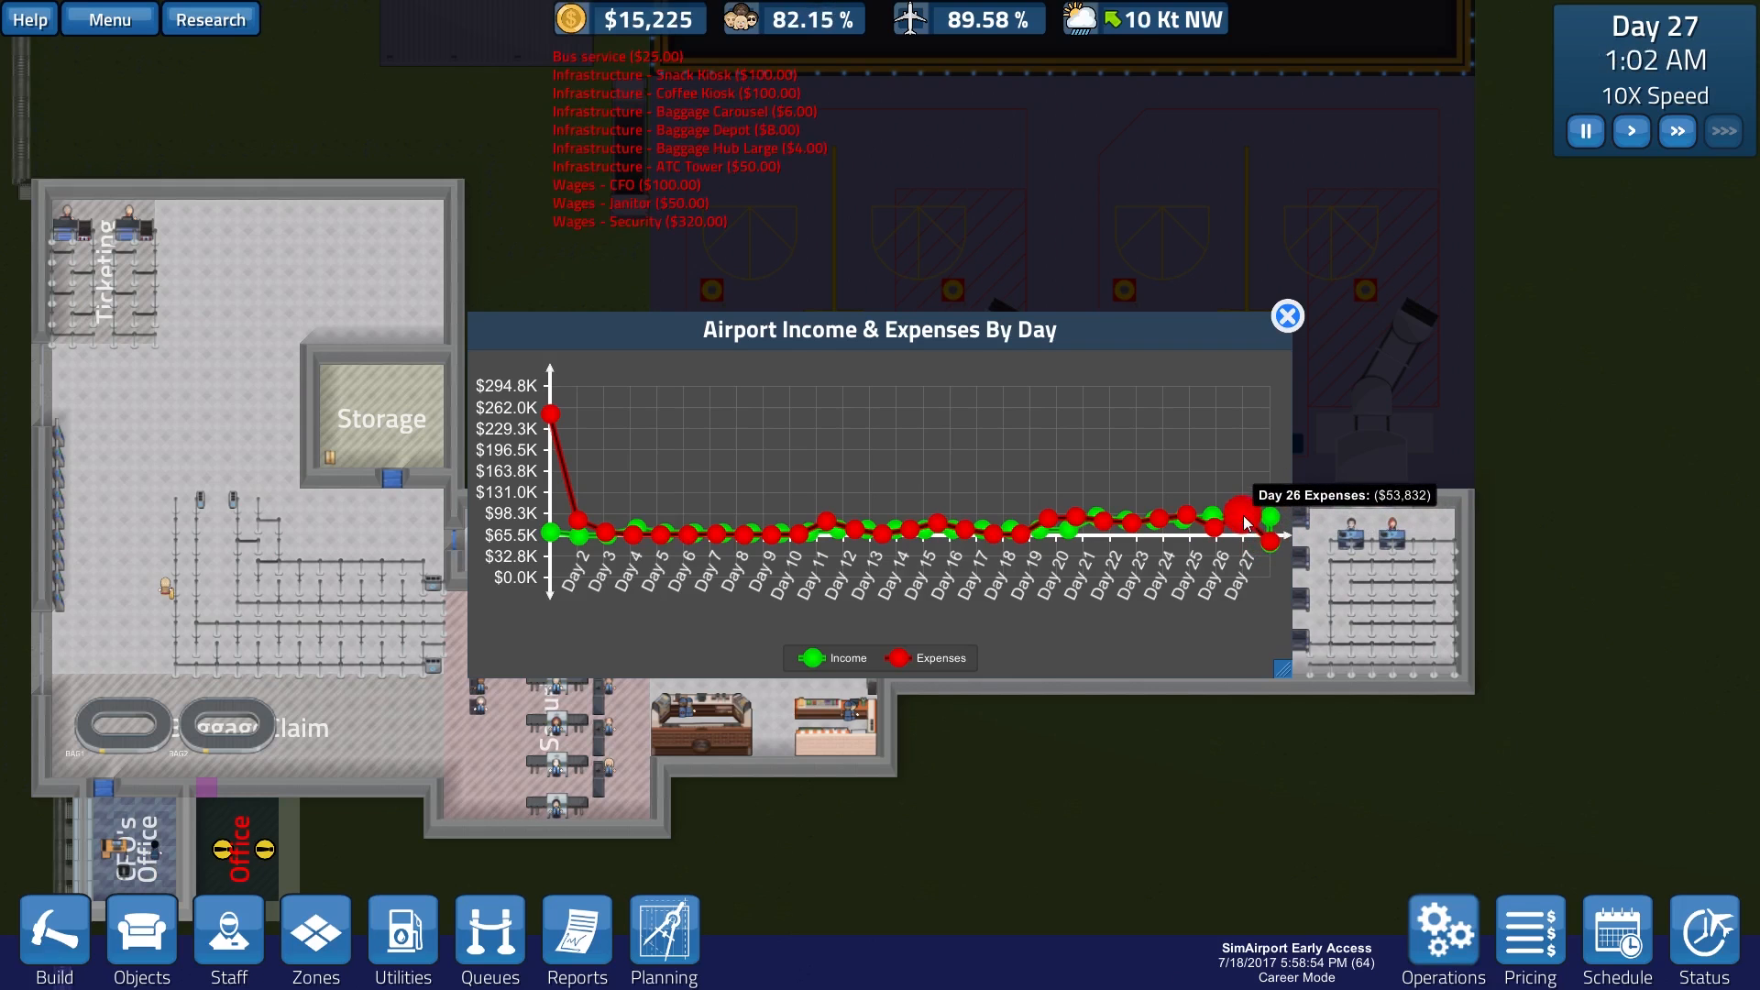
click(1286, 318)
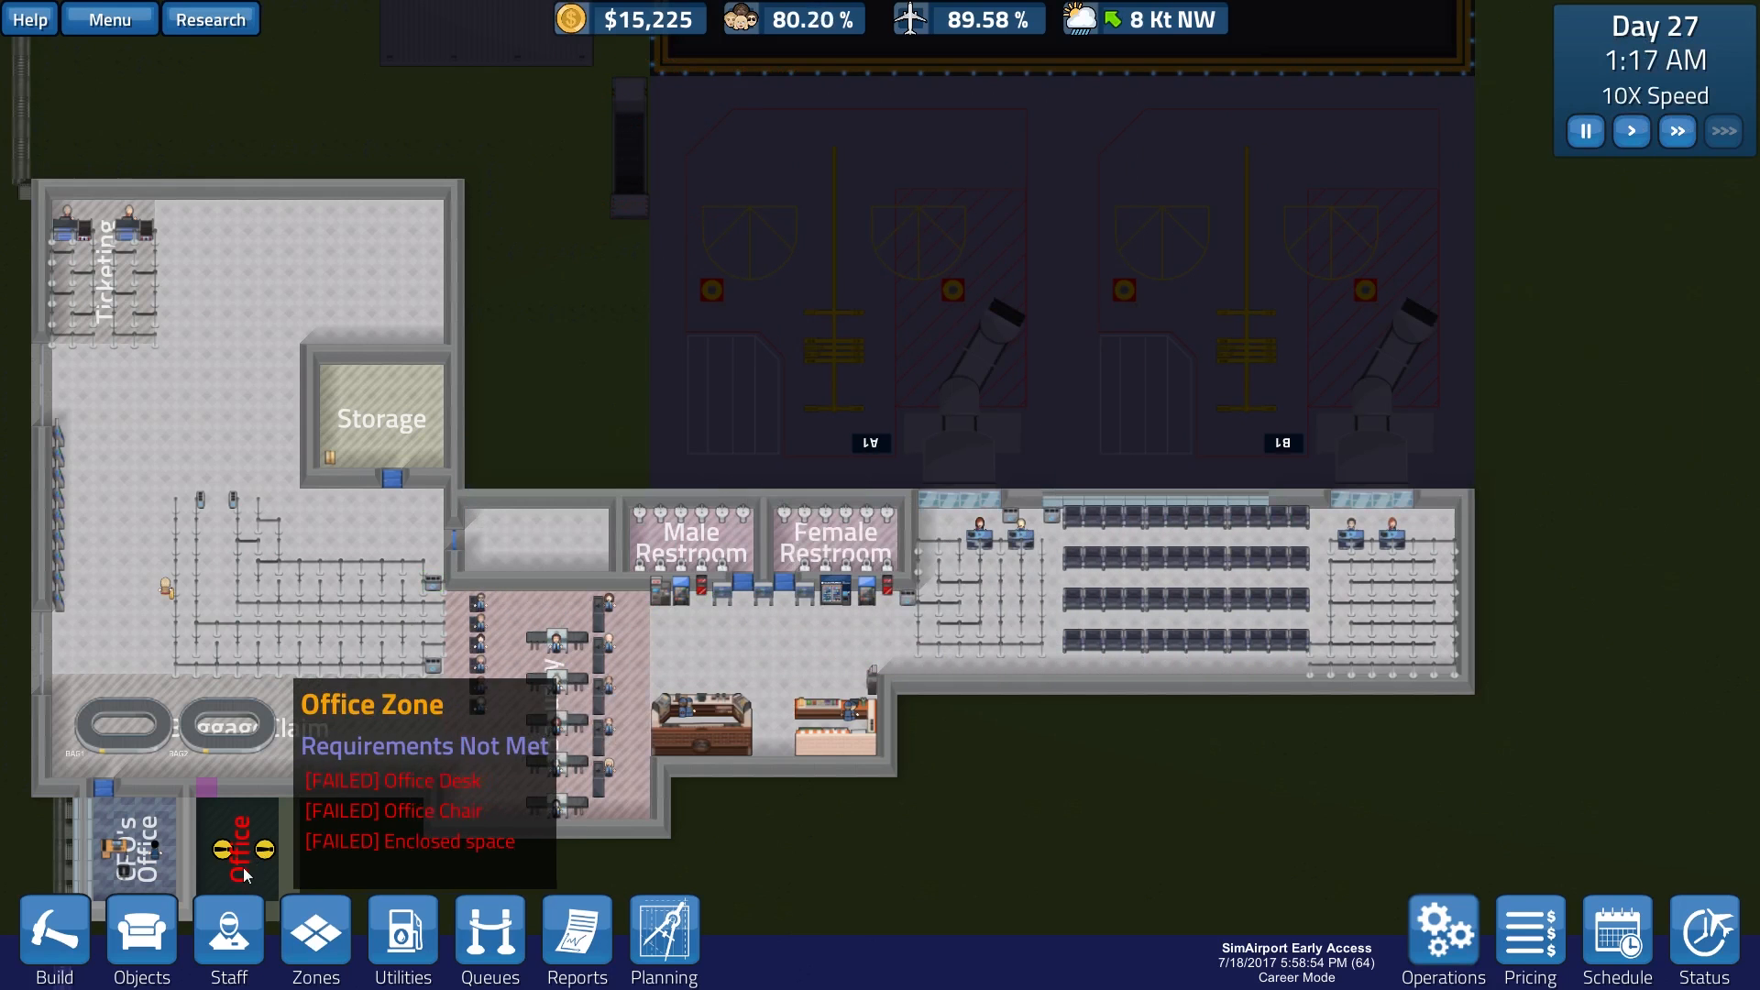
Step: Bring up the Profit & Loss report and compare Day 26 and Day 25 before returning to Today
click(577, 935)
click(131, 729)
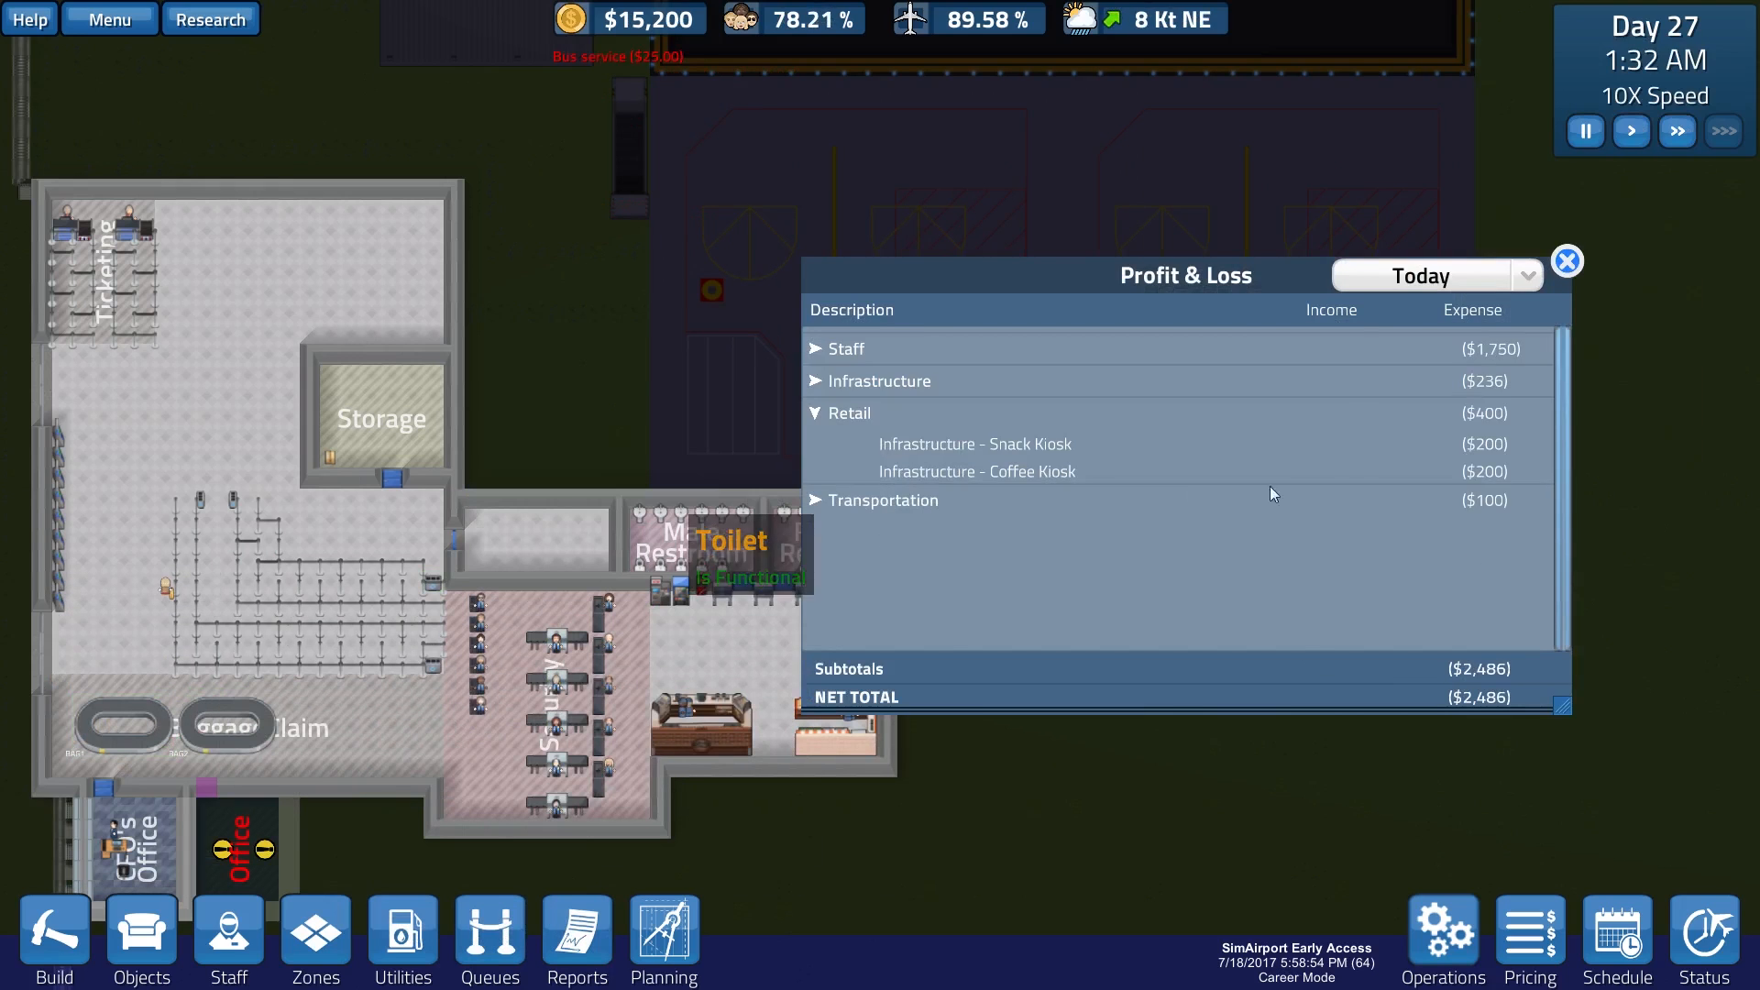
click(1437, 247)
click(1445, 268)
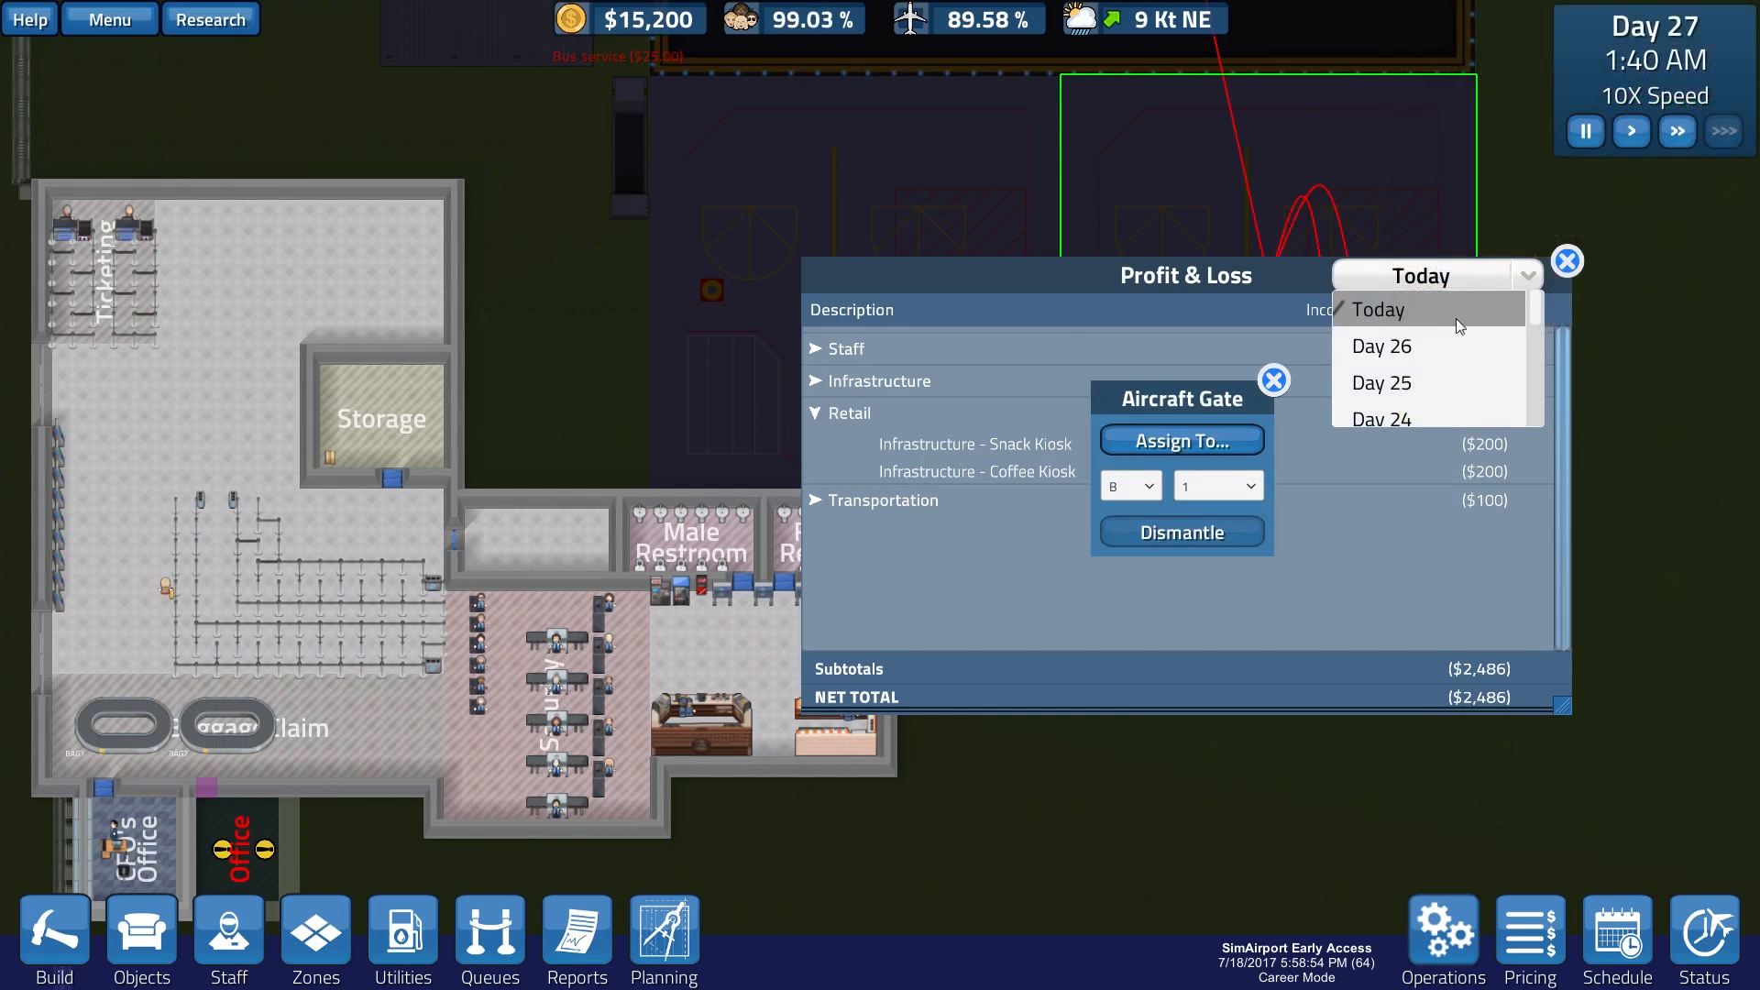
click(1432, 343)
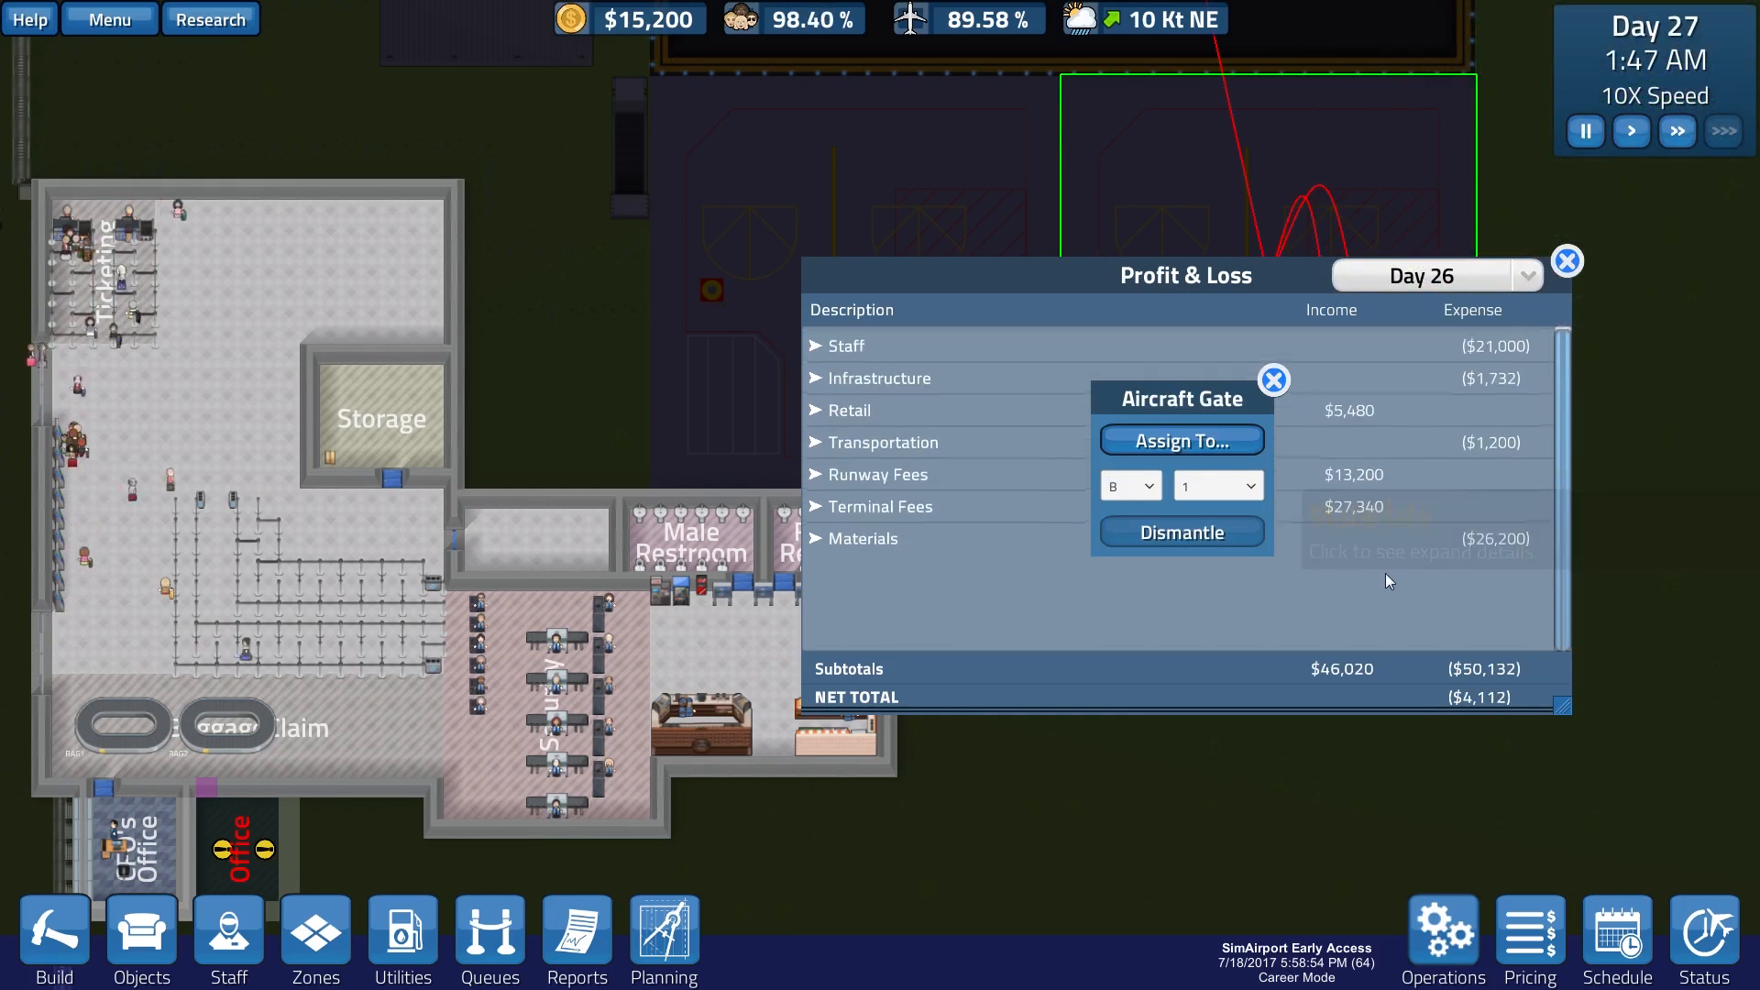
click(1275, 381)
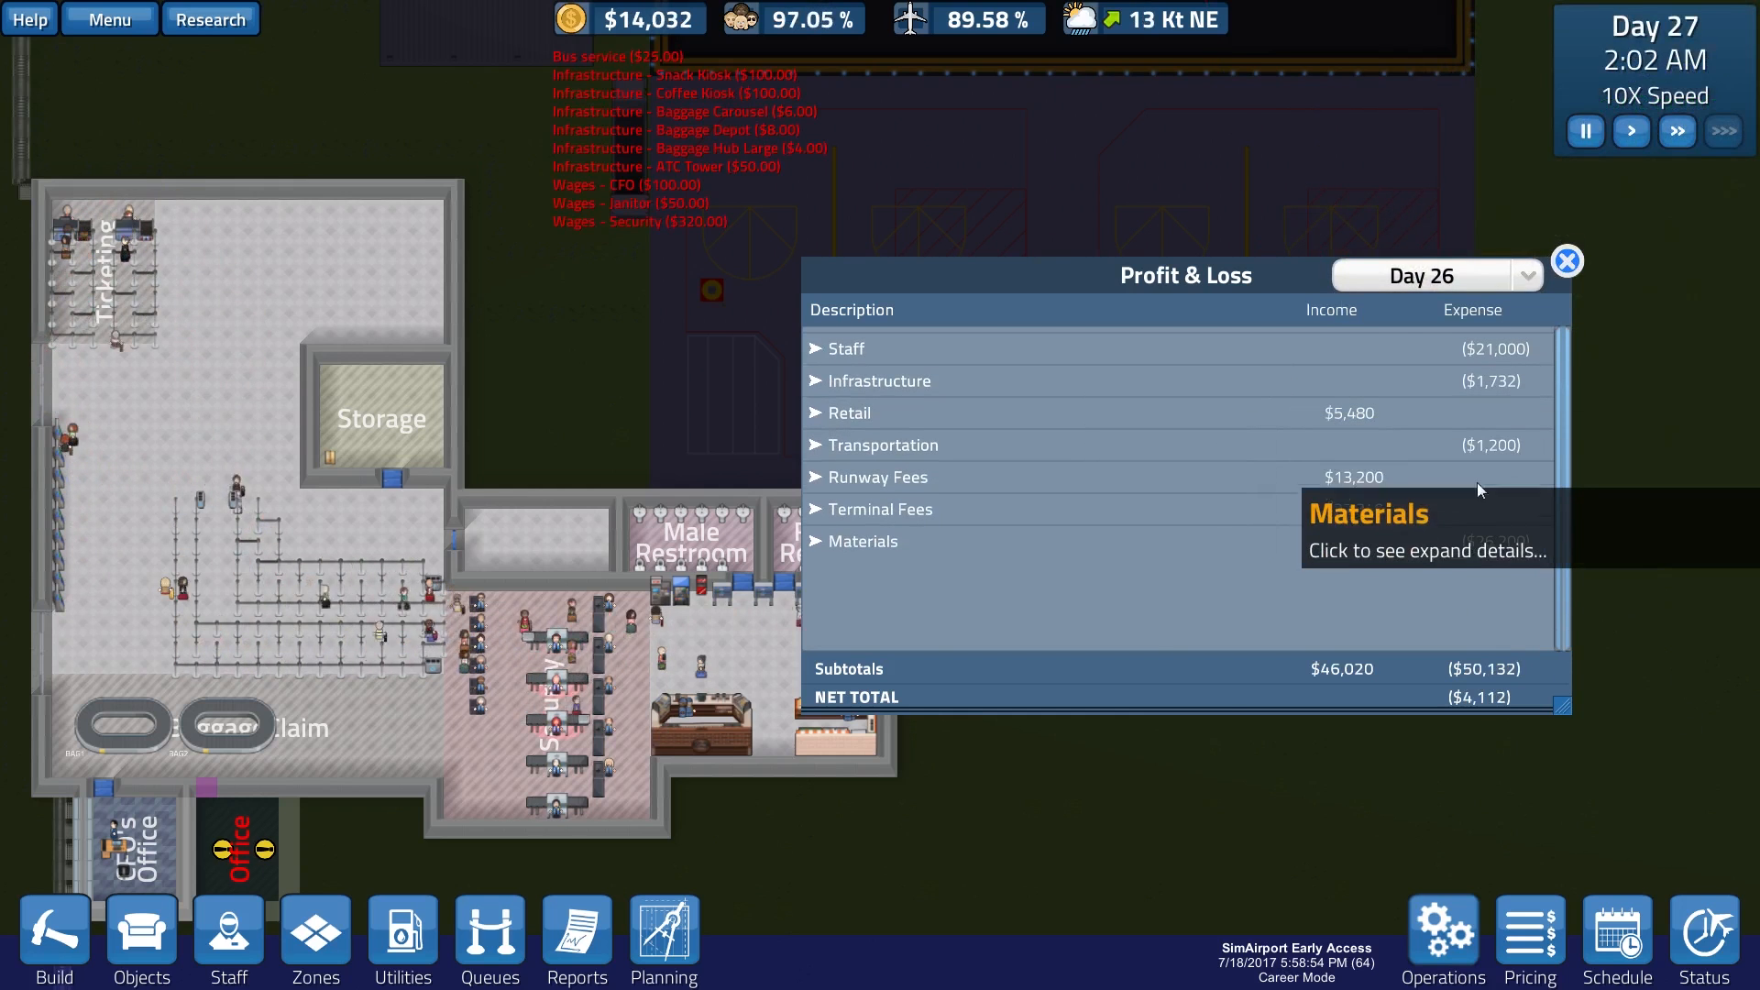
click(1528, 275)
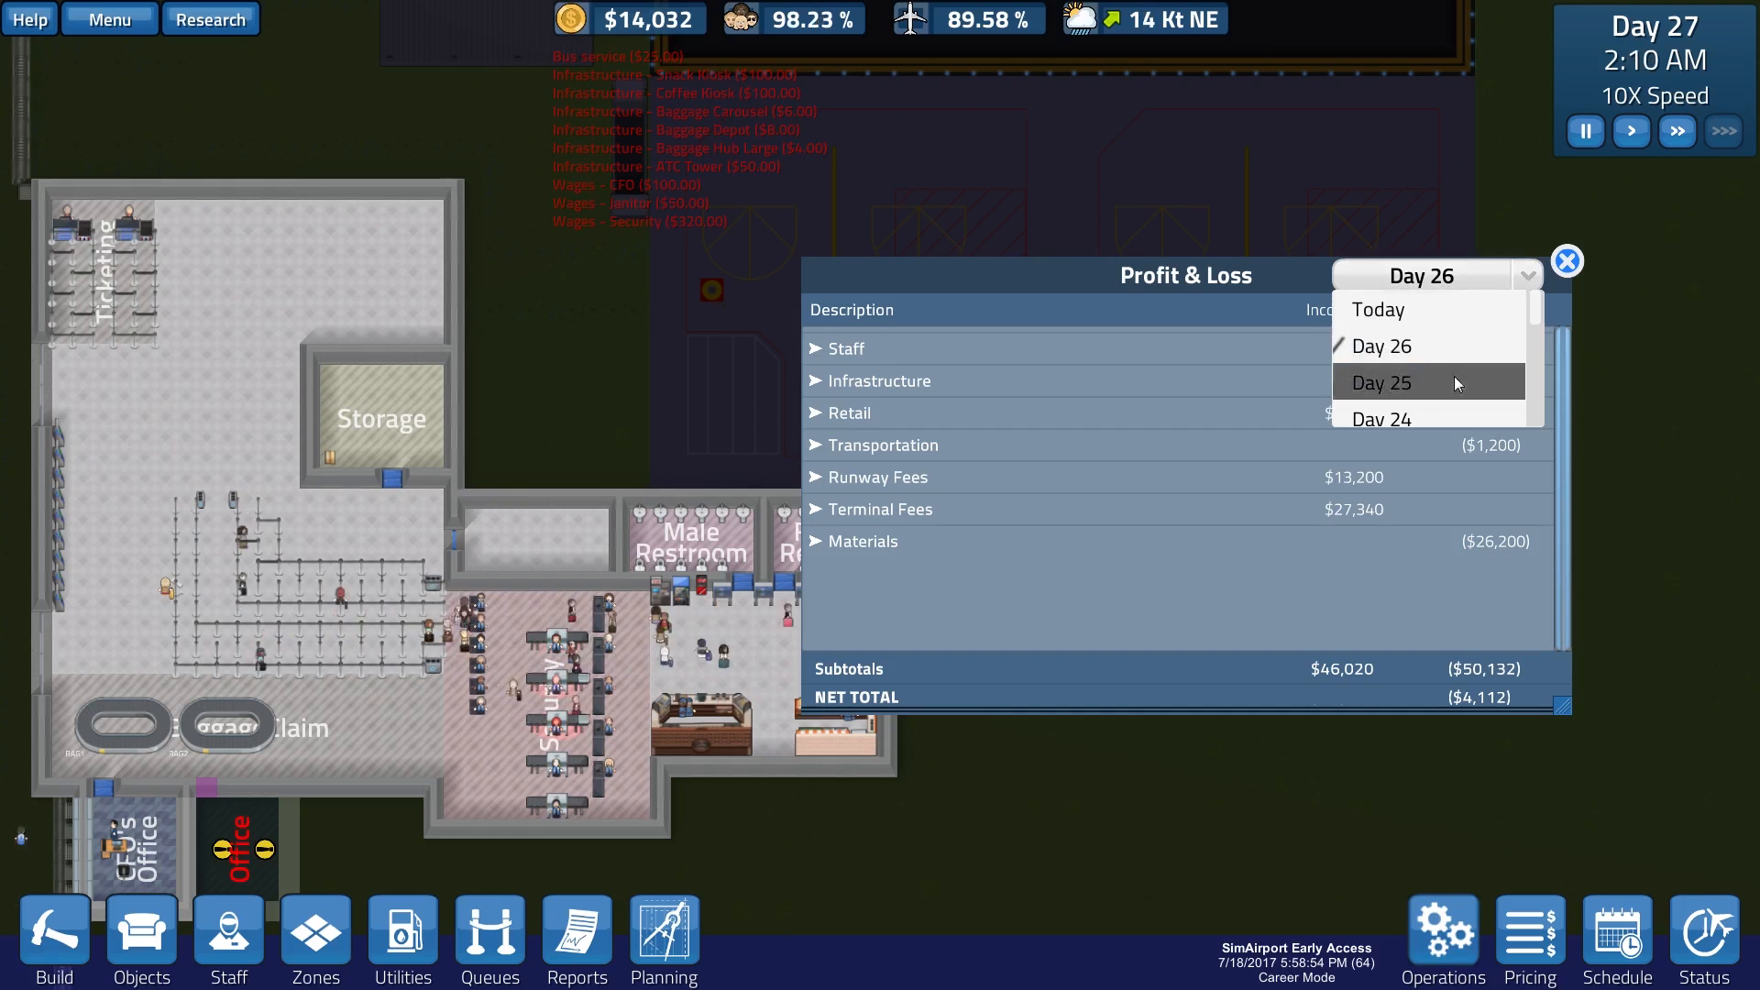
click(1453, 379)
click(1484, 276)
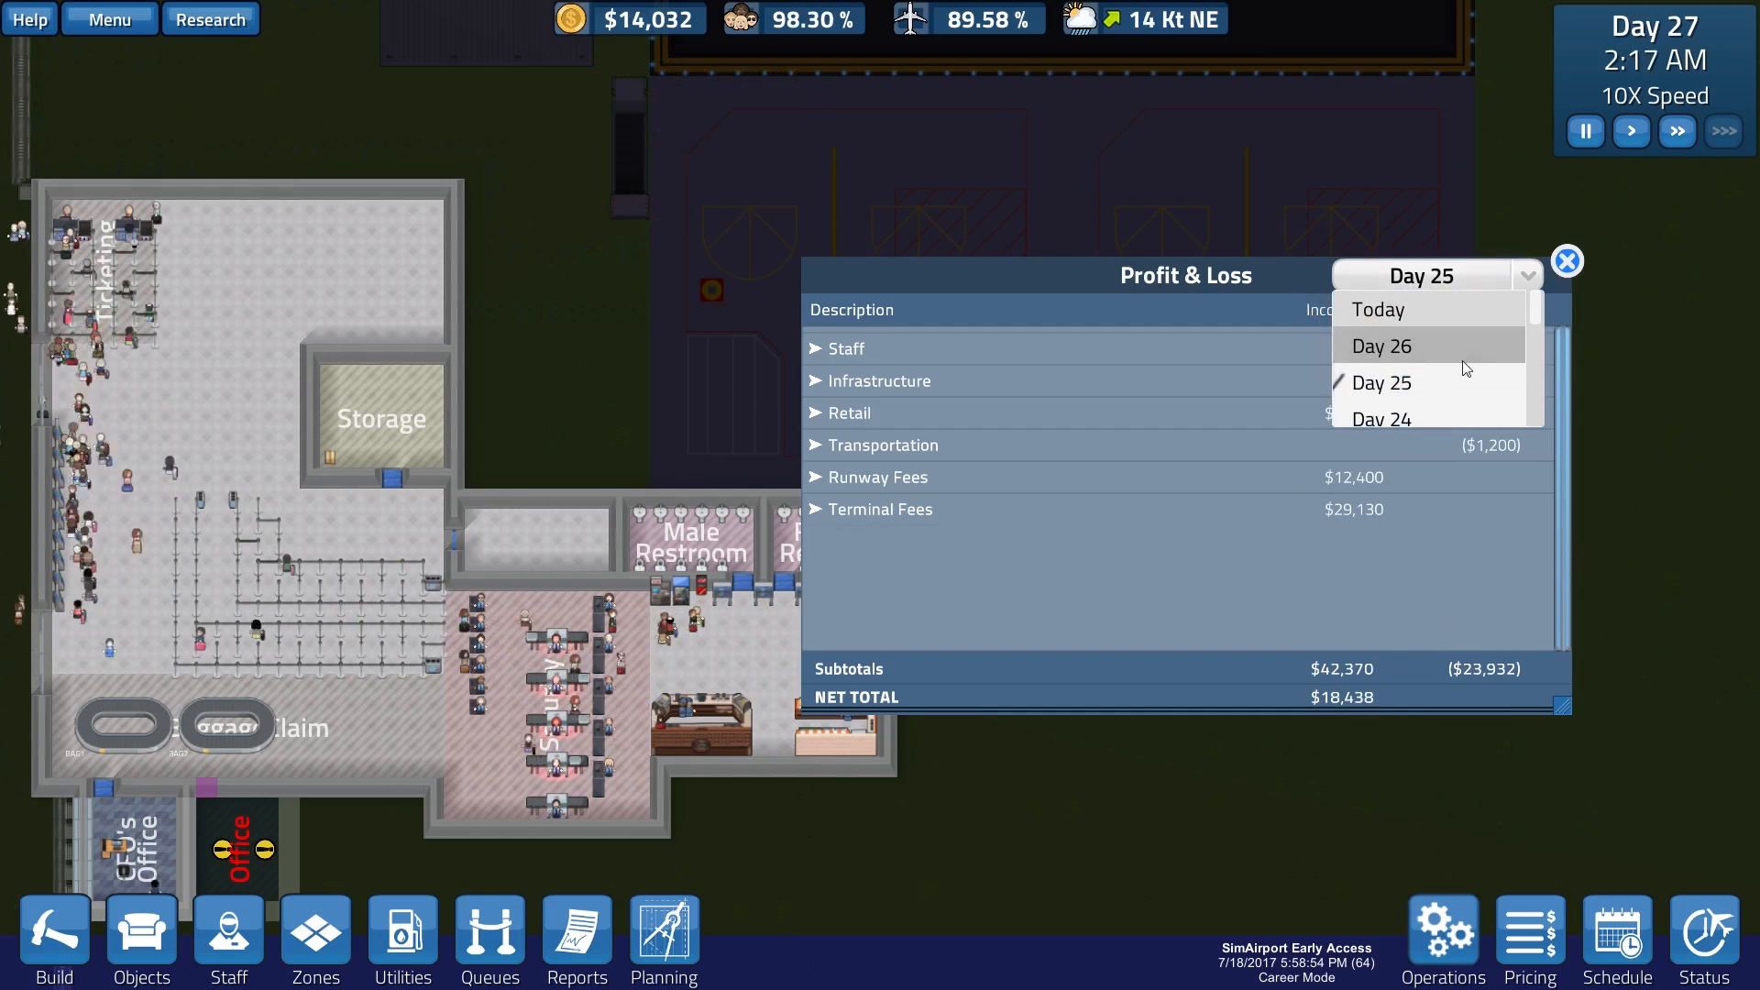
click(1430, 305)
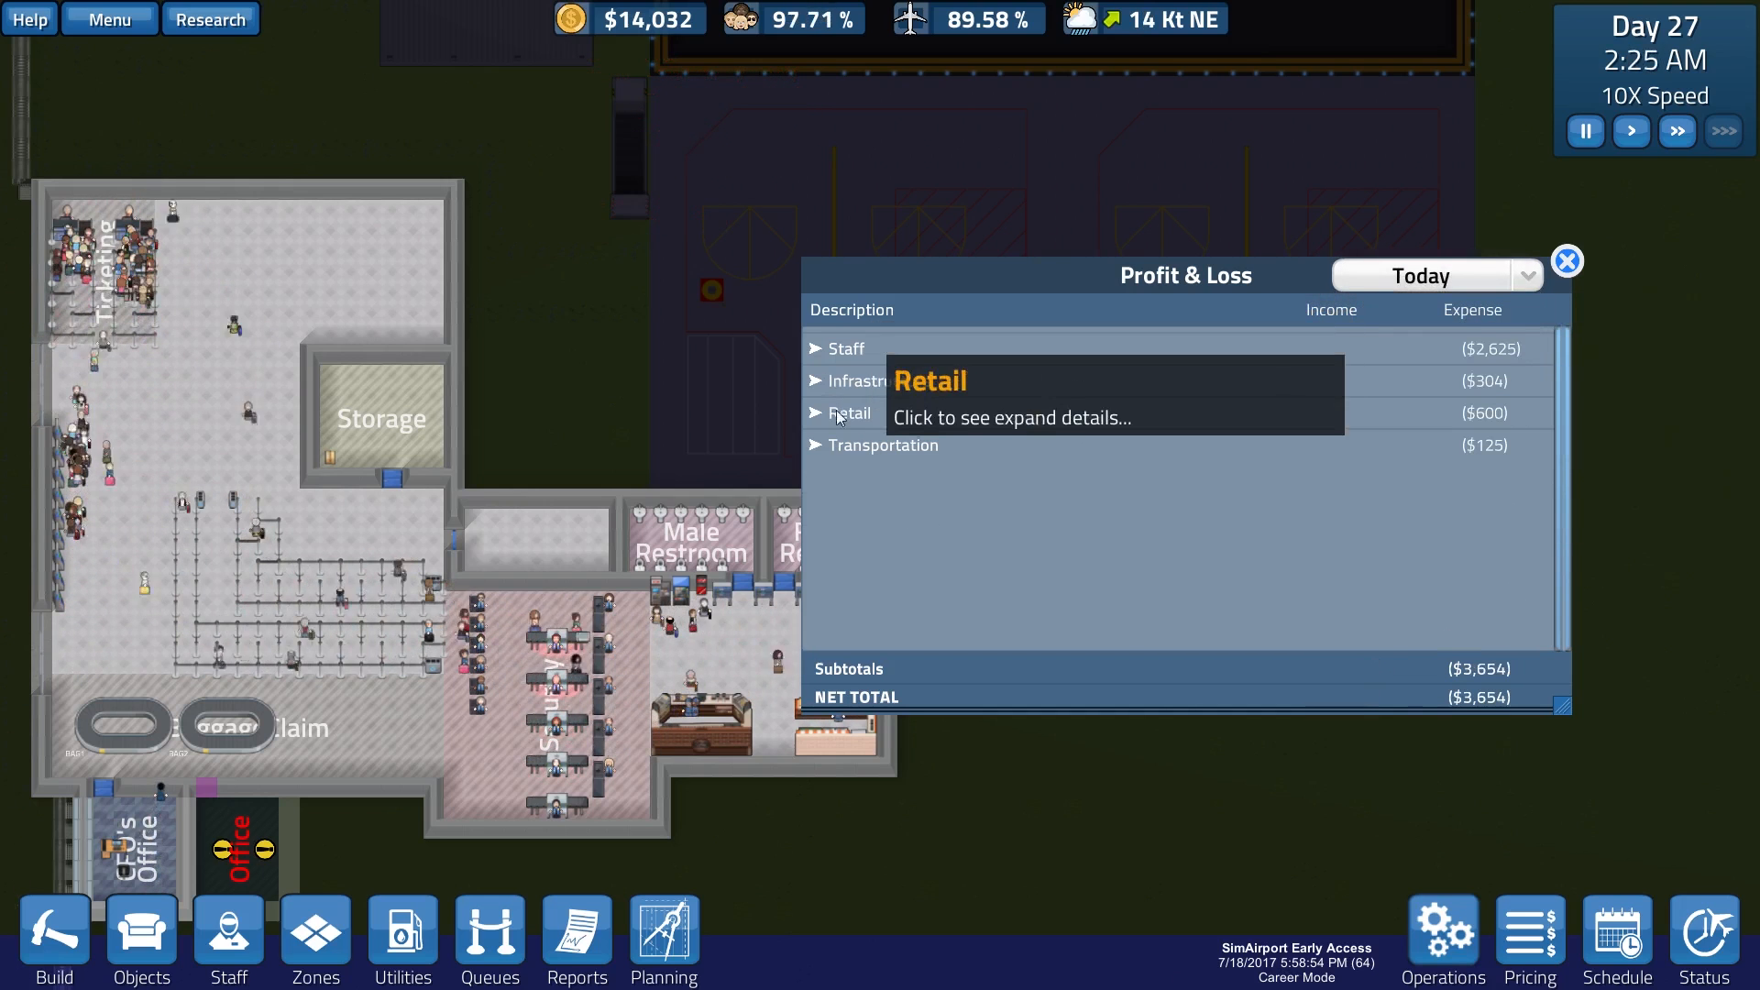
Step: Expand the Retail breakdown of kiosk income and costs, glancing at infrastructure and staff wages, and park the report top right
click(815, 381)
click(814, 551)
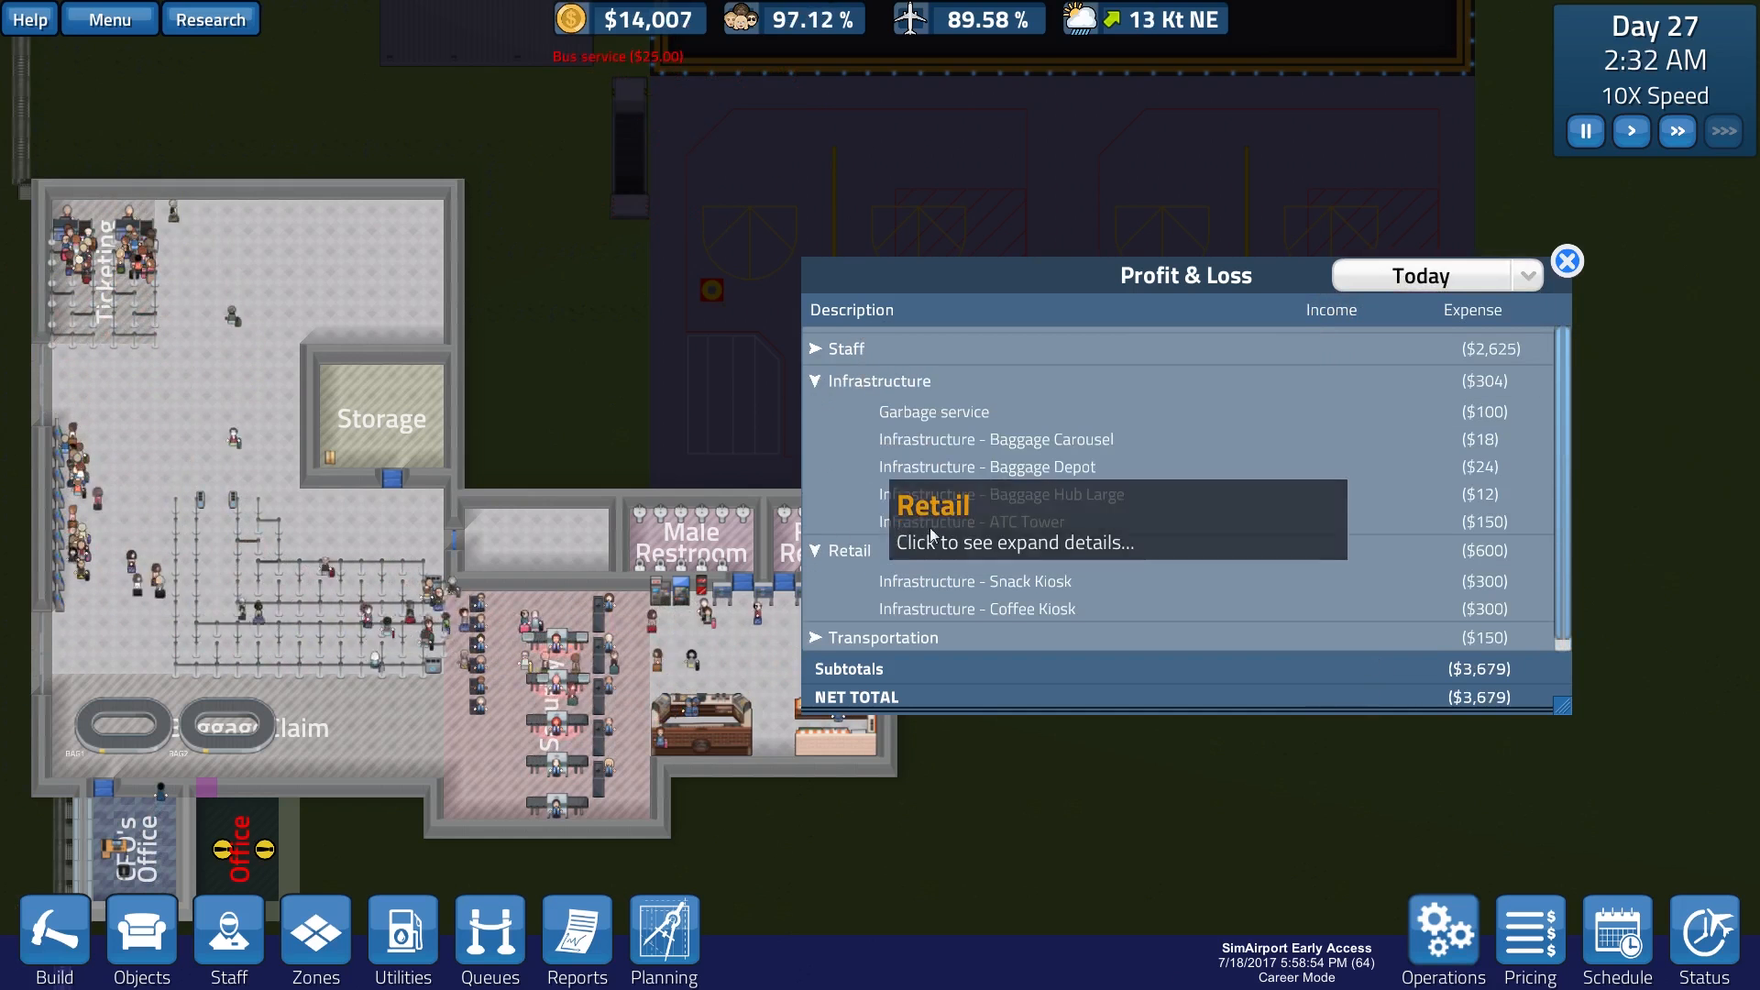
click(822, 380)
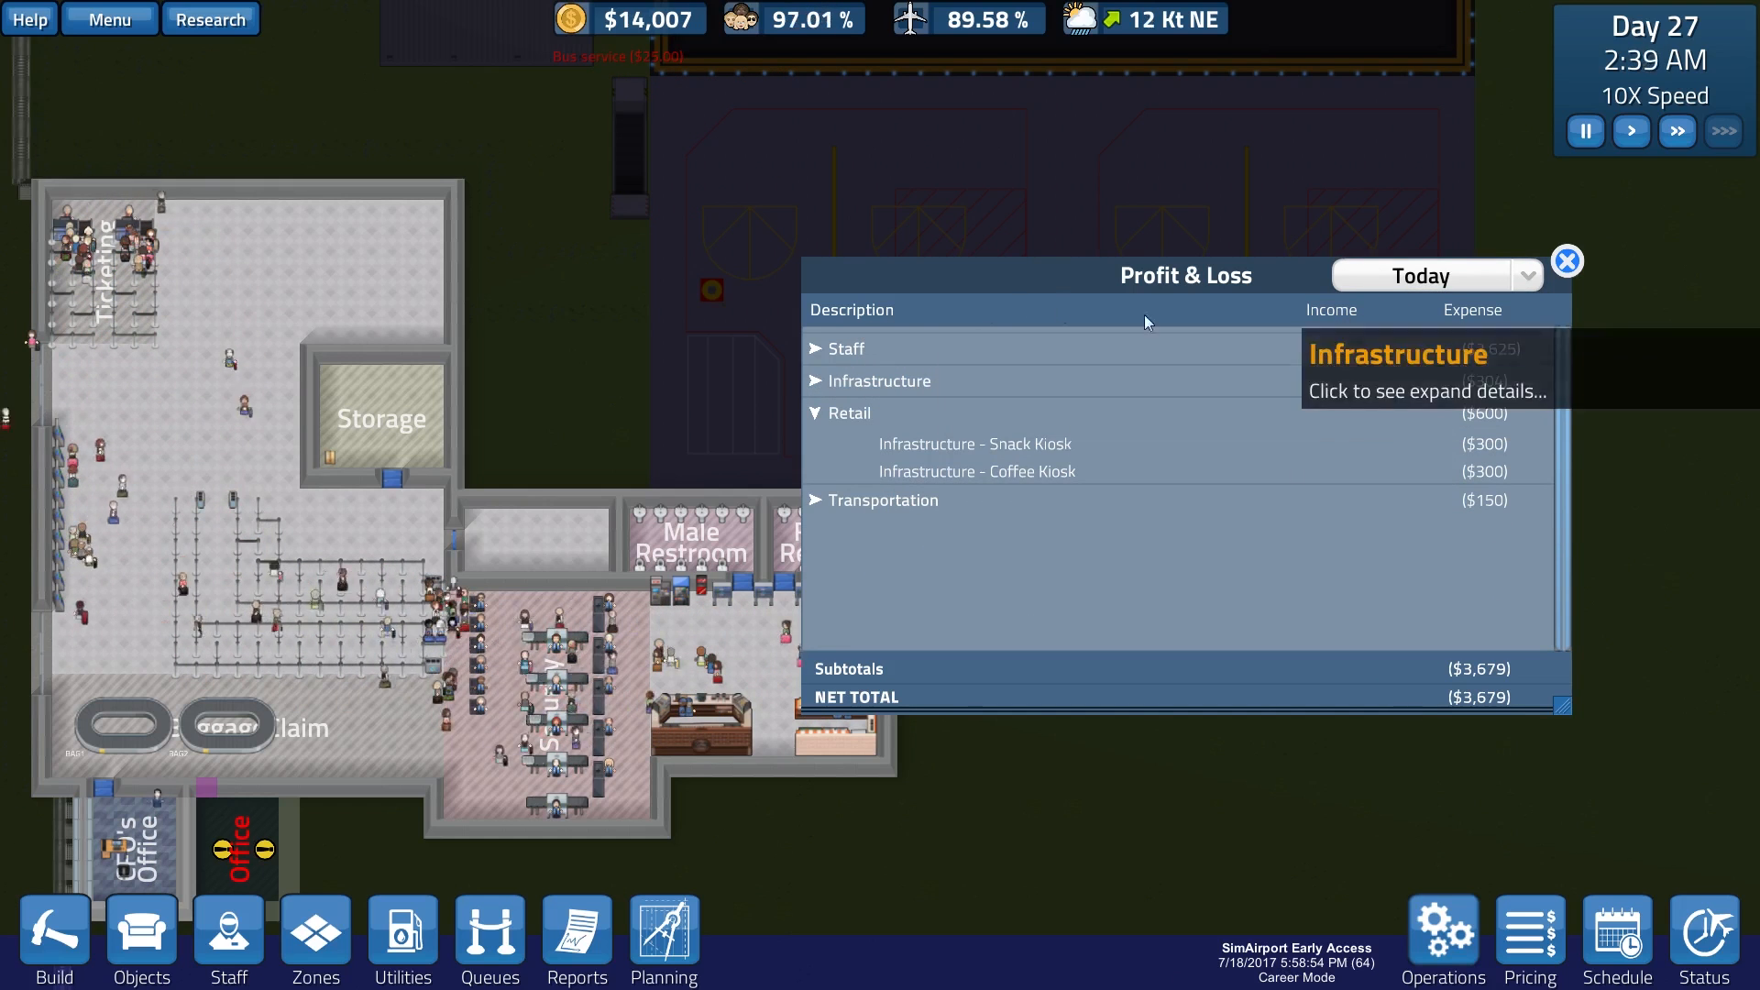
click(816, 348)
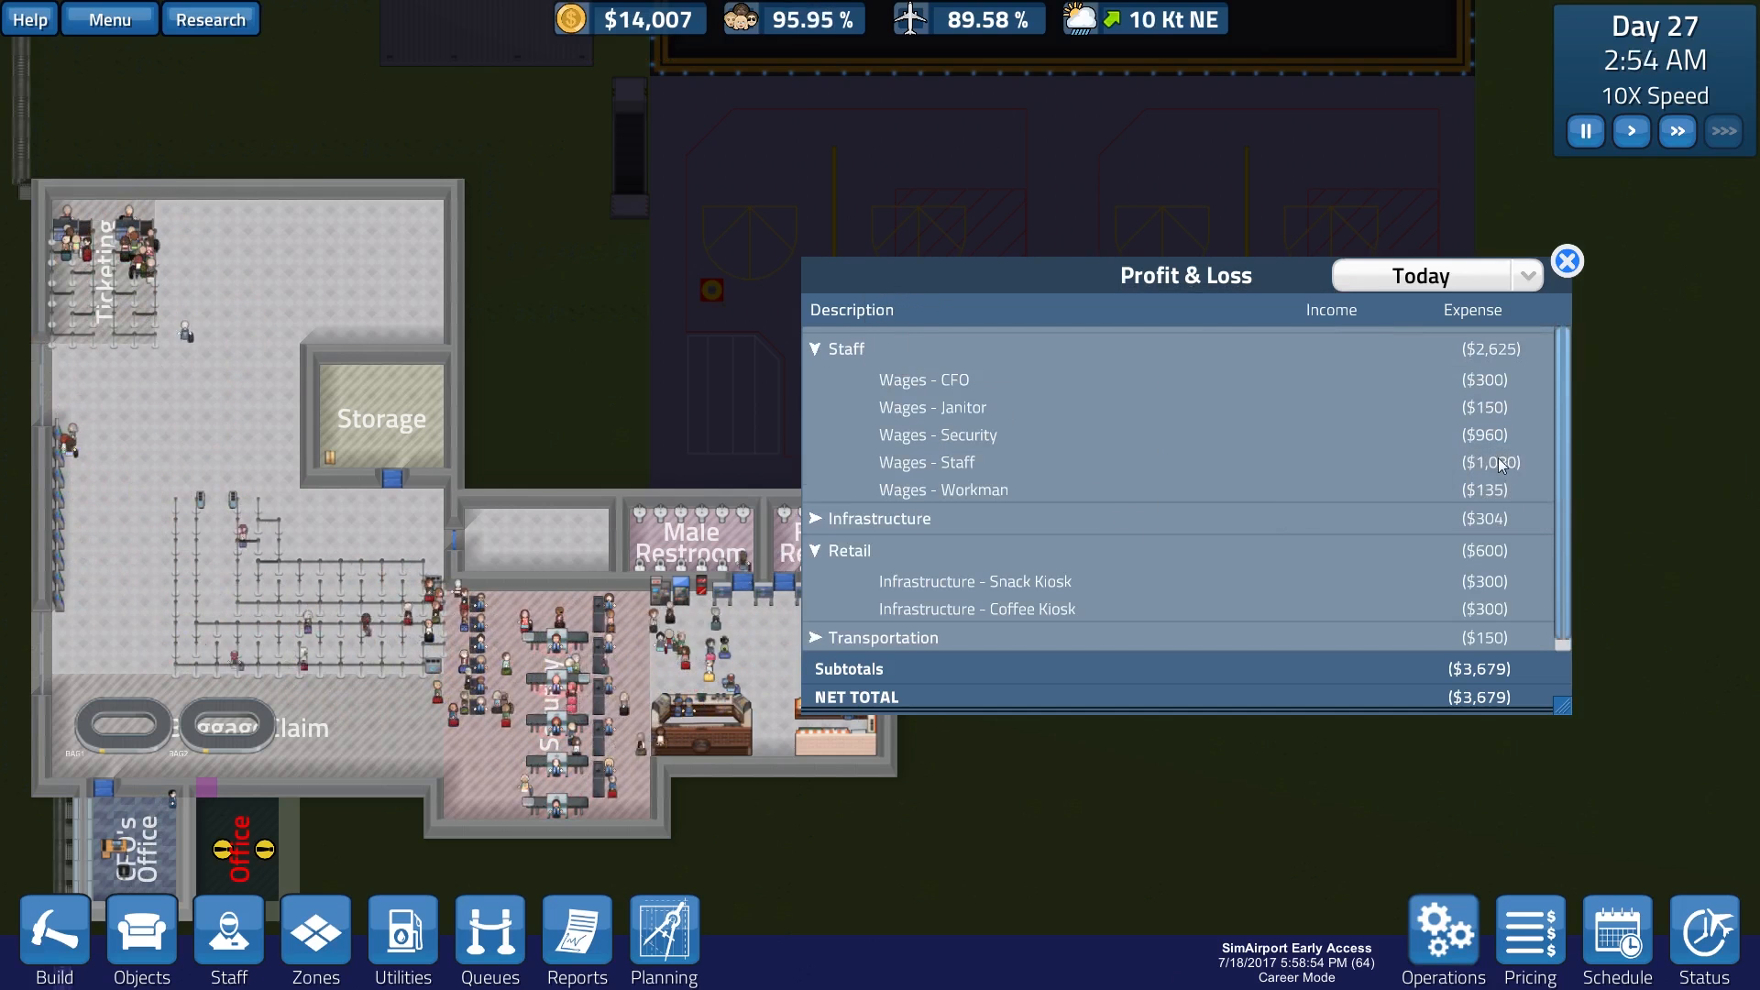
click(814, 347)
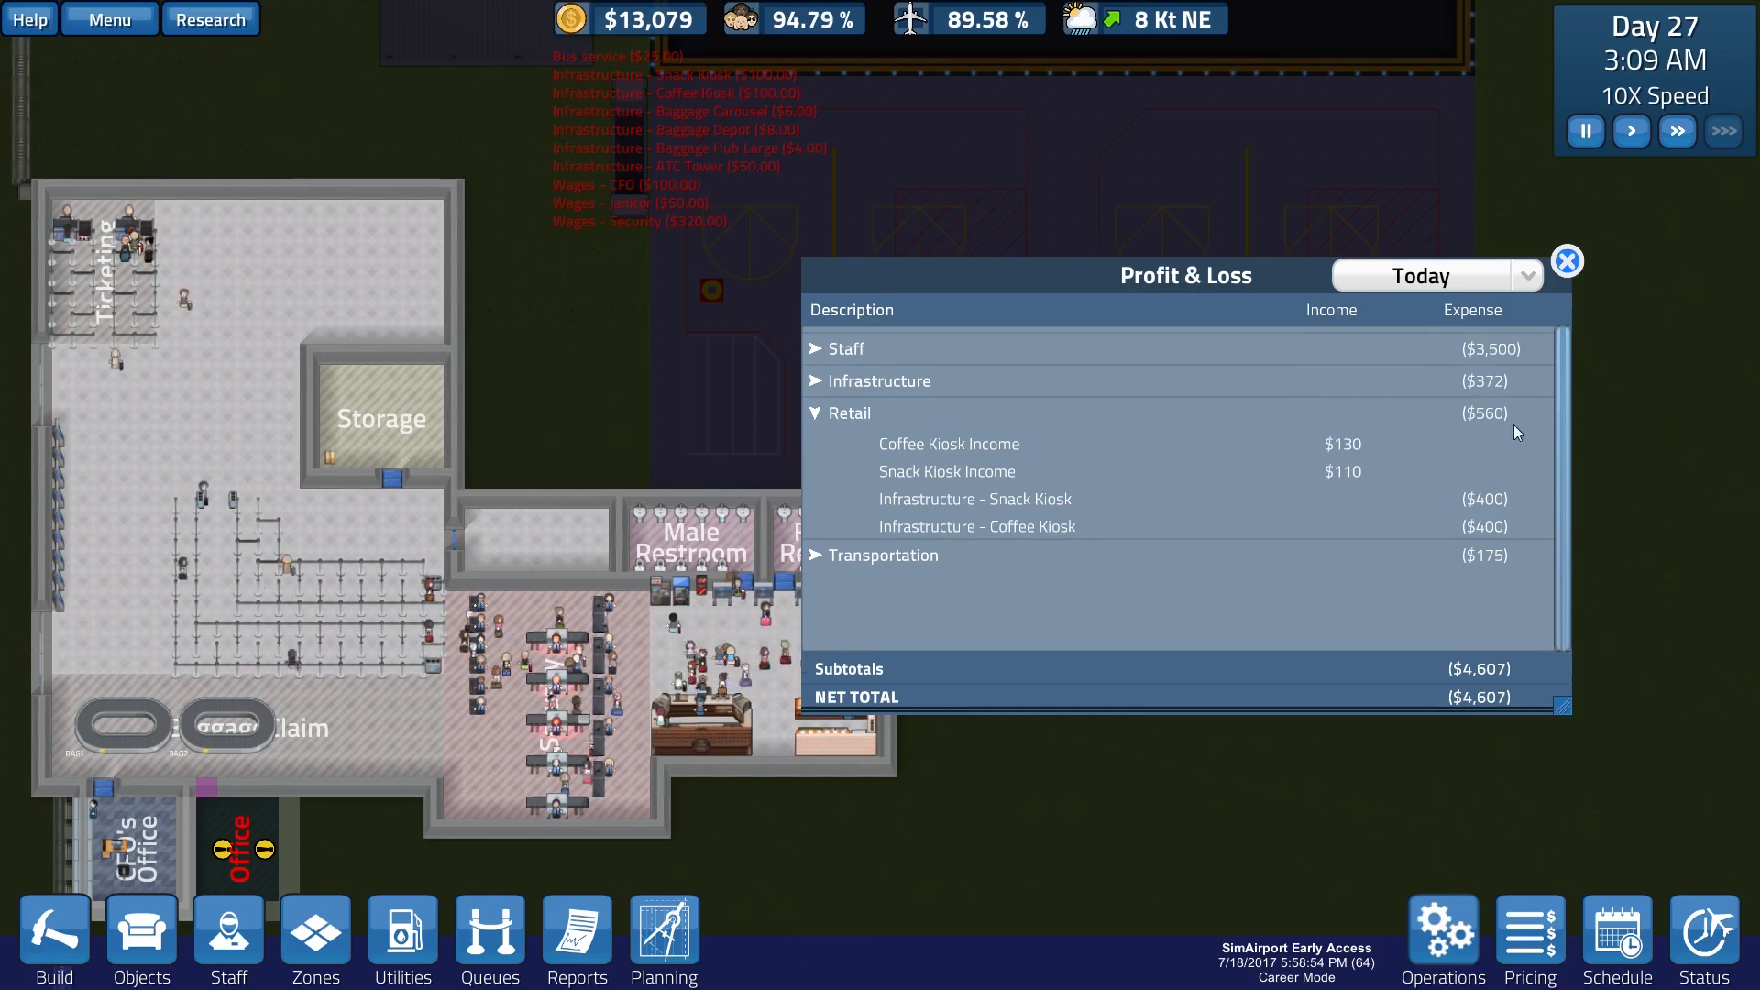
mouse_move(1255, 258)
mouse_down()
mouse_move(1323, 180)
mouse_move(1276, 60)
mouse_up()
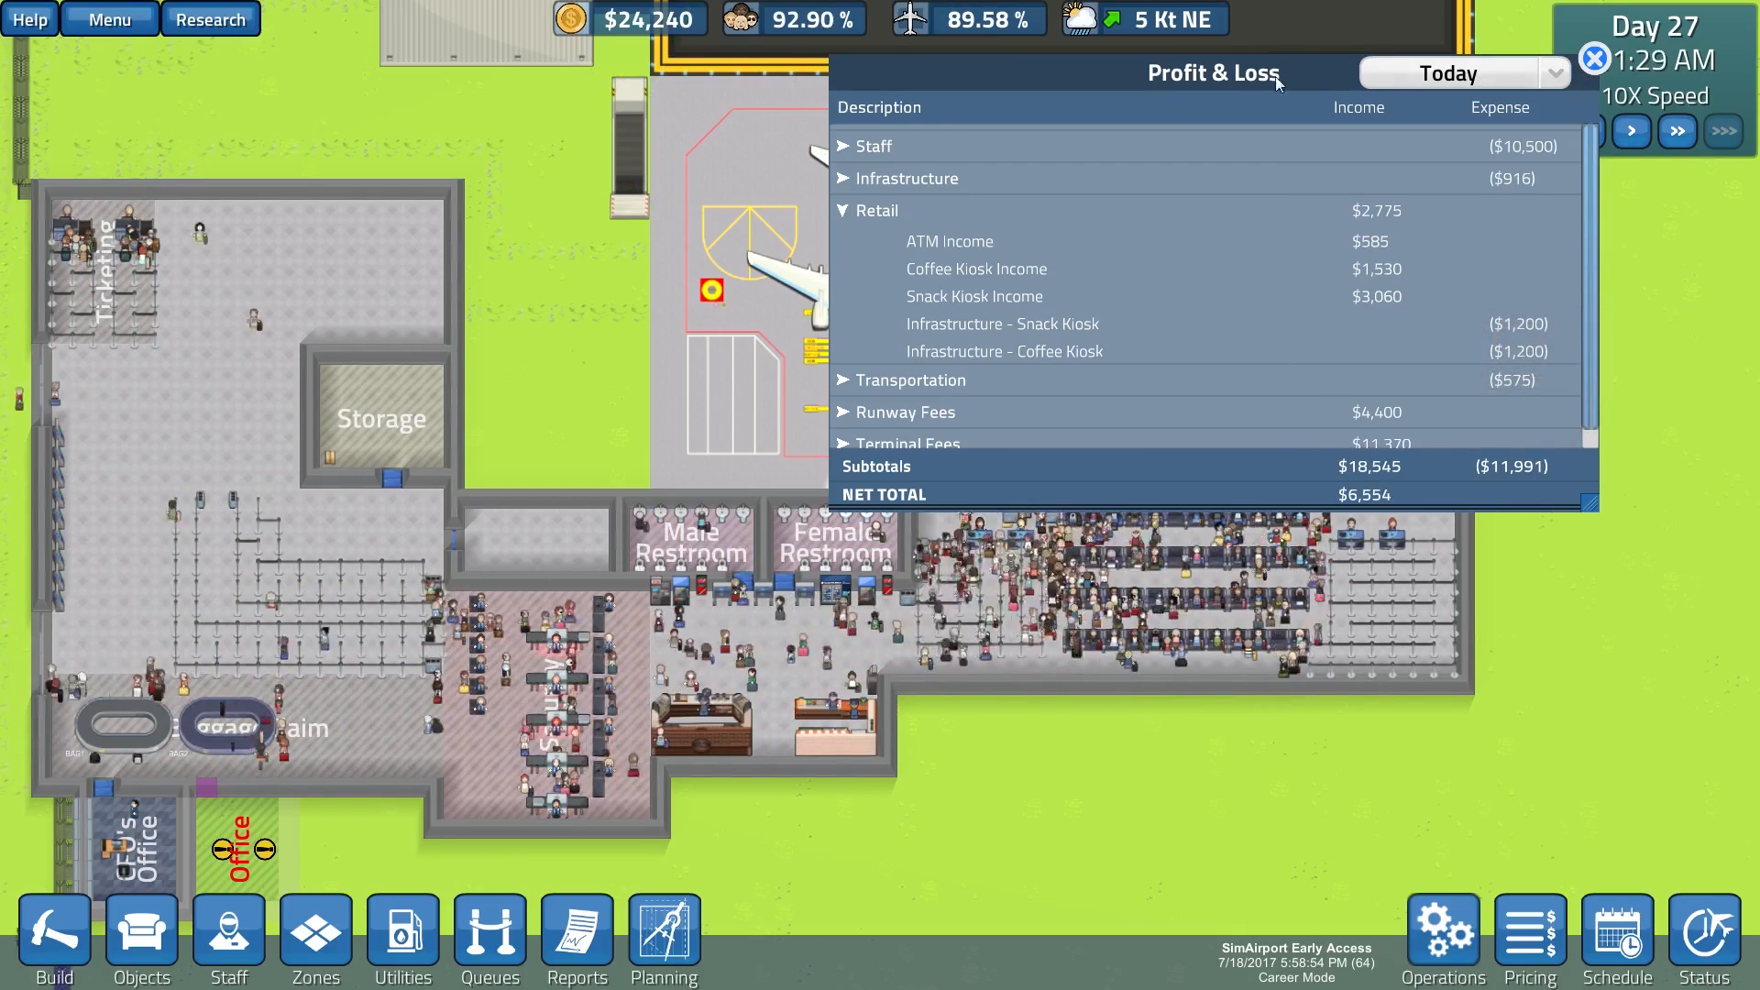
Step: Move the profit report to the left and inspect the coffee kiosk's details
mouse_move(1188, 79)
mouse_down()
mouse_move(951, 120)
mouse_move(385, 95)
mouse_up()
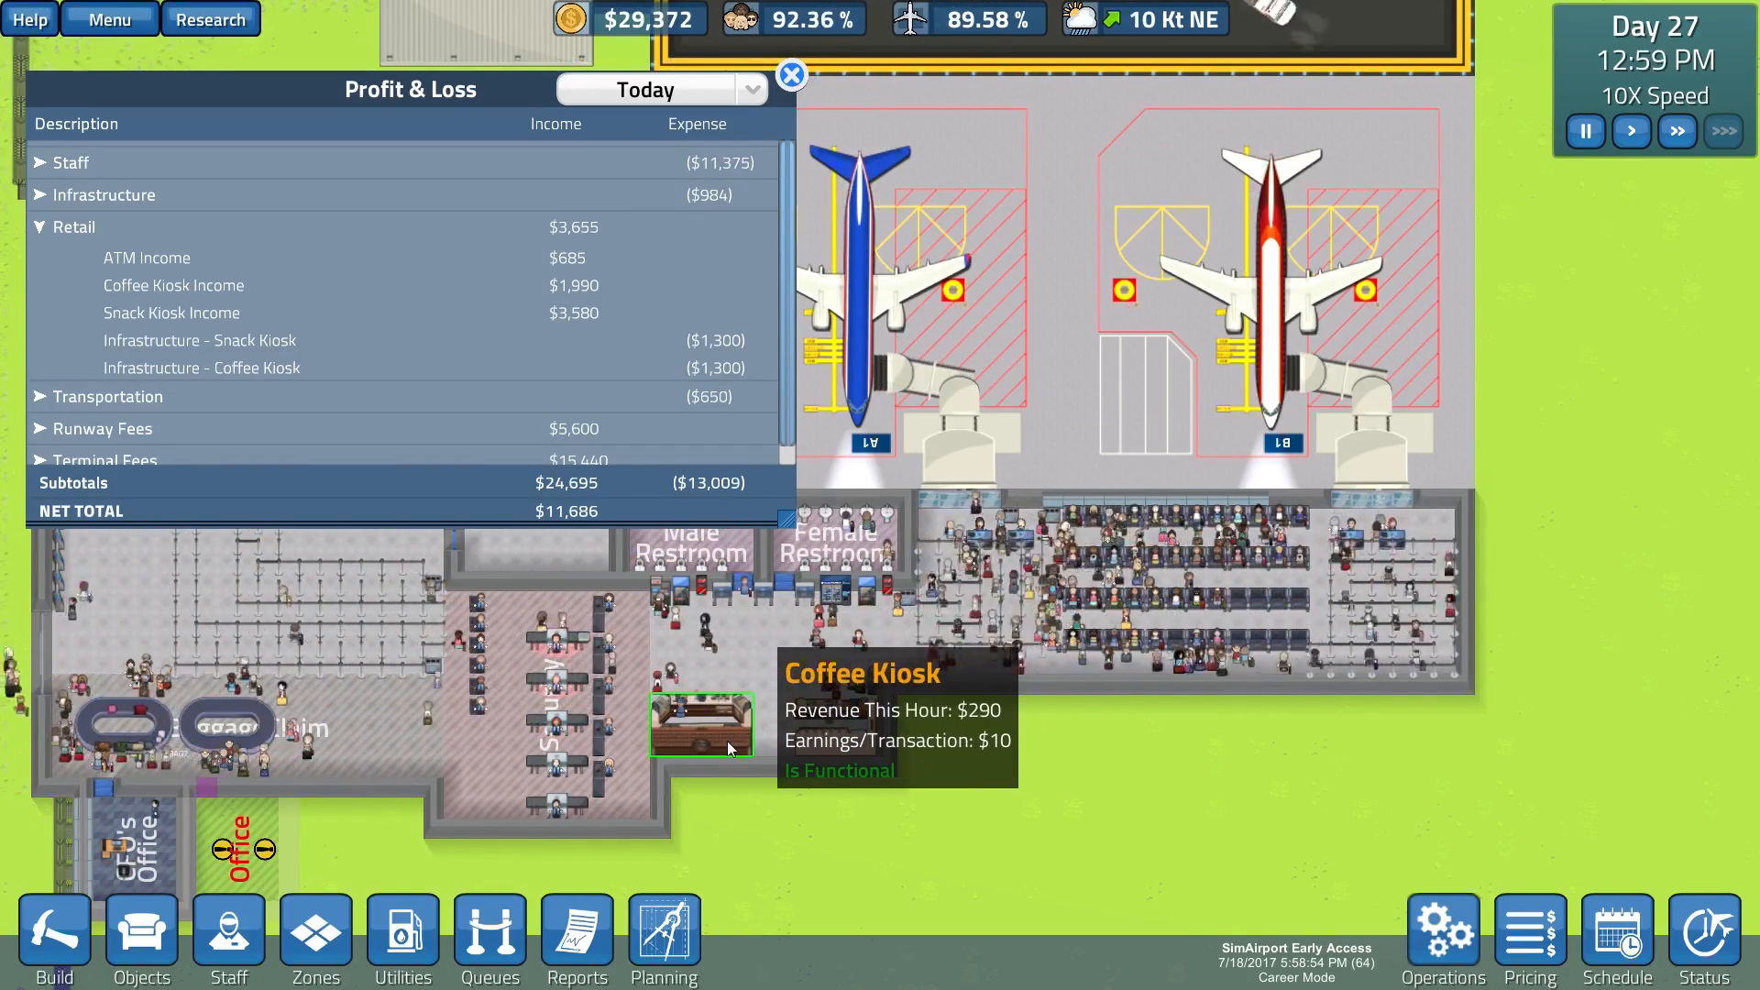
click(752, 740)
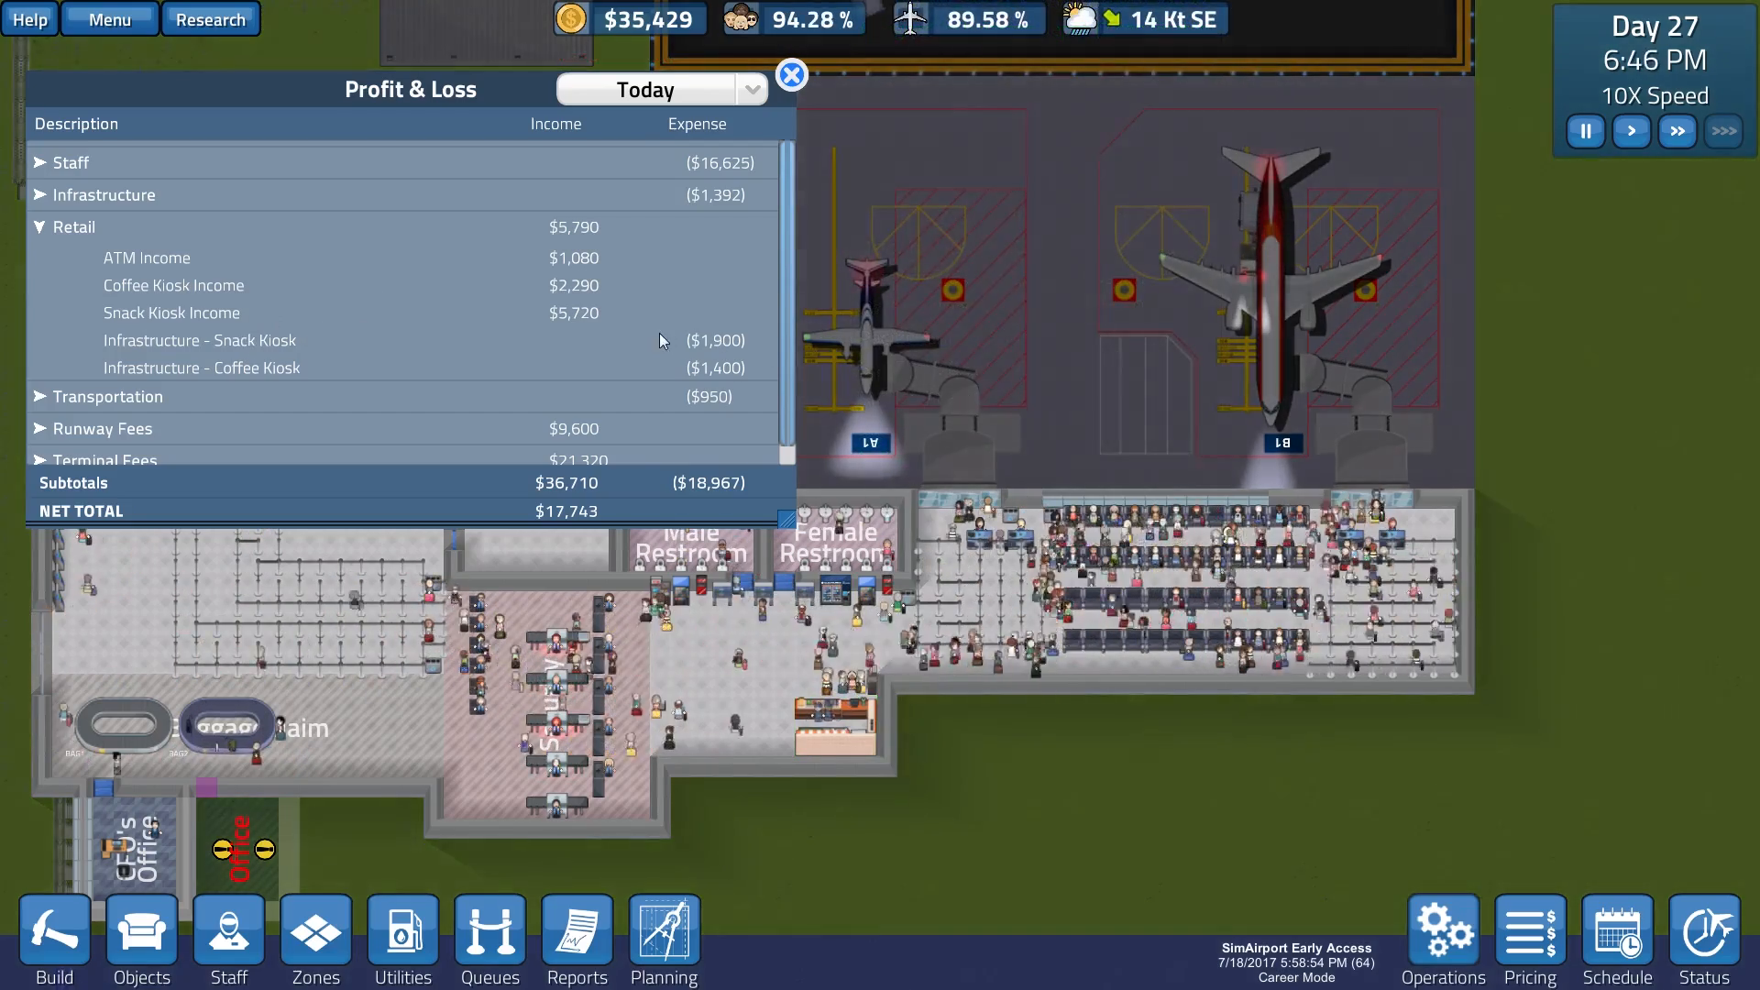
scroll(708, 337, down, 1)
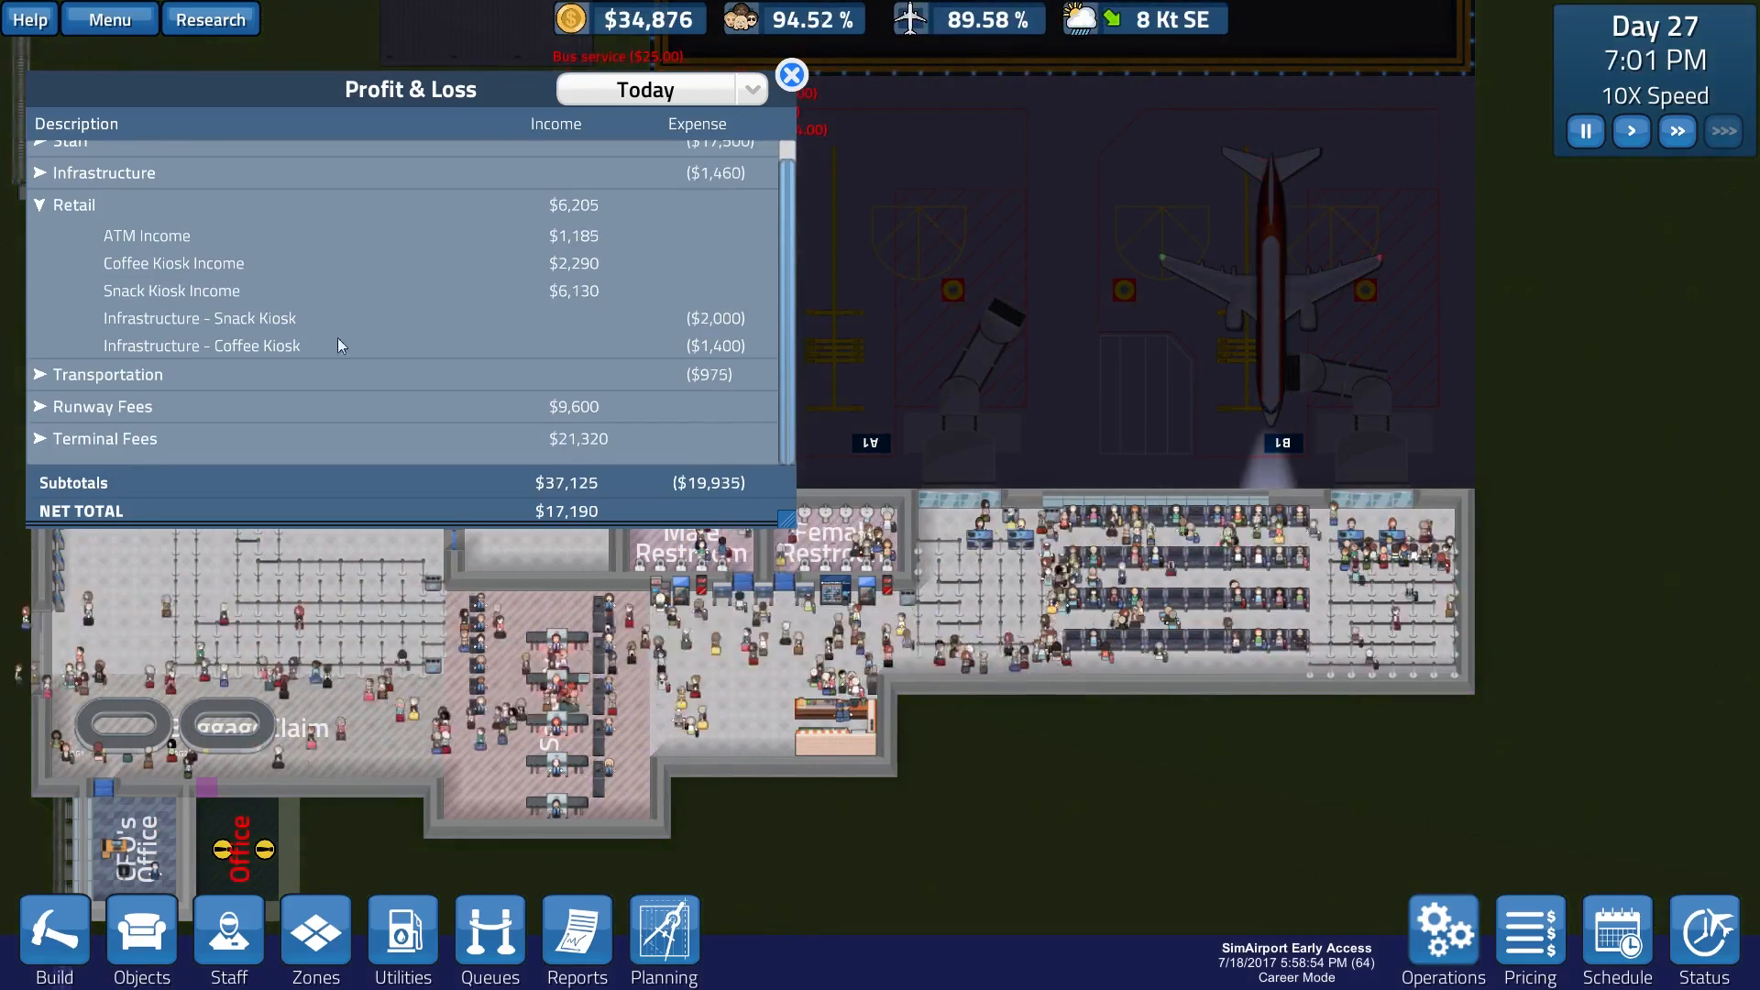
click(112, 380)
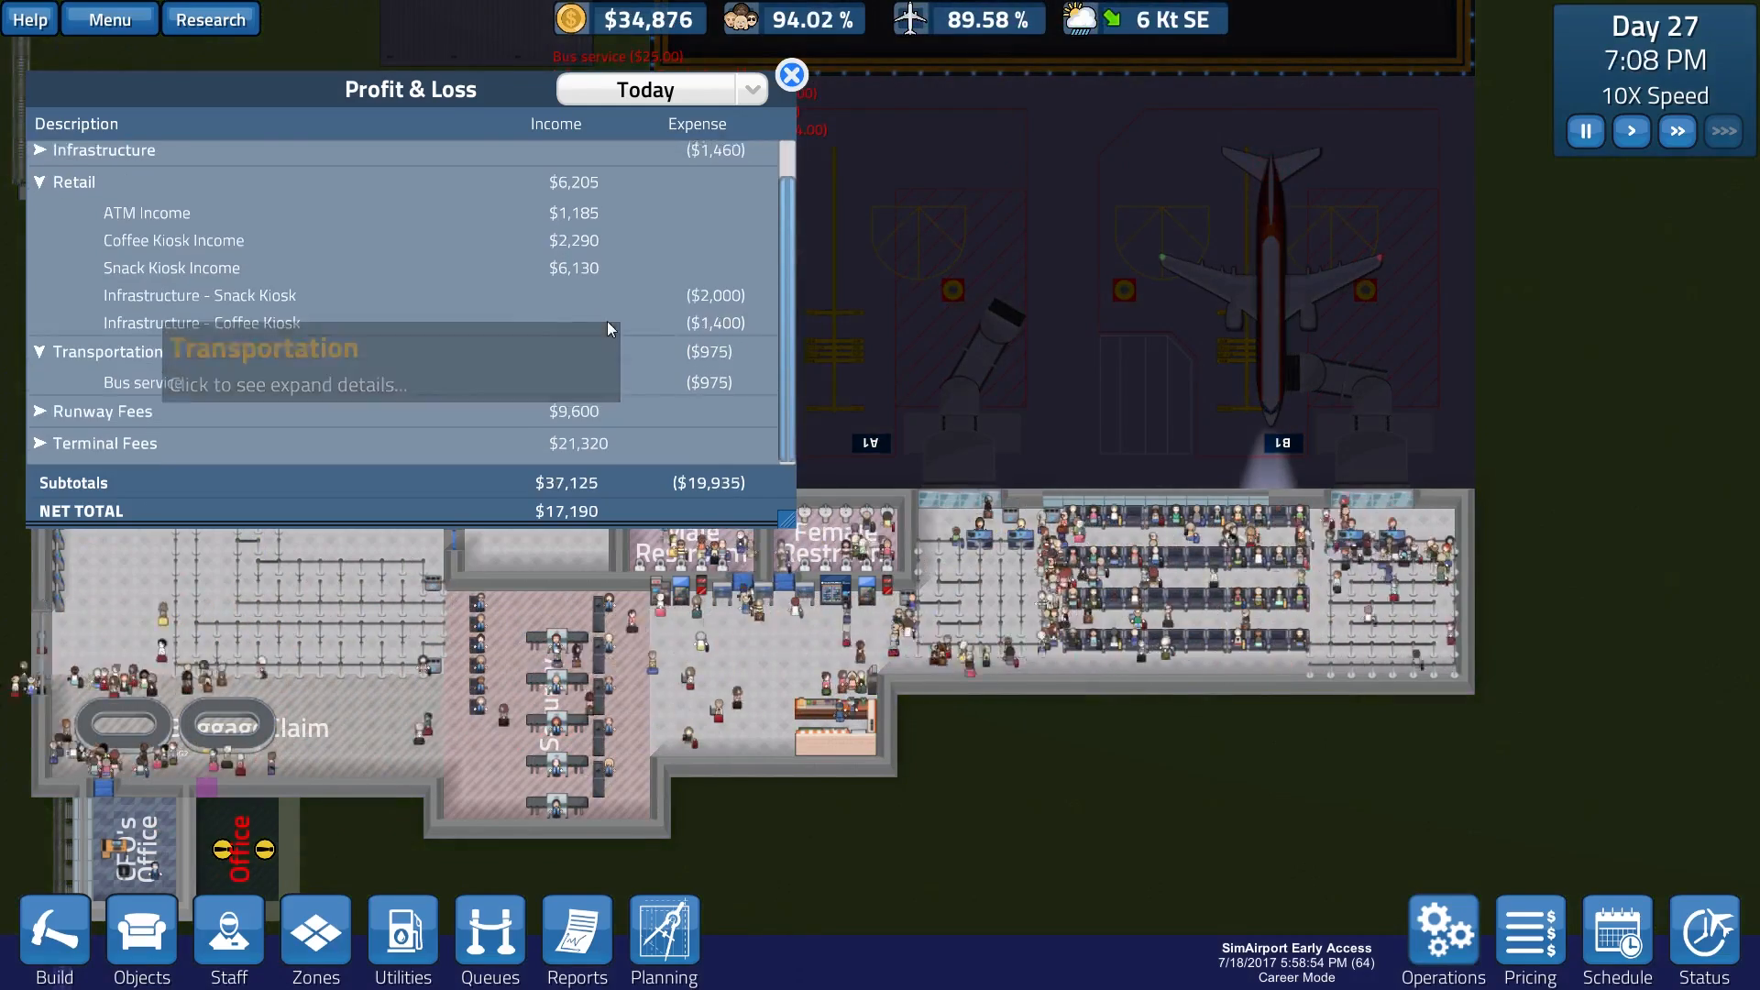
click(117, 352)
click(138, 409)
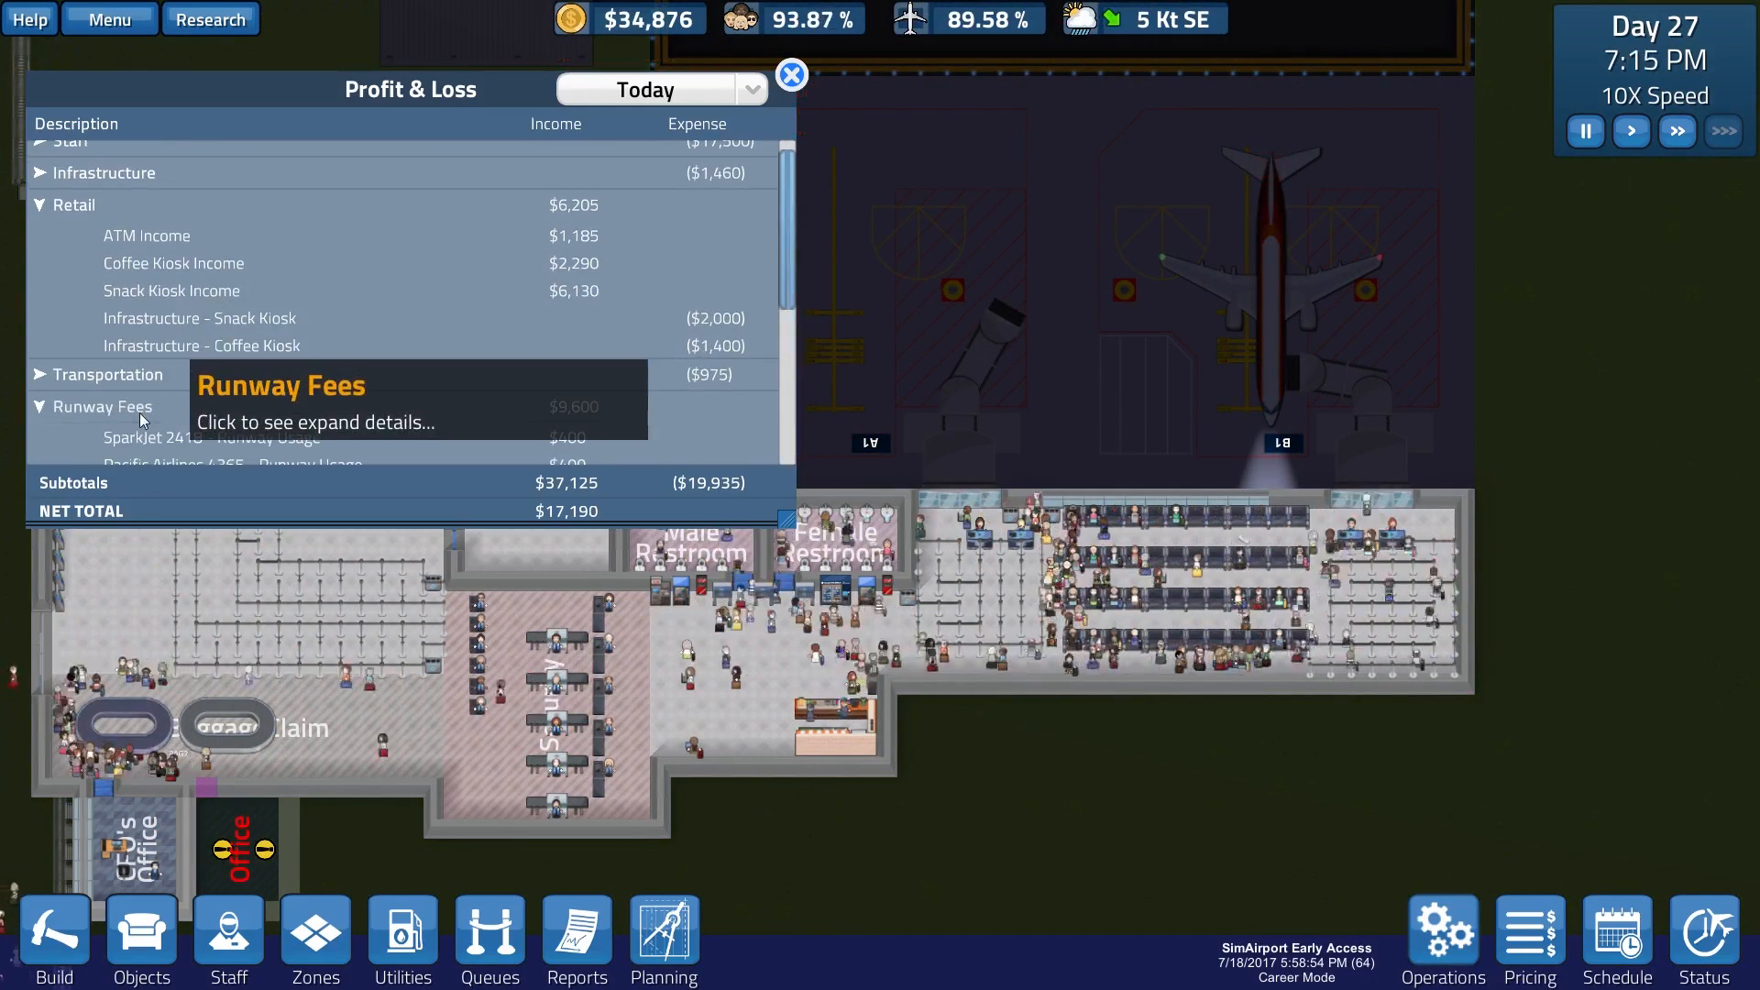
scroll(139, 420, down, 3)
scroll(142, 418, down, 3)
scroll(146, 415, down, 3)
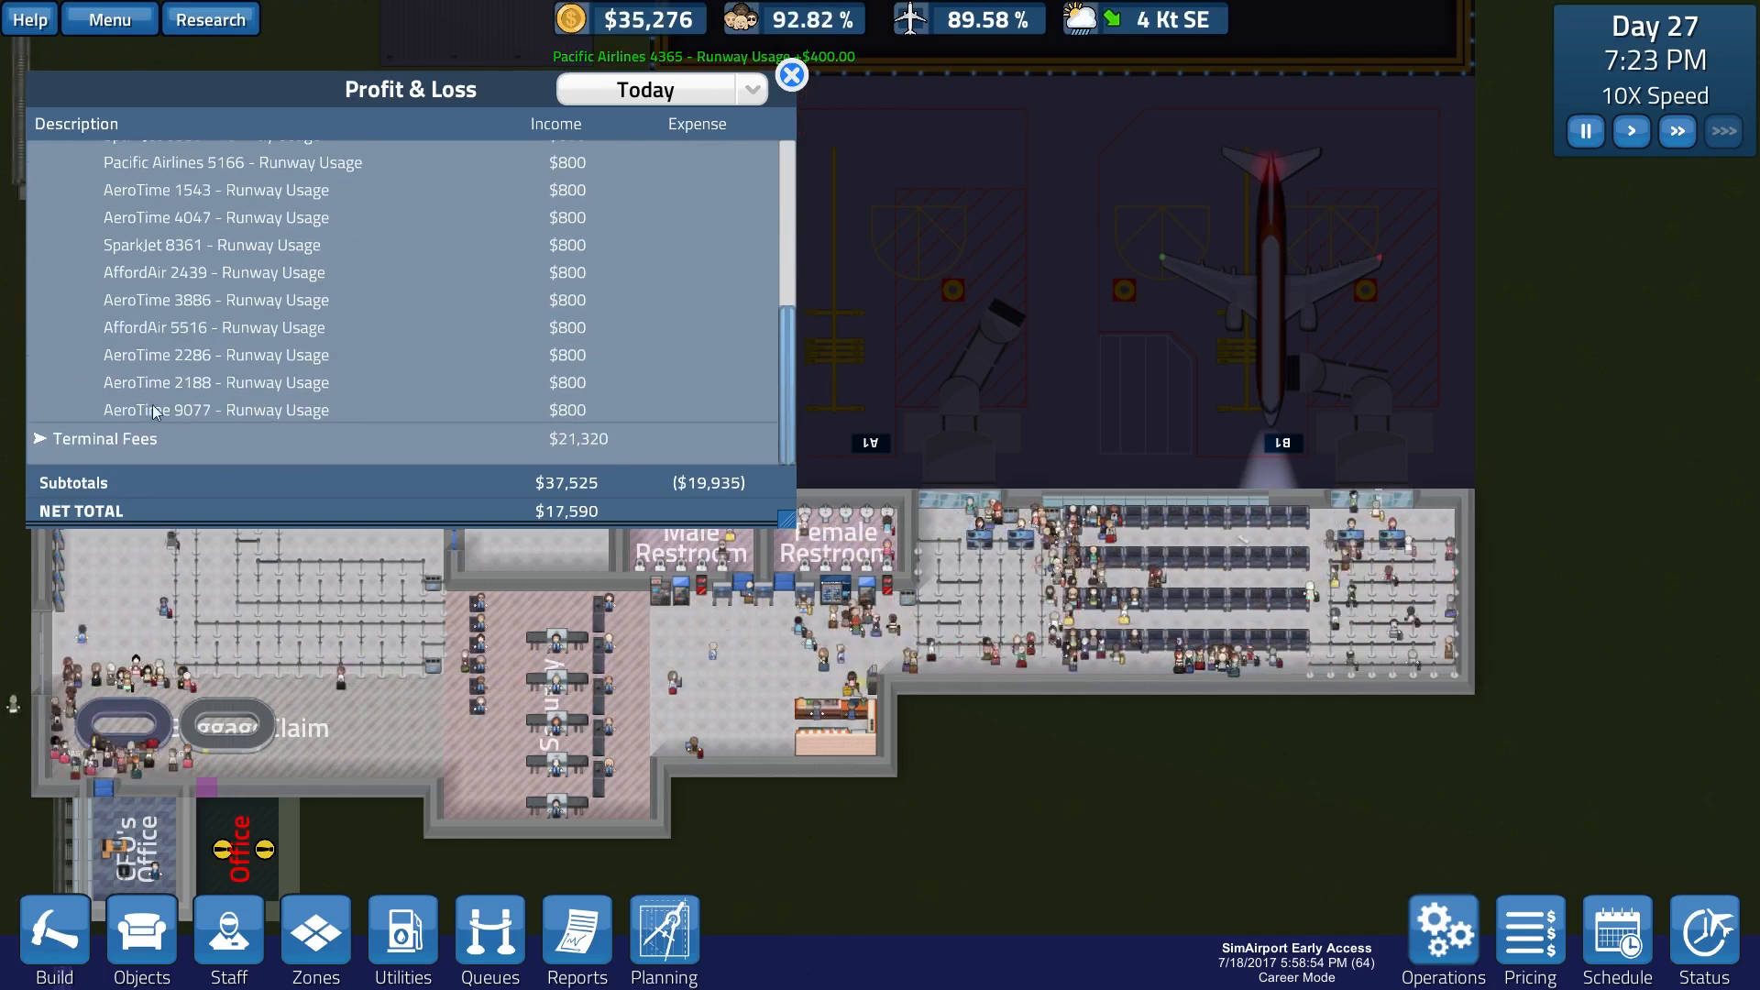
scroll(206, 414, down, 1)
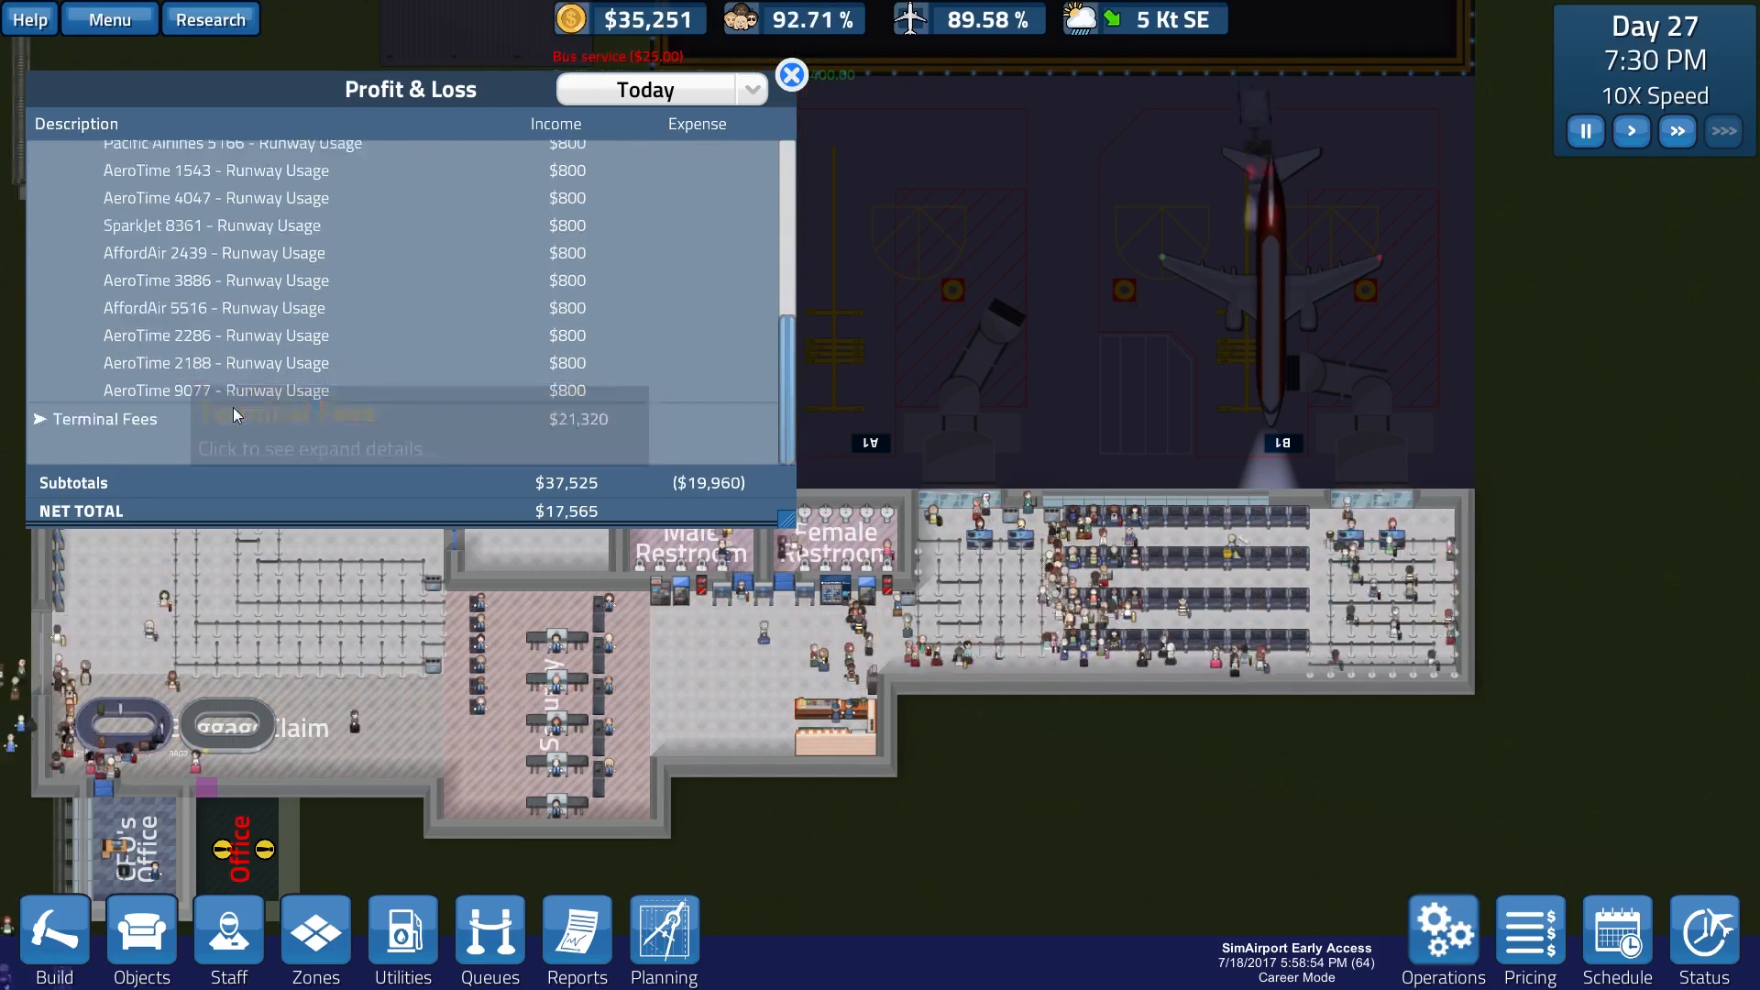
scroll(231, 407, up, 2)
scroll(220, 365, up, 3)
scroll(209, 313, up, 1)
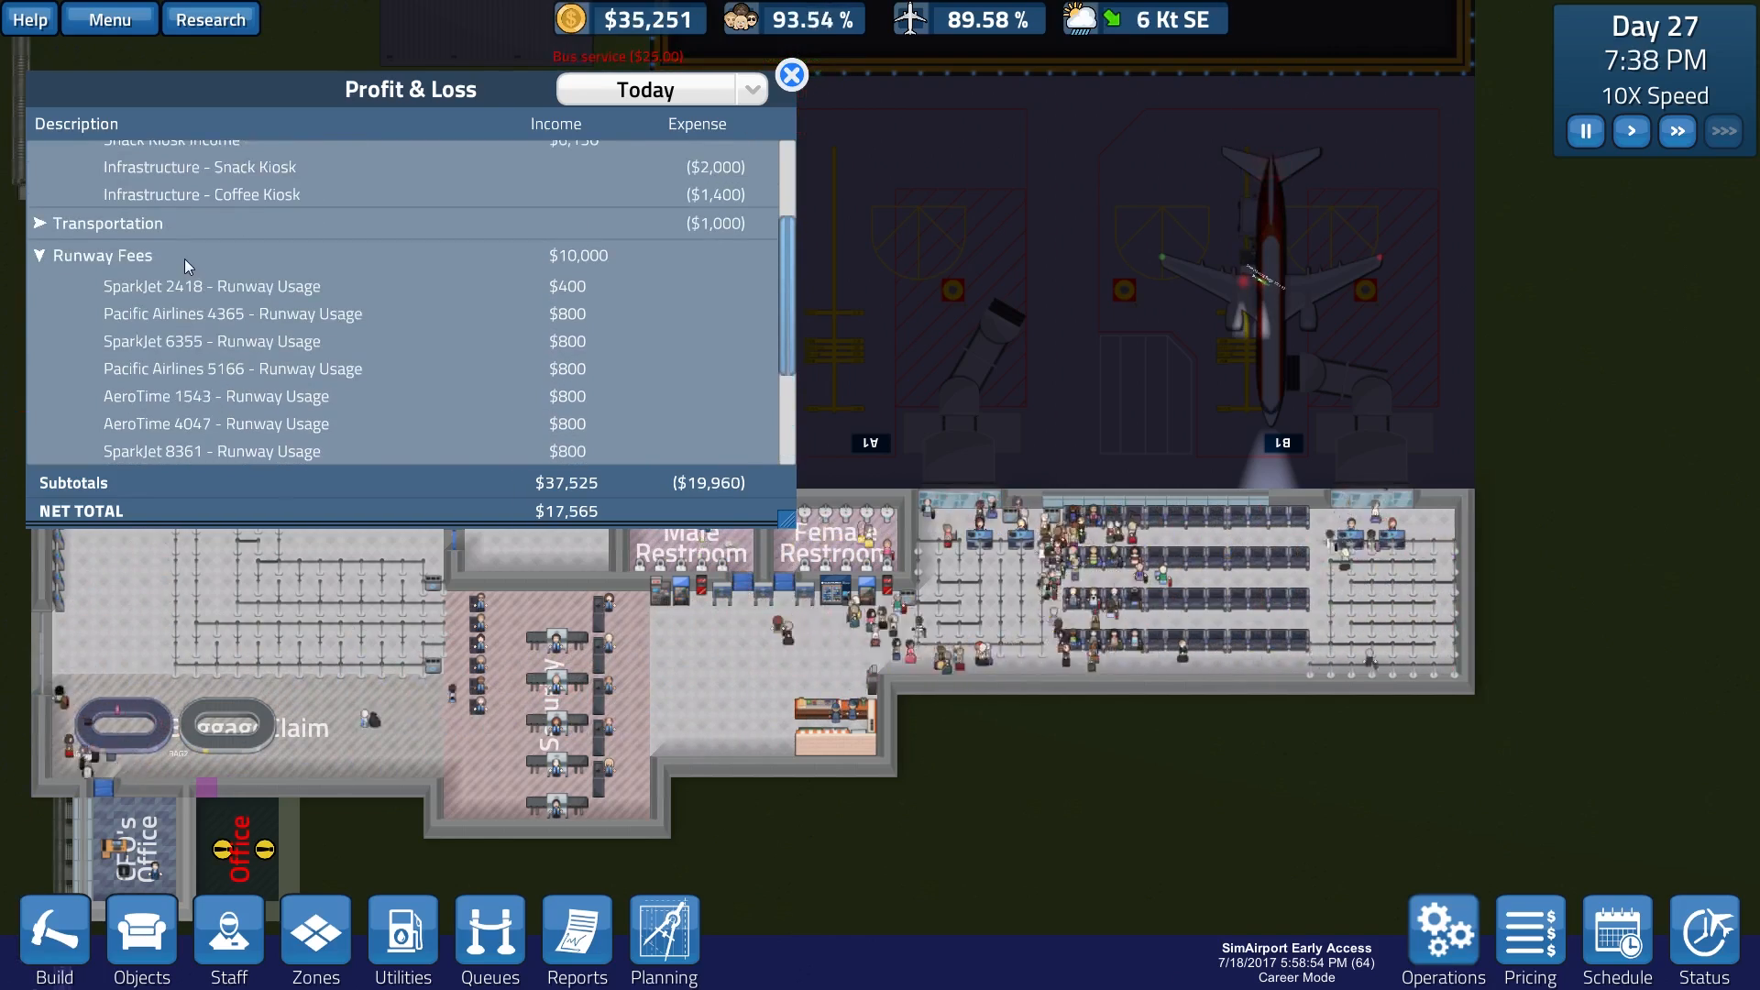
scroll(184, 258, up, 1)
click(93, 292)
scroll(86, 319, up, 1)
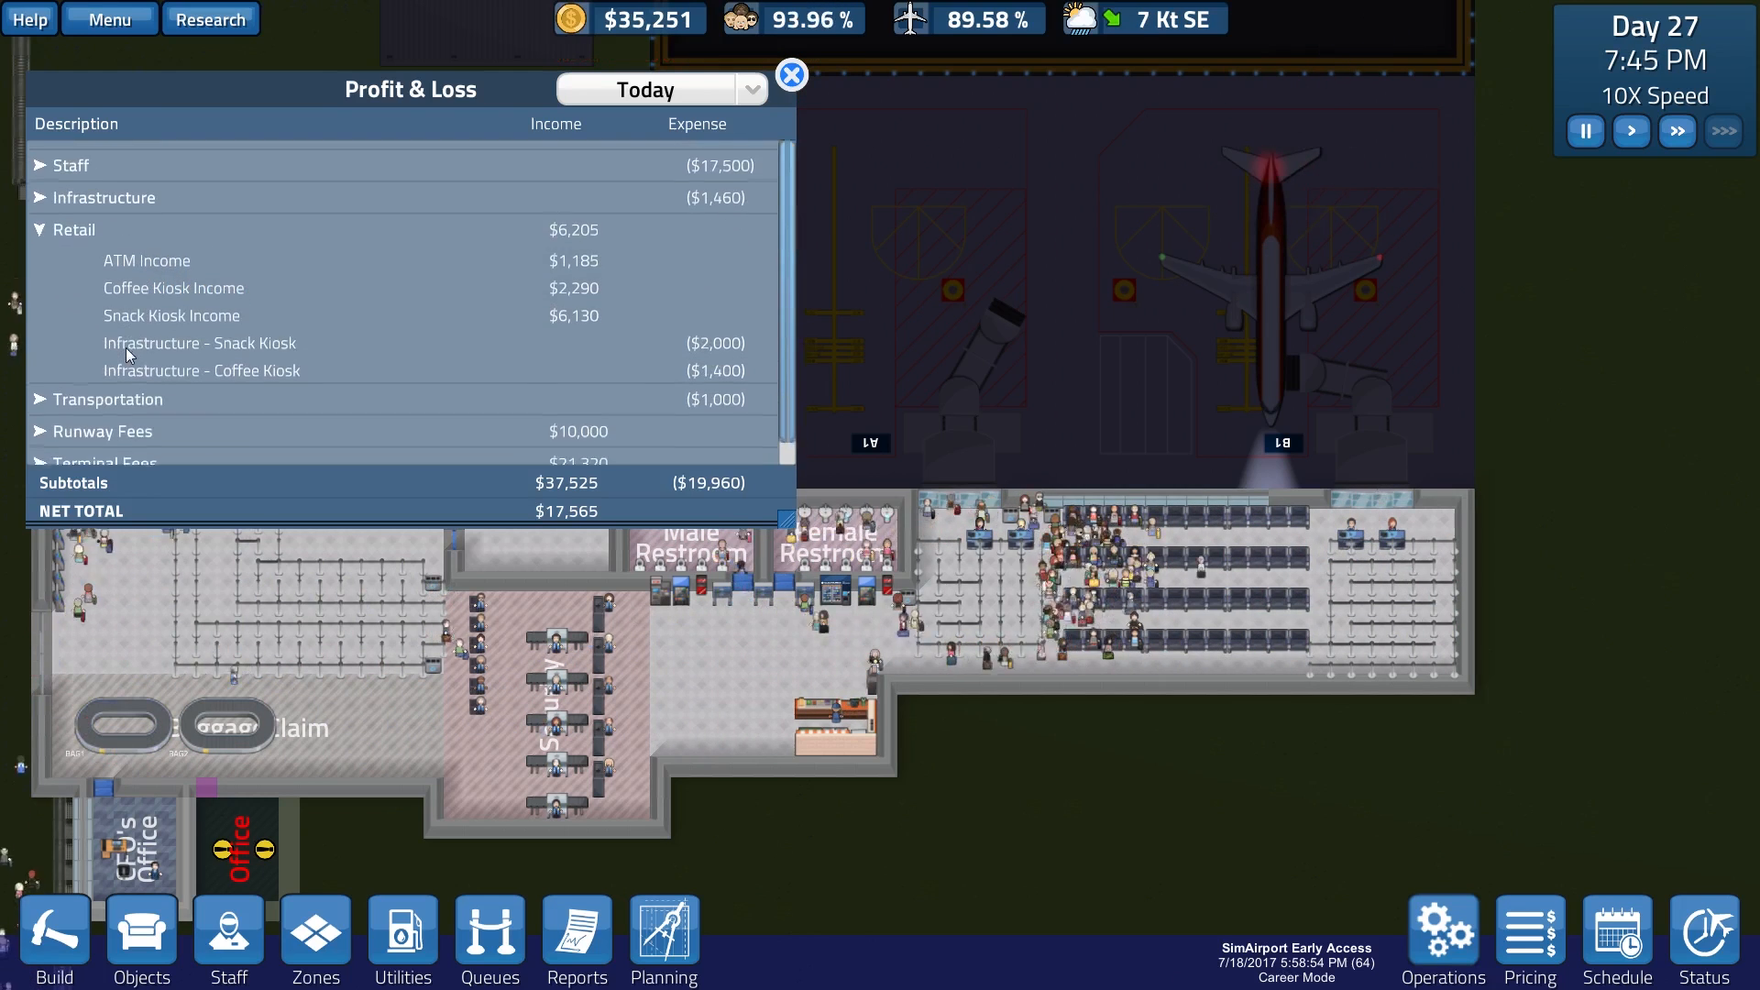
click(57, 196)
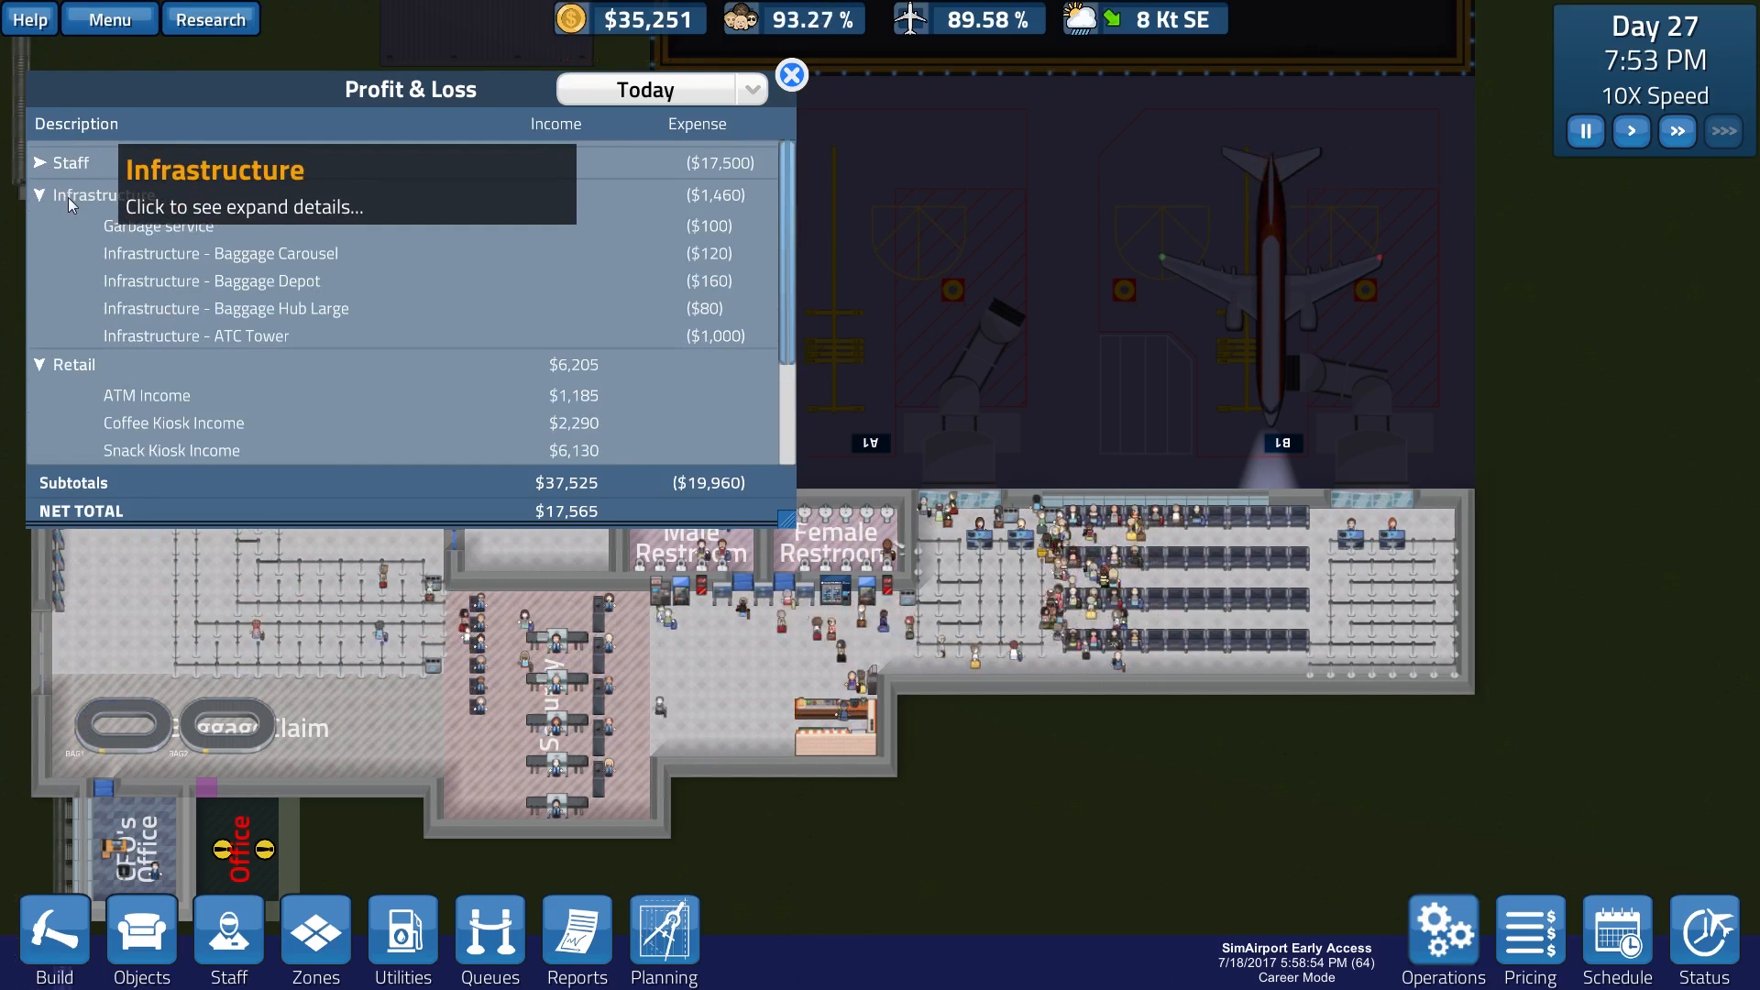
click(68, 197)
click(56, 166)
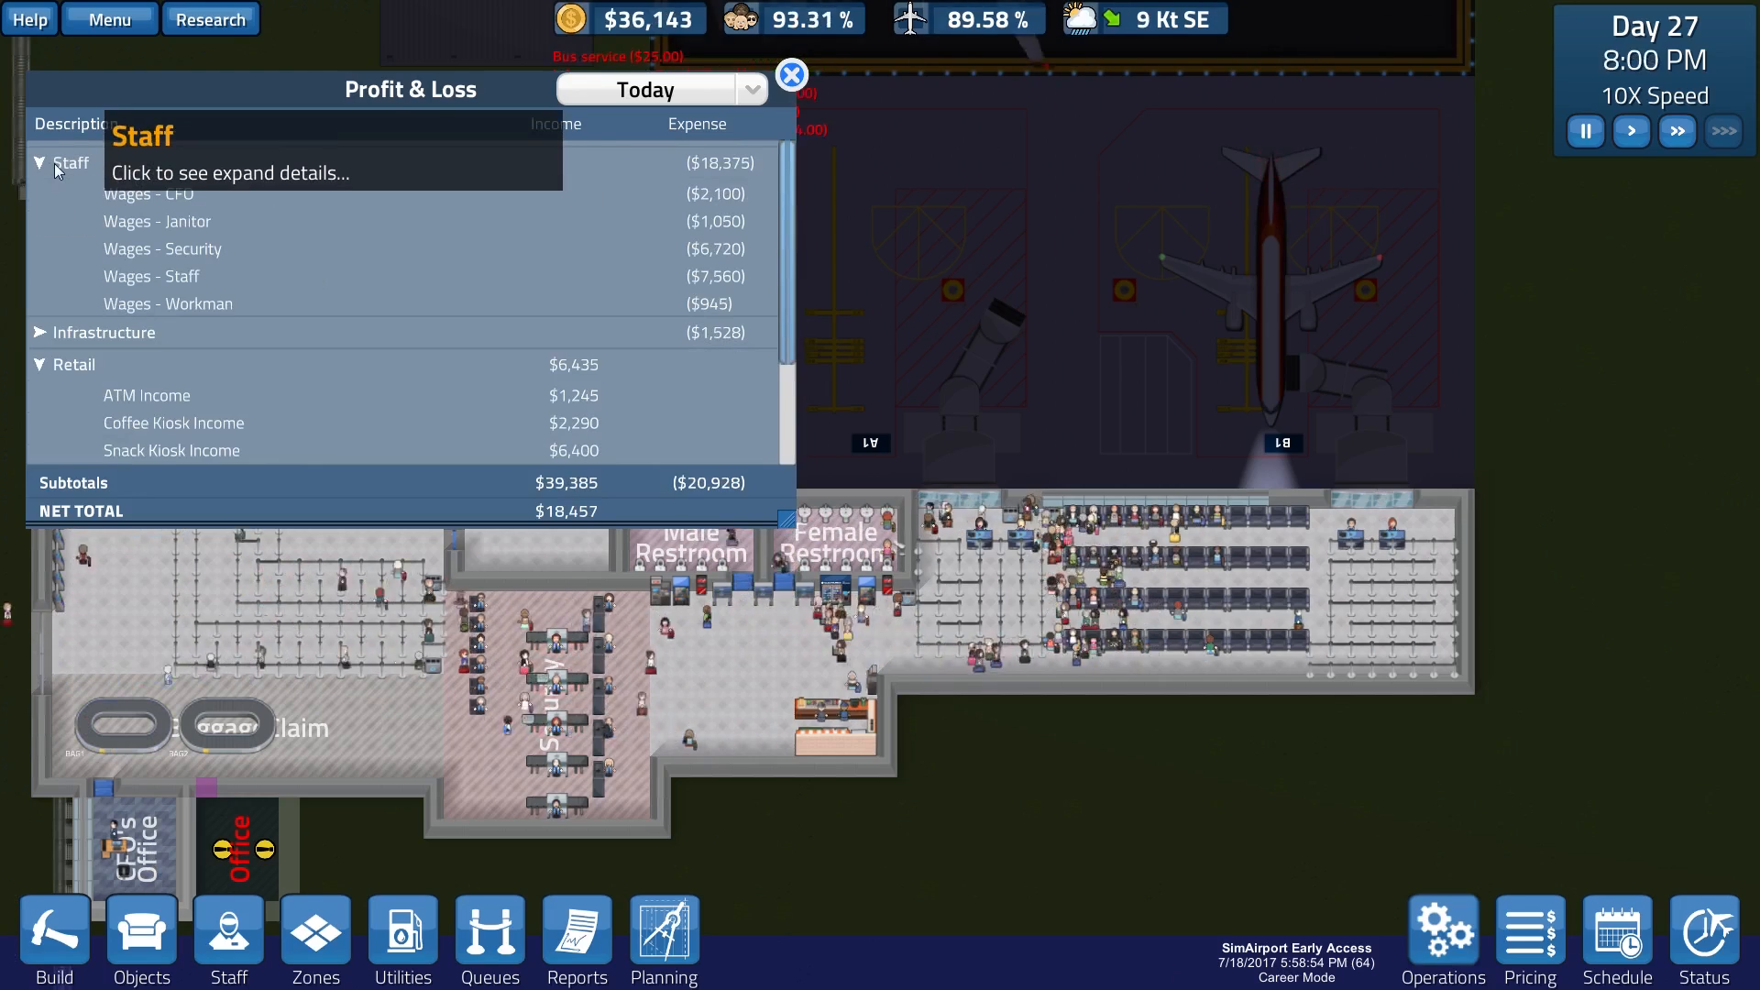
click(55, 166)
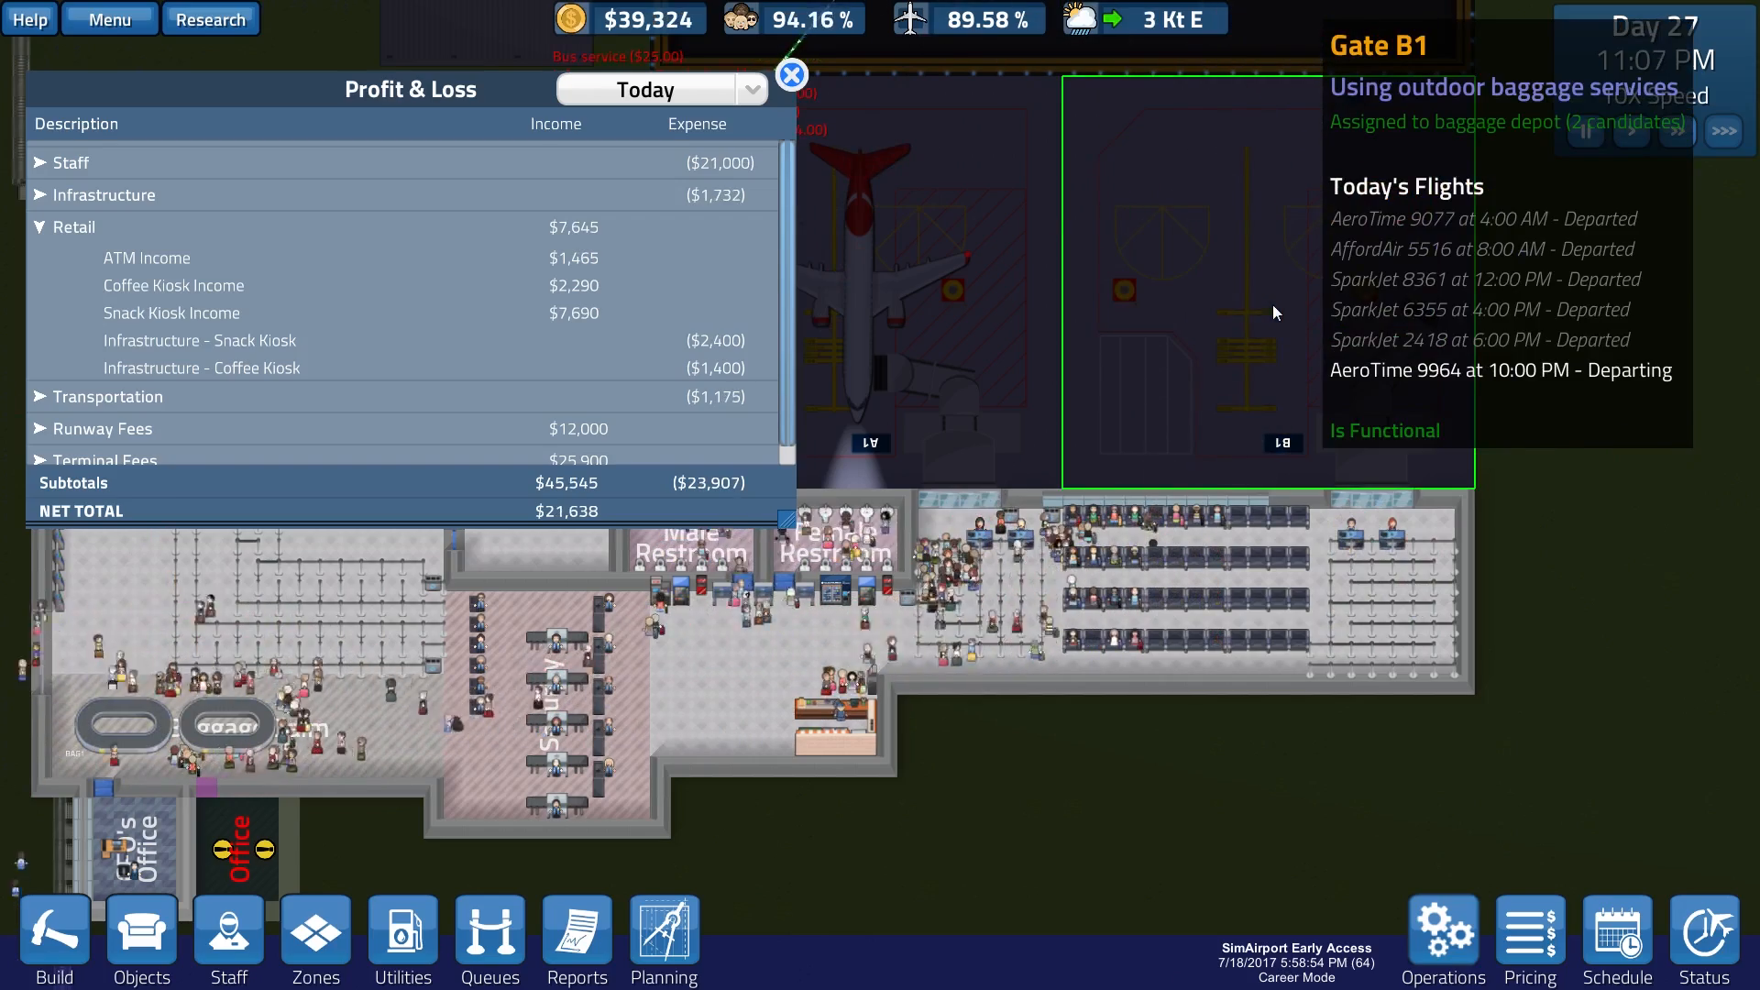
click(920, 287)
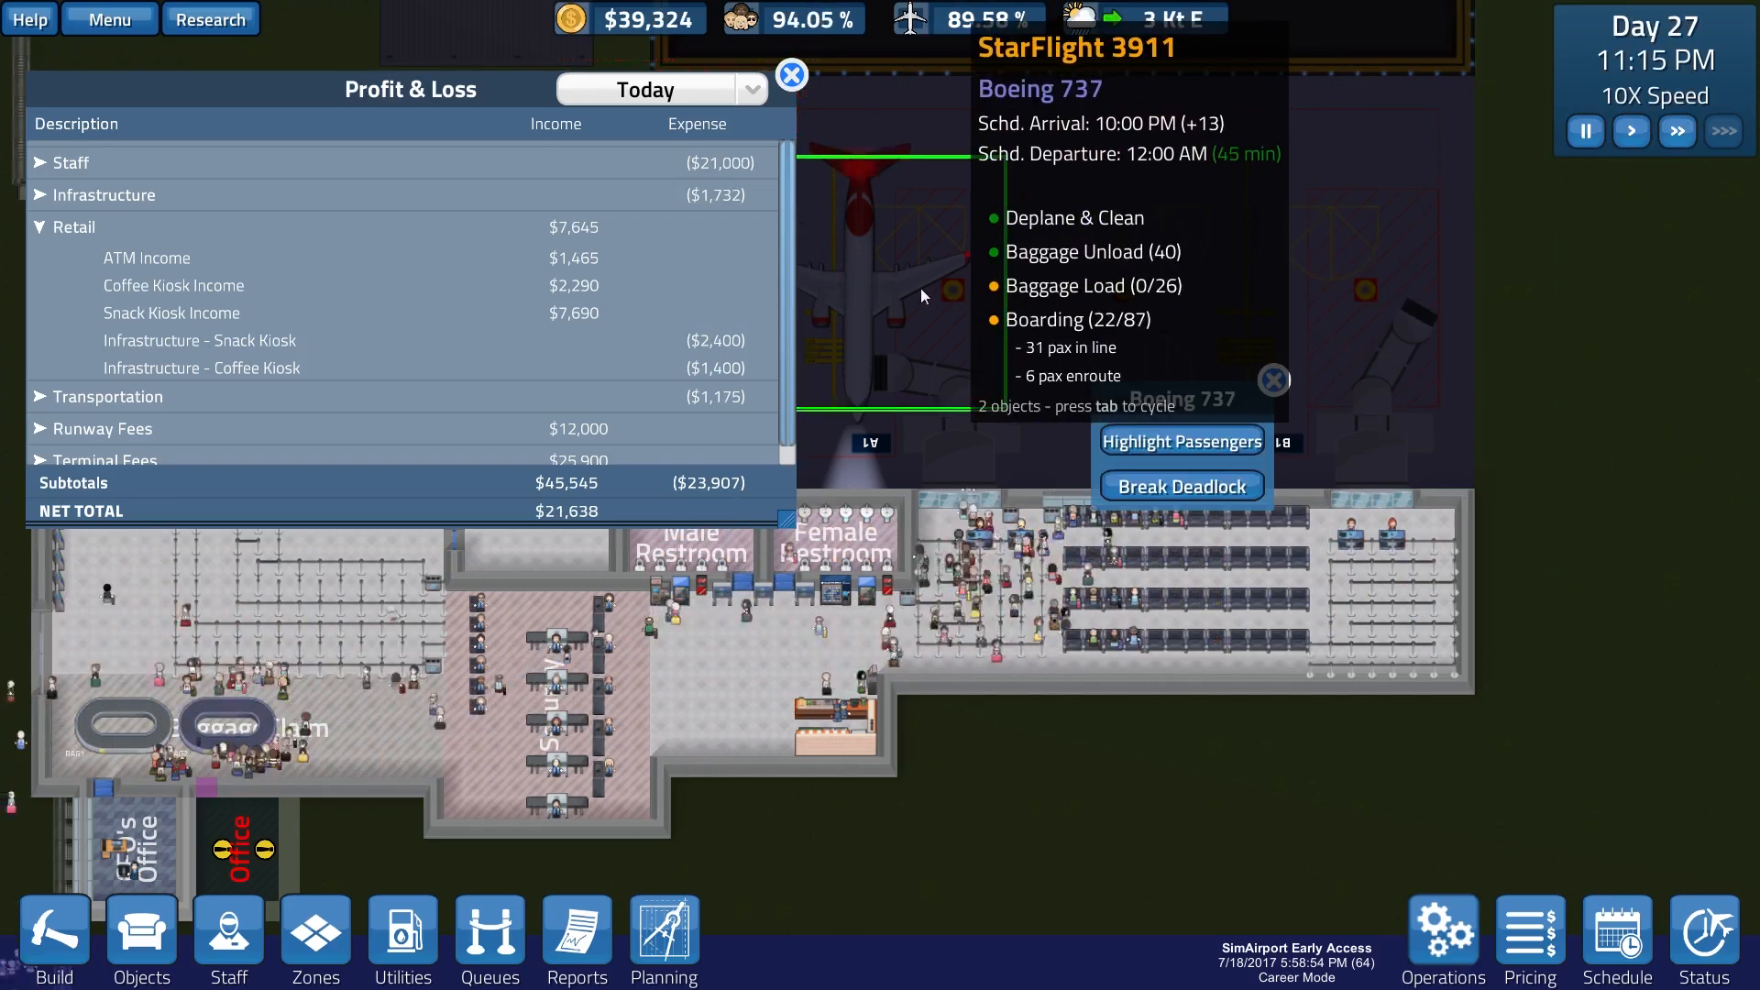
click(1166, 440)
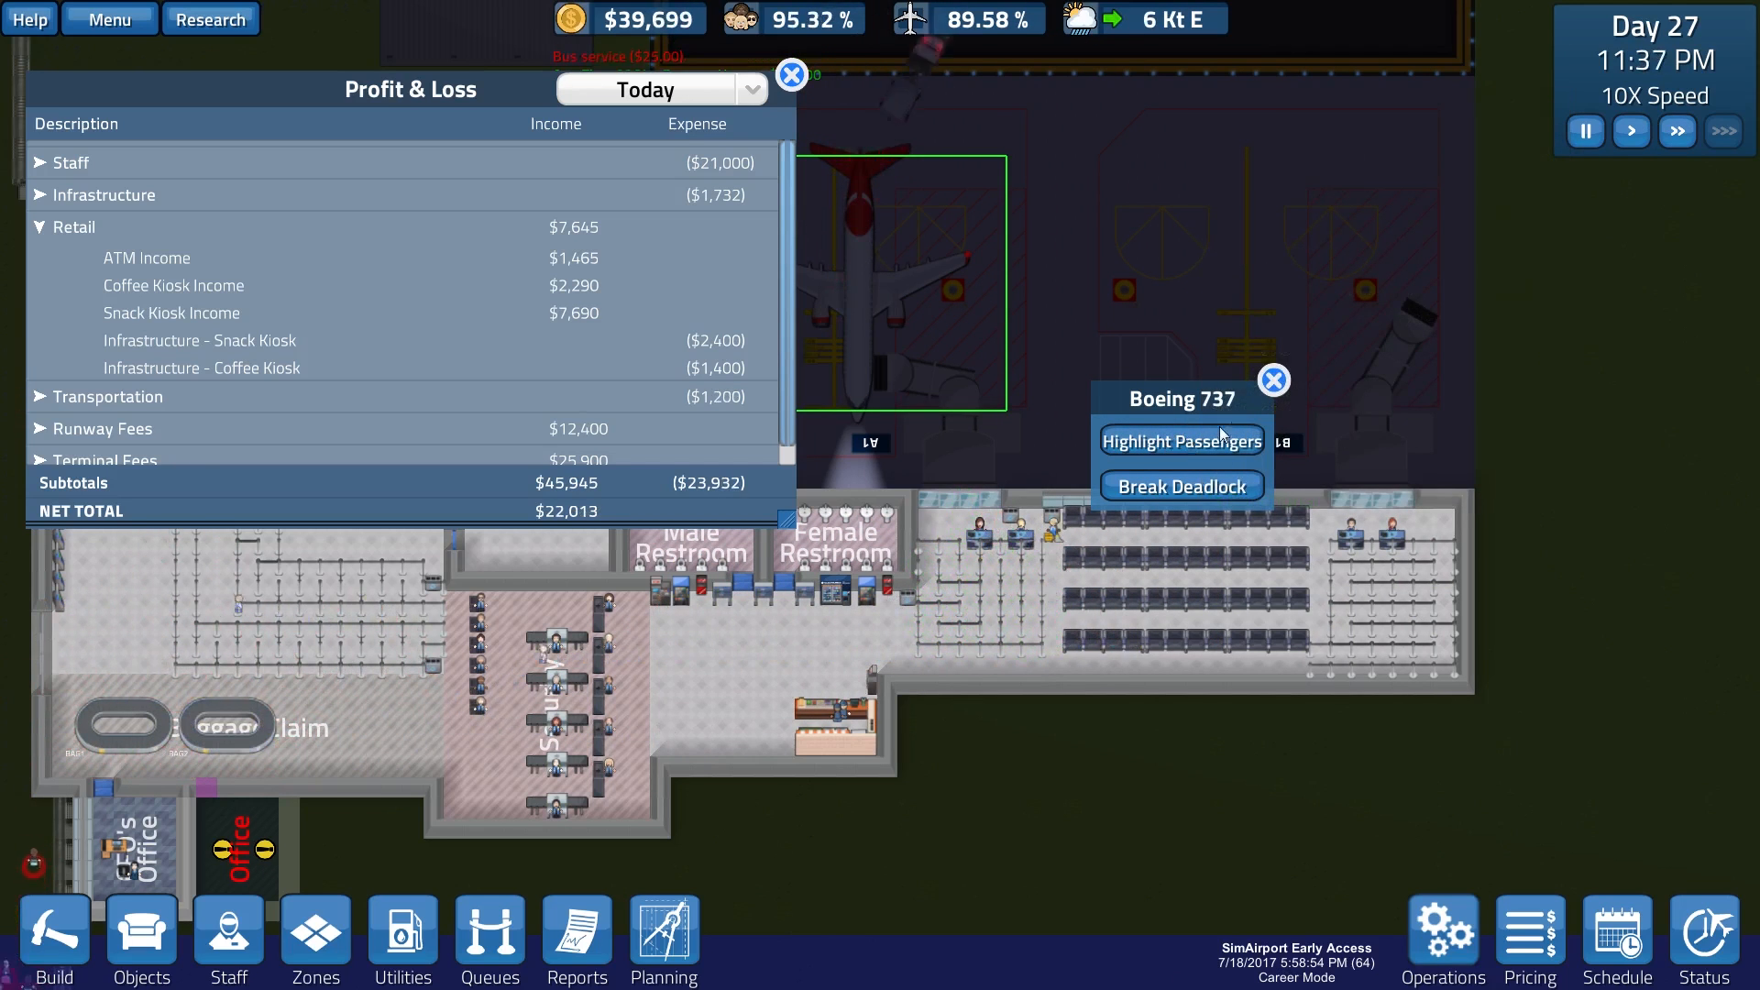
click(1275, 381)
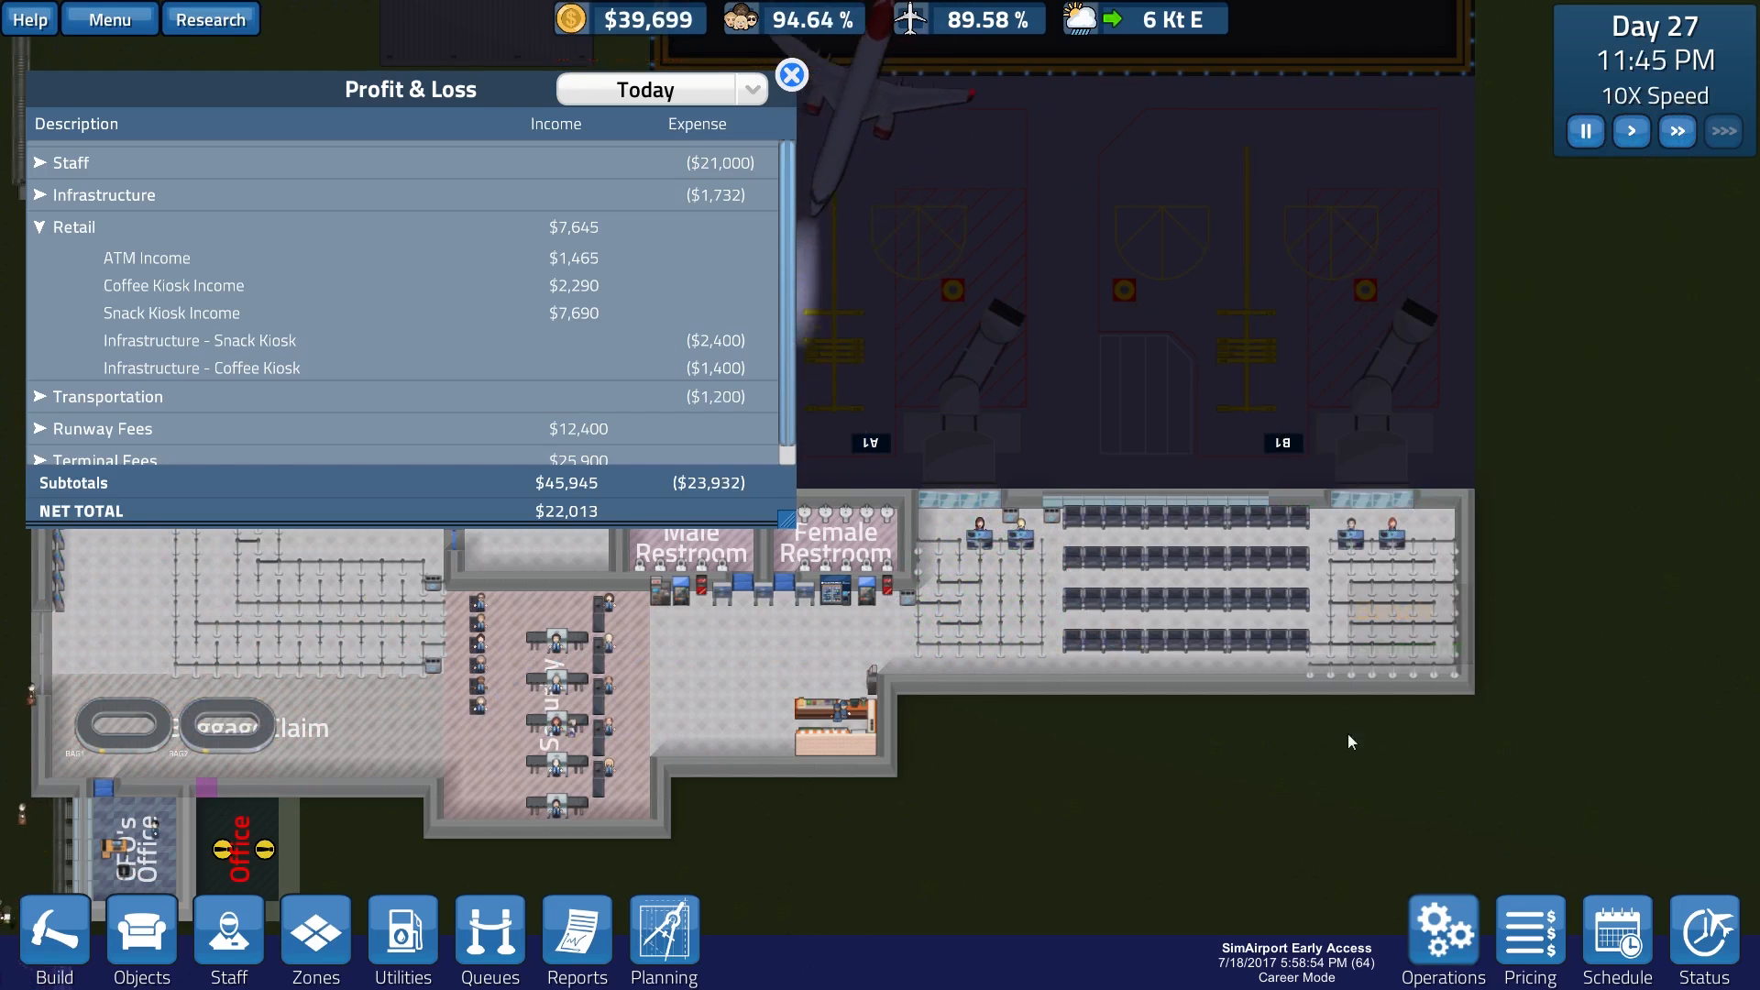
mouse_move(836, 719)
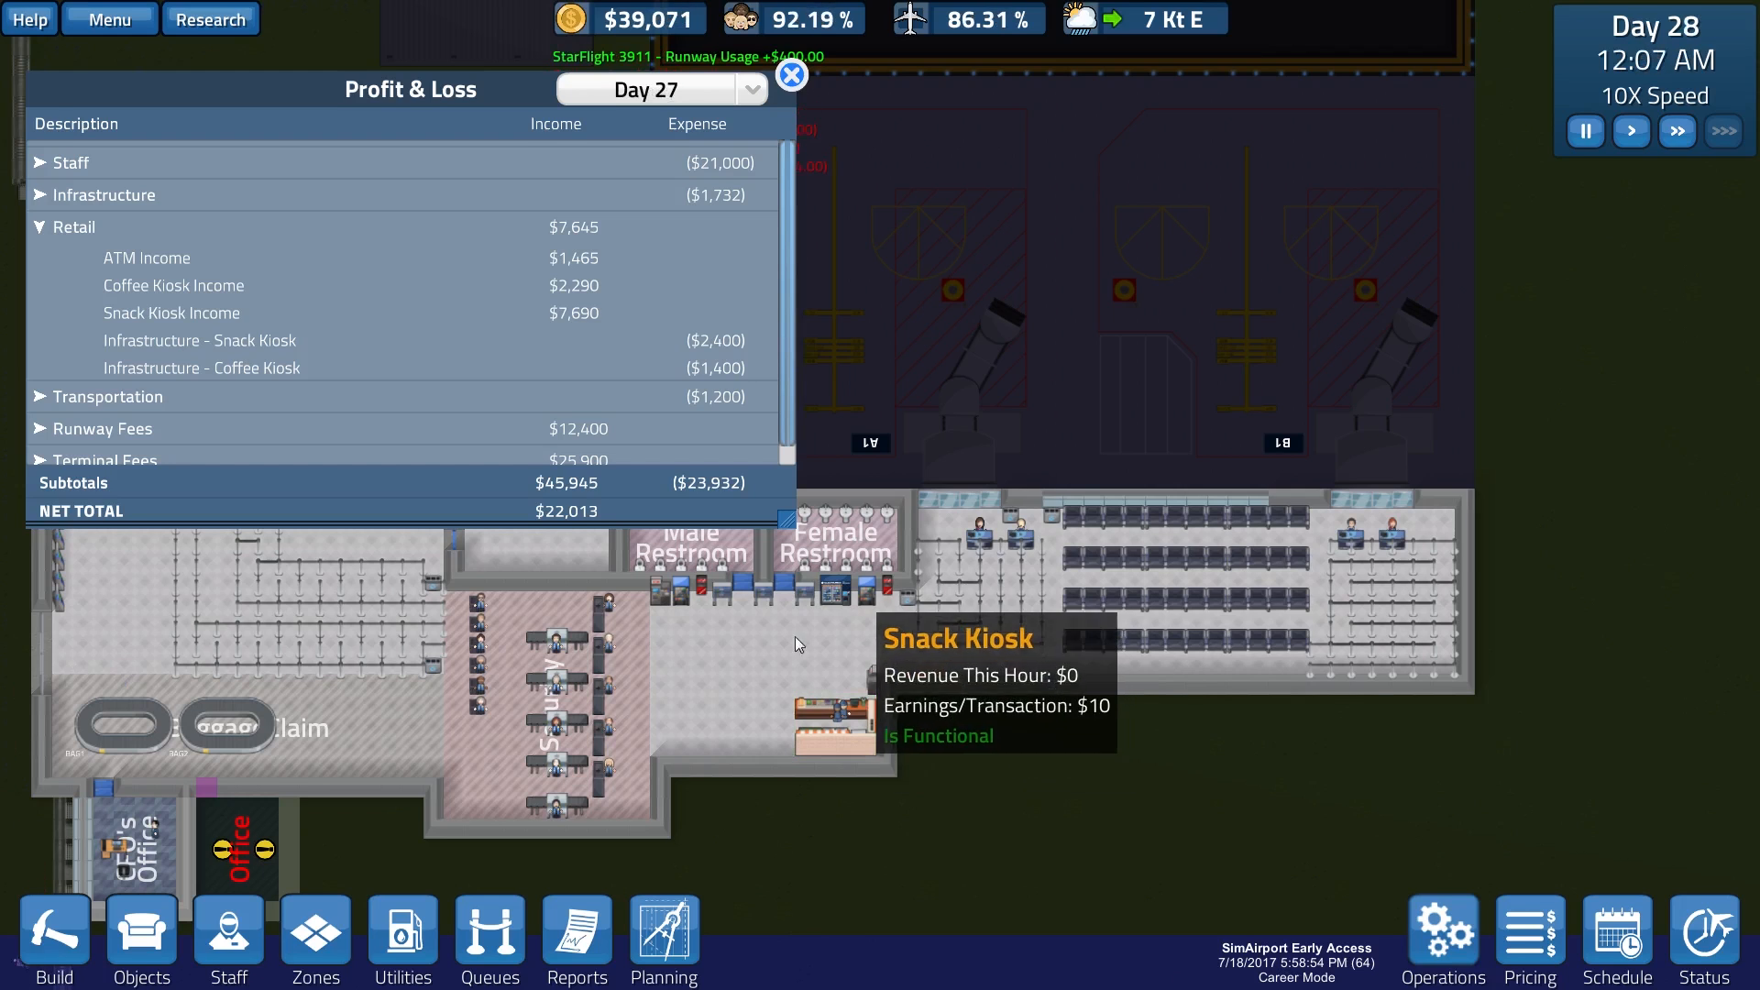
scroll(758, 429, down, 1)
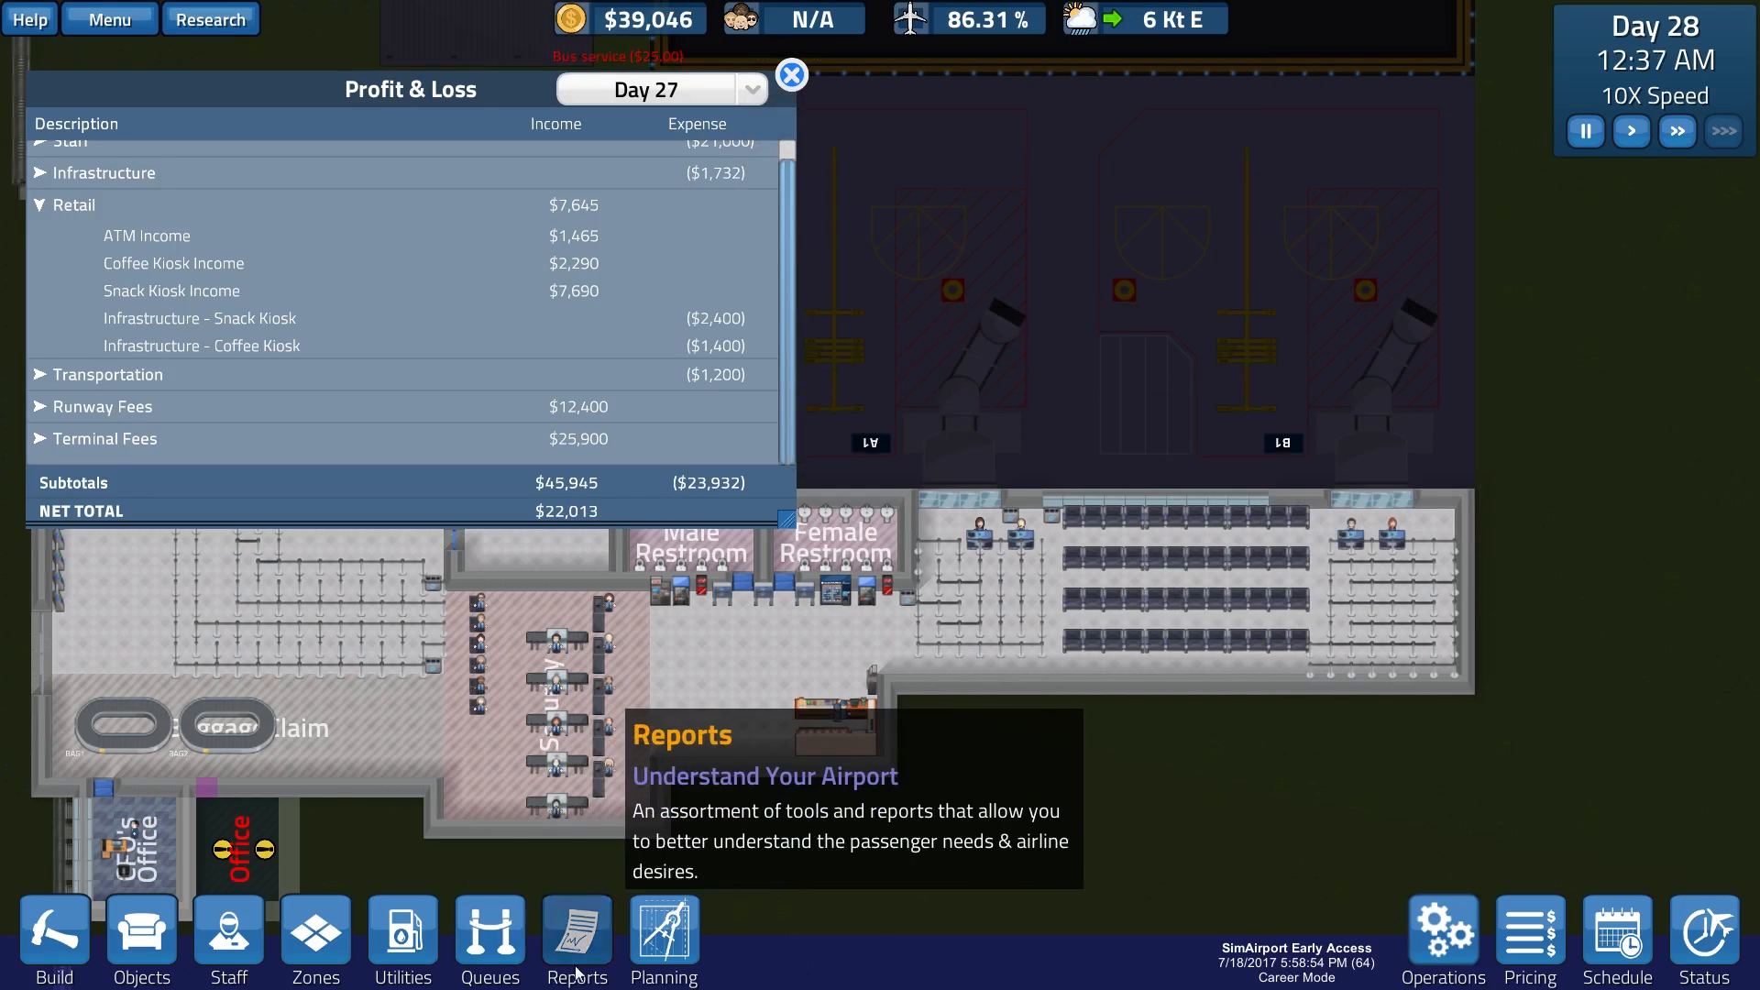
click(576, 935)
click(233, 736)
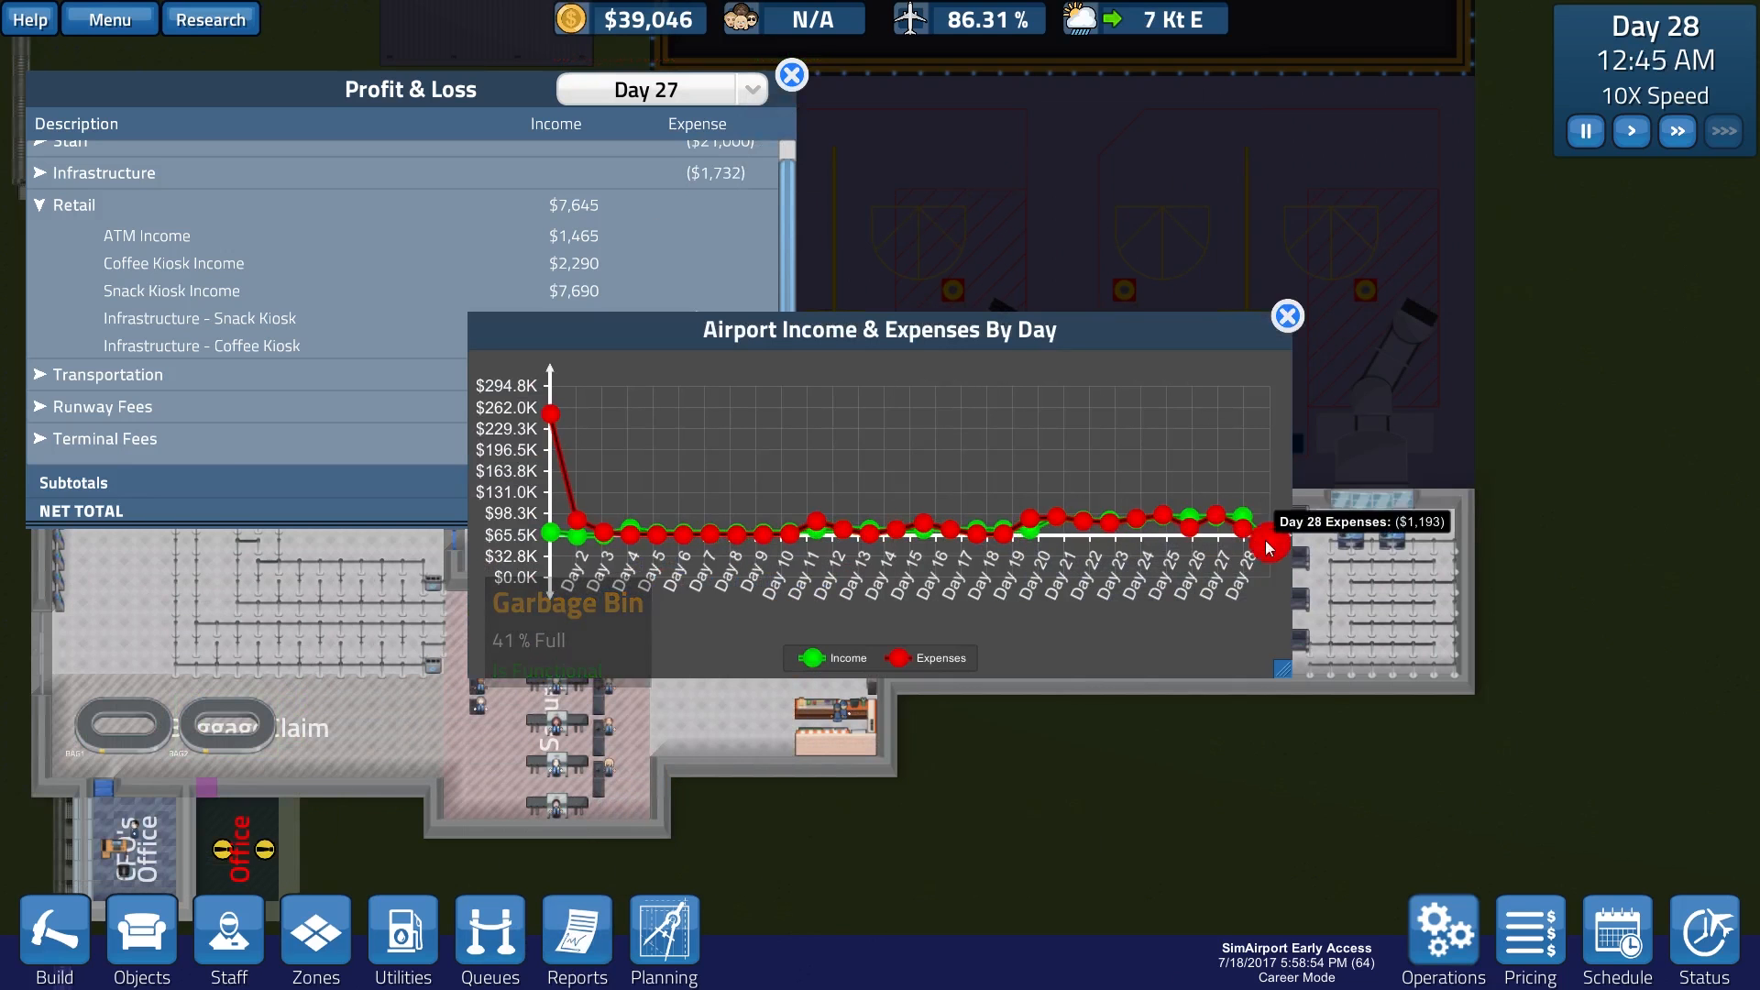
click(1287, 314)
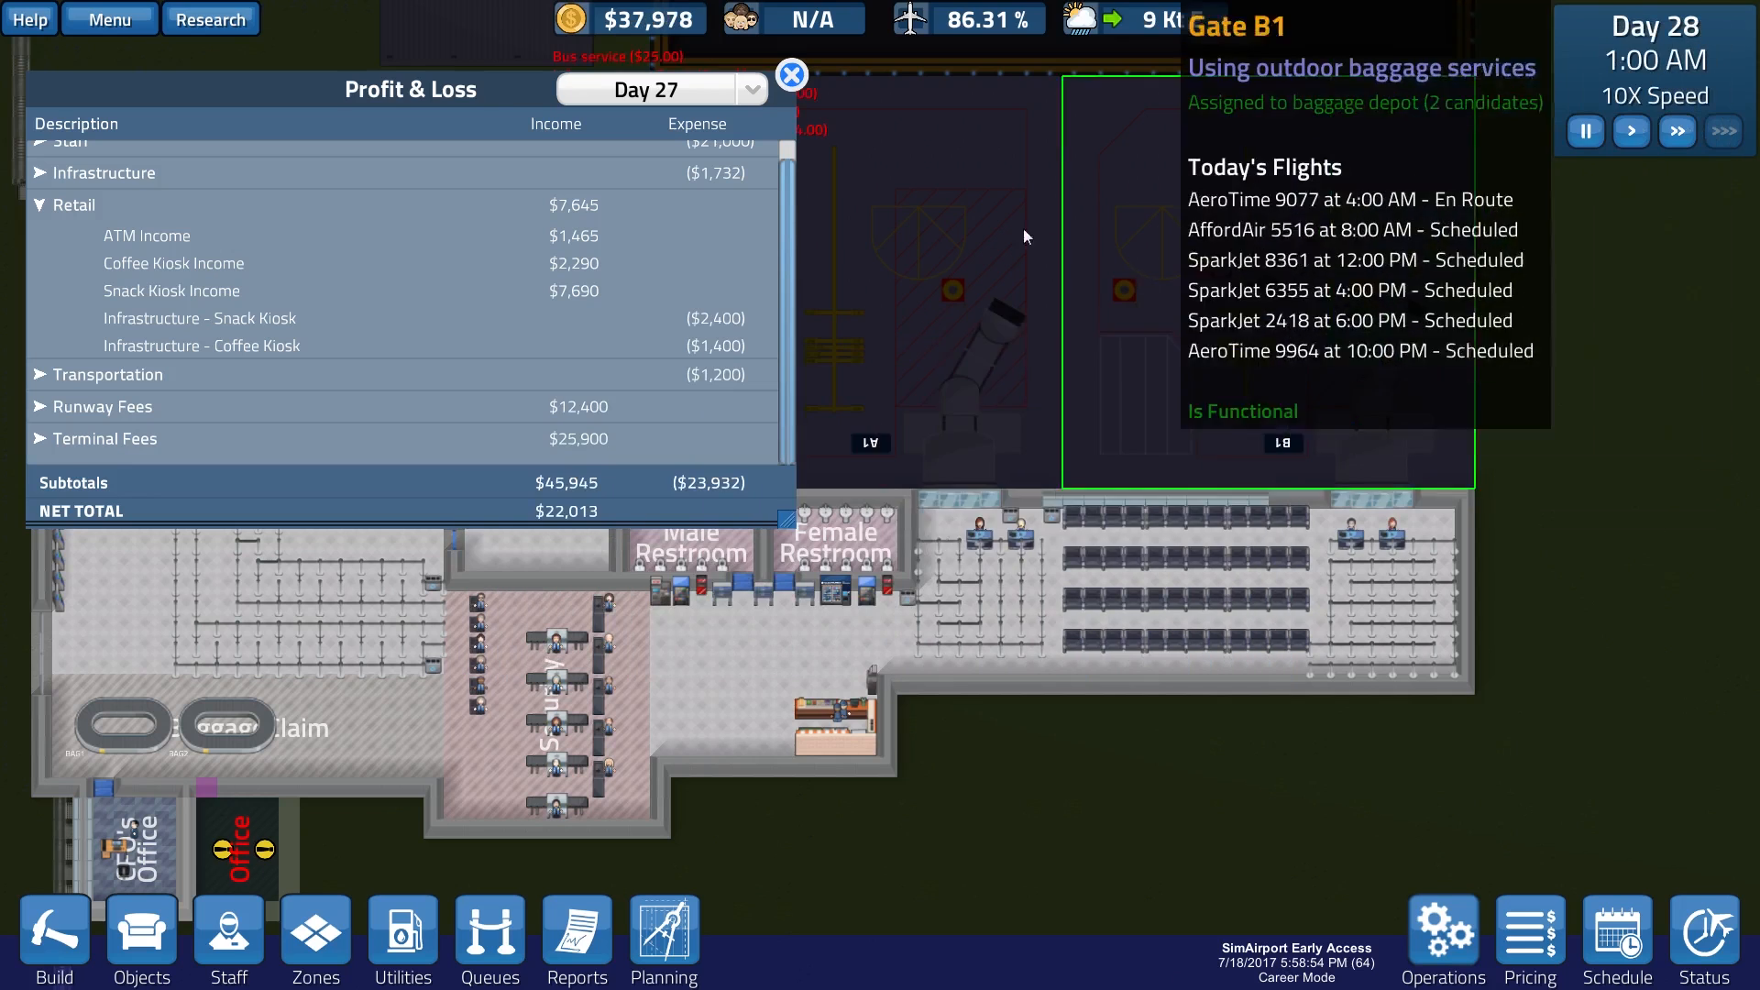
click(746, 97)
click(701, 162)
click(734, 98)
click(721, 152)
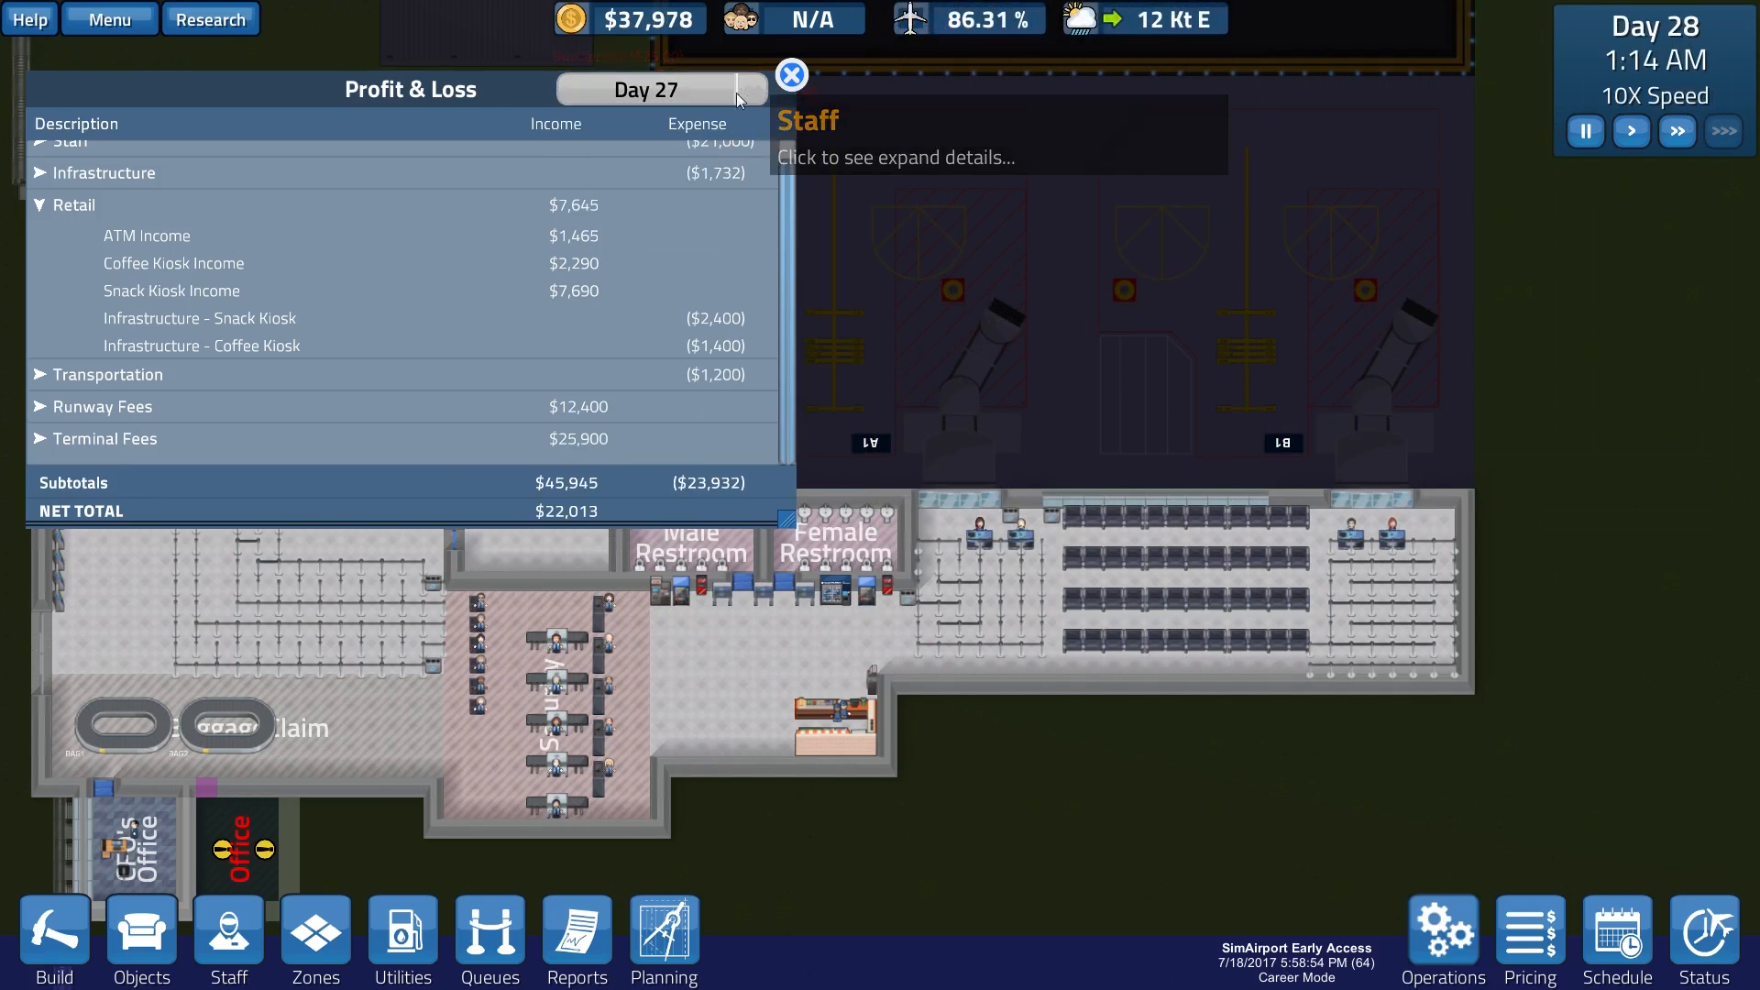
Step: Review Day 26's Retail breakdown in Profit & Loss, then return the report to Today
click(735, 97)
click(699, 192)
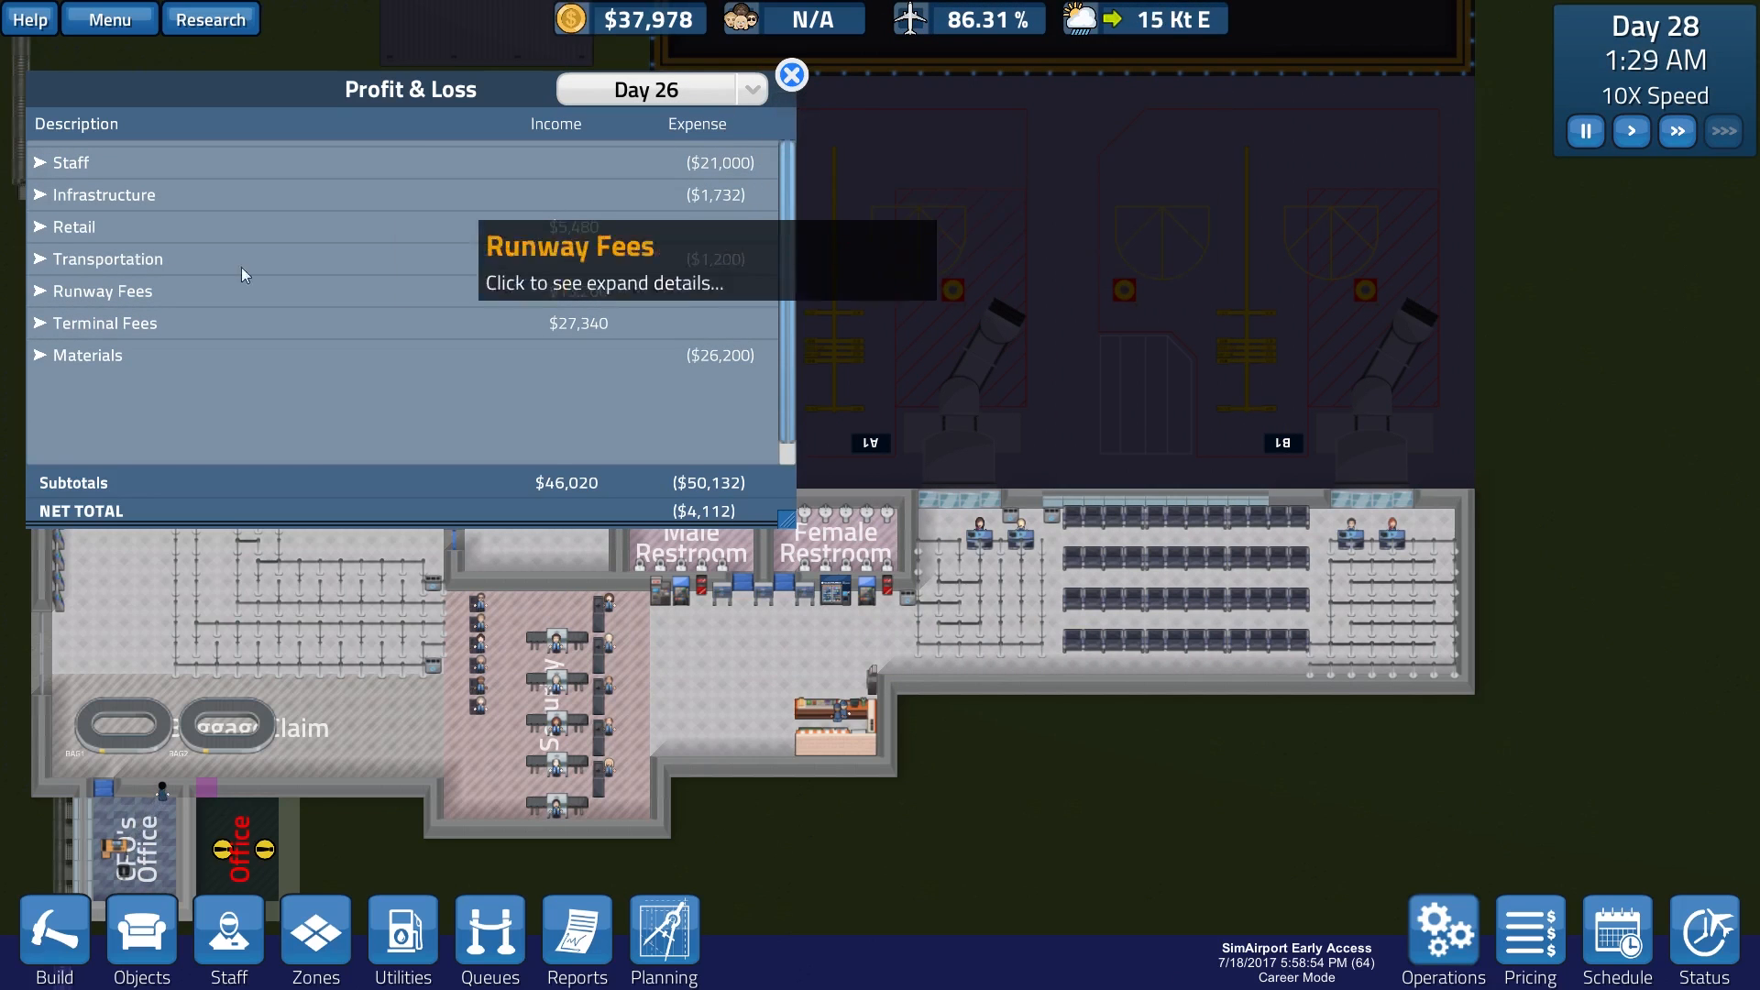
click(40, 227)
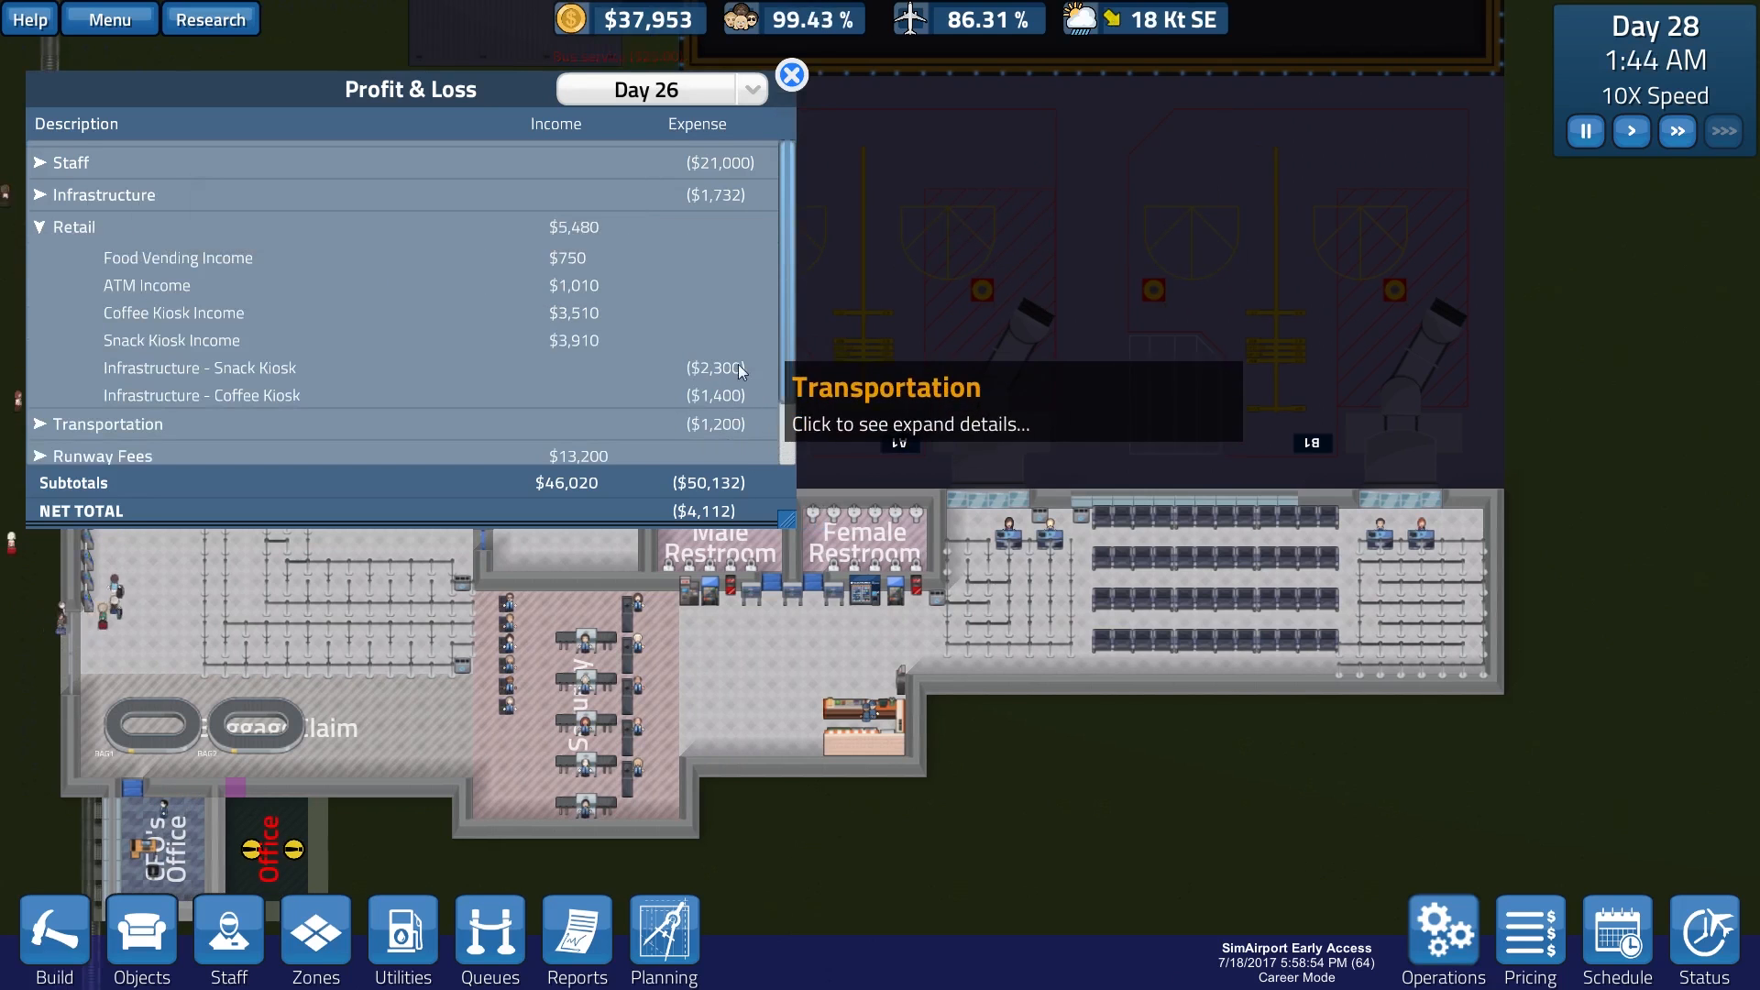
click(721, 99)
click(707, 123)
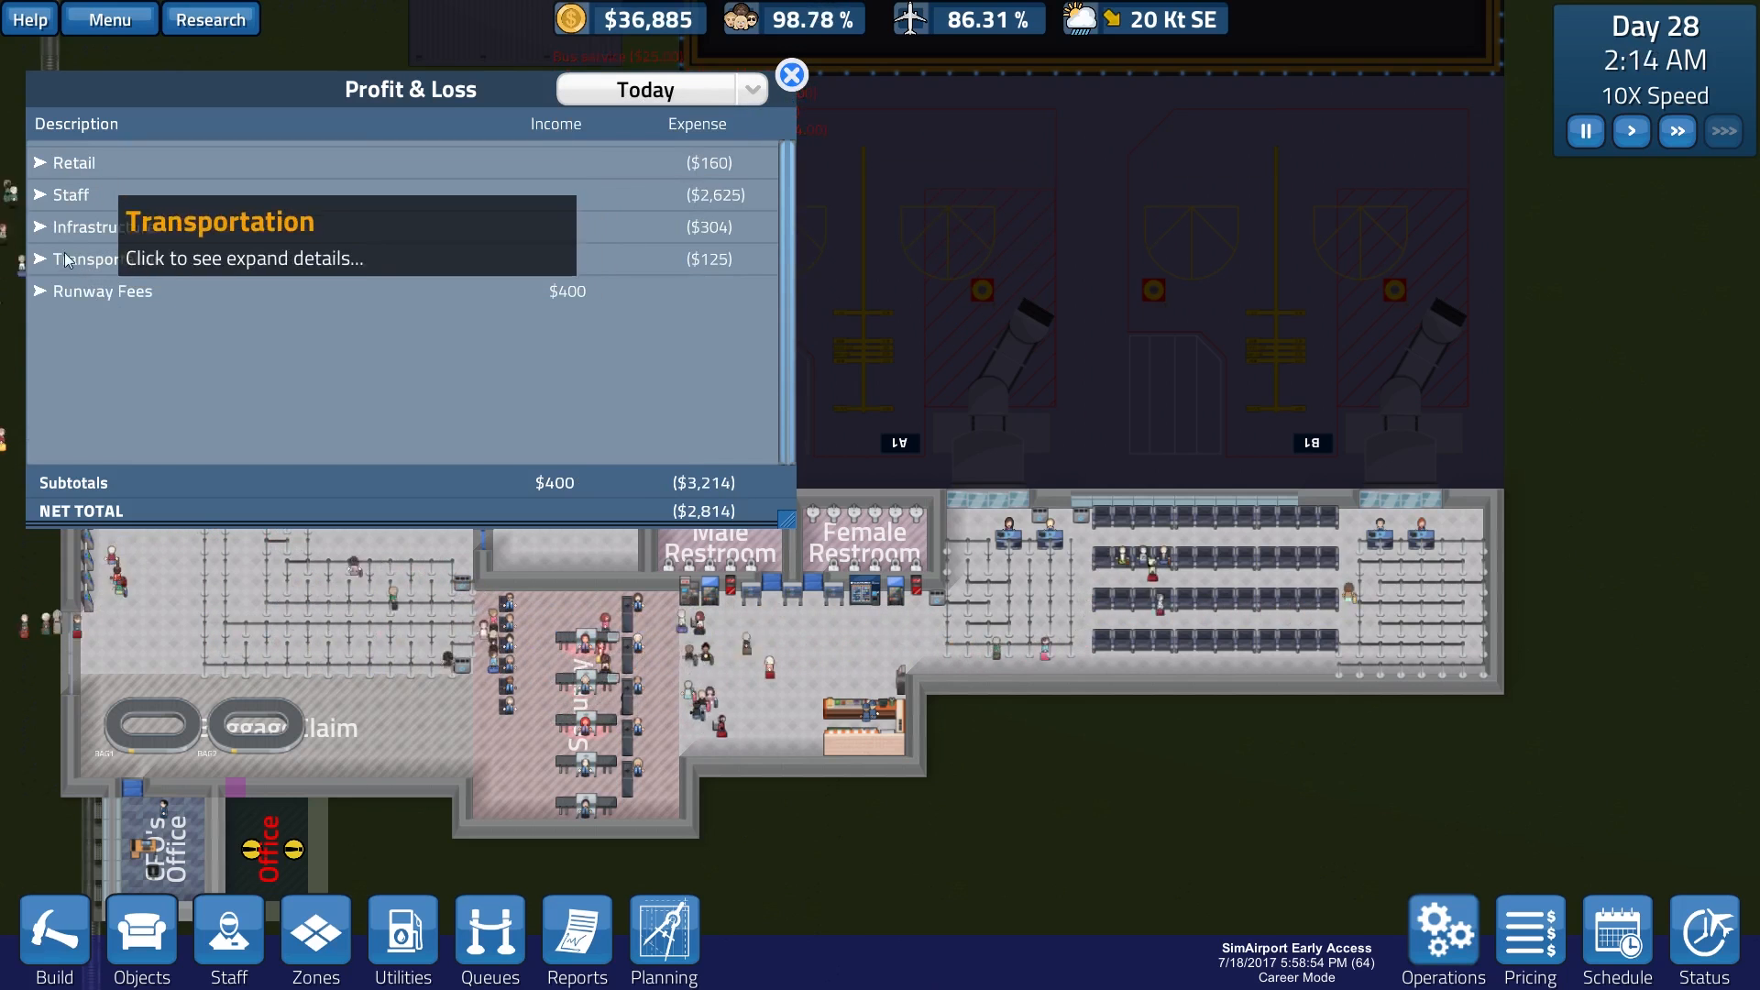
Step: Expand today's Retail row to show snack kiosk and ATM income
click(61, 164)
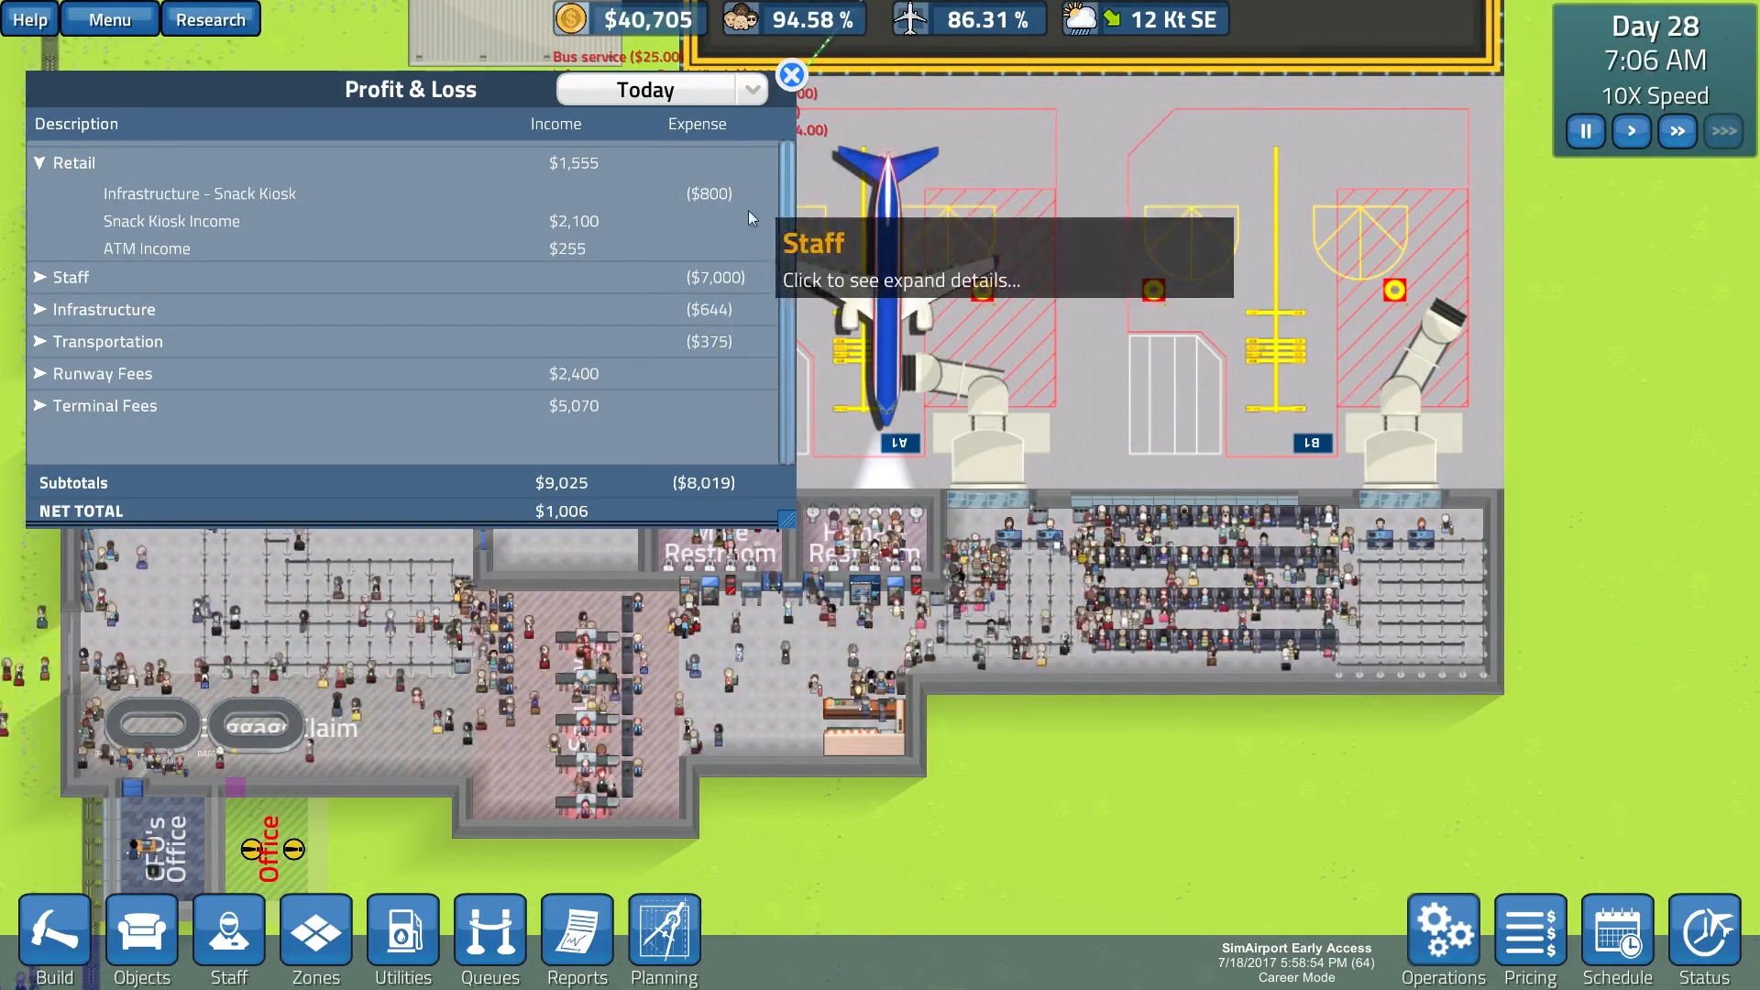
Step: Close the Profit & Loss report and highlight the passengers of the plane at gate A1
click(793, 76)
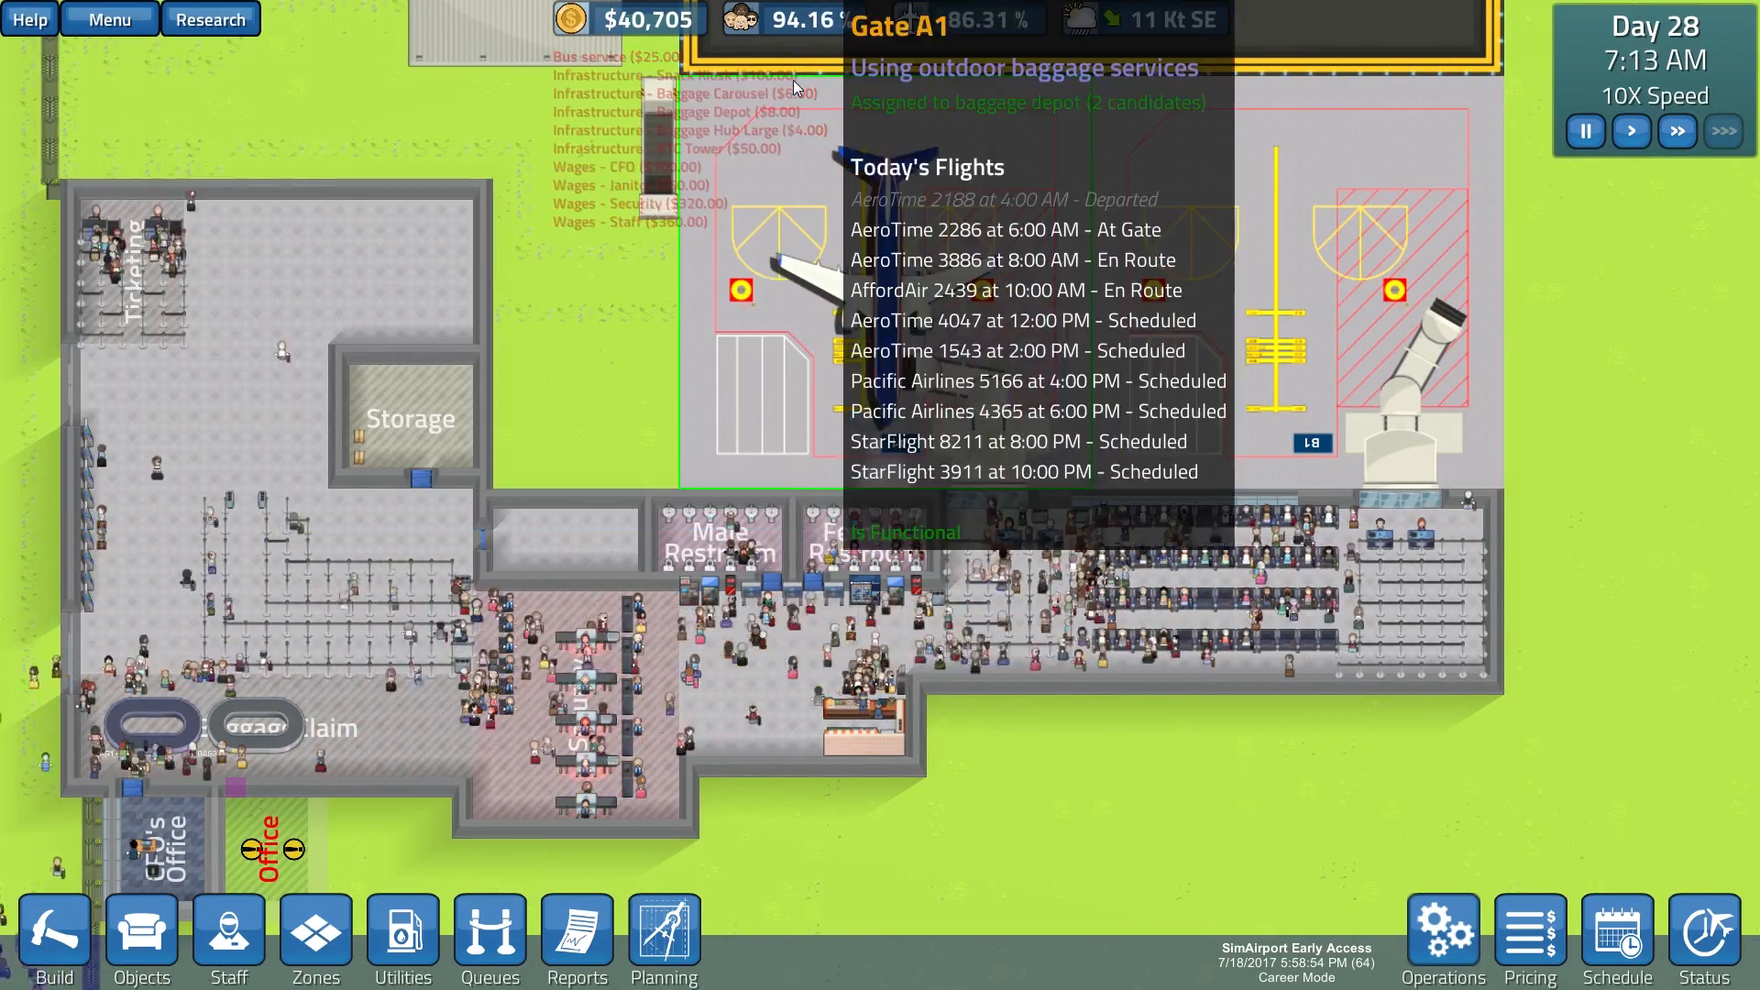
scroll(1210, 592, down, 2)
scroll(1211, 593, down, 1)
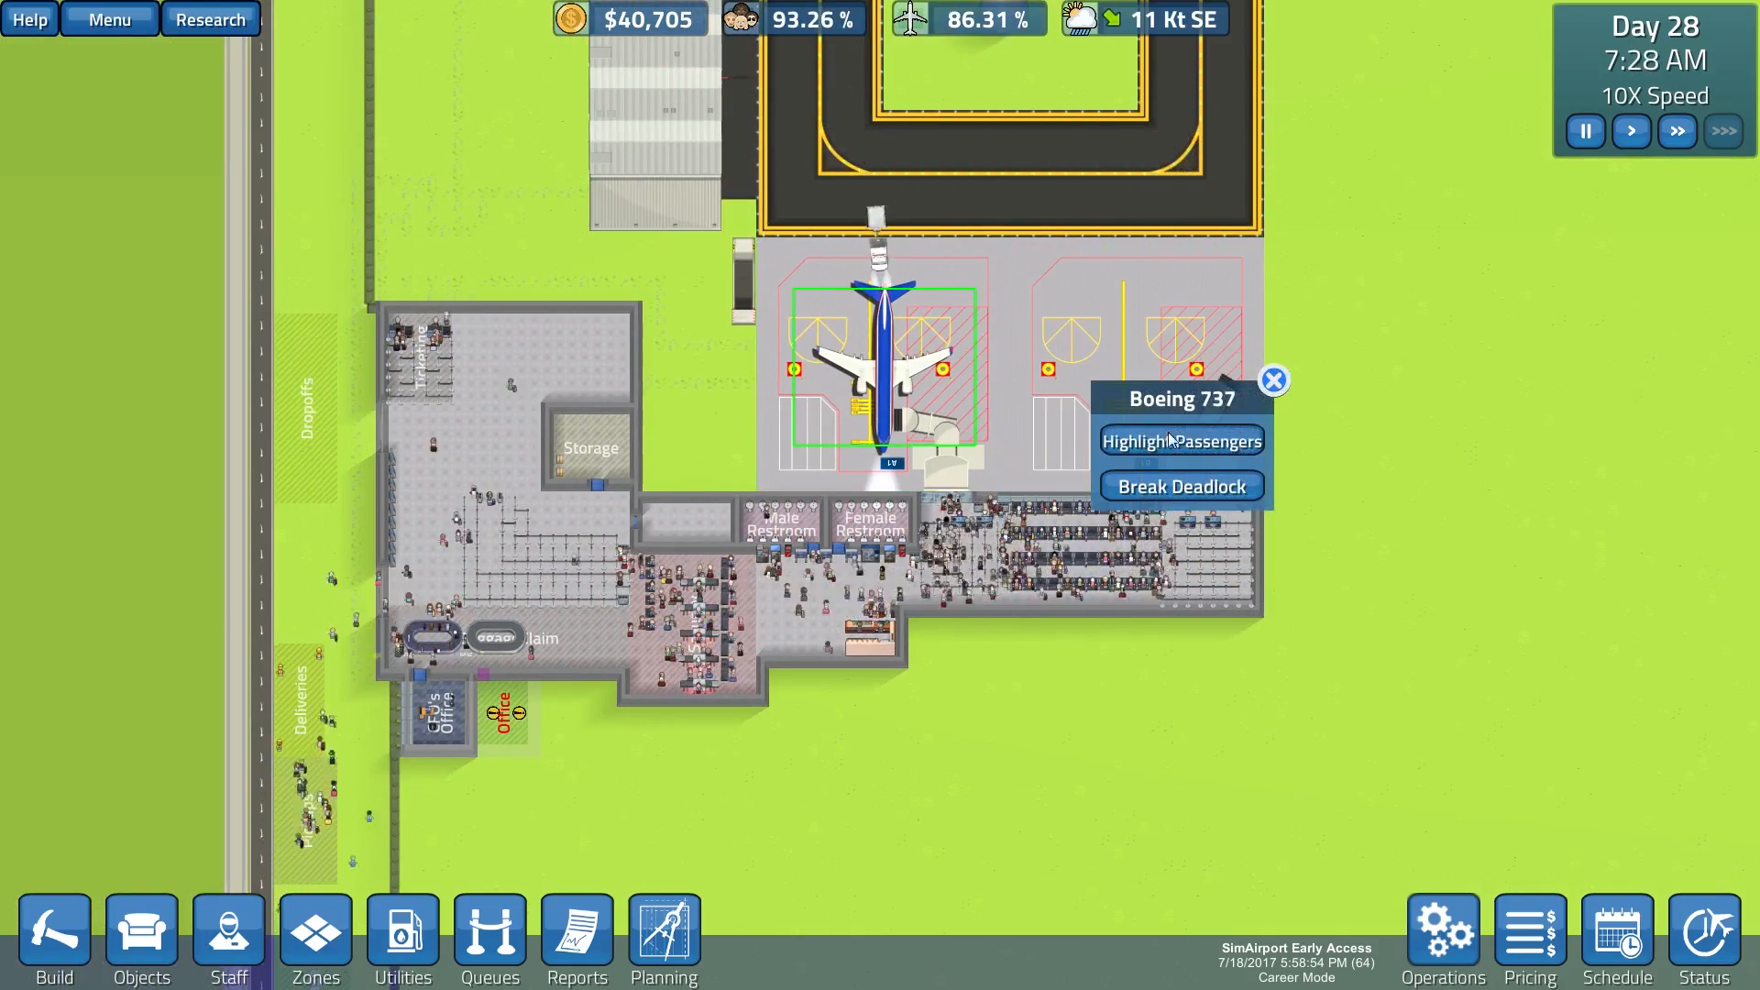
click(1172, 441)
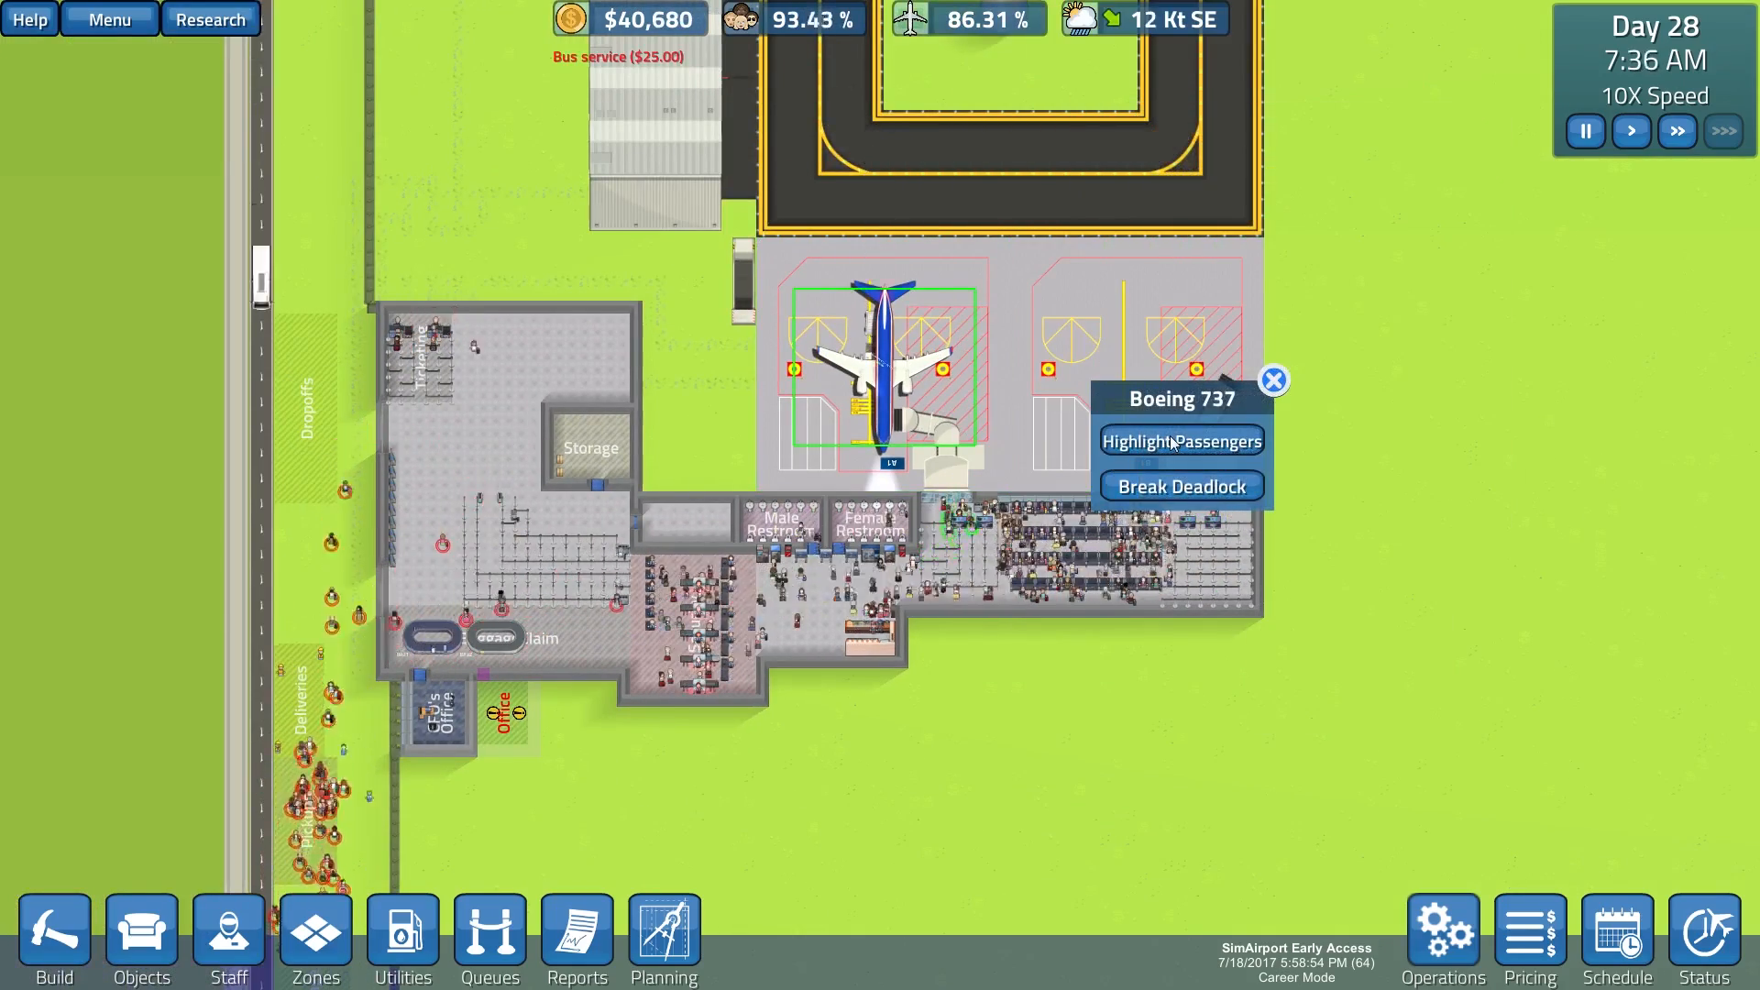
mouse_move(1403, 351)
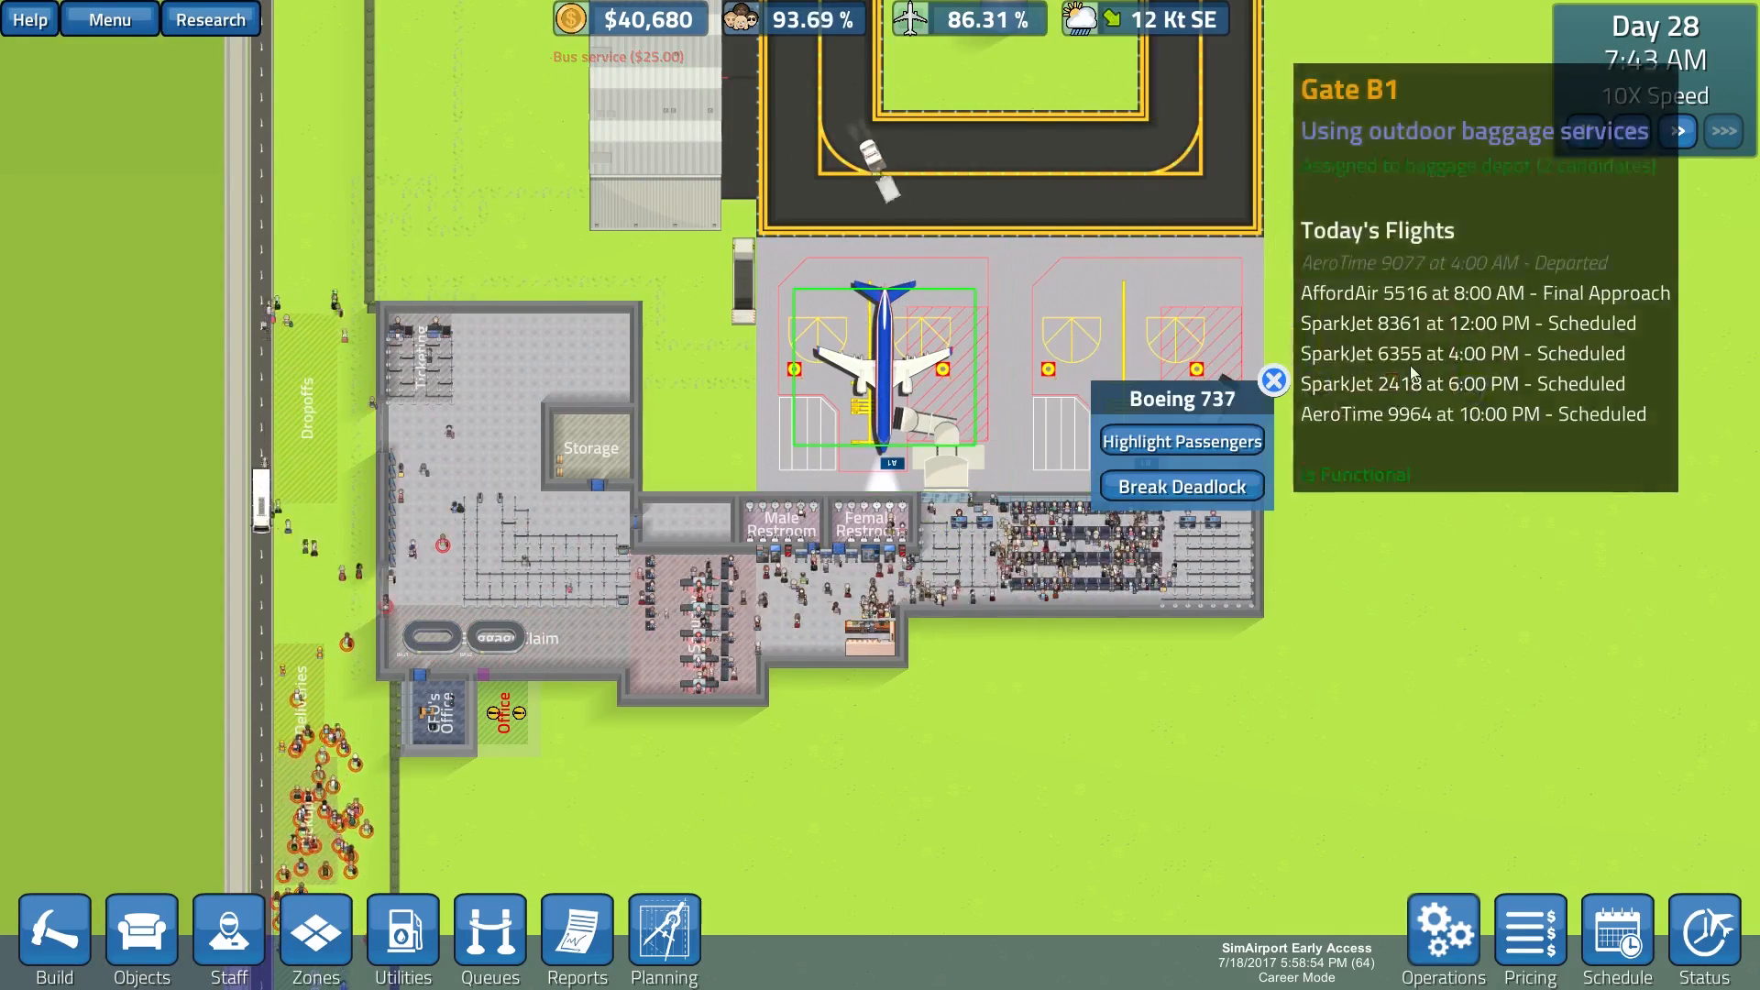
click(1273, 381)
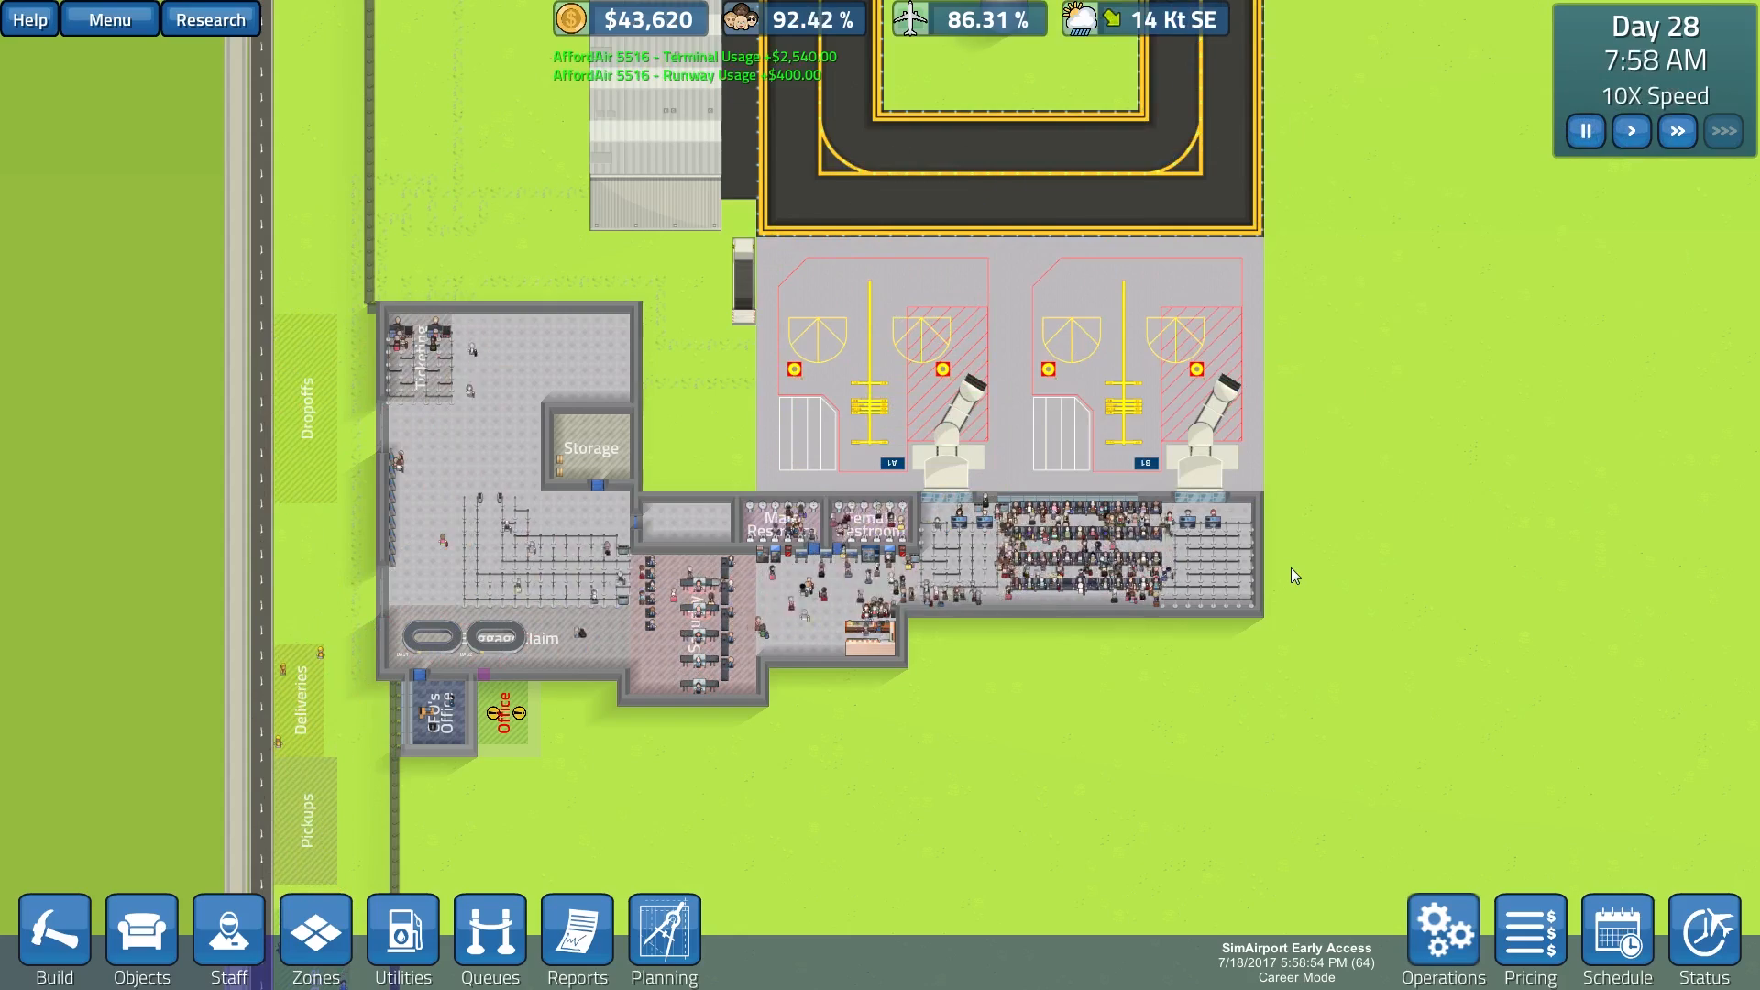
scroll(1295, 634, up, 2)
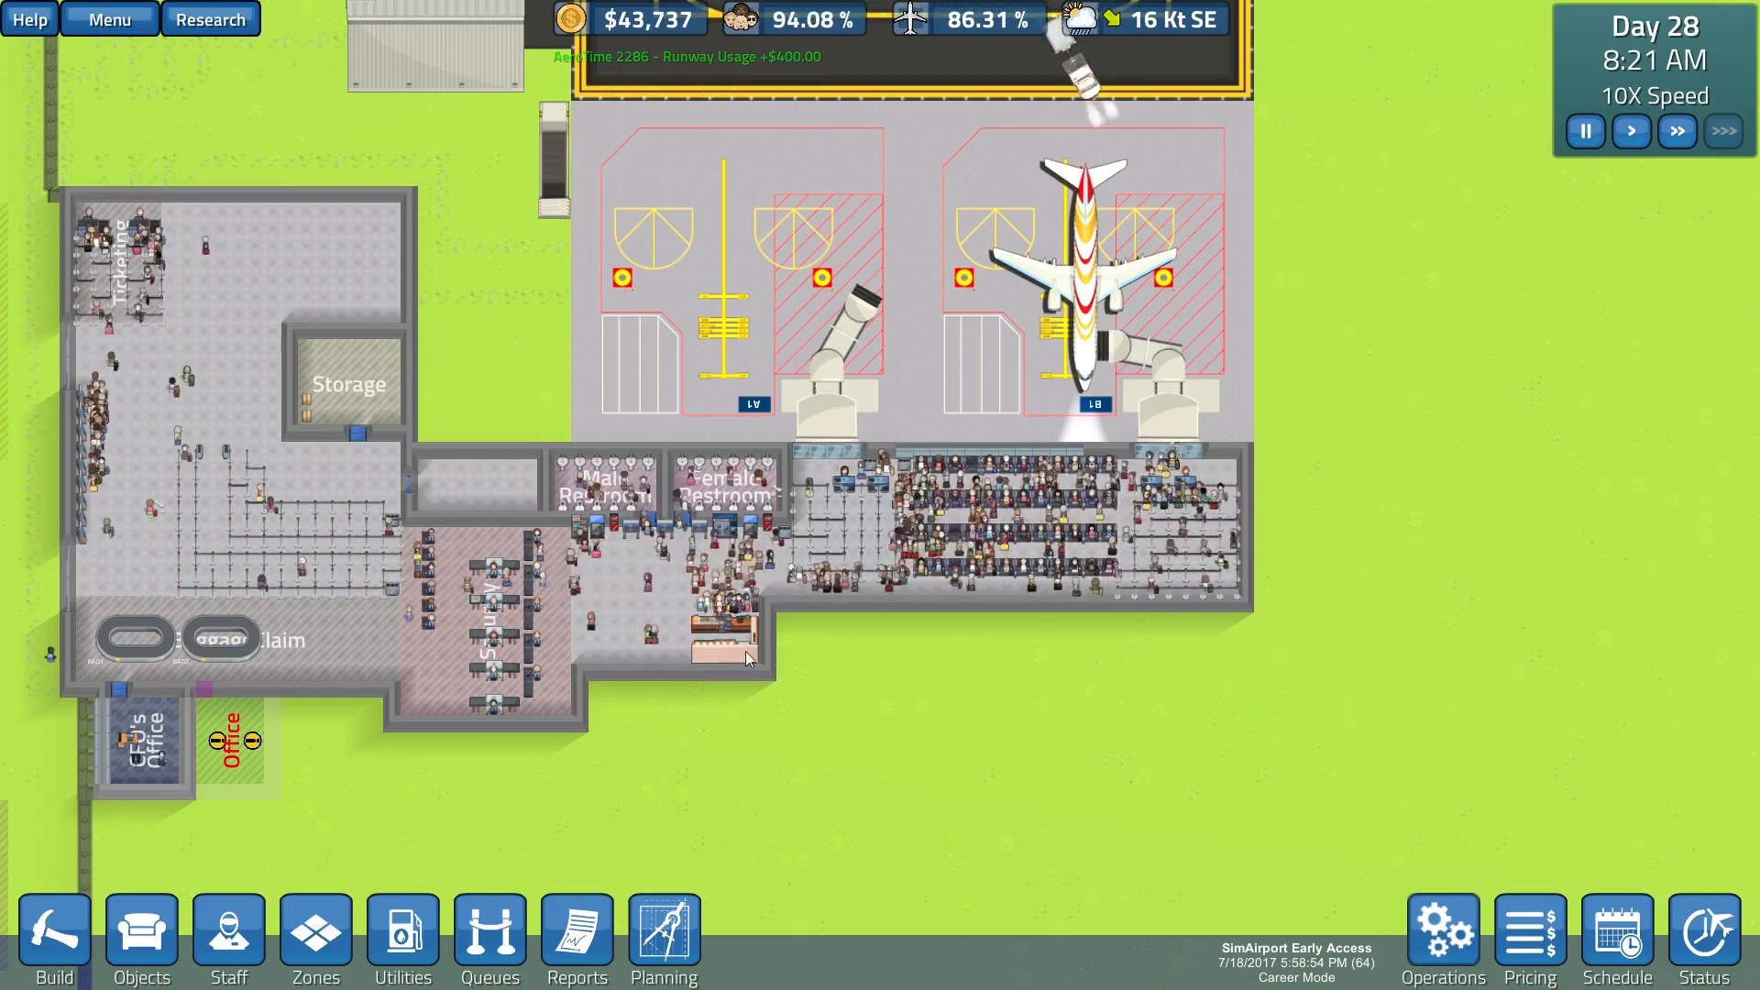
scroll(296, 829, up, 2)
scroll(295, 829, down, 2)
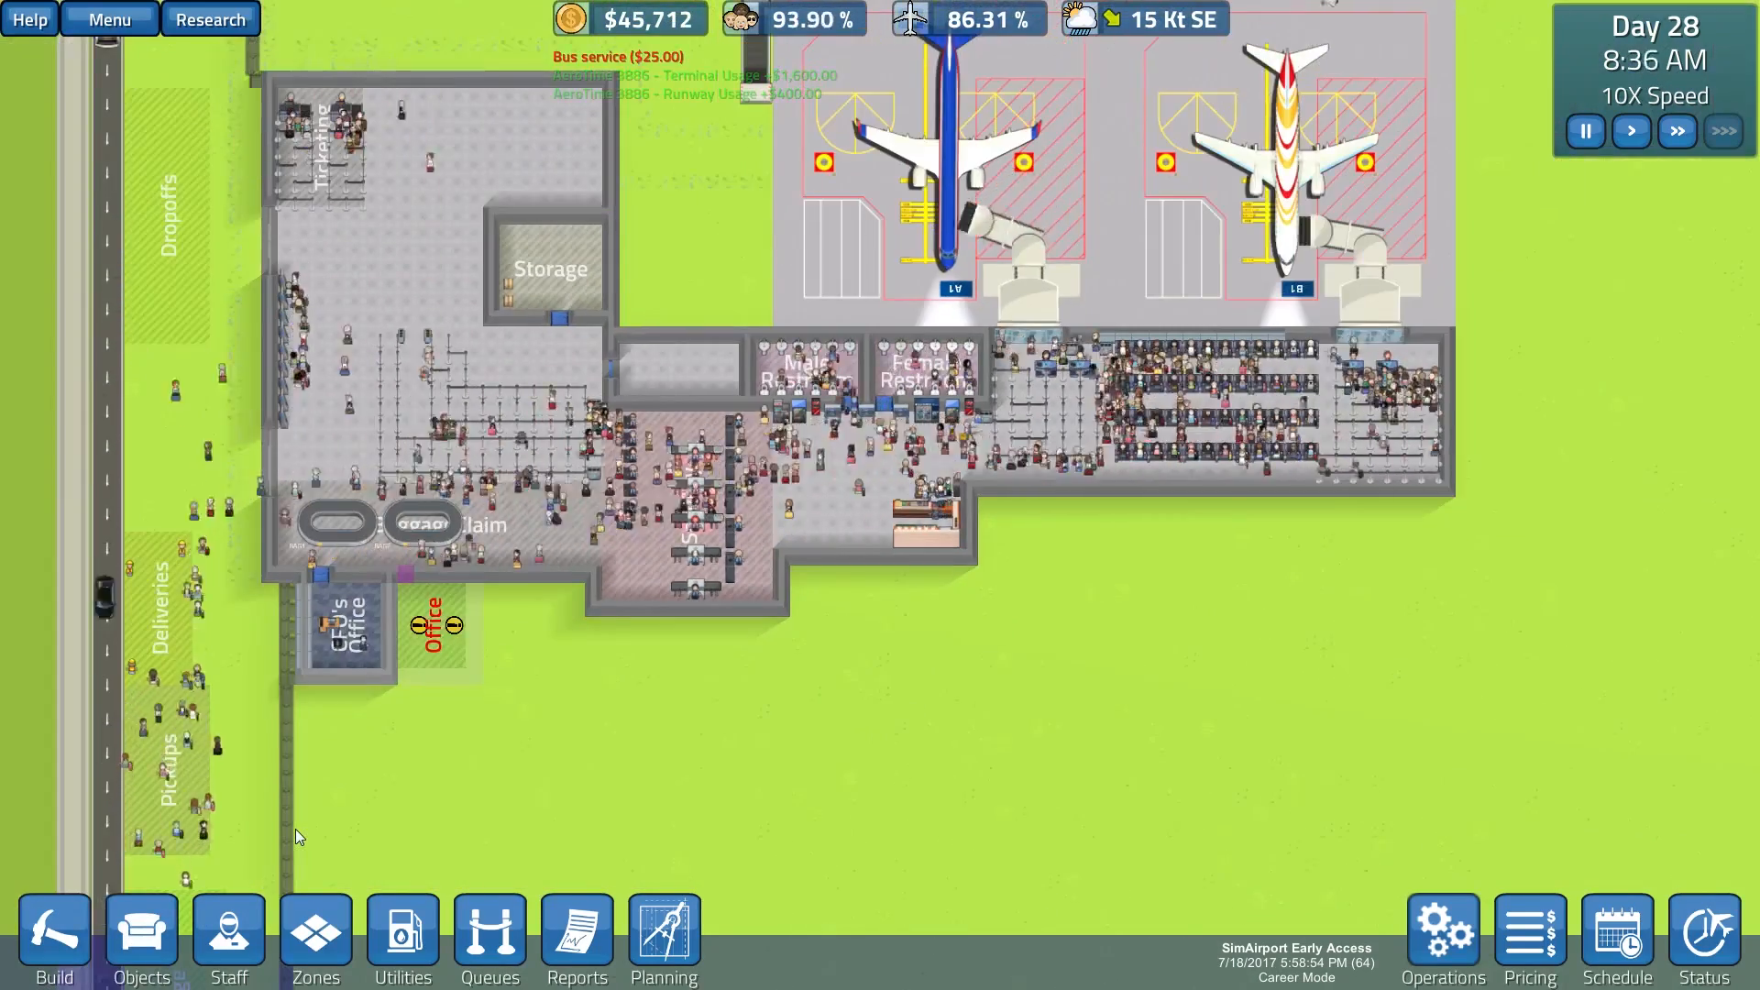